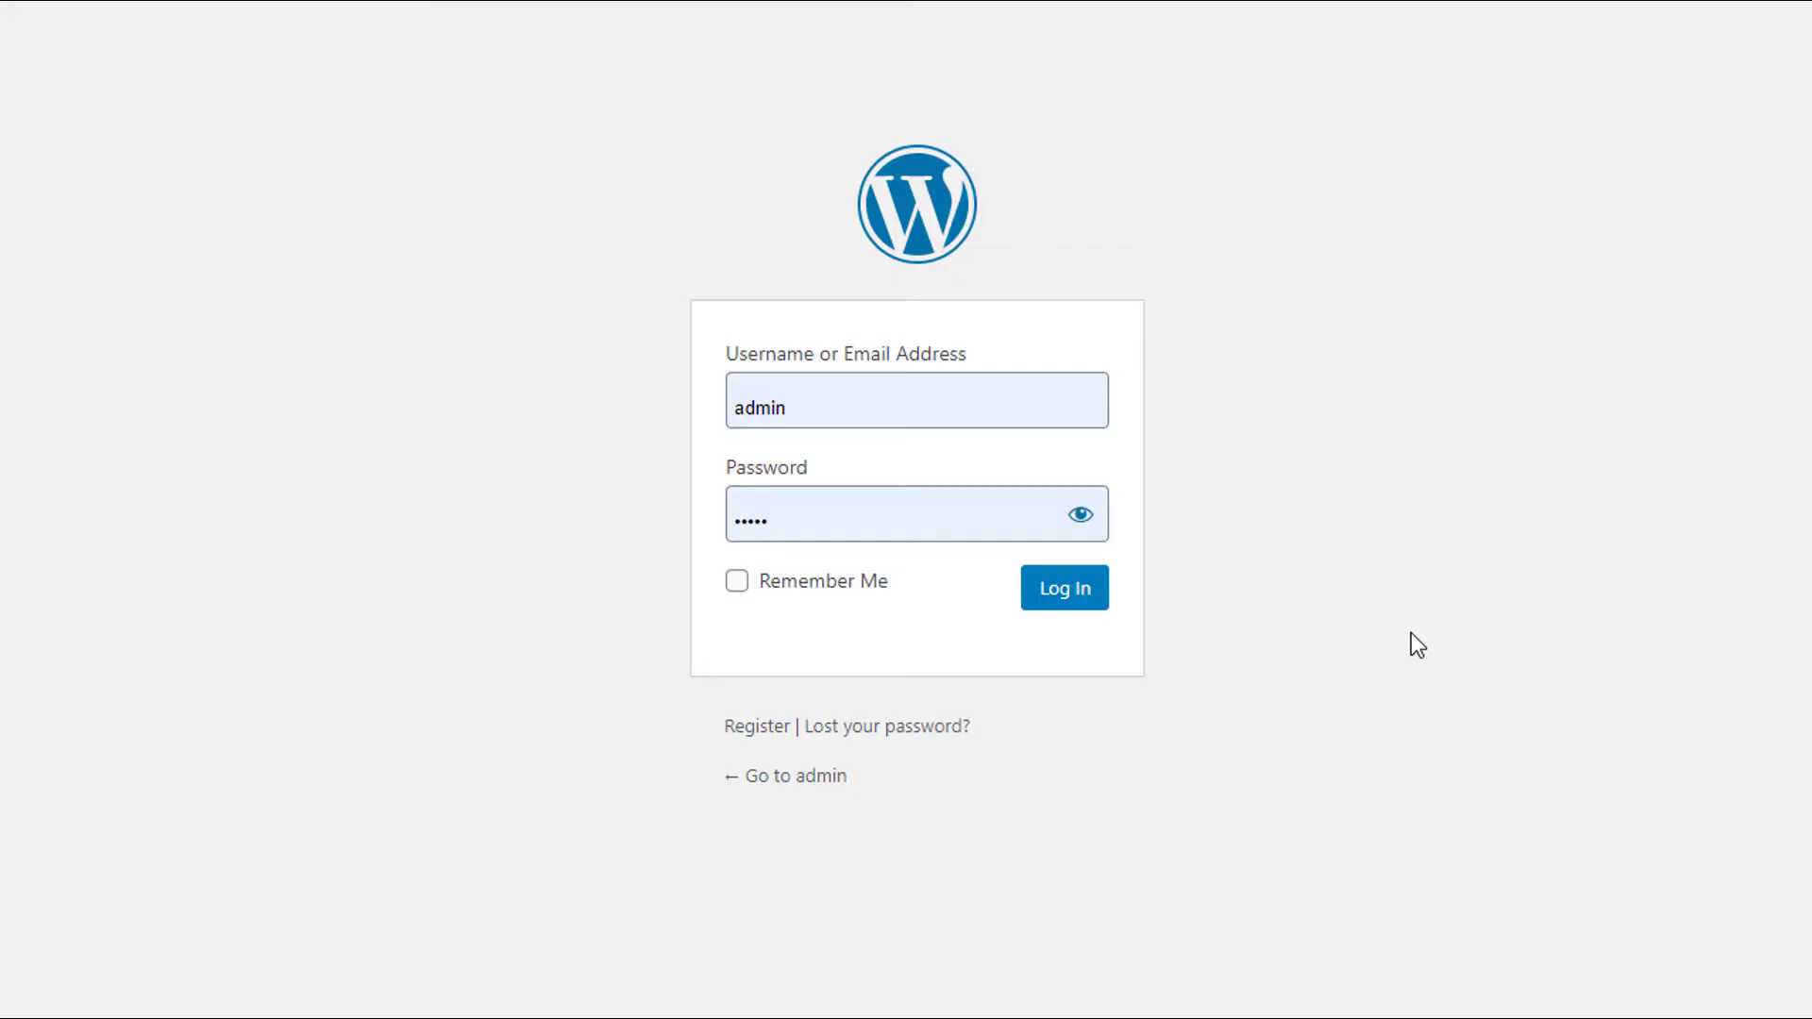
- Log in to the WordPress admin with the autofilled administrator credentials
click(1080, 589)
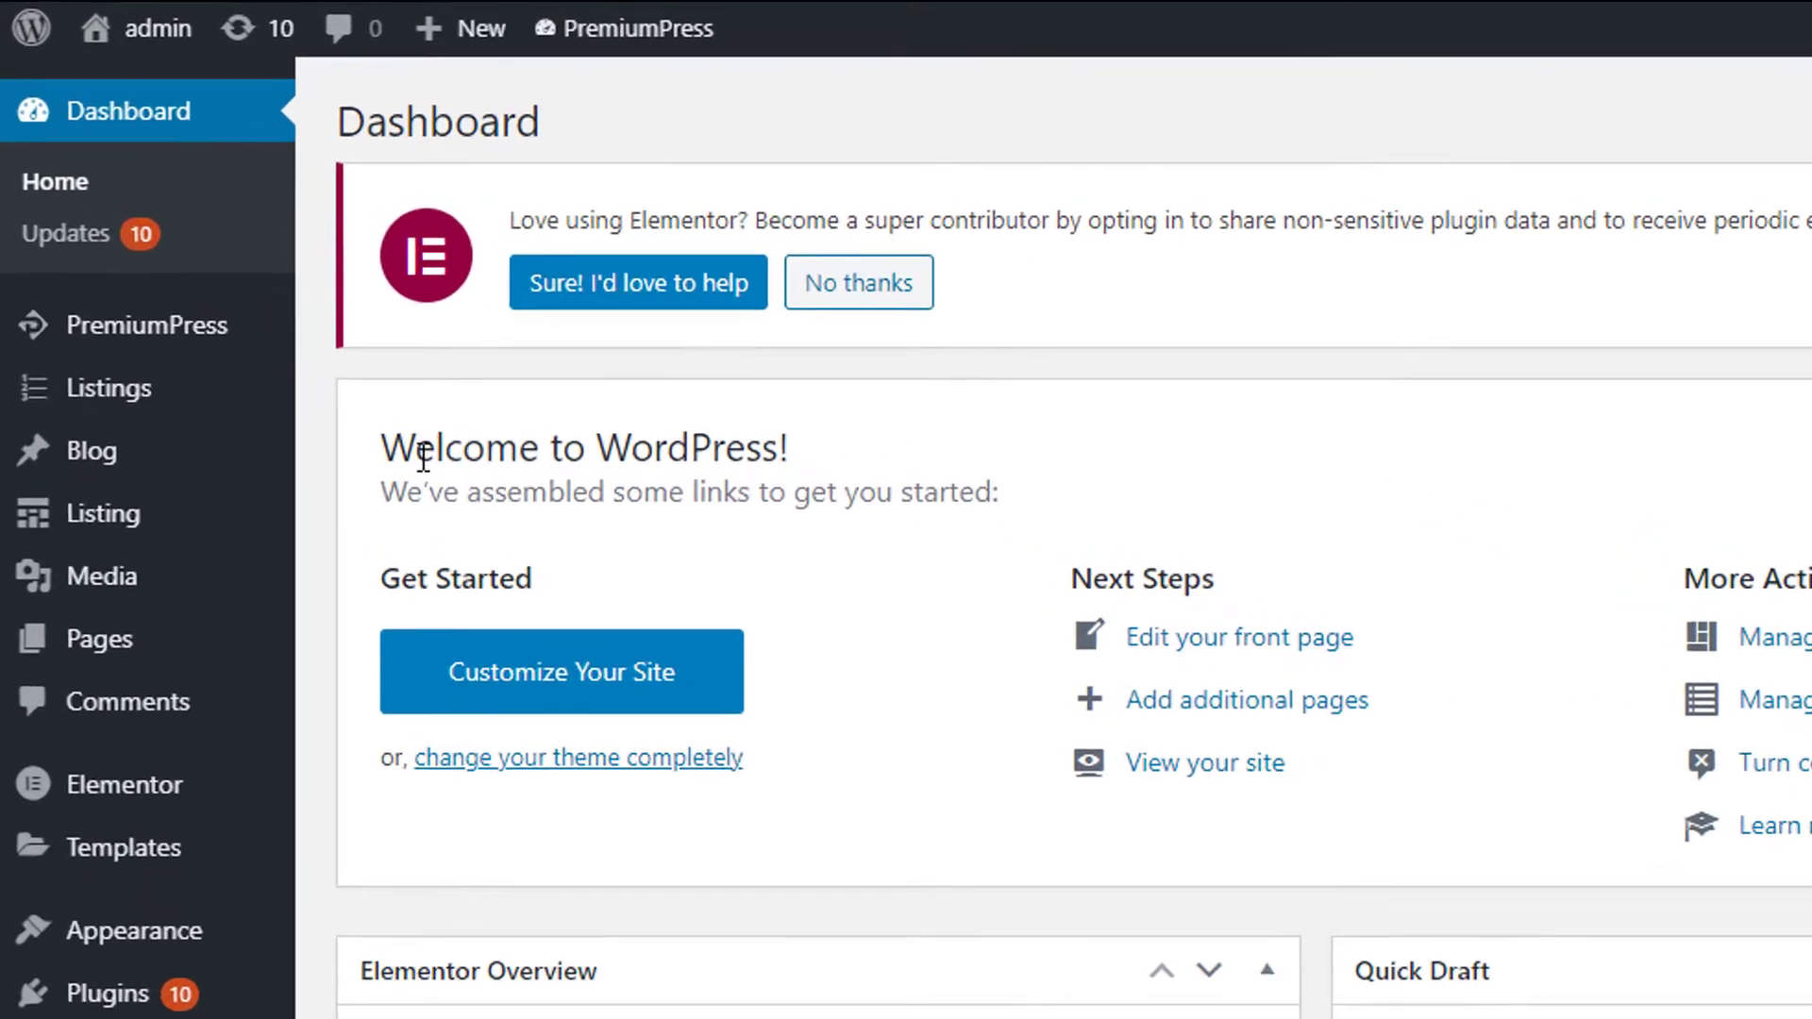
- Go to the PremiumPress Listing Settings page from the admin sidebar
click(203, 326)
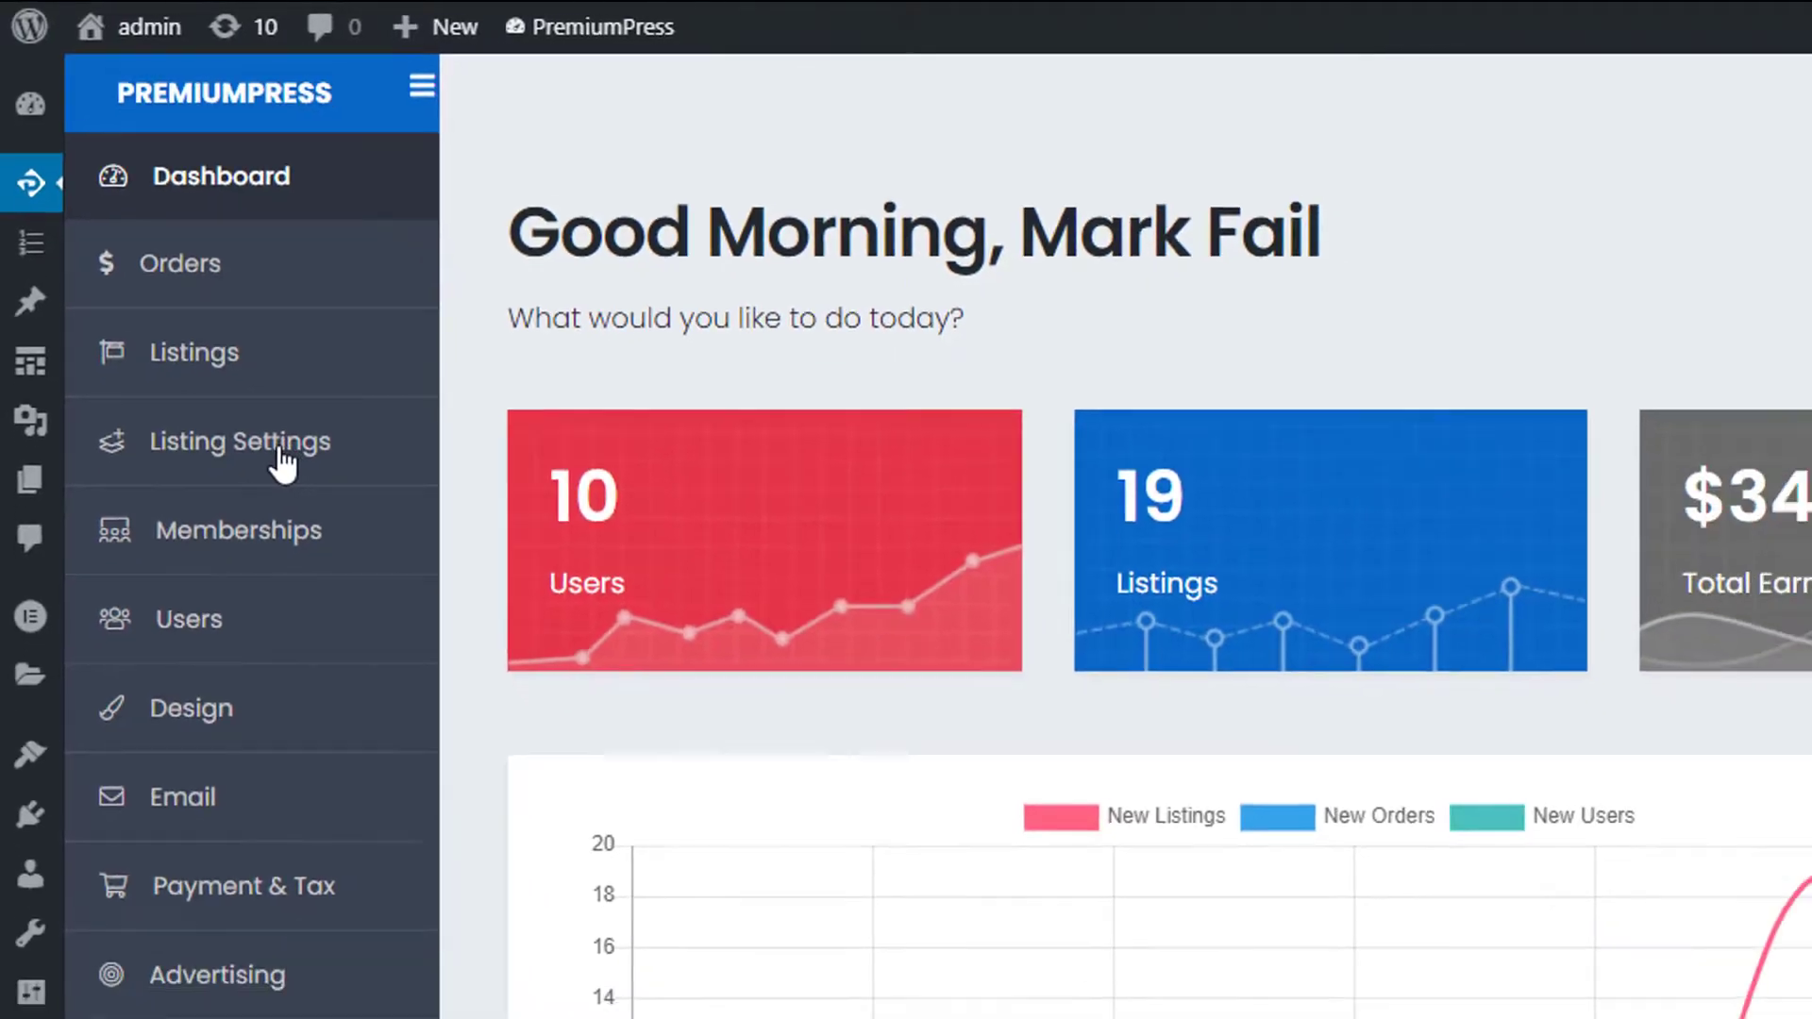
click(302, 492)
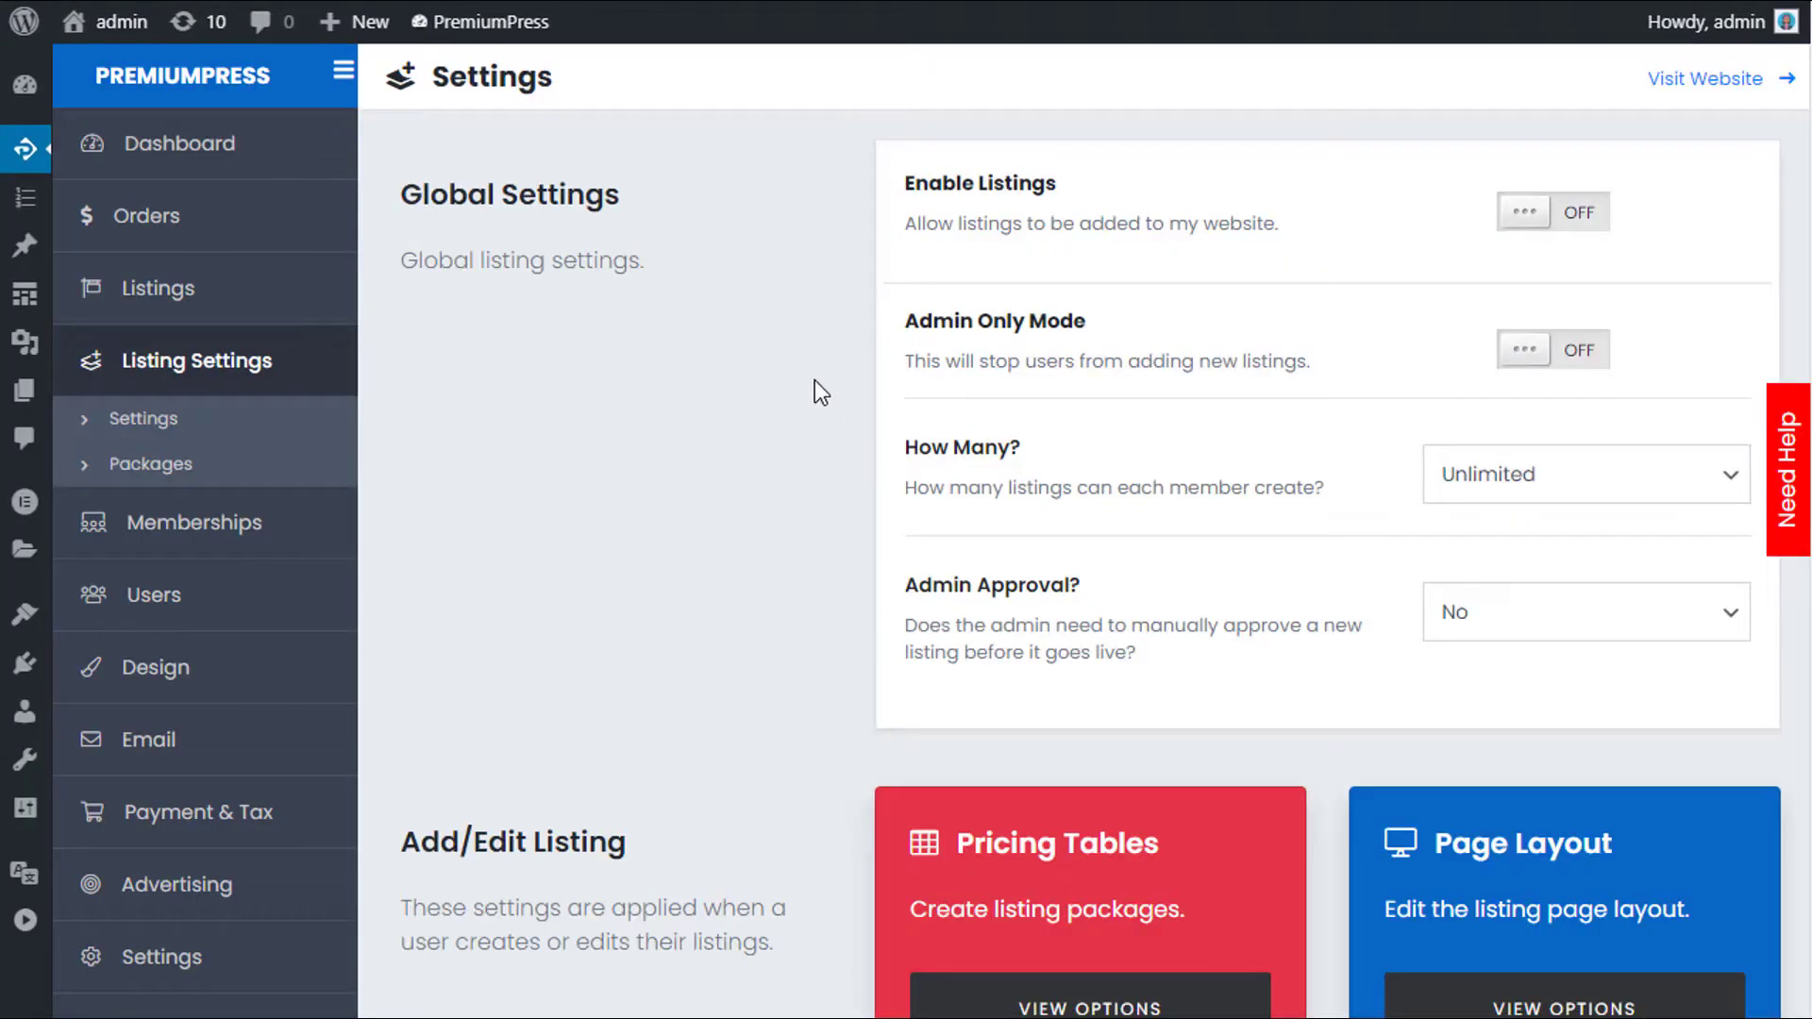
scroll(717, 477, down, 2)
scroll(680, 529, up, 2)
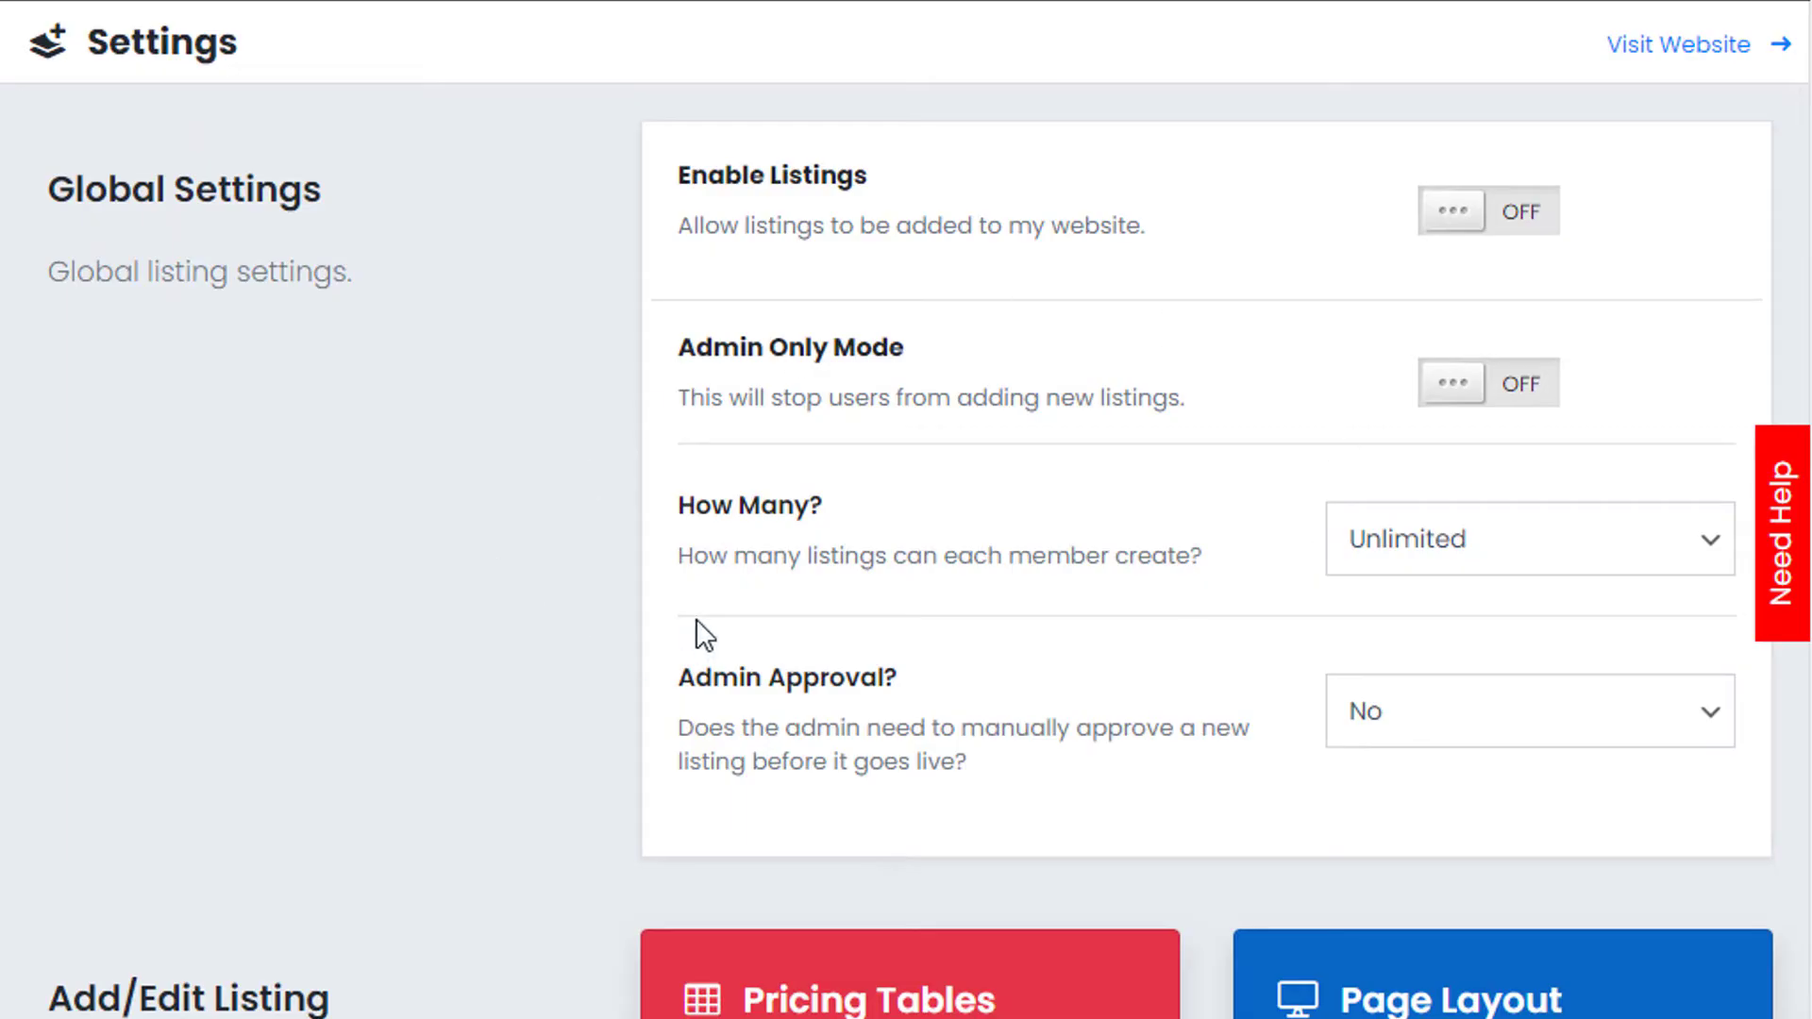
scroll(534, 534, down, 8)
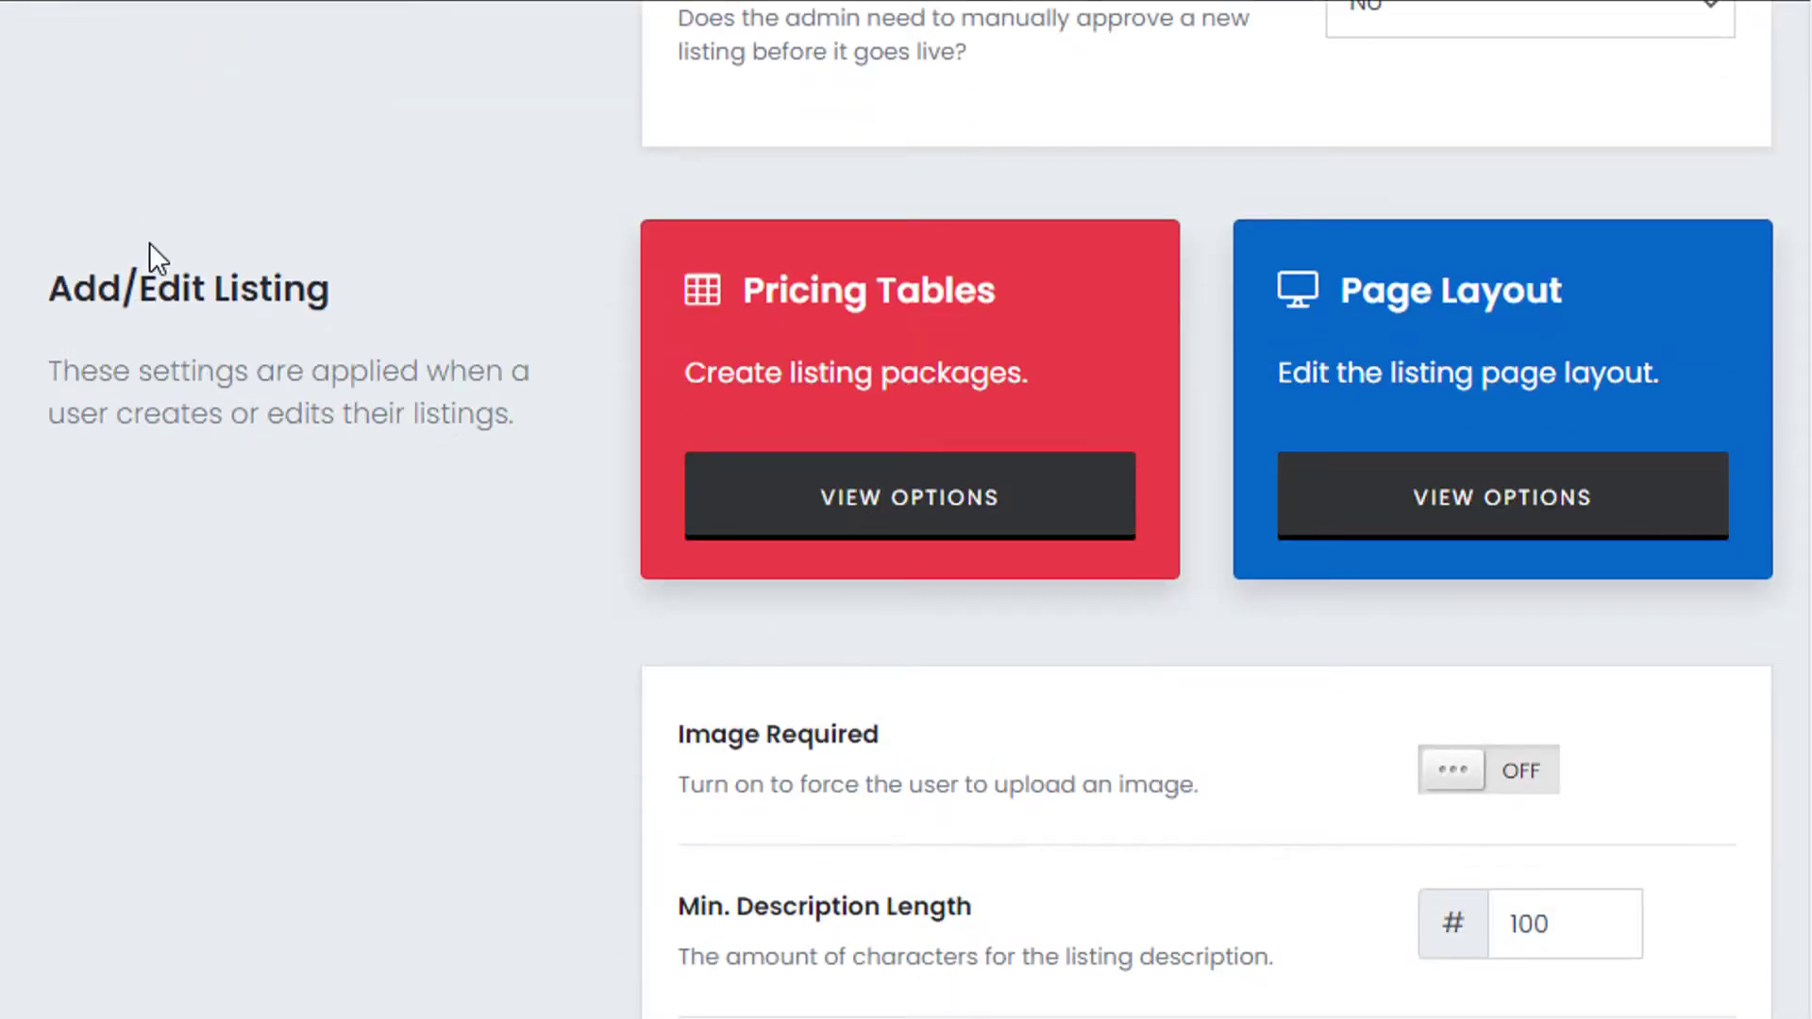
scroll(789, 278, down, 7)
scroll(986, 540, up, 7)
scroll(393, 687, down, 16)
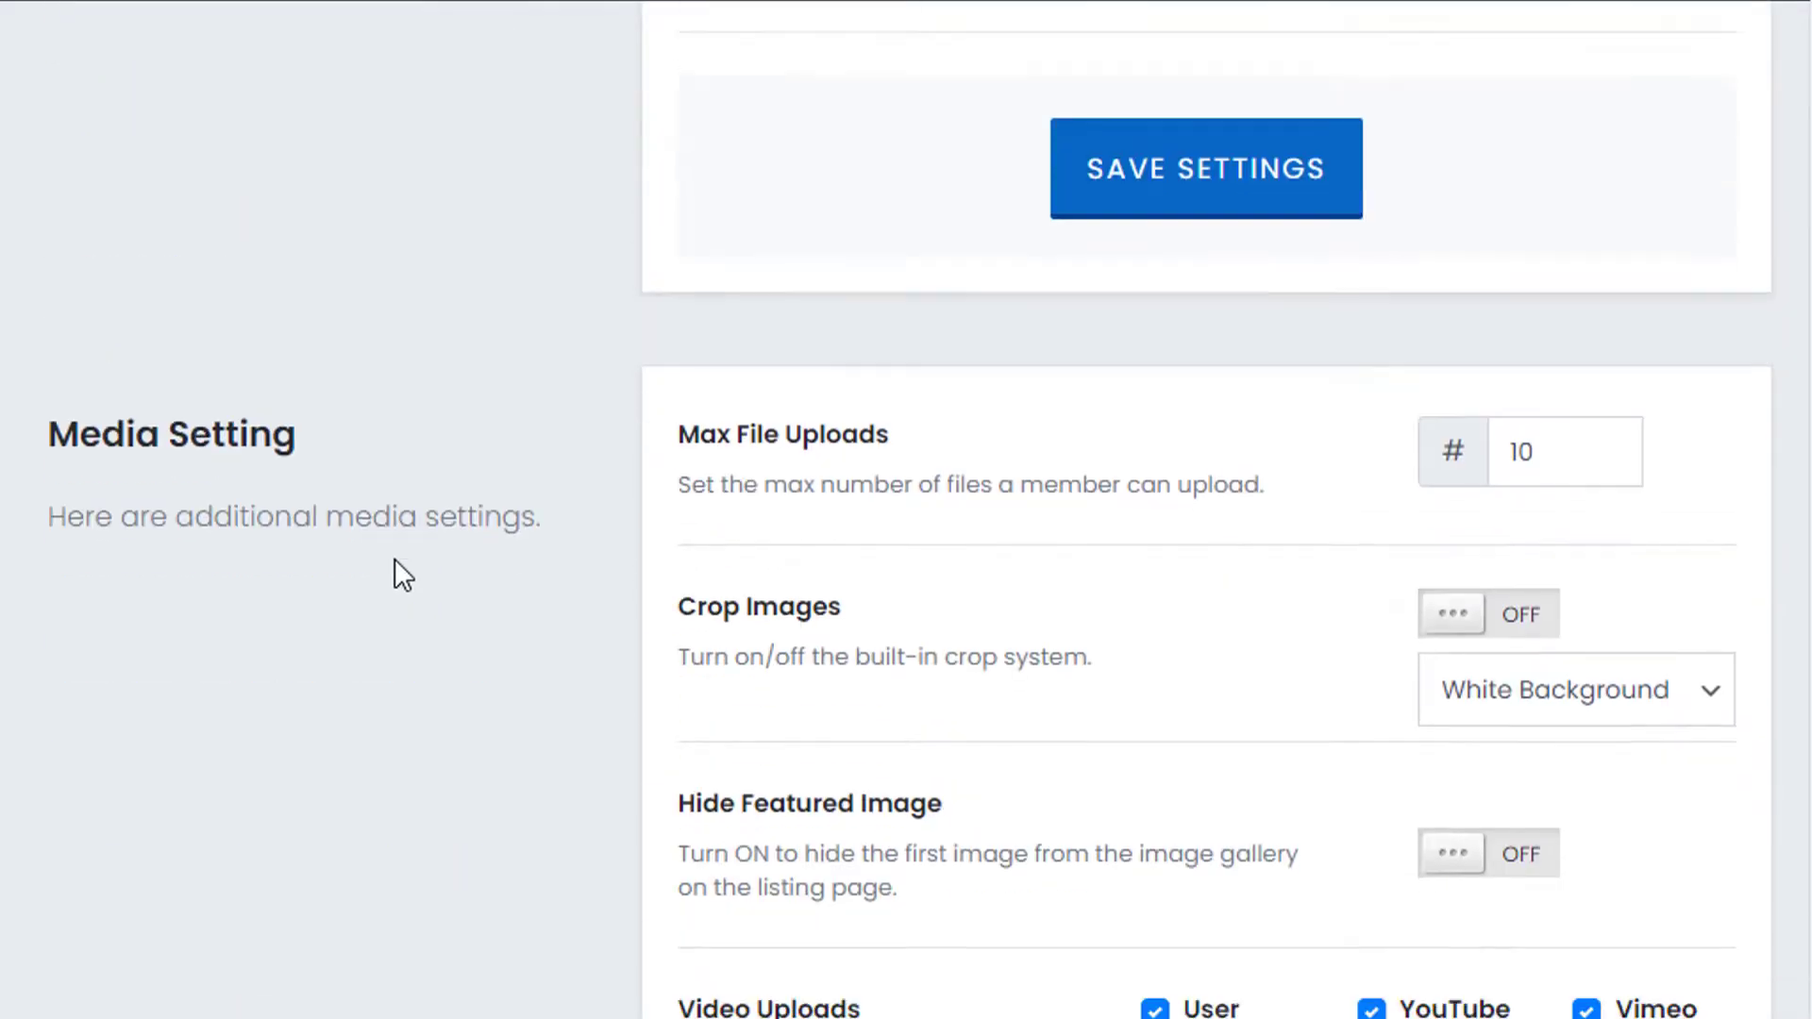
scroll(395, 558, down, 3)
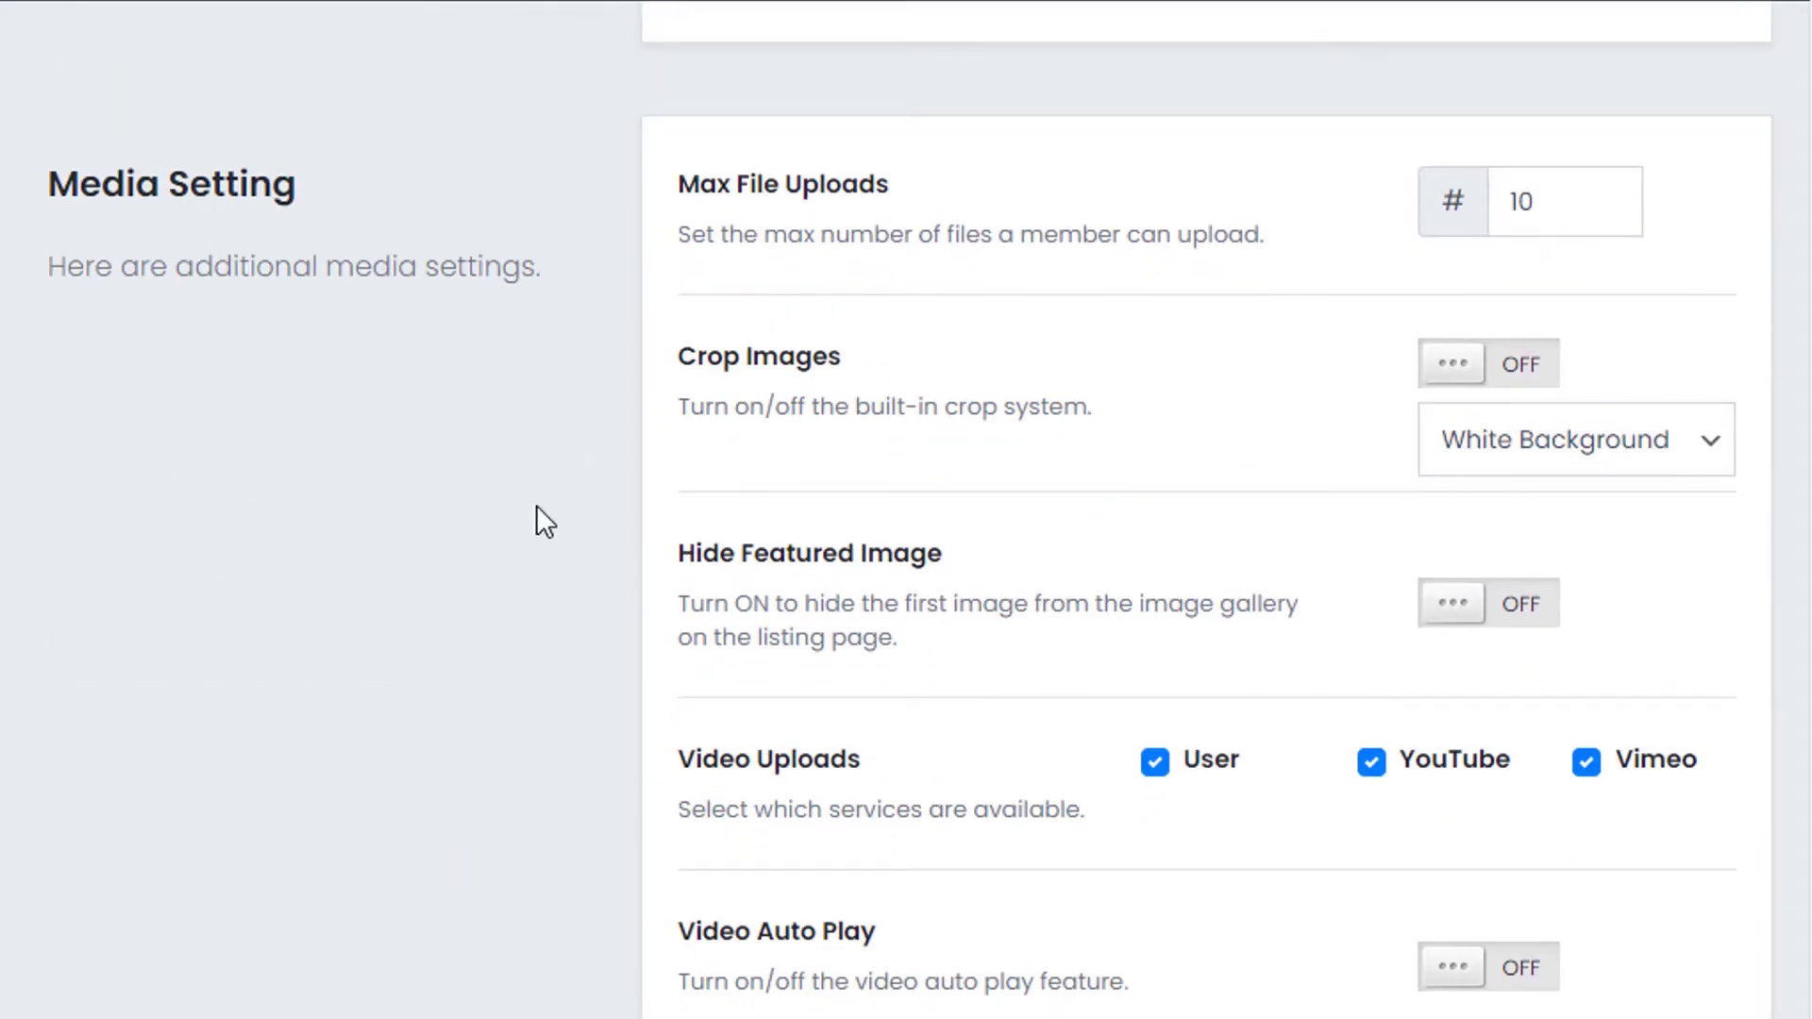
scroll(536, 506, down, 14)
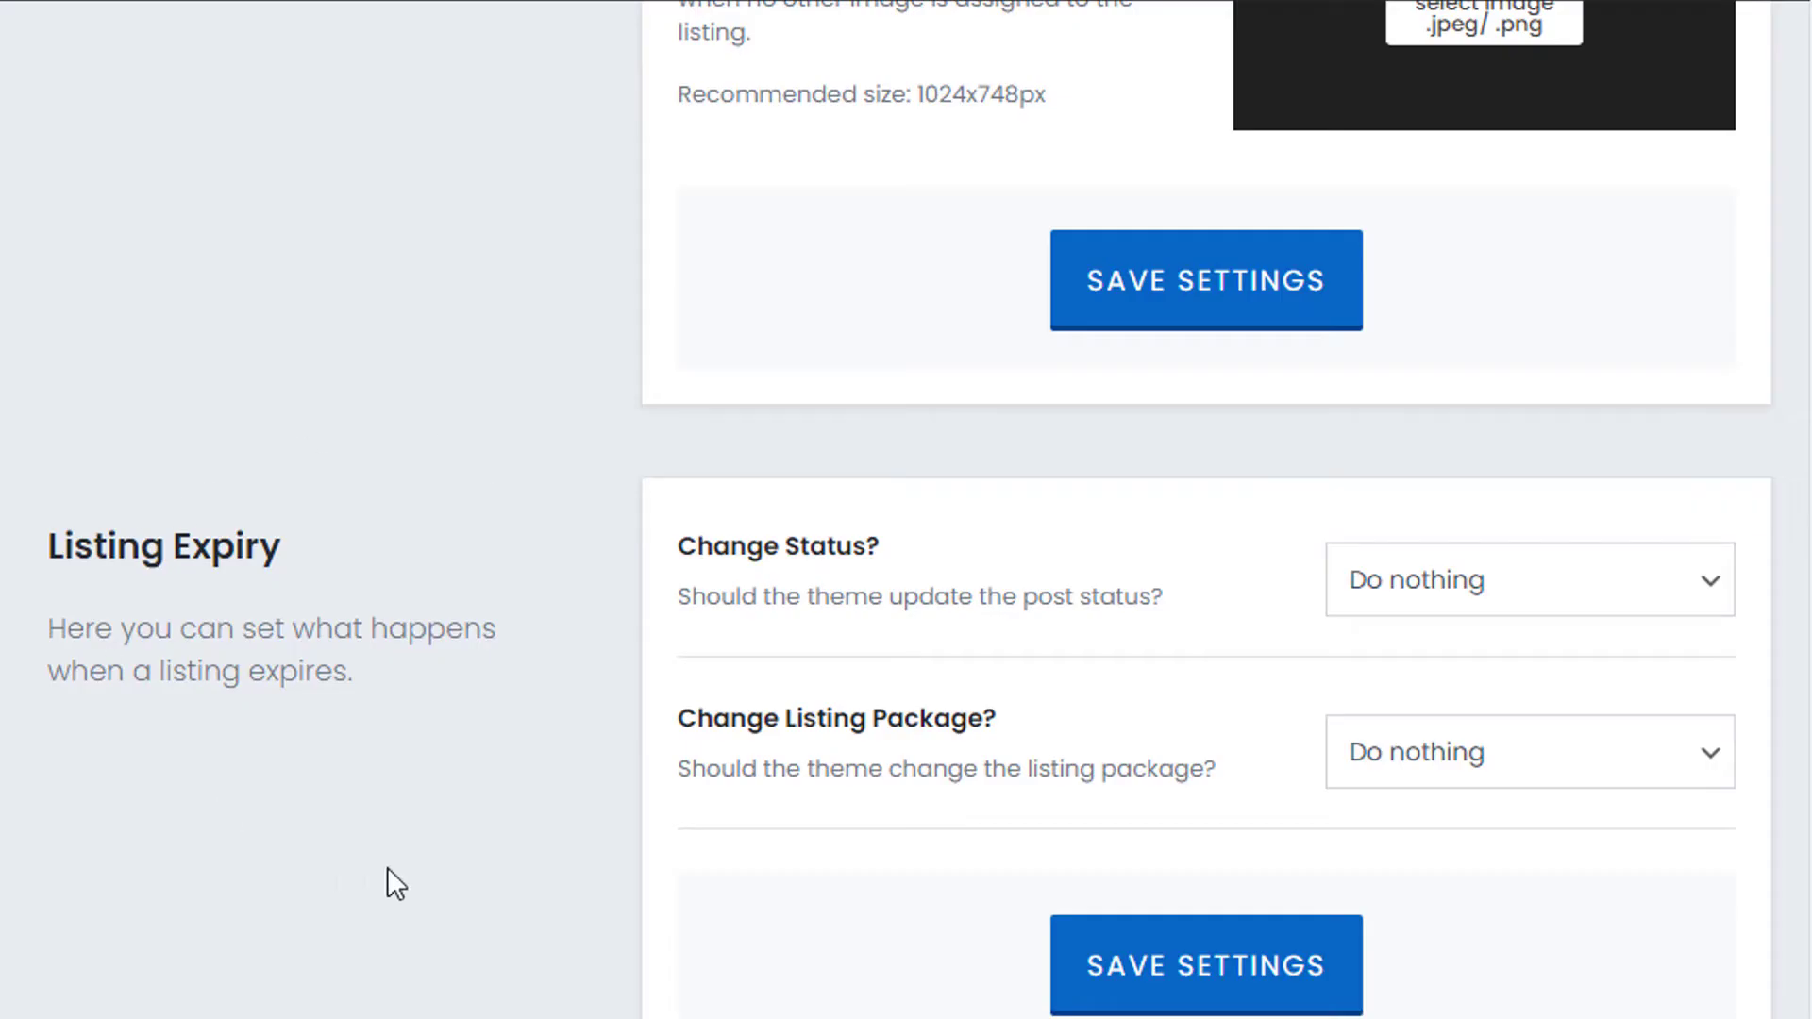
scroll(296, 666, up, 2)
scroll(364, 841, down, 2)
scroll(353, 820, up, 20)
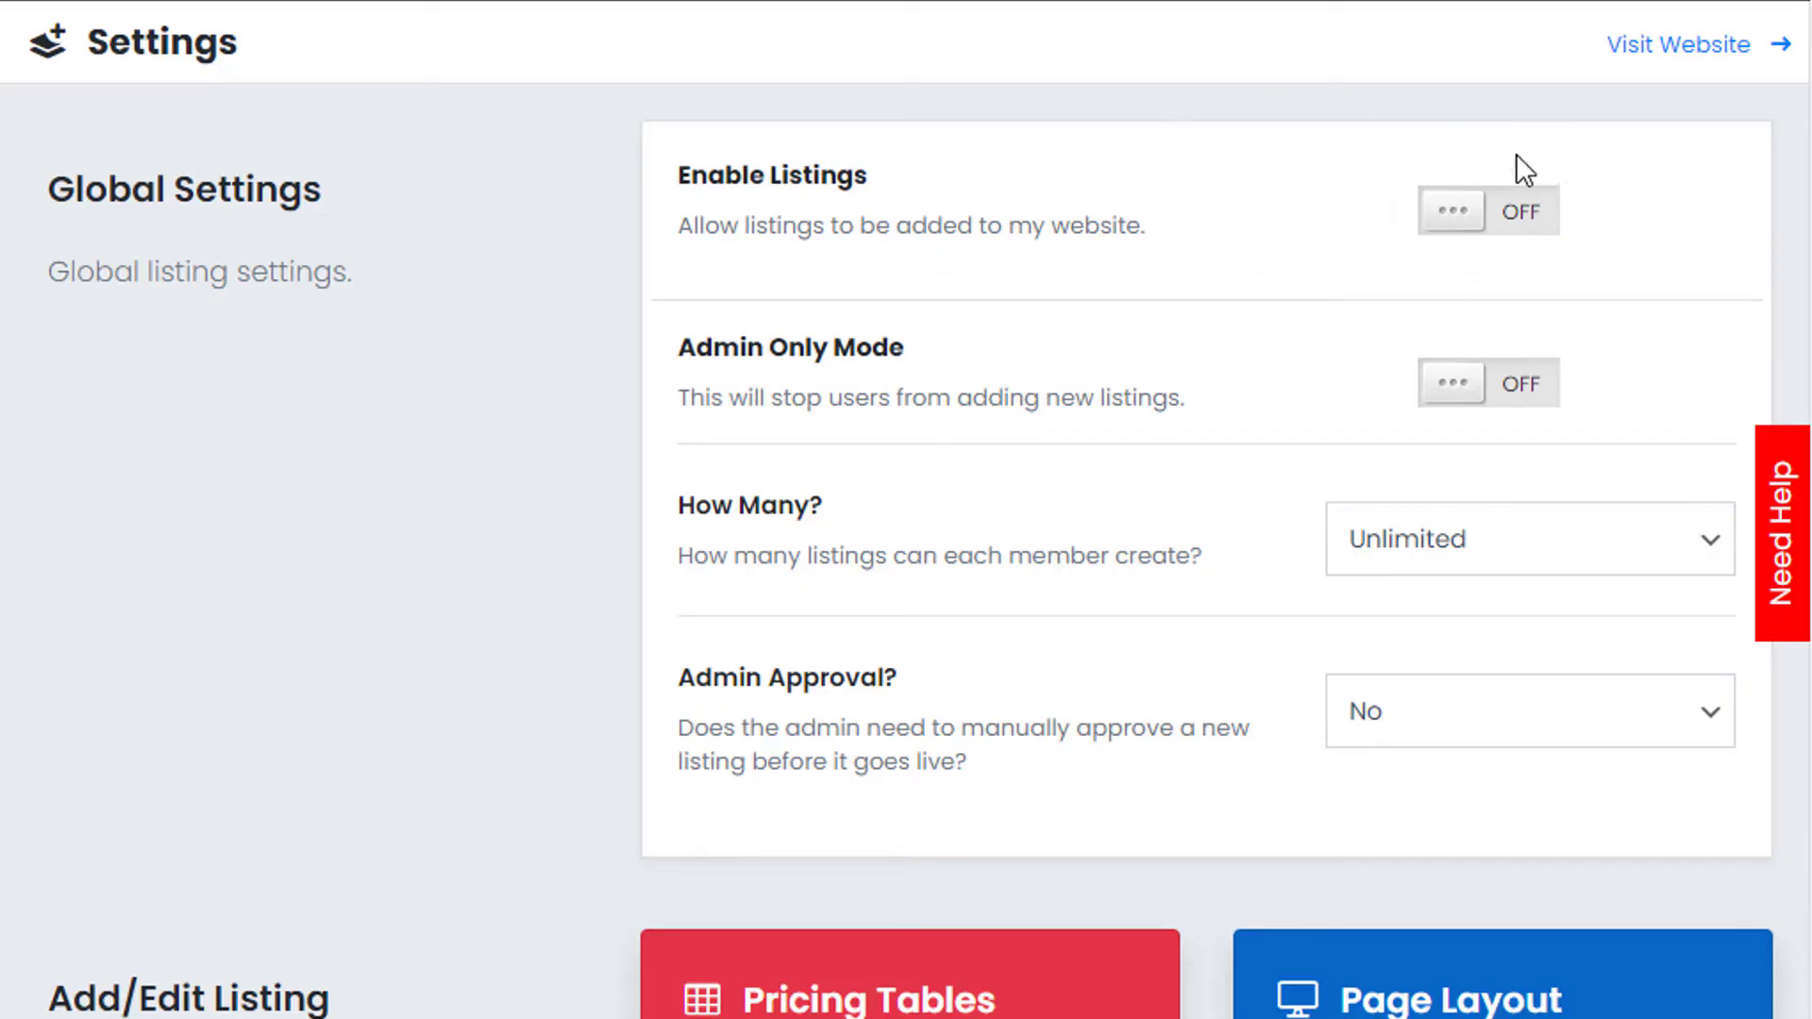
- Turn Enable Listings on, save the settings, and check the front-end Add Business page
click(1507, 219)
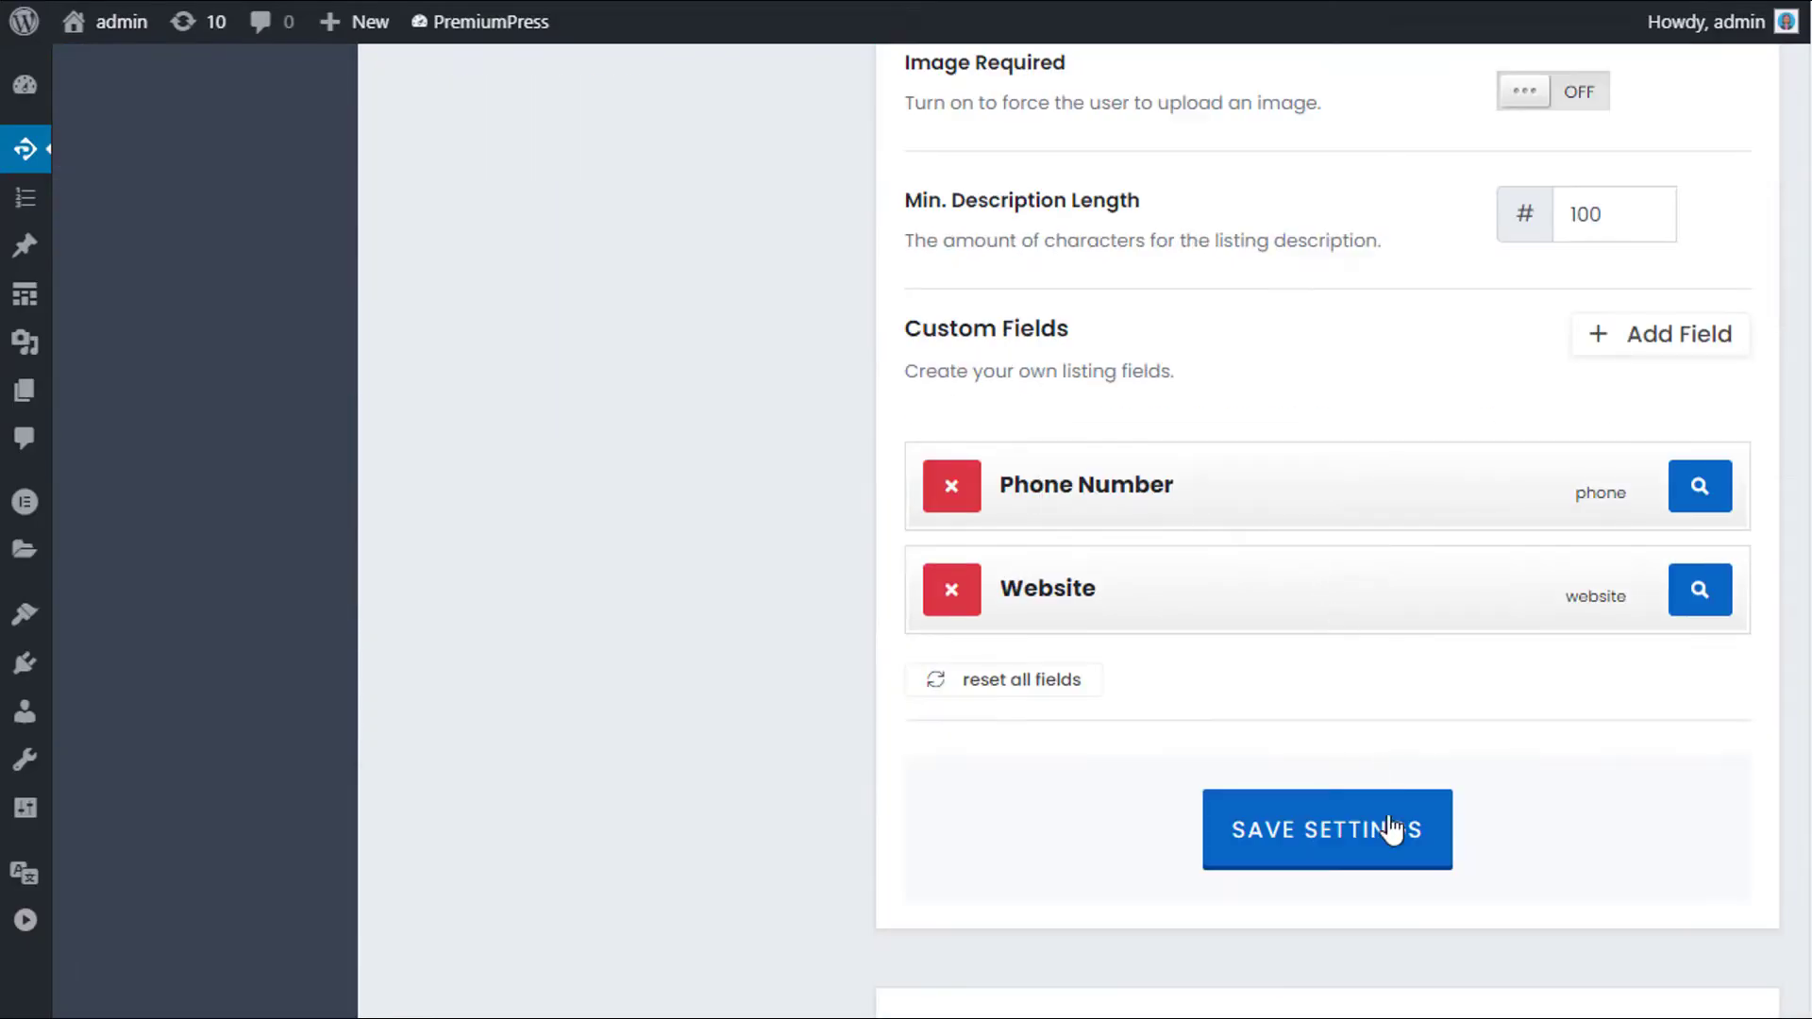
click(1391, 830)
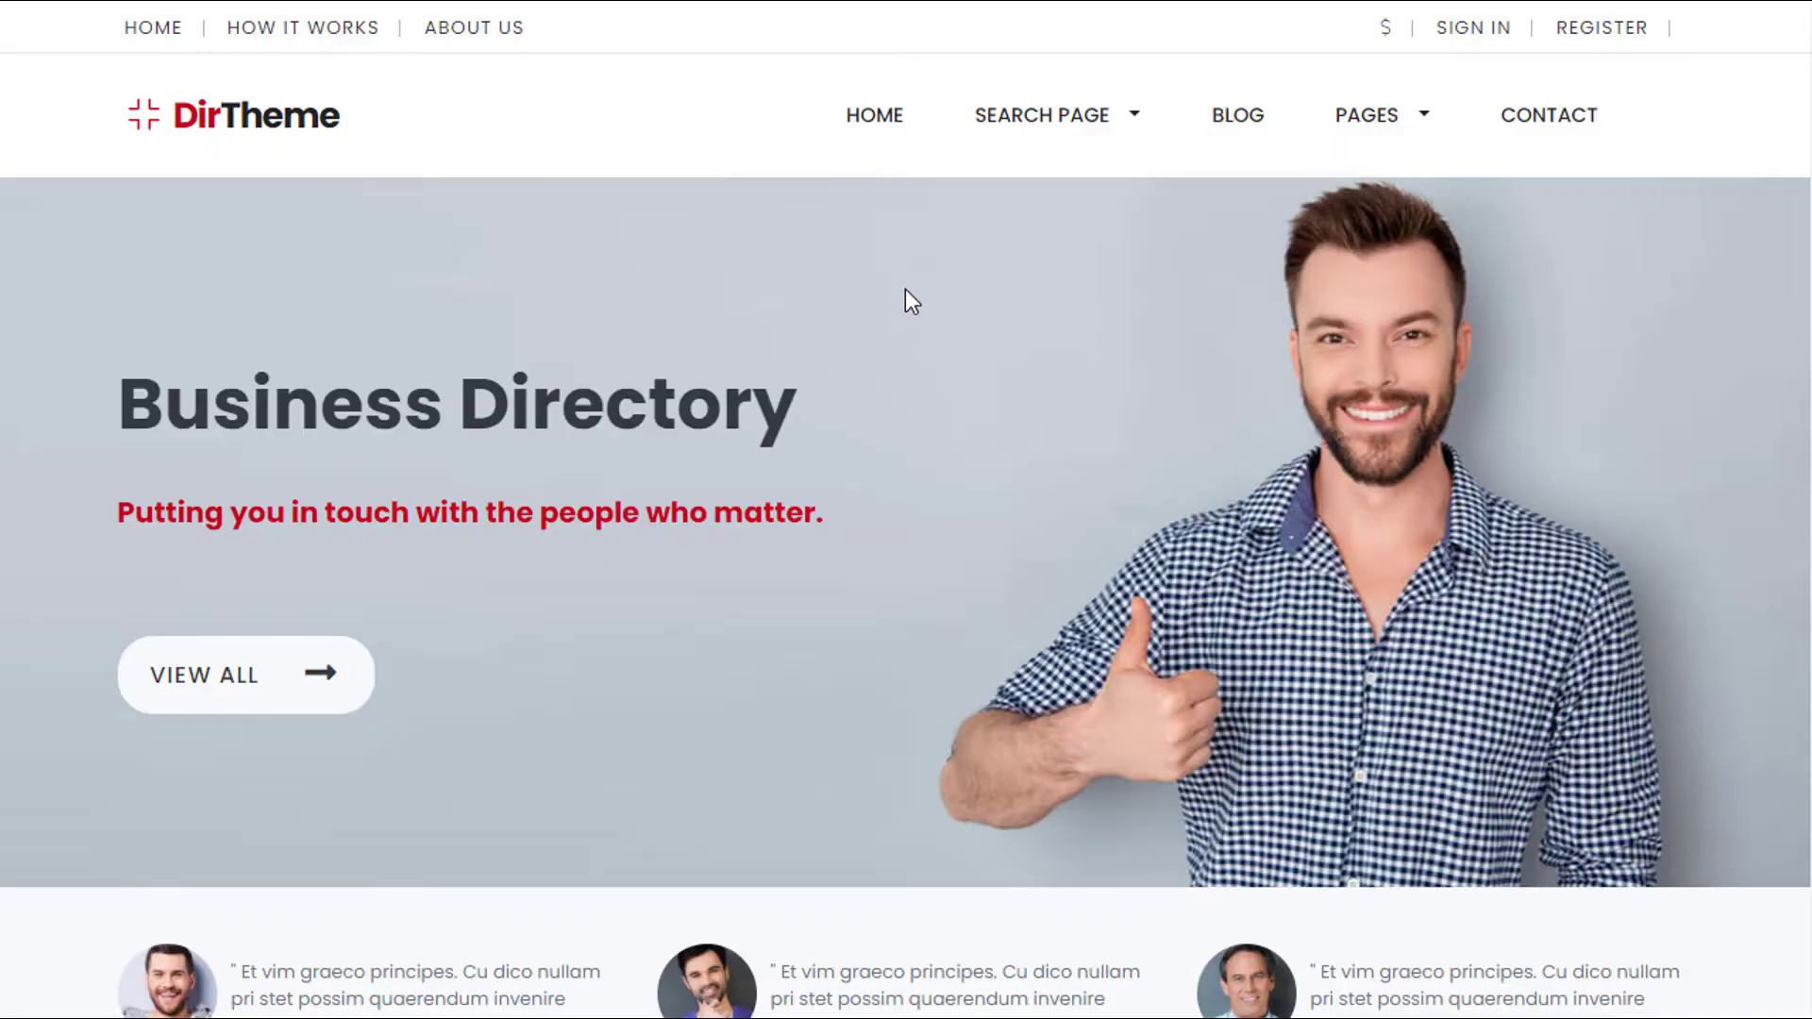
key(F5)
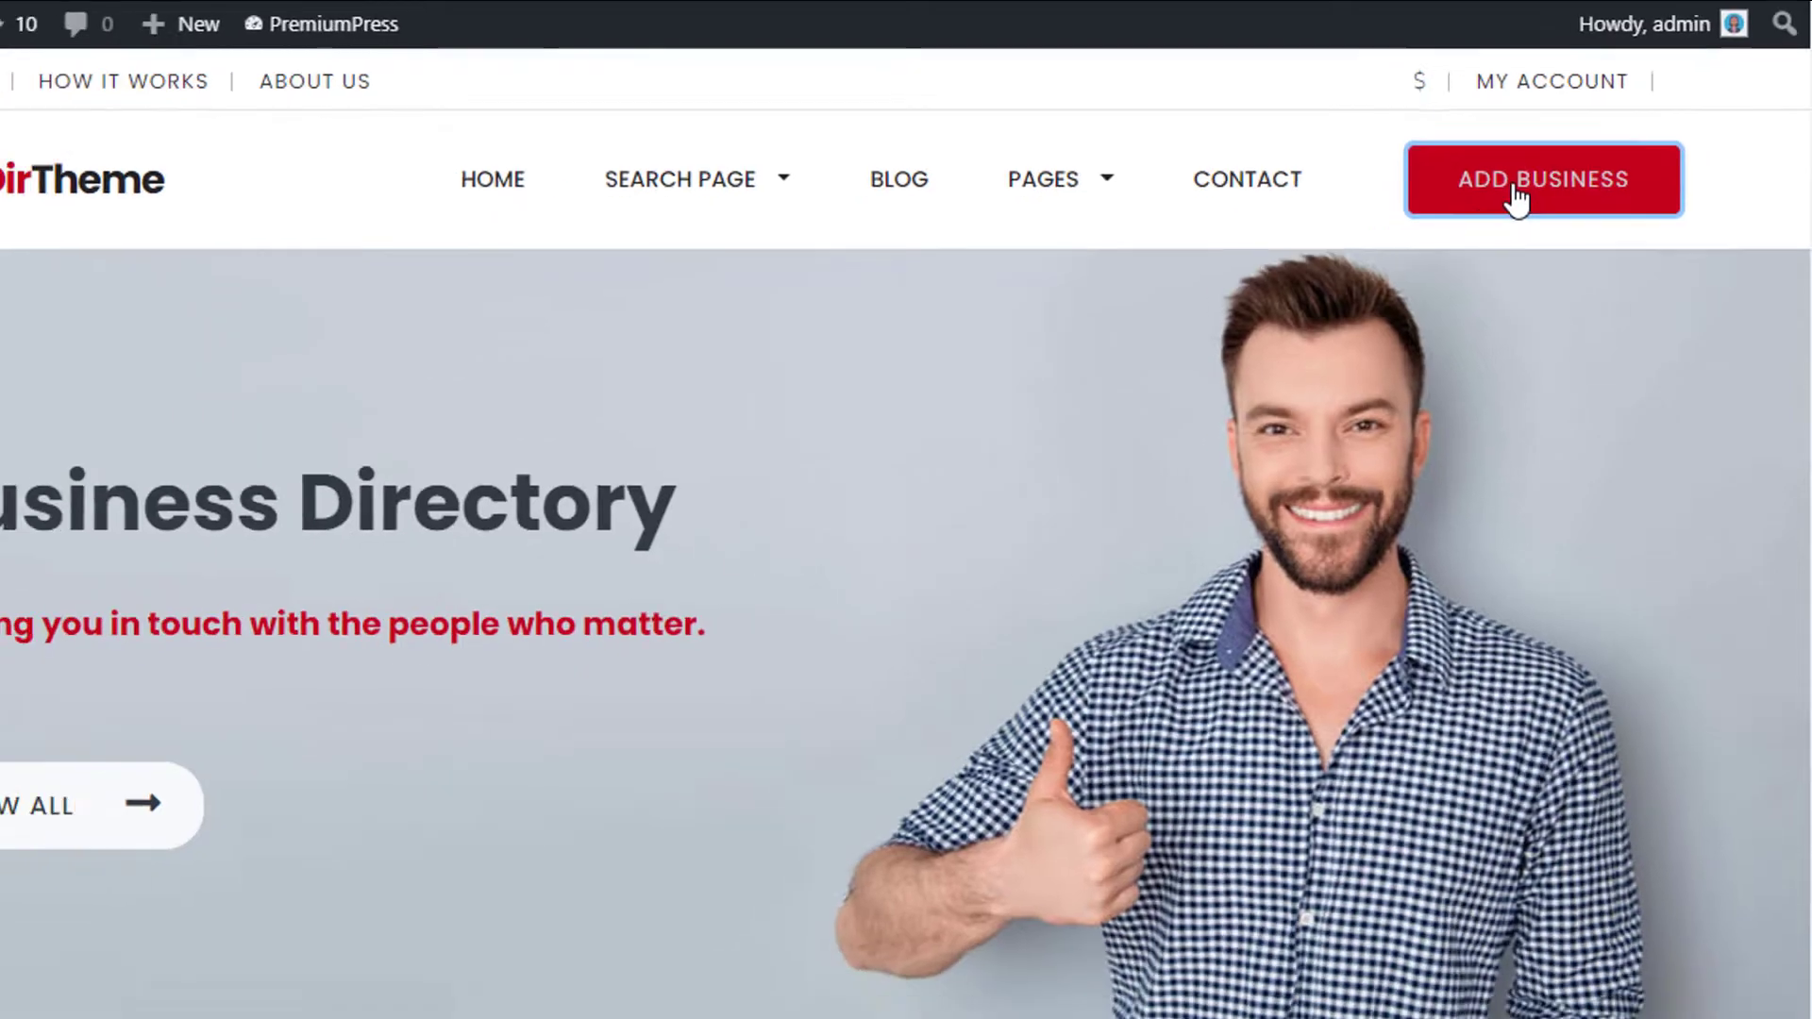
click(1406, 260)
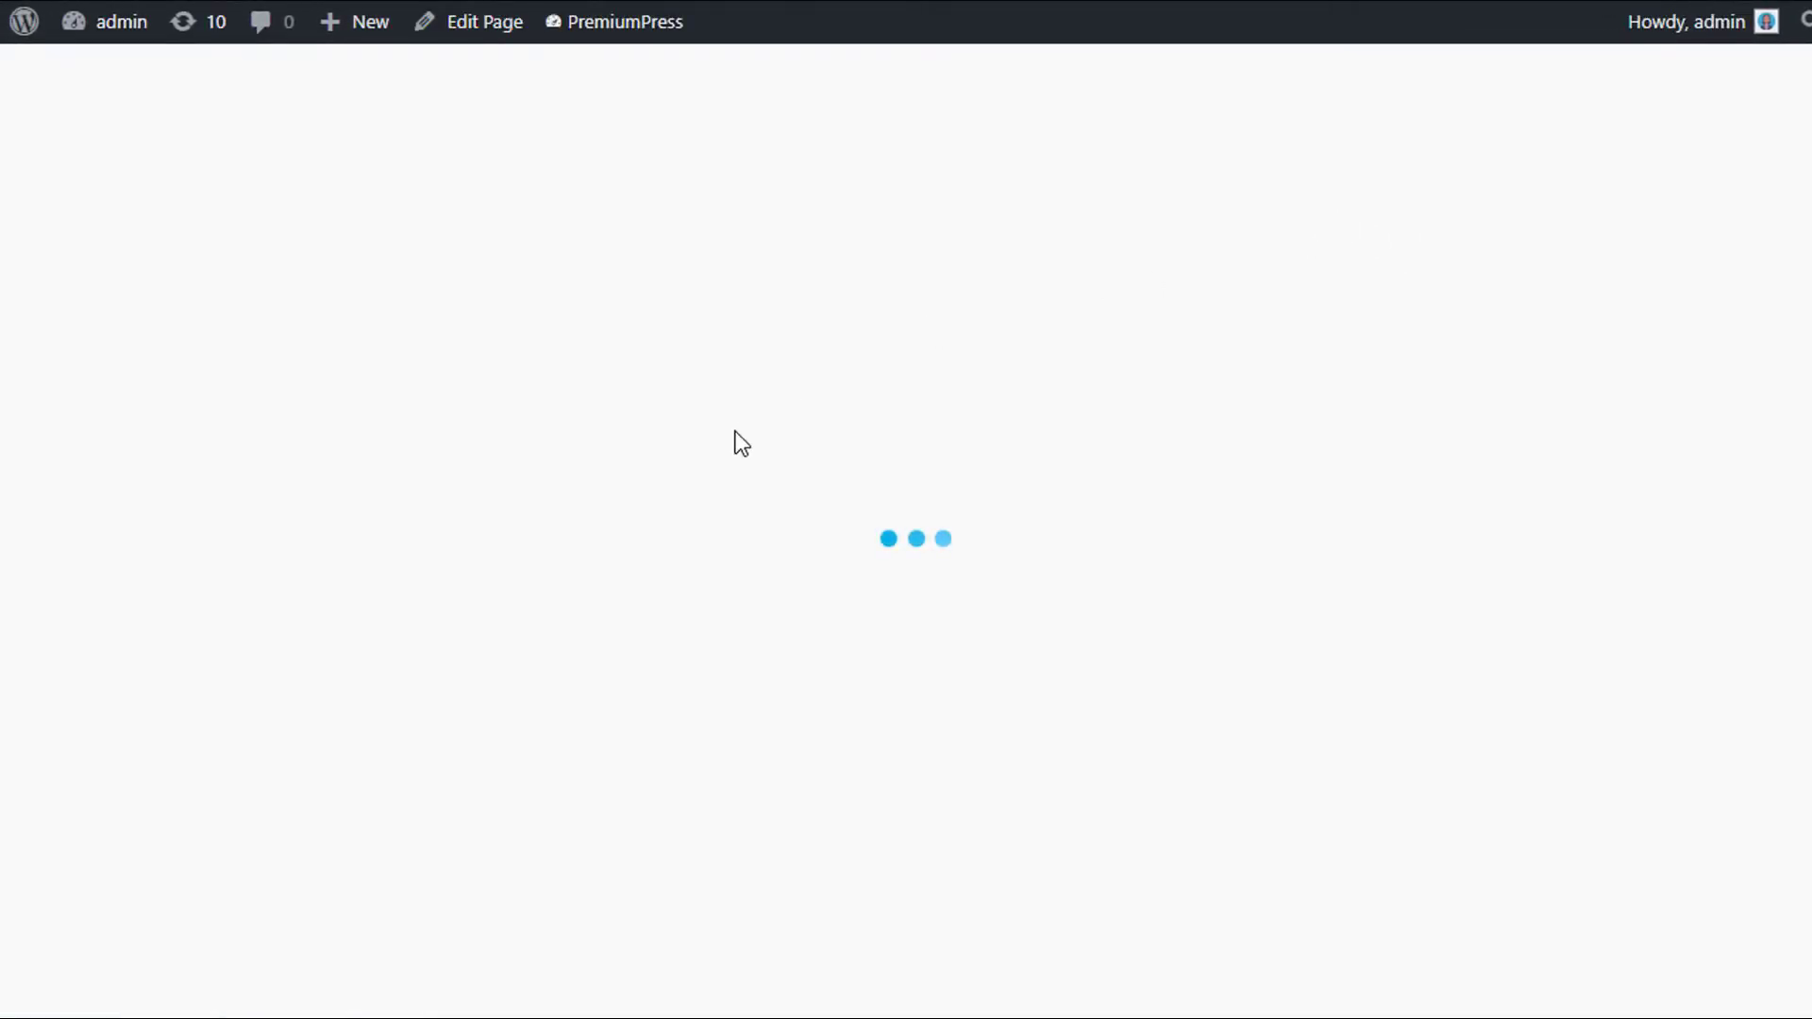
scroll(638, 578, down, 3)
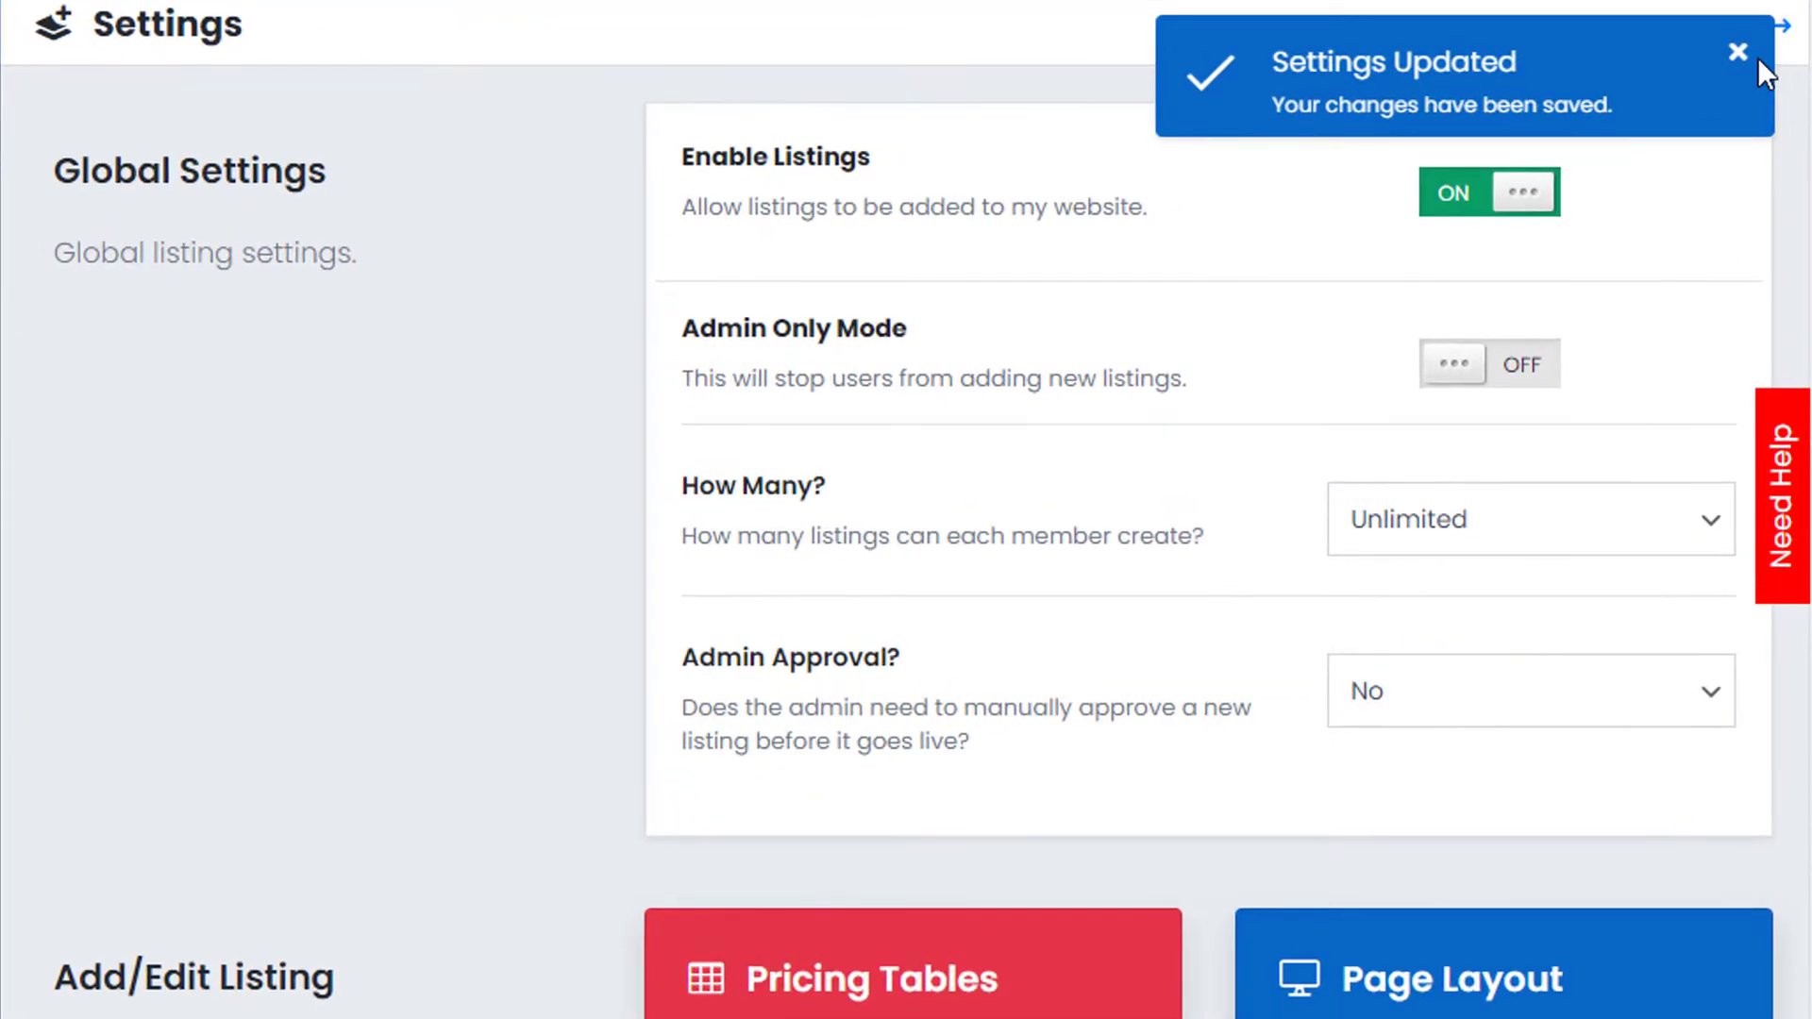
- Dismiss the Settings Updated notice and leave Admin Only Mode switched off
click(1739, 52)
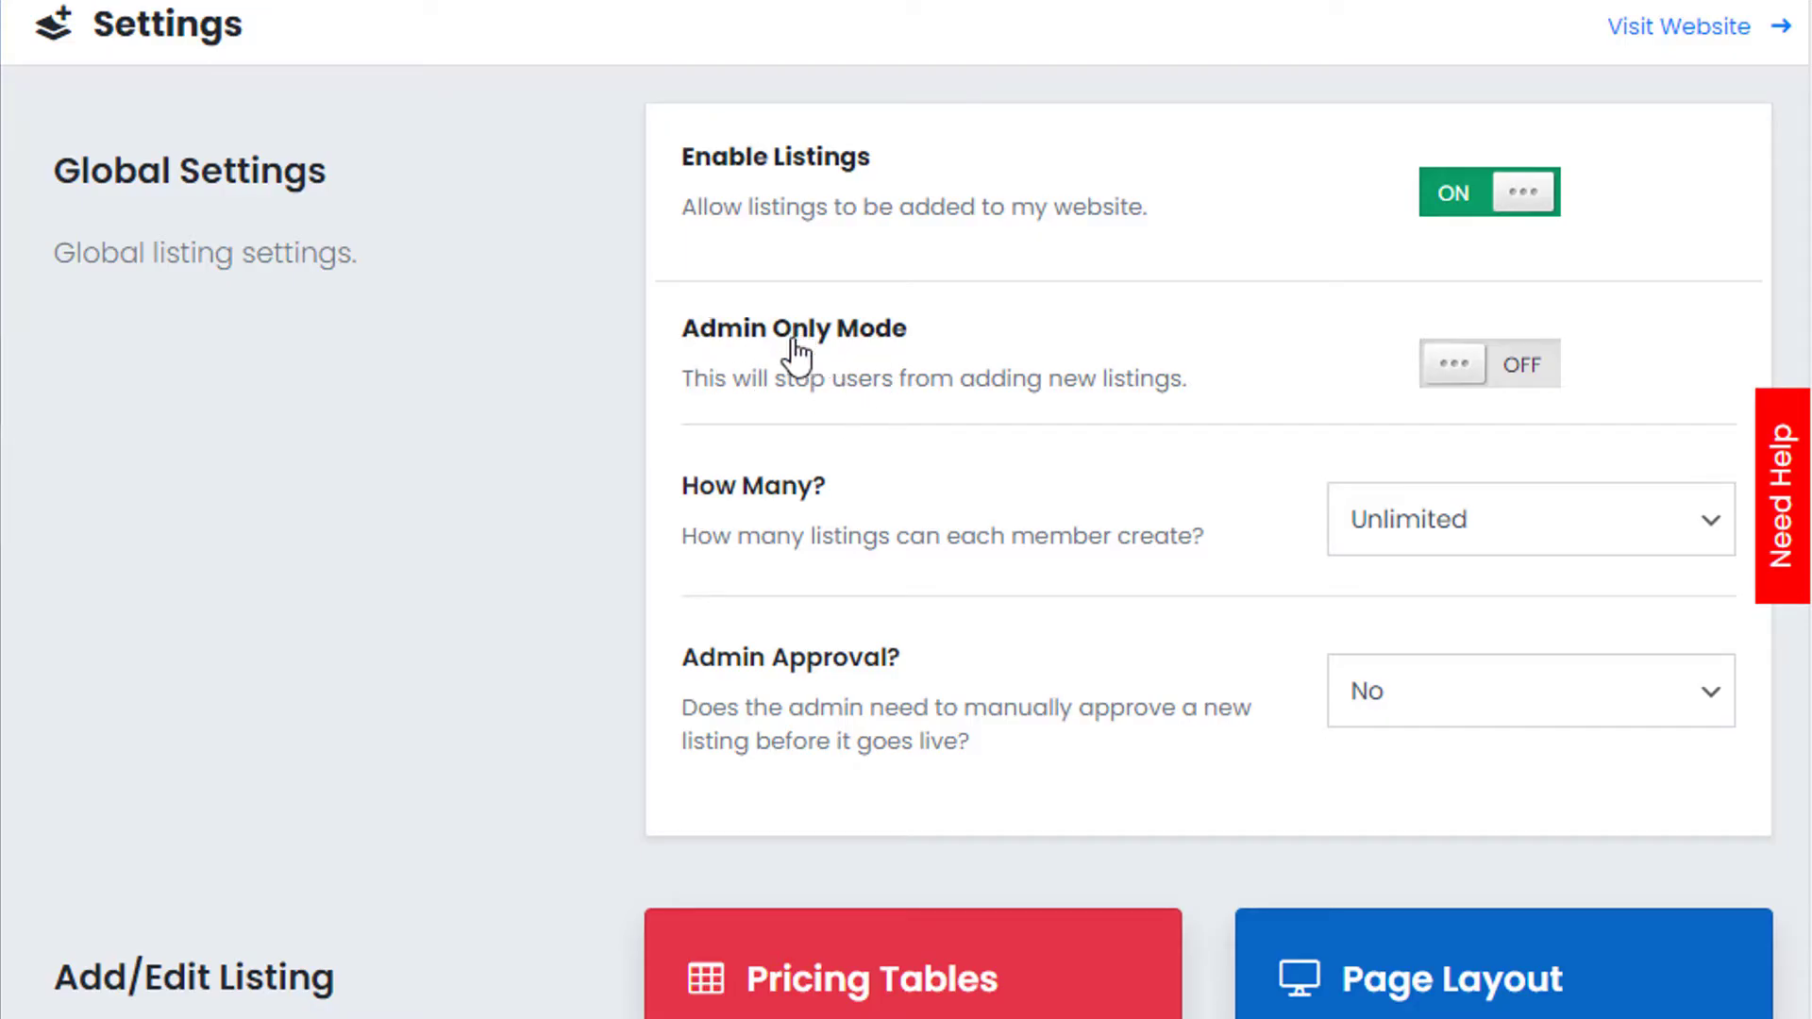
click(1529, 370)
click(1474, 373)
click(1520, 363)
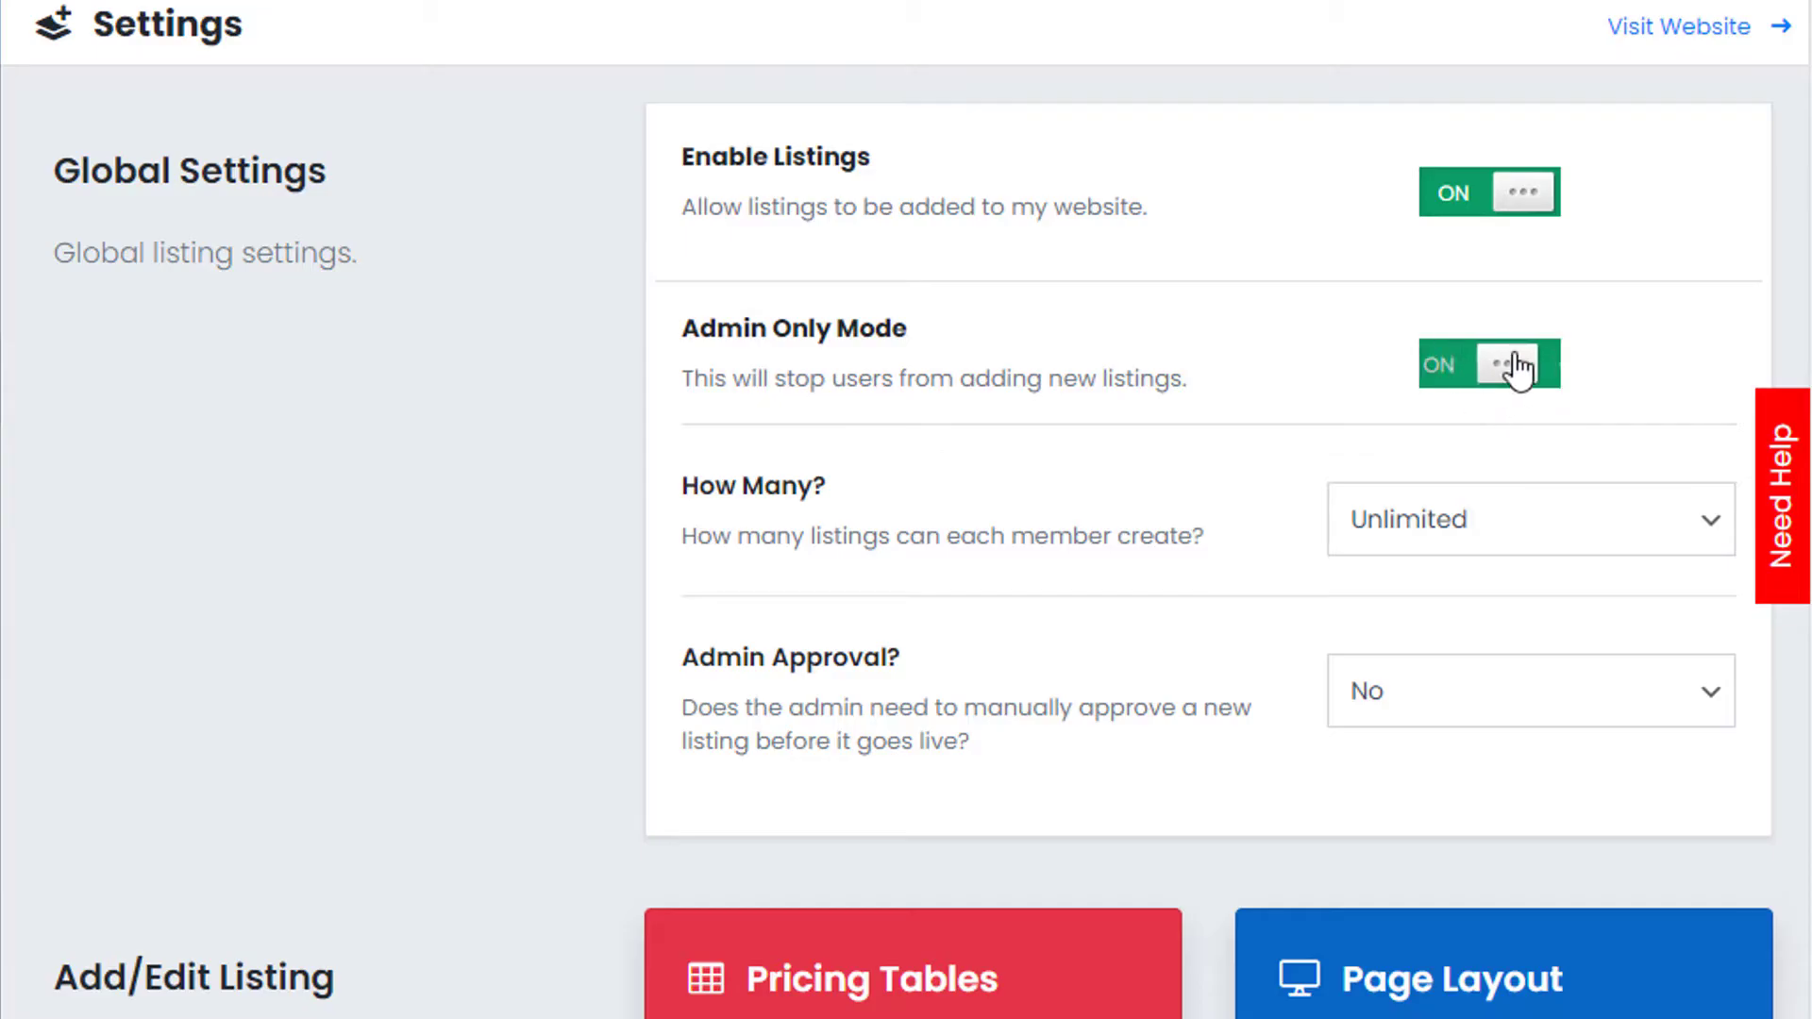
click(1488, 365)
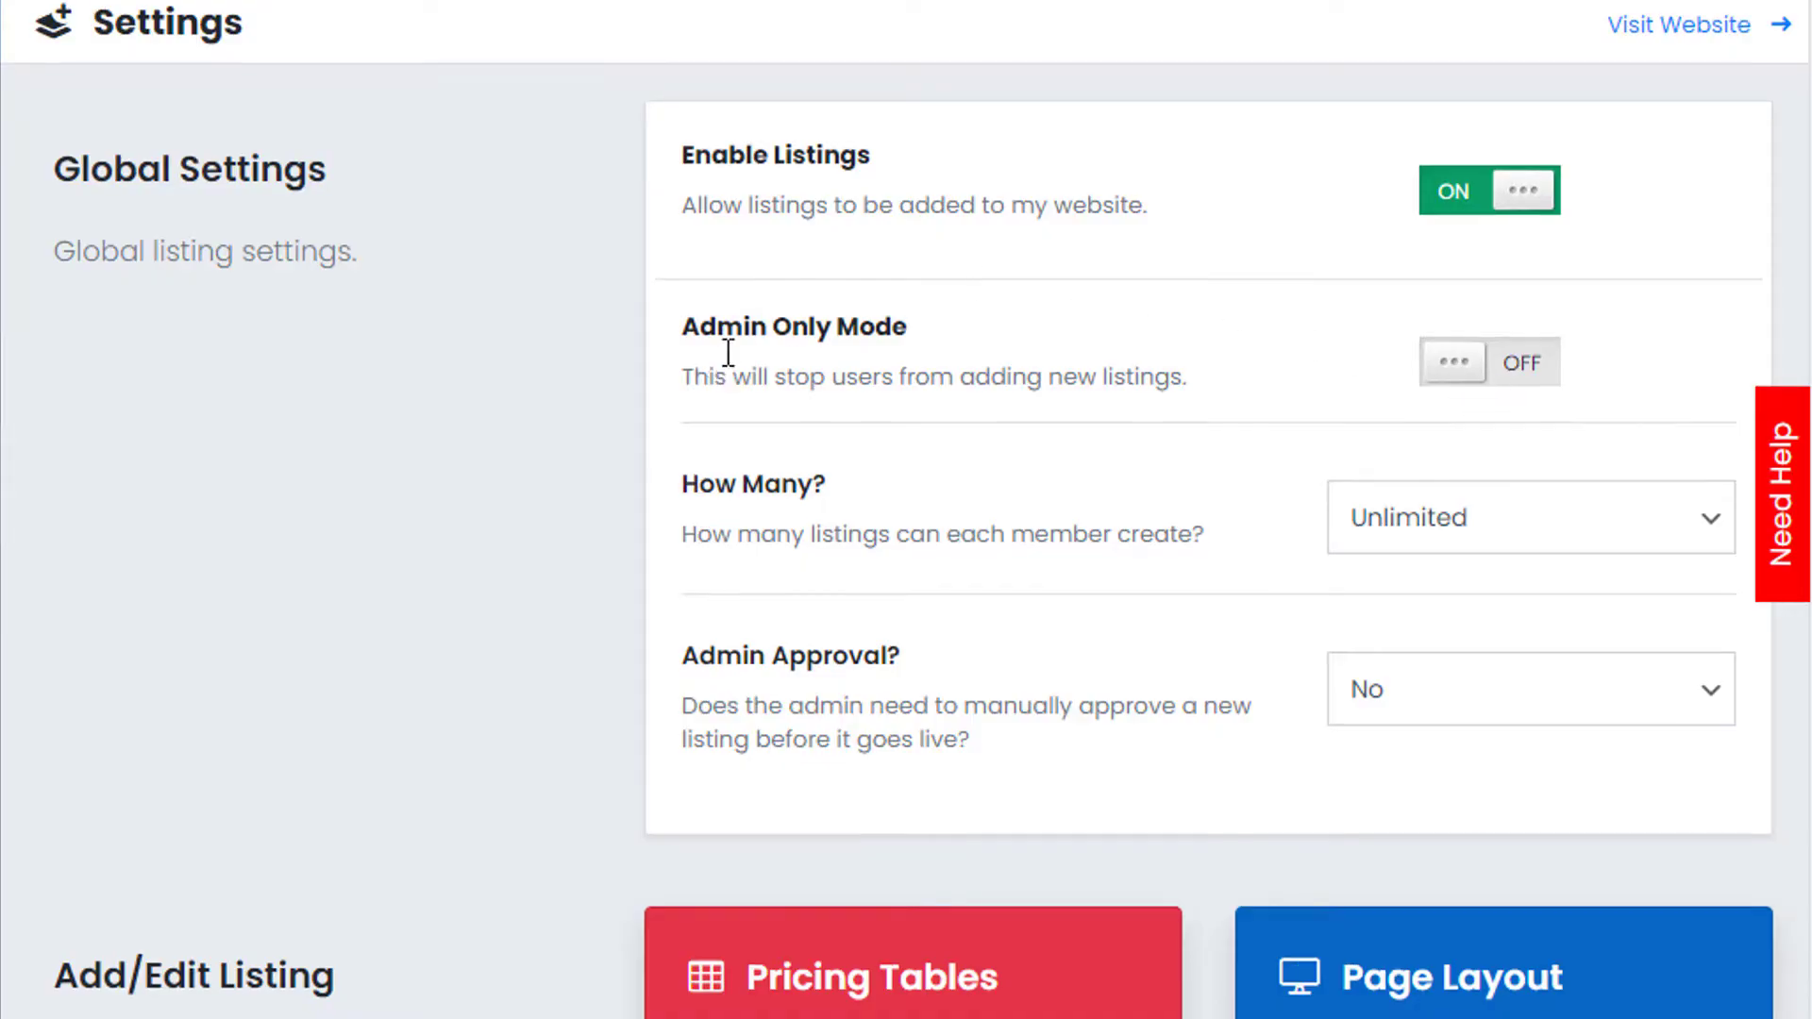
scroll(727, 352, down, 2)
scroll(715, 343, up, 2)
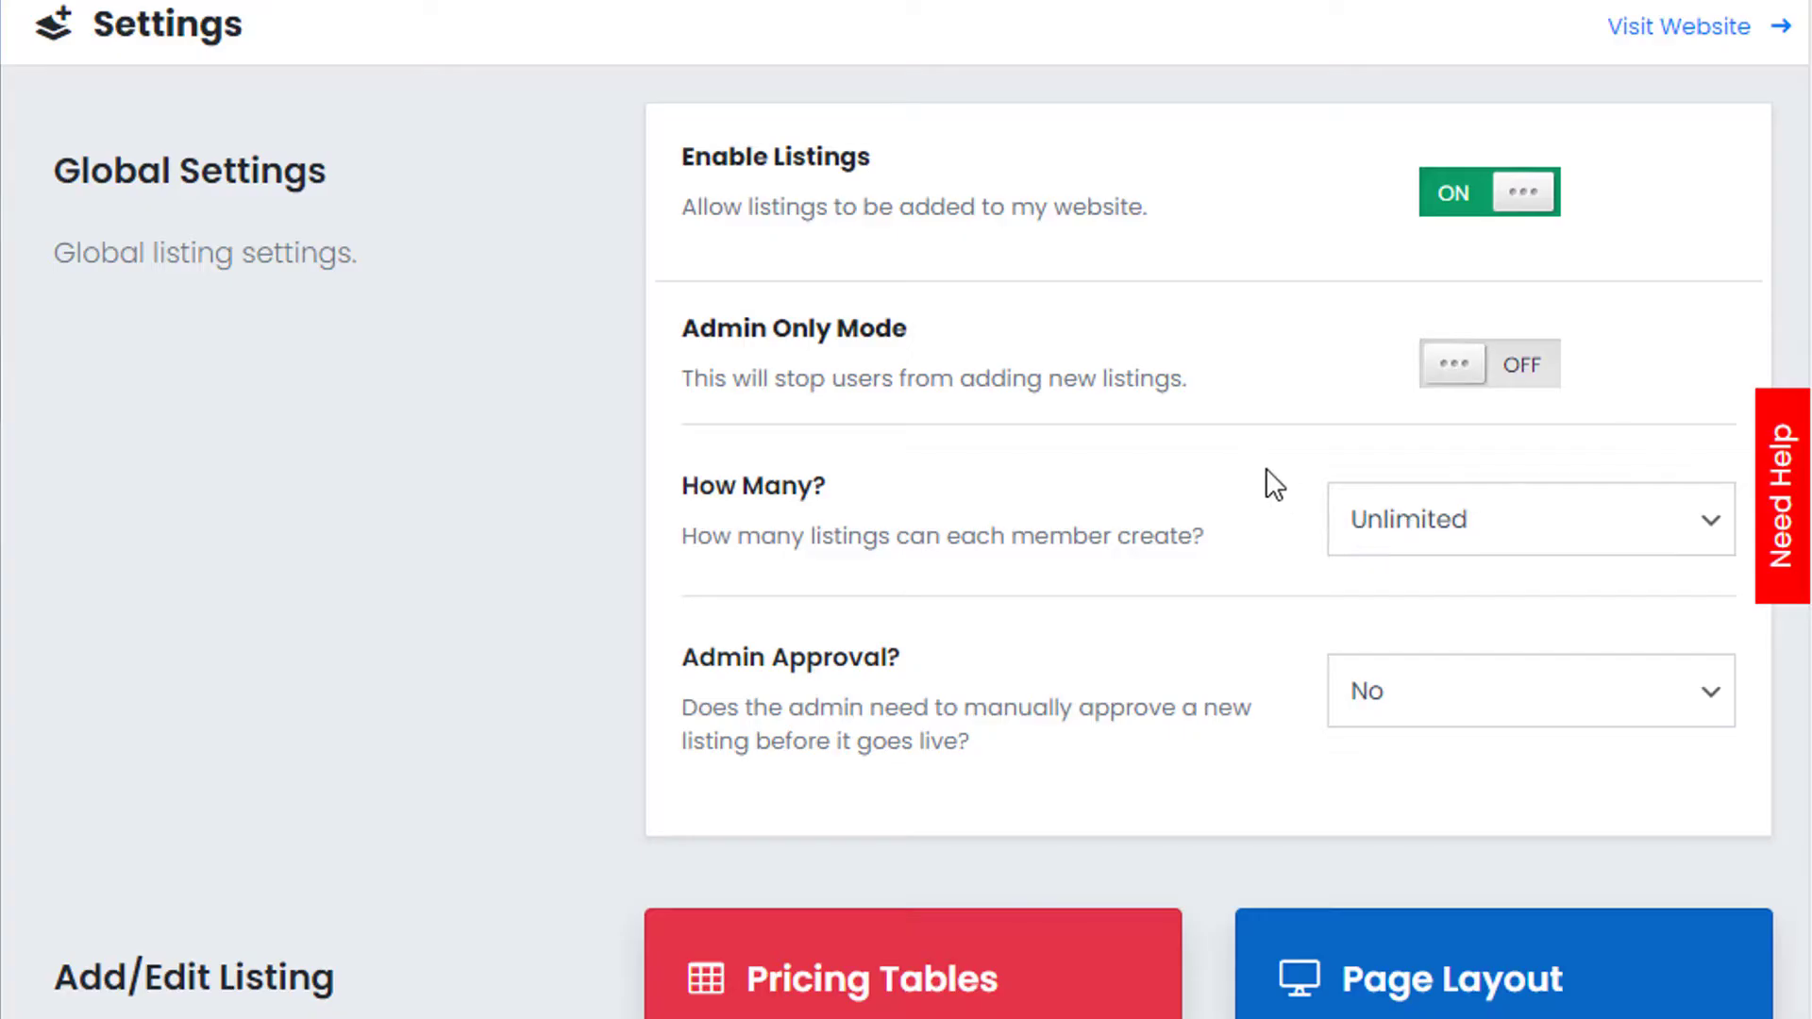
scroll(1278, 462, down, 2)
scroll(1287, 449, up, 2)
- Set the How Many? listings-per-member limit to Only One
click(1417, 522)
click(1415, 613)
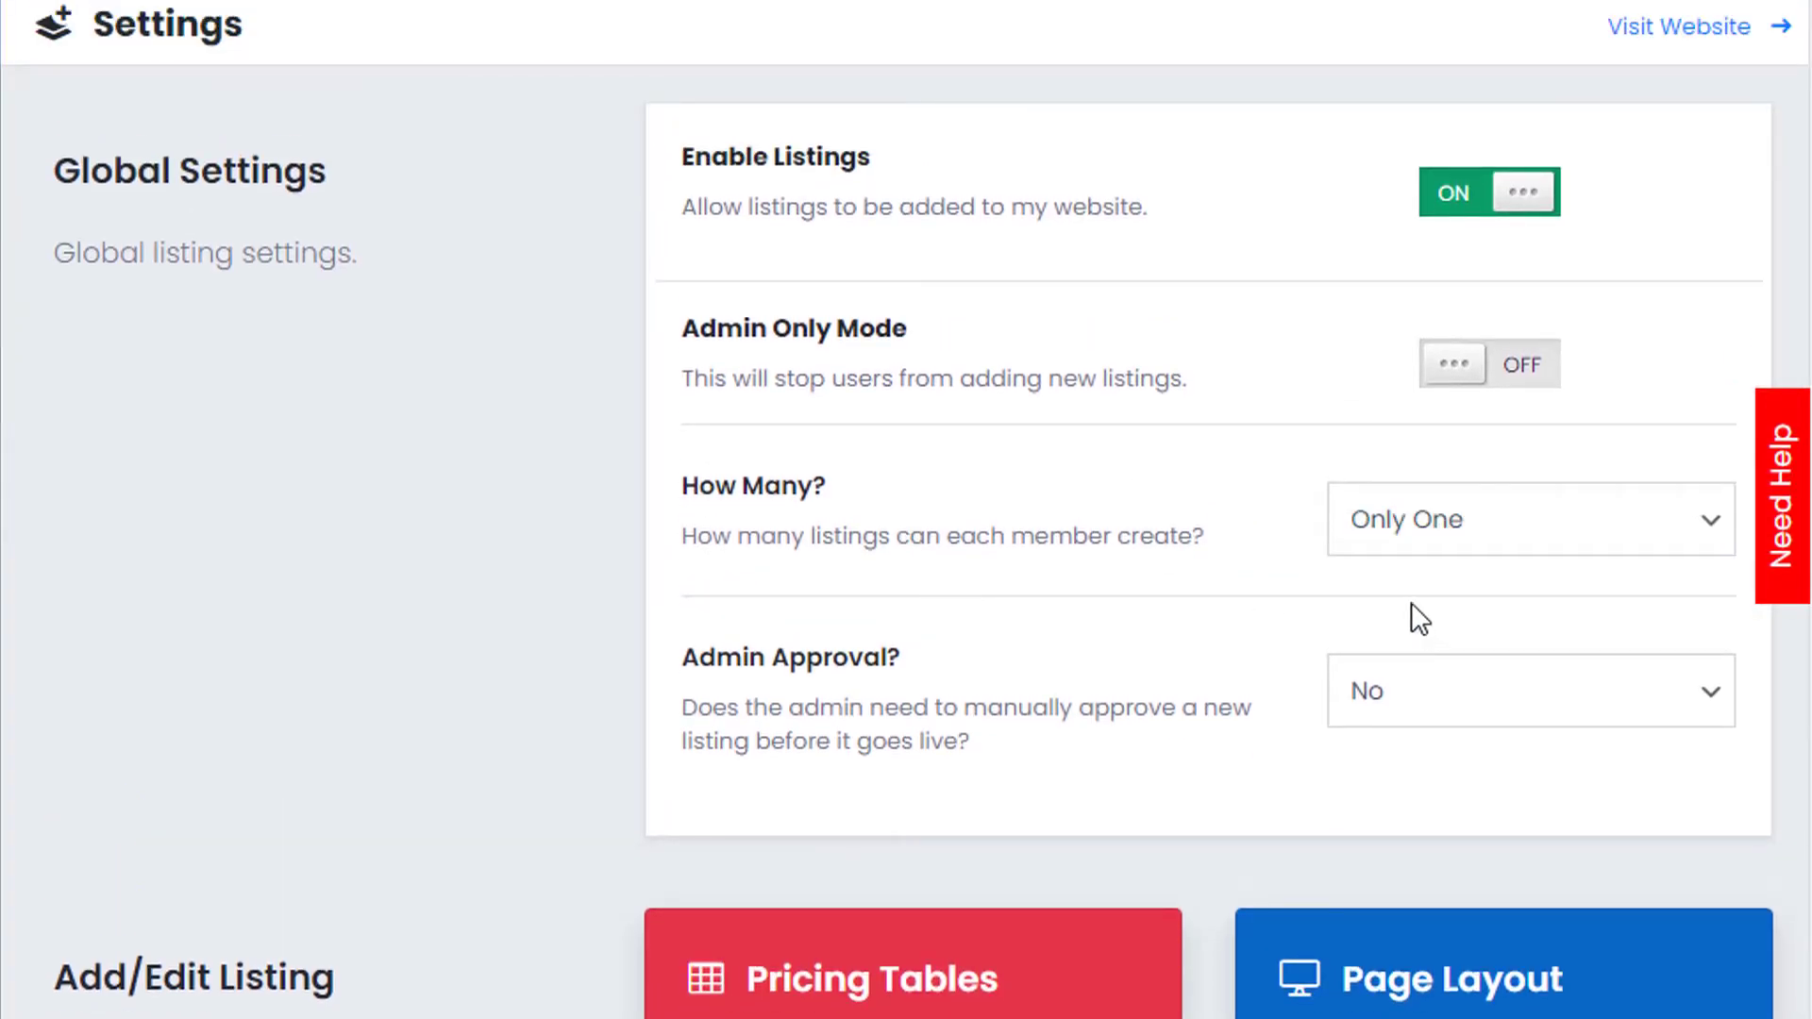
click(1475, 543)
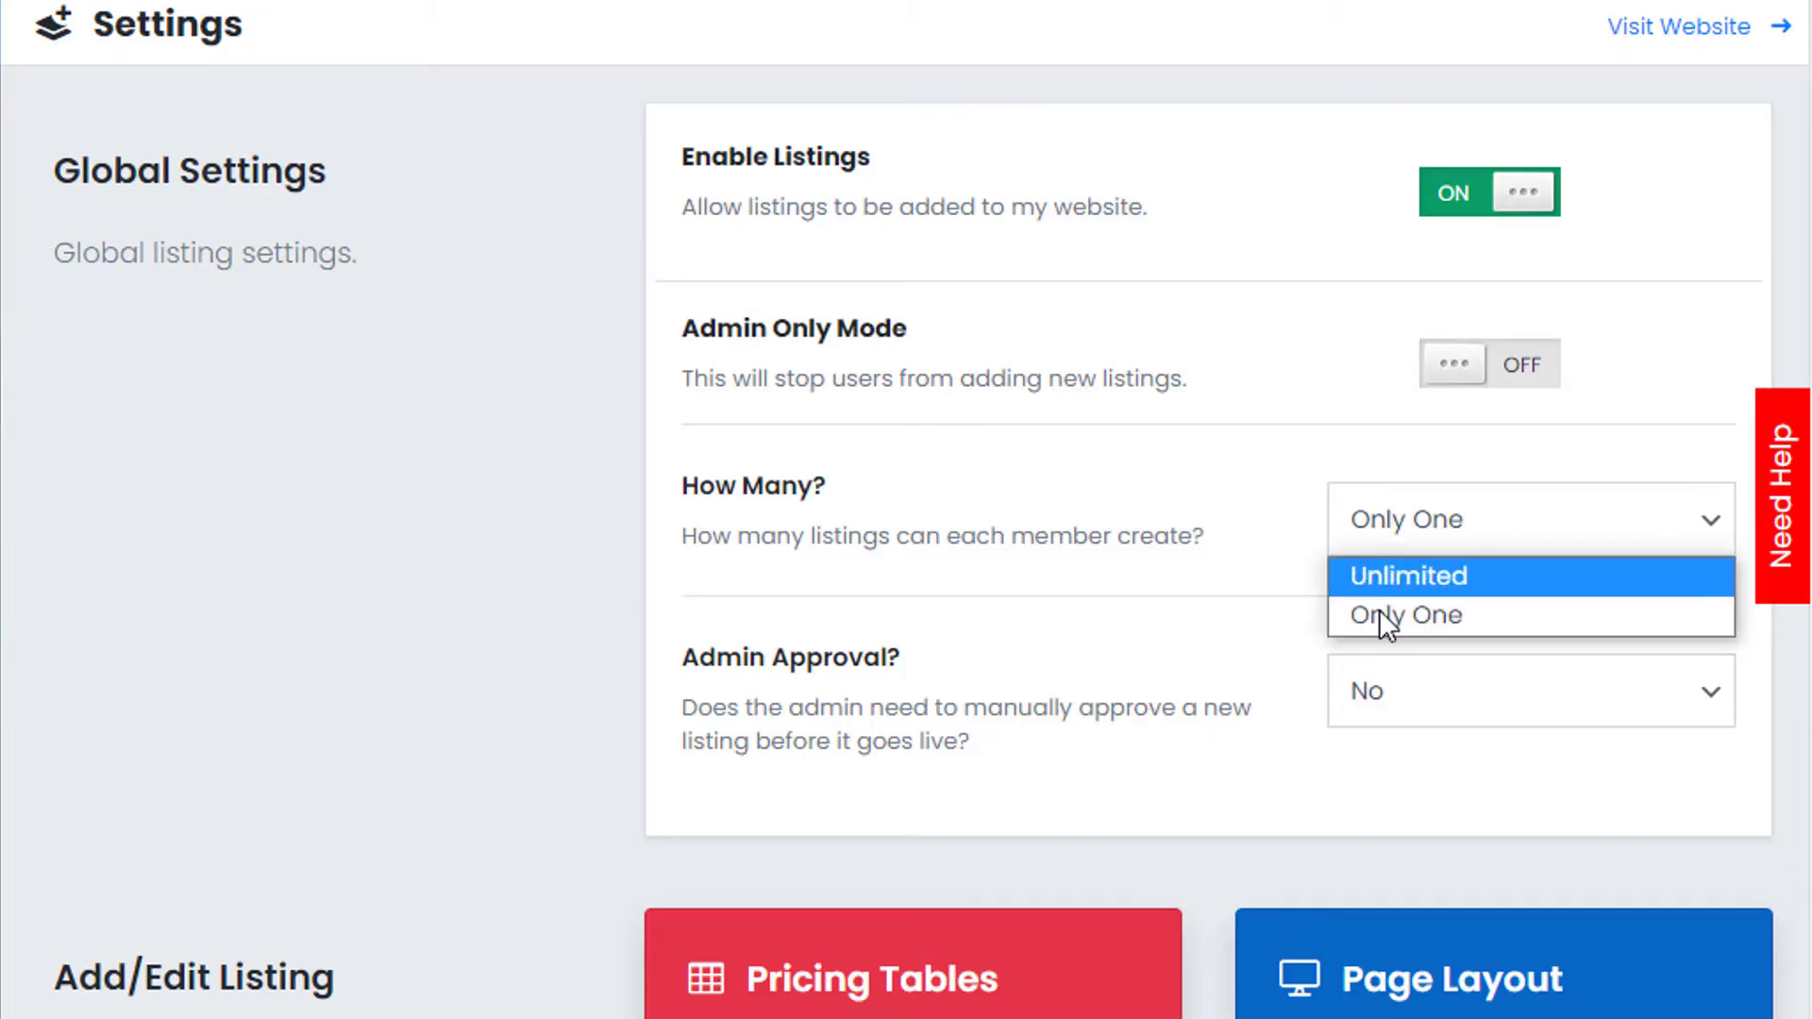
click(1413, 612)
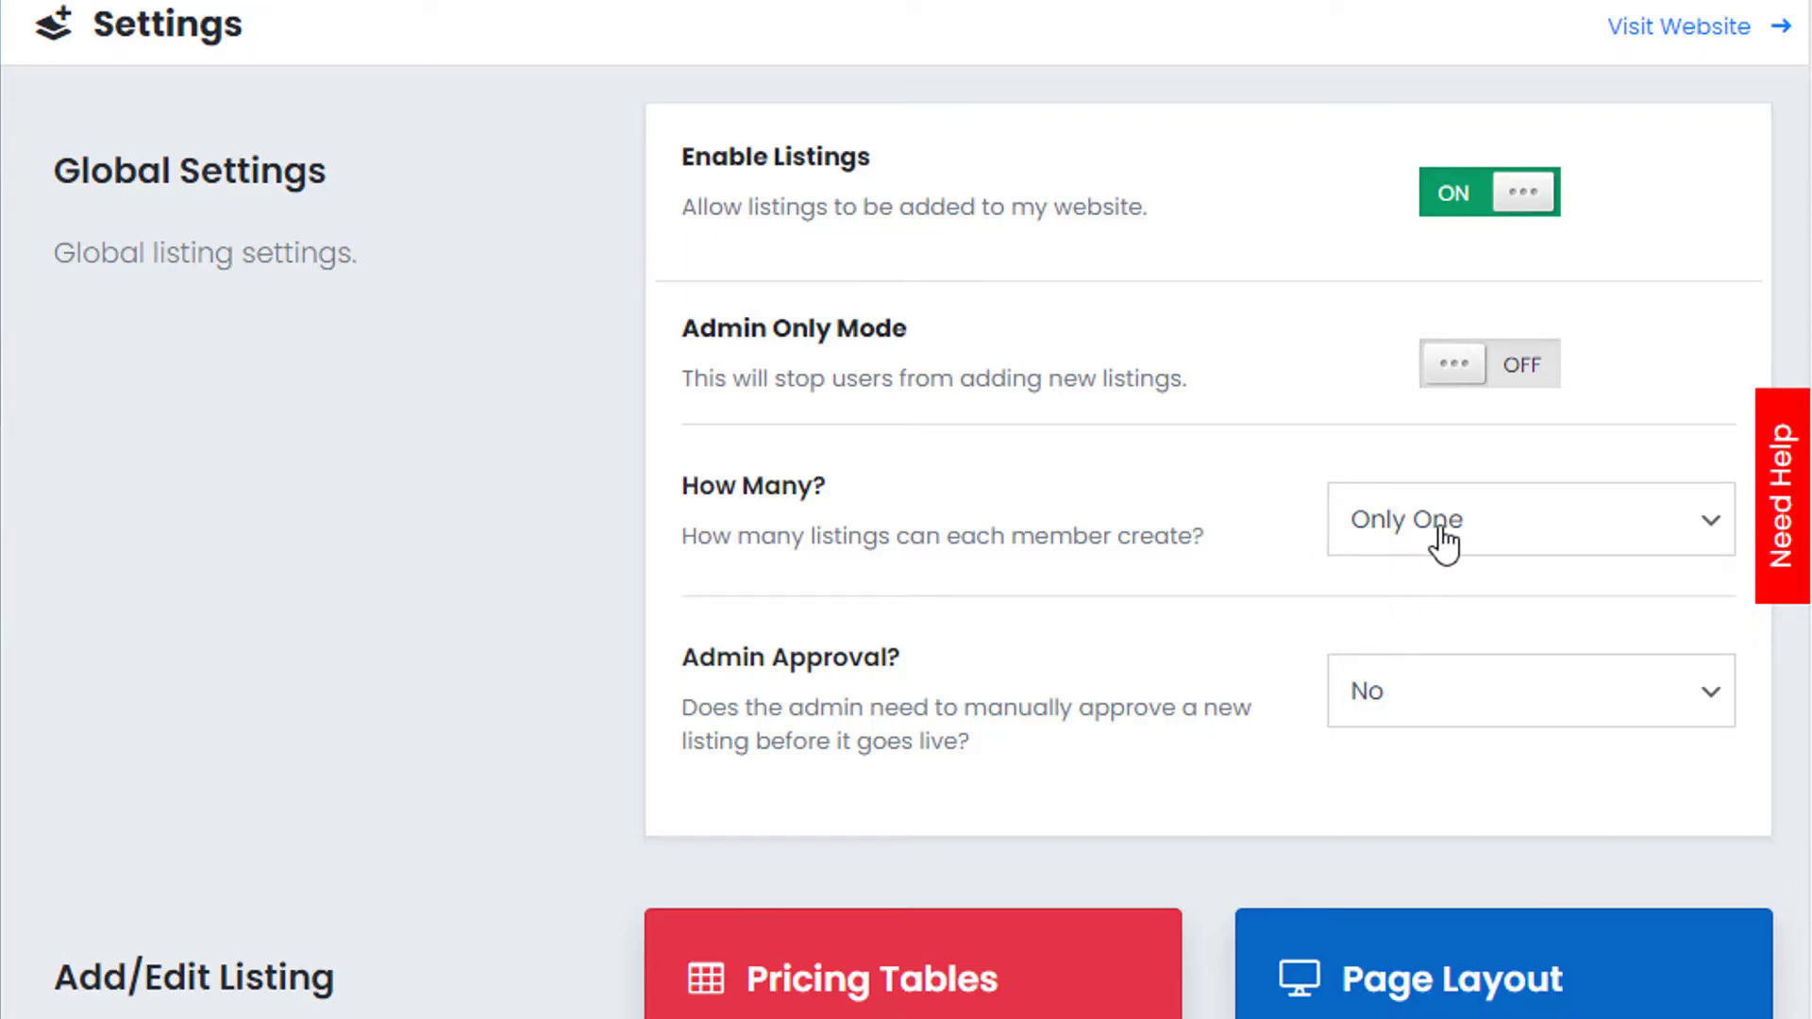
click(1440, 538)
click(1432, 576)
click(1424, 525)
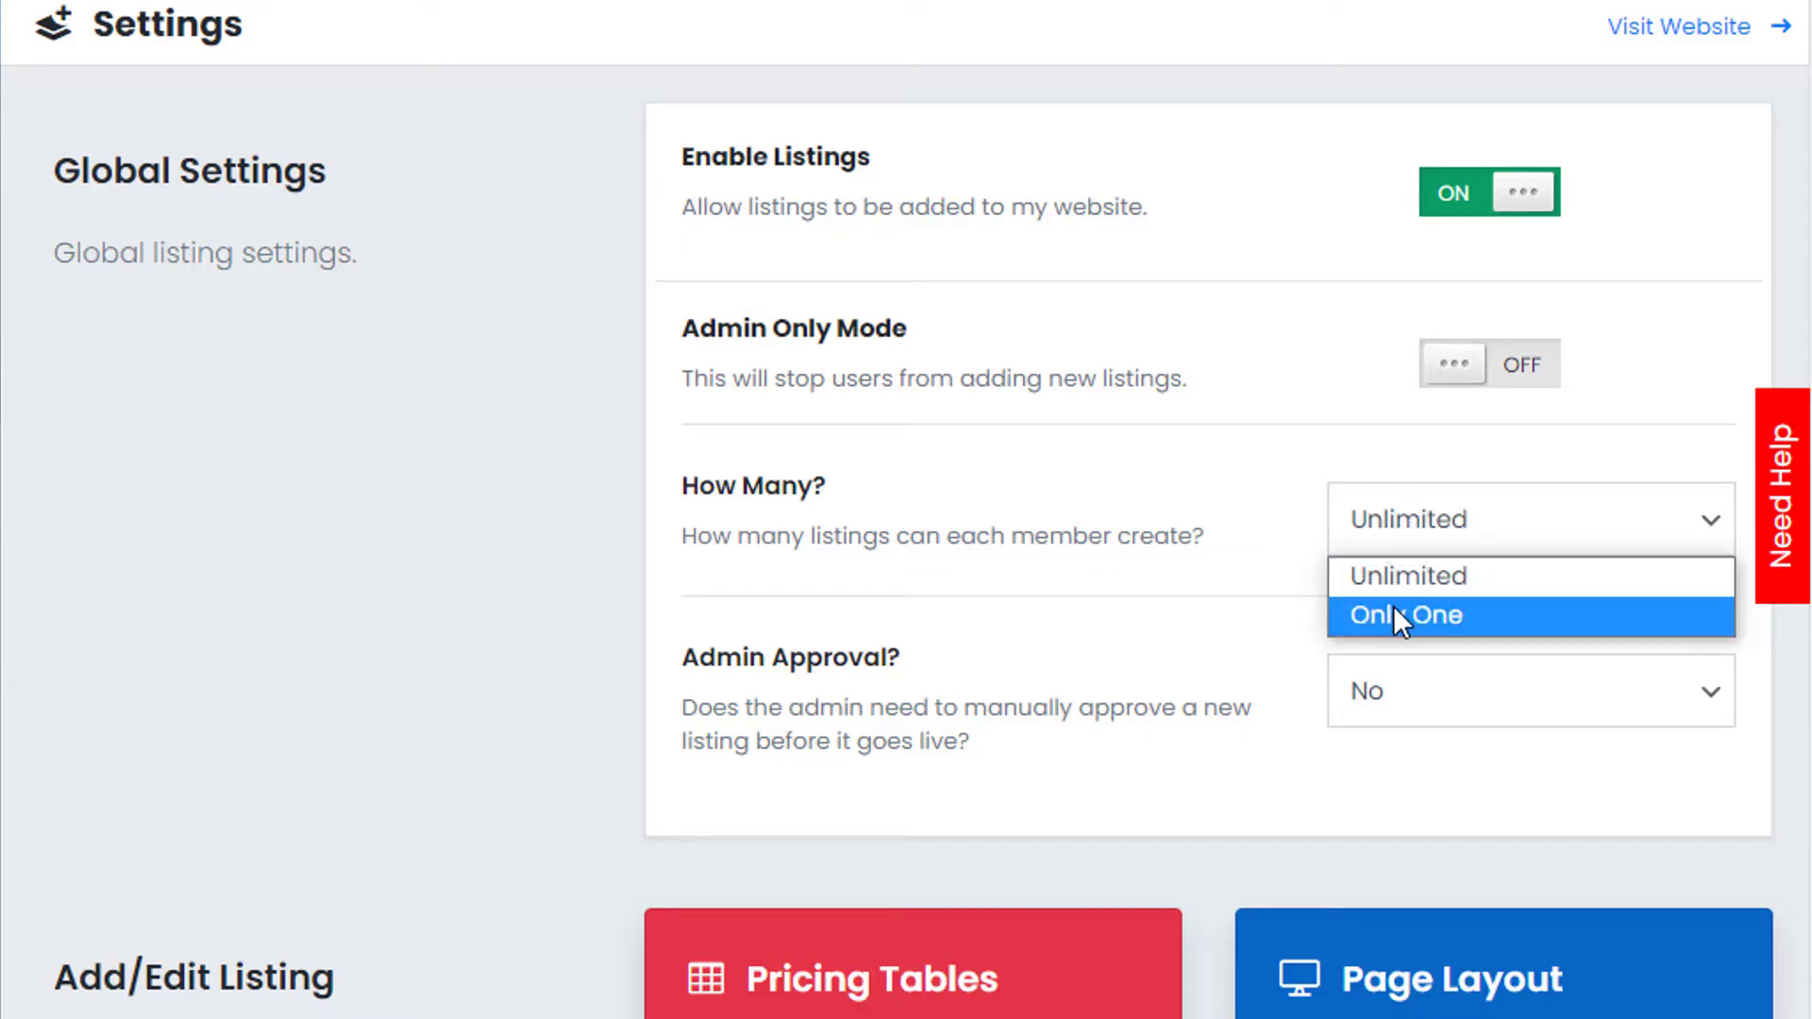
click(1395, 614)
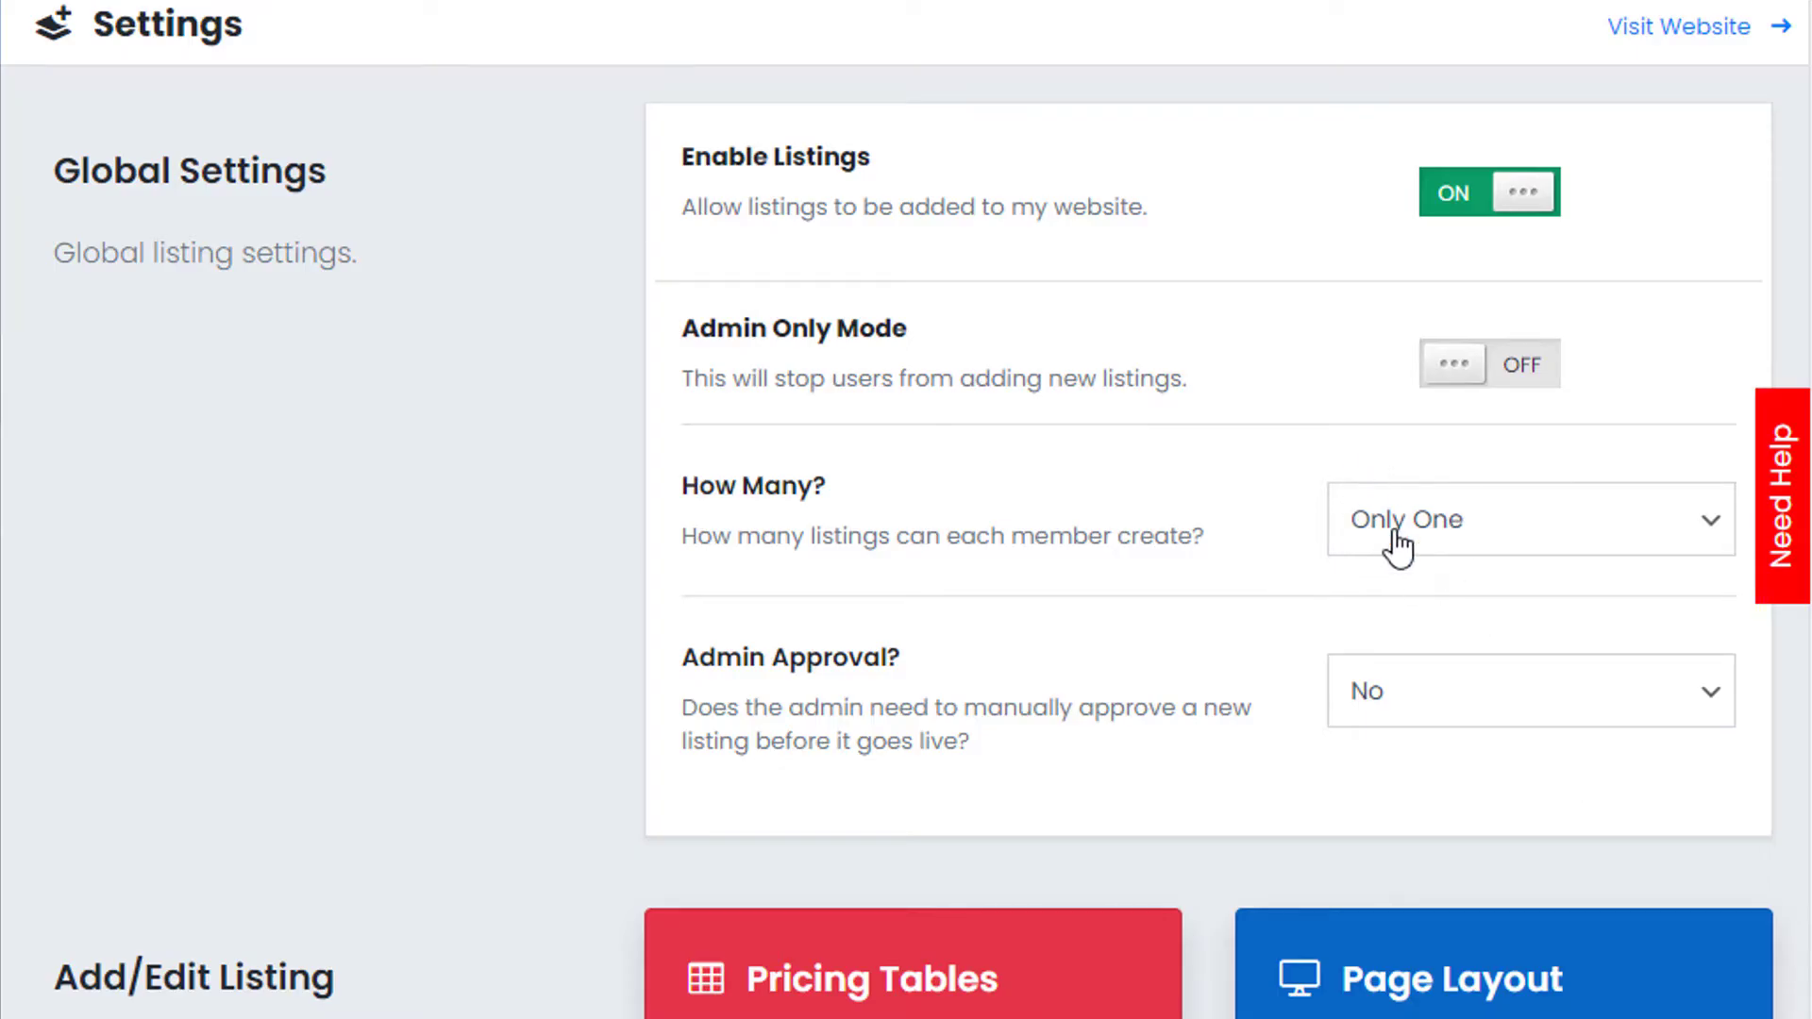
scroll(1095, 472, down, 2)
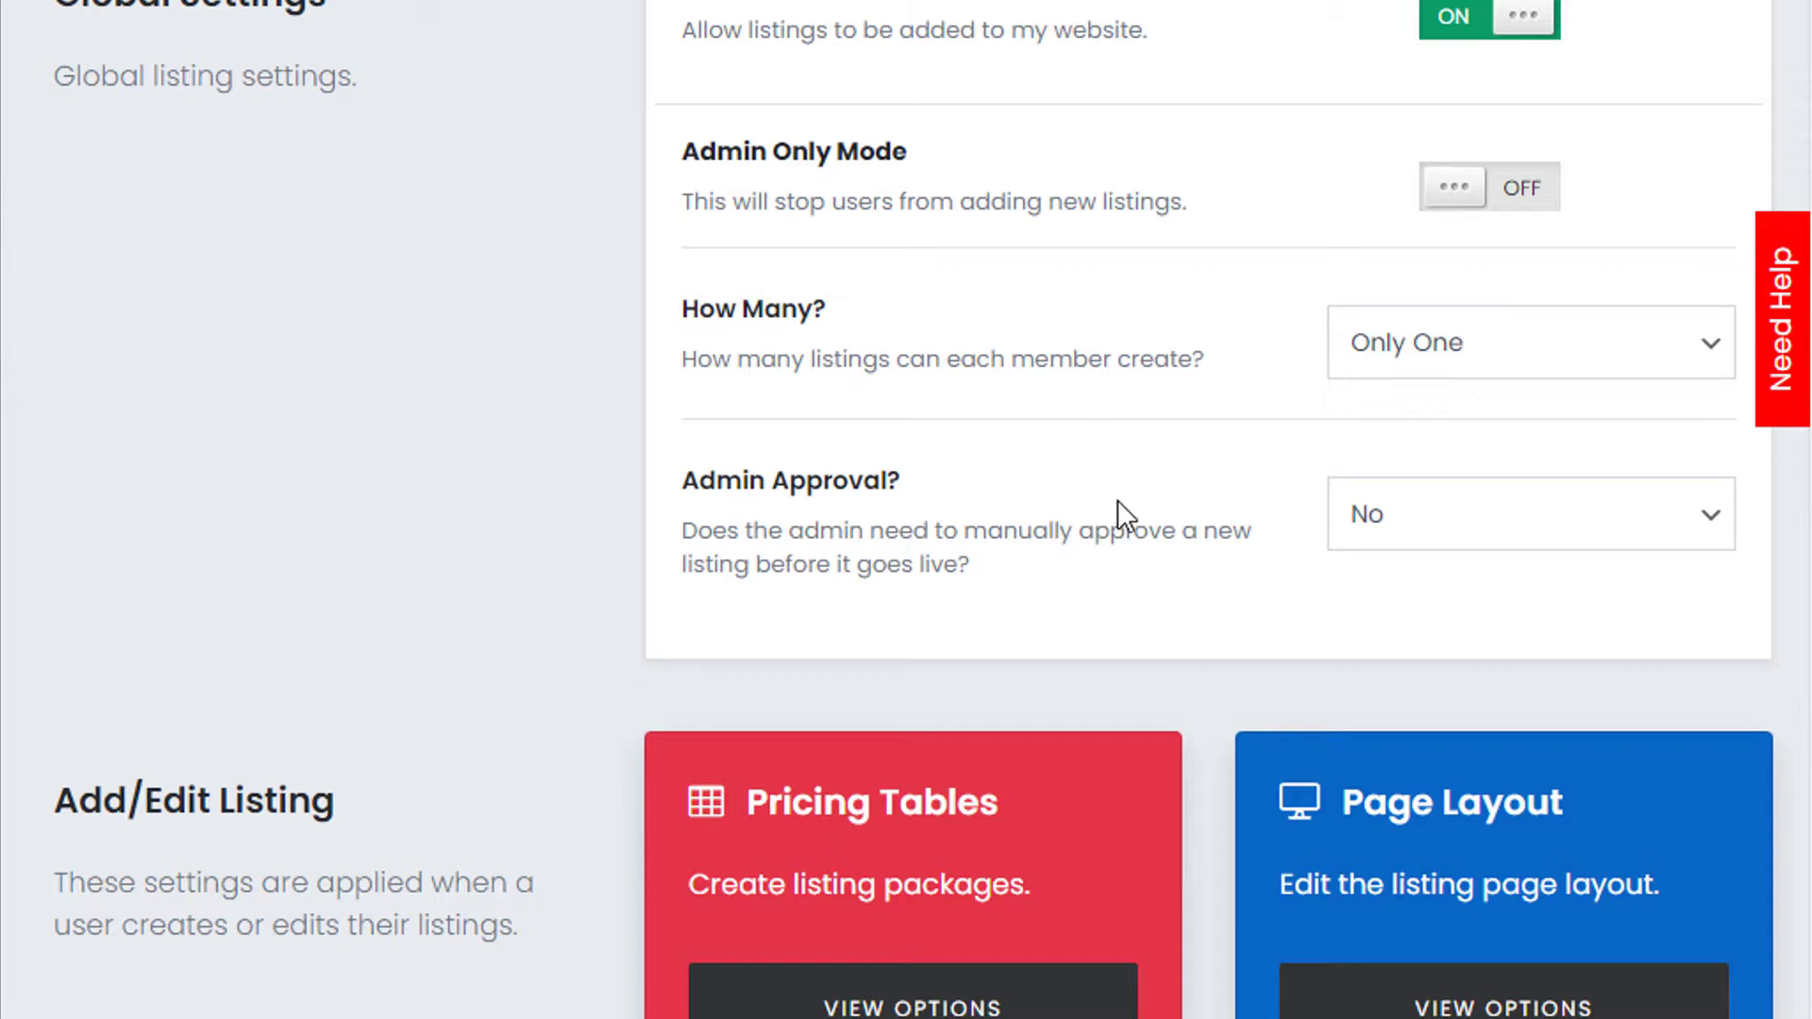
scroll(1100, 504, up, 2)
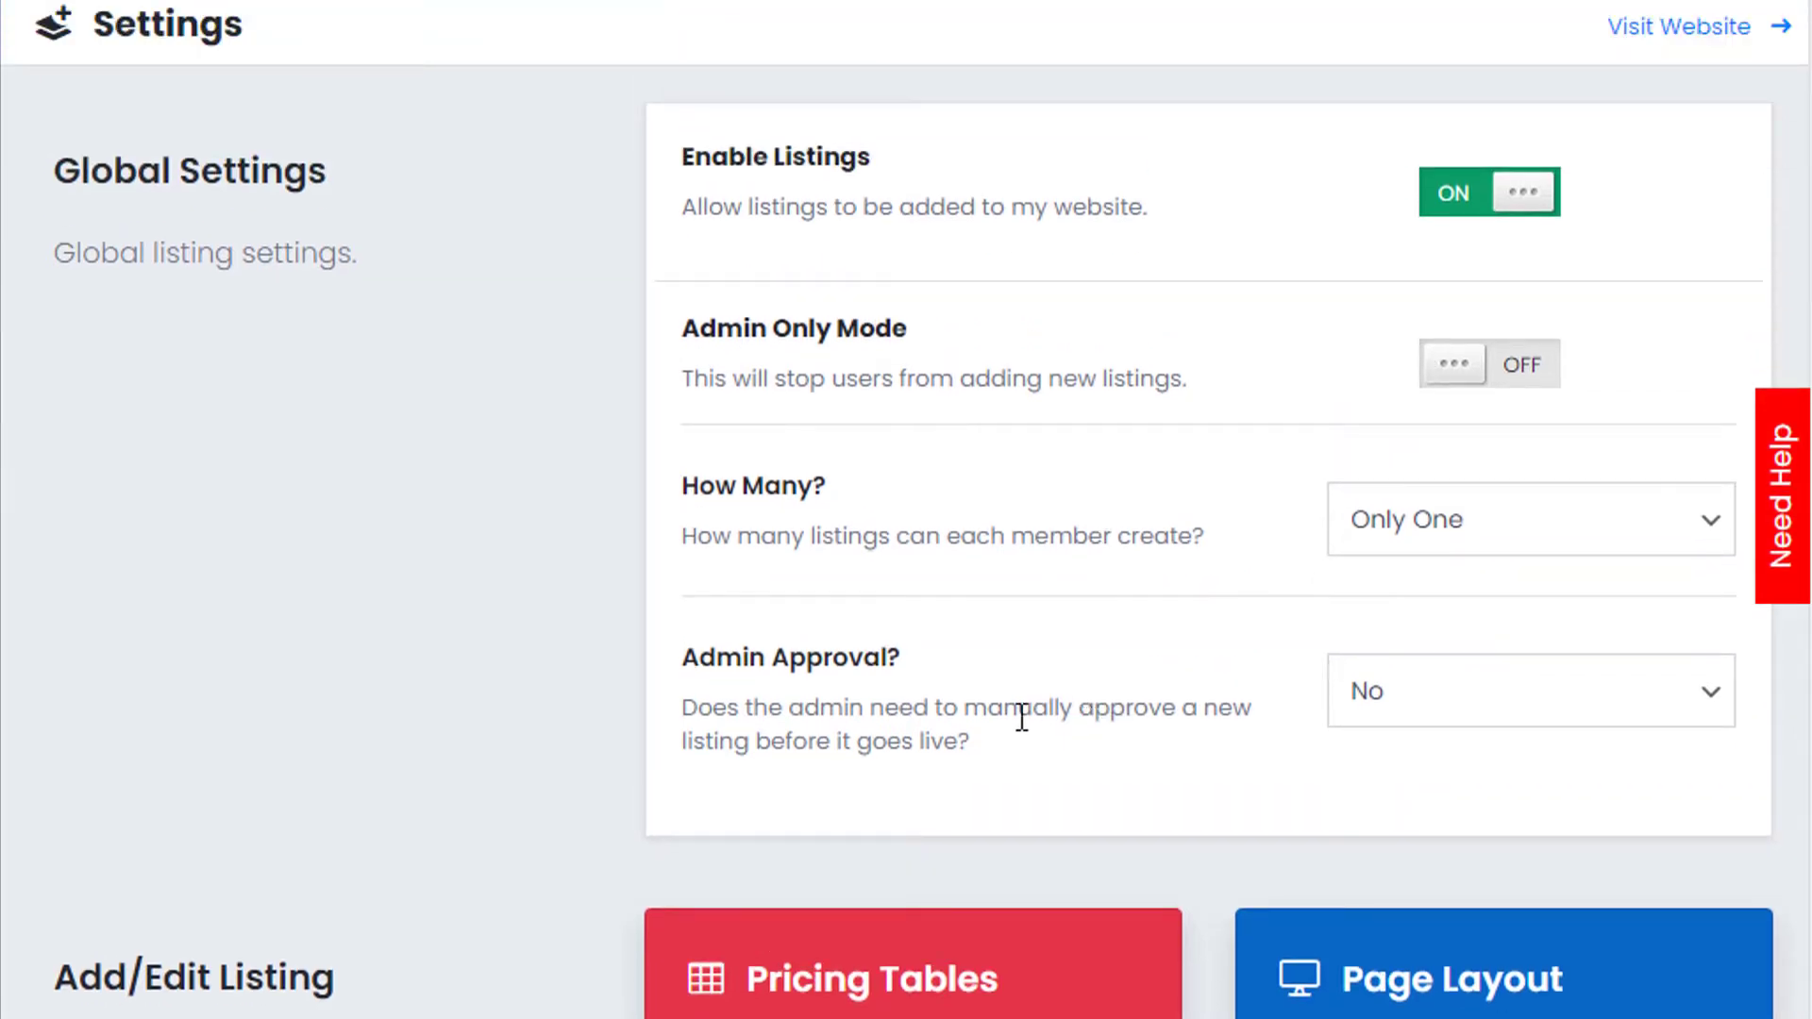
- Try Yes for Admin Approval, then set it back to No
click(1400, 709)
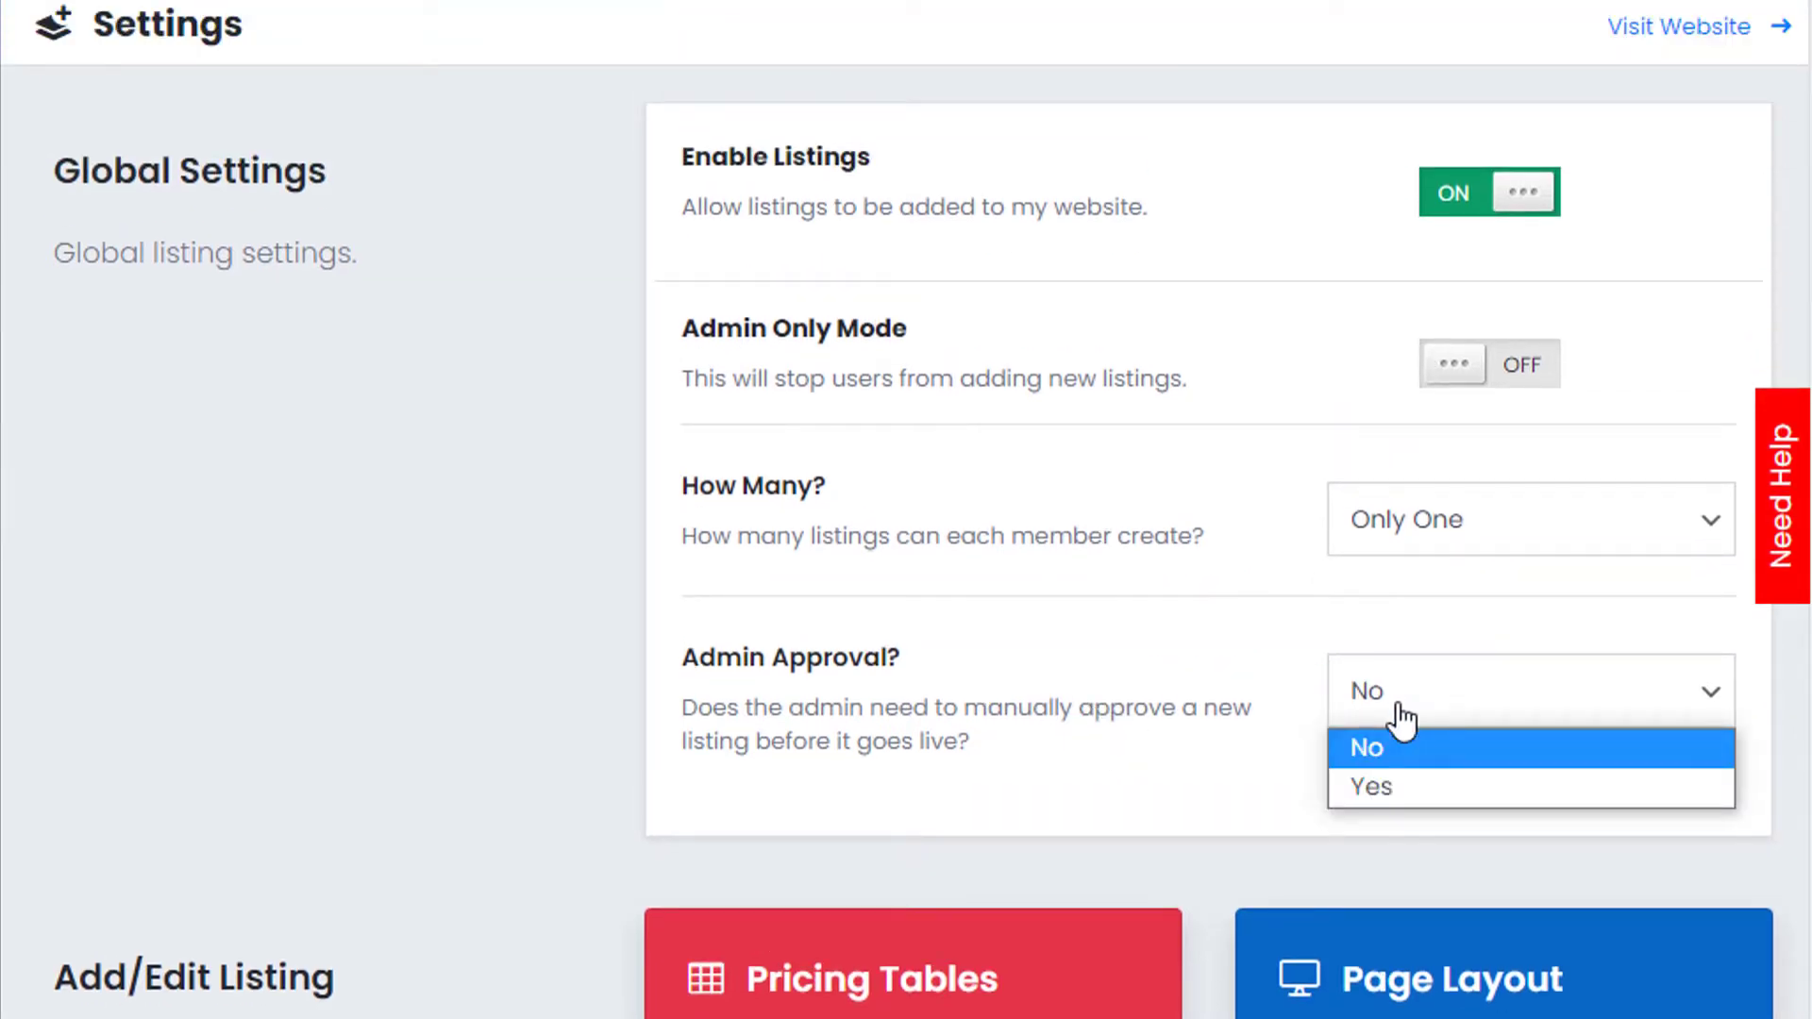
click(1185, 660)
scroll(1290, 630, down, 2)
click(1462, 540)
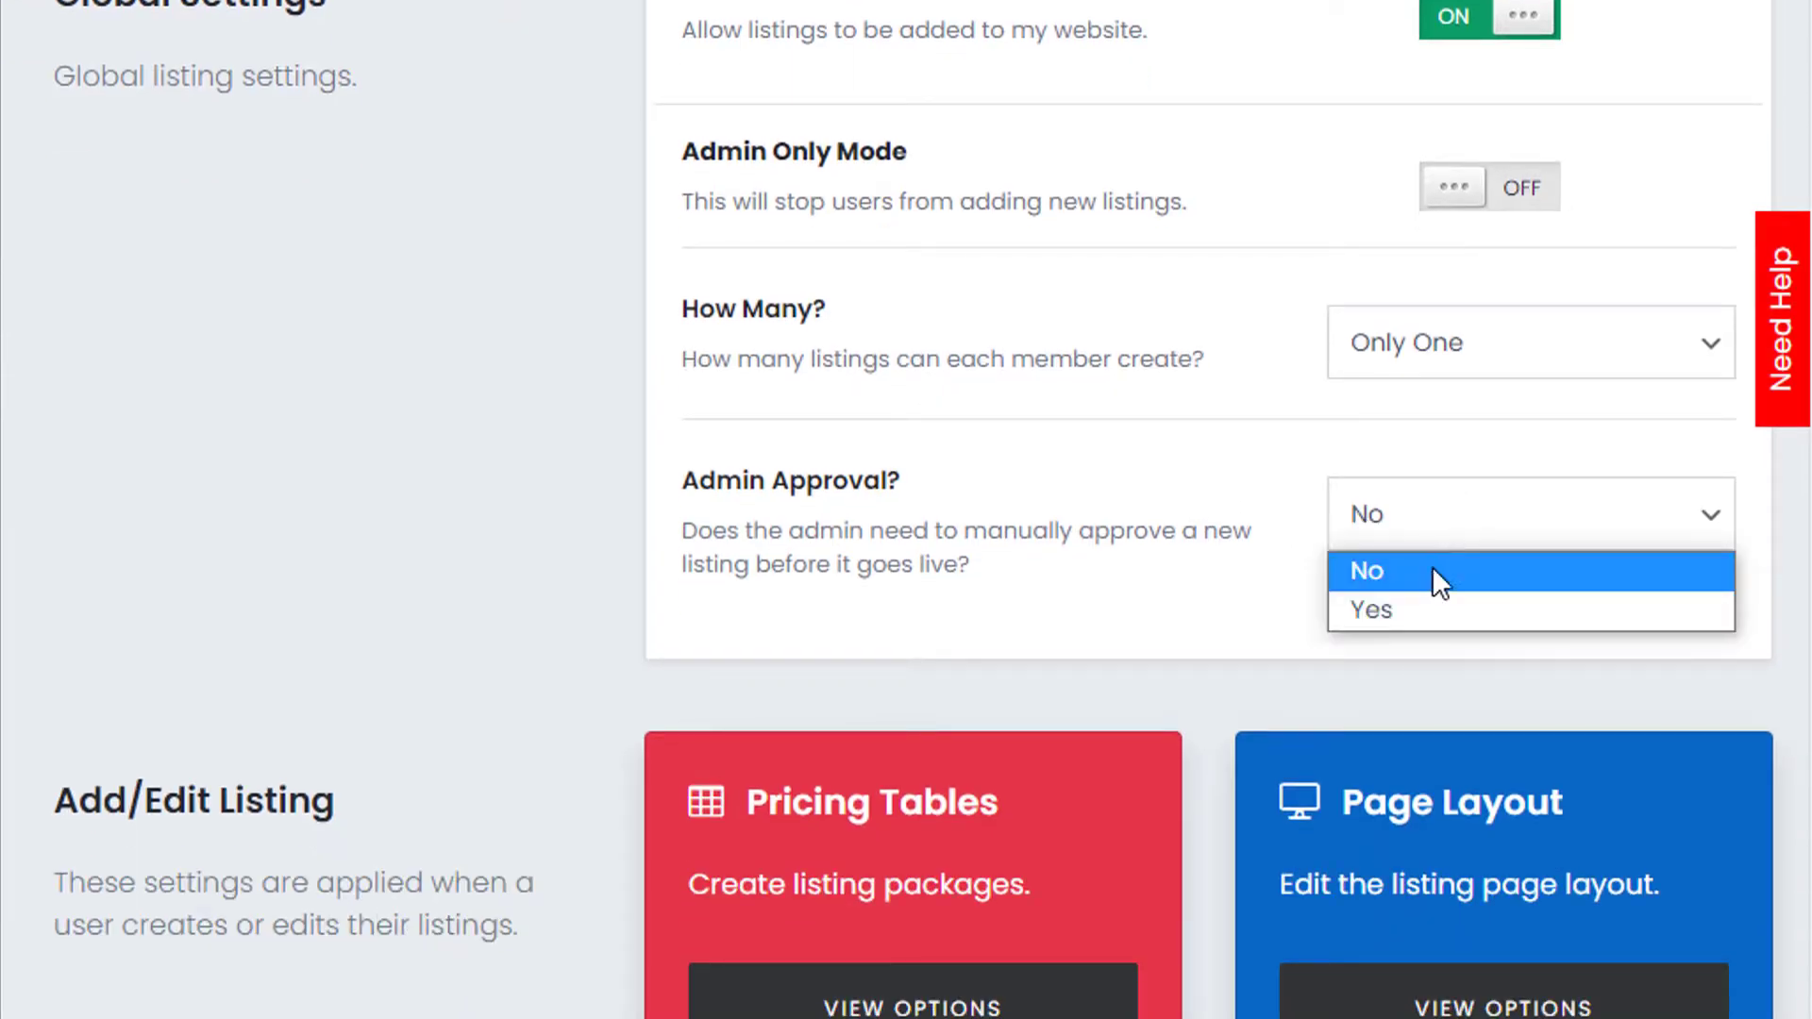
click(1180, 552)
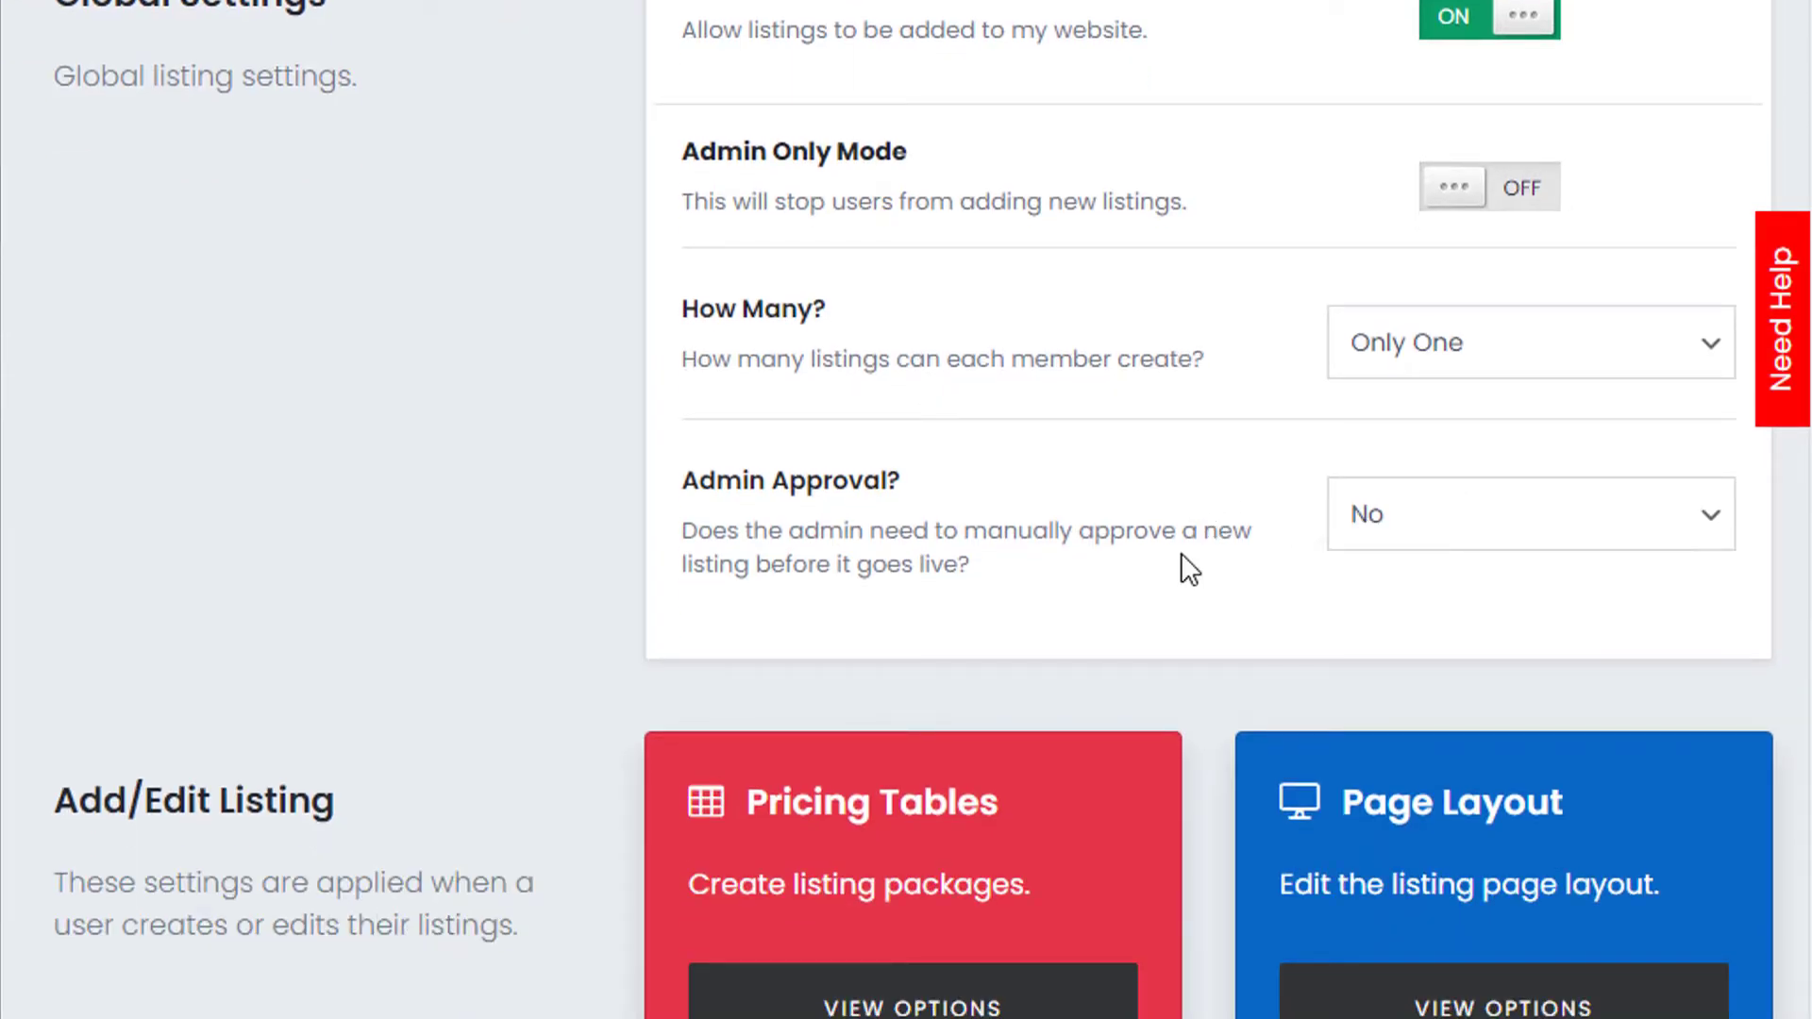
scroll(1181, 554, up, 2)
scroll(1128, 599, down, 2)
click(1379, 533)
click(1368, 602)
scroll(1180, 606, up, 2)
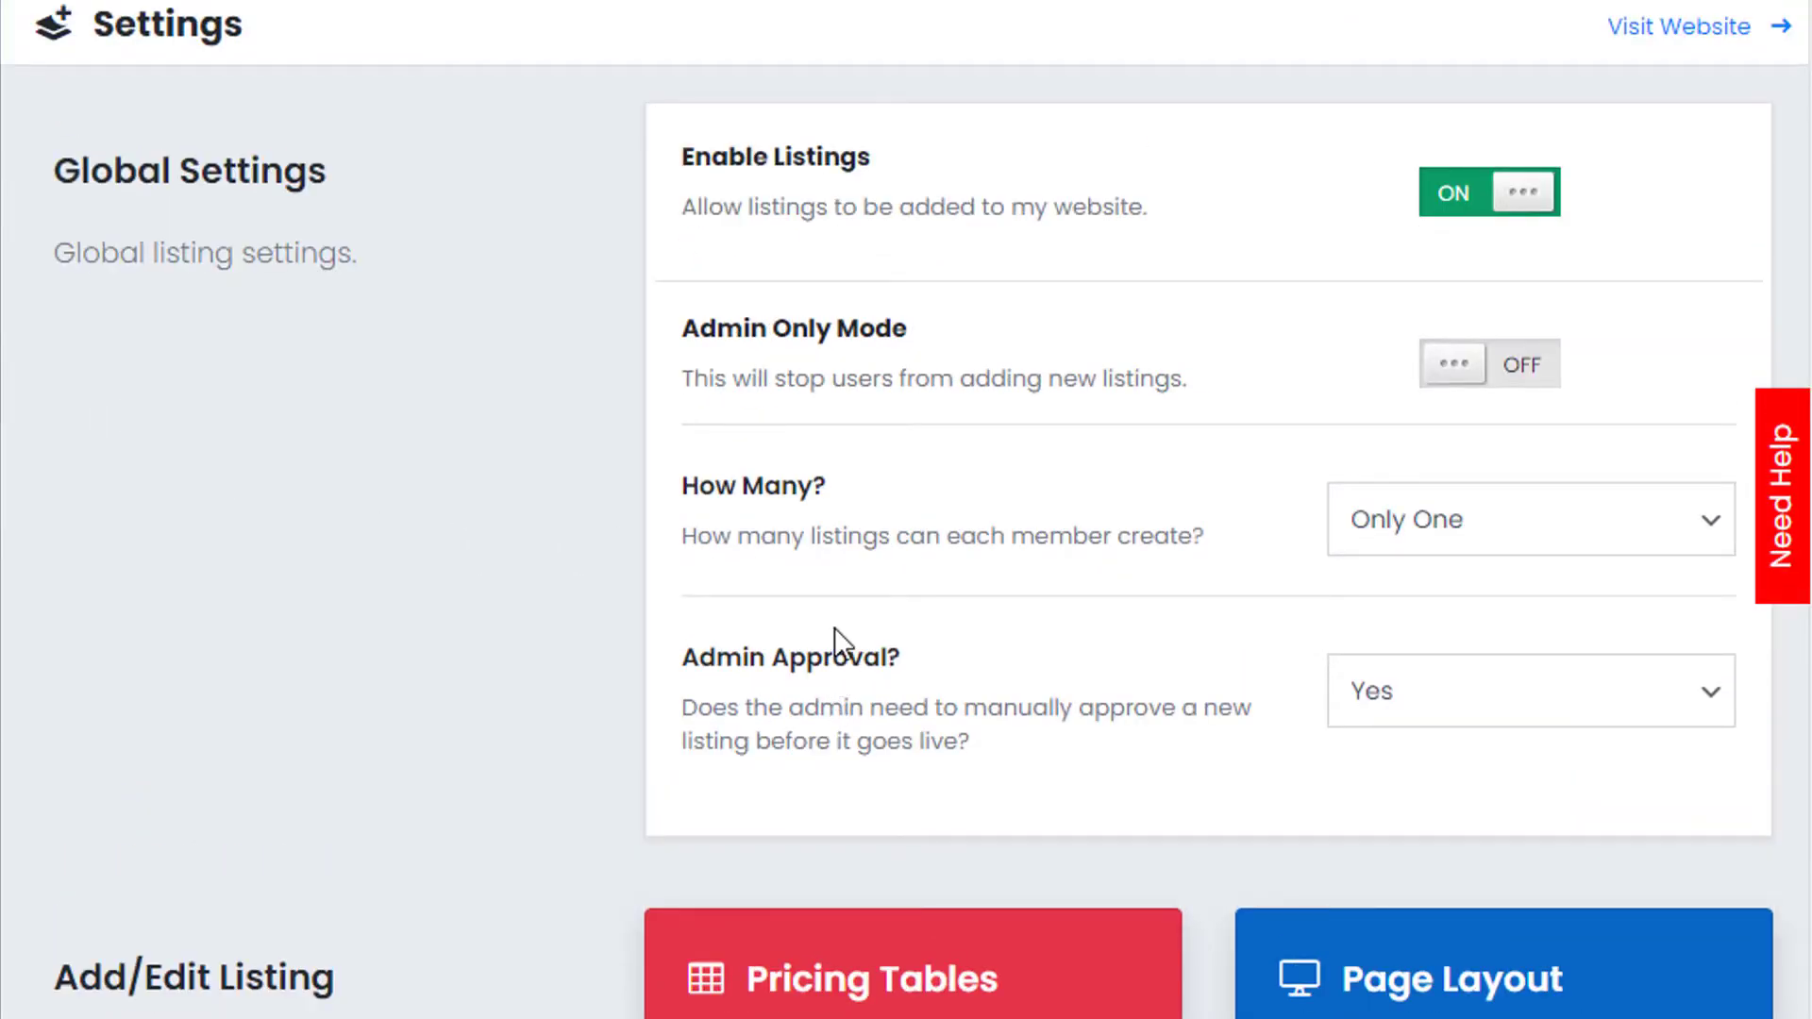
scroll(834, 627, down, 2)
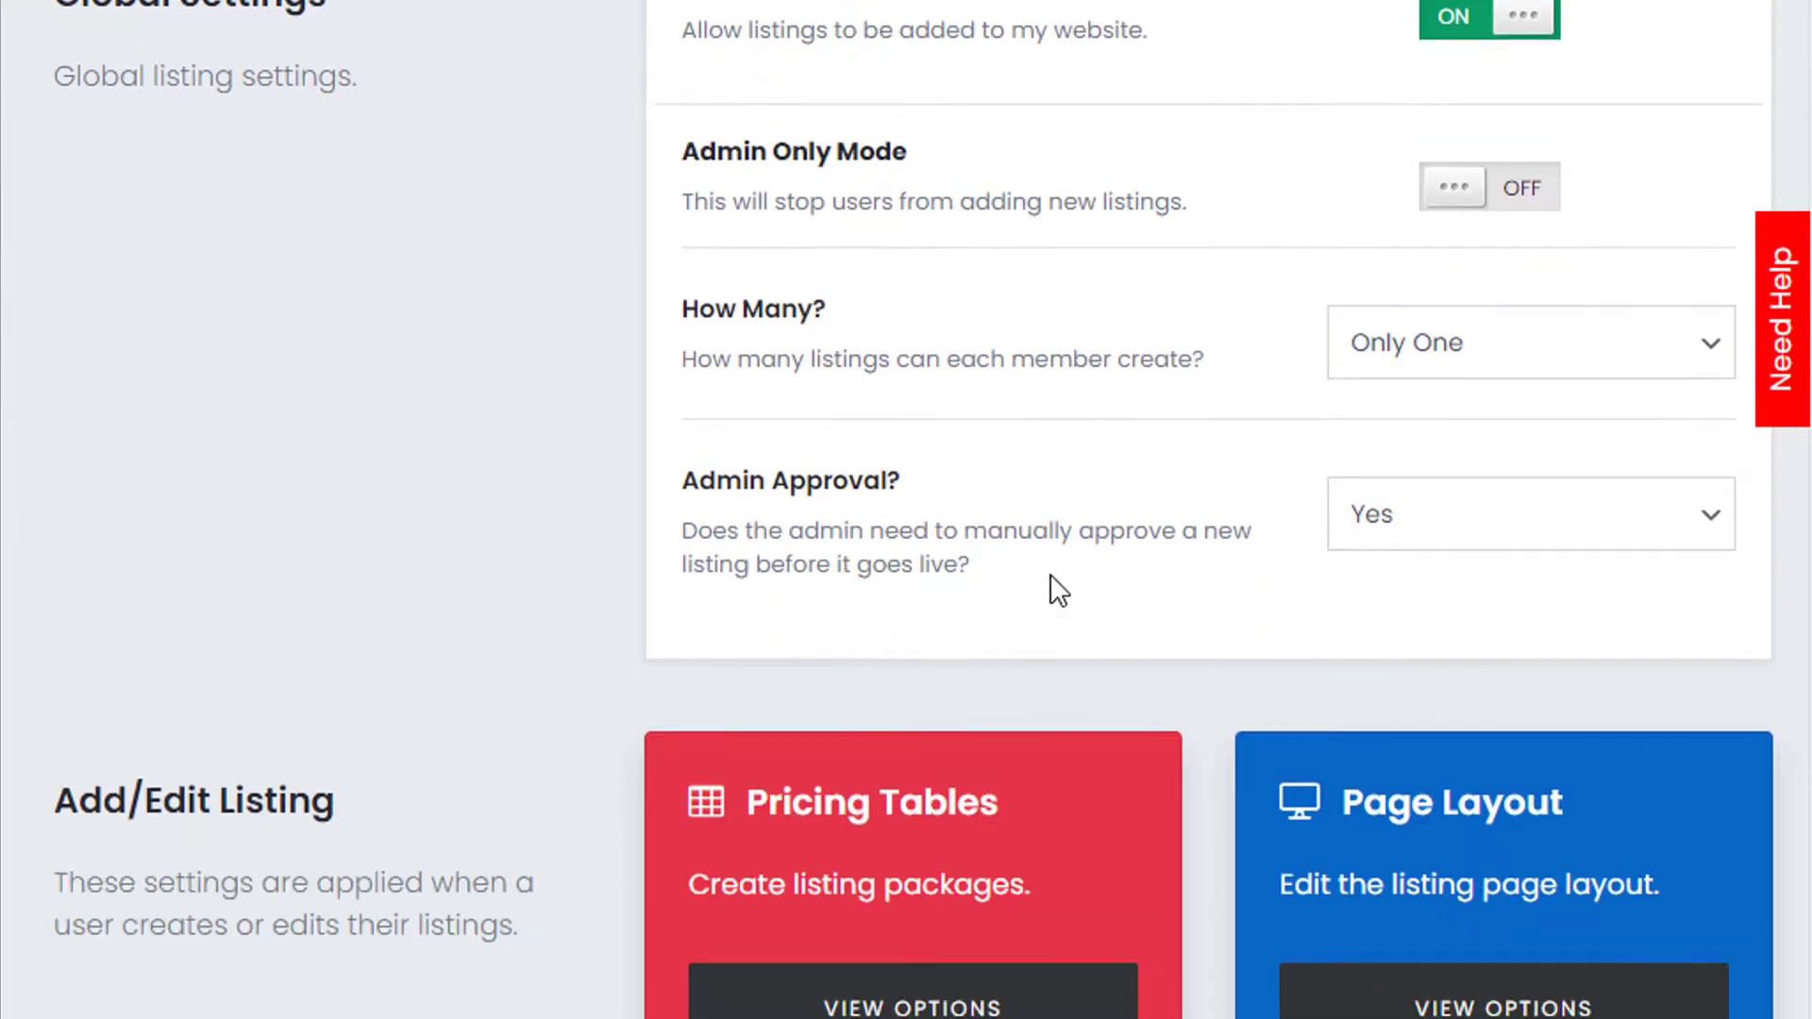
click(1430, 542)
click(1358, 568)
scroll(1151, 604, up, 2)
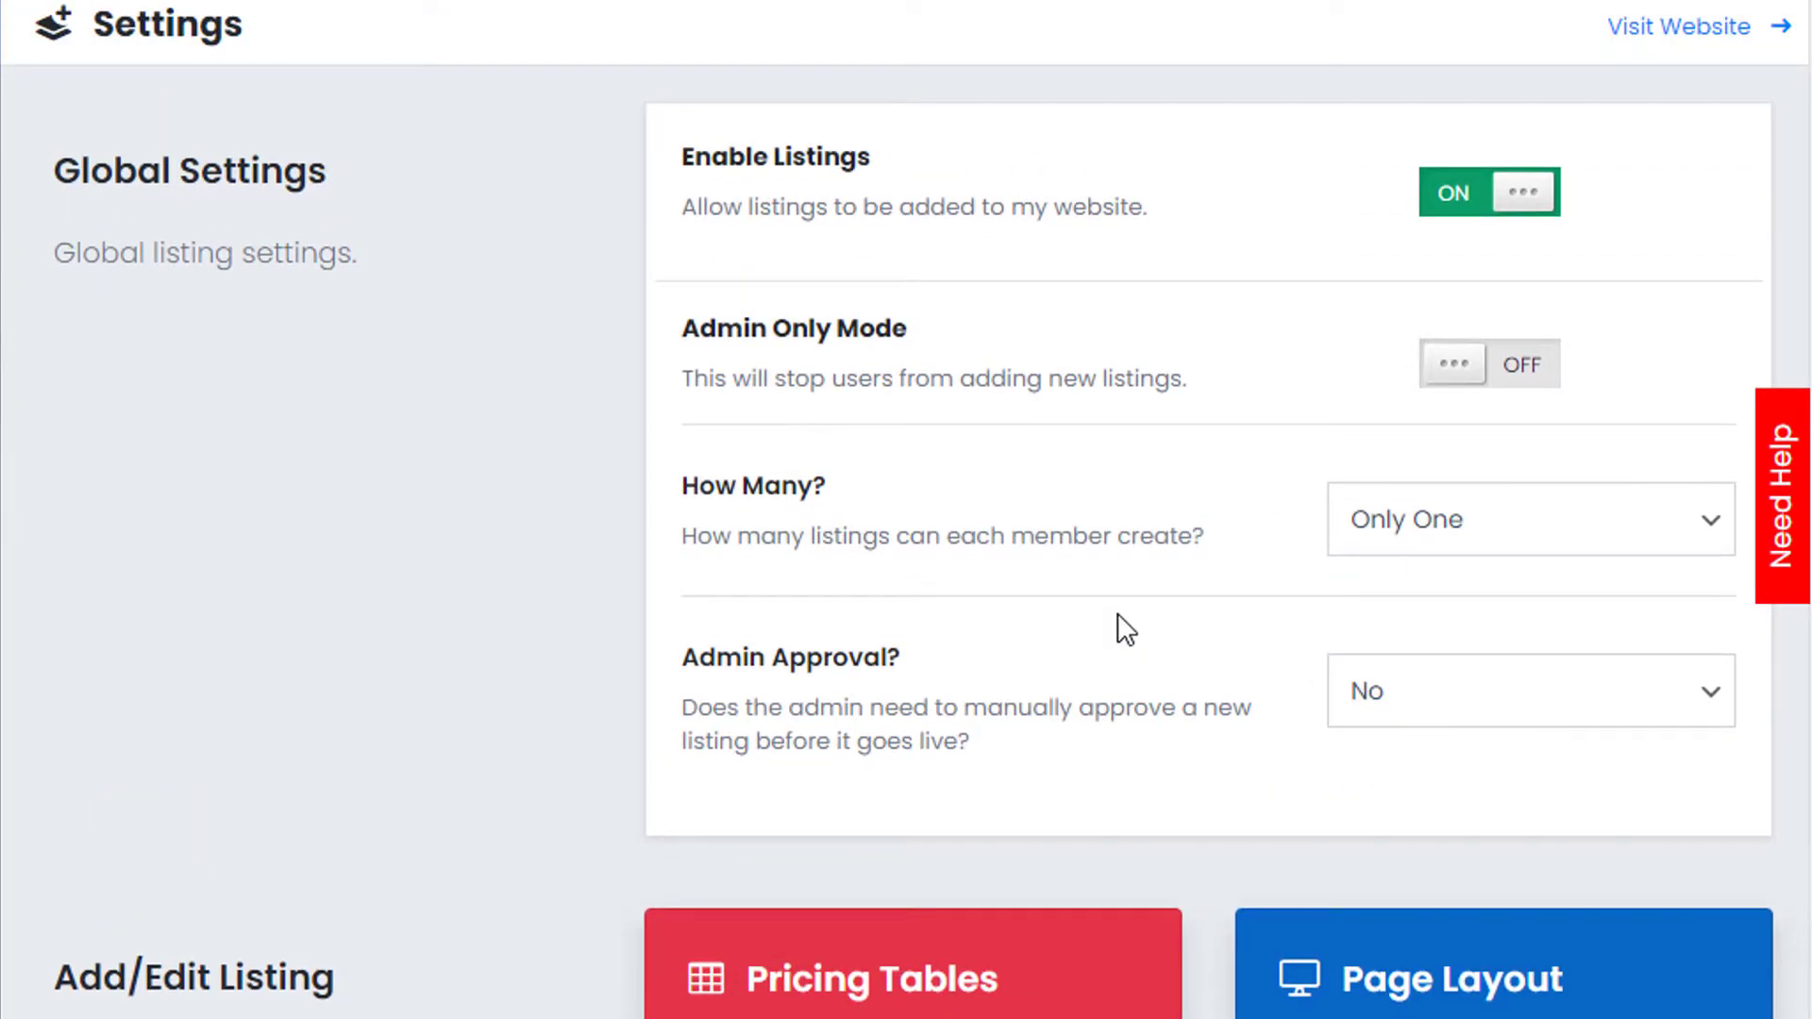
scroll(1118, 628, down, 6)
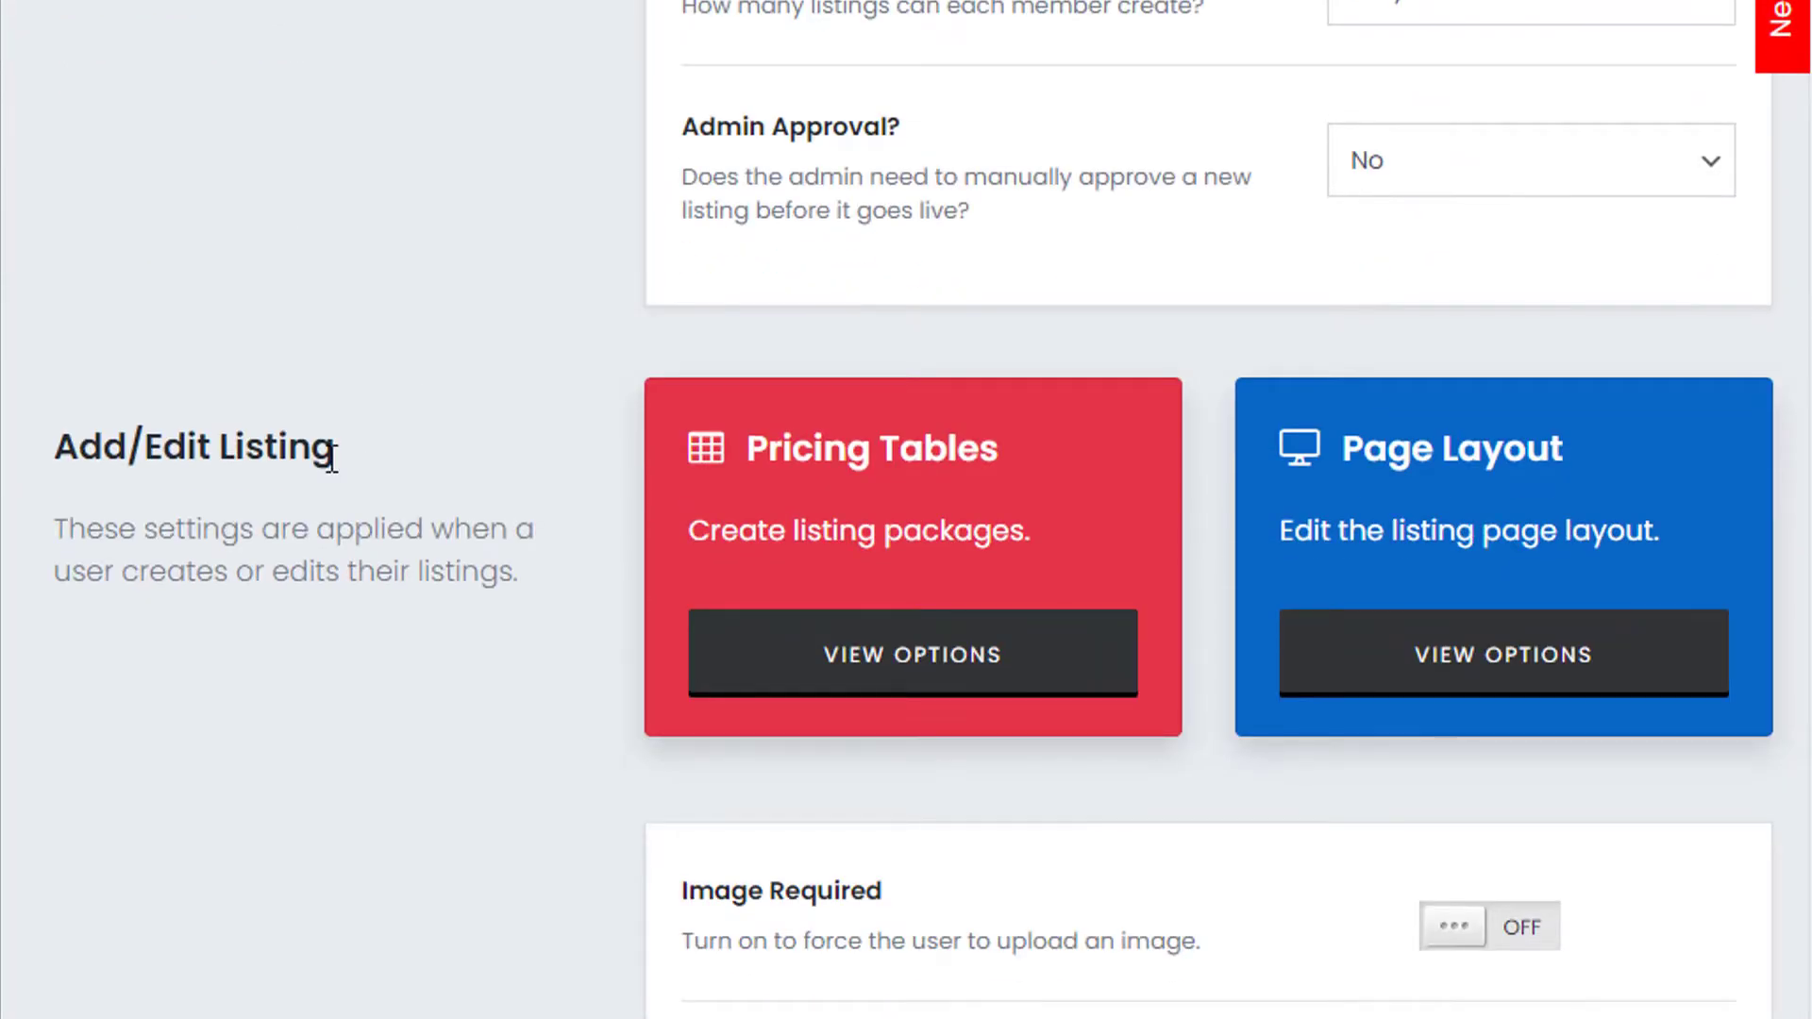
- Scroll through the settings to the front-end Pricing Plans page with Free, $10 Featured and $50 Sponsored packages
scroll(333, 459, down, 2)
scroll(566, 453, up, 2)
scroll(881, 552, up, 2)
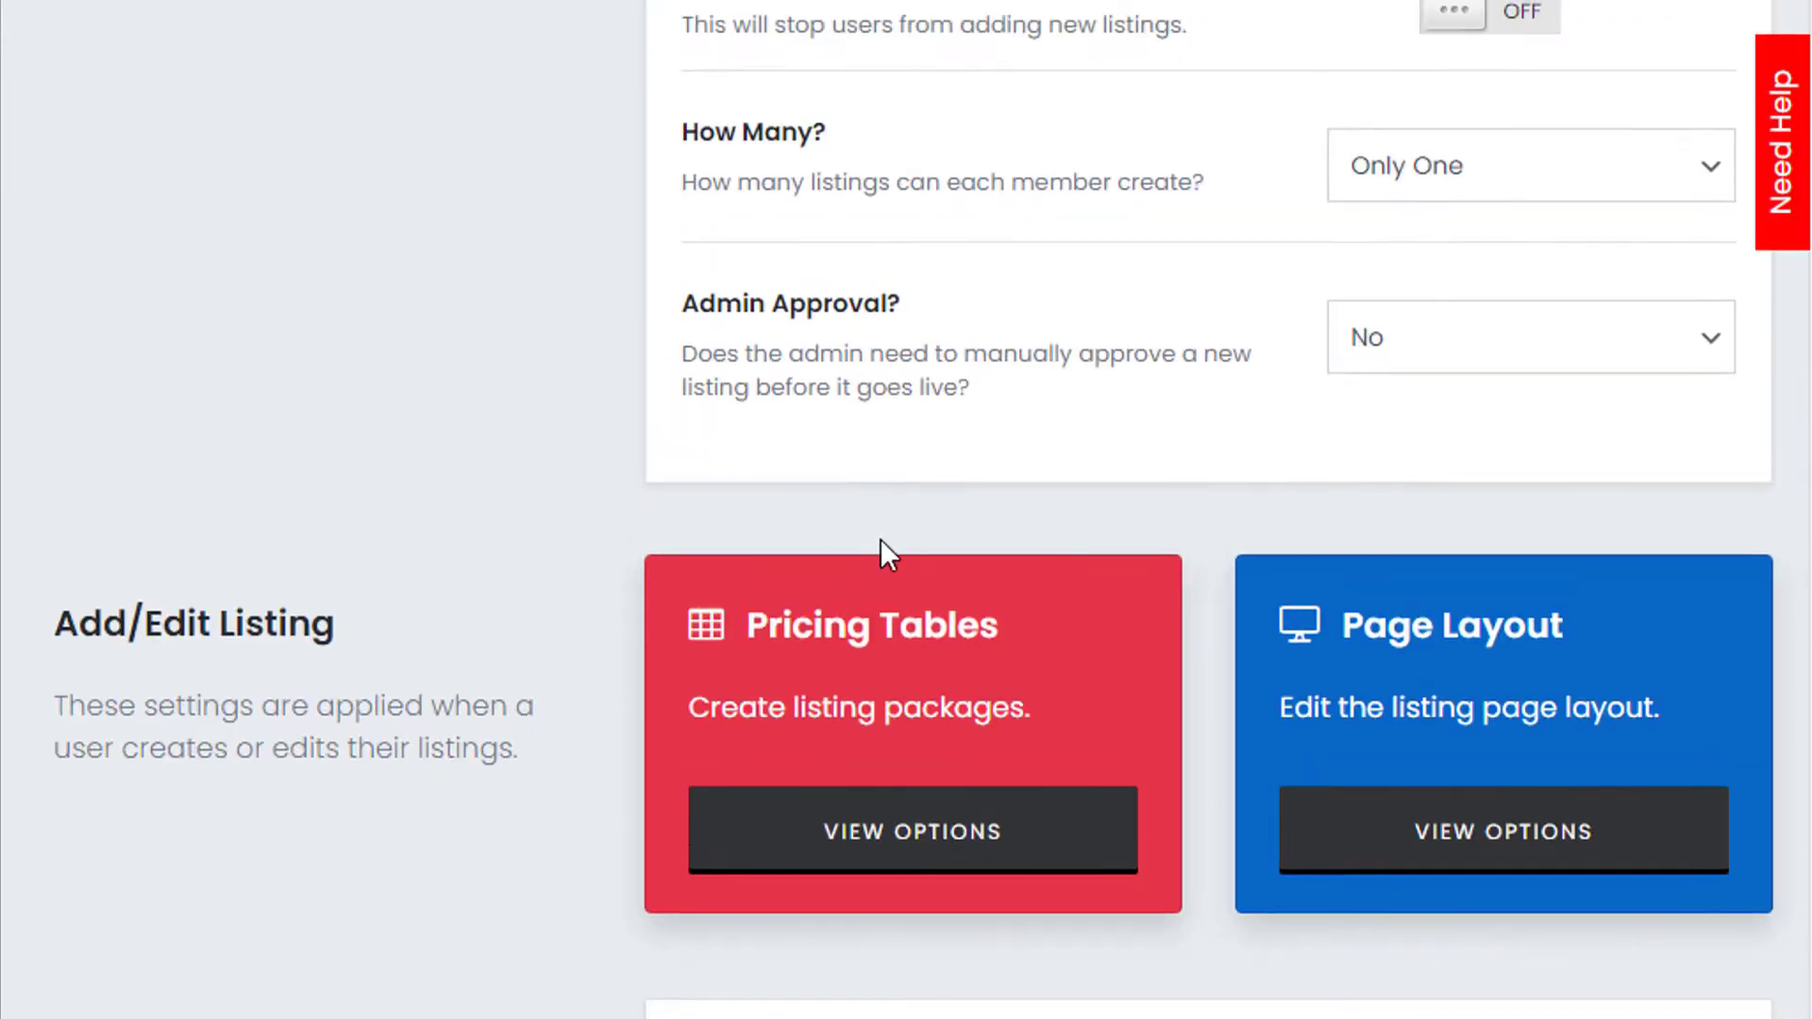
scroll(881, 541, down, 2)
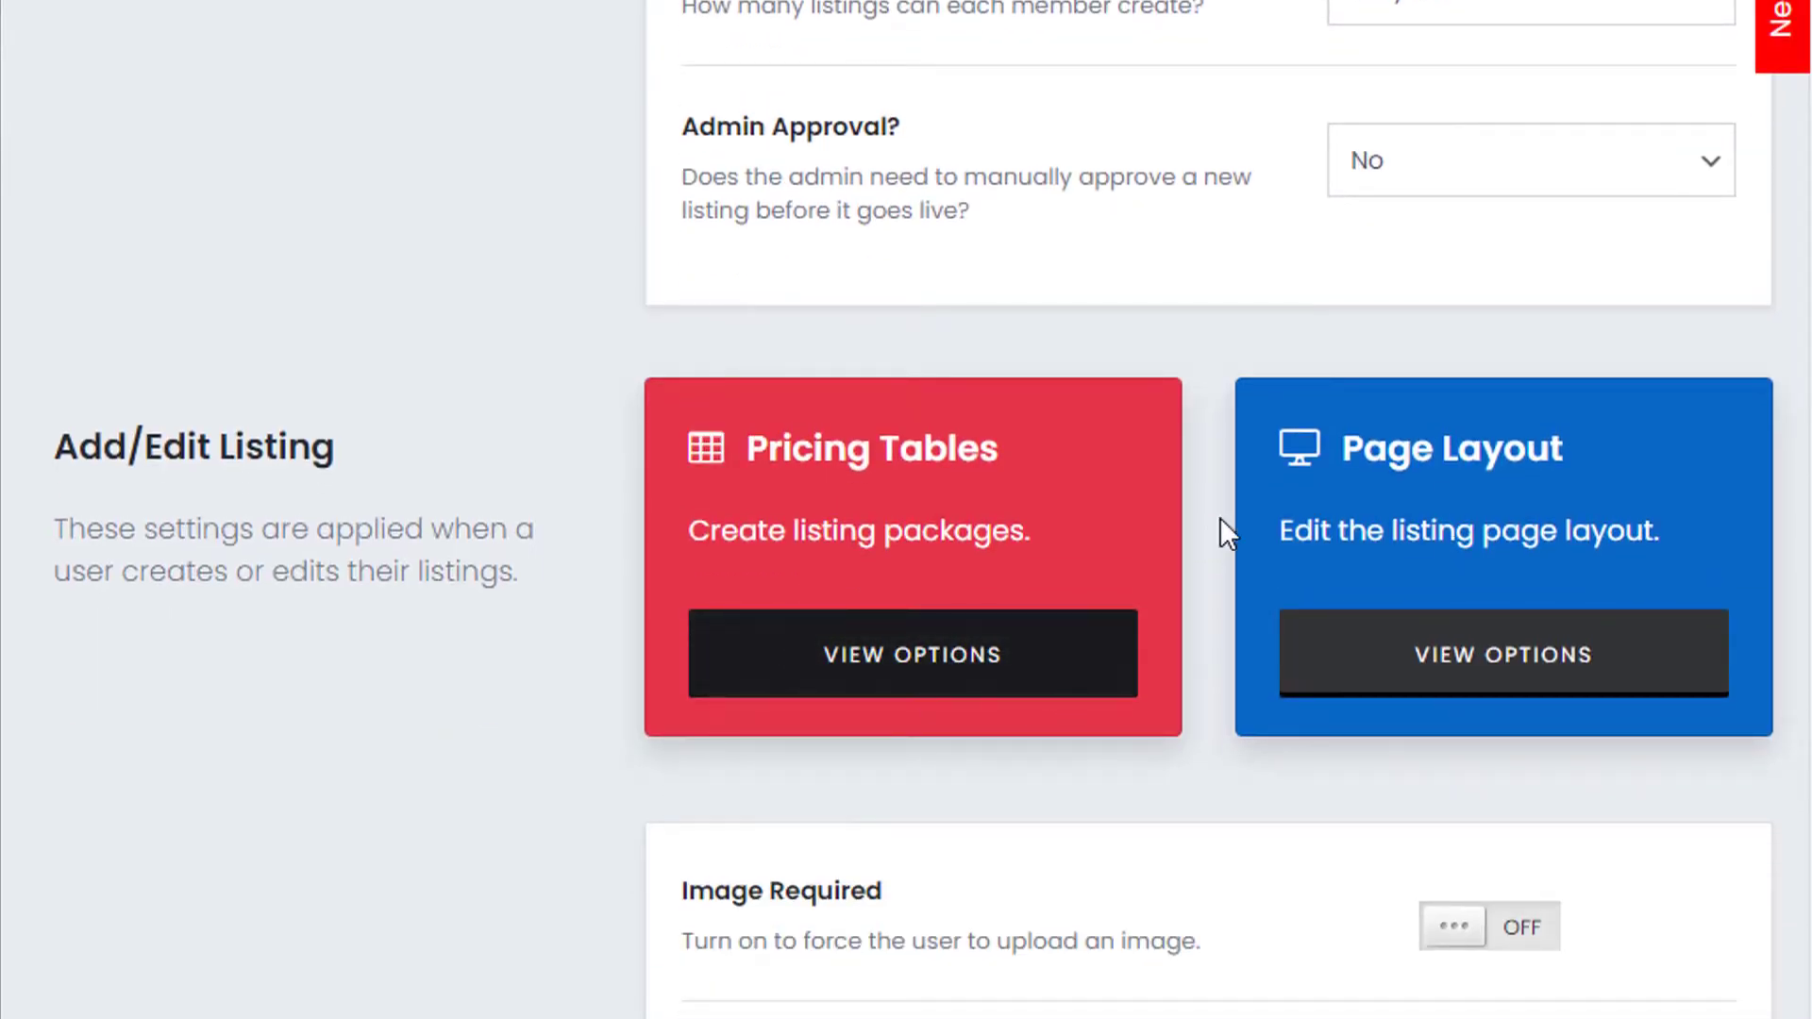
scroll(1104, 526, down, 4)
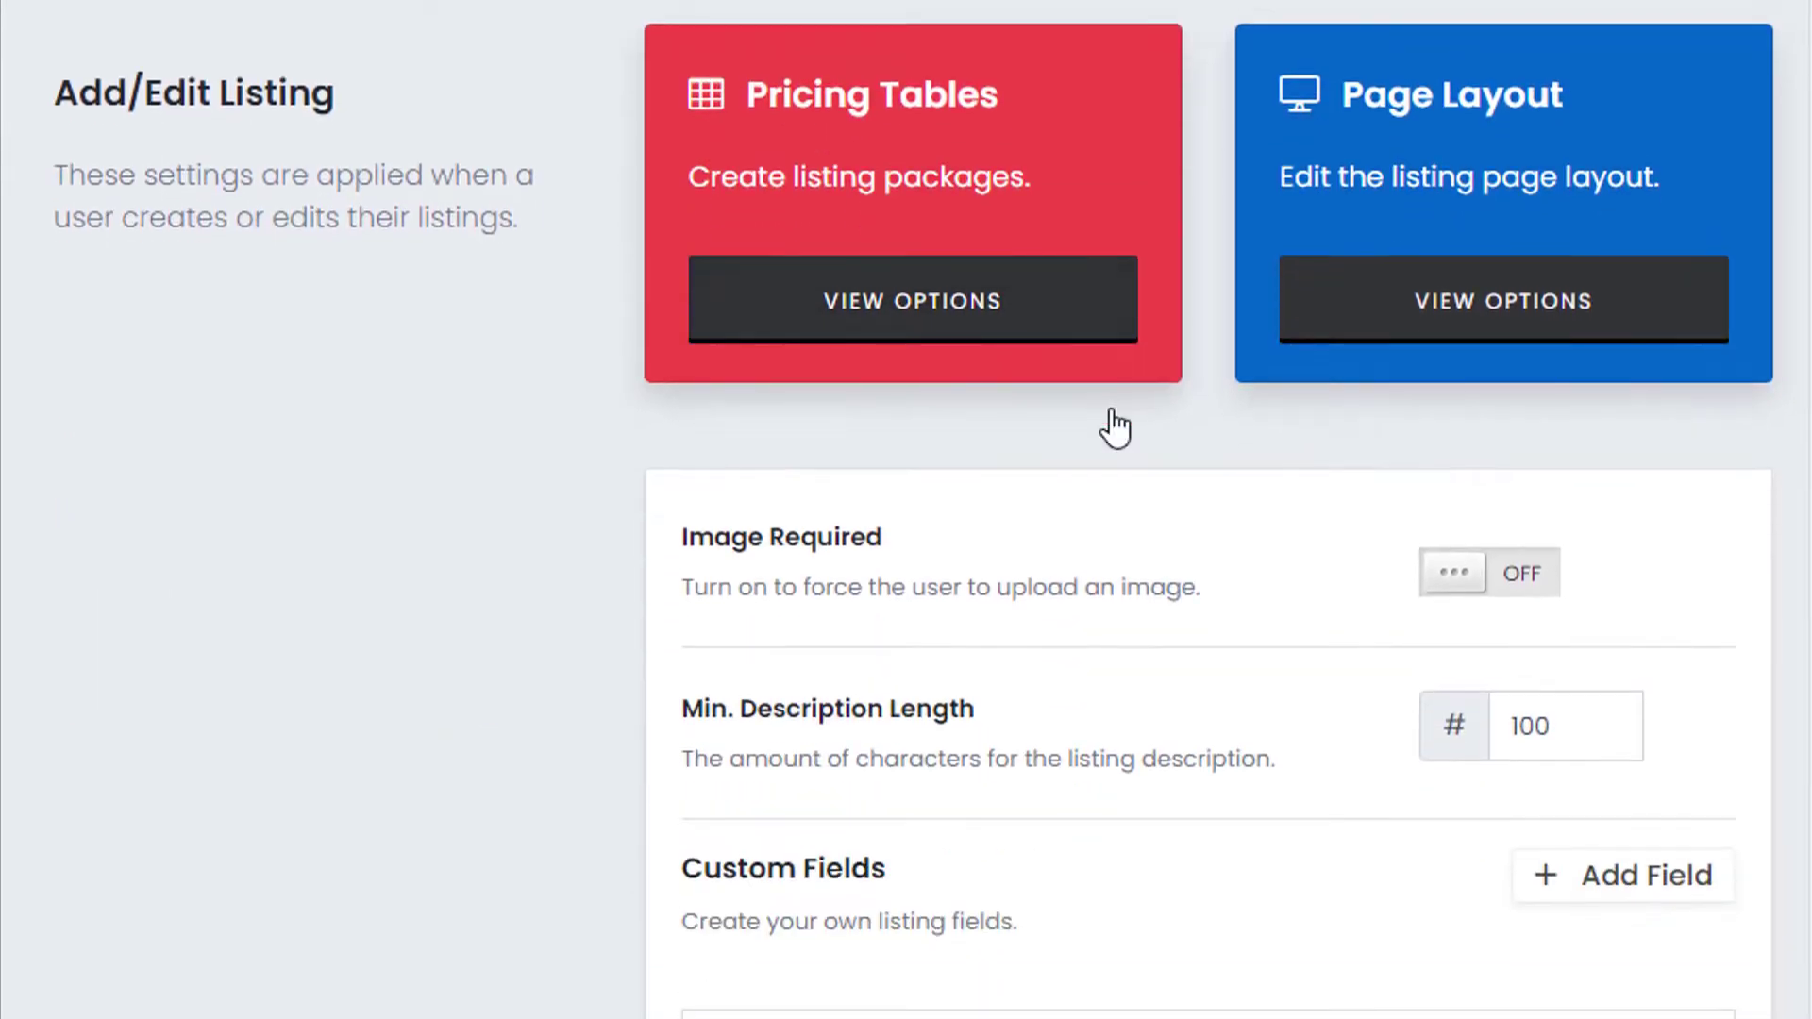
scroll(1110, 422, down, 2)
scroll(635, 283, up, 1)
scroll(755, 519, down, 1)
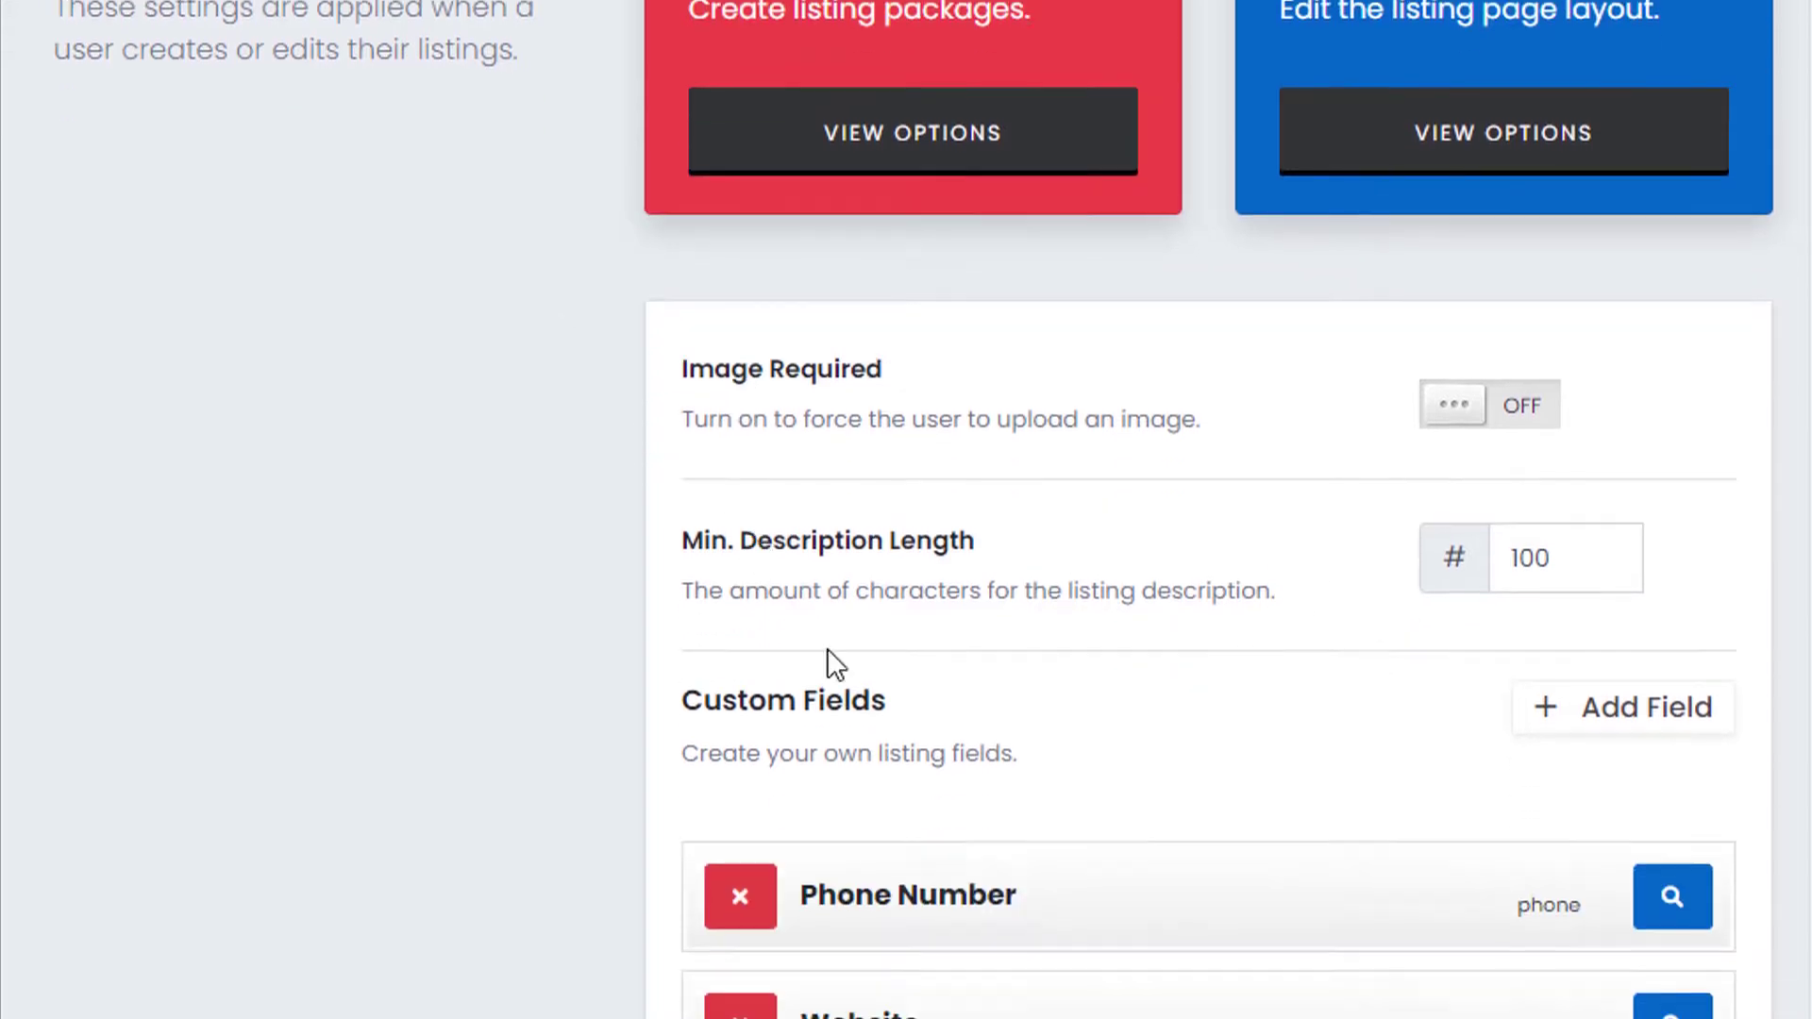
scroll(849, 566, down, 1)
scroll(839, 509, up, 1)
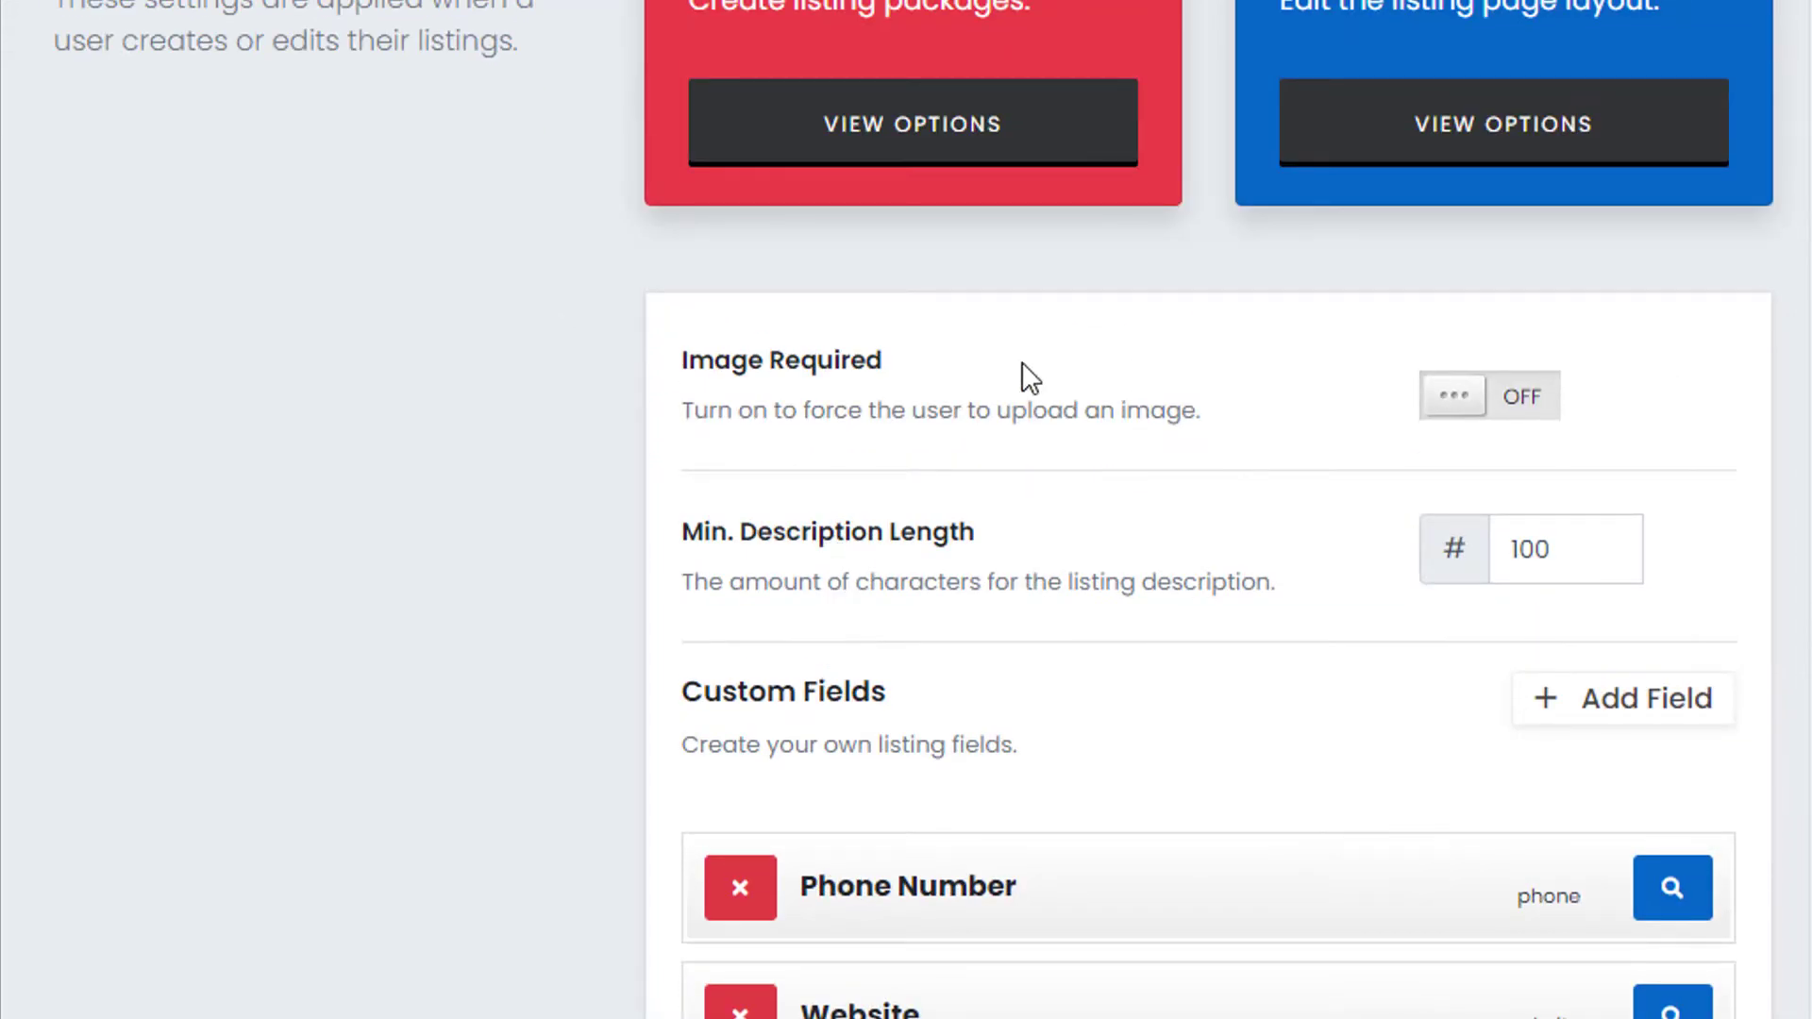
scroll(1000, 623, down, 2)
scroll(981, 528, up, 2)
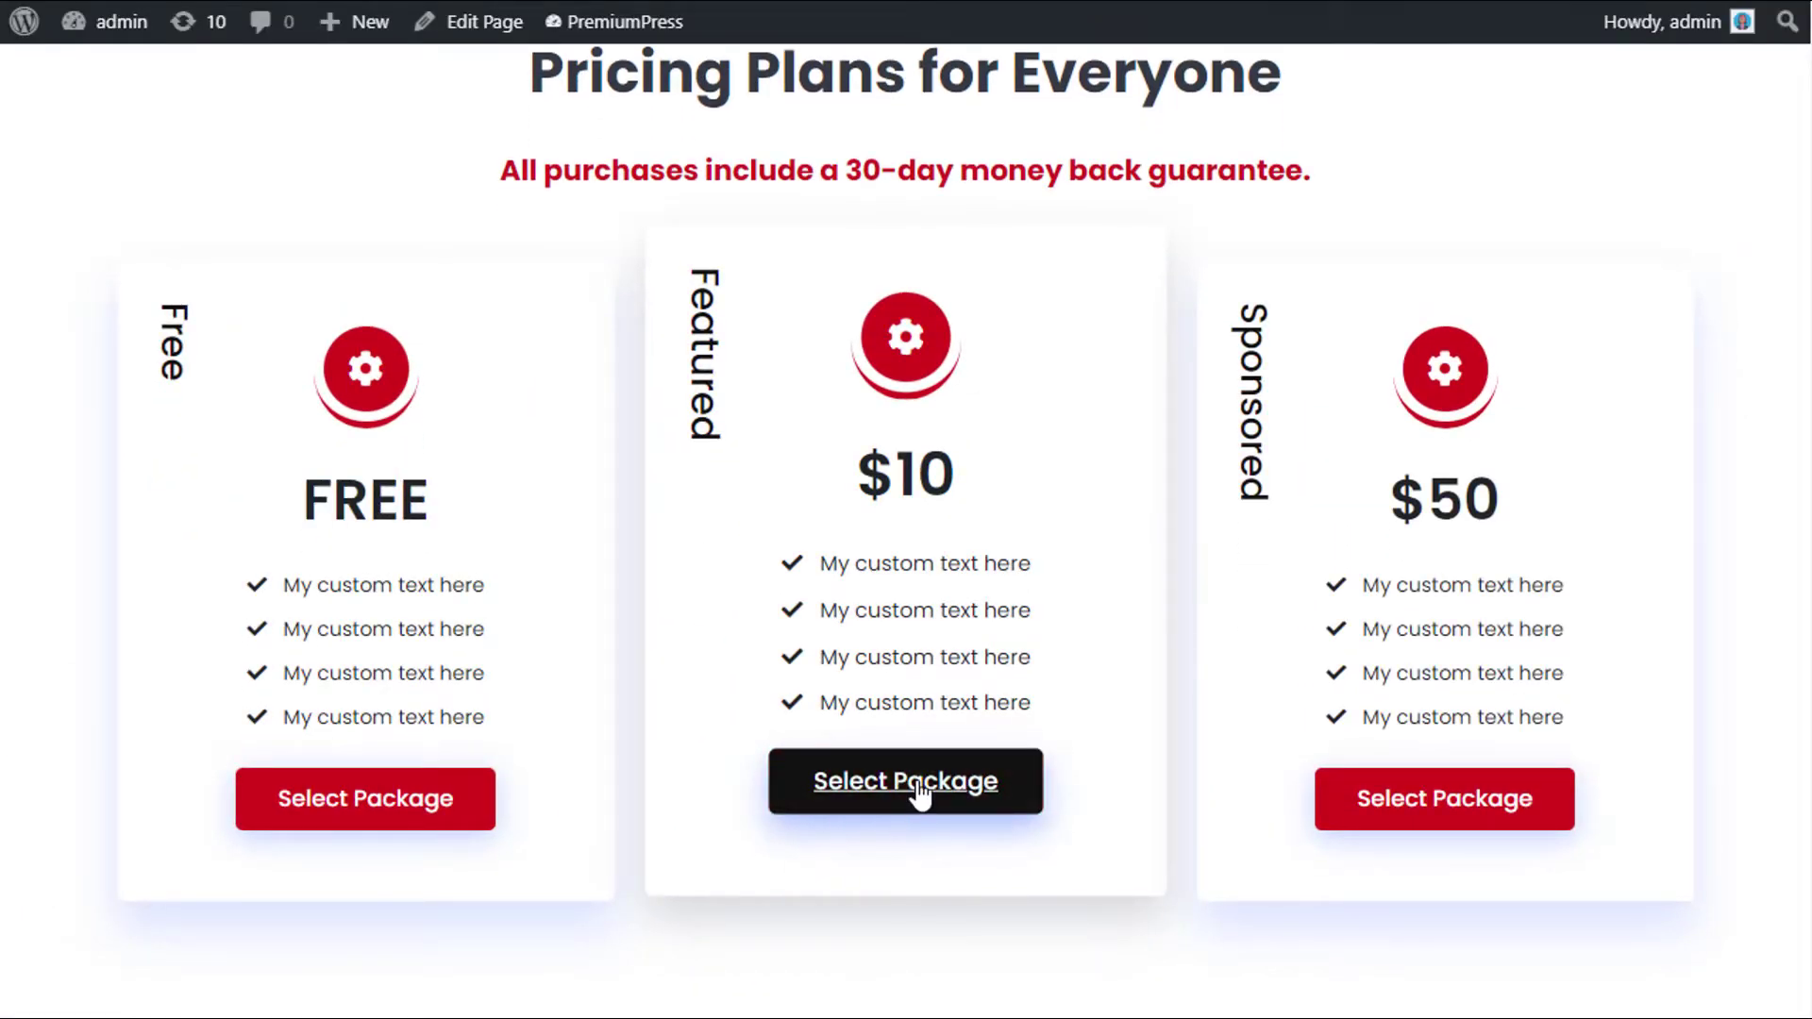
- View the Featured package's listing form, then toggle Image Required in the admin settings
click(920, 794)
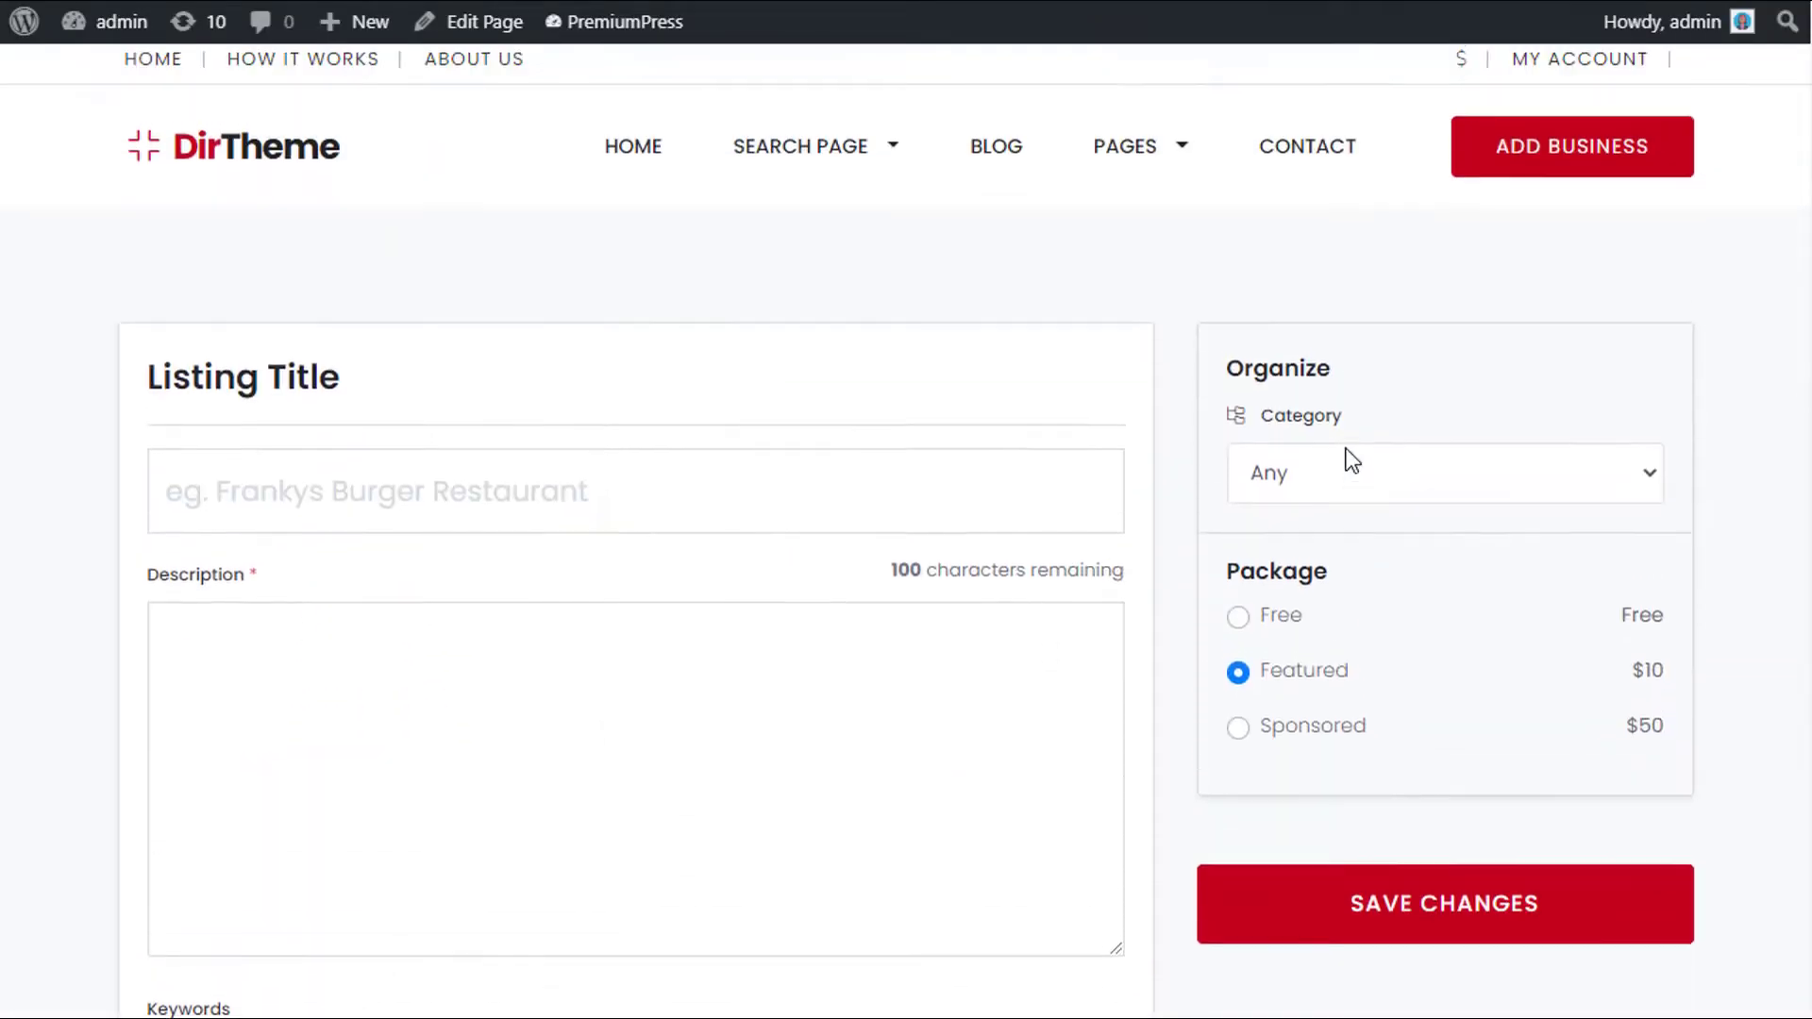
scroll(1423, 470, down, 2)
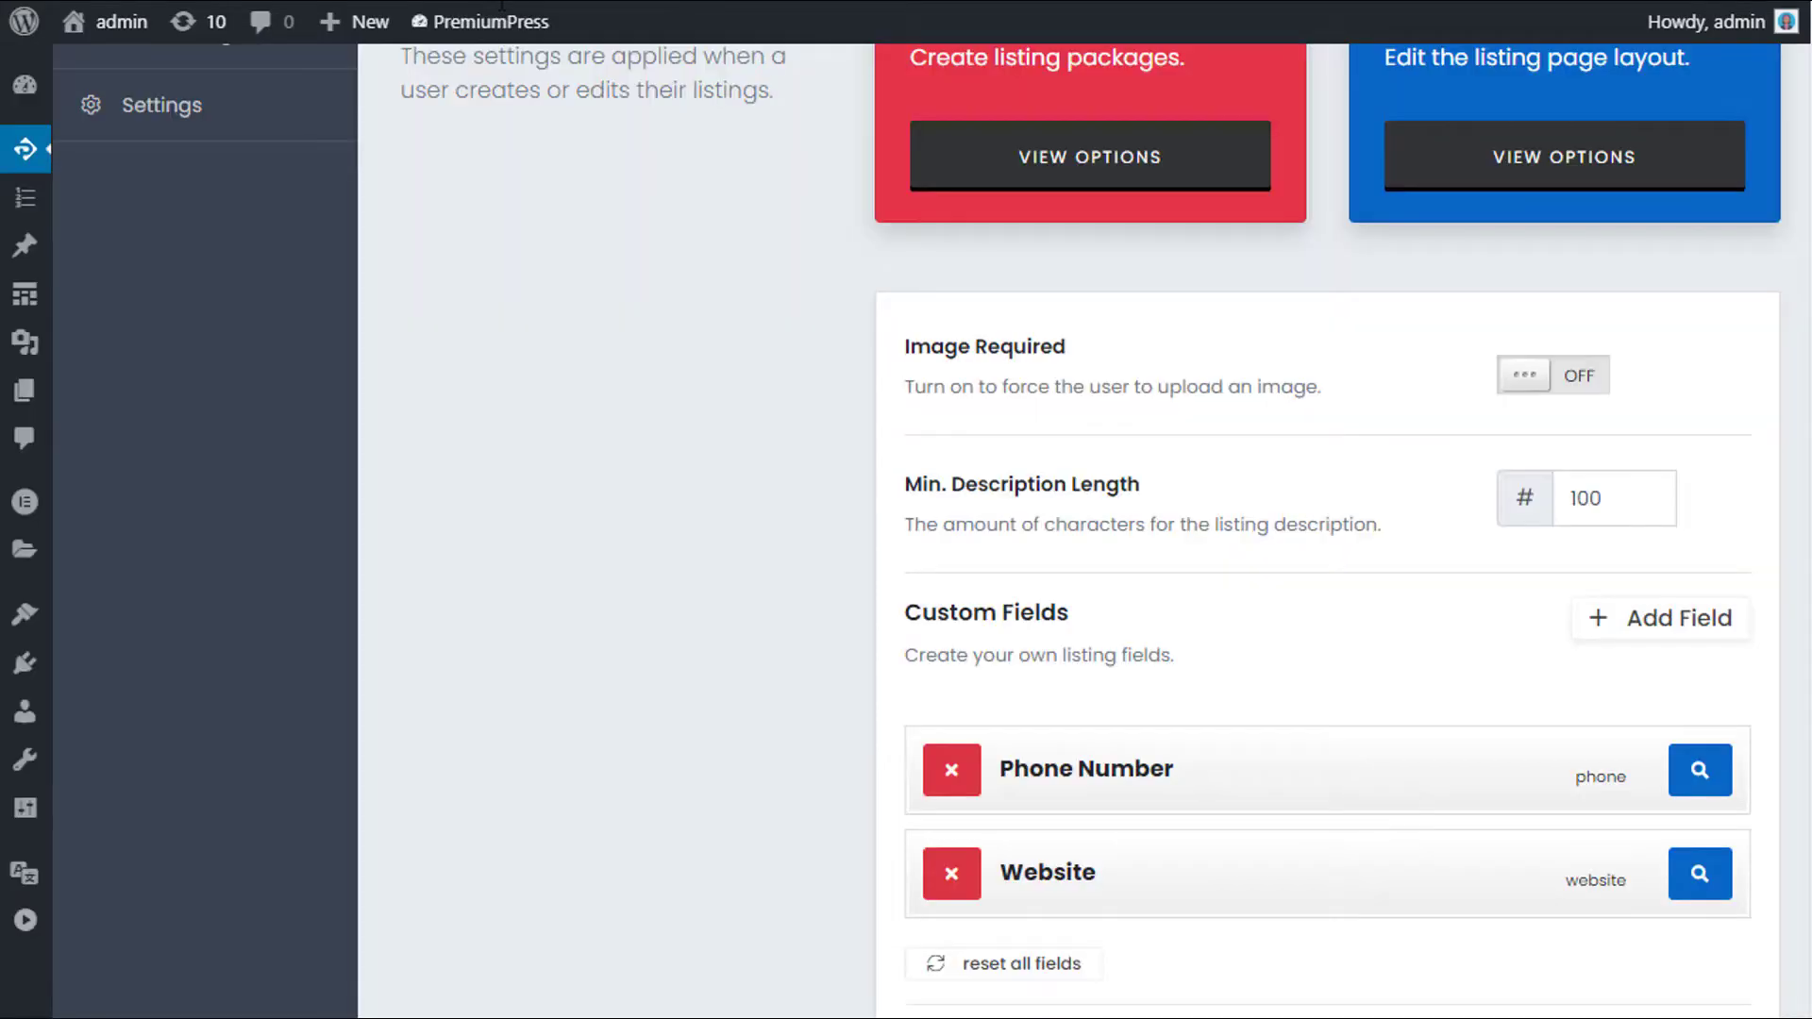
scroll(1104, 457, down, 1)
scroll(1195, 491, up, 1)
click(1569, 376)
click(1569, 375)
- Switch Image Required on and type 'testingddddddddddddd' into the listing form's Description
click(1571, 375)
scroll(1274, 502, up, 1)
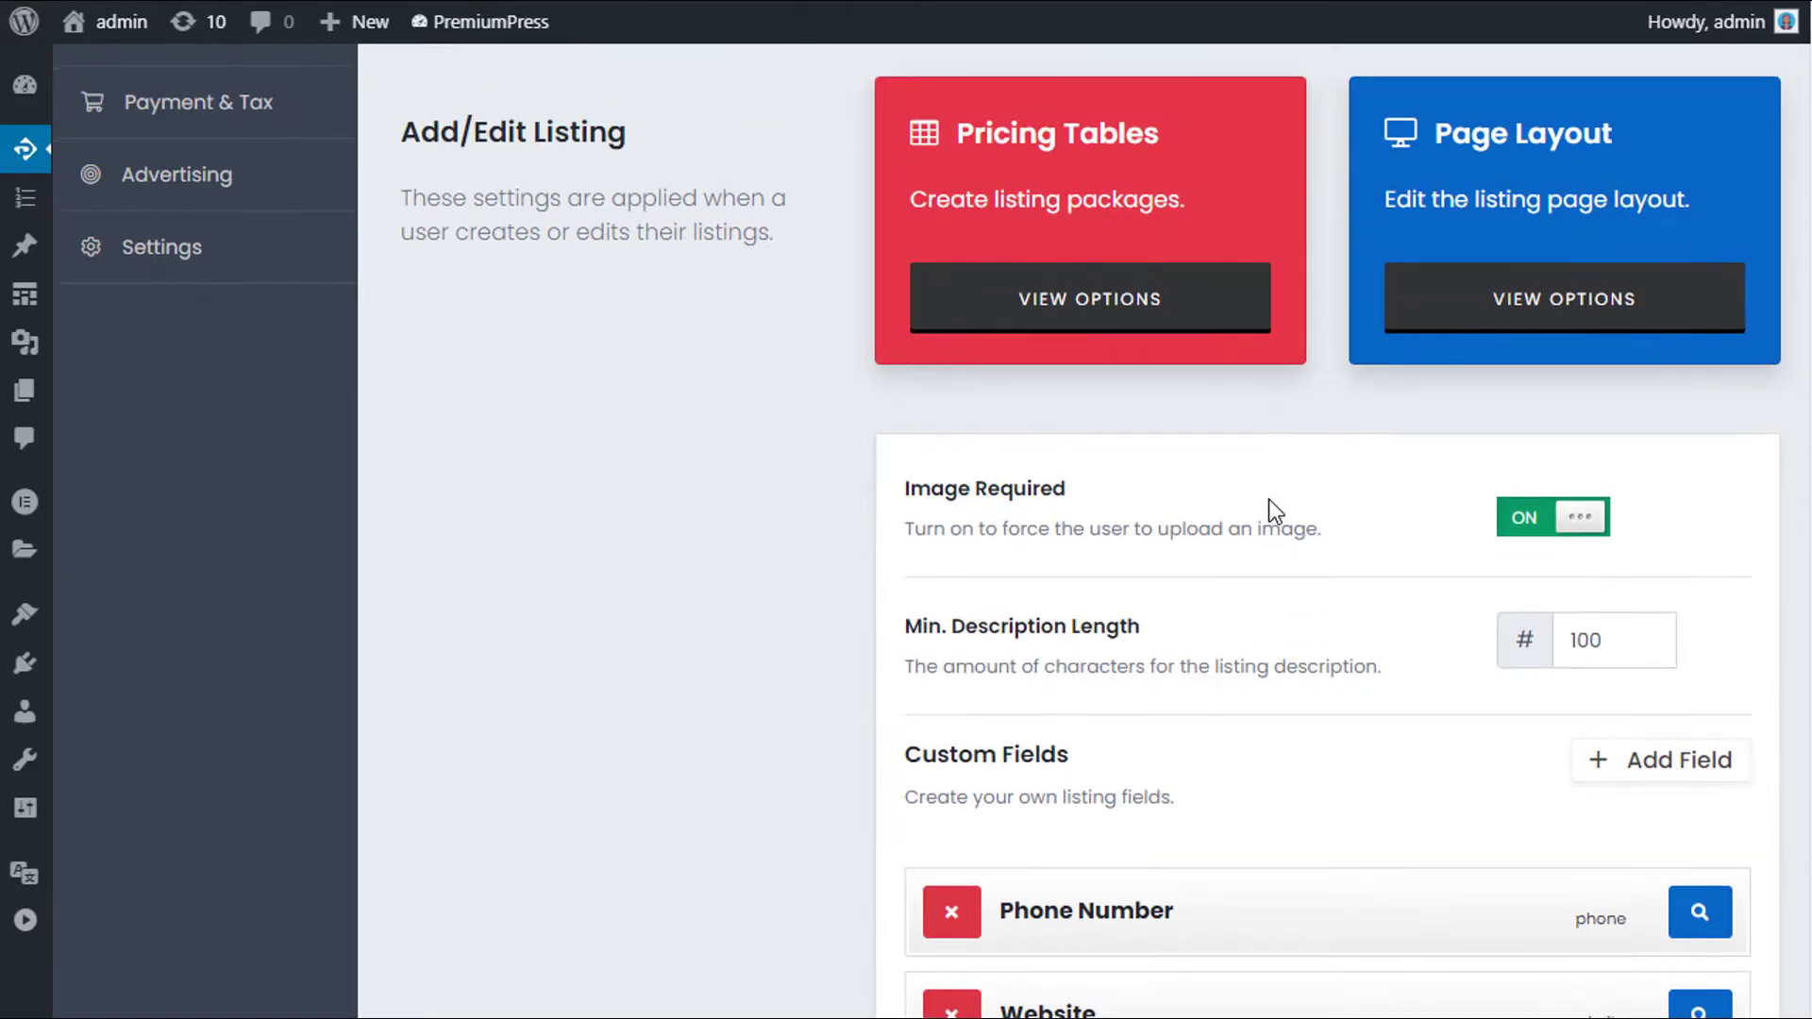
scroll(1269, 502, down, 3)
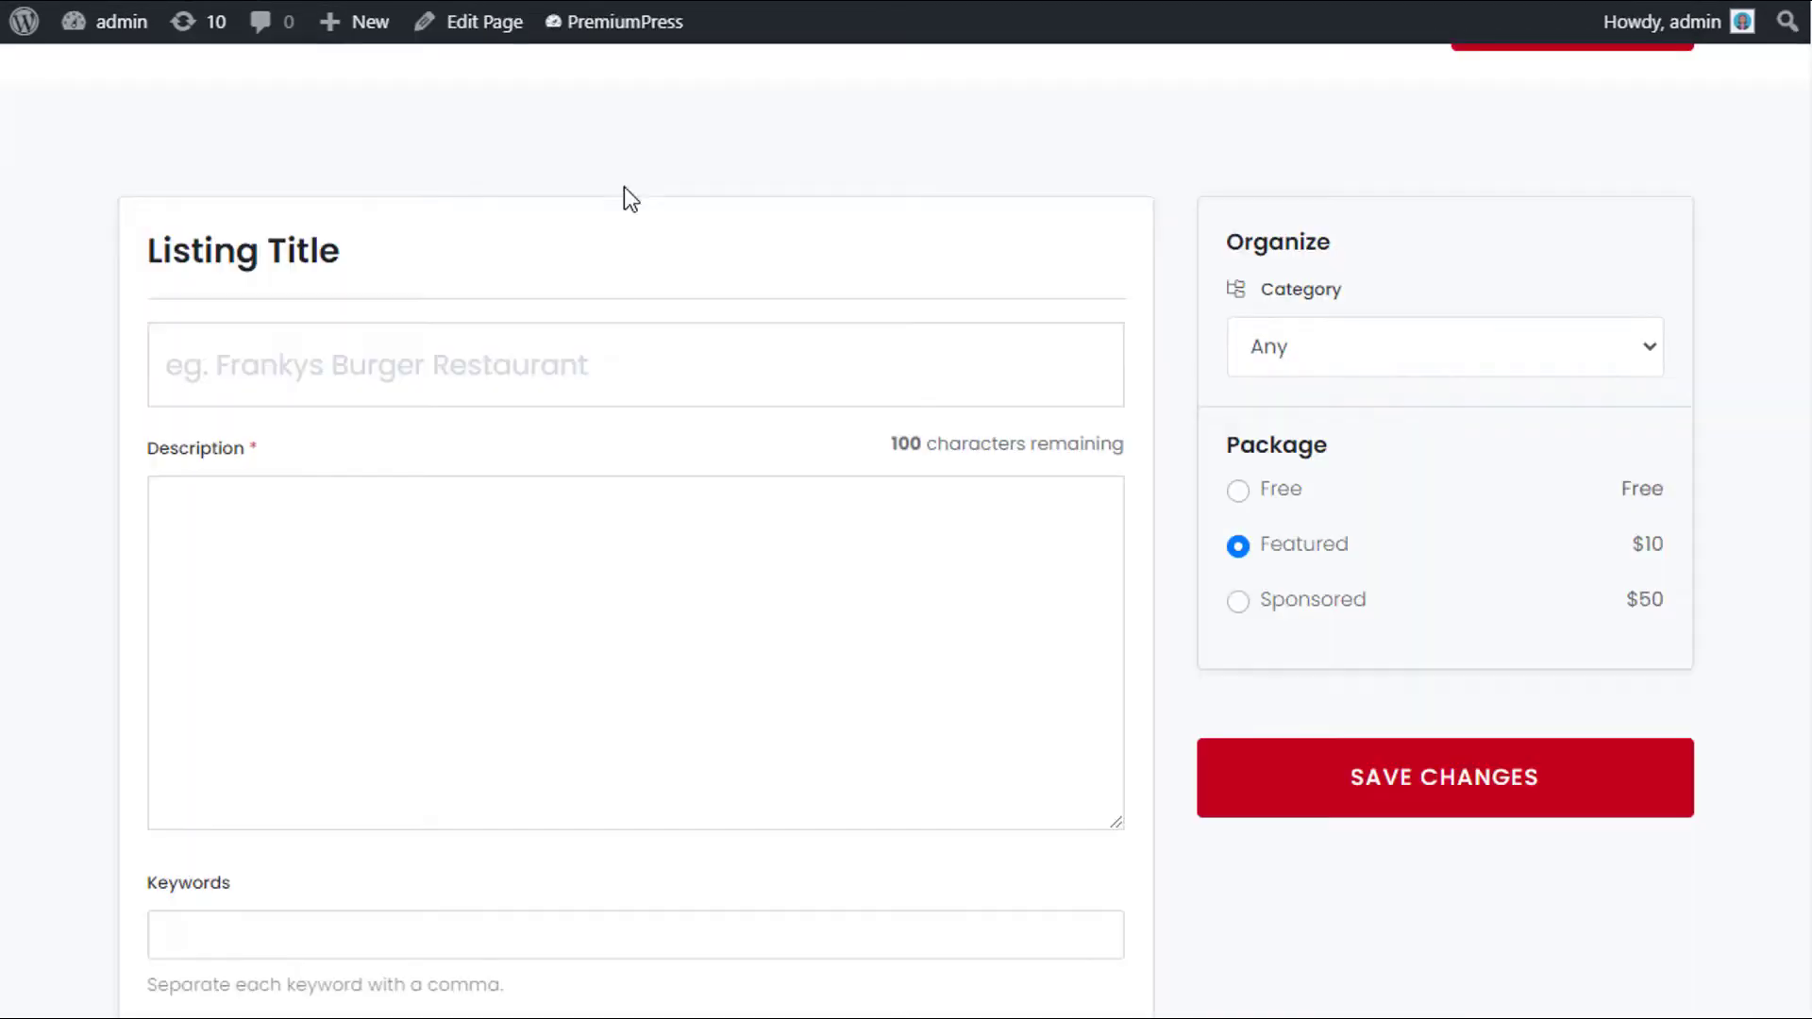
scroll(566, 465, down, 2)
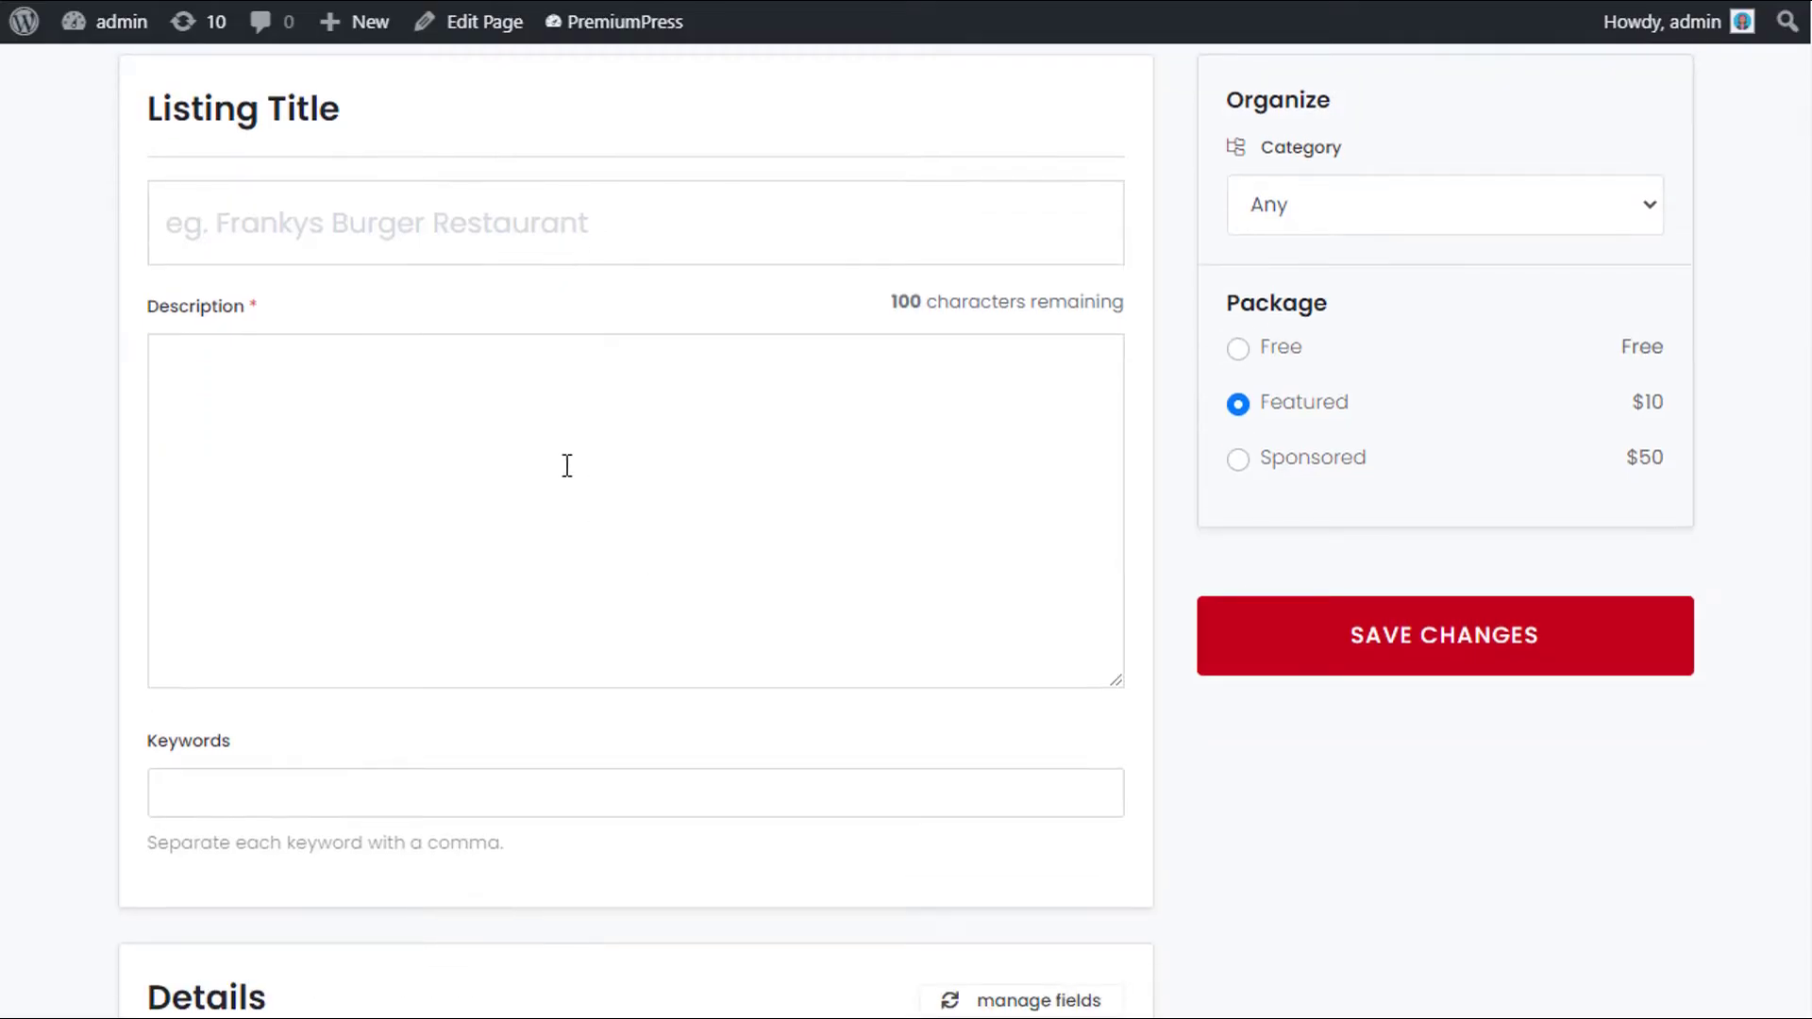
click(387, 476)
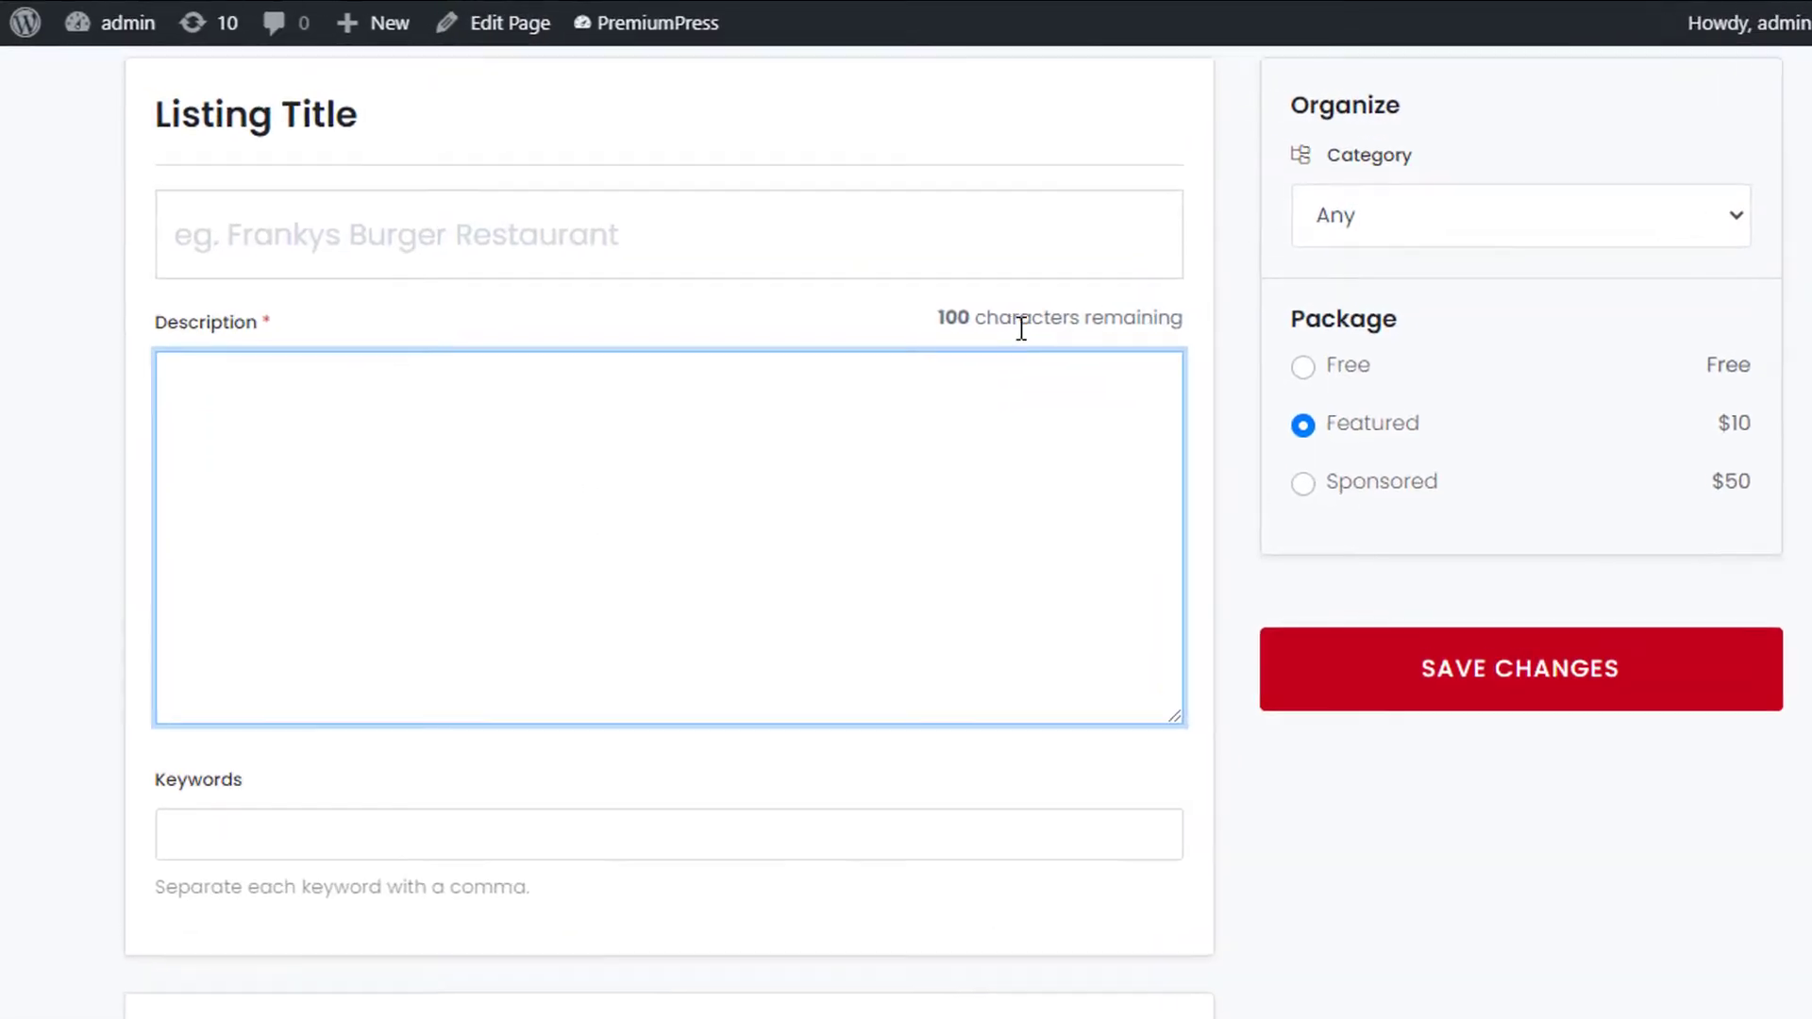
text(test)
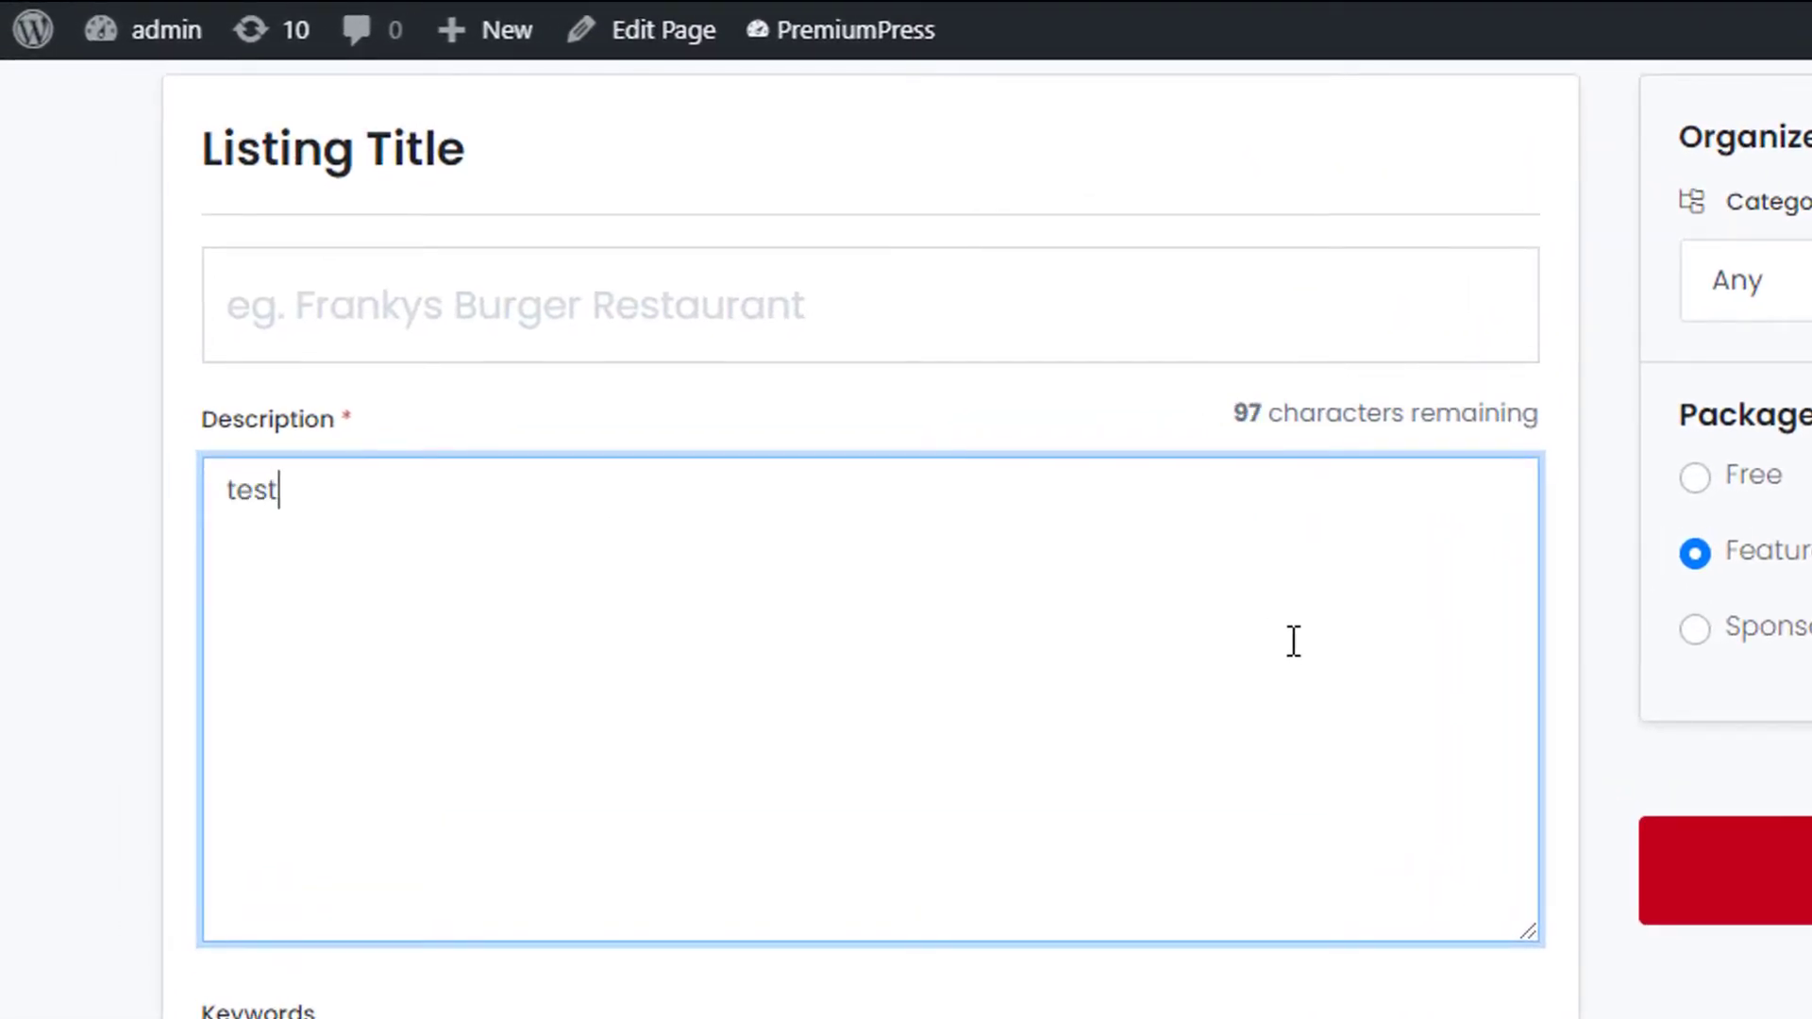
text(ingdddddddddddd)
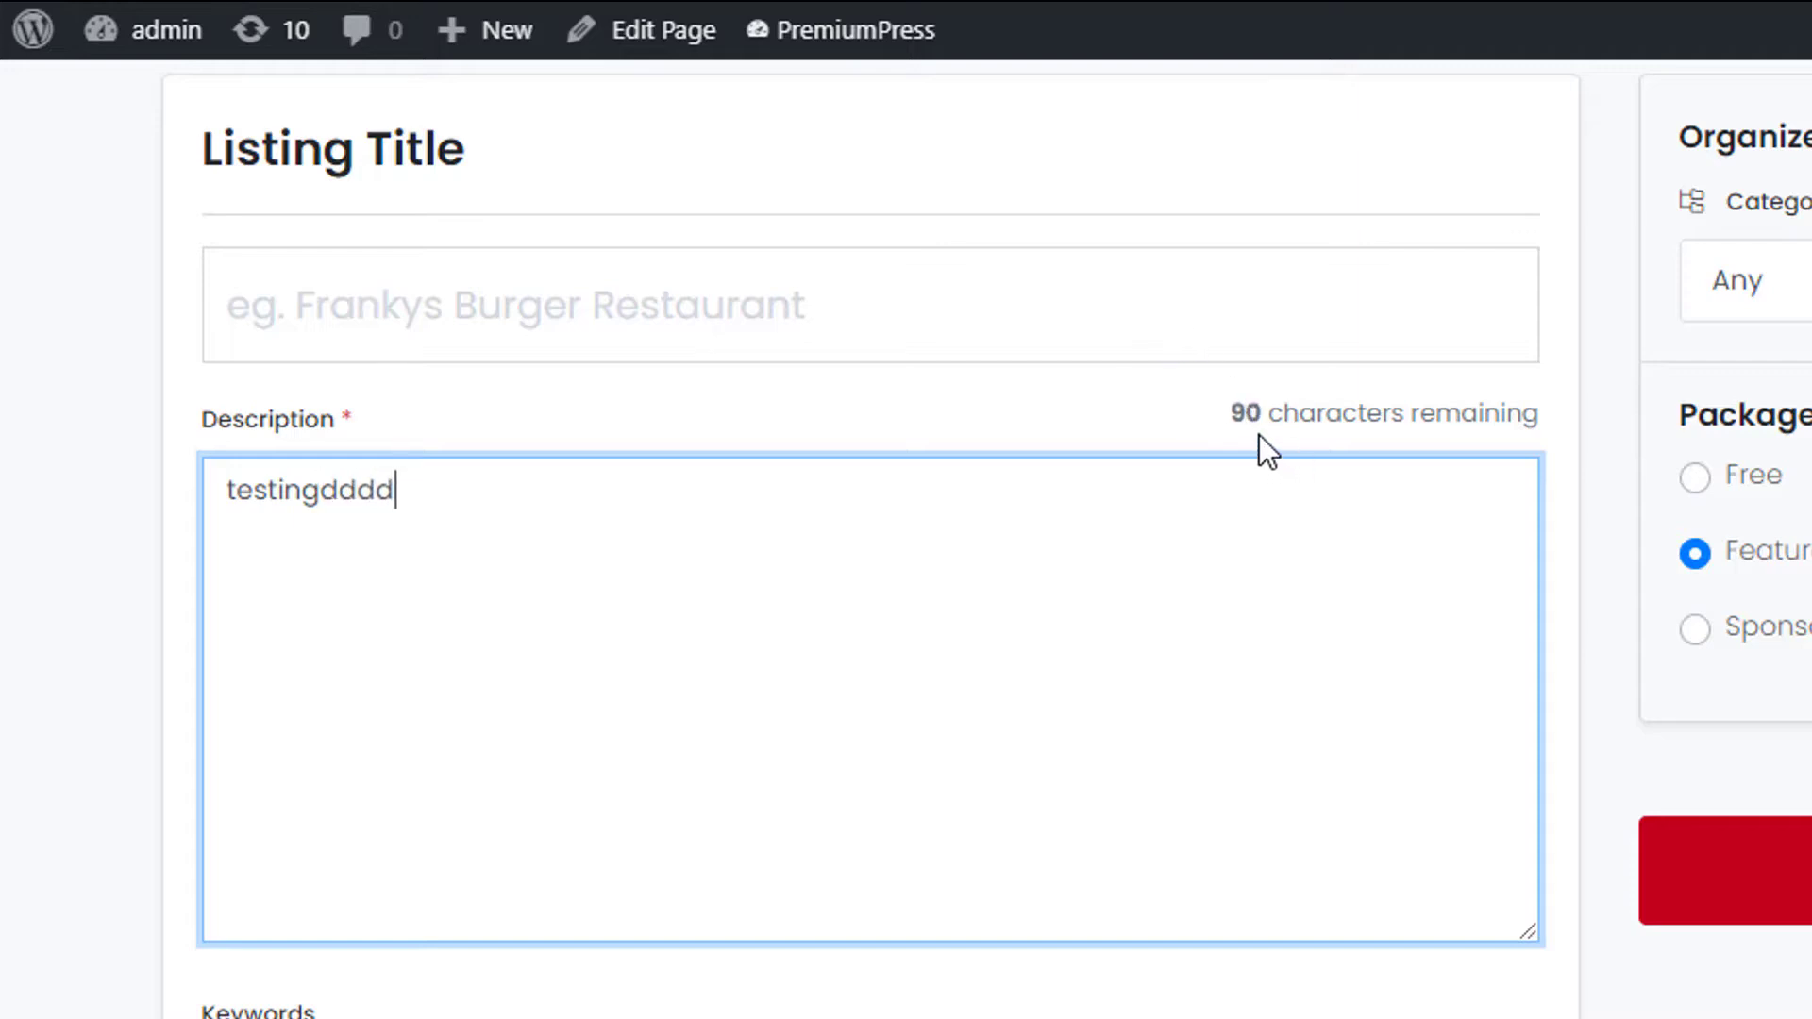
text(d)
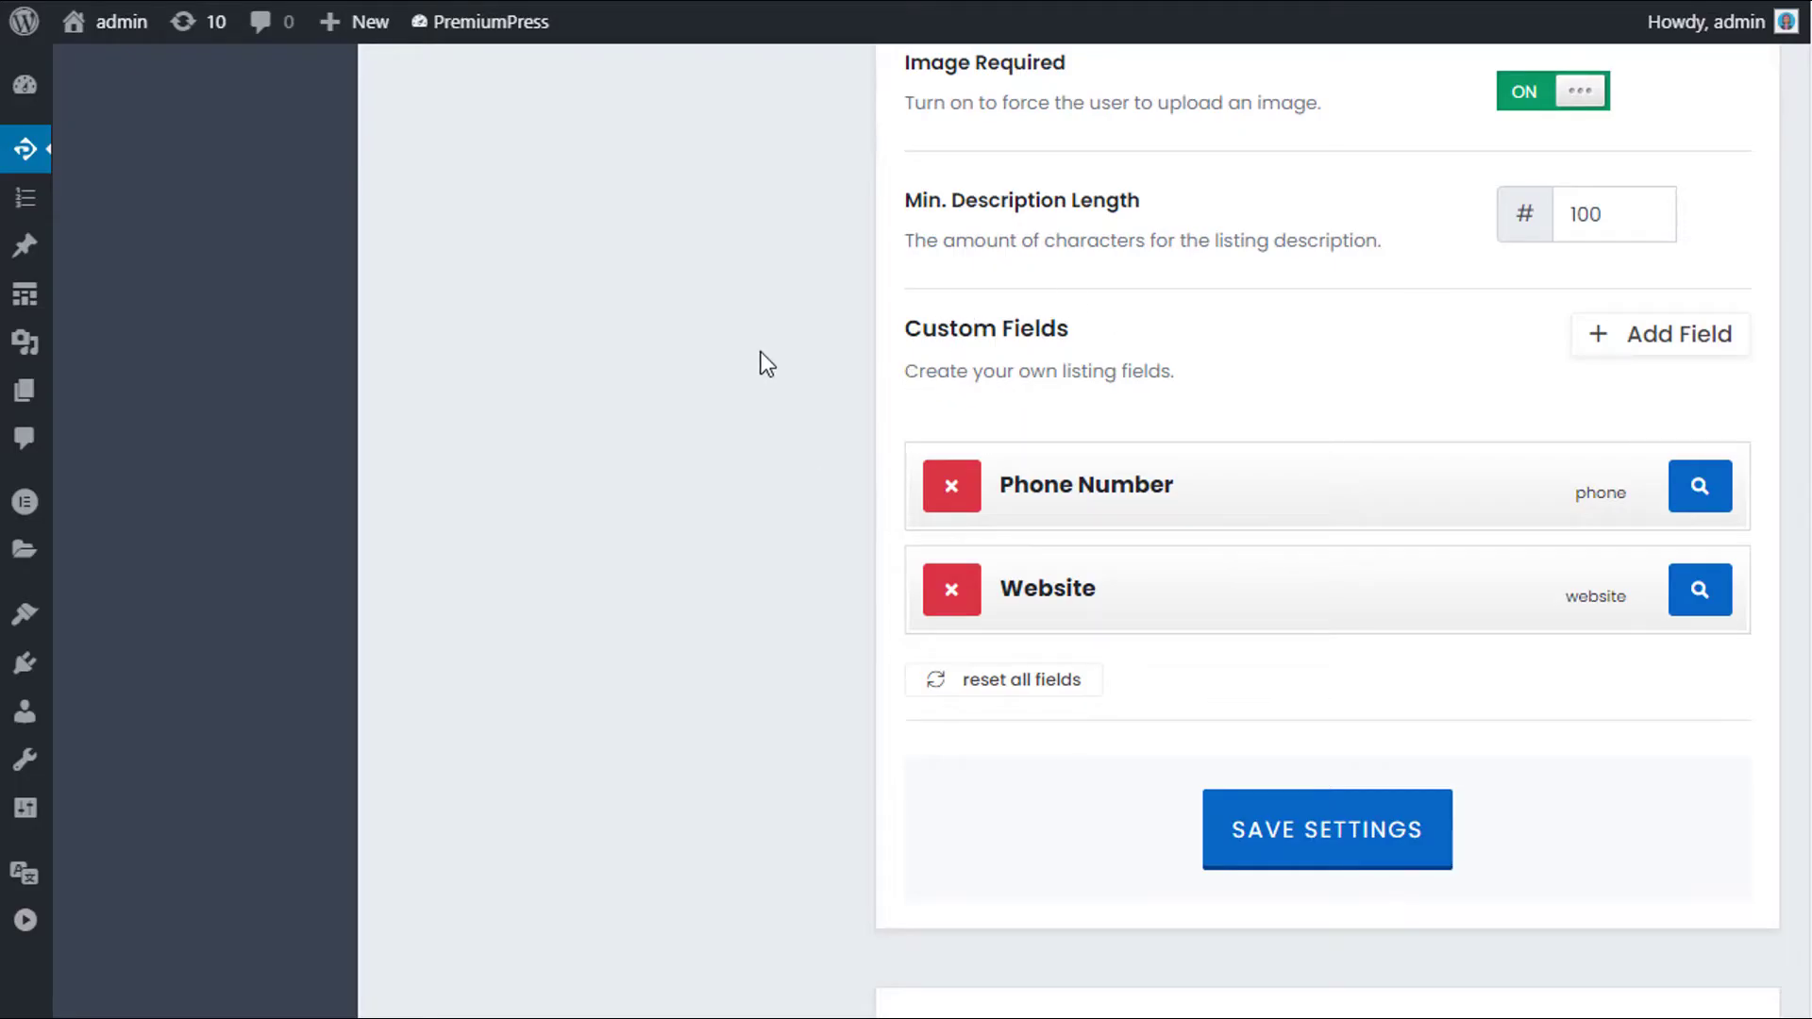
scroll(864, 496, up, 1)
scroll(893, 542, down, 1)
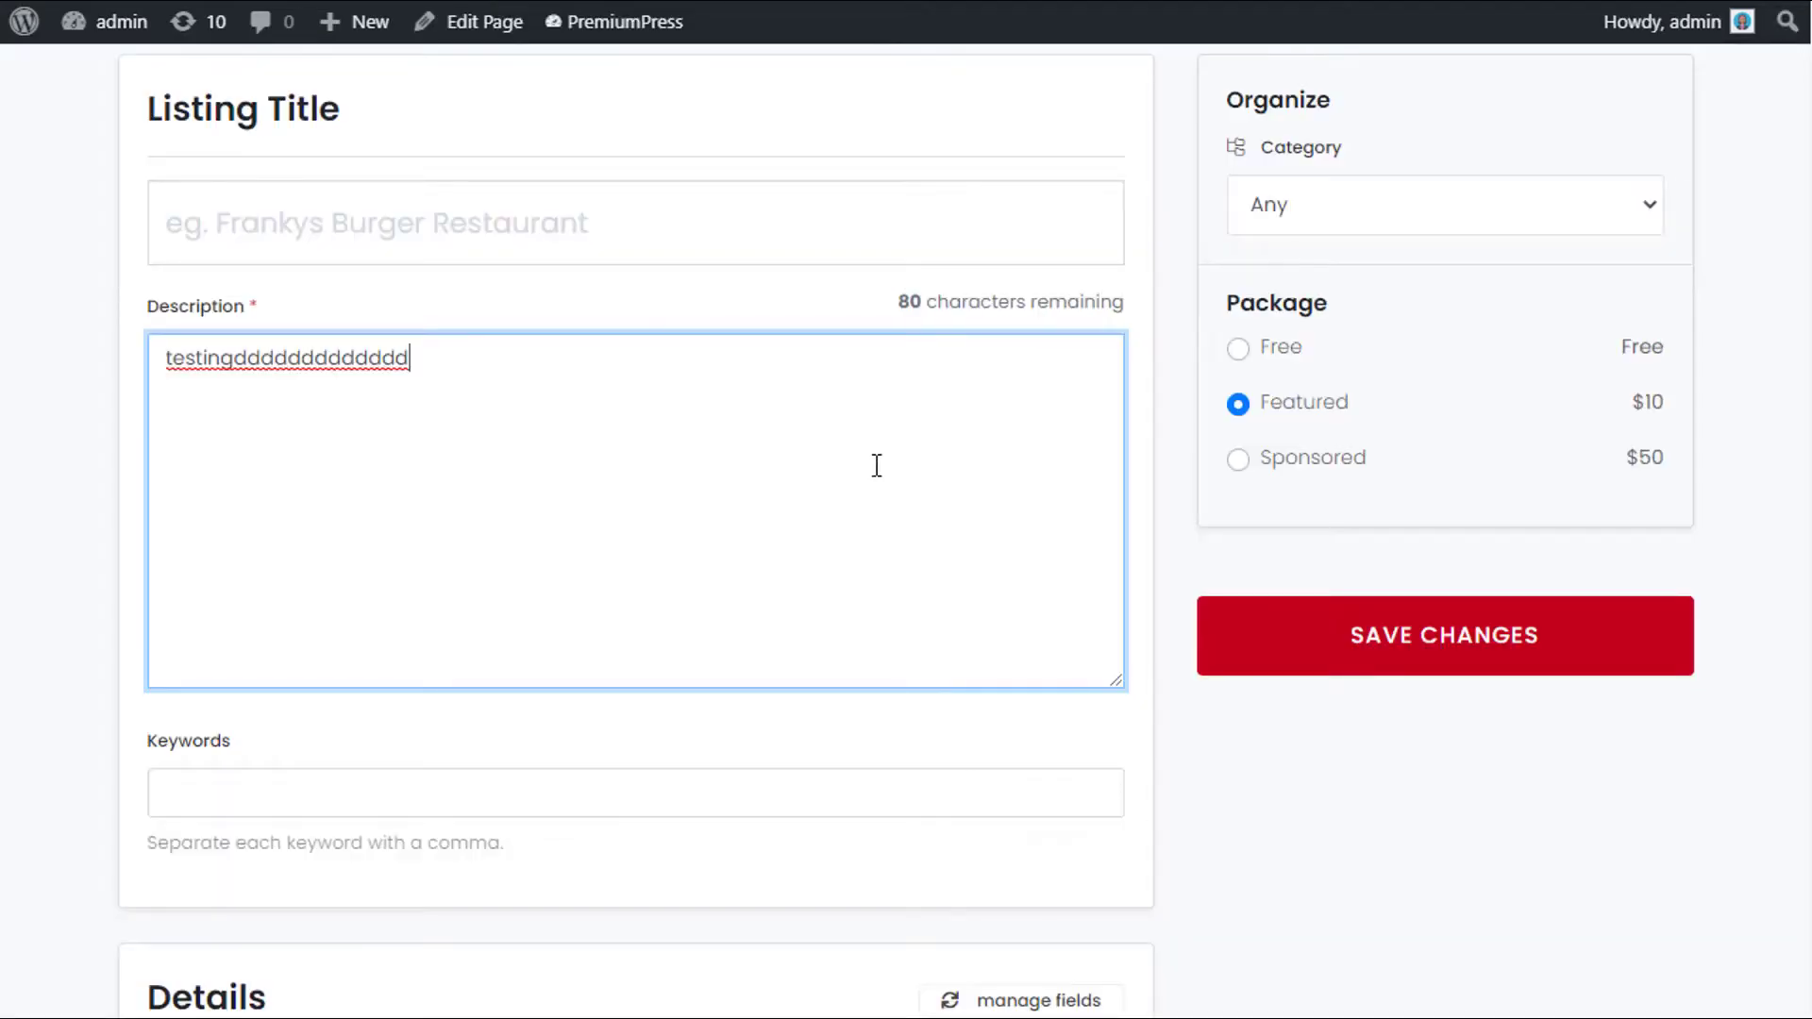
scroll(874, 465, down, 5)
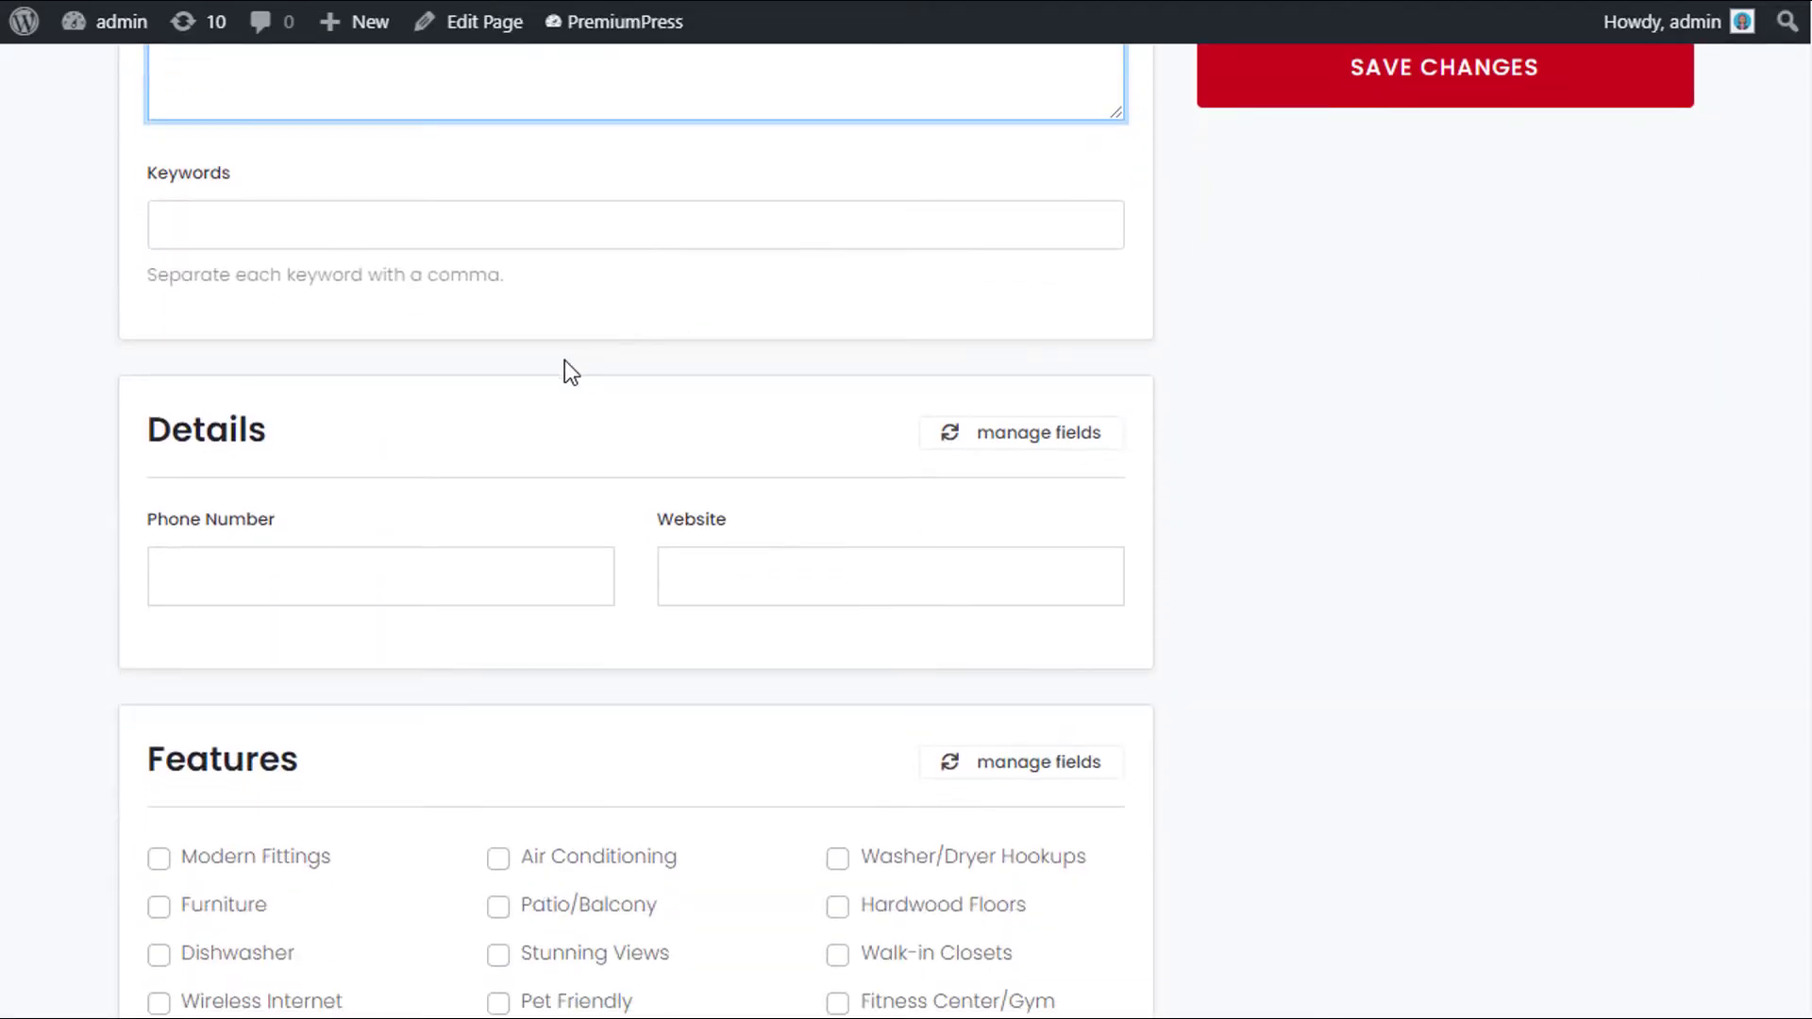
scroll(757, 644, down, 1)
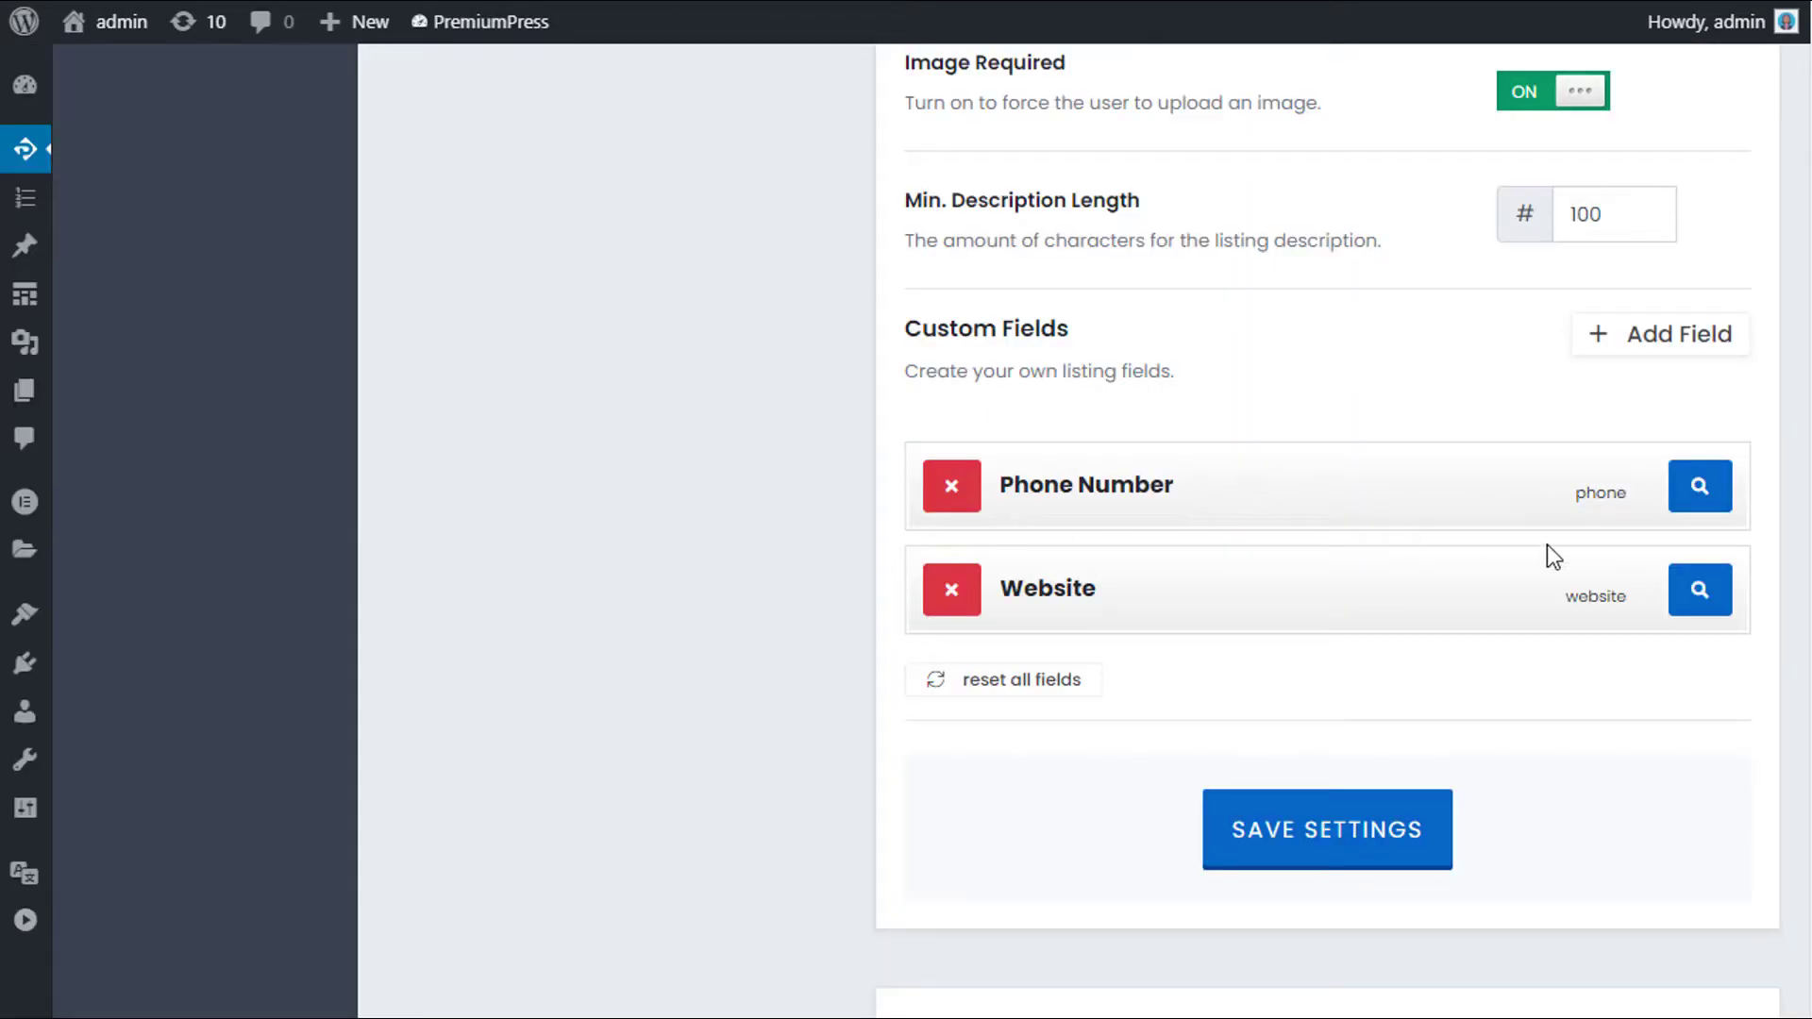
scroll(1100, 502, down, 1)
drag(1100, 502, 1095, 455)
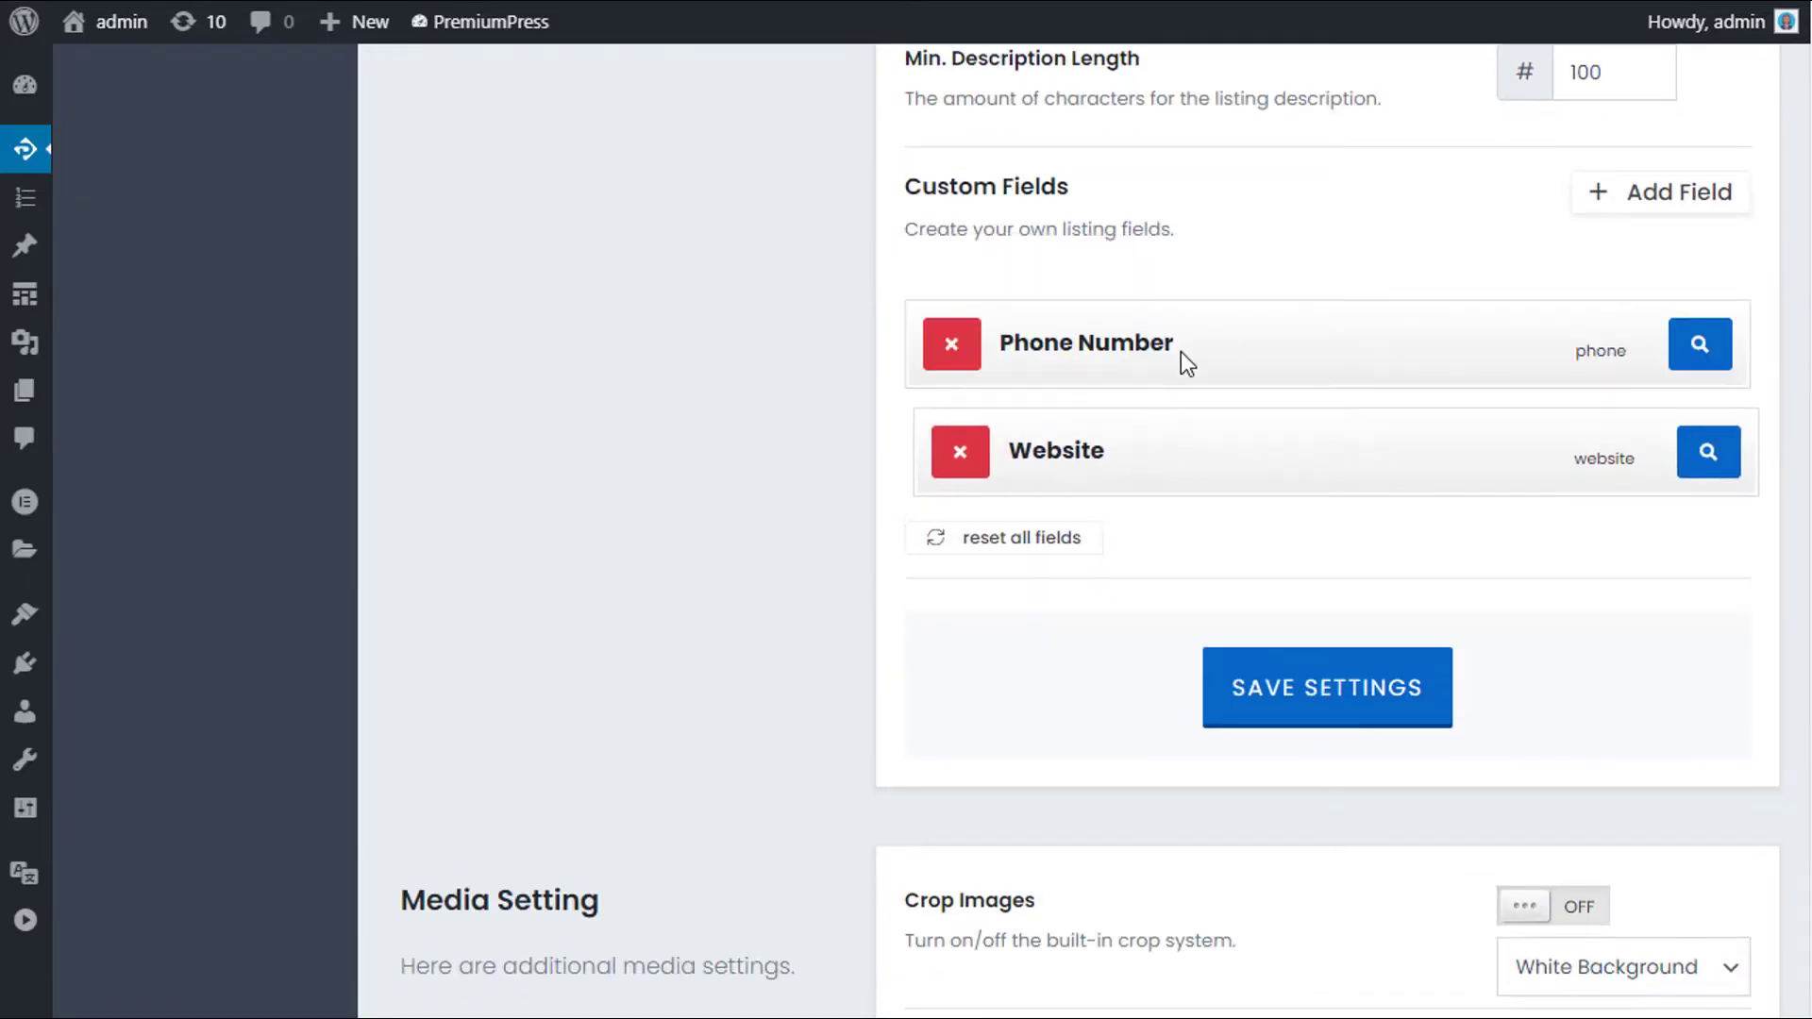
scroll(1261, 466, up, 1)
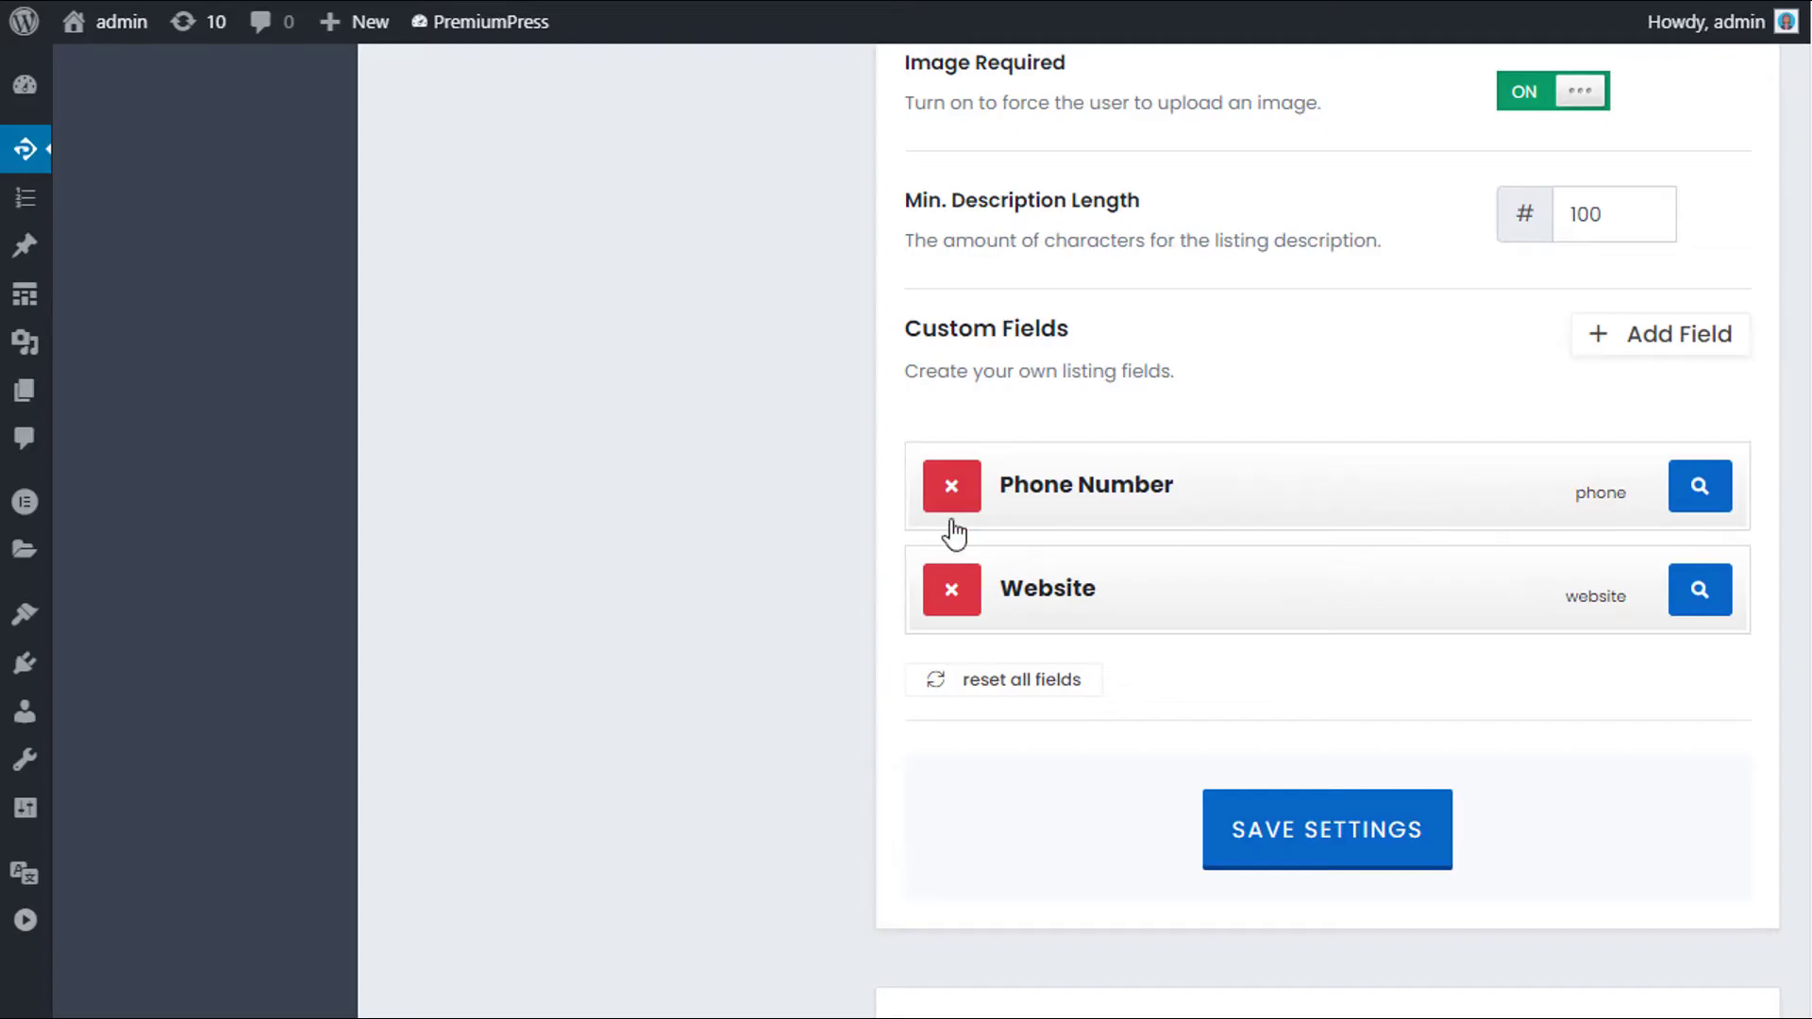
scroll(1184, 533, down, 1)
scroll(1185, 533, up, 1)
- Add a custom field with Display Caption 'testing 123' and save the settings
click(1656, 345)
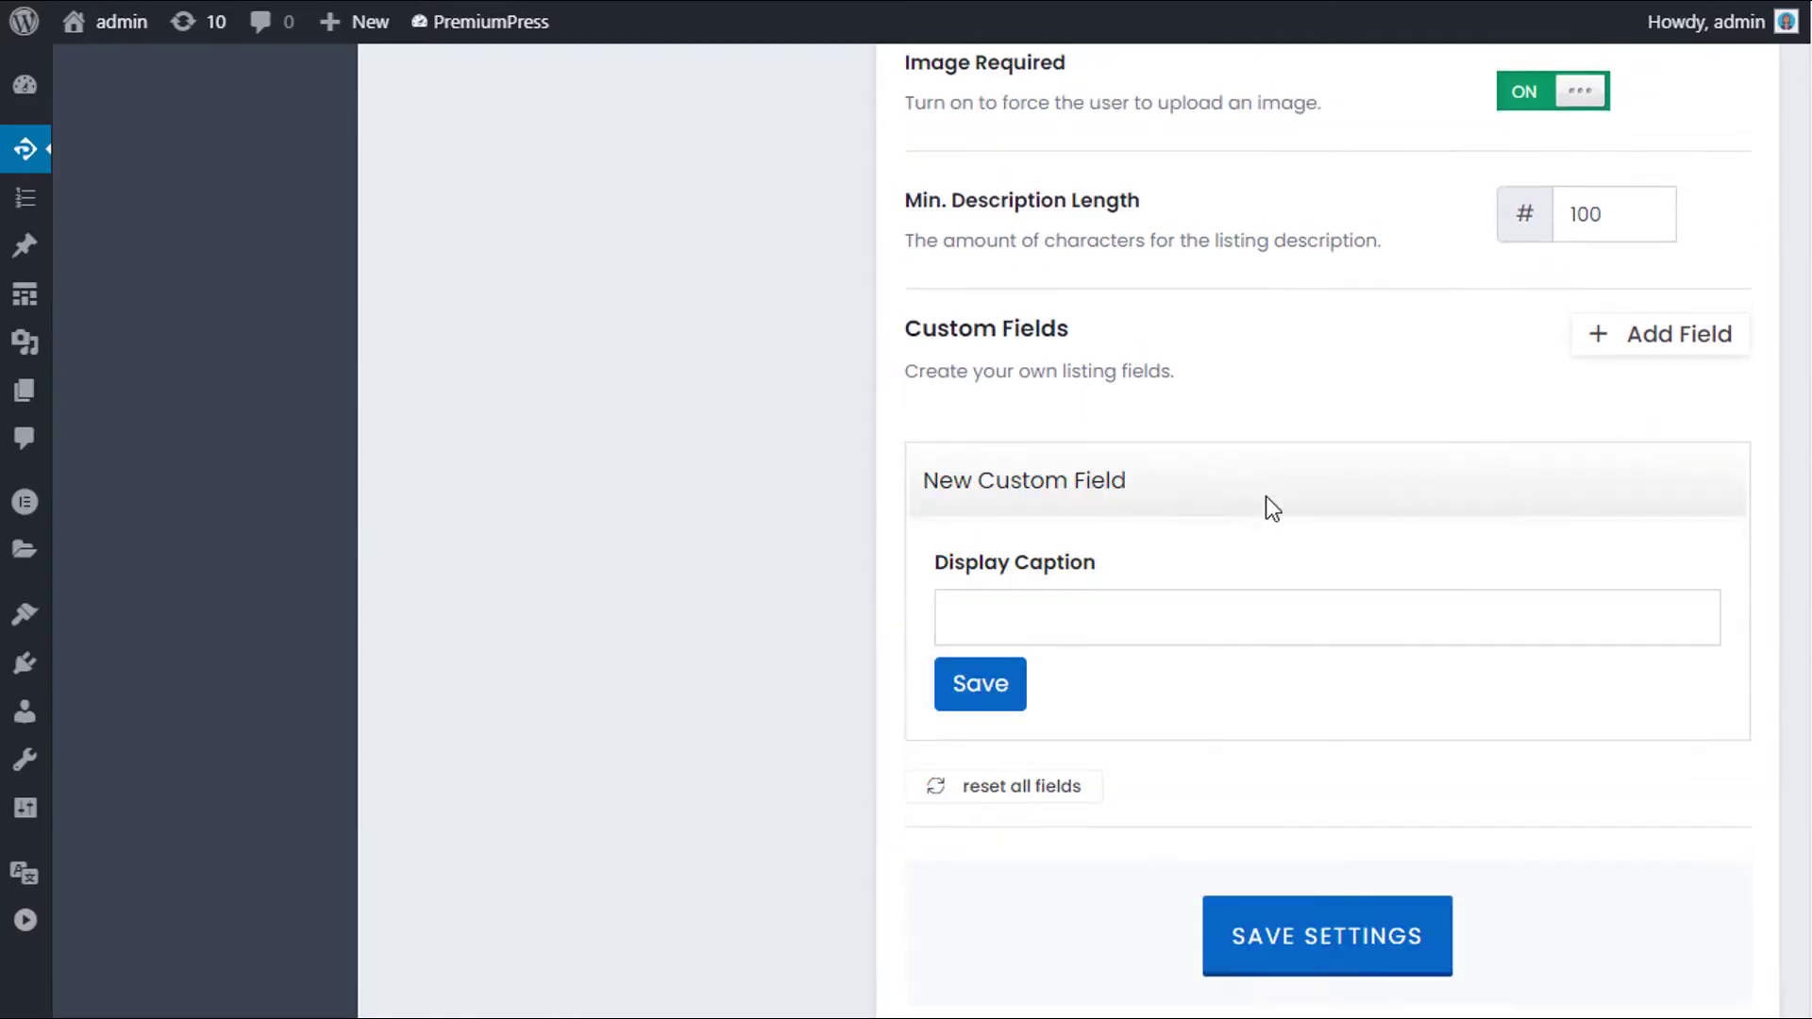
click(1064, 601)
text(testing 123)
click(1294, 934)
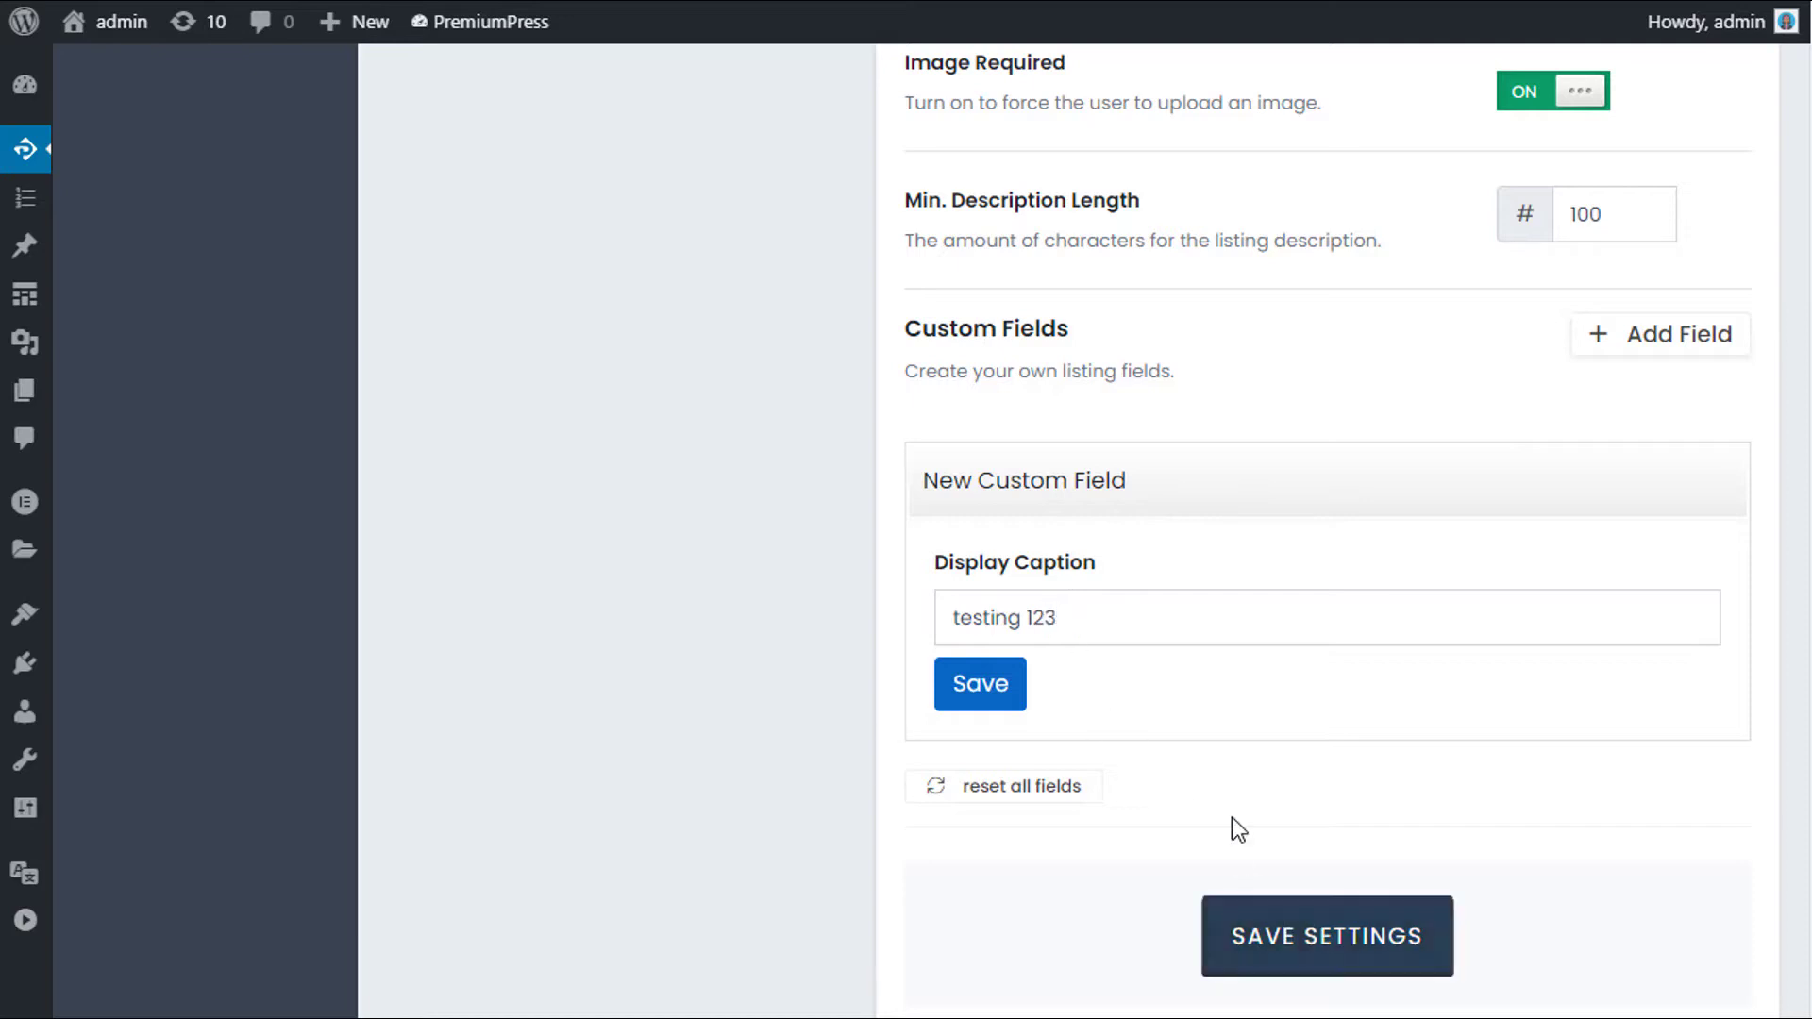
scroll(1104, 570, down, 12)
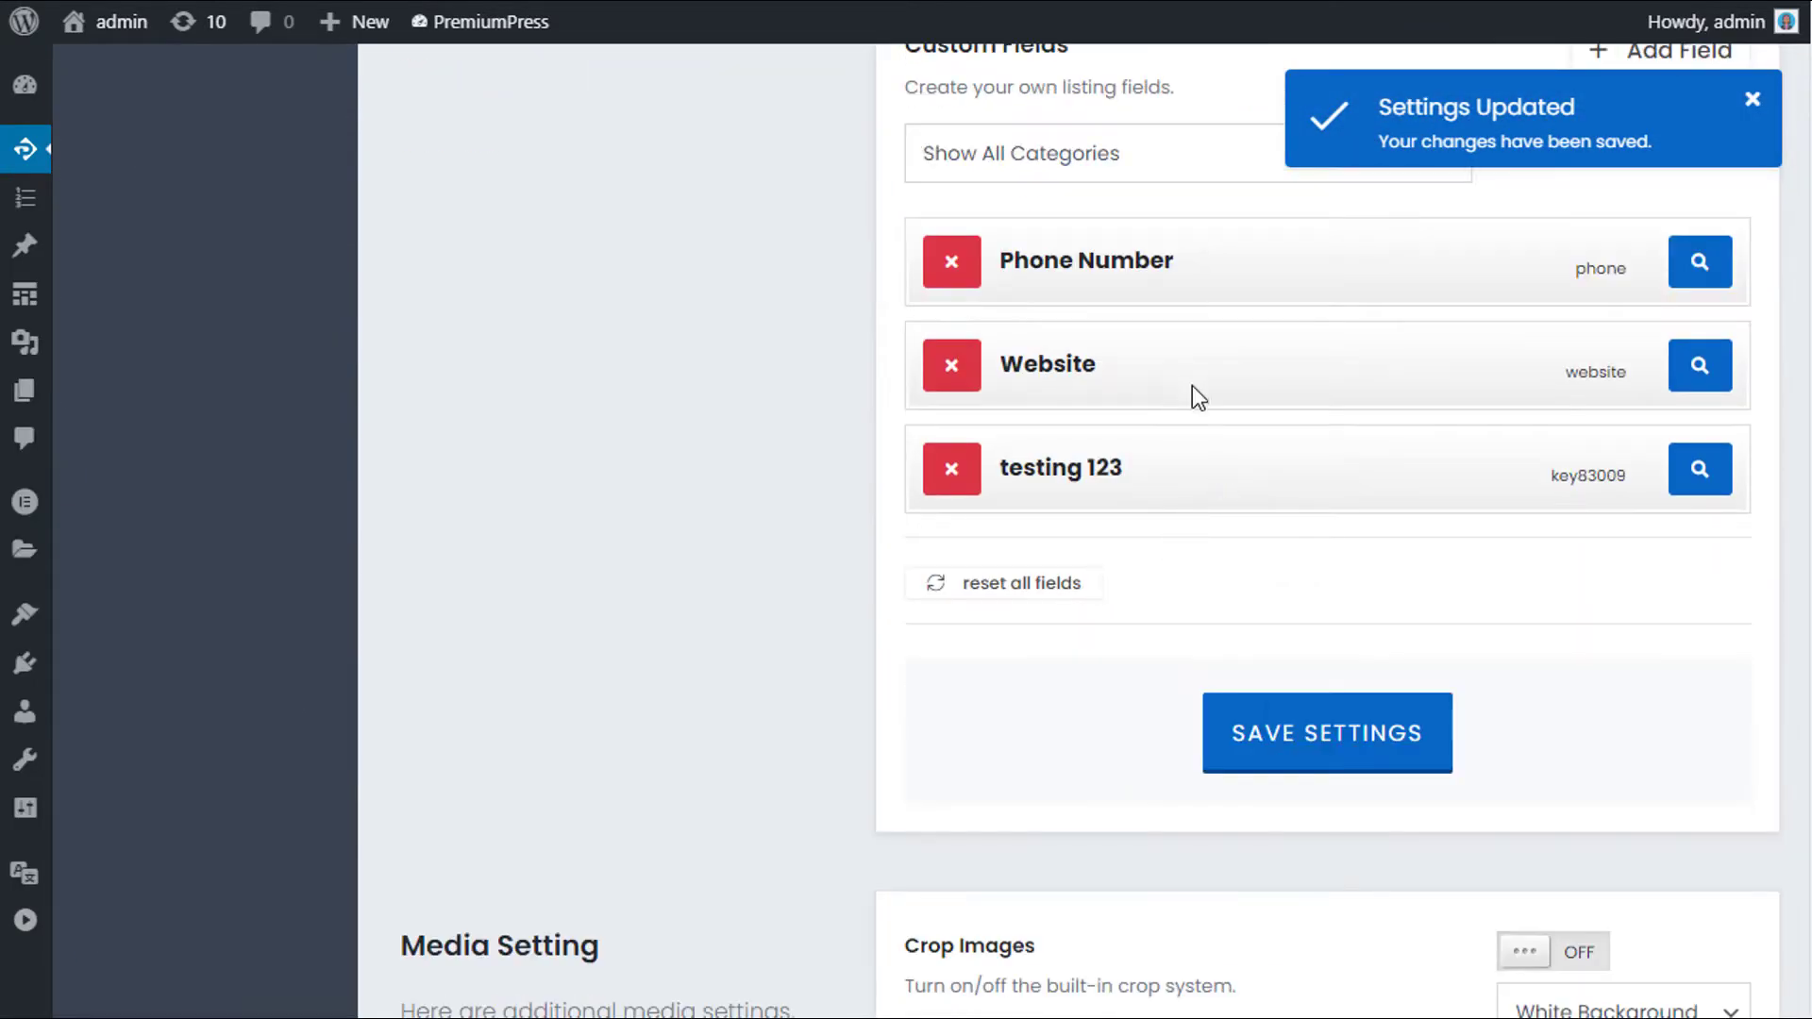
click(1757, 104)
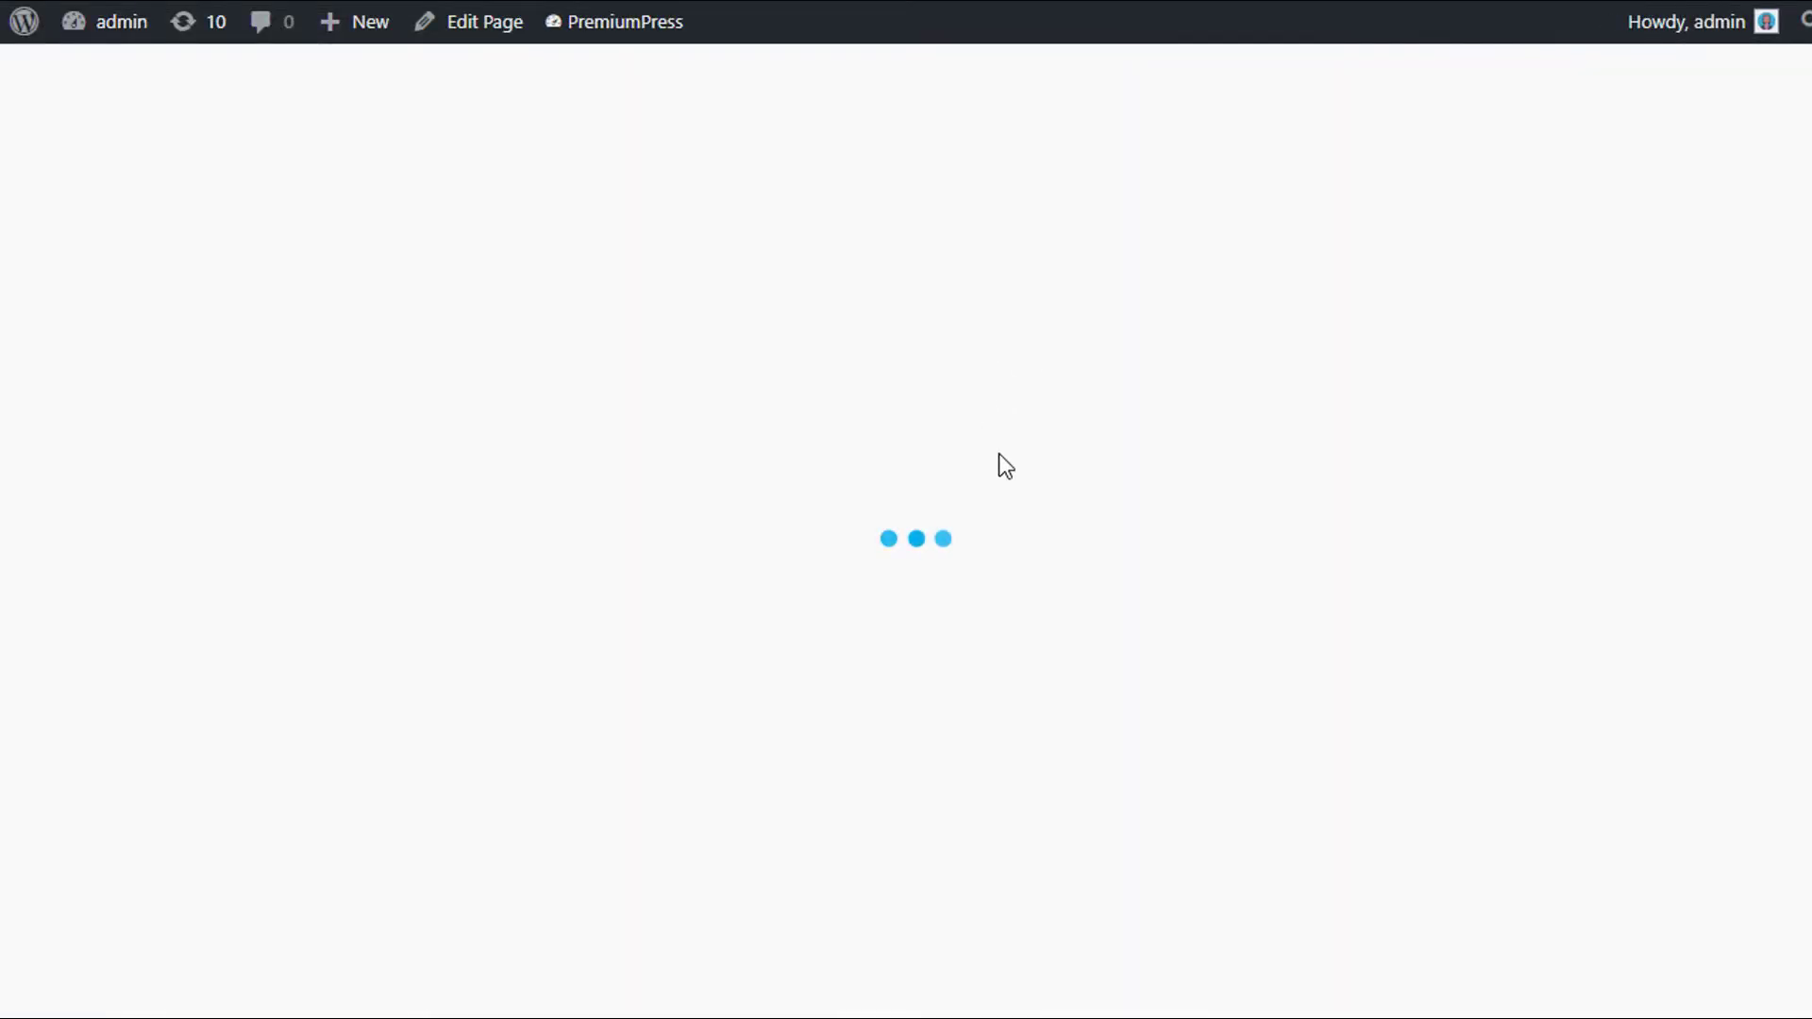
- Check the new 'testing 123' field in the front-end listing form's Details
drag(241, 378, 144, 381)
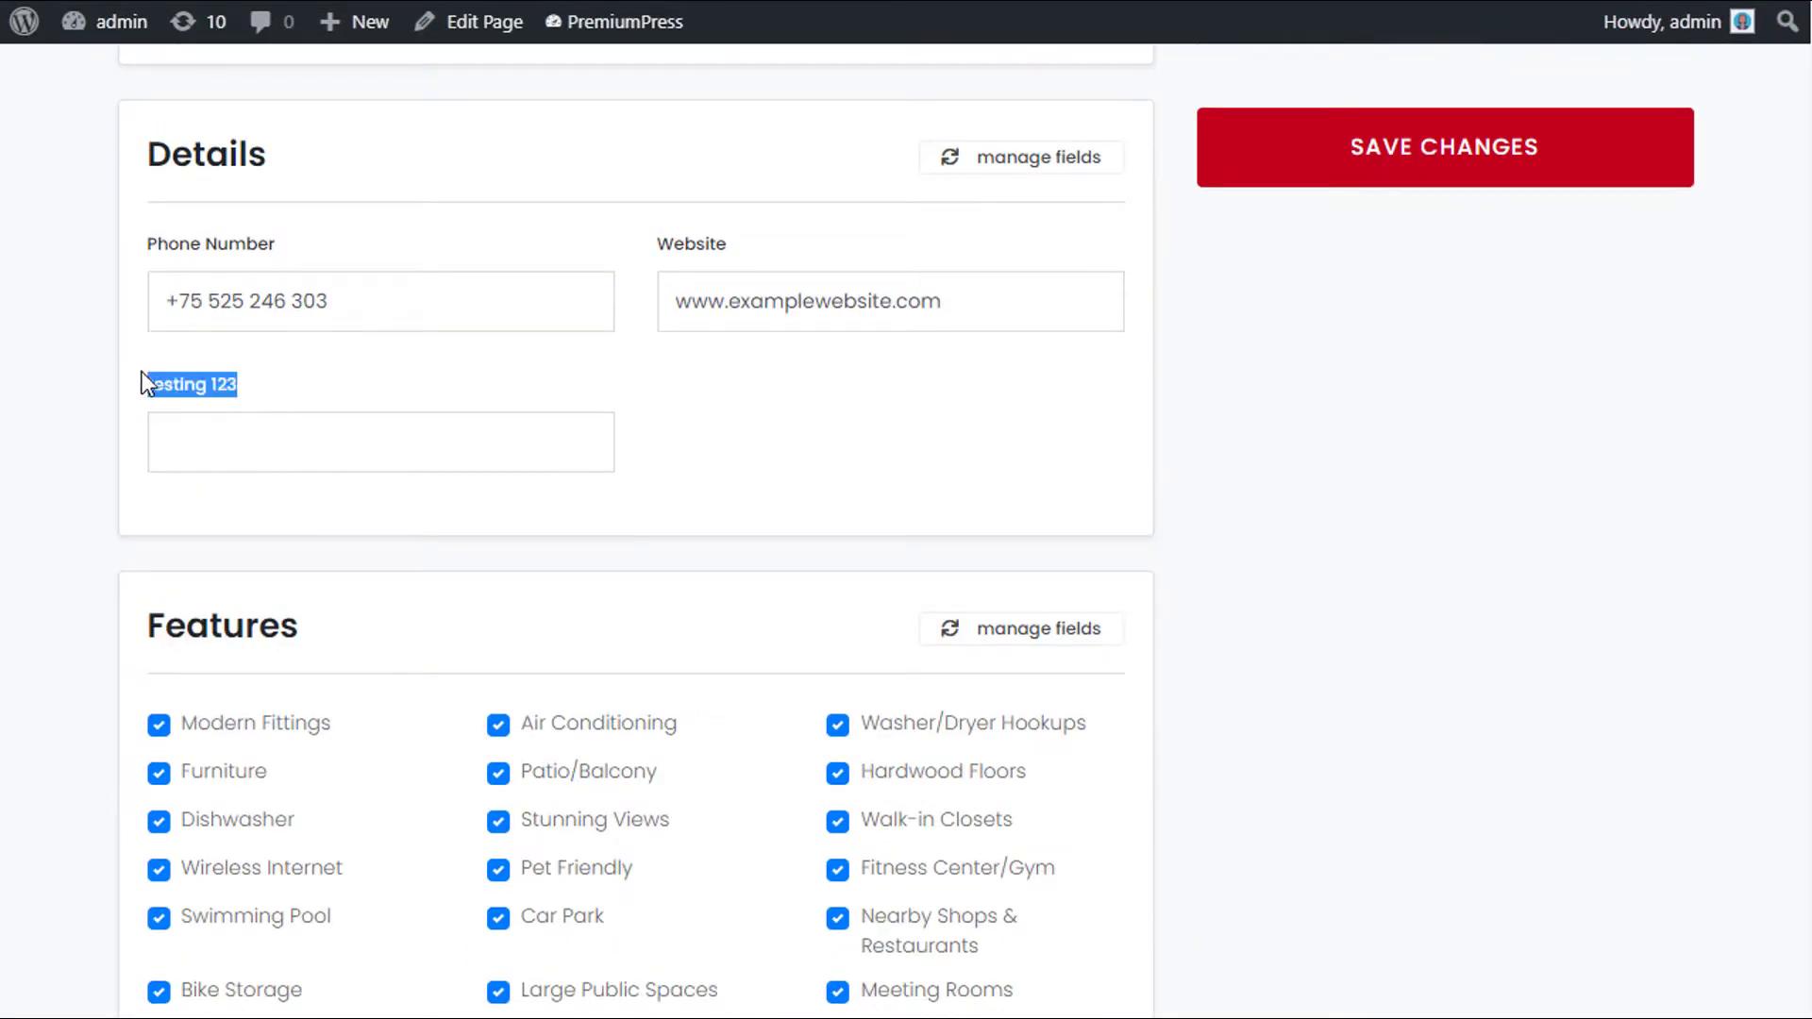
click(226, 444)
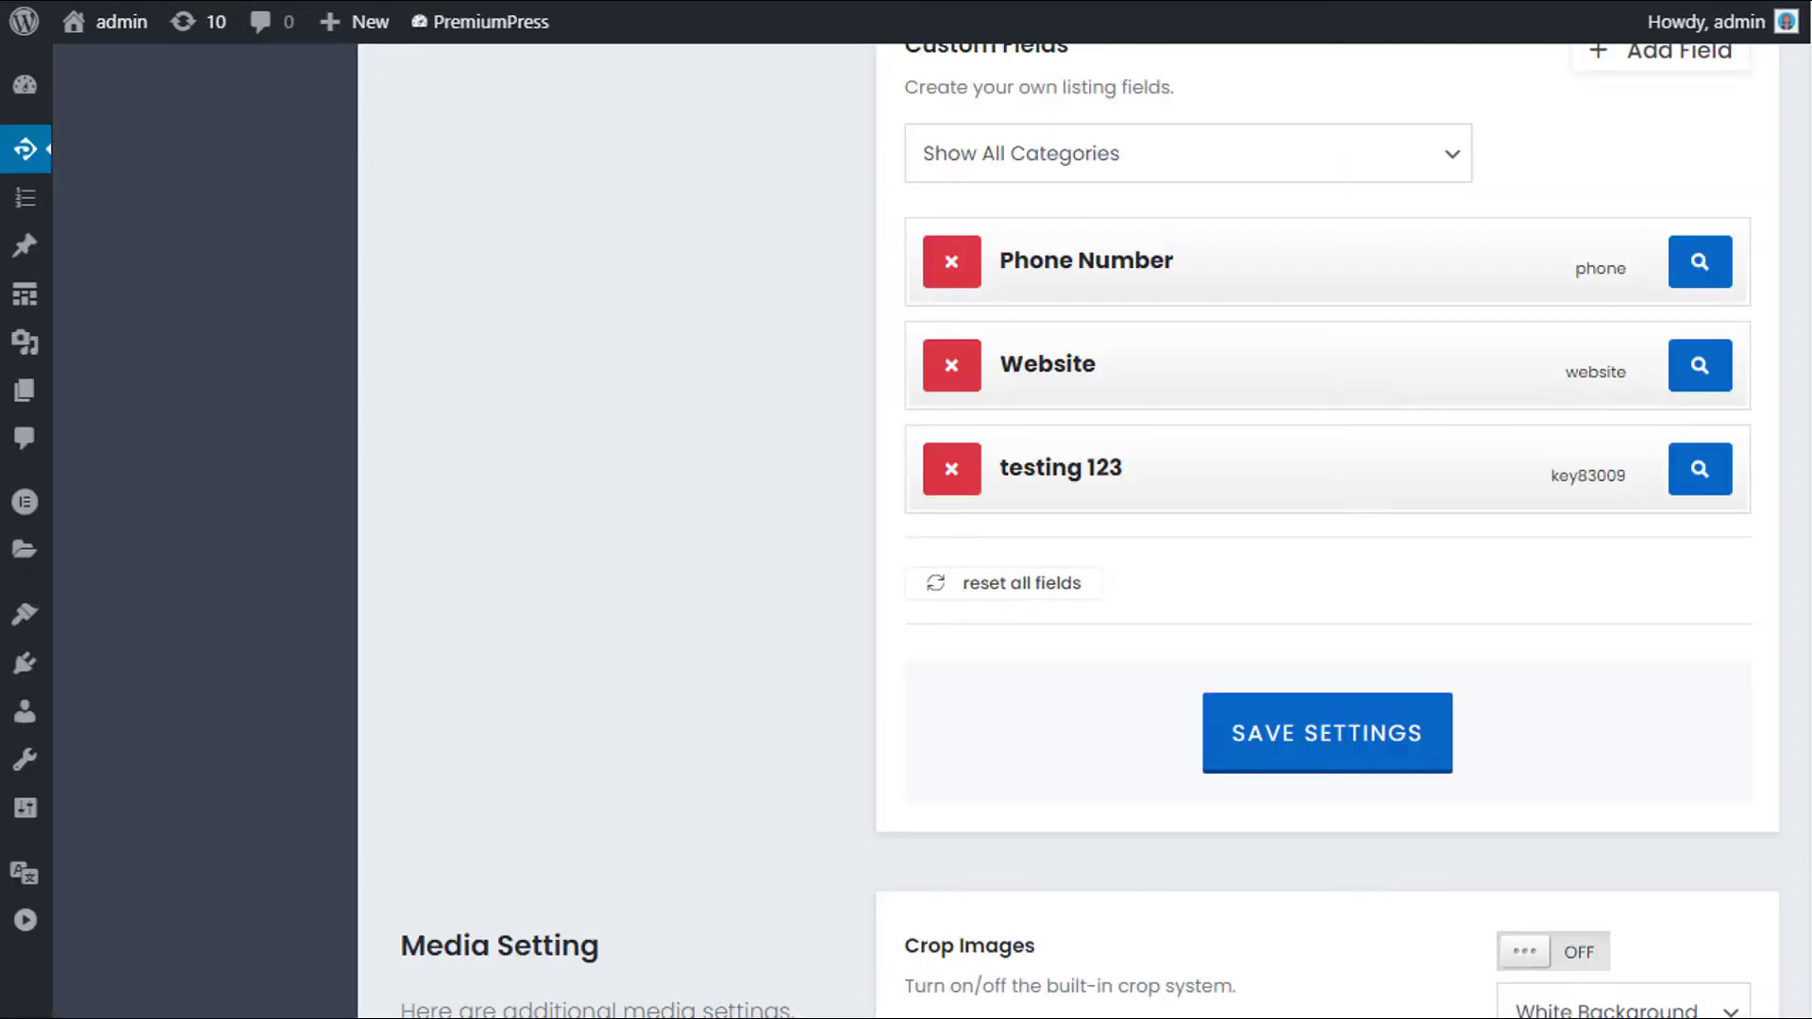
scroll(882, 508, up, 5)
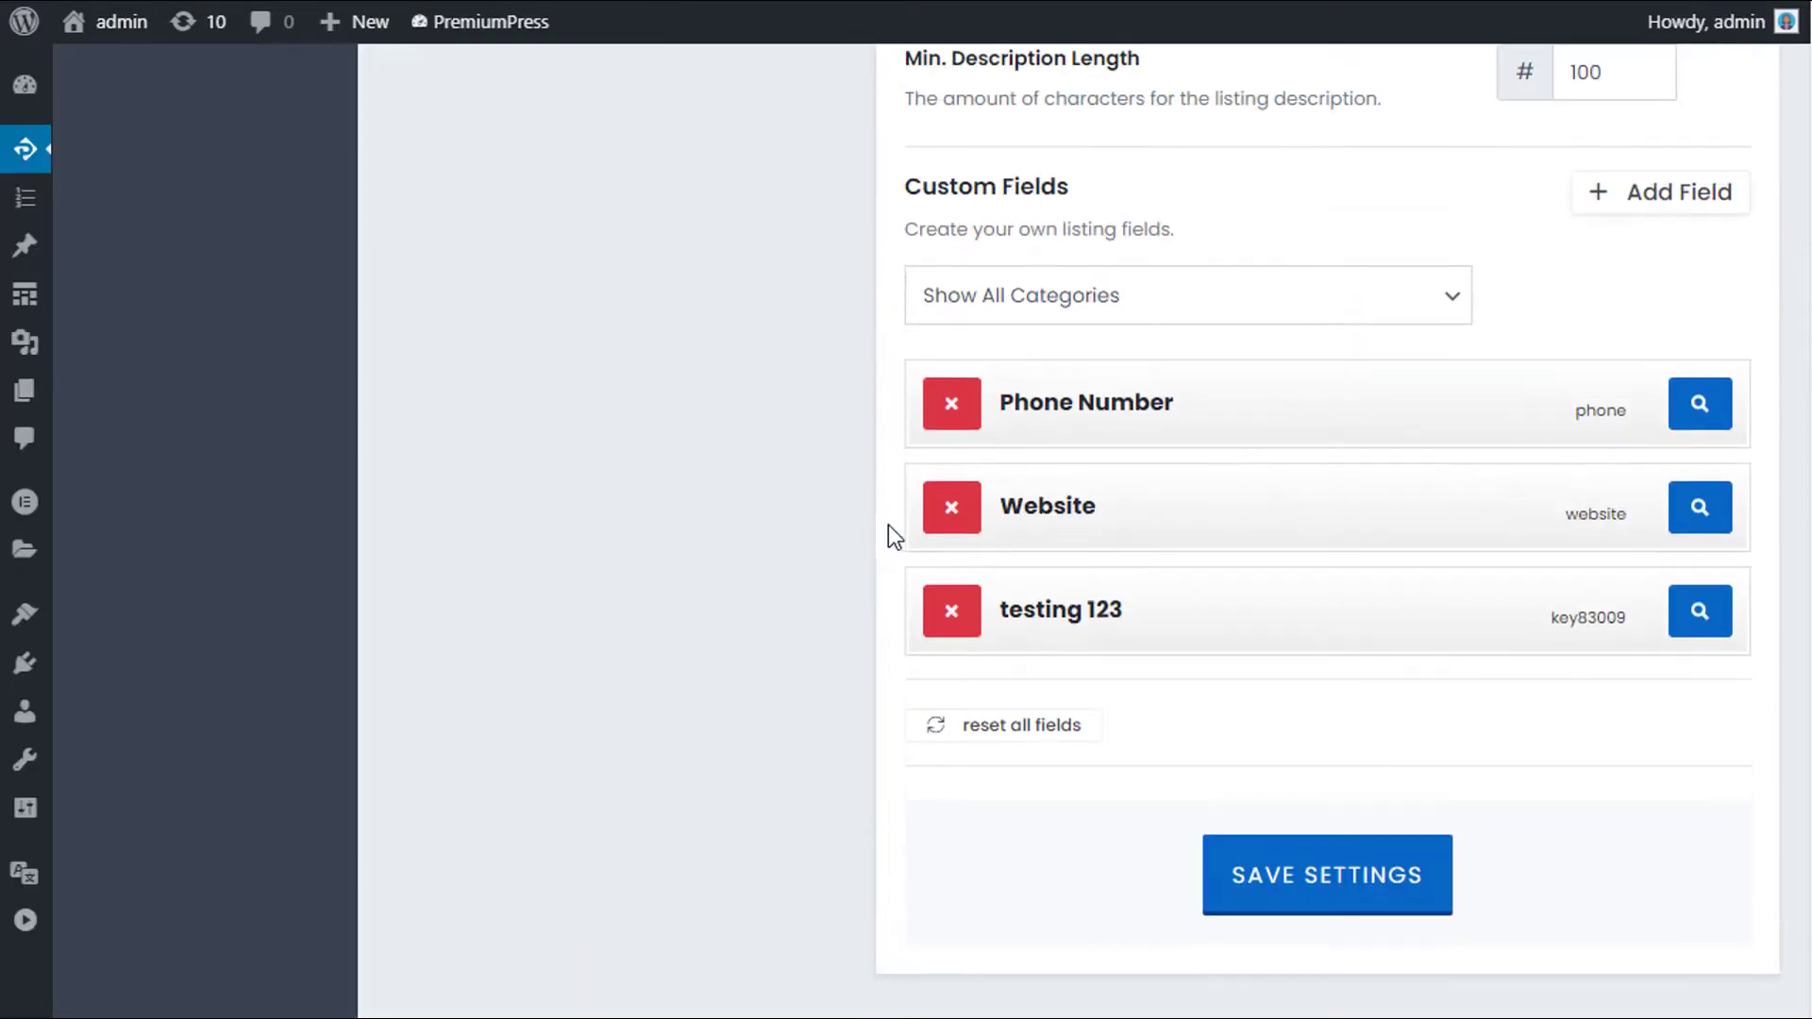
scroll(1419, 770, down, 3)
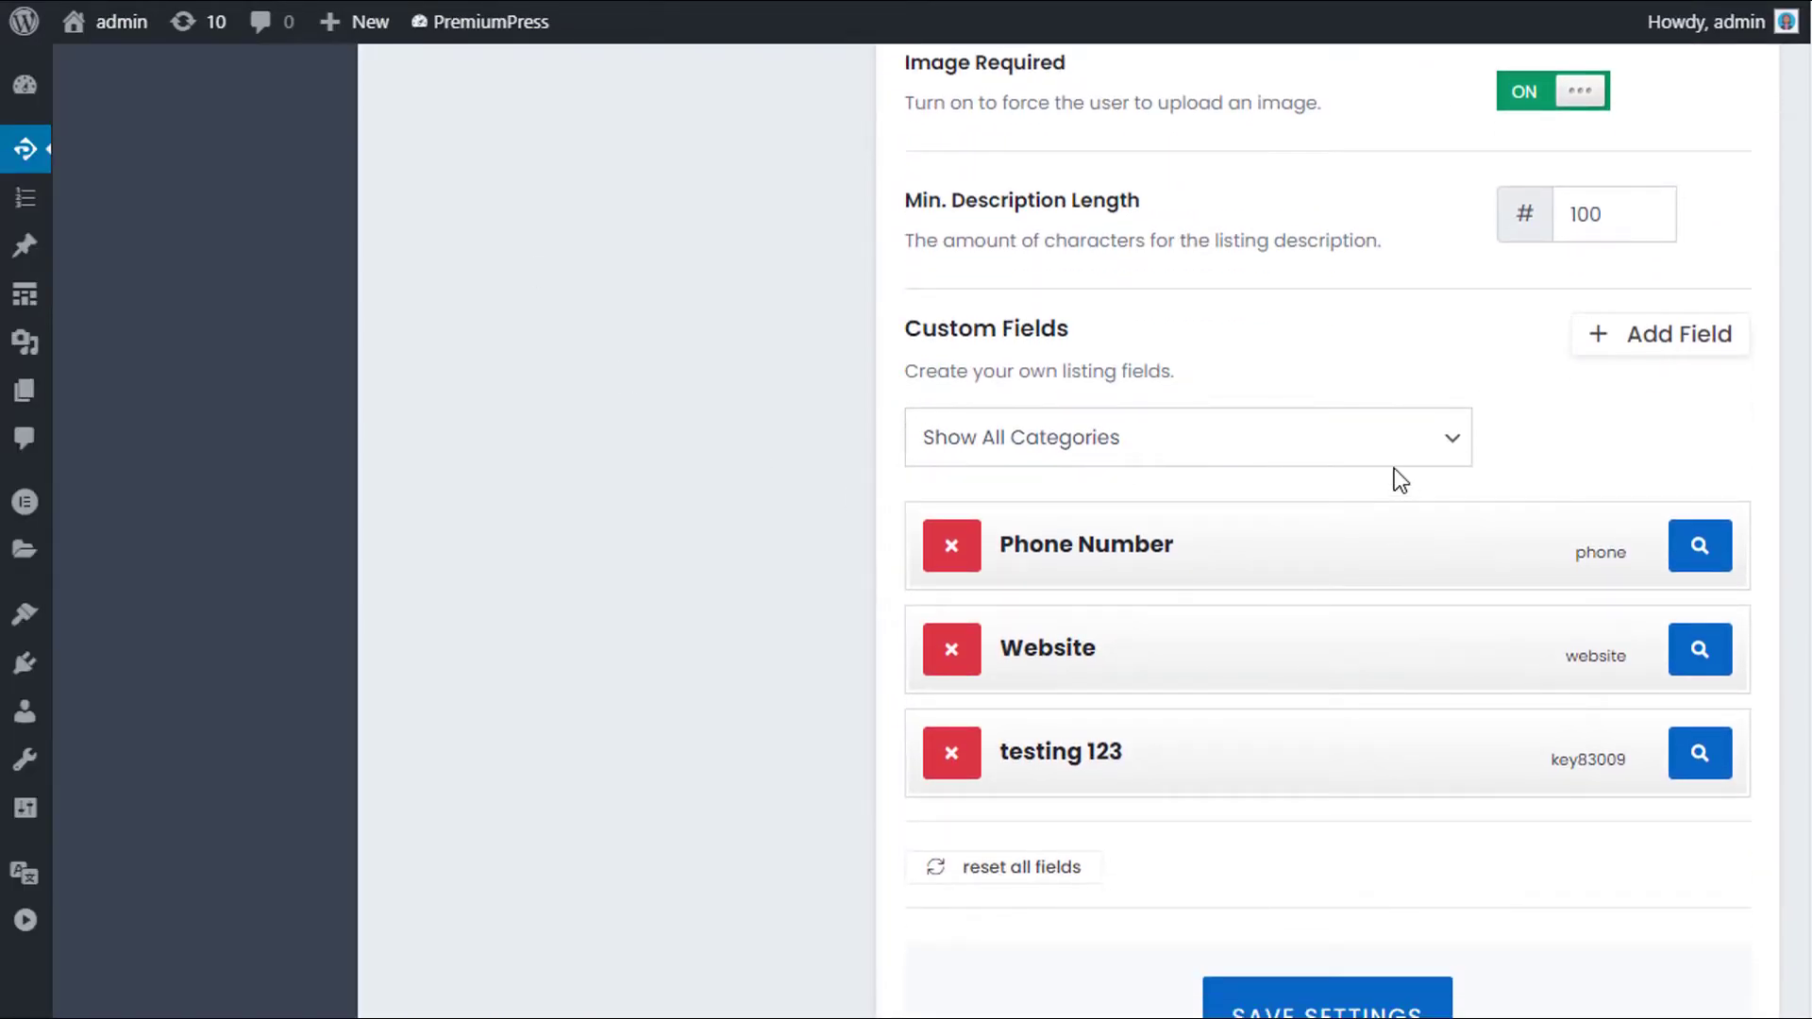
scroll(1366, 564, down, 2)
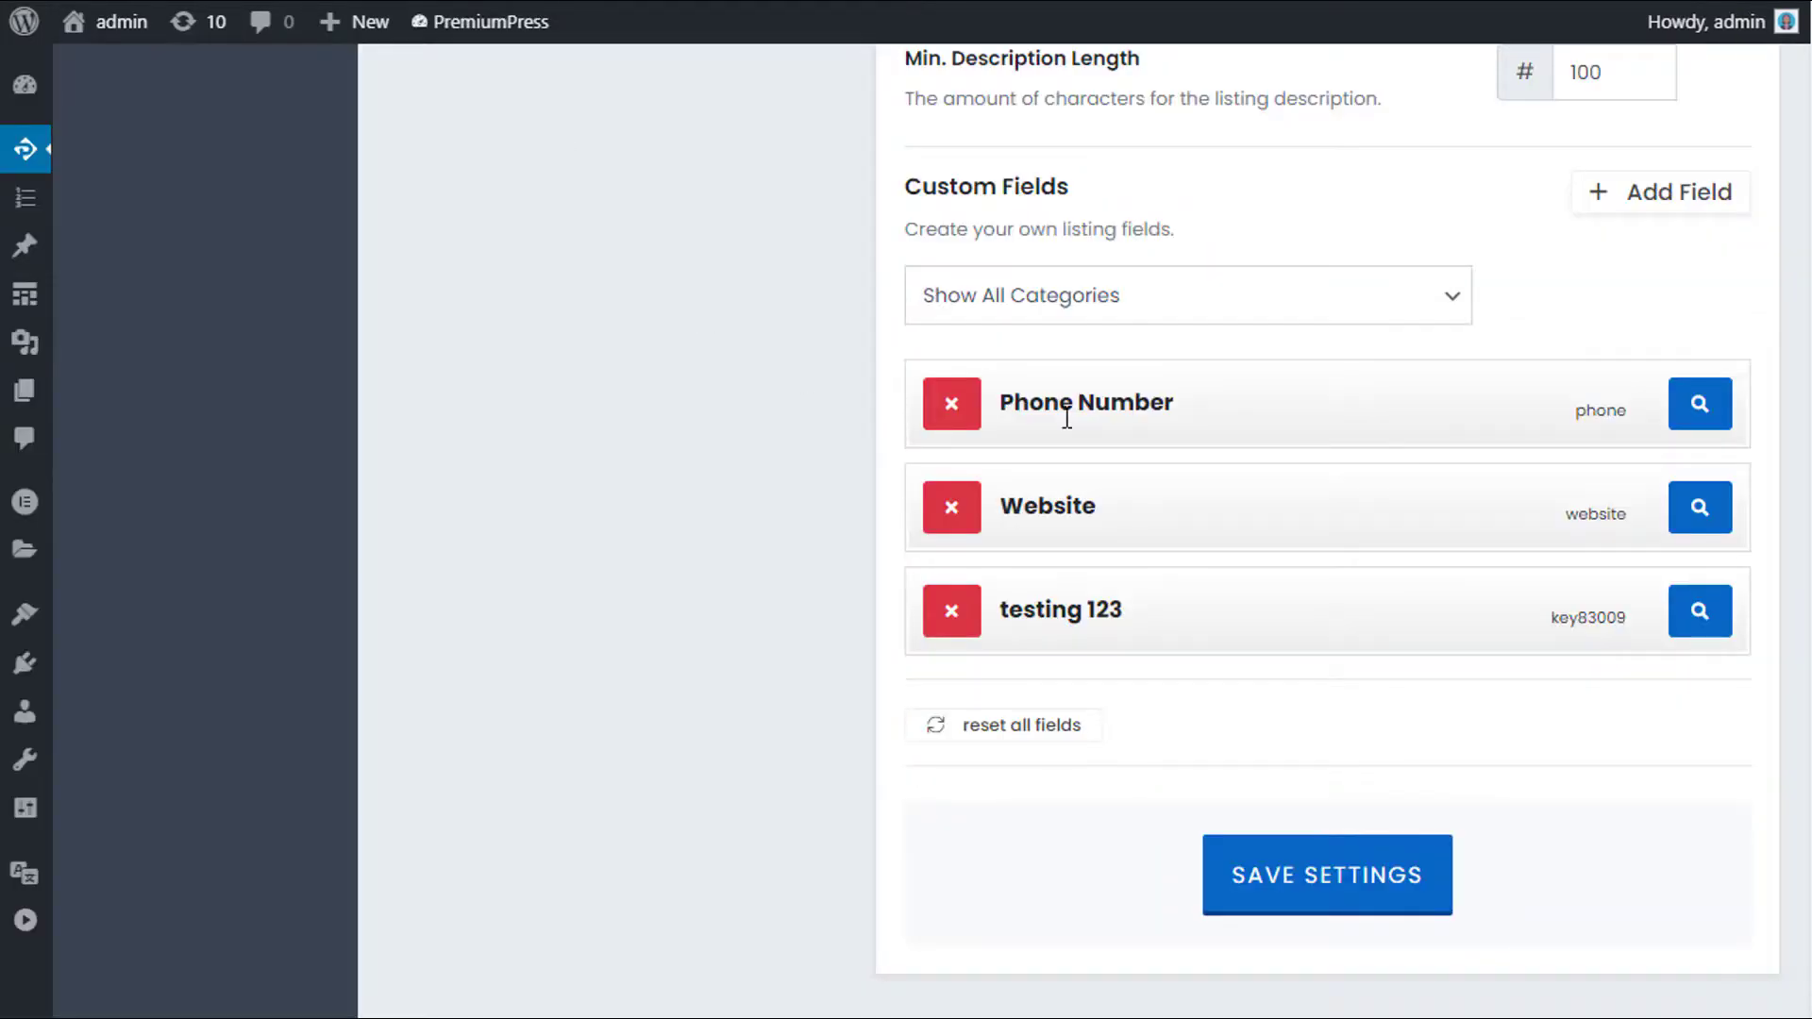
scroll(1064, 418, up, 6)
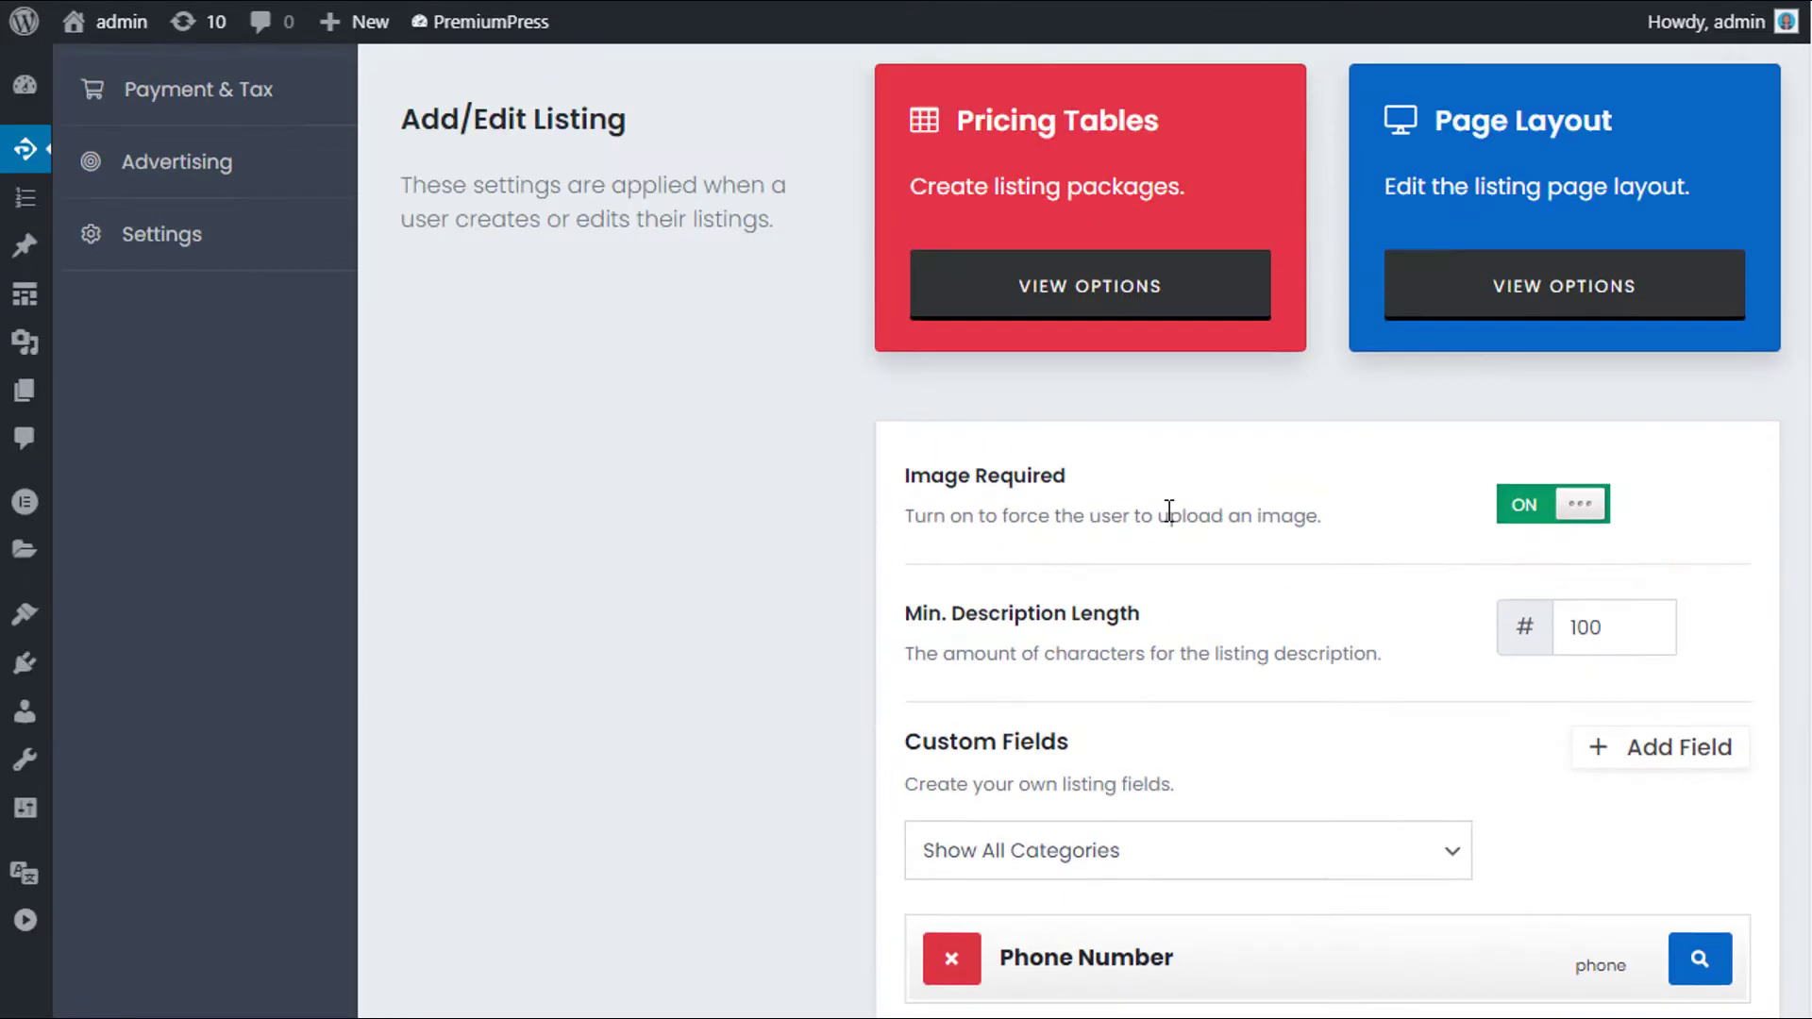
scroll(1170, 511, down, 5)
scroll(1175, 497, down, 8)
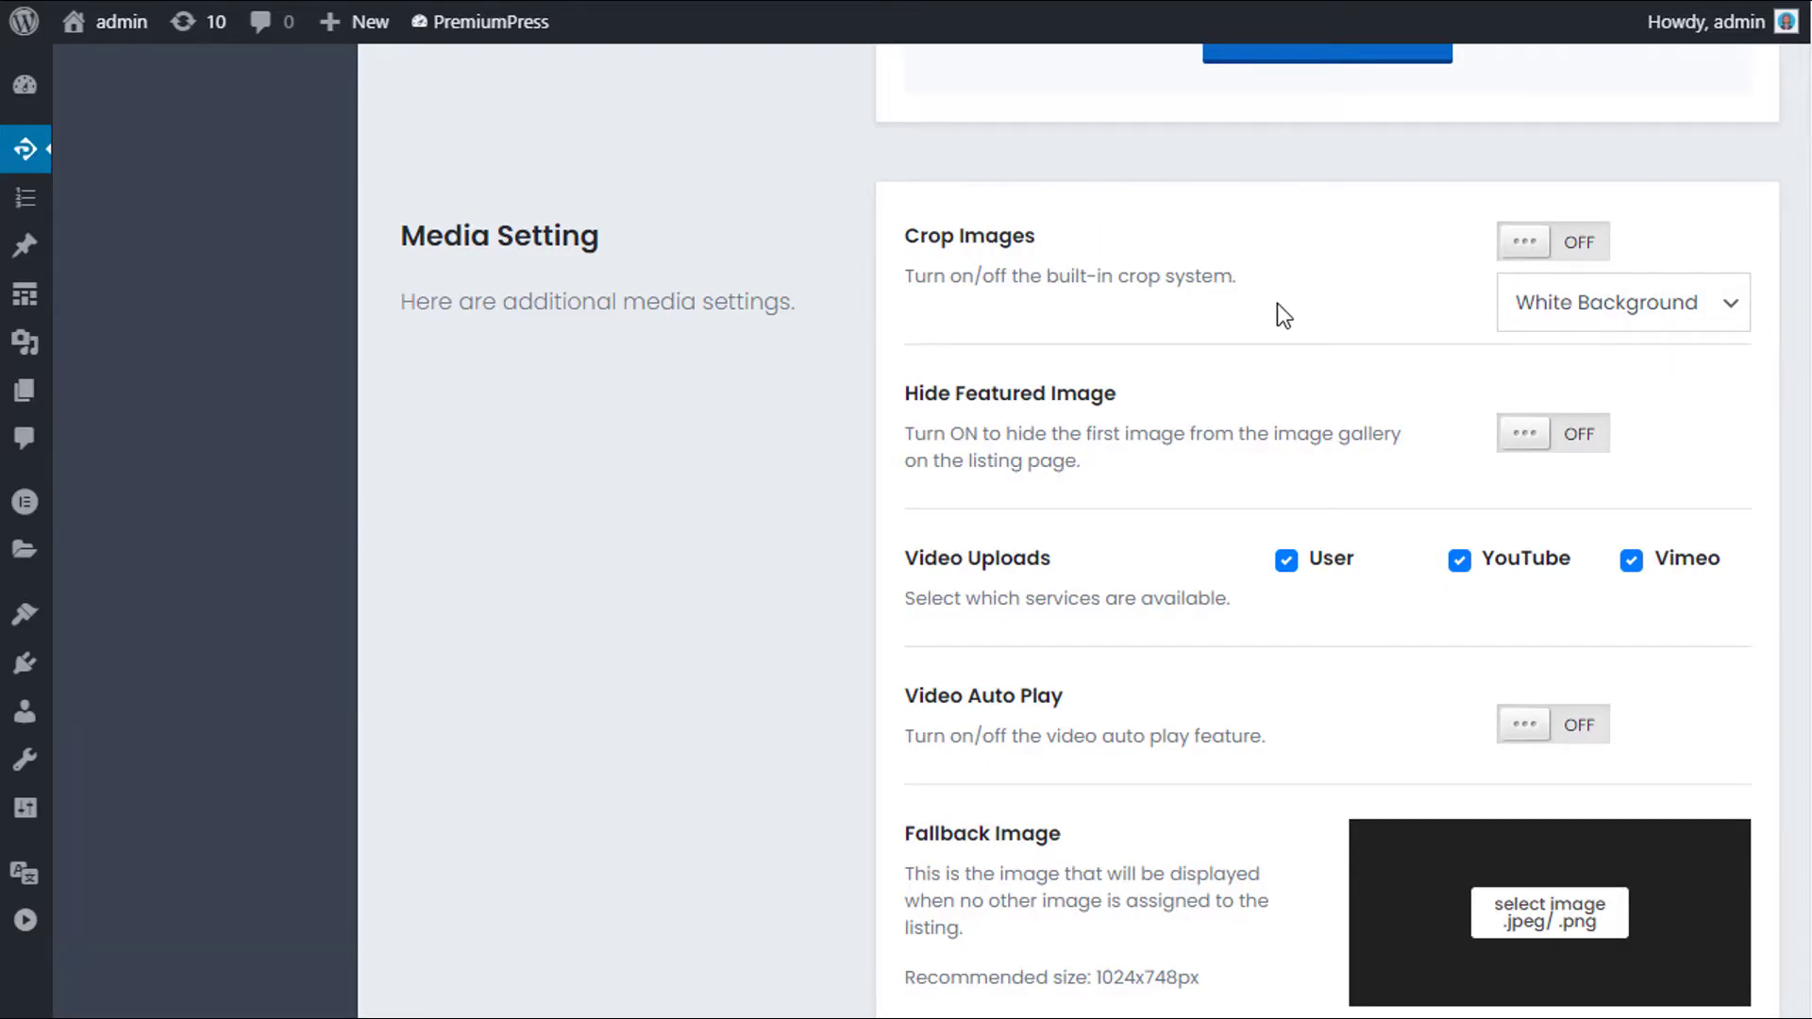
scroll(1340, 405, up, 2)
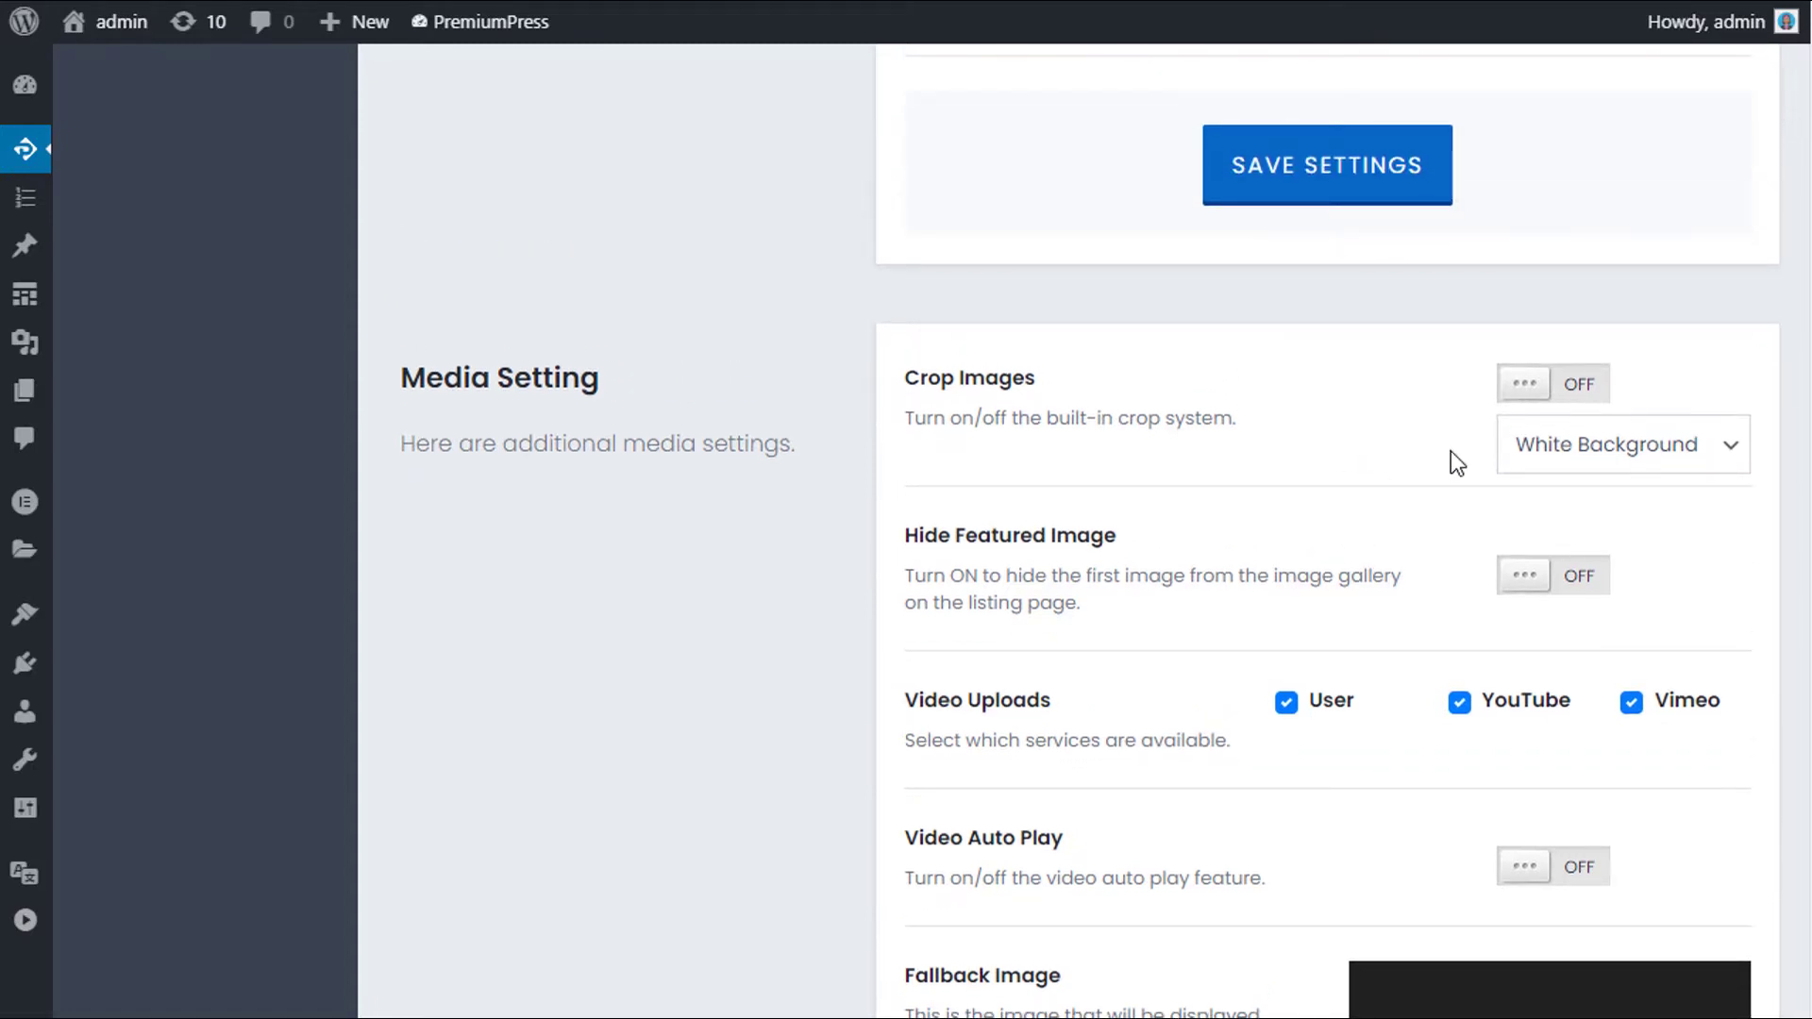
scroll(1093, 437, down, 2)
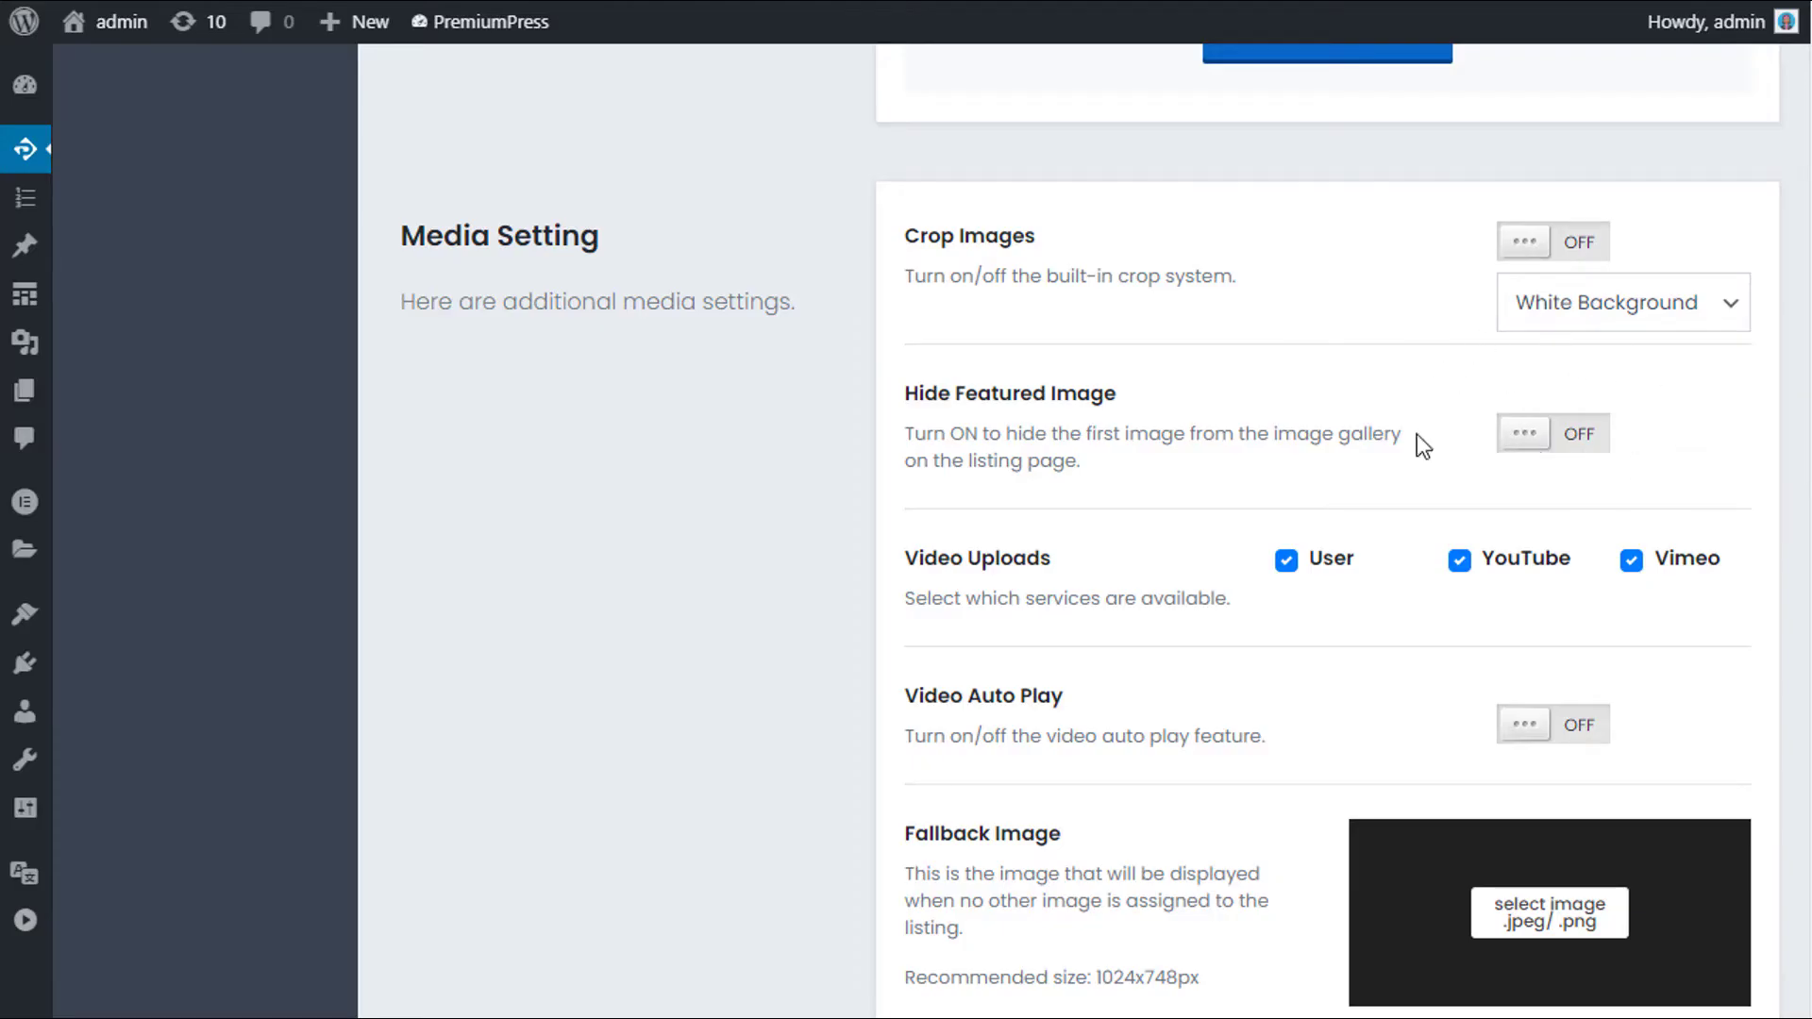
scroll(1417, 434, down, 2)
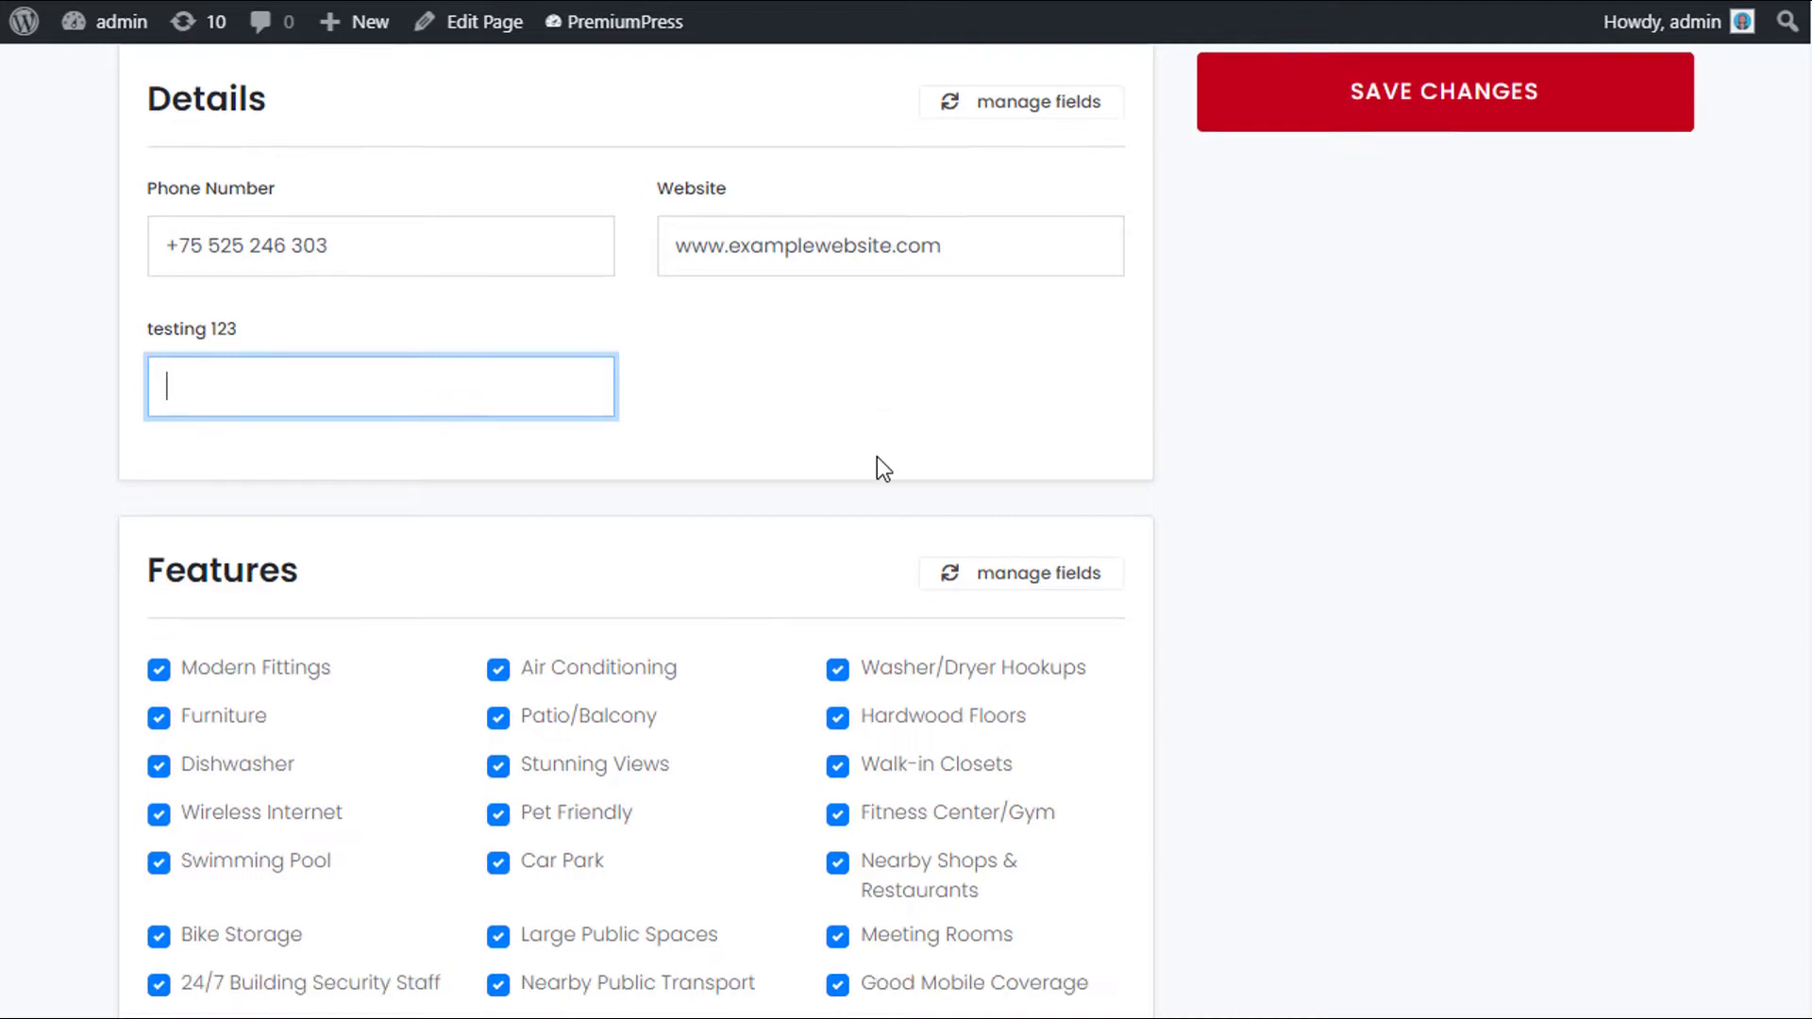
scroll(877, 462, down, 20)
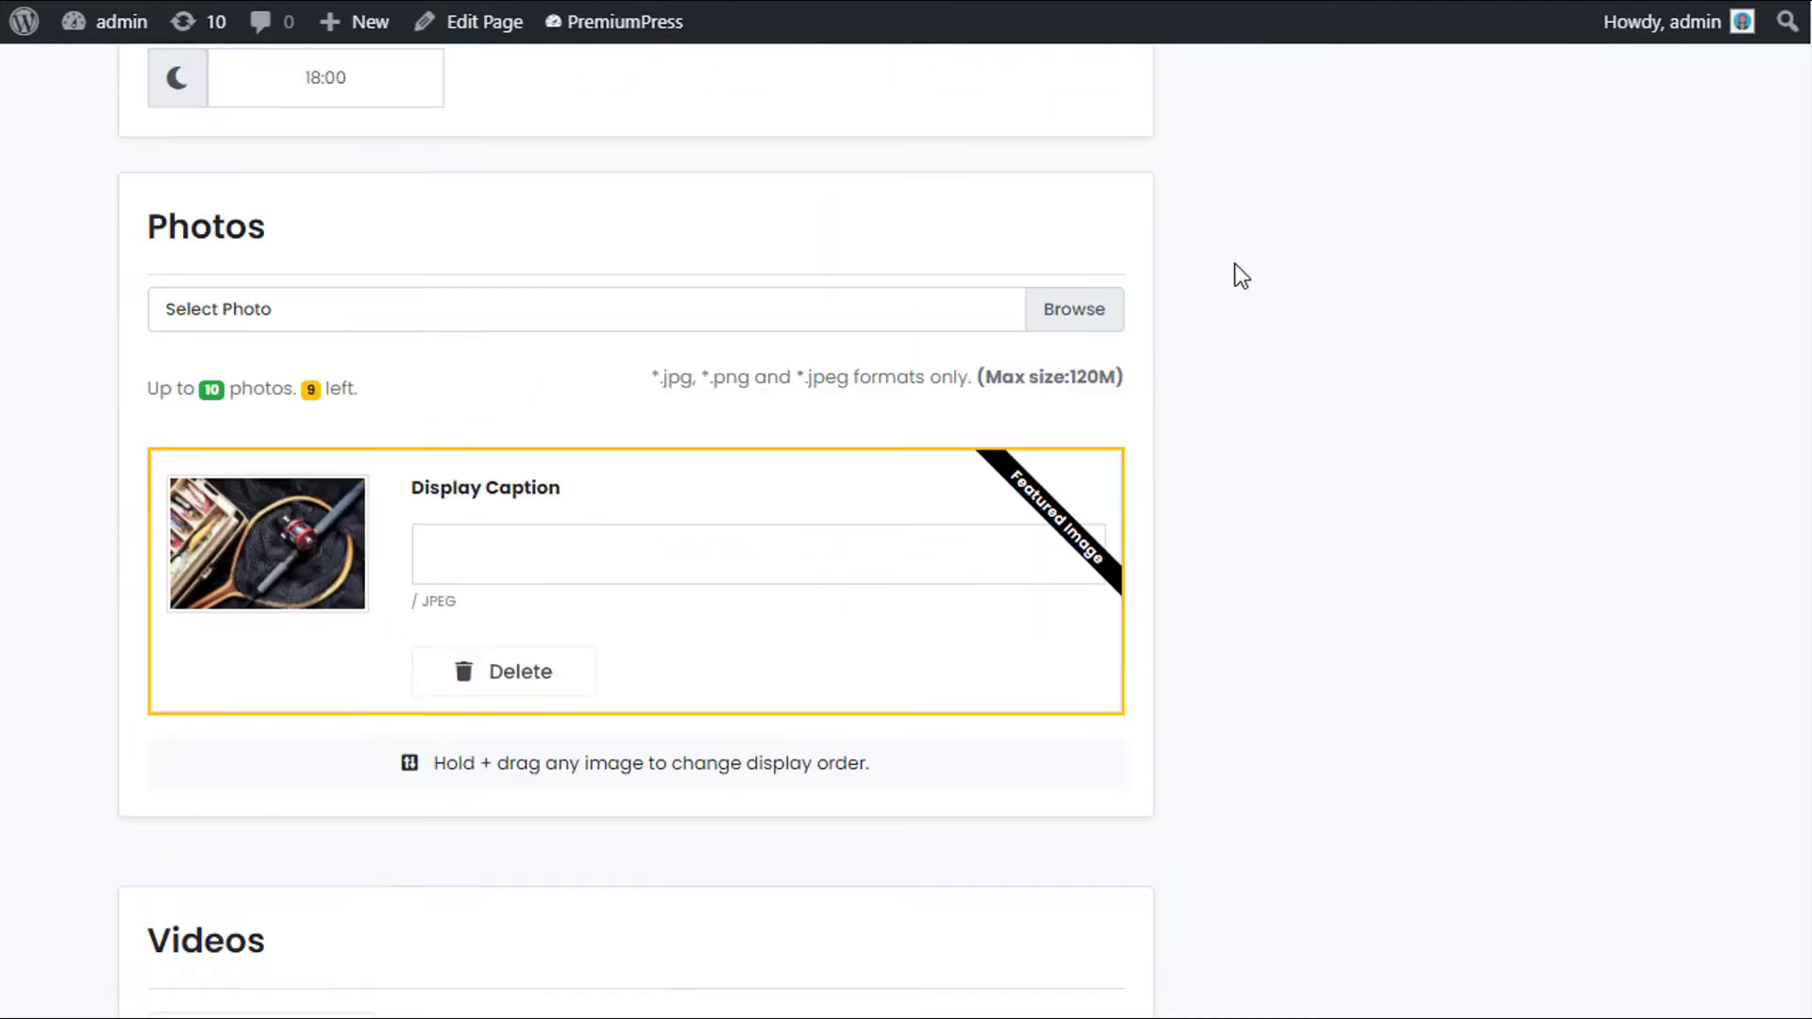
scroll(1229, 269, down, 8)
scroll(1226, 272, up, 1)
scroll(362, 292, down, 2)
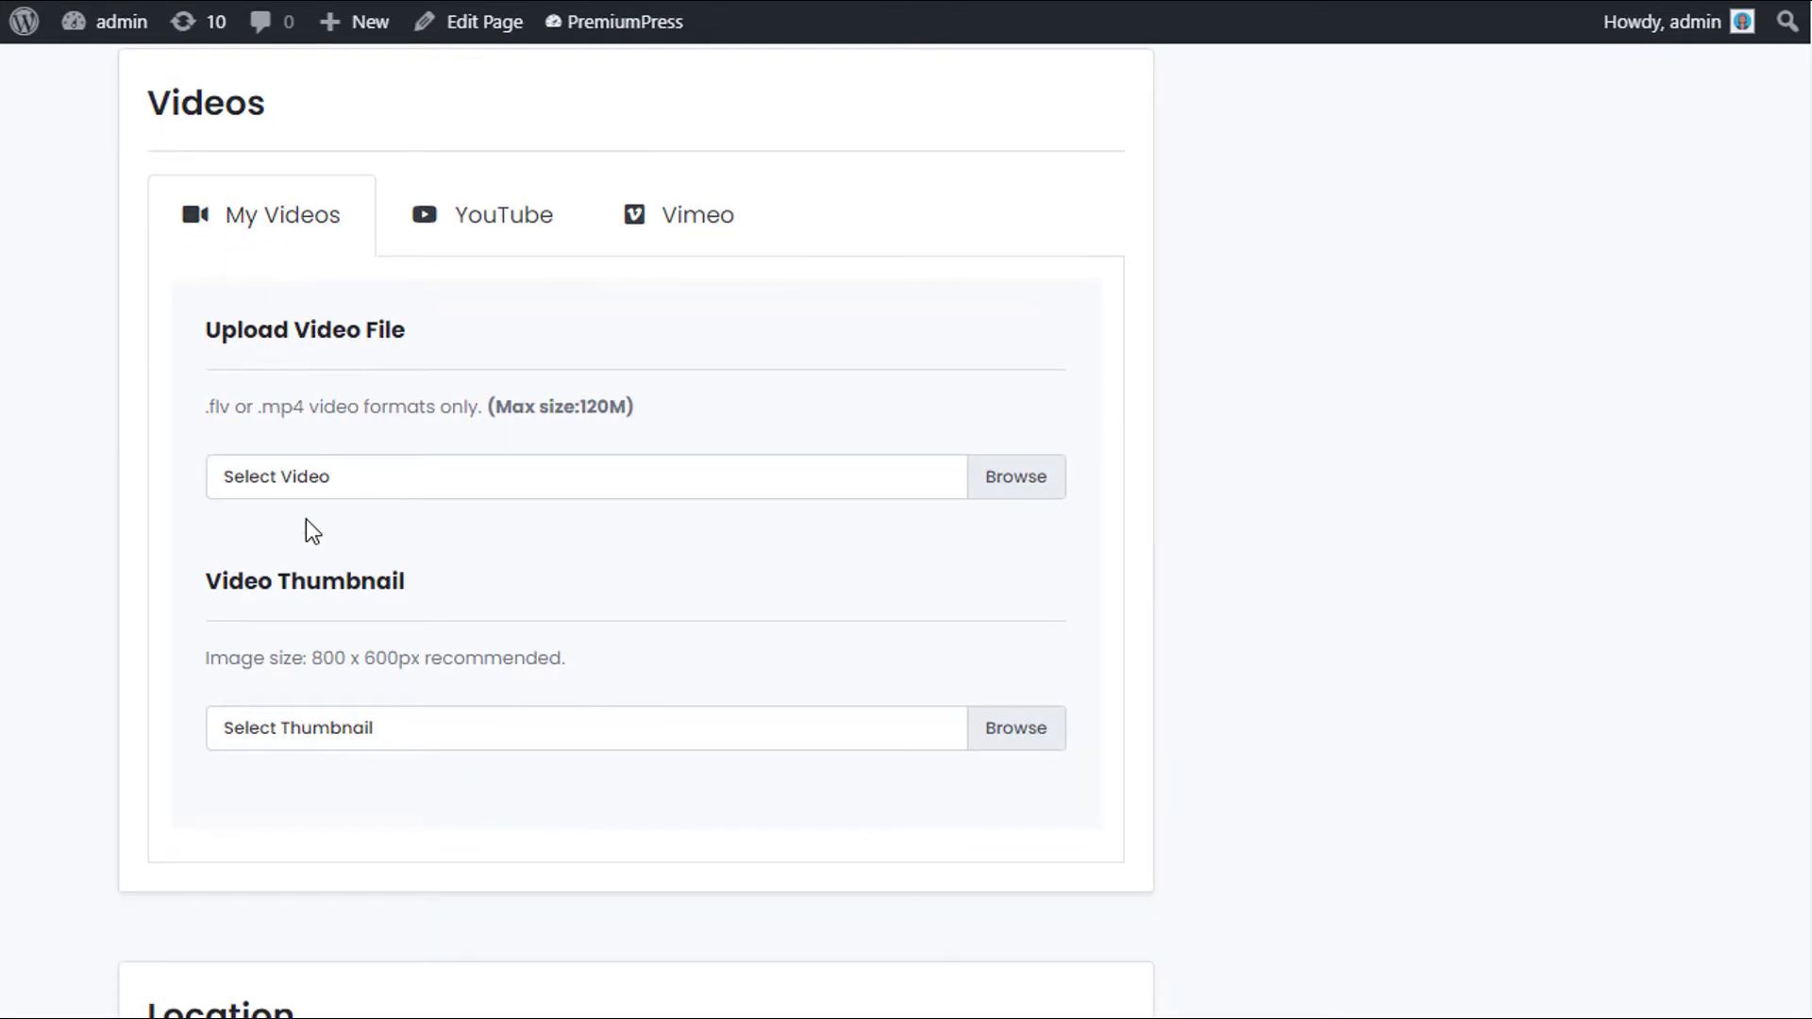
click(480, 240)
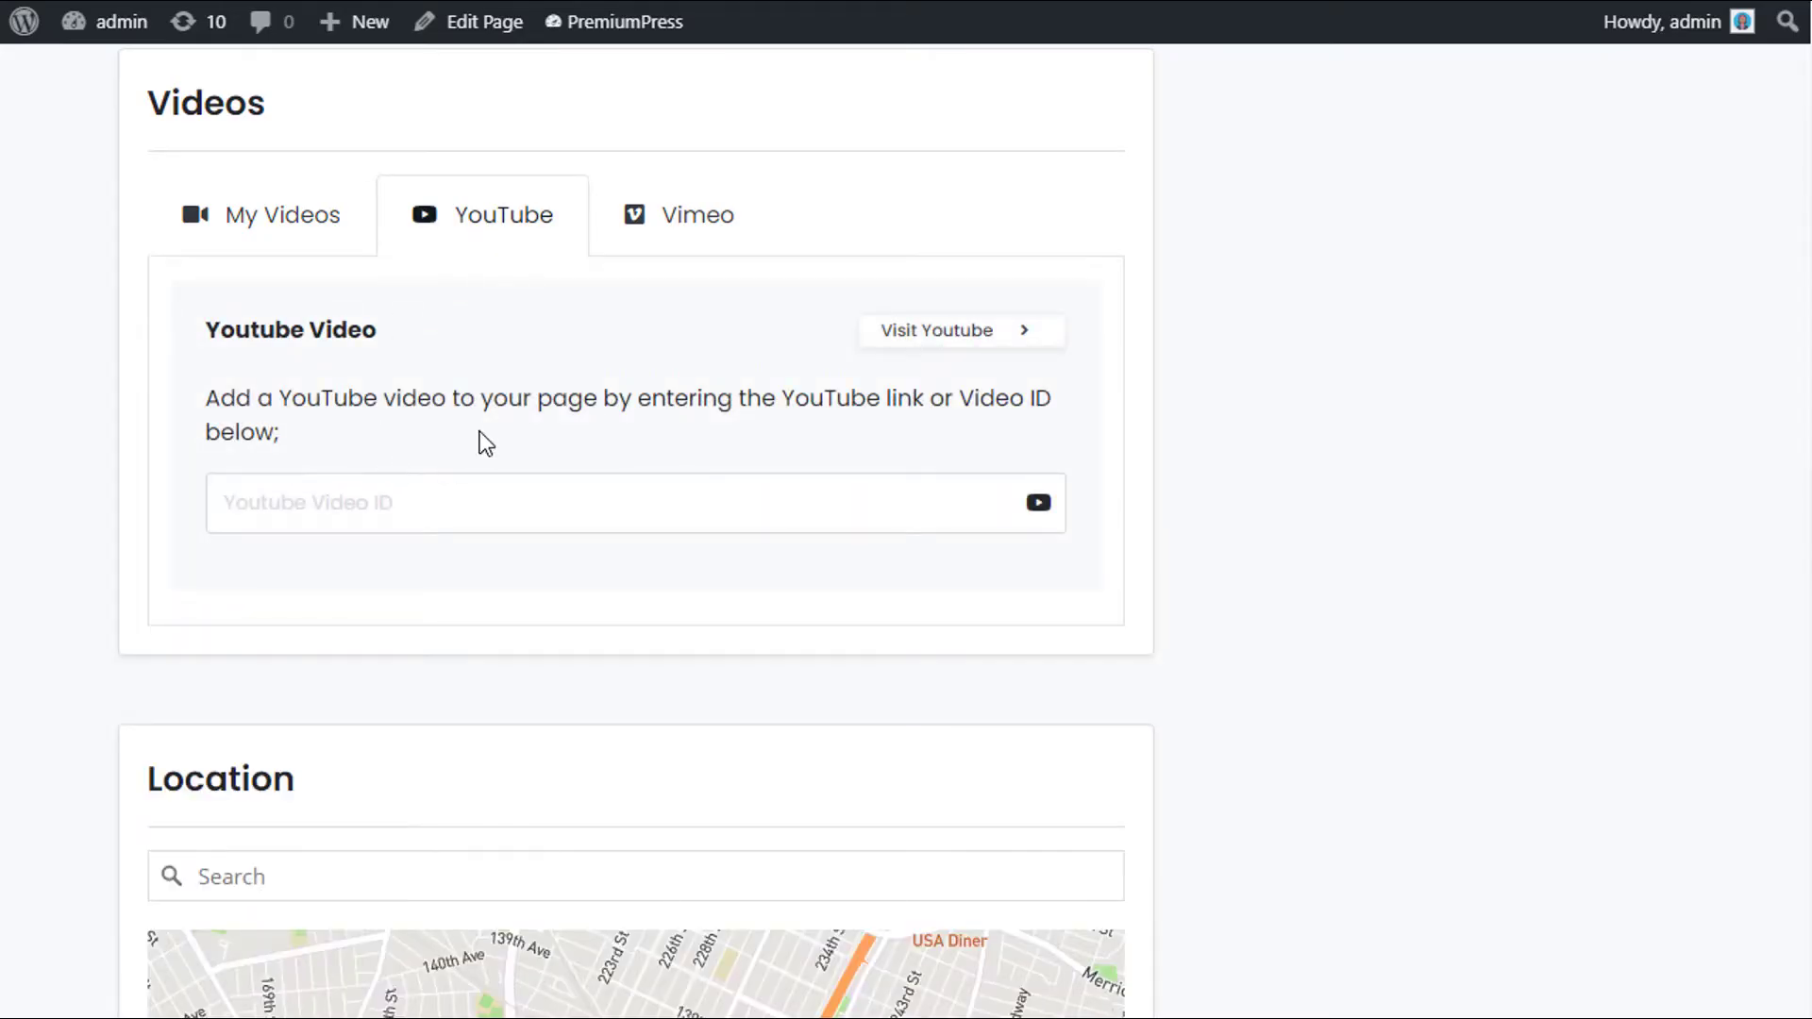
click(671, 227)
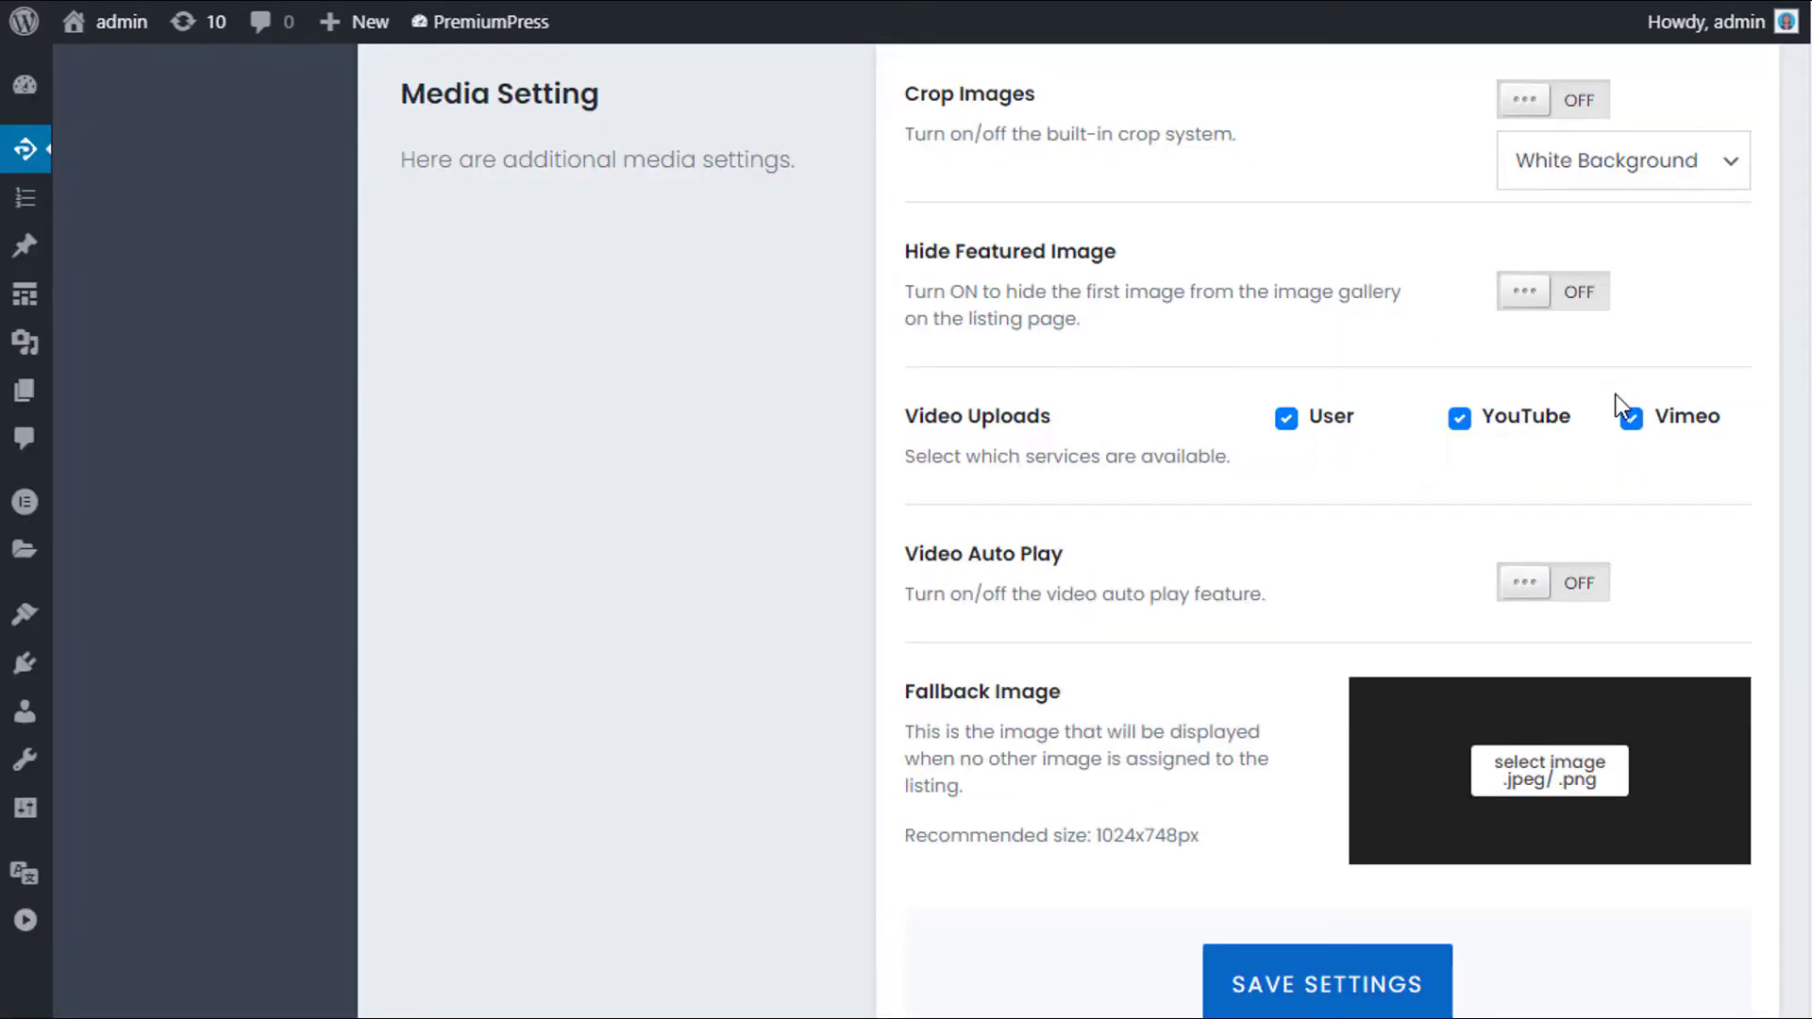
scroll(1282, 481, up, 2)
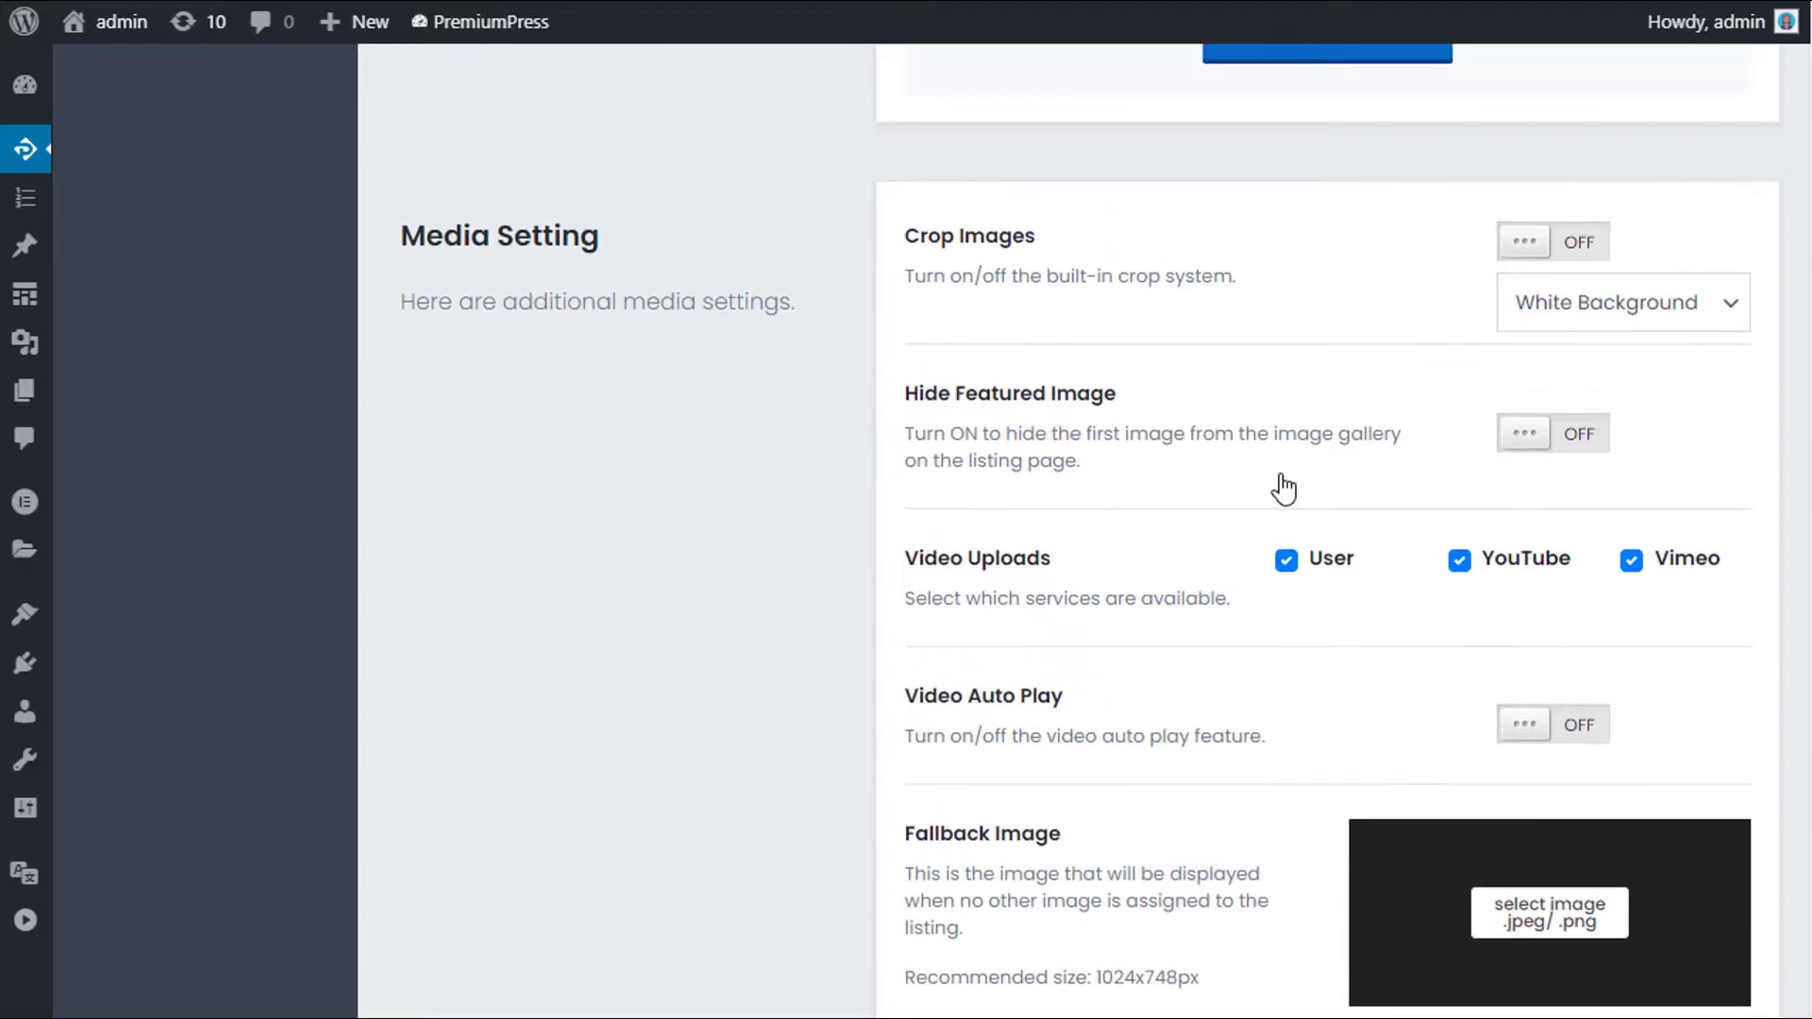
scroll(1278, 404, down, 4)
scroll(1548, 291, up, 2)
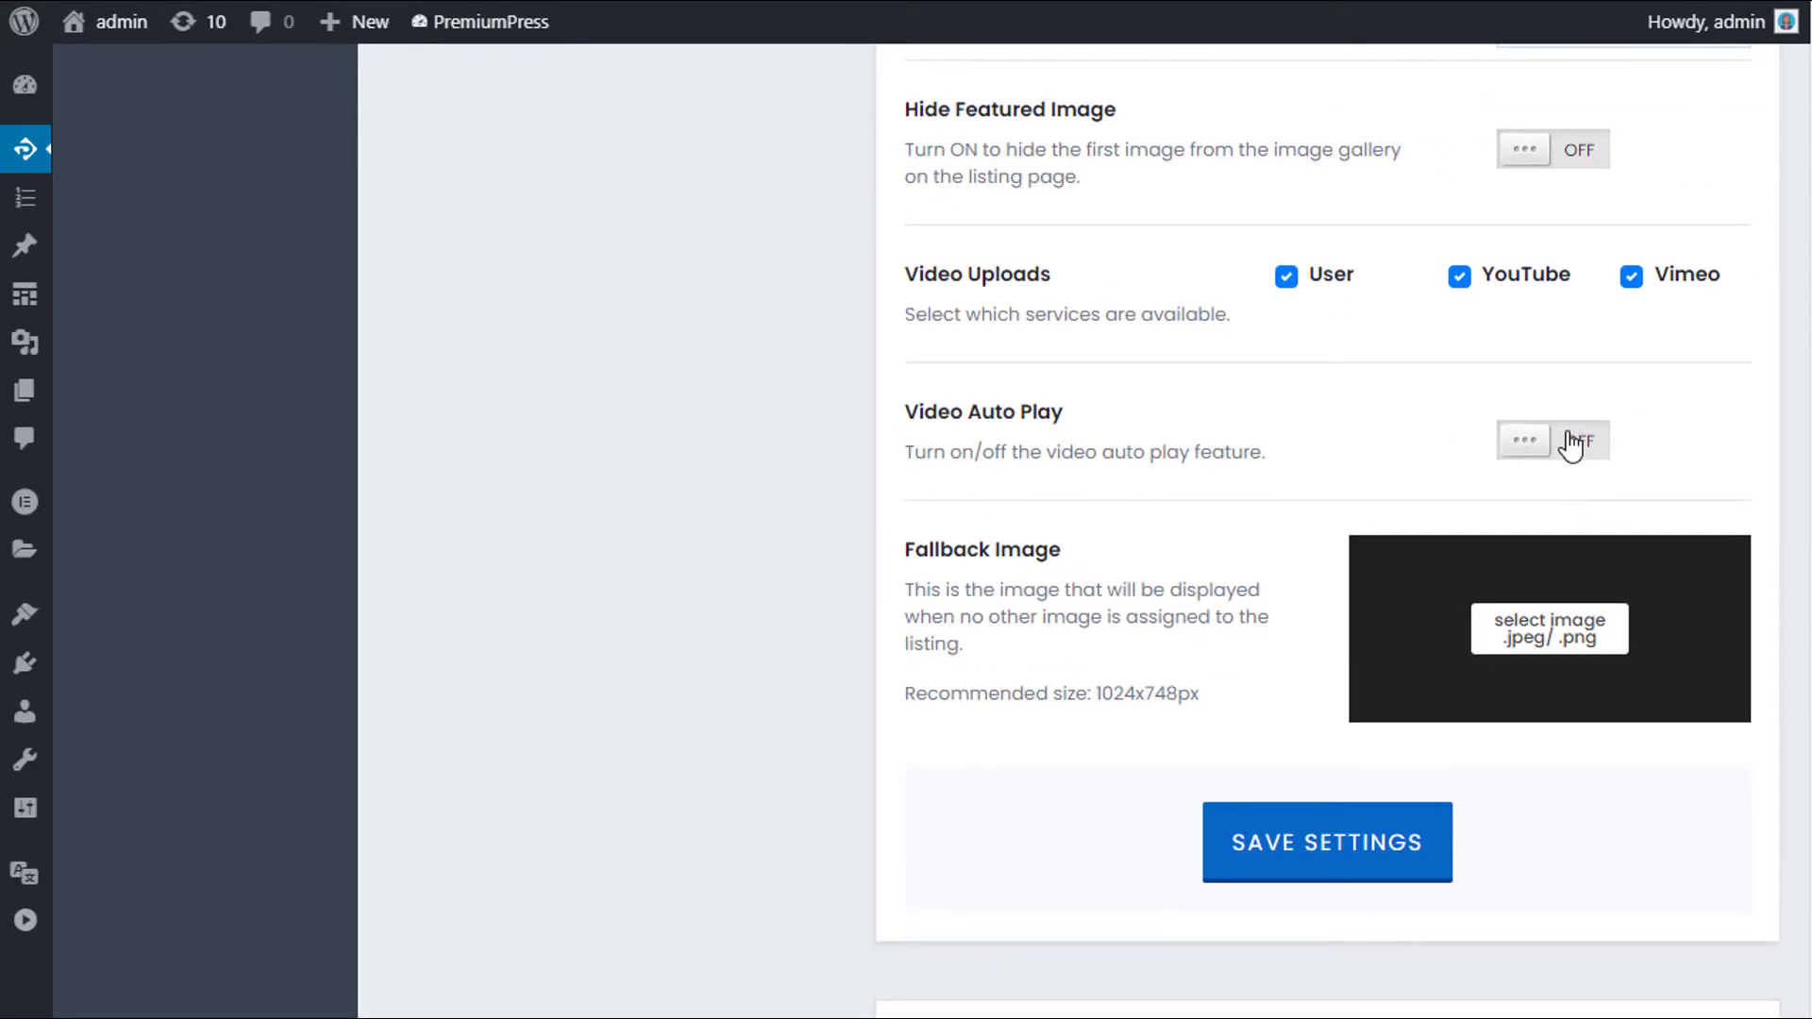
scroll(1237, 392, down, 1)
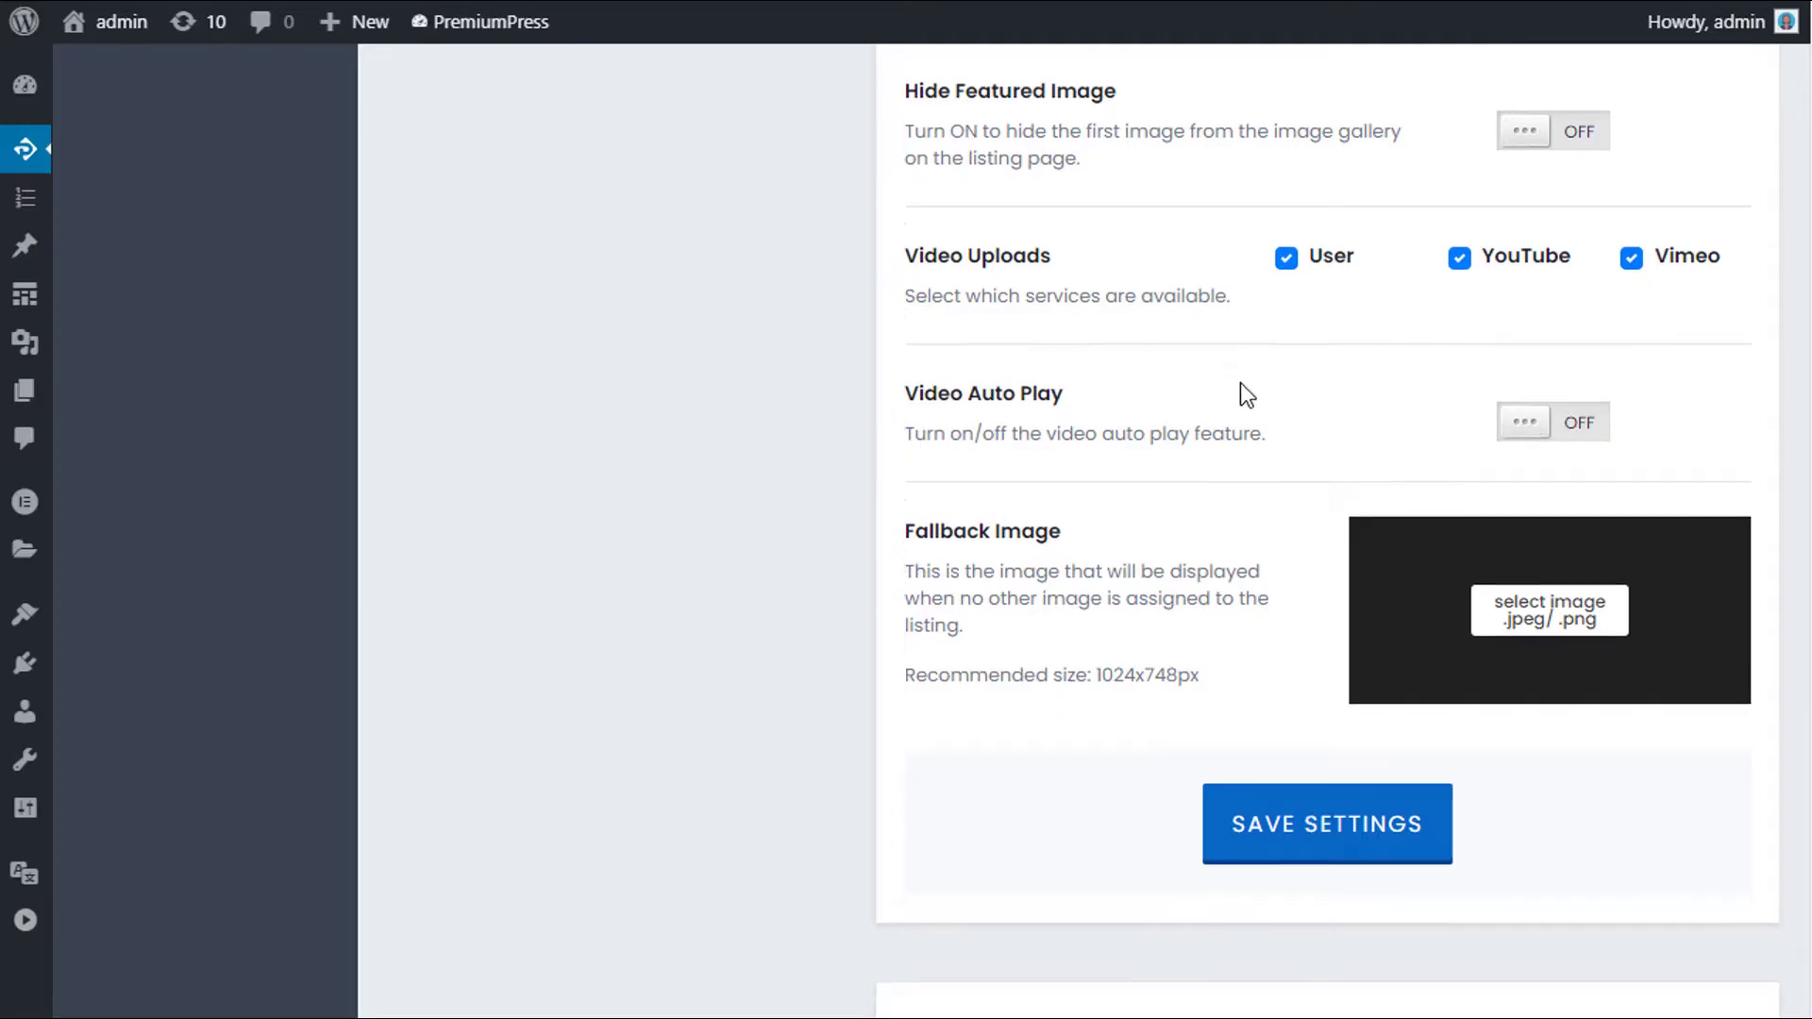
scroll(1104, 568, up, 1)
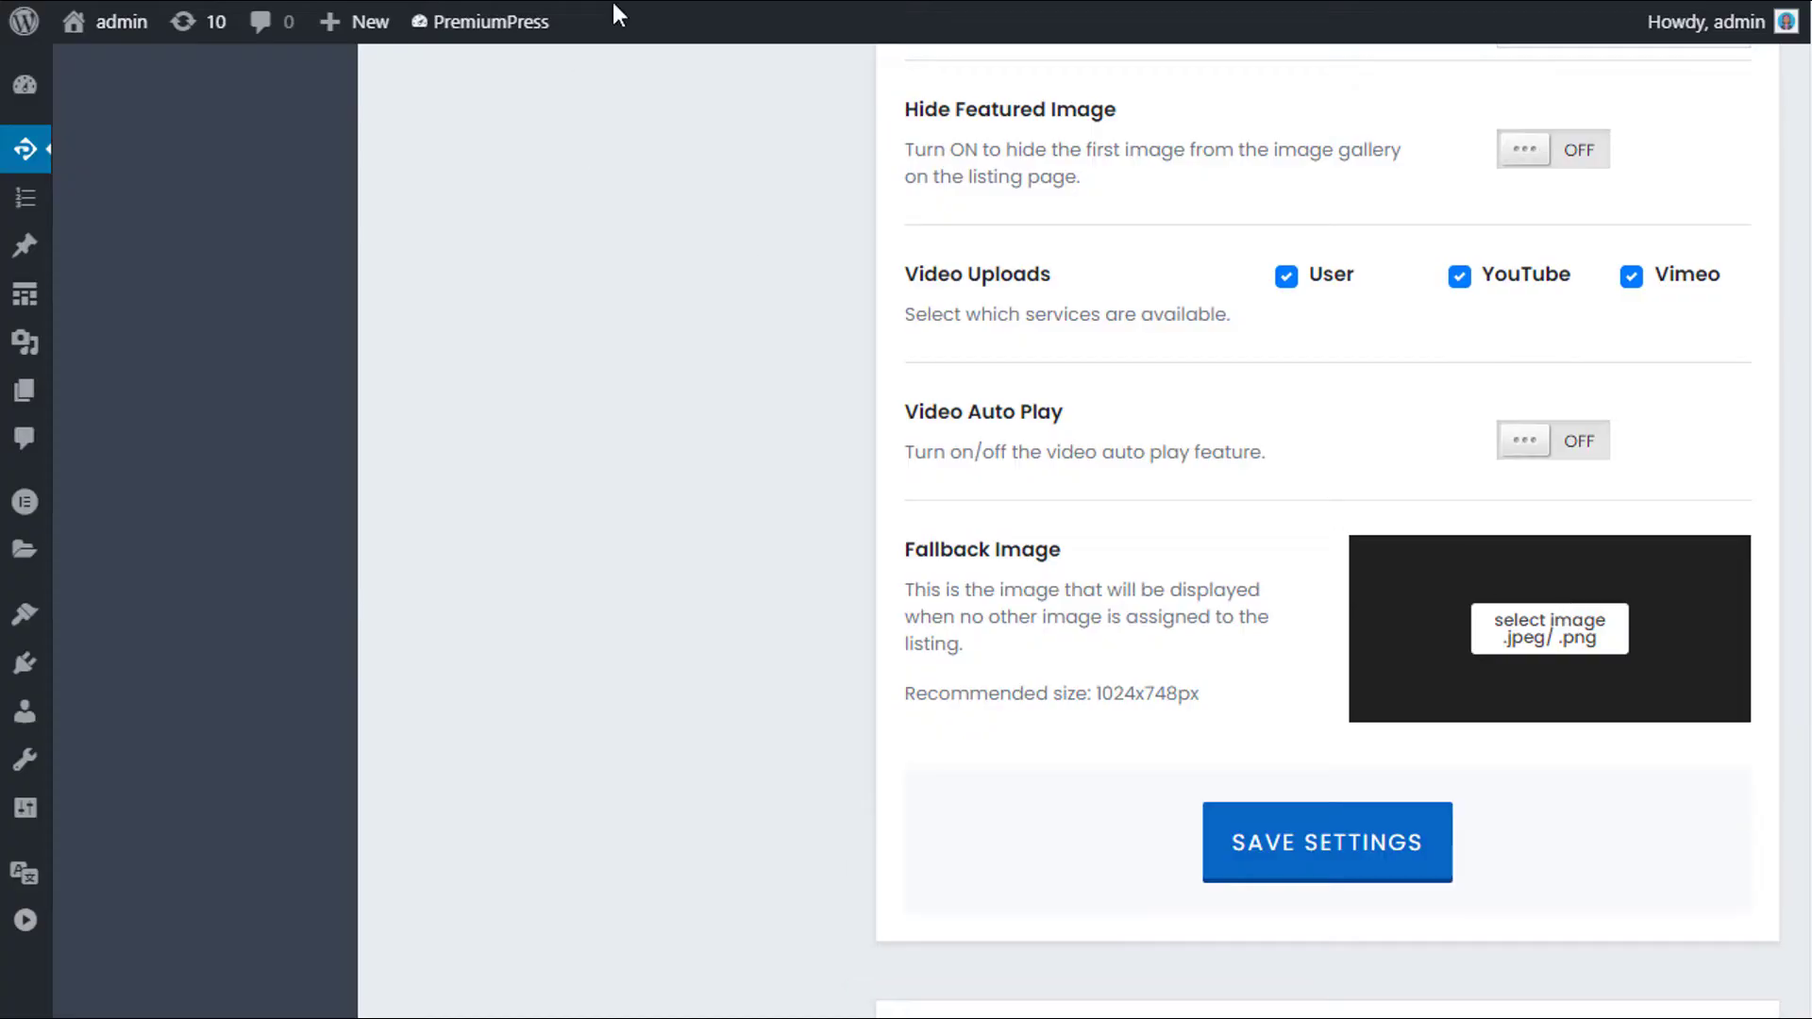
scroll(1318, 581, up, 5)
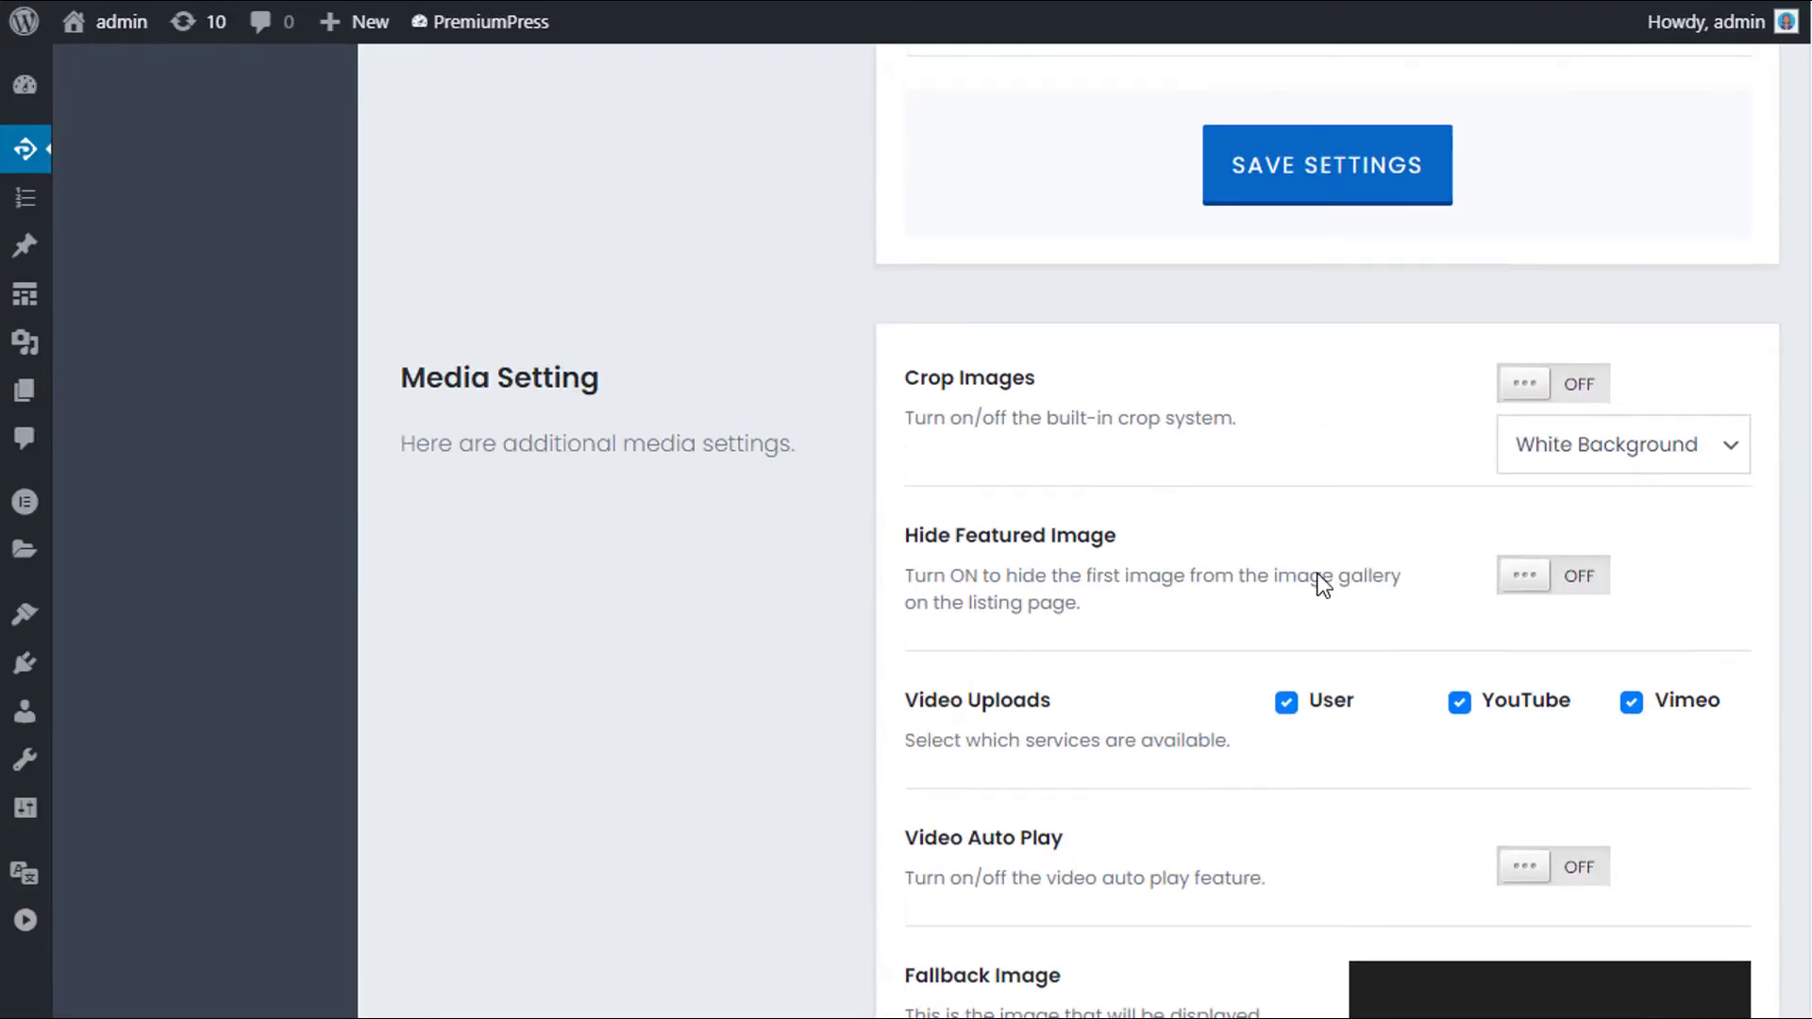
scroll(1302, 576, down, 5)
scroll(1240, 645, down, 2)
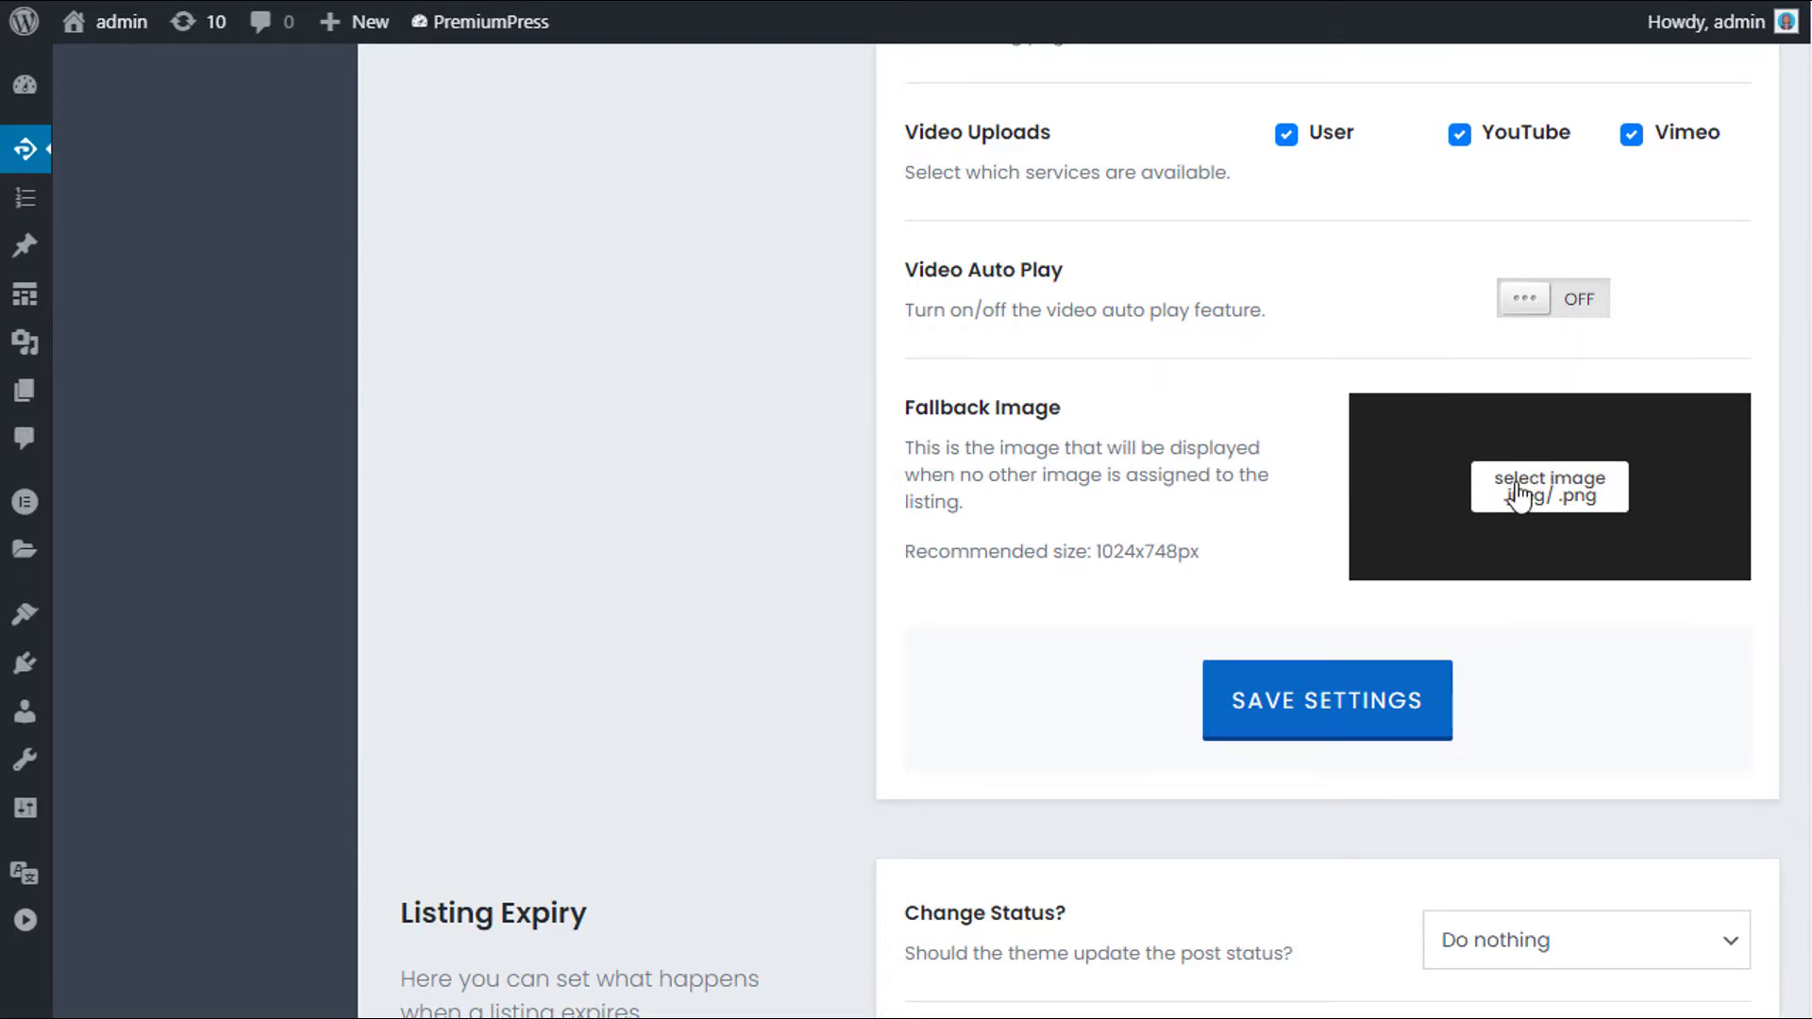
scroll(1510, 502, down, 2)
scroll(1340, 538, down, 4)
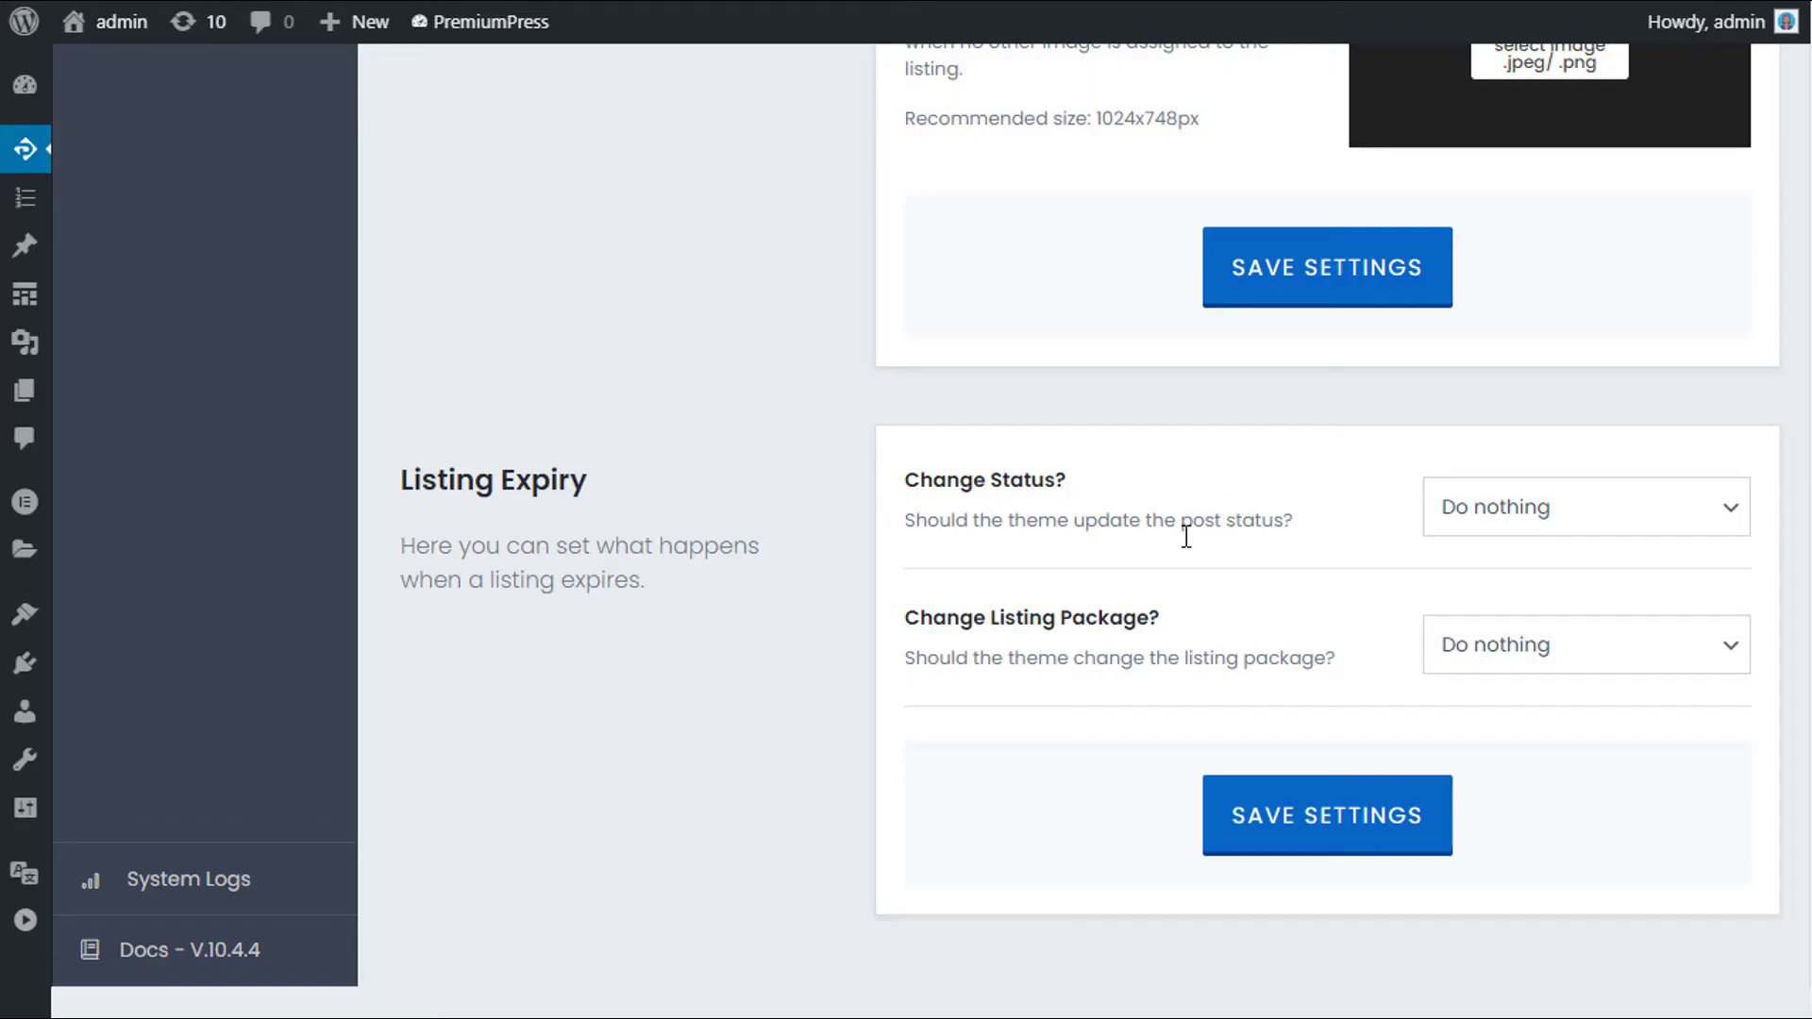
click(1514, 510)
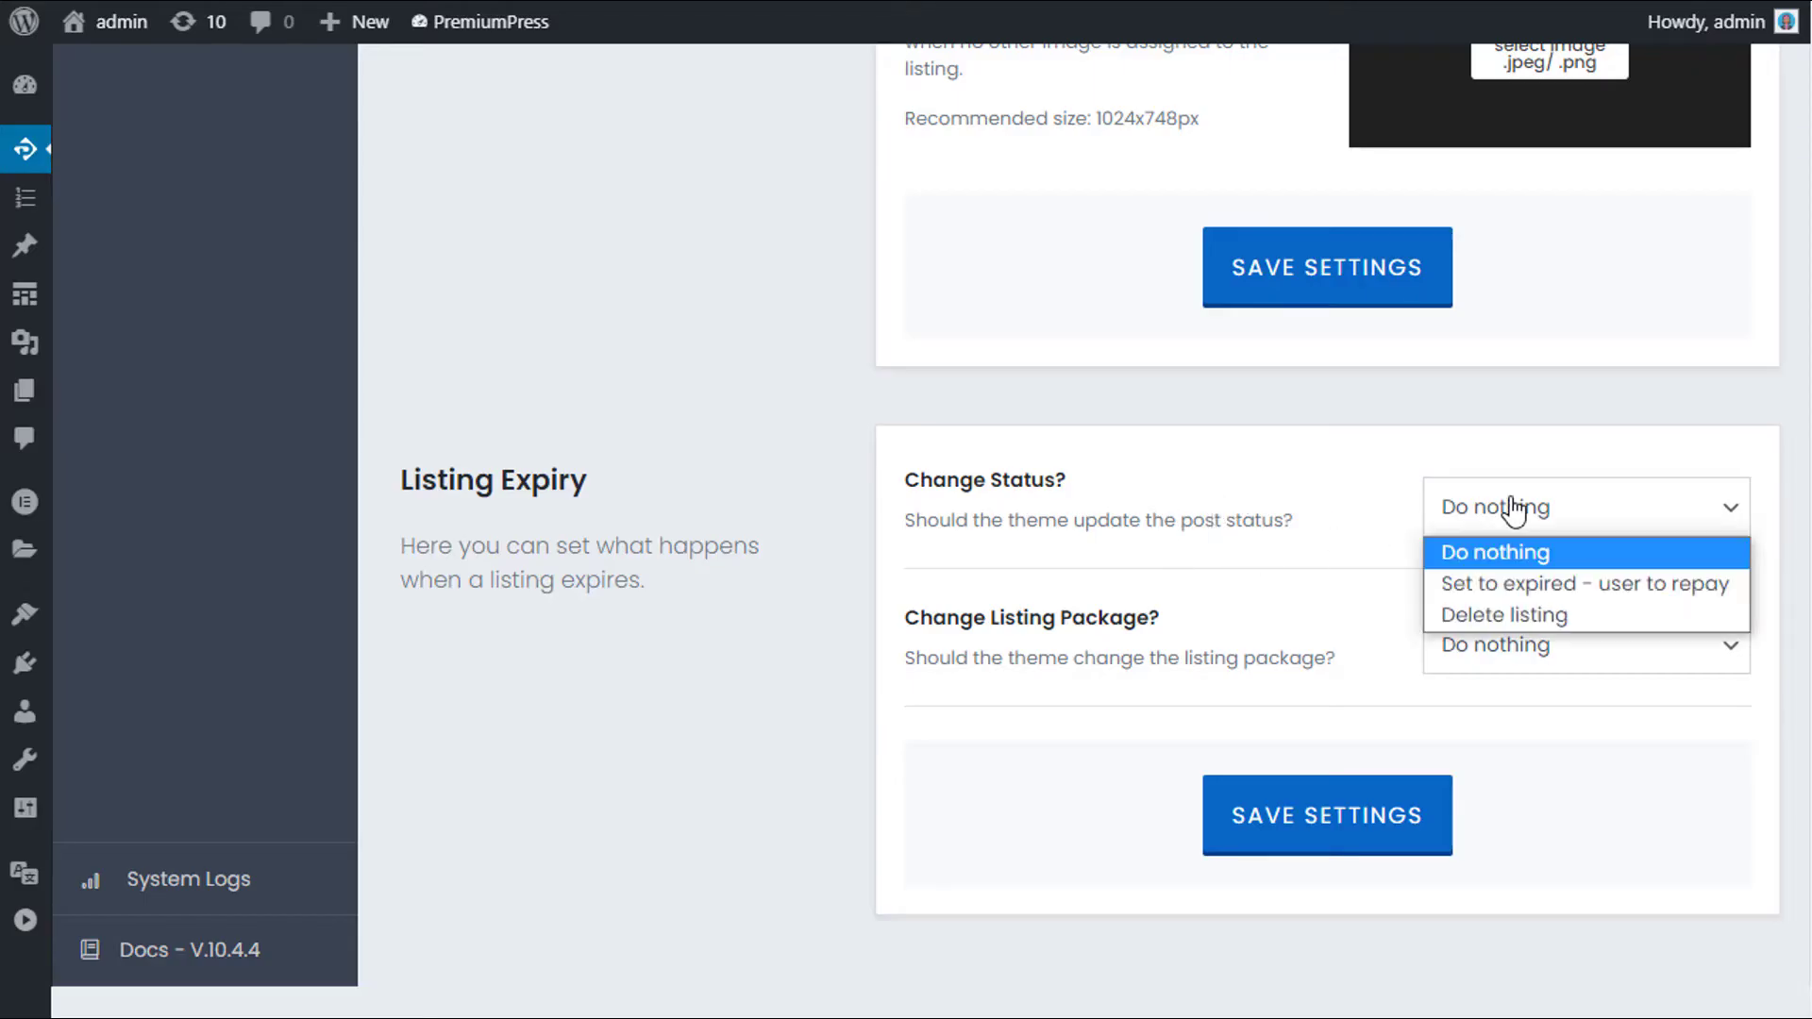
click(1345, 528)
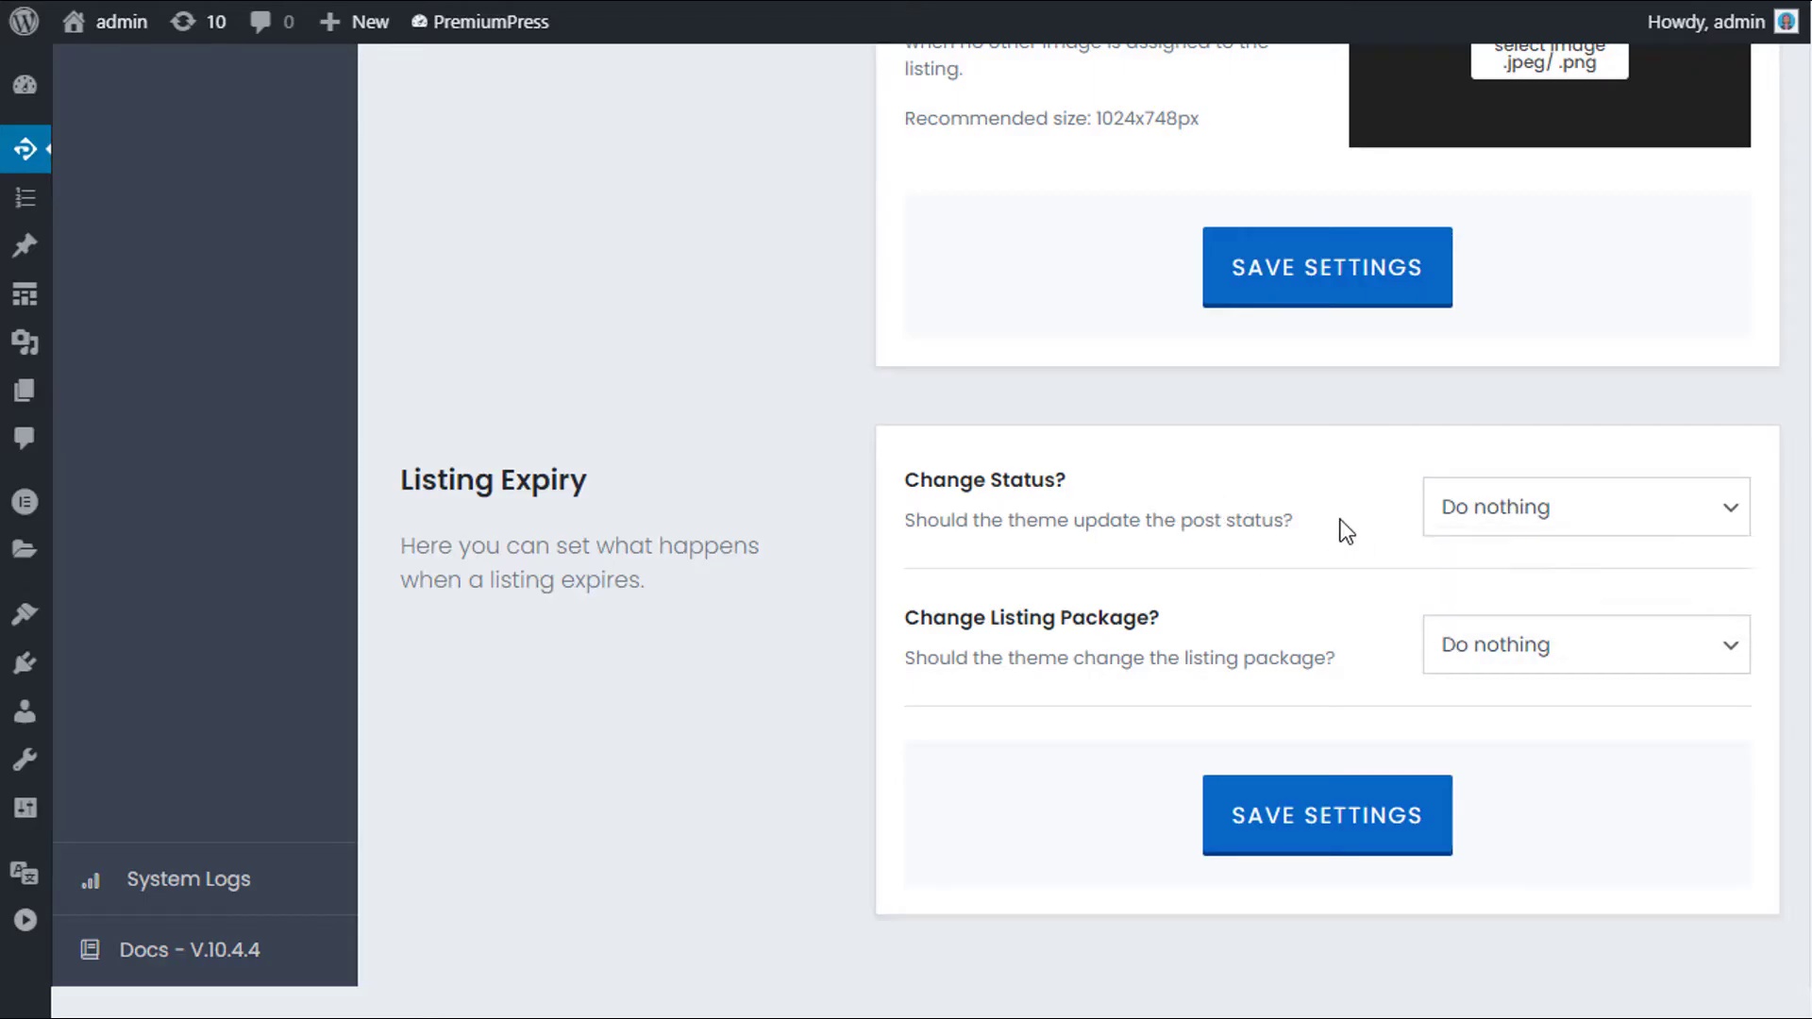
click(1591, 505)
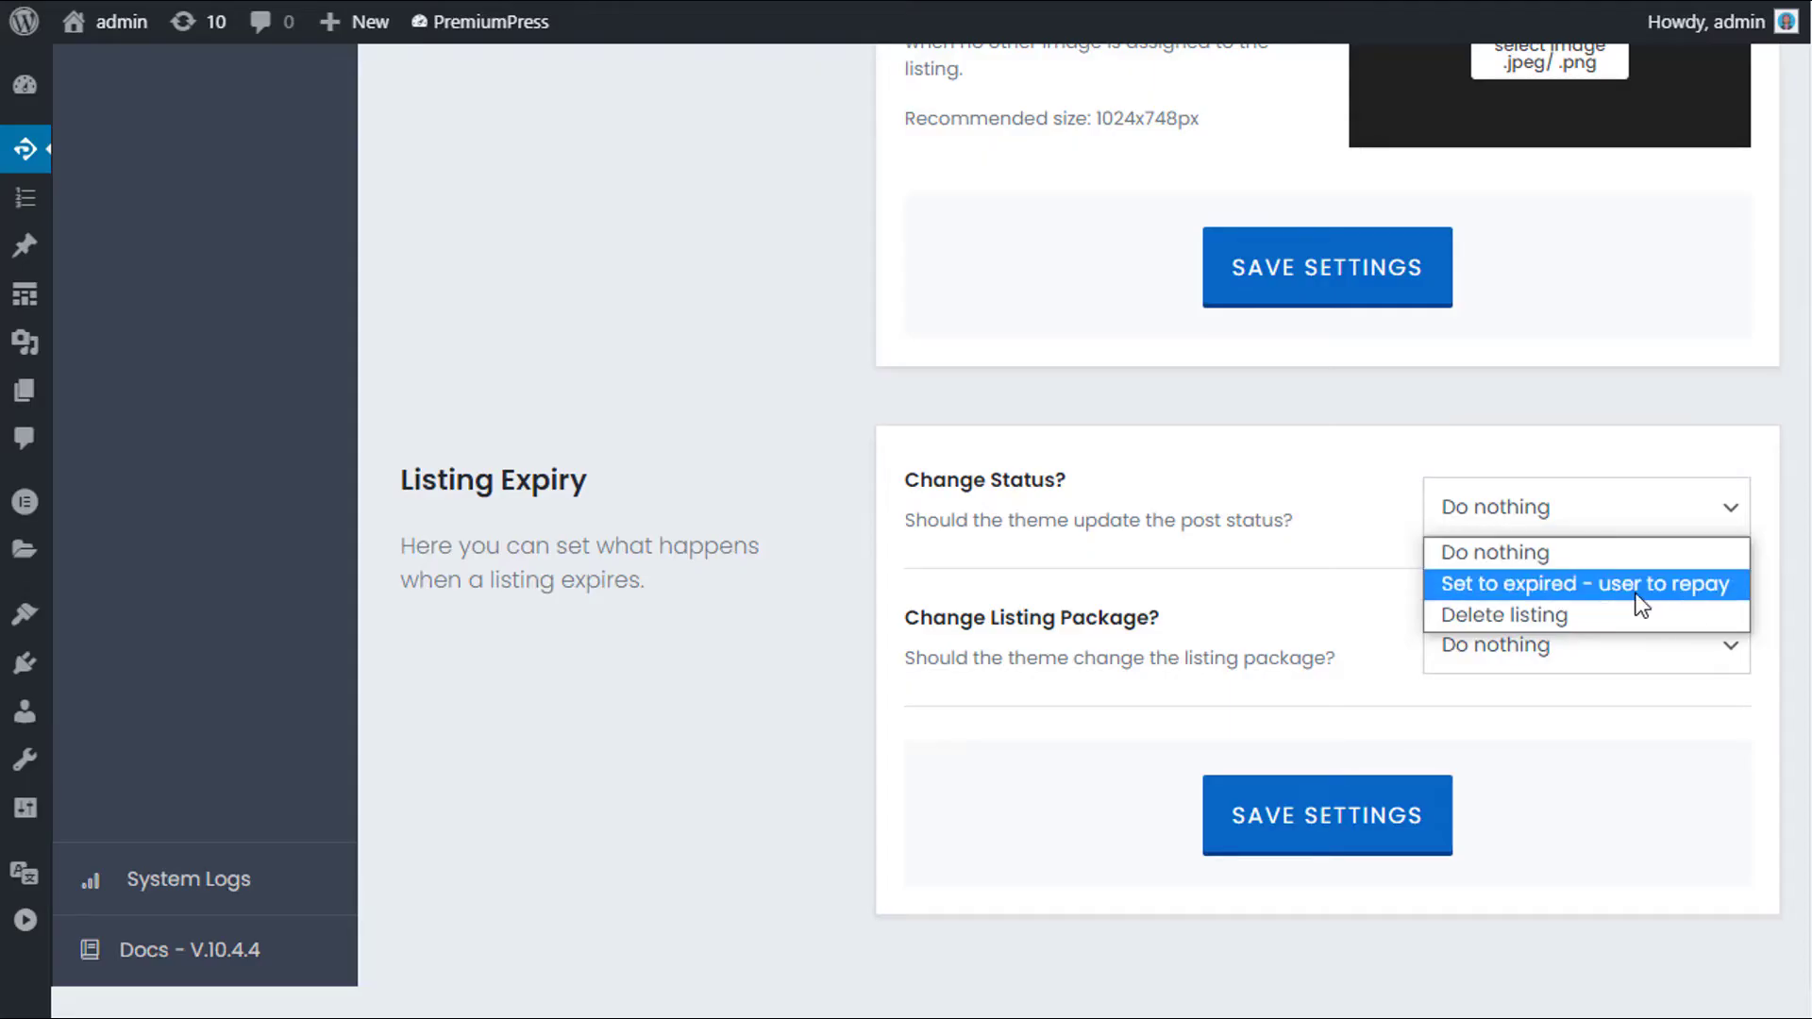
click(1362, 541)
scroll(1051, 513, up, 15)
scroll(1011, 567, up, 6)
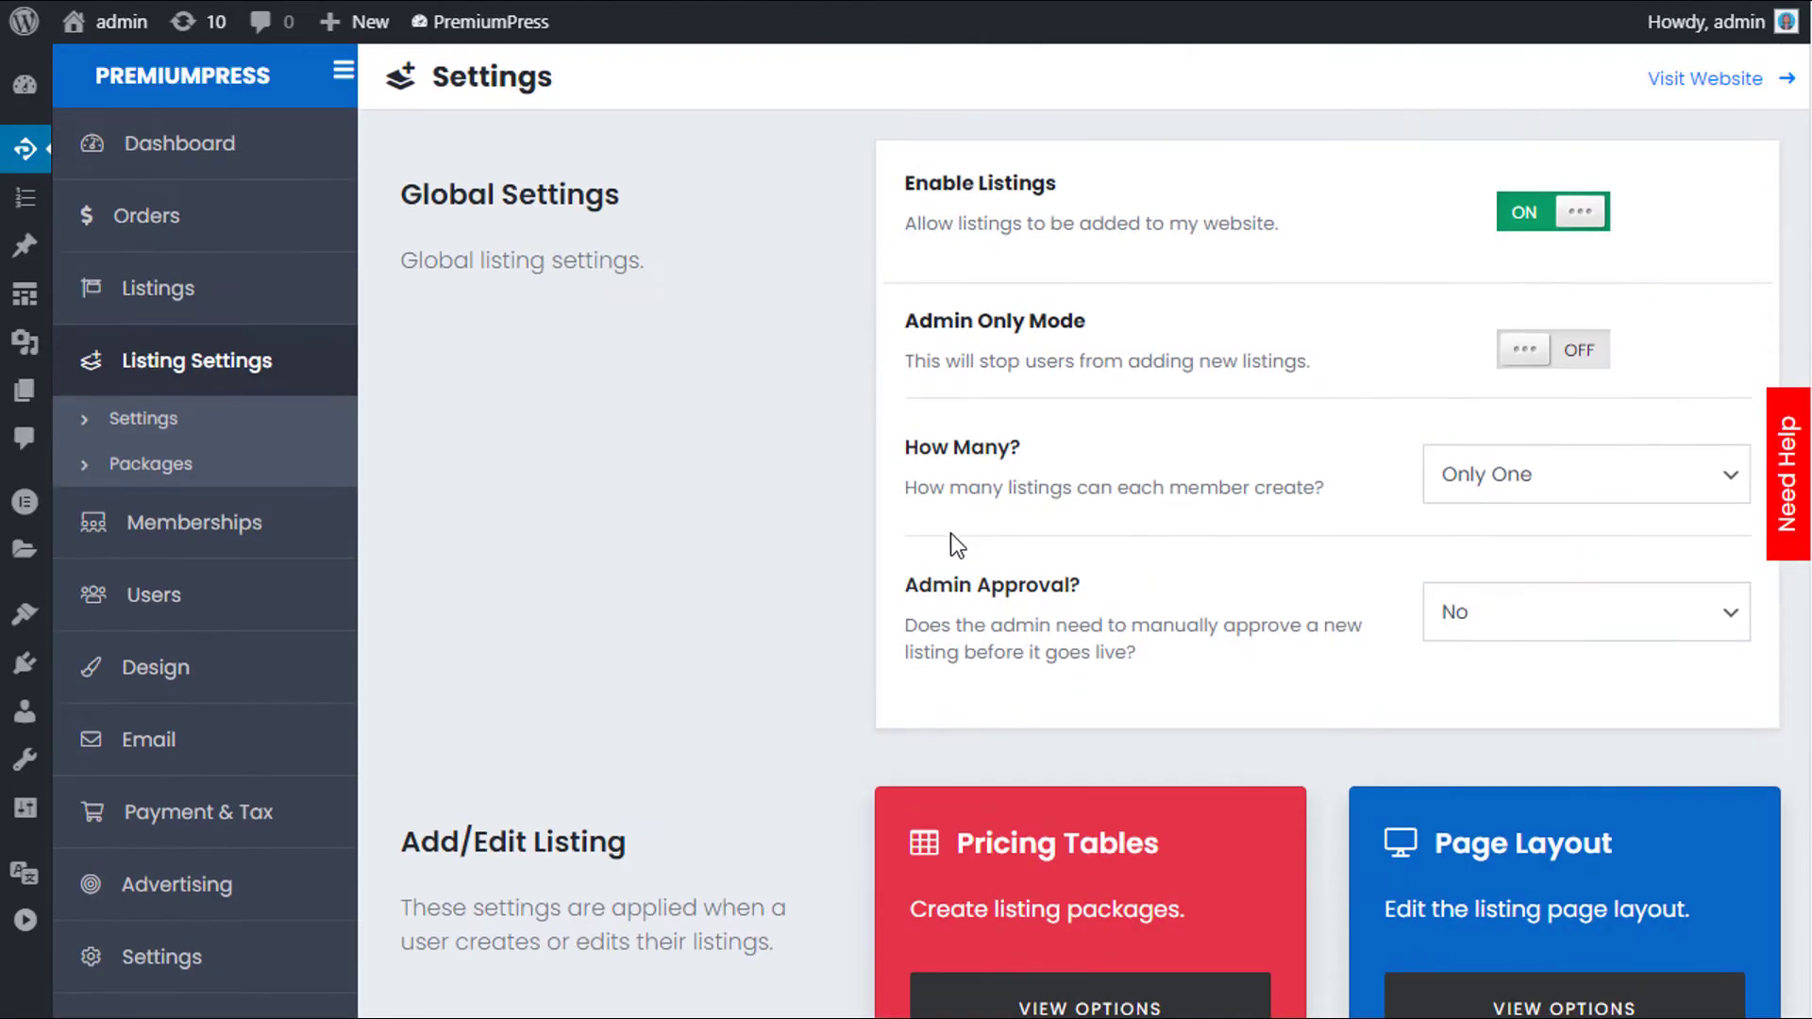
scroll(909, 558, down, 14)
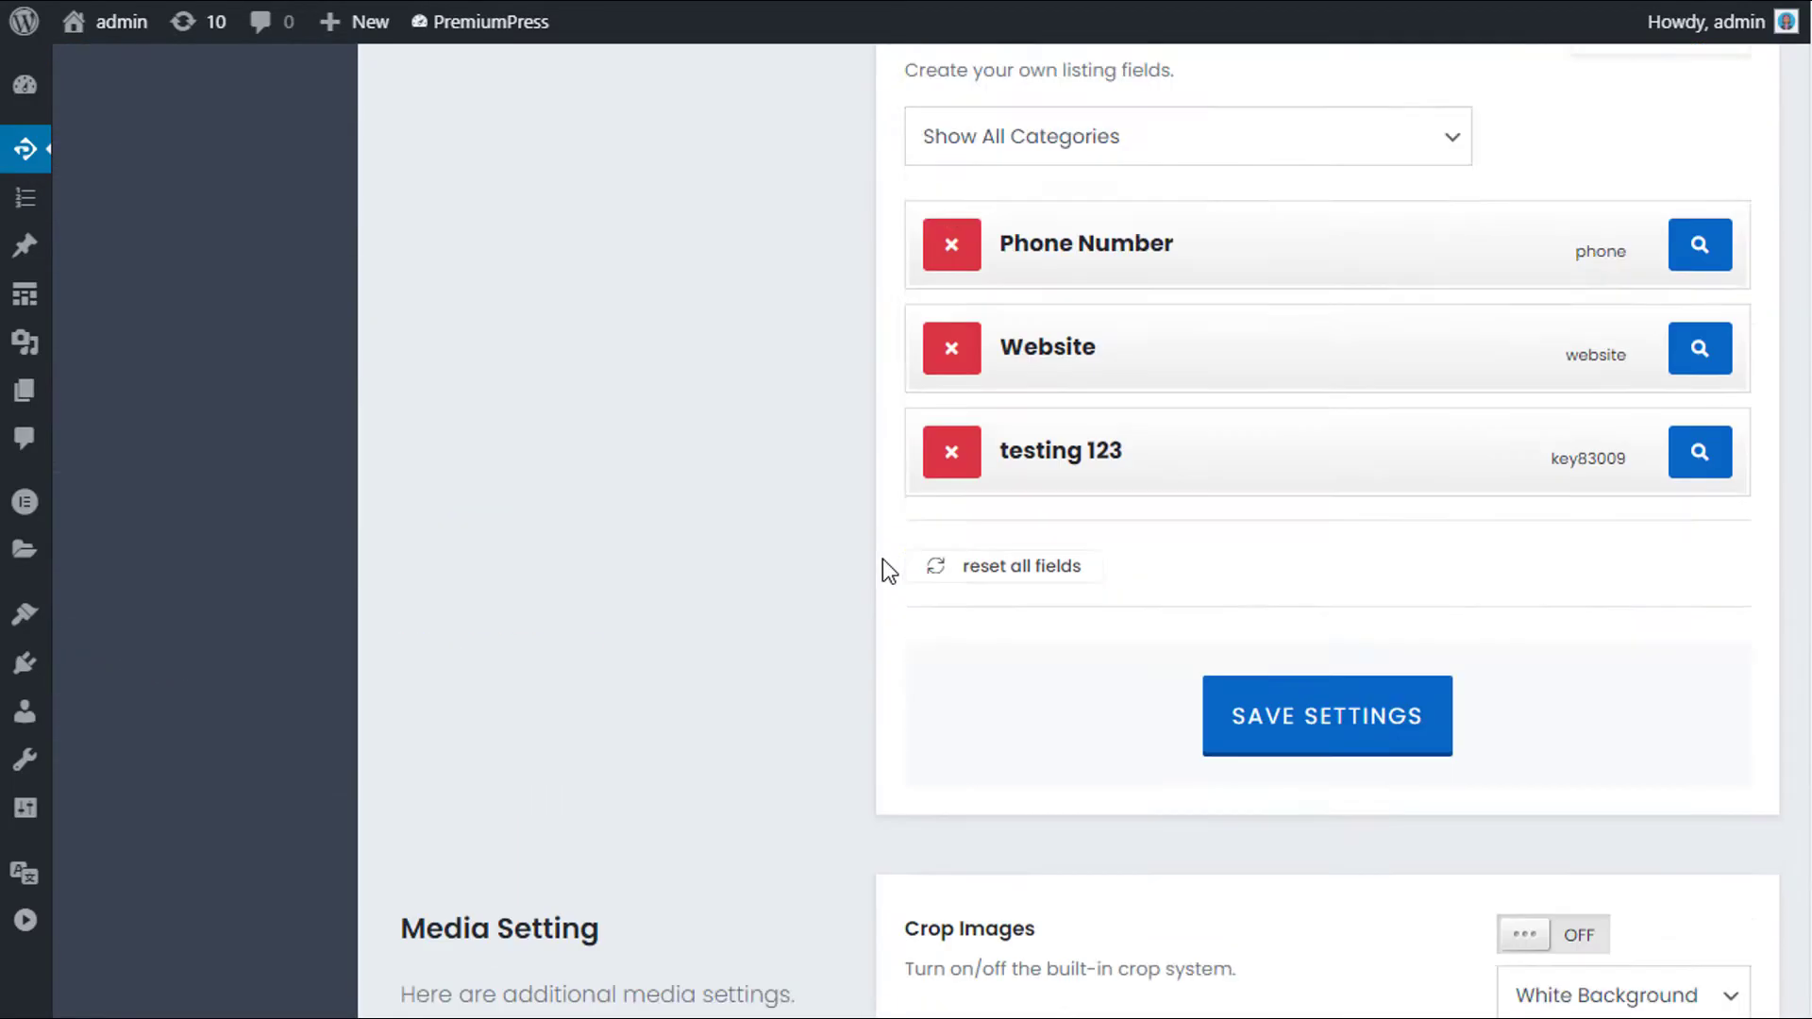
scroll(881, 566, up, 14)
scroll(890, 527, down, 3)
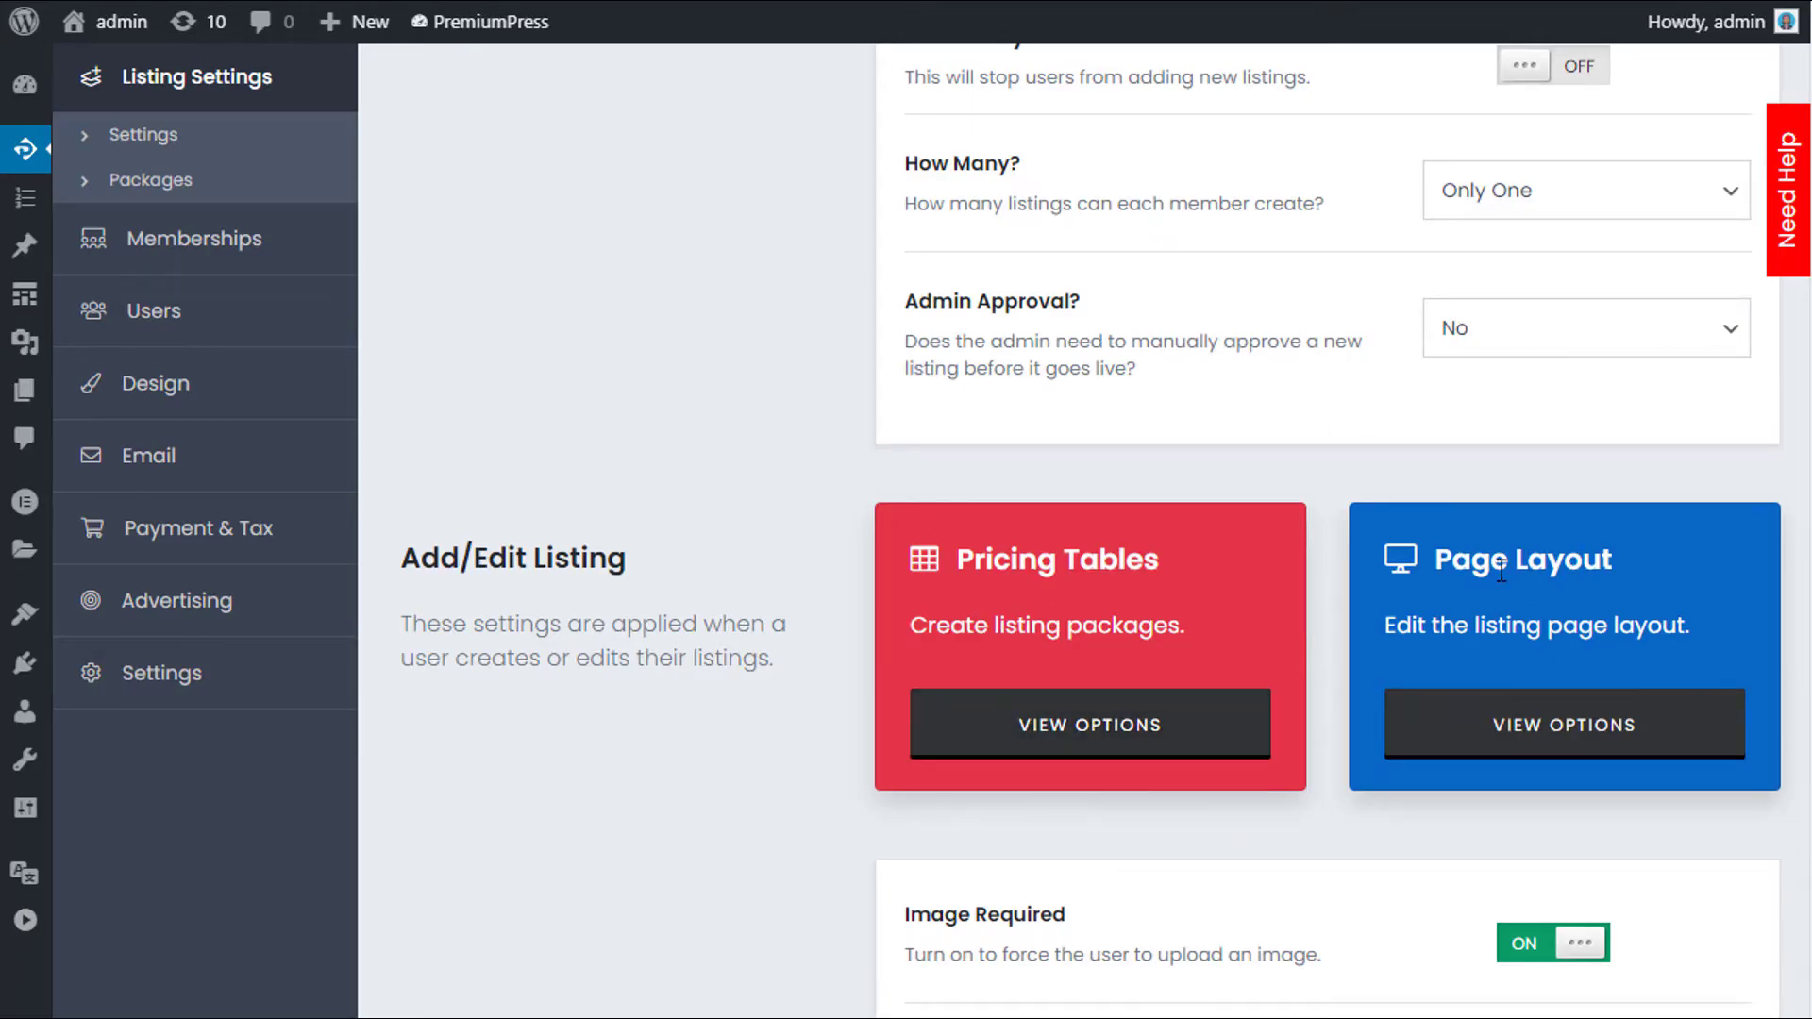
- Open the Packages page listing Free $0.00, Featured $10.00 and Sponsored $50.00 packages
click(1081, 727)
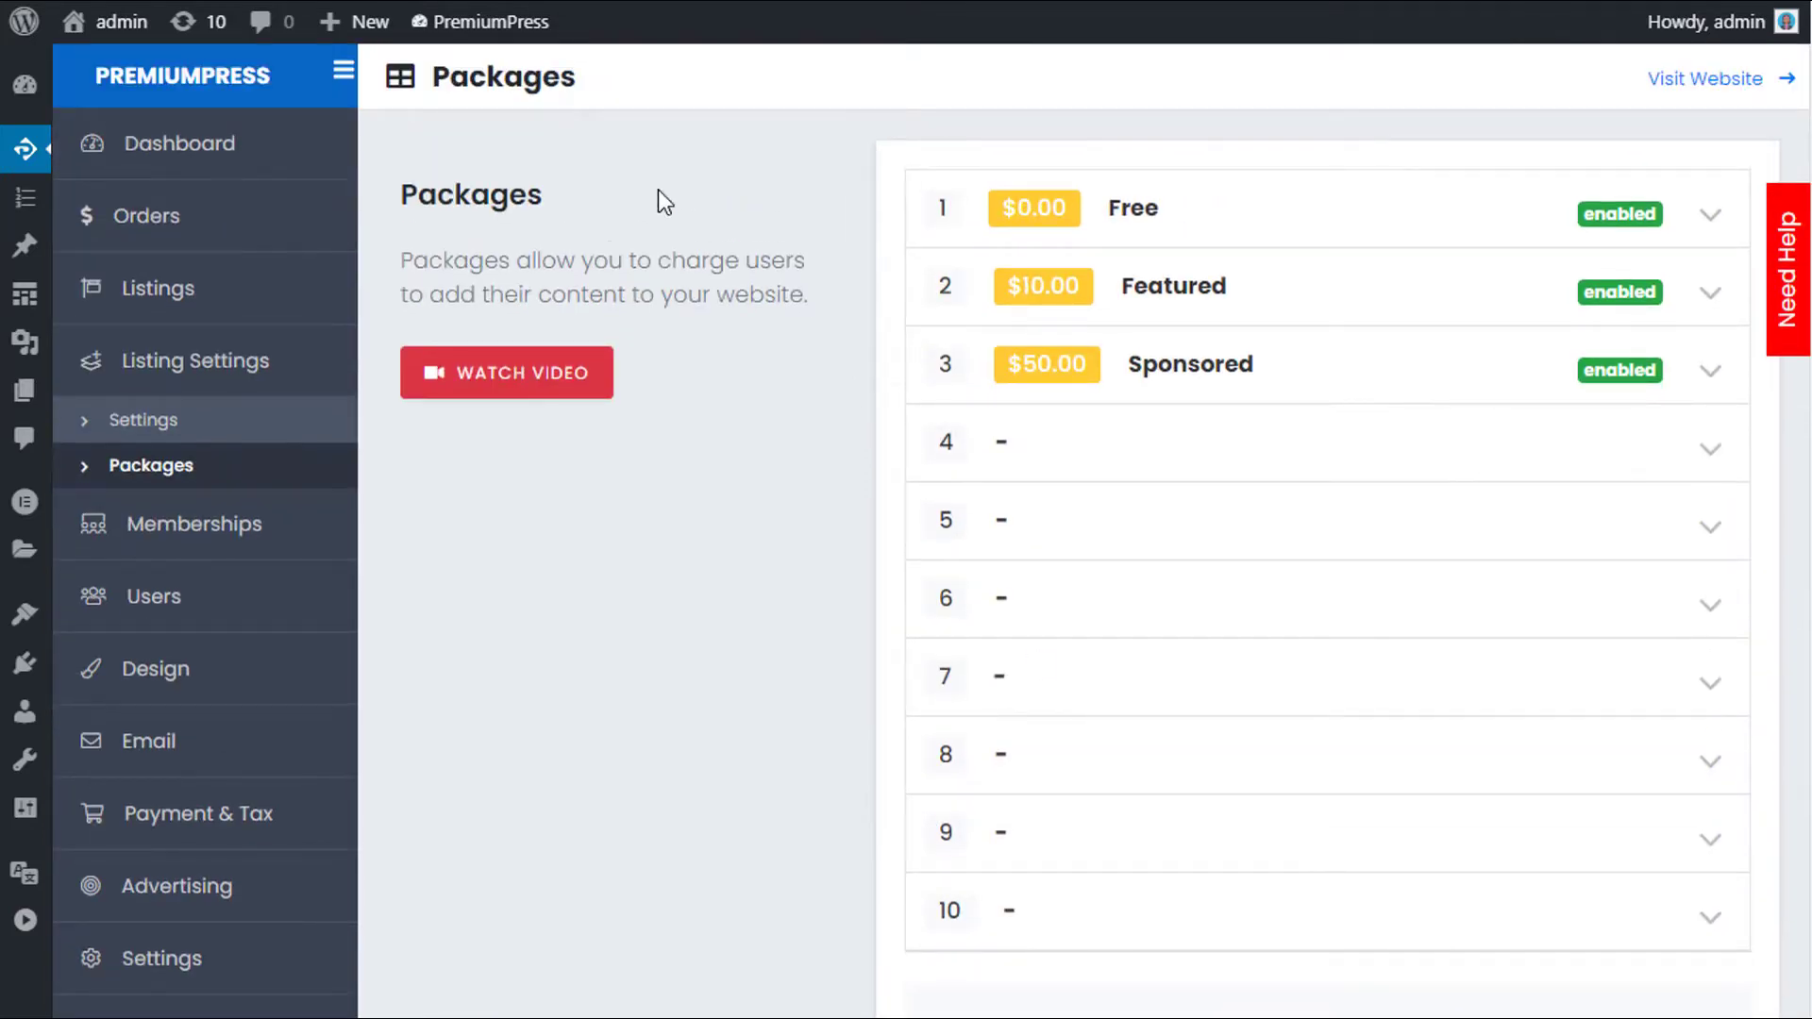
scroll(1033, 430, down, 1)
scroll(1033, 429, down, 8)
scroll(934, 618, up, 9)
click(172, 422)
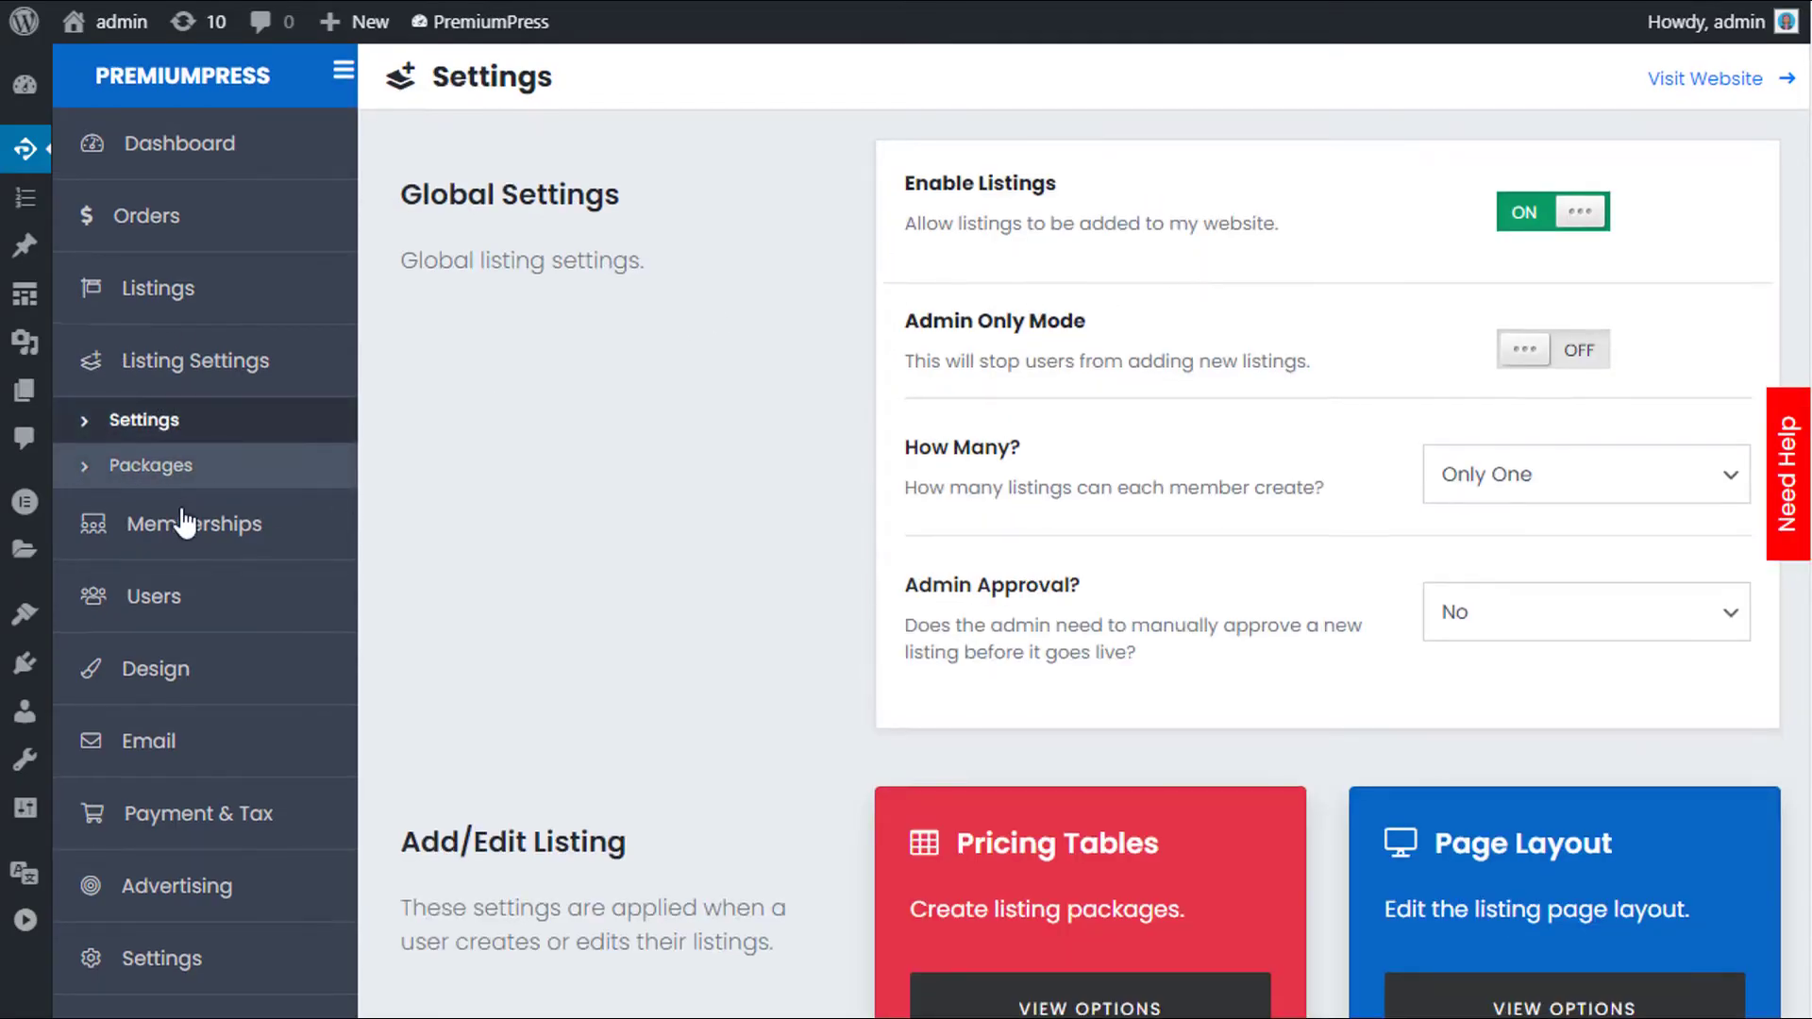
click(151, 476)
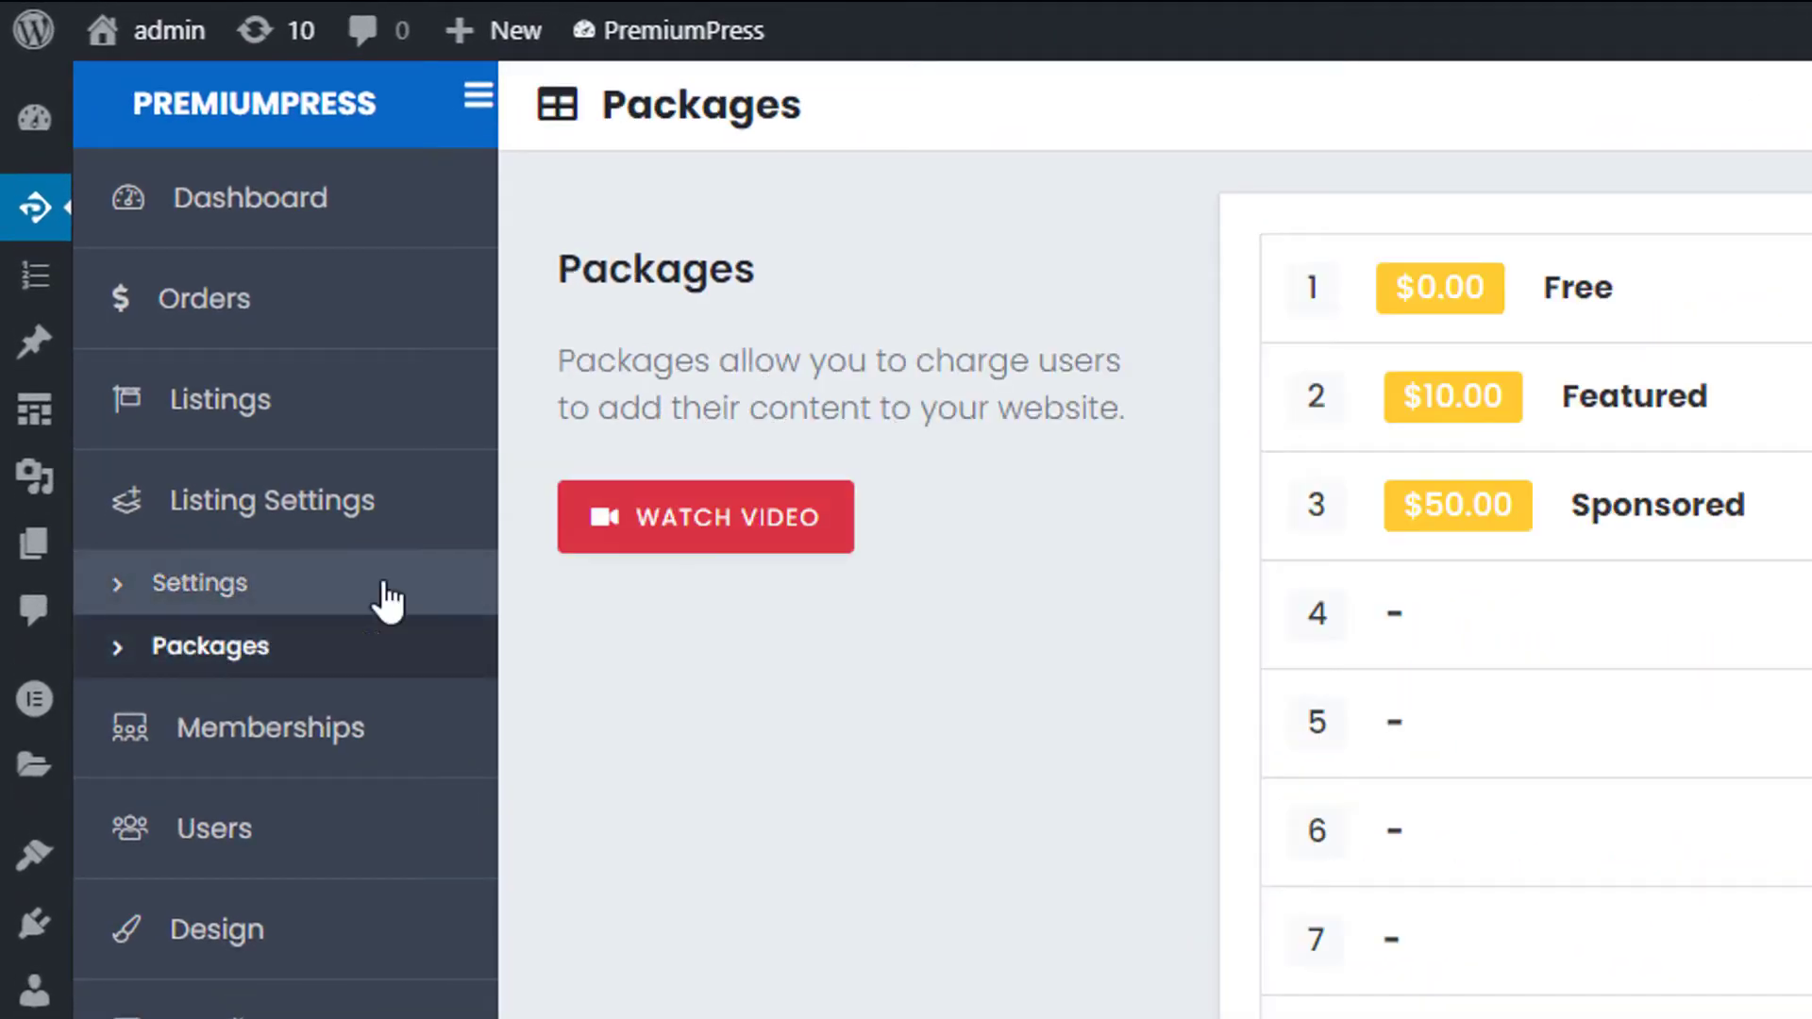
click(269, 595)
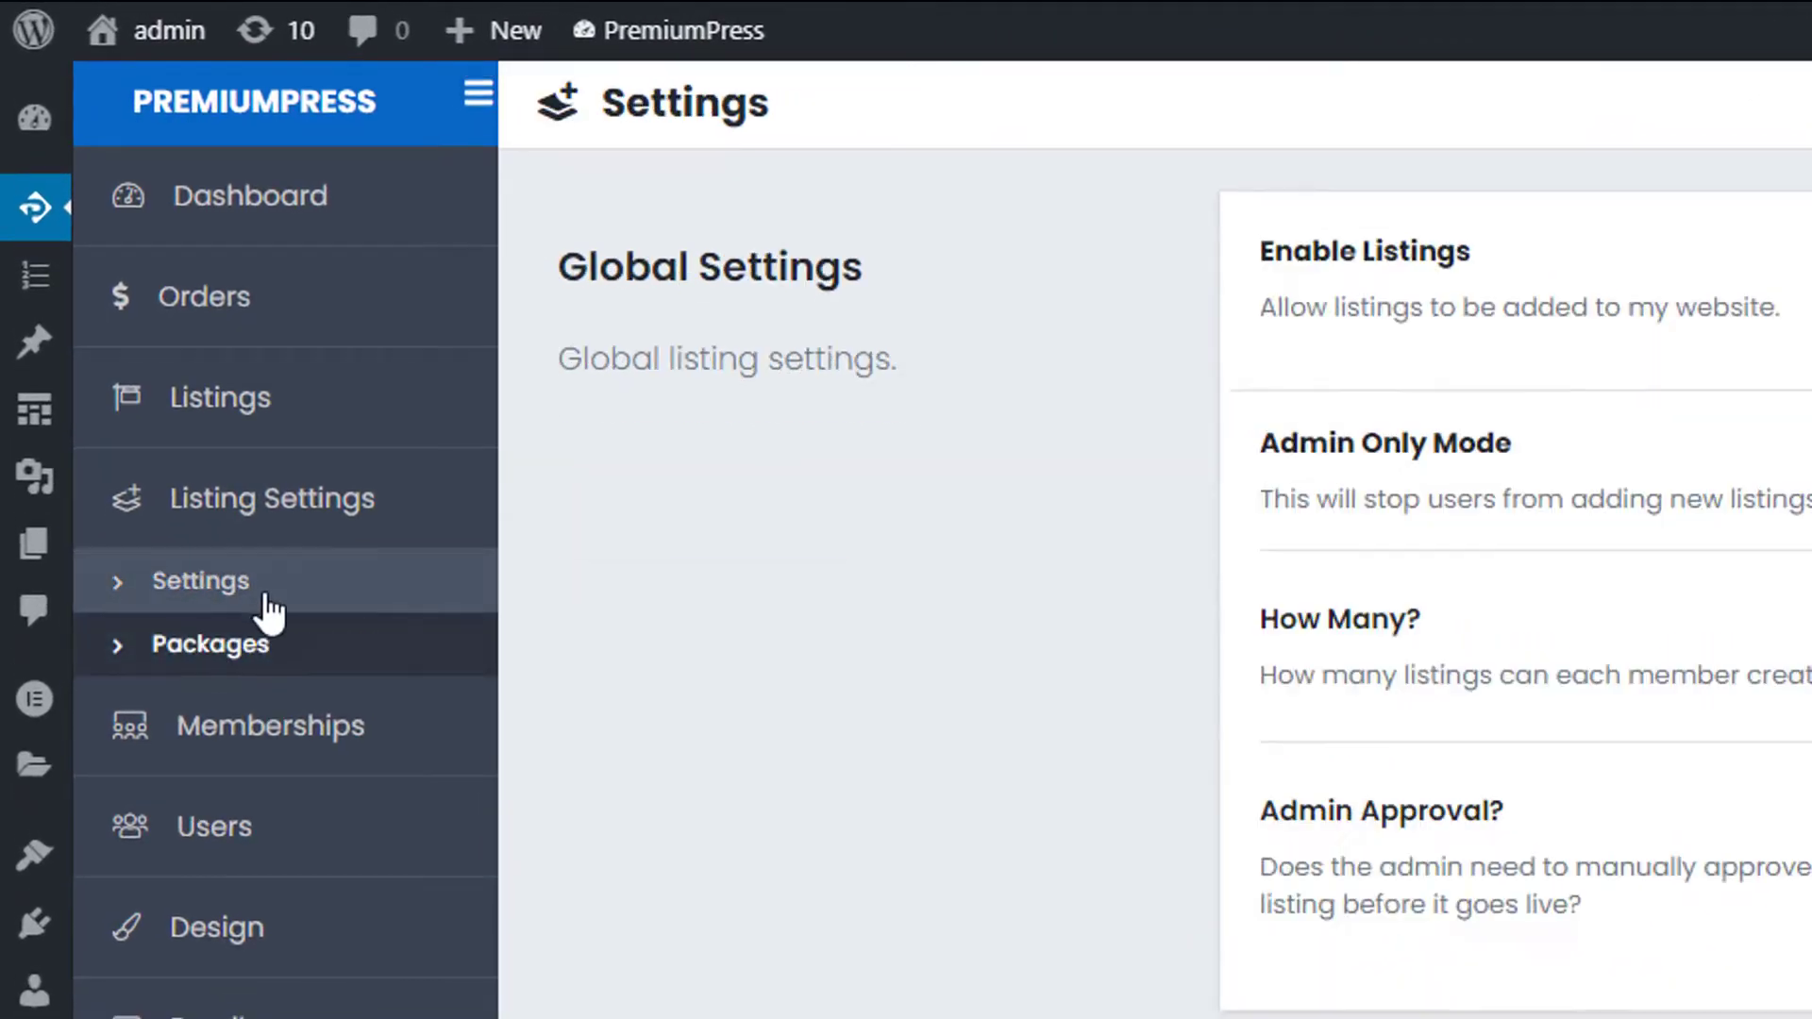
scroll(1264, 632, down, 5)
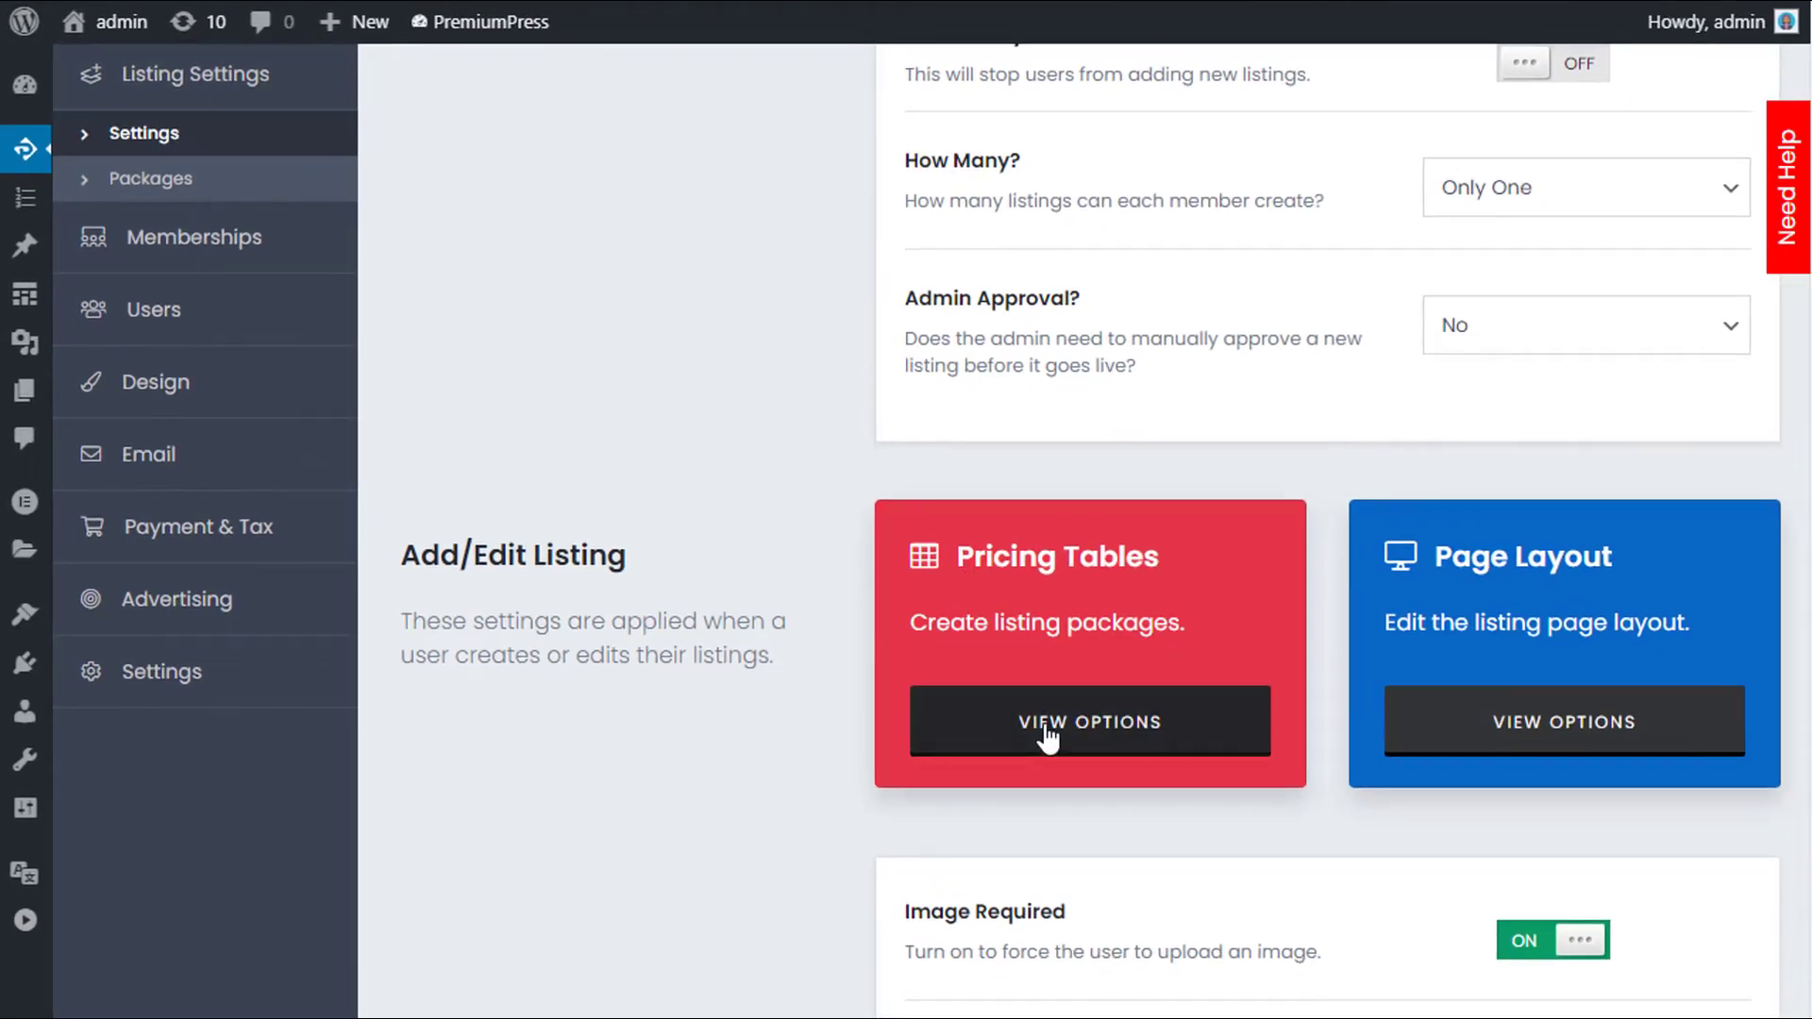
click(1057, 727)
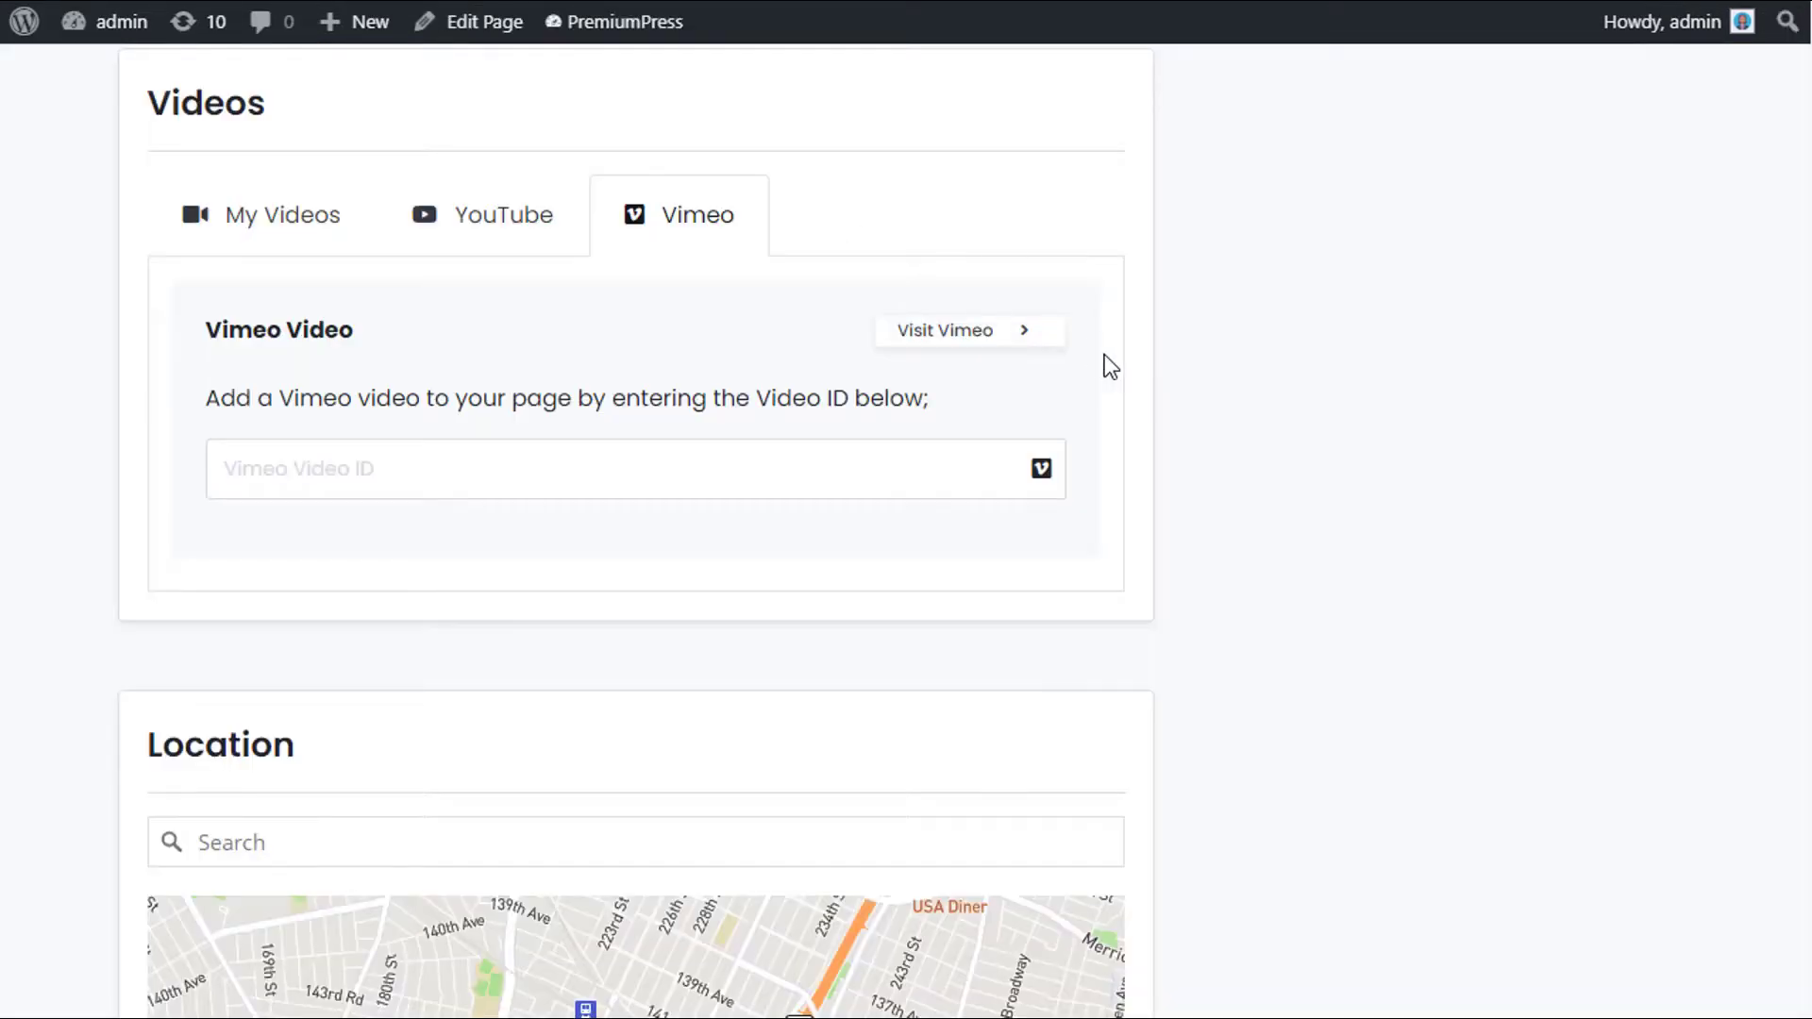
- Preview the front-end pricing plans page, then return to the listing packages page
scroll(1101, 365, down, 15)
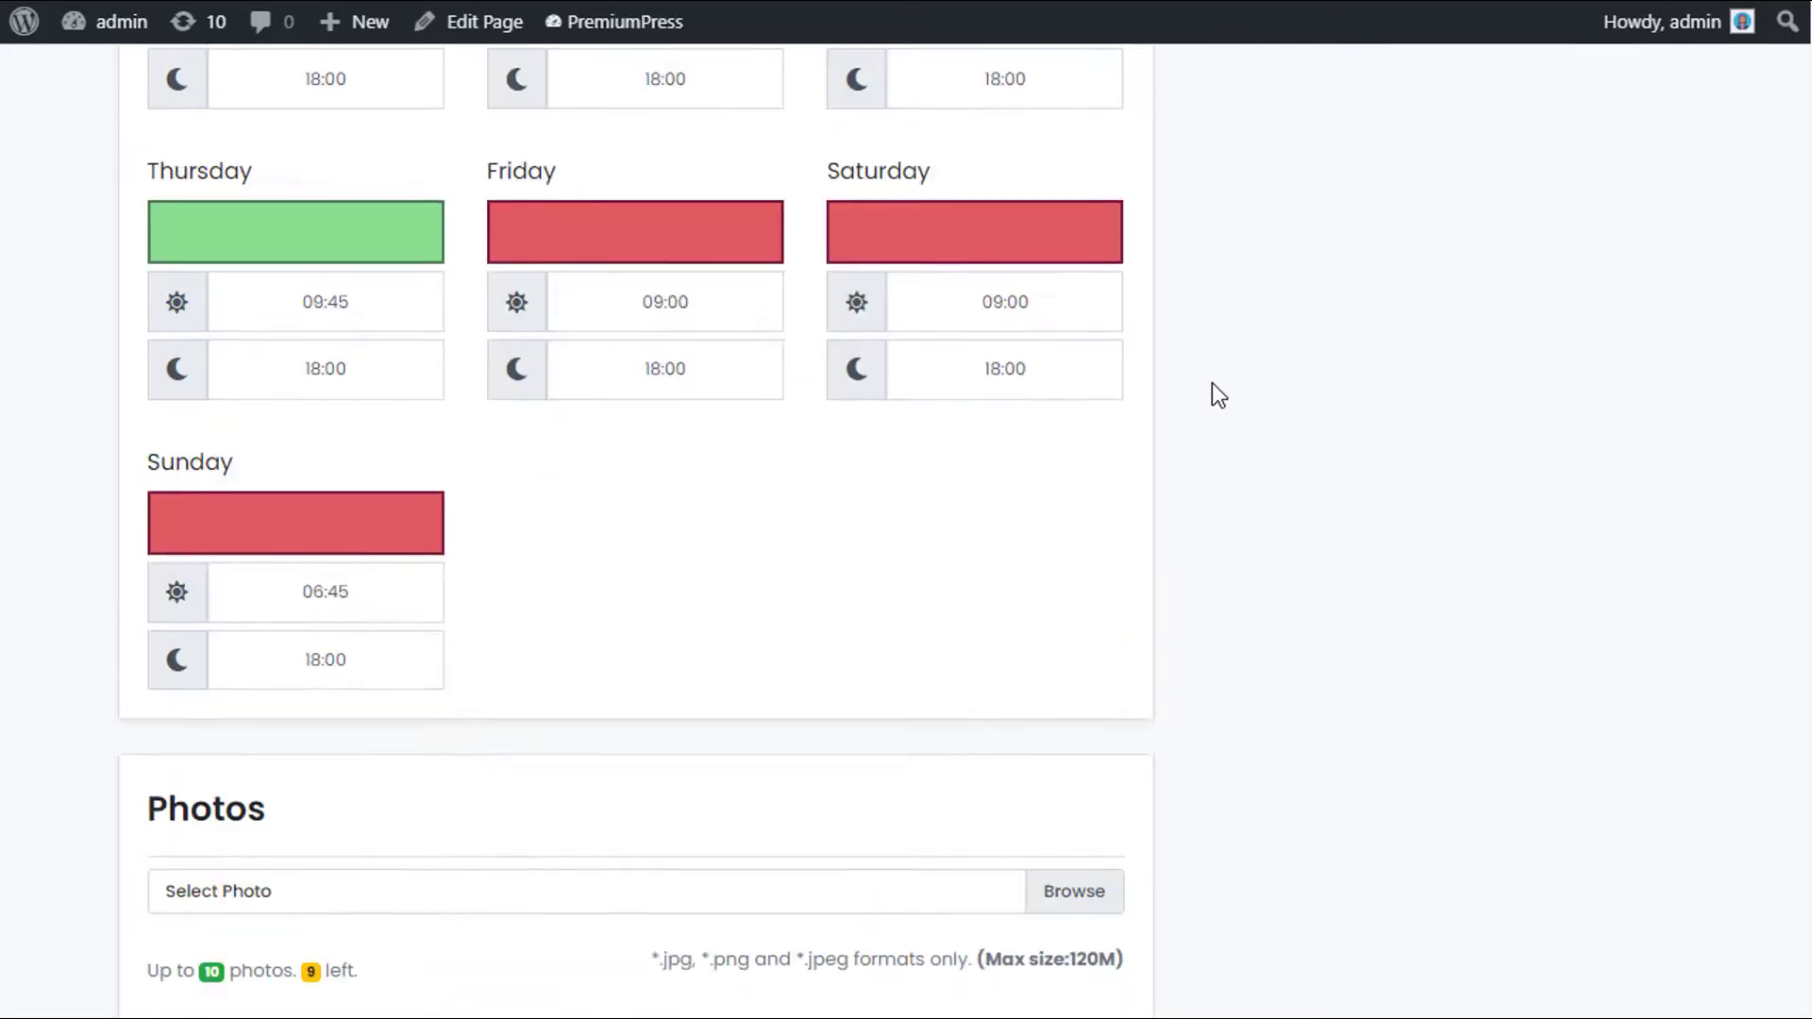
key(ctrl+l)
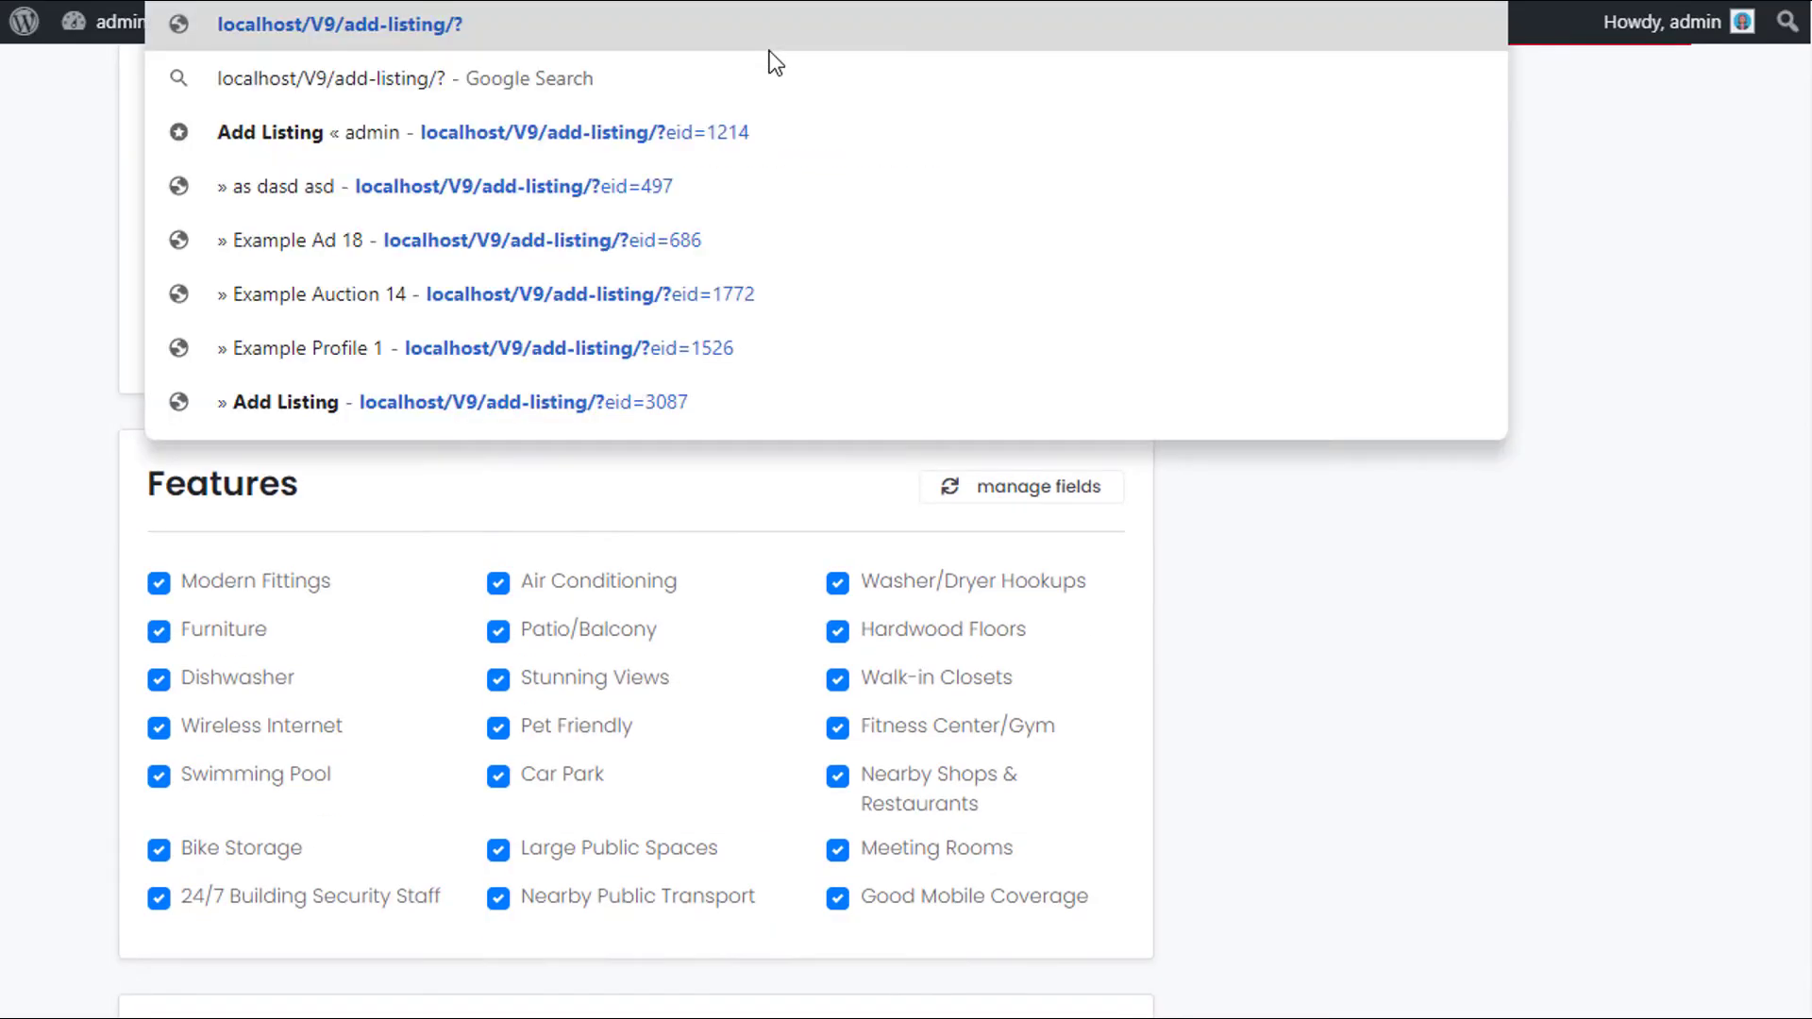
key(Return)
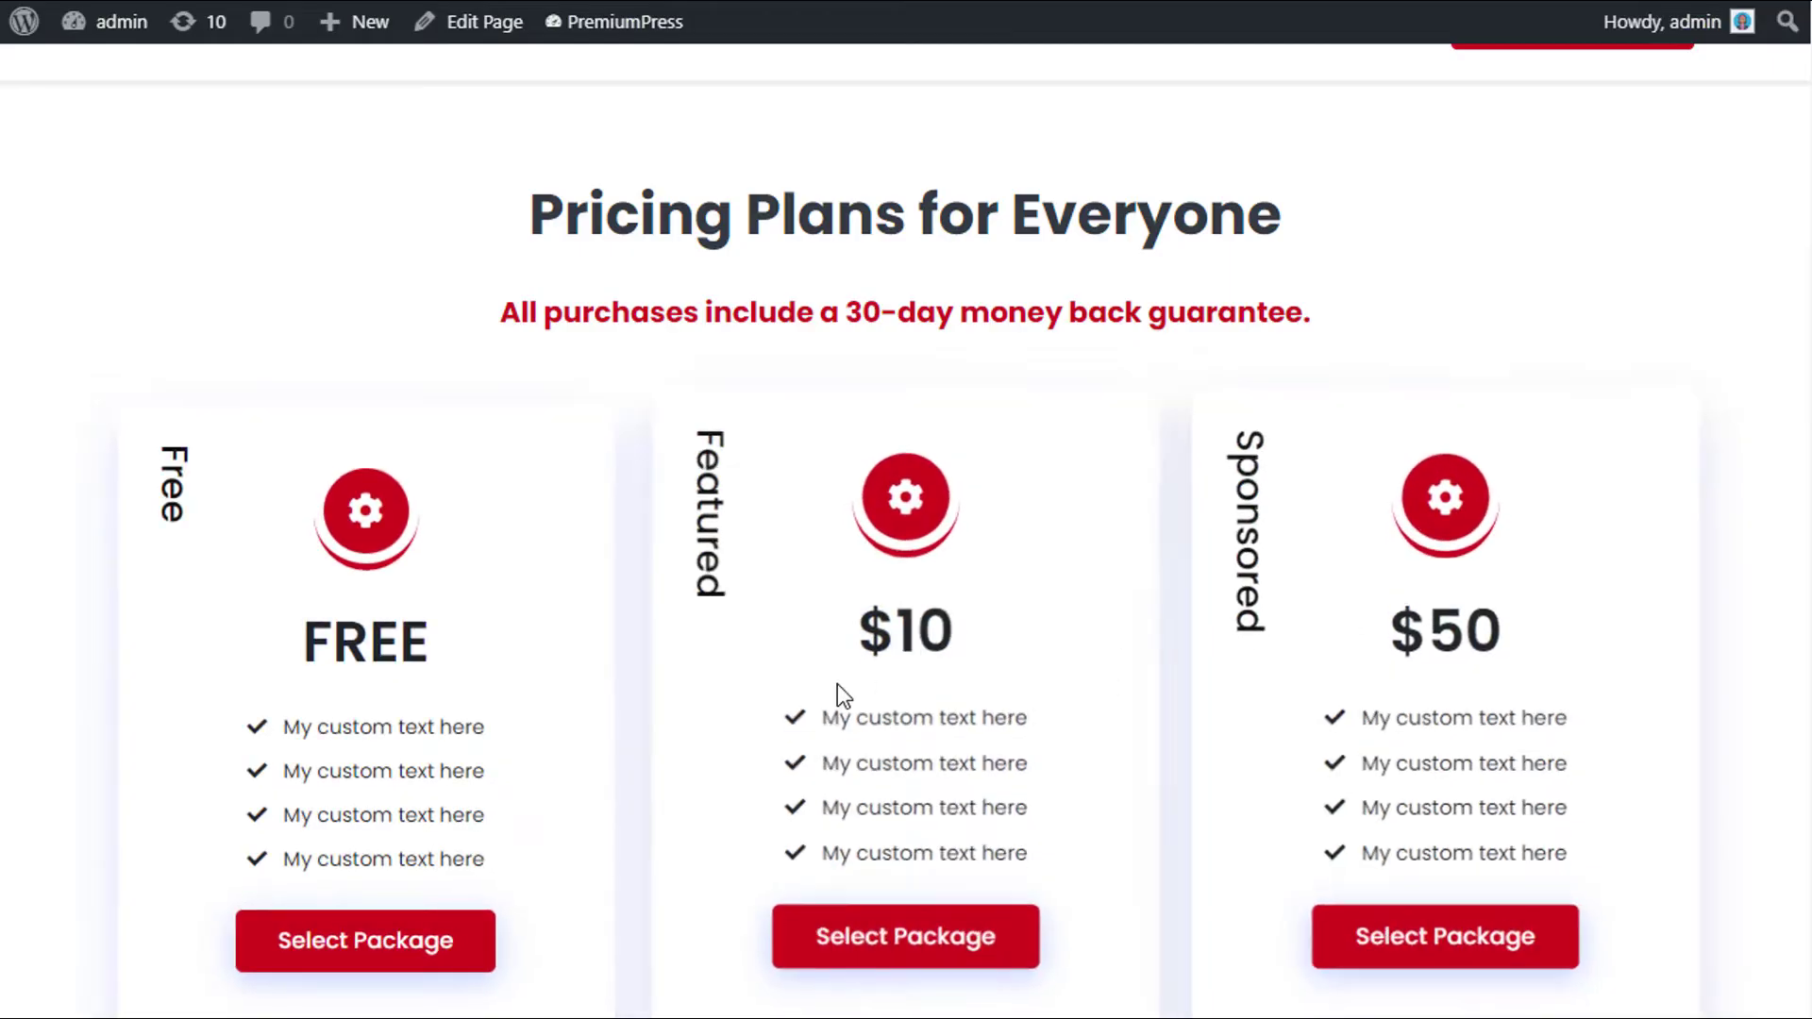
scroll(835, 684, down, 2)
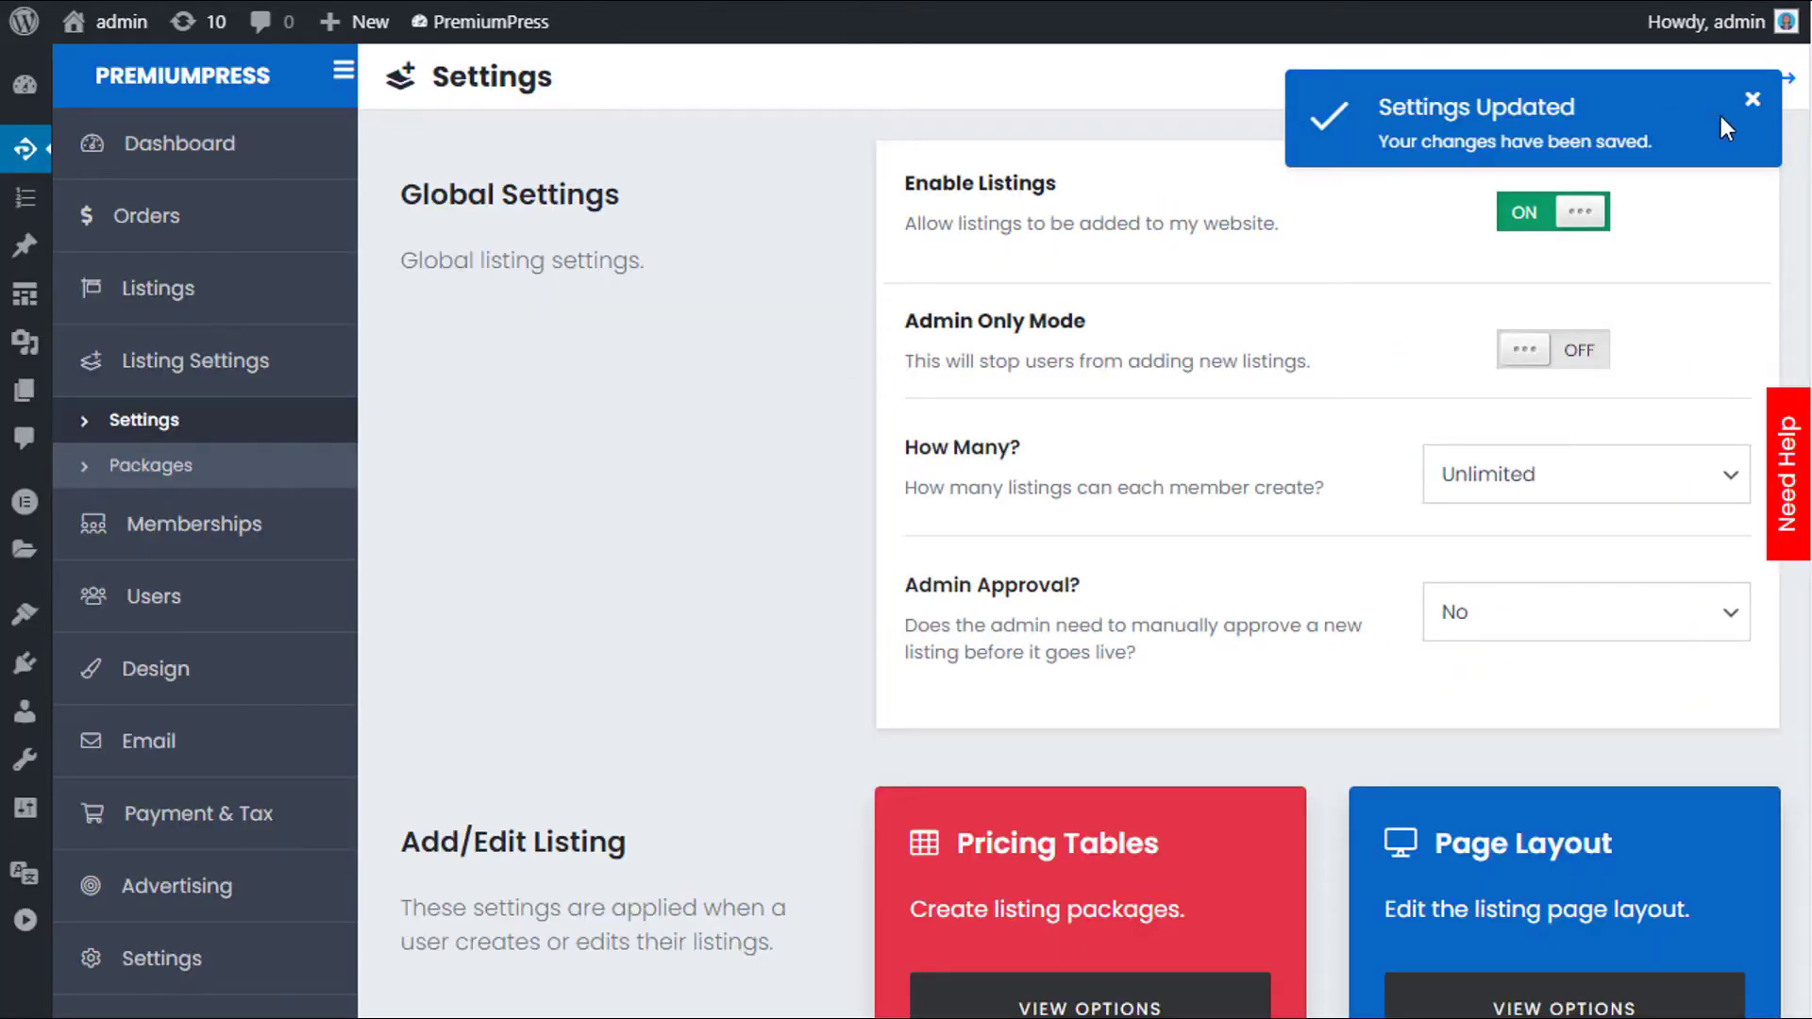
scroll(1099, 443, down, 5)
click(1079, 608)
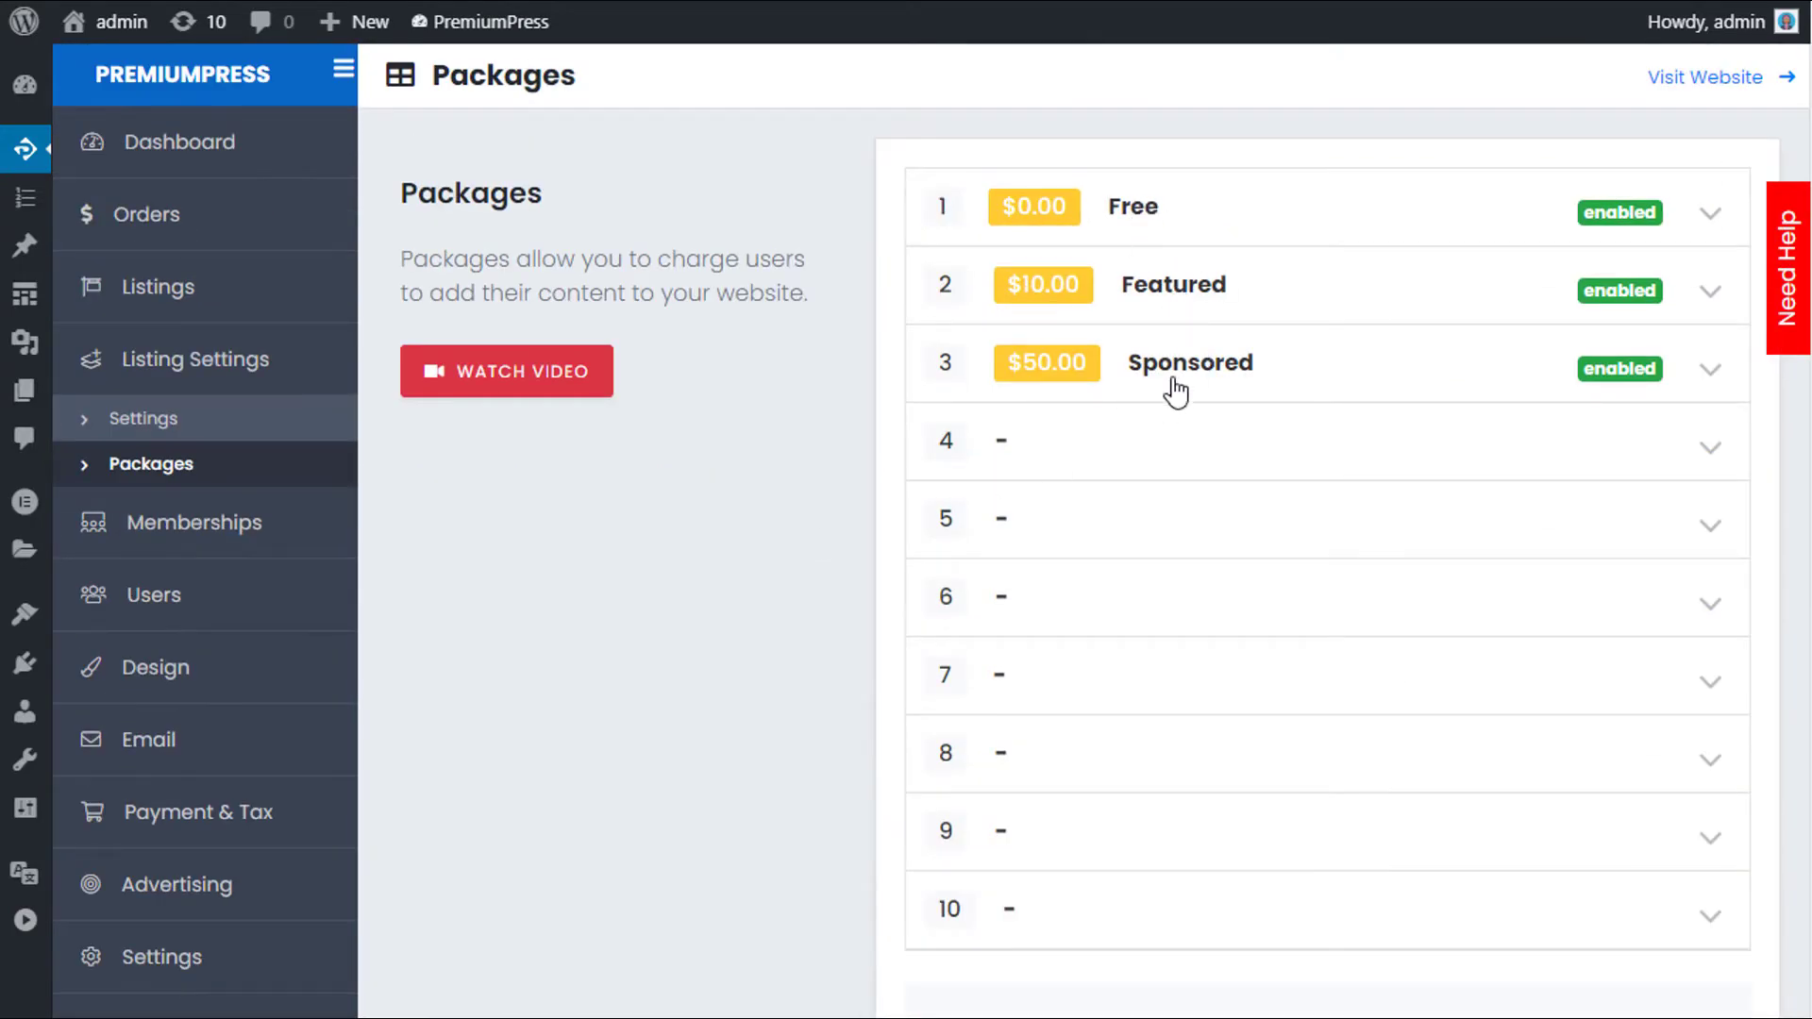
- Rename package 1 from Free to 'Free 123' and save the package settings
click(1130, 227)
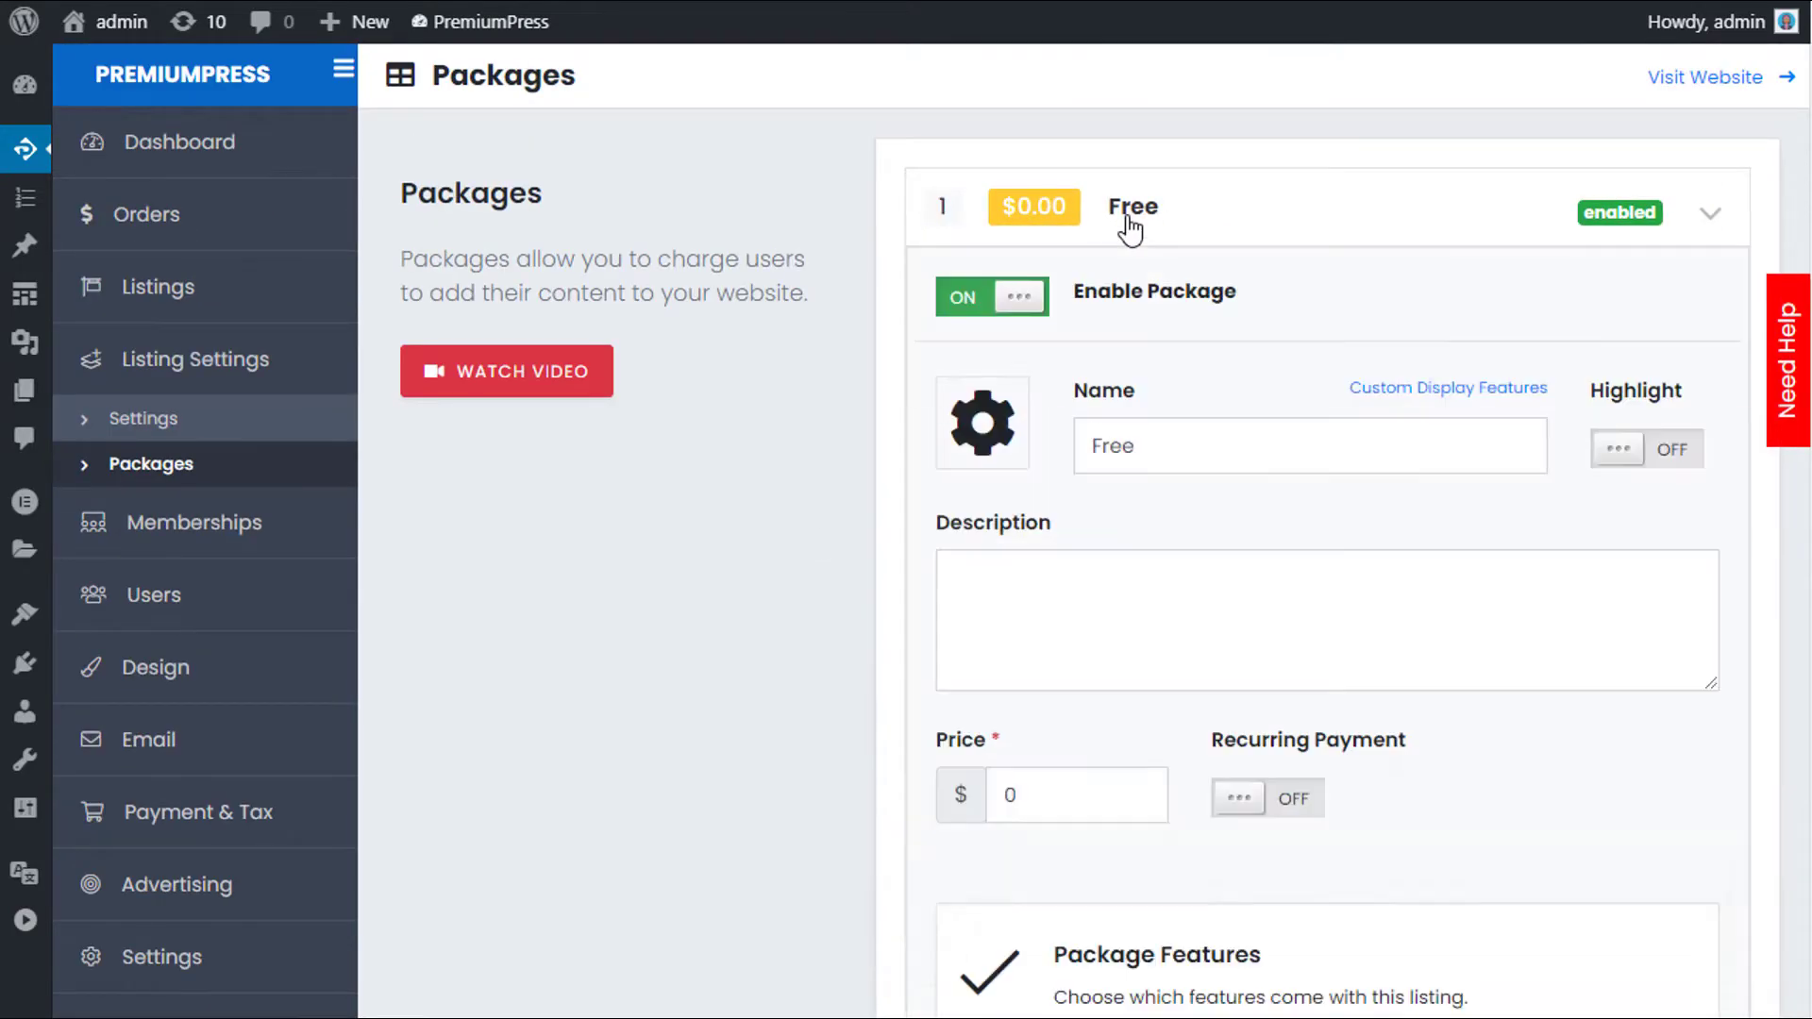
scroll(1123, 439, down, 10)
scroll(1126, 437, down, 3)
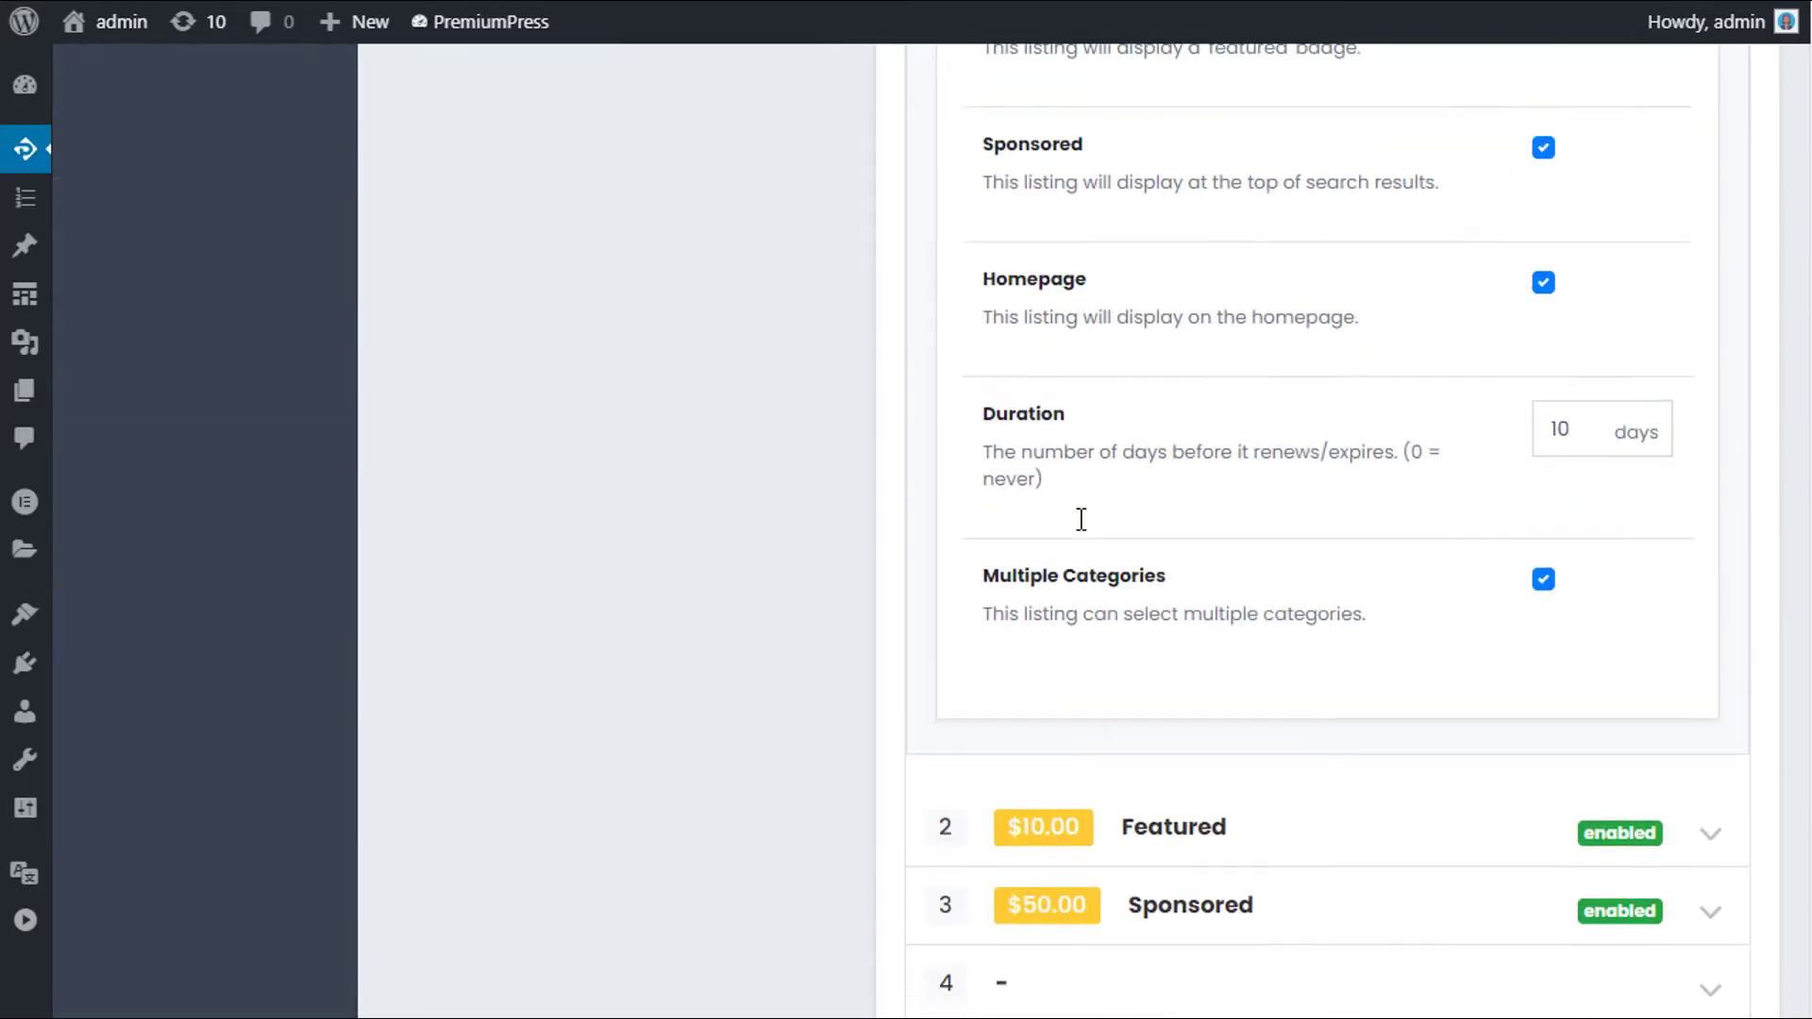
scroll(1079, 518, up, 15)
click(1144, 226)
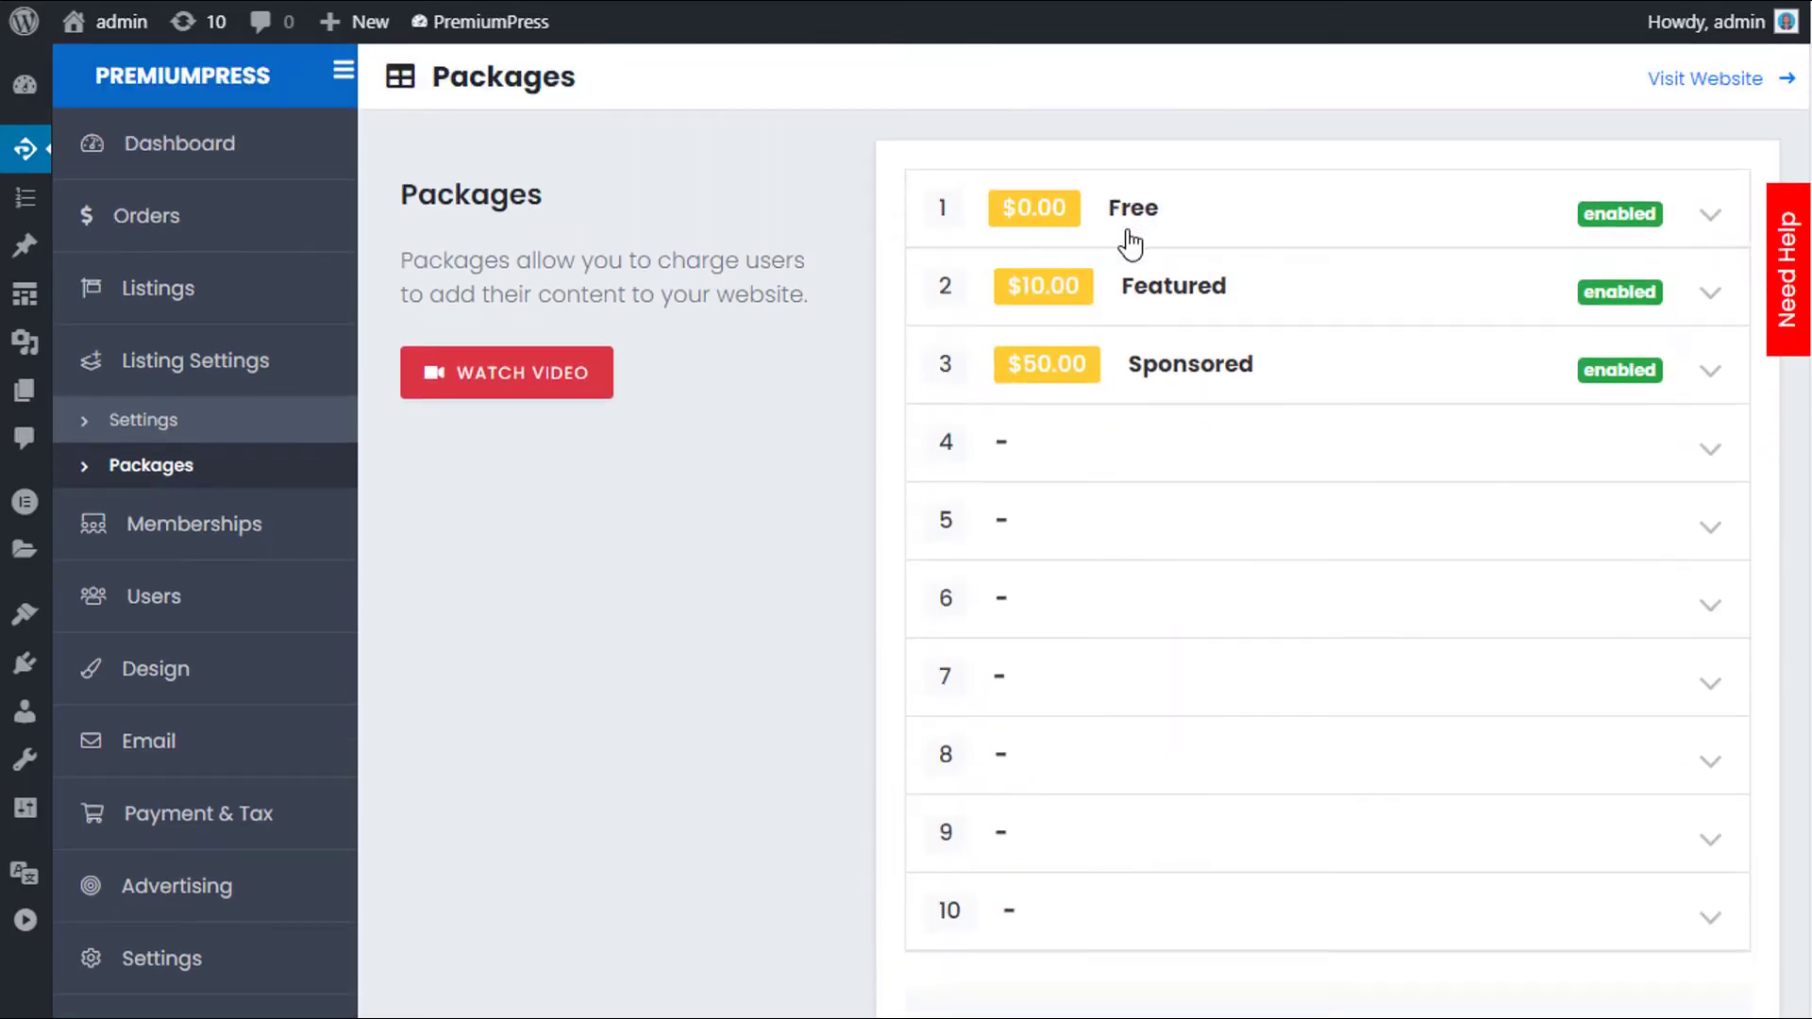
click(1137, 232)
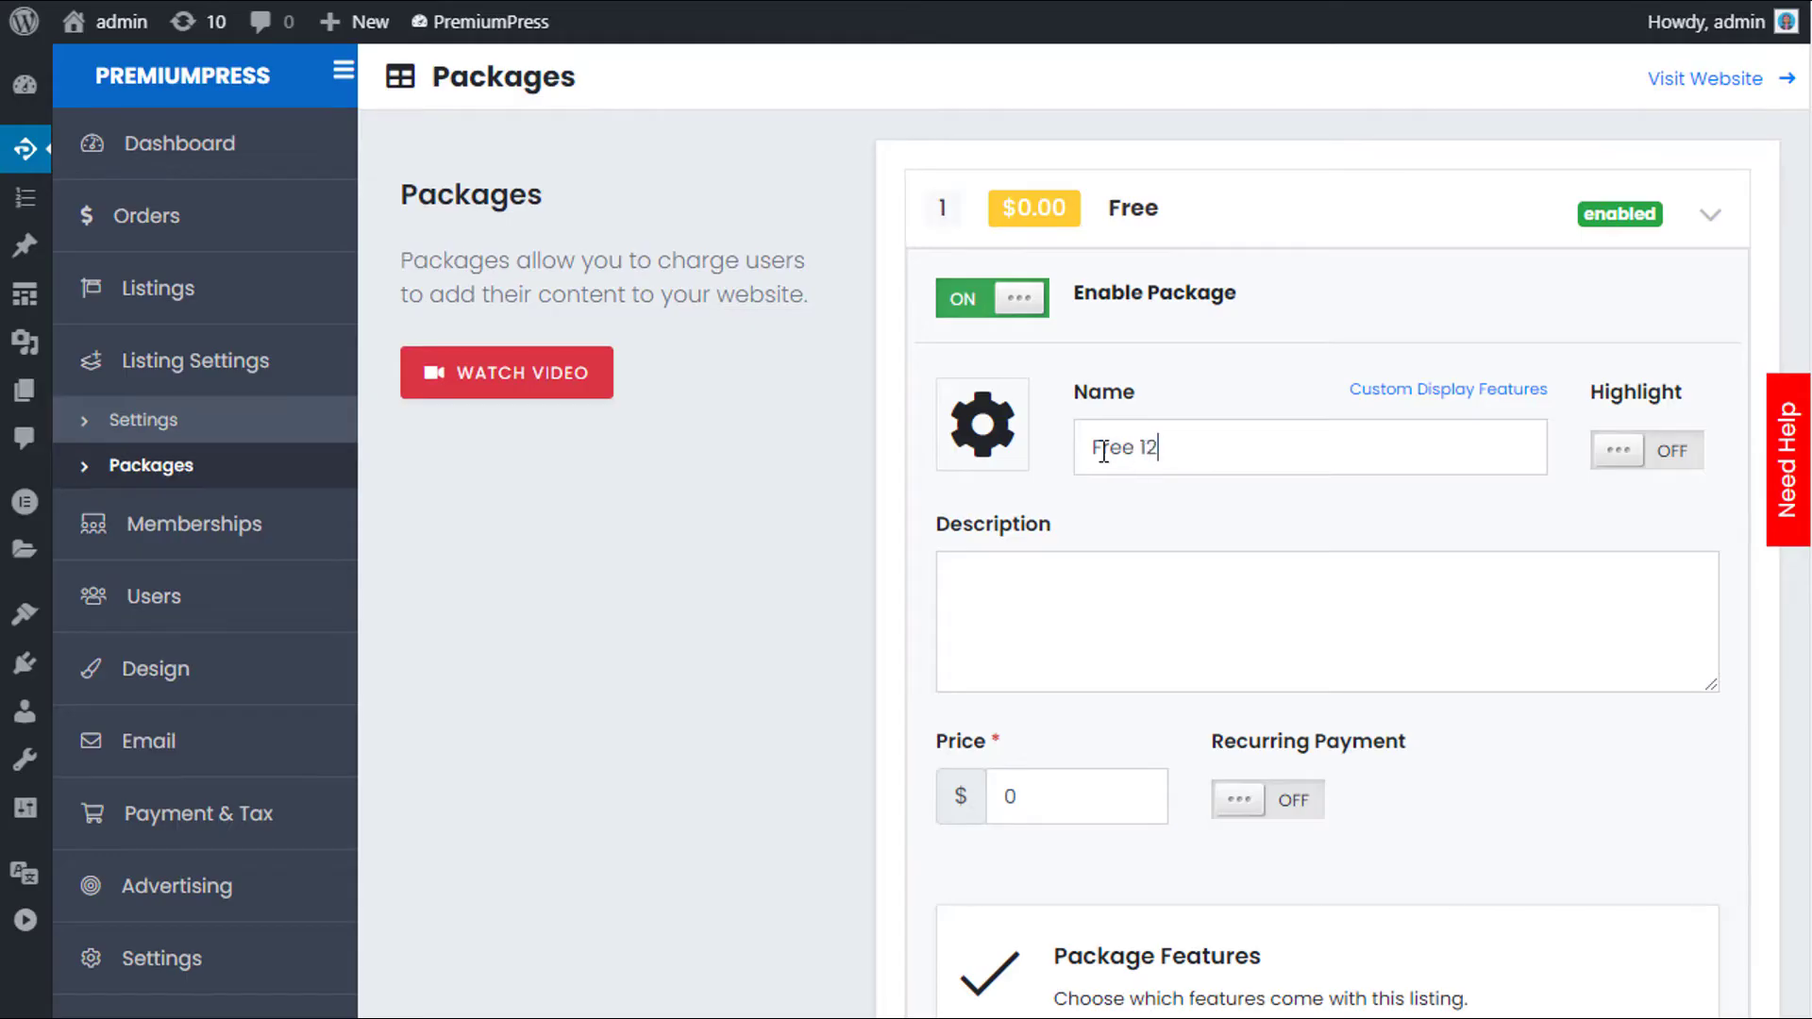
scroll(1028, 525, down, 15)
click(1339, 953)
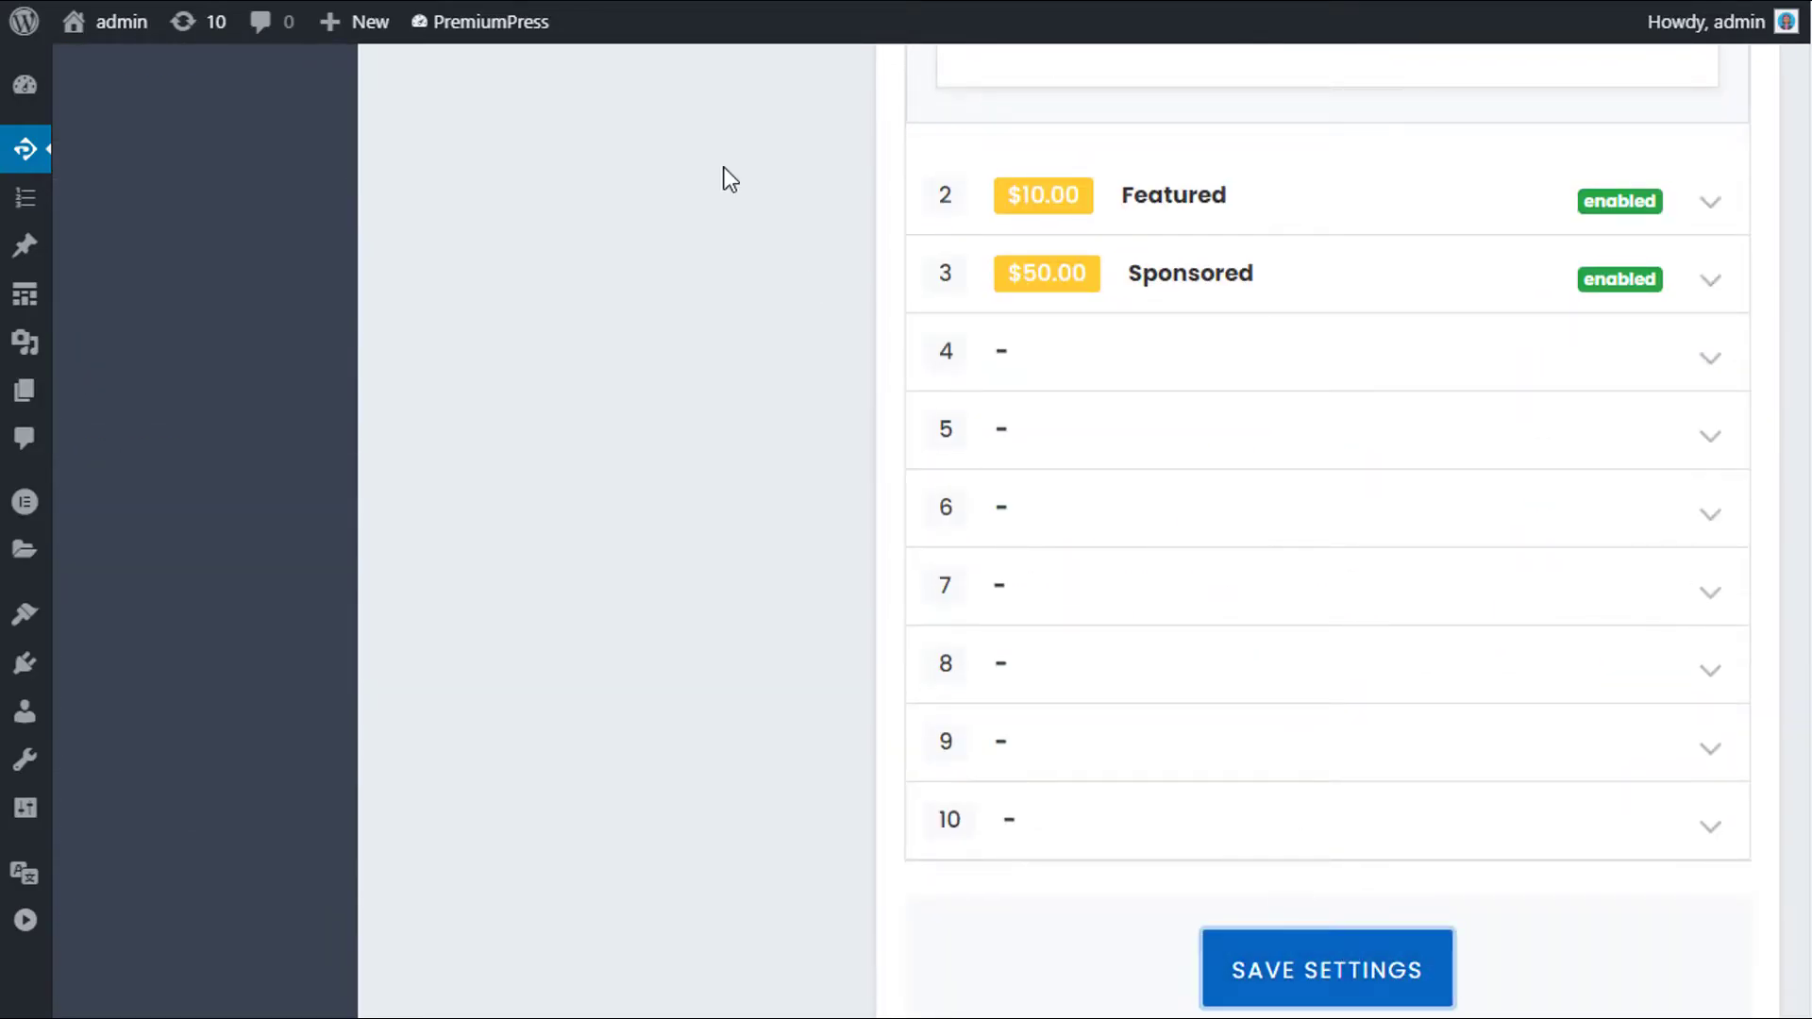
- Reload the front-end pricing page to confirm it shows 'Free 123'
key(ctrl+Tab)
key(F5)
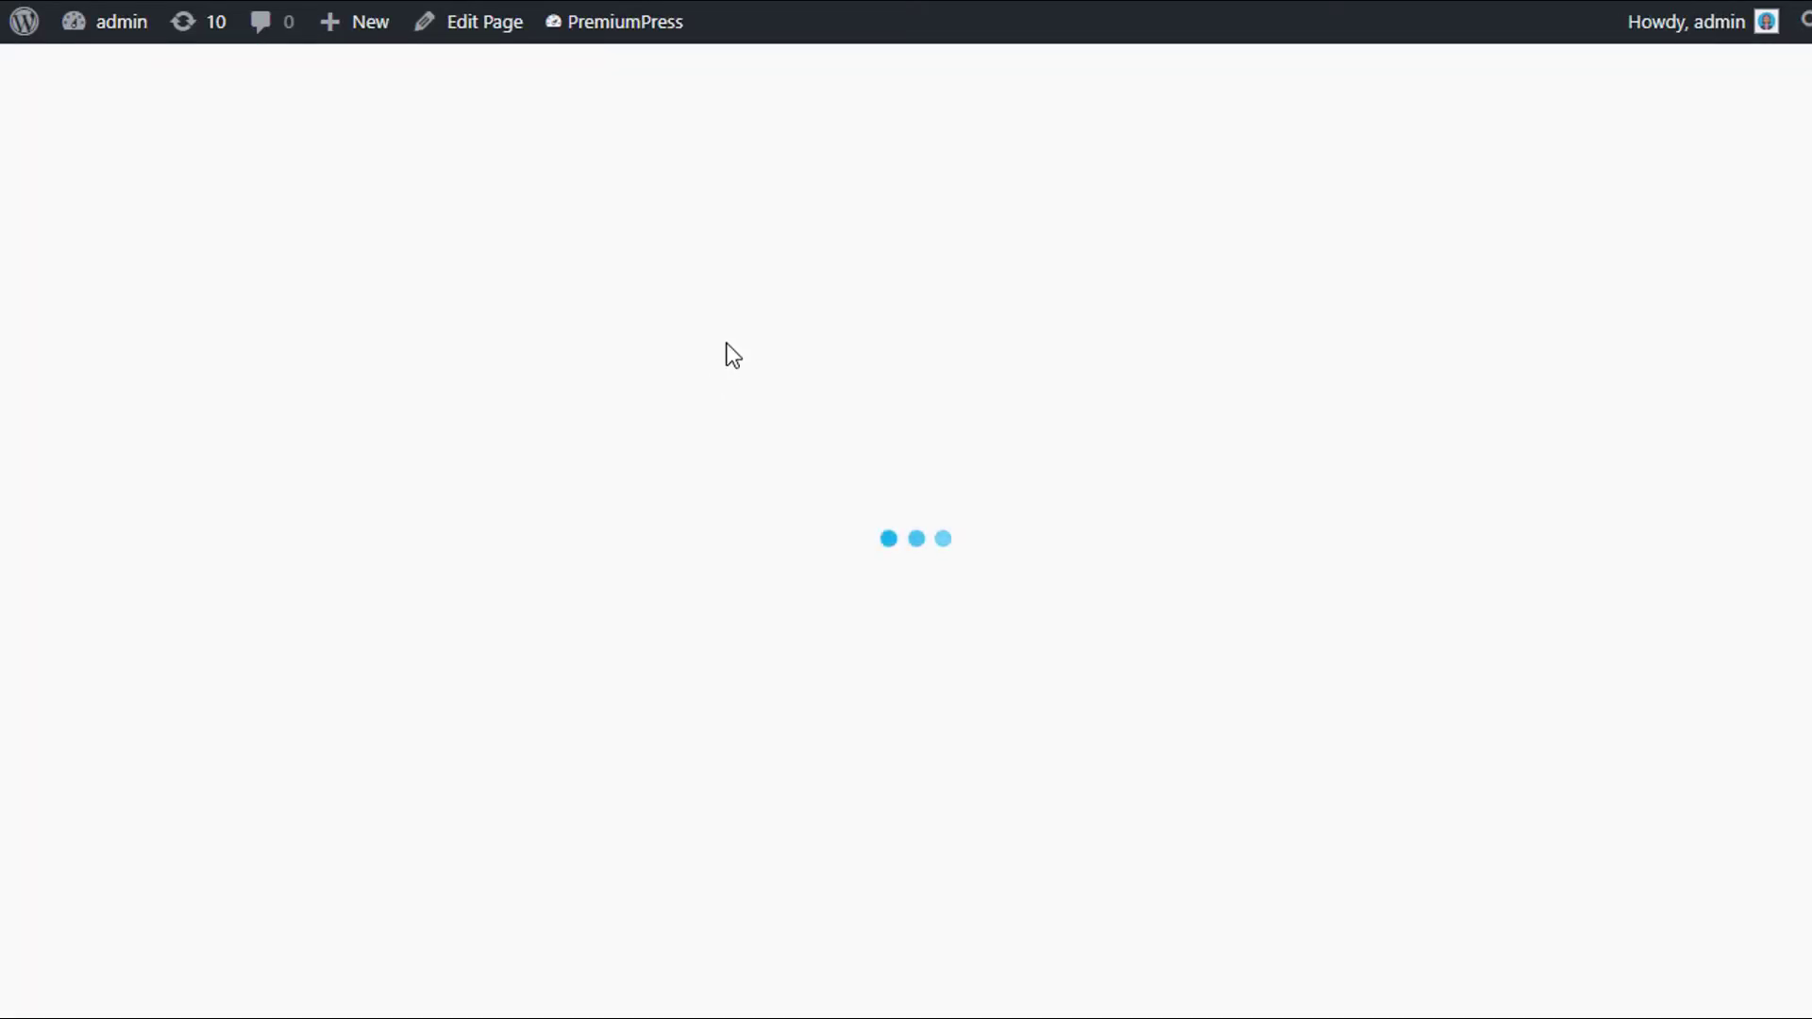
scroll(720, 416, down, 2)
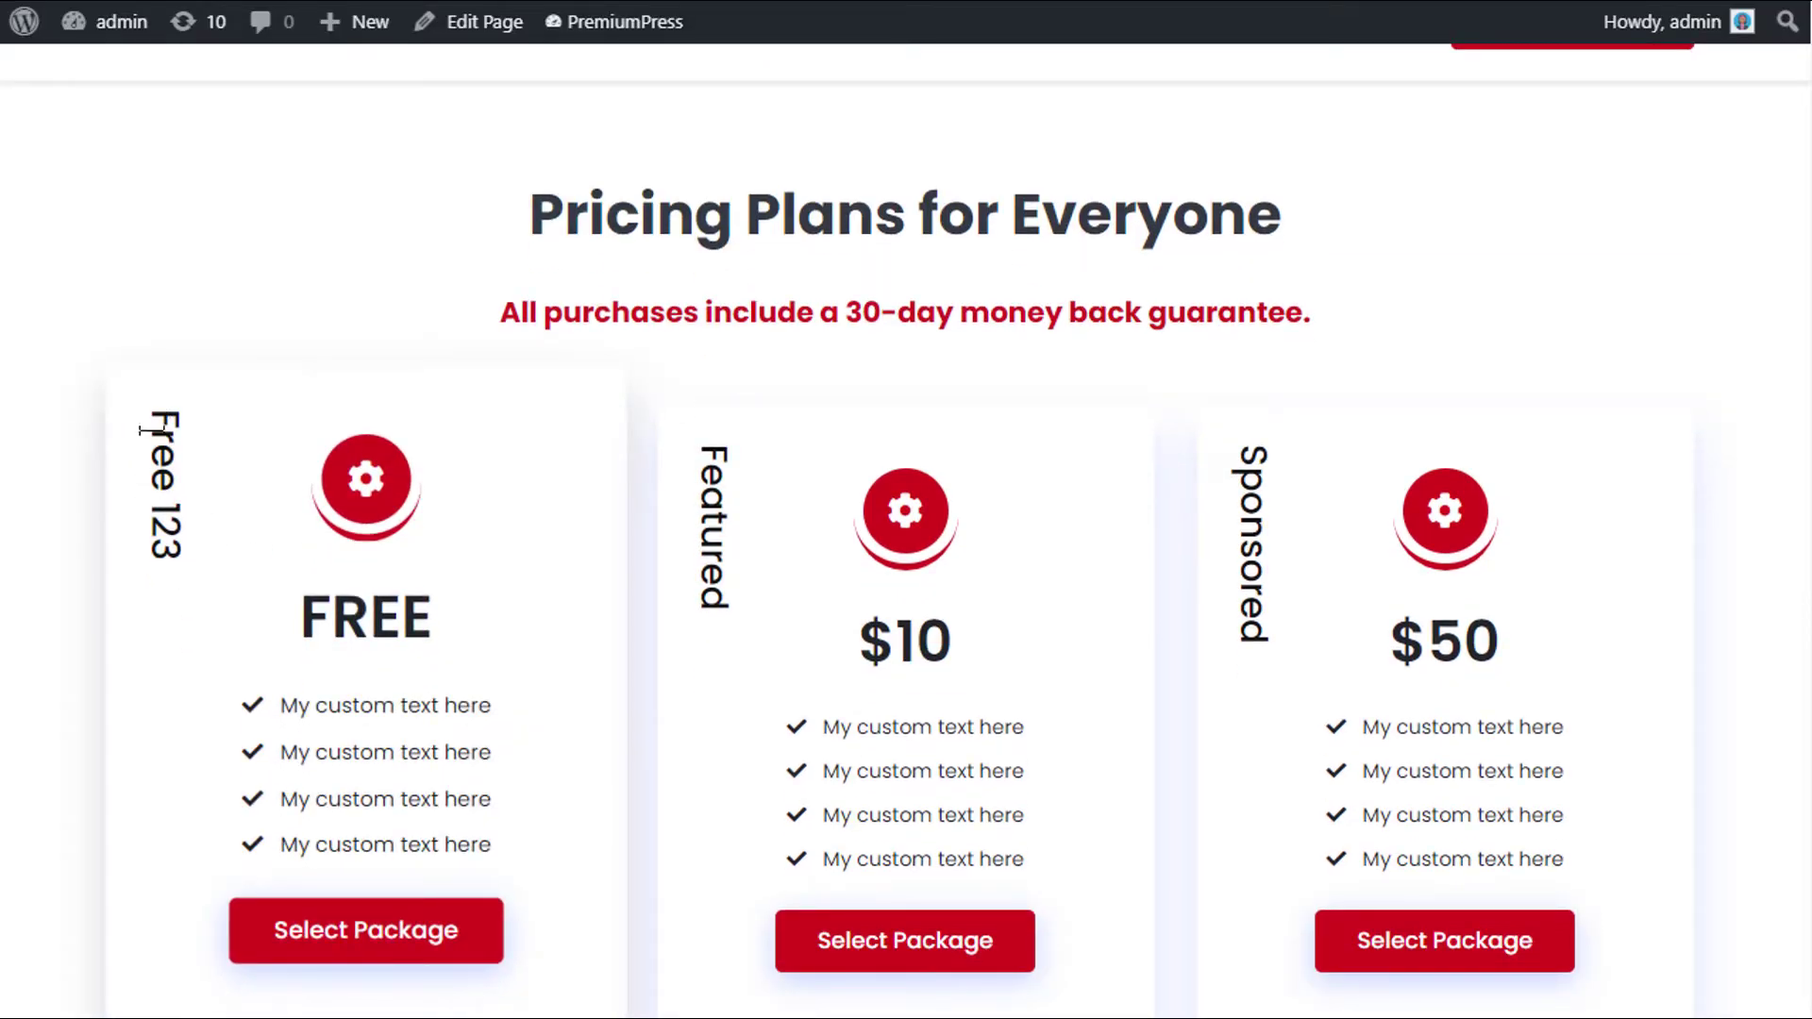
scroll(632, 608, down, 2)
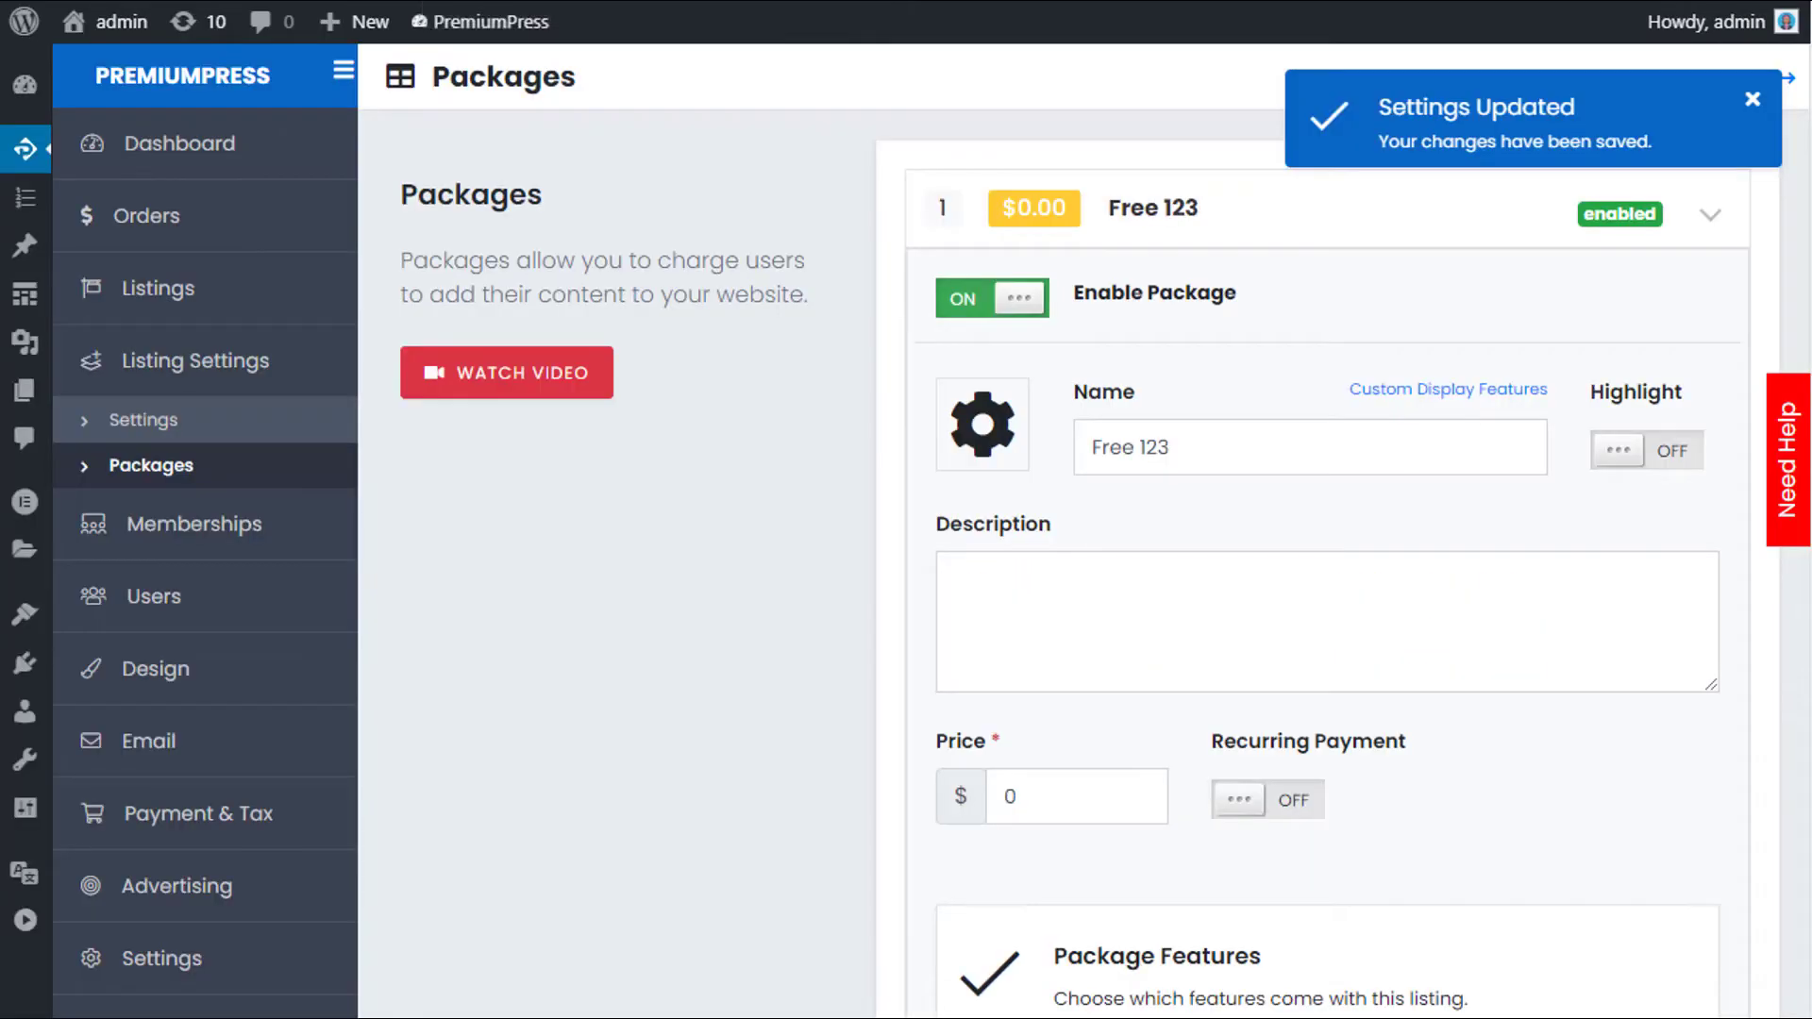
- Switch Enable Package to OFF for both the Sponsored and Featured packages
click(1753, 102)
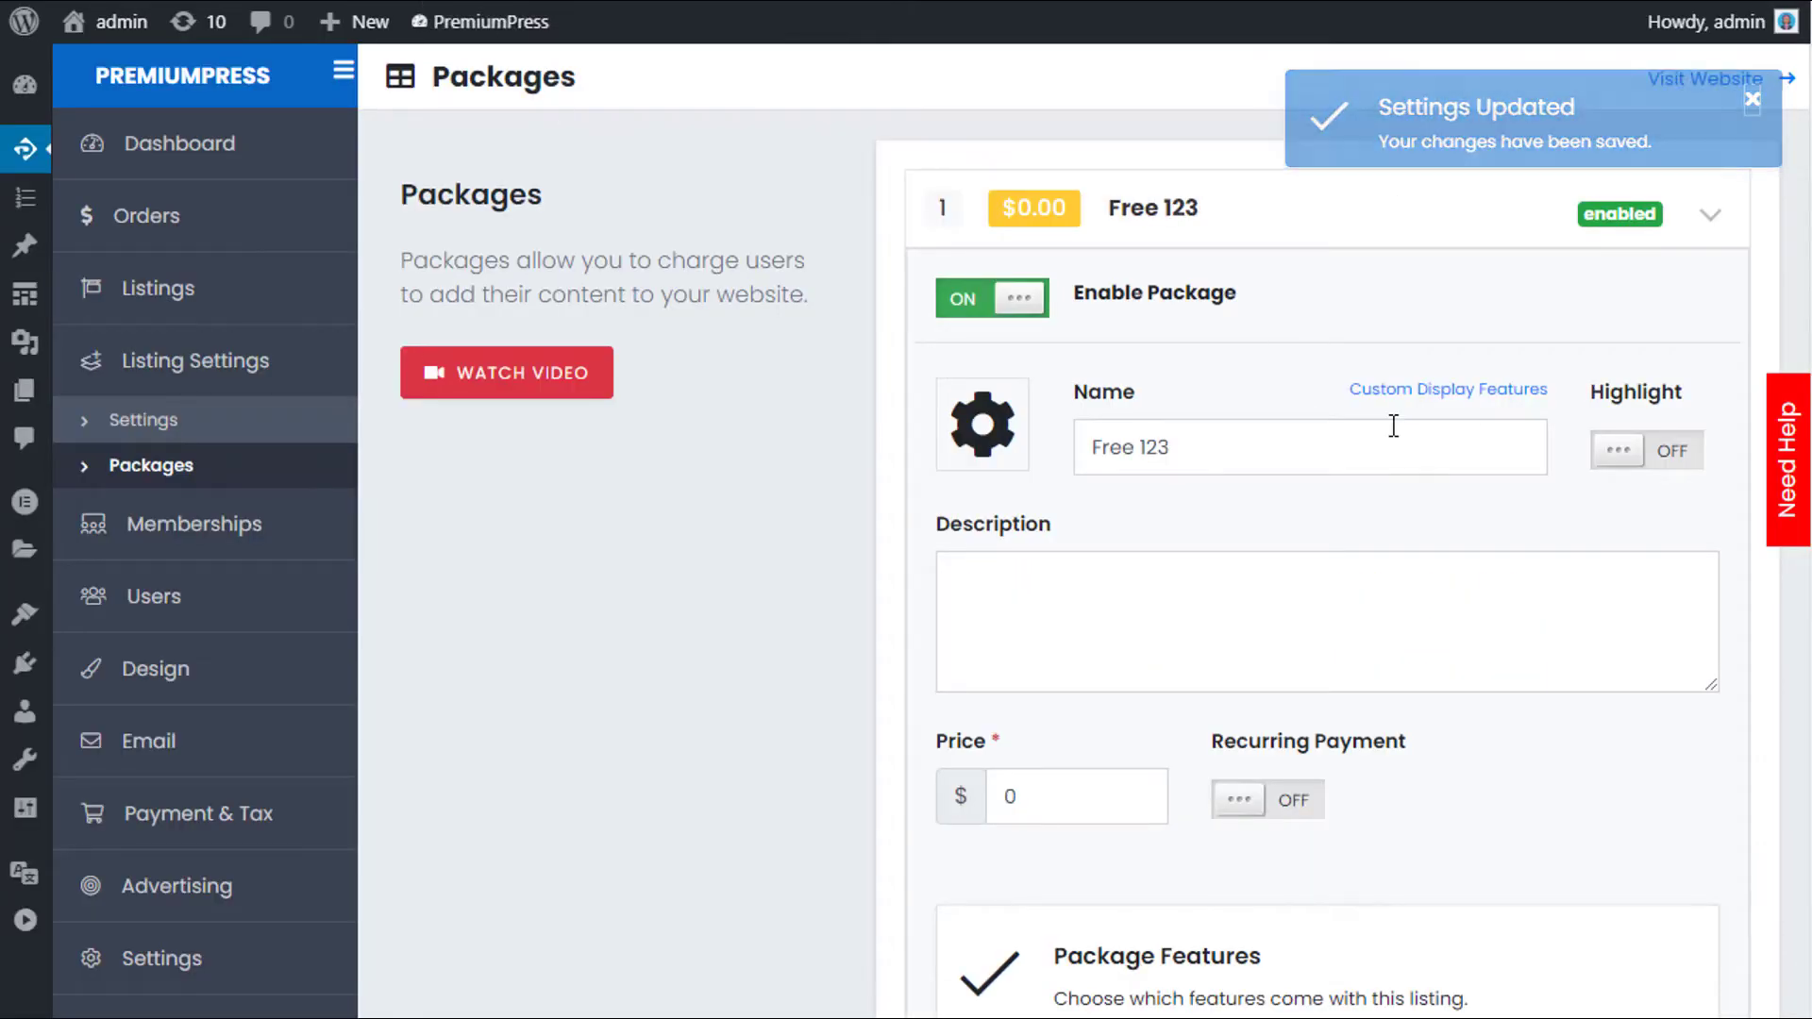
click(1090, 236)
click(1165, 360)
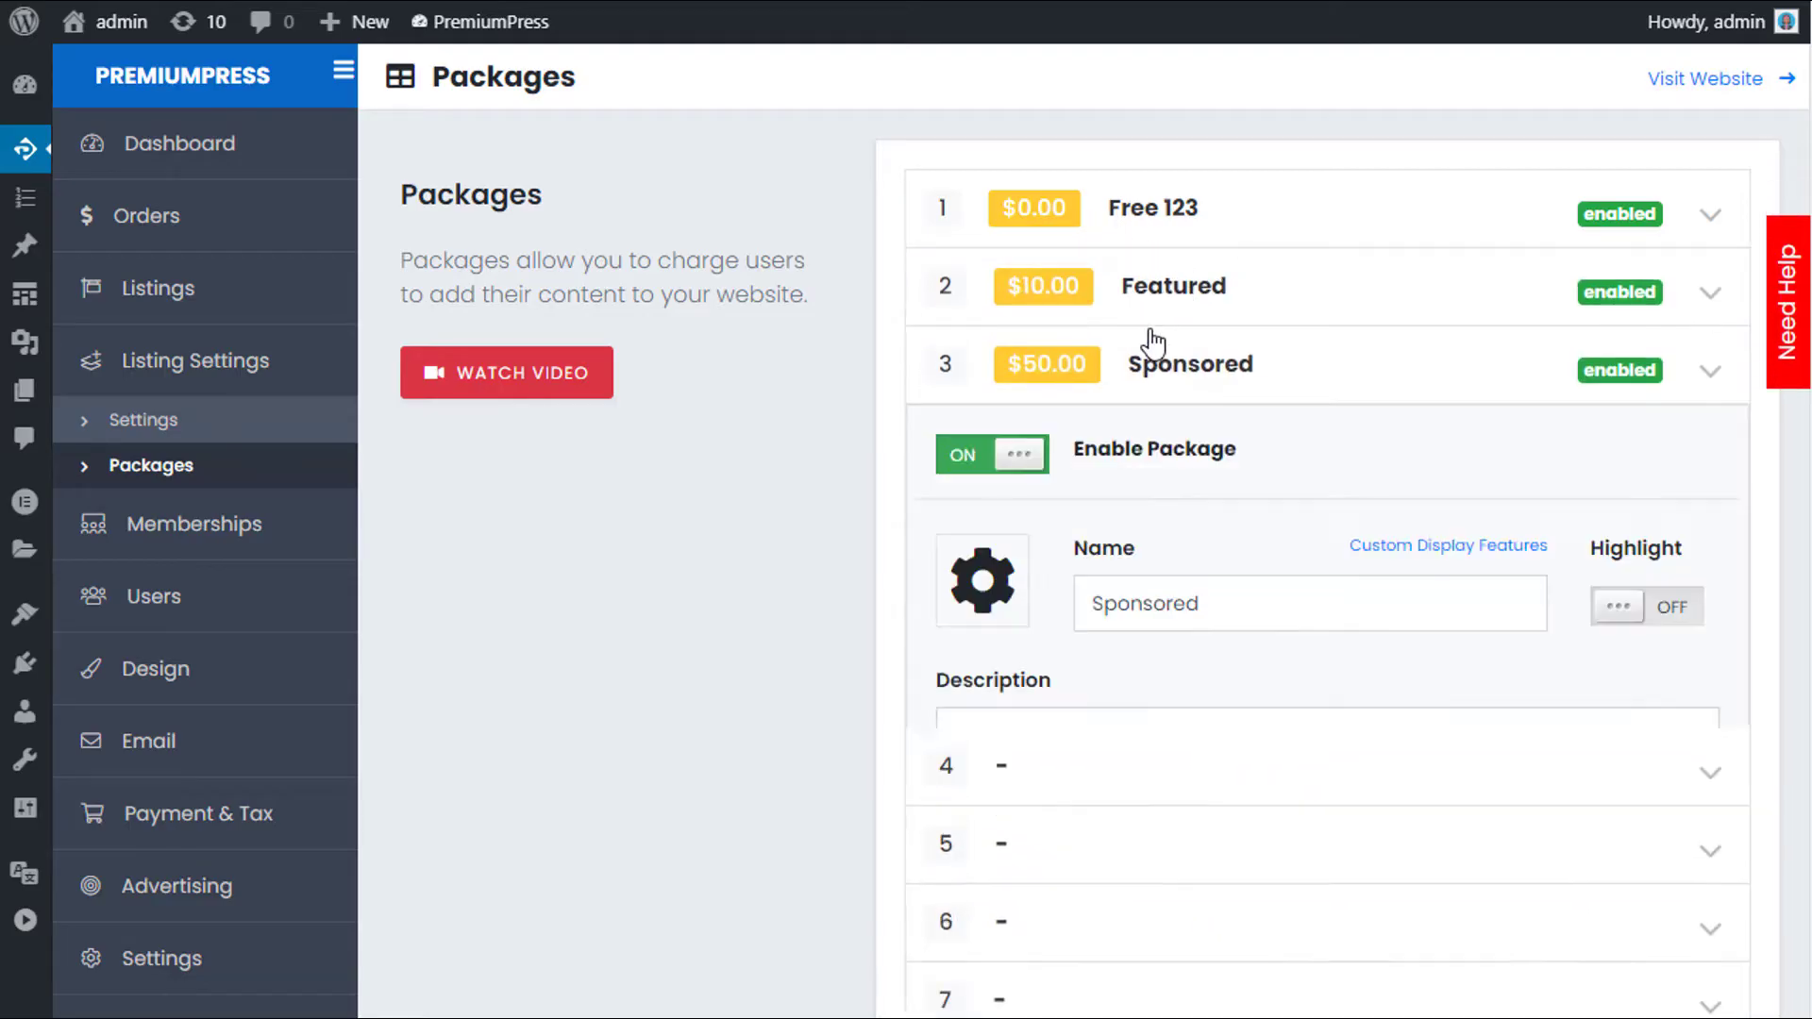
click(989, 455)
click(1165, 285)
click(1003, 377)
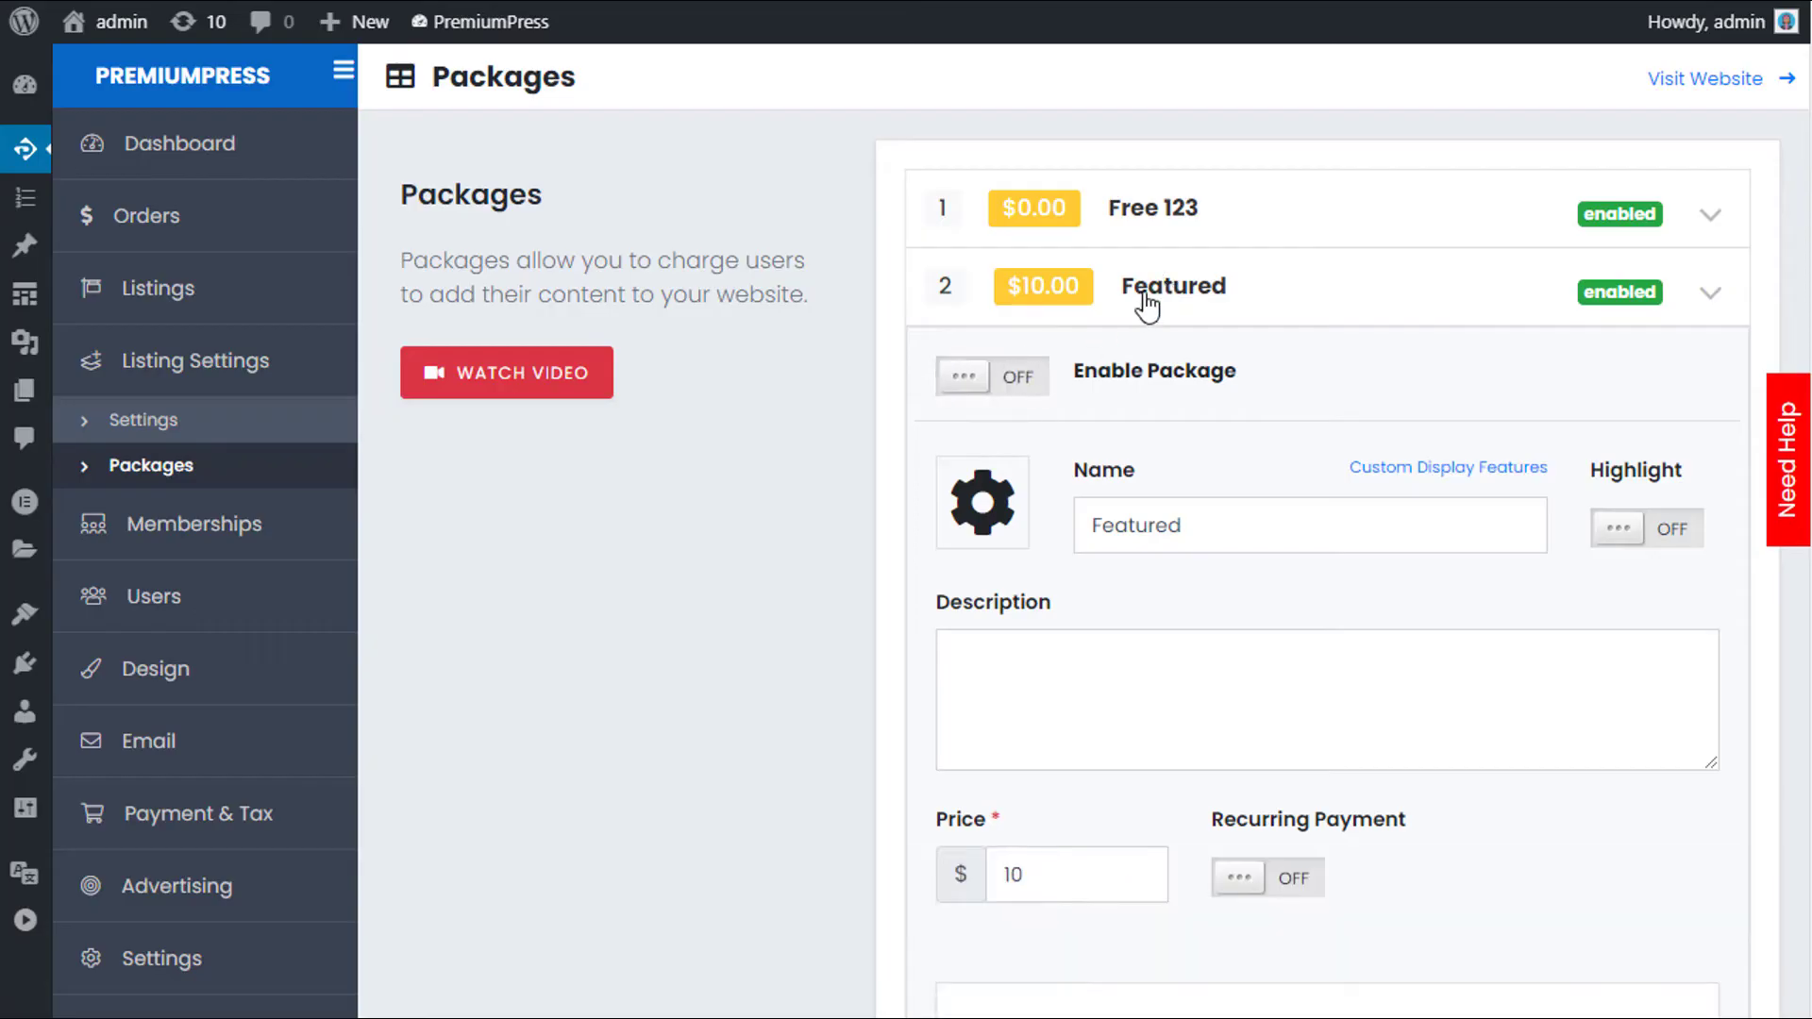
click(1146, 300)
click(1152, 382)
click(1172, 389)
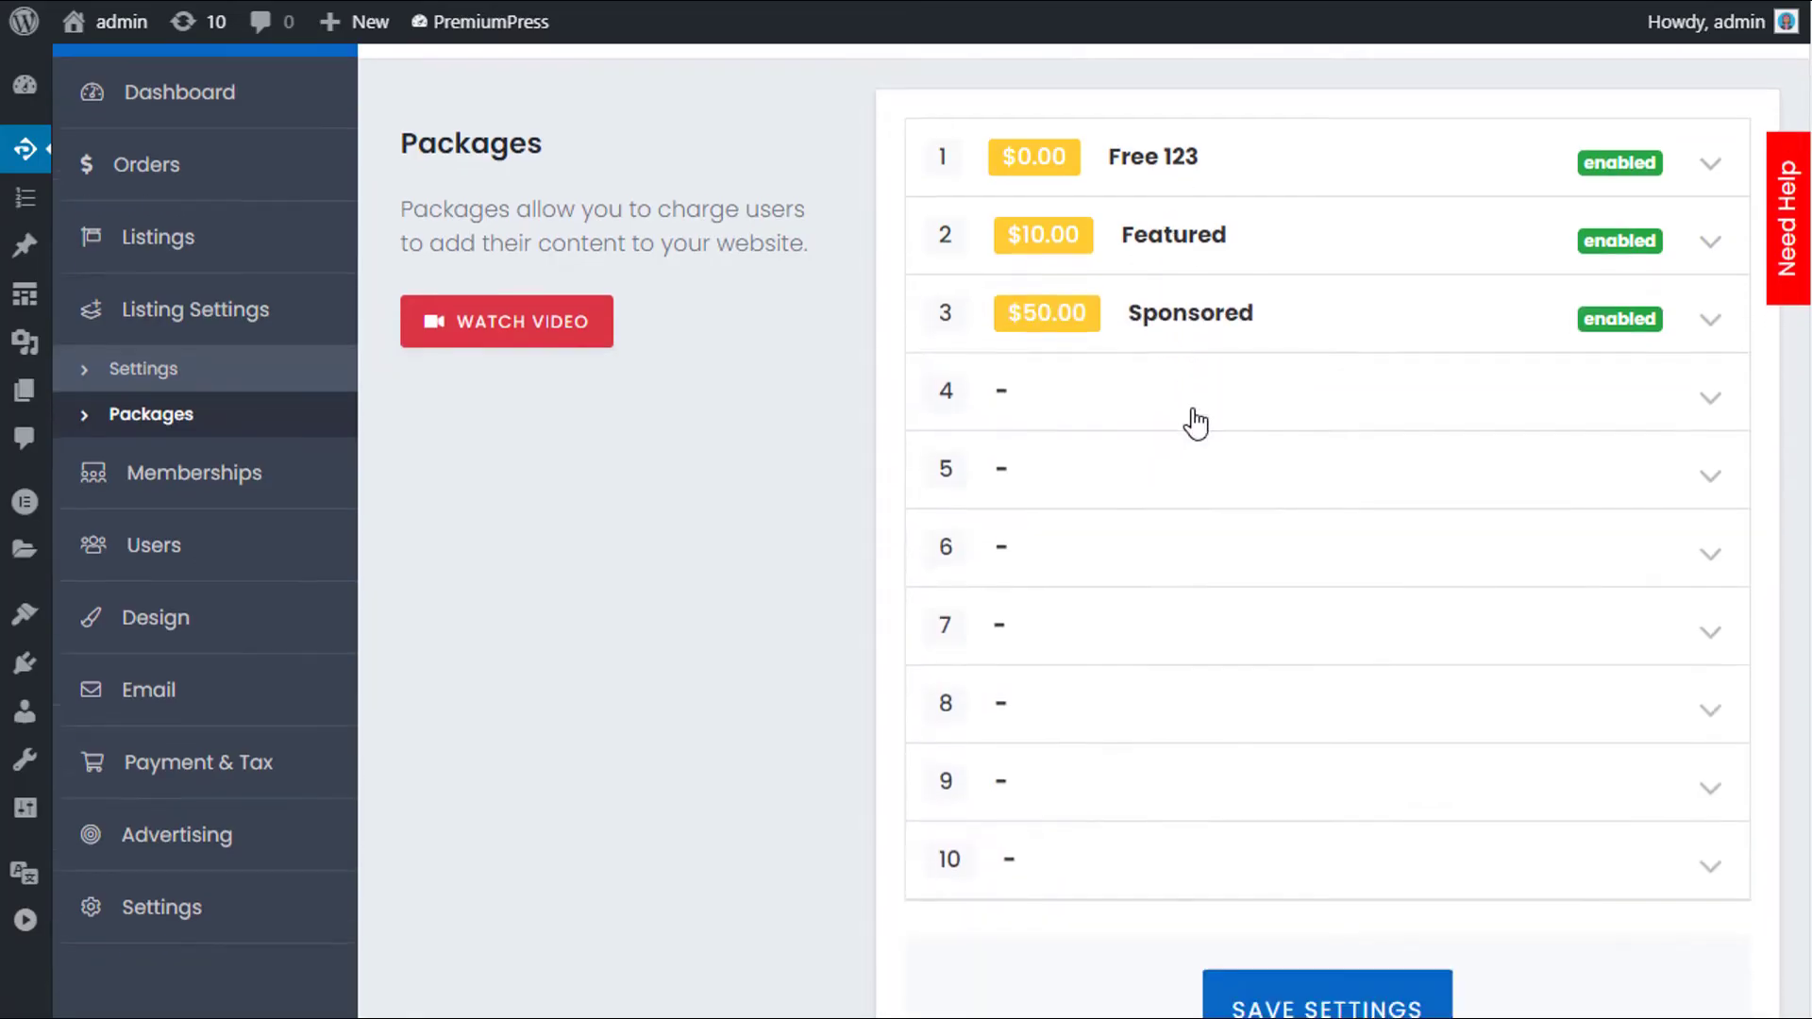
- Save the settings and reload the pricing page to confirm only Free 123 remains
scroll(1195, 424, down, 5)
click(1315, 493)
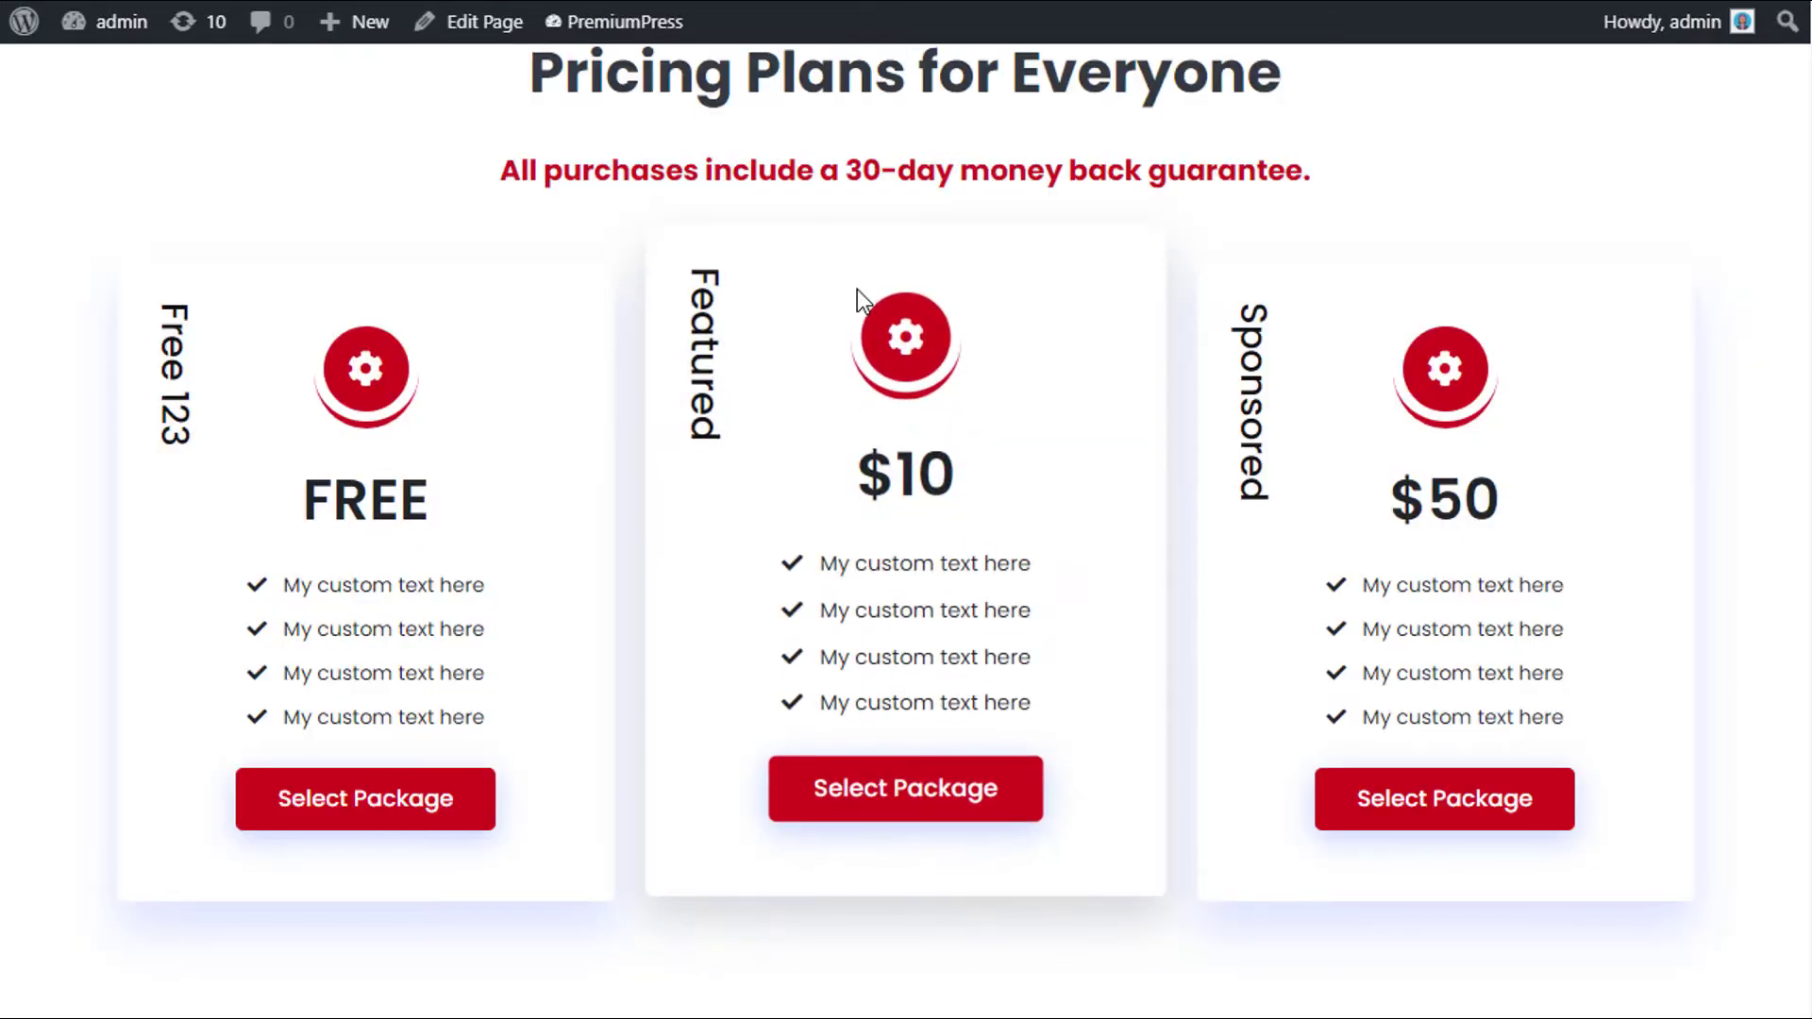
key(F5)
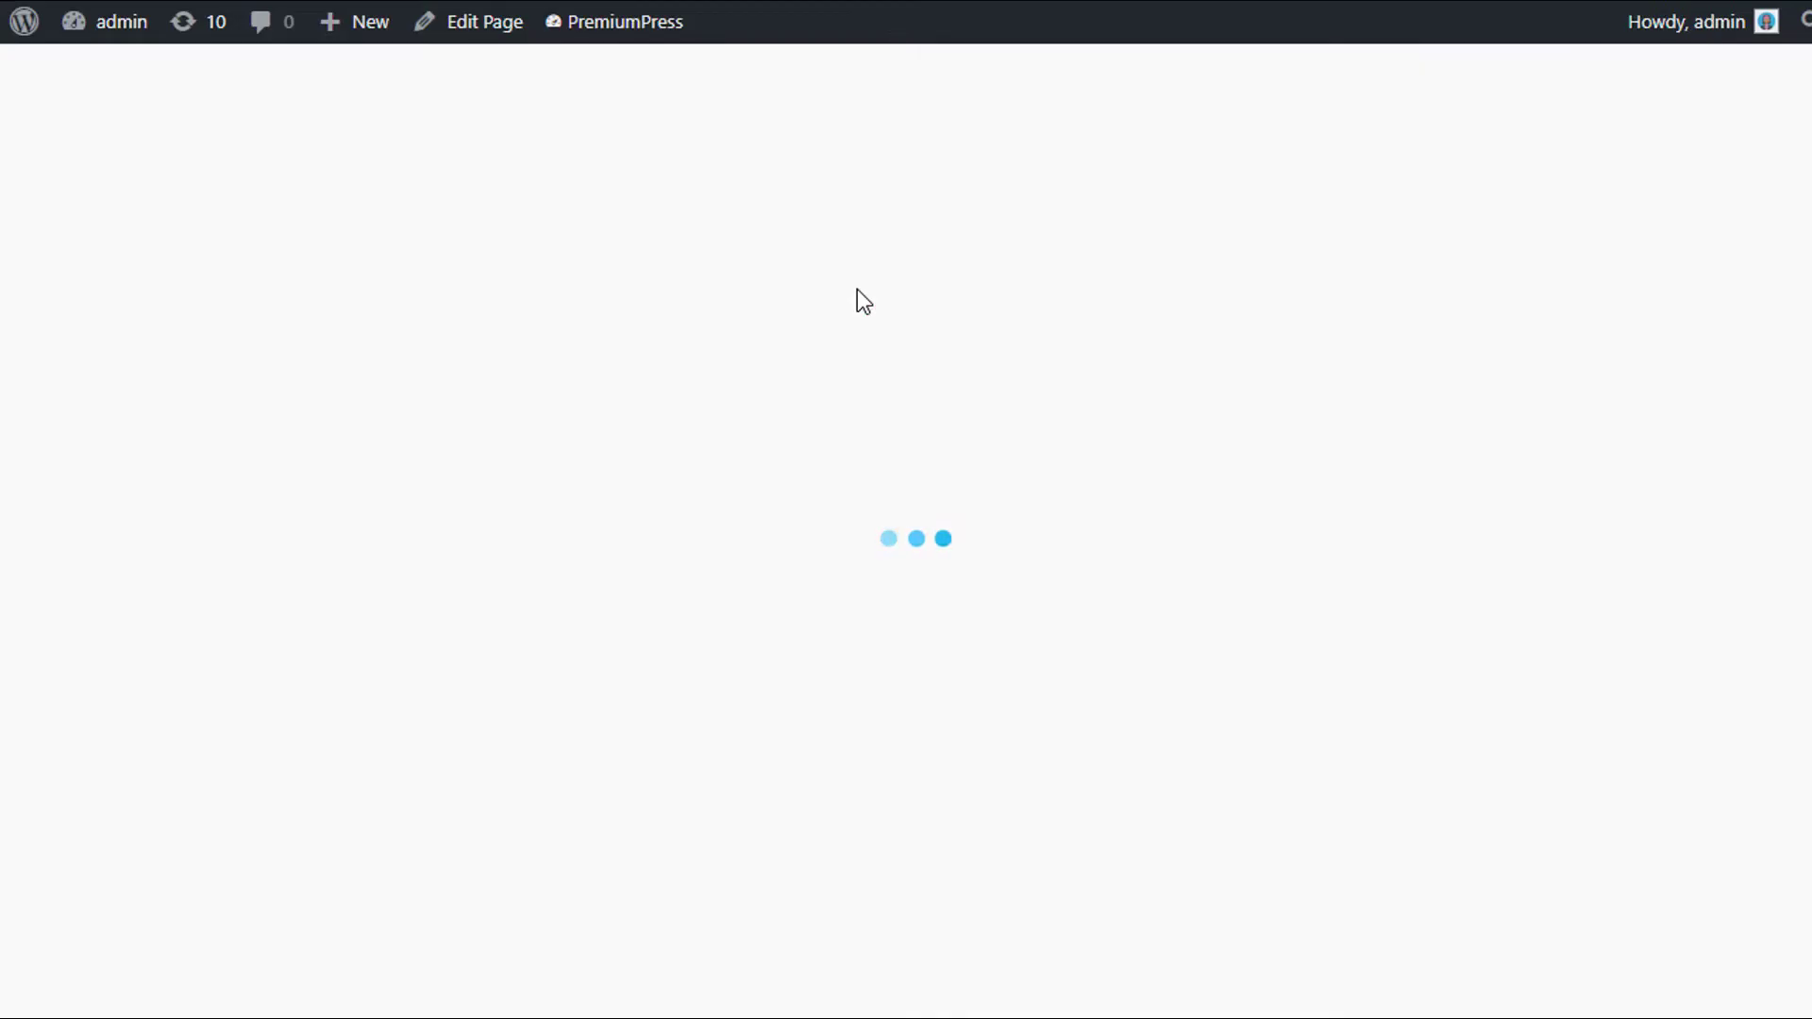
scroll(1340, 402, down, 3)
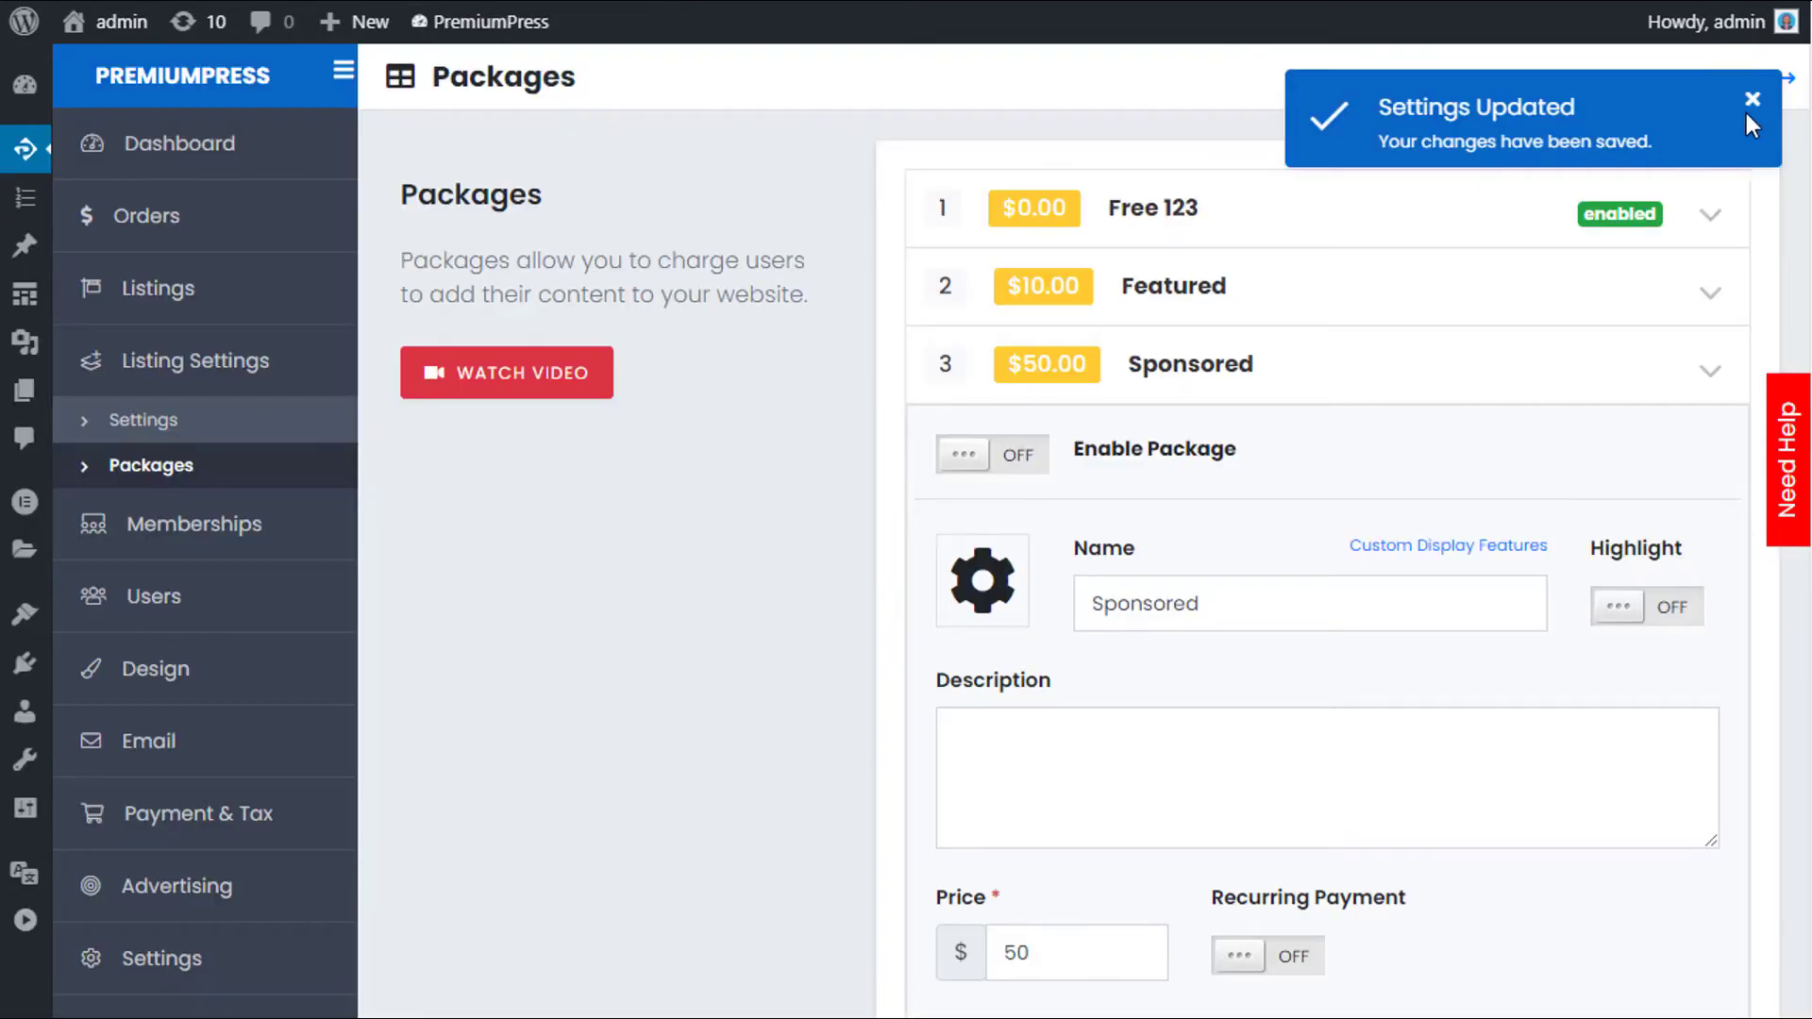
click(1145, 358)
click(1153, 201)
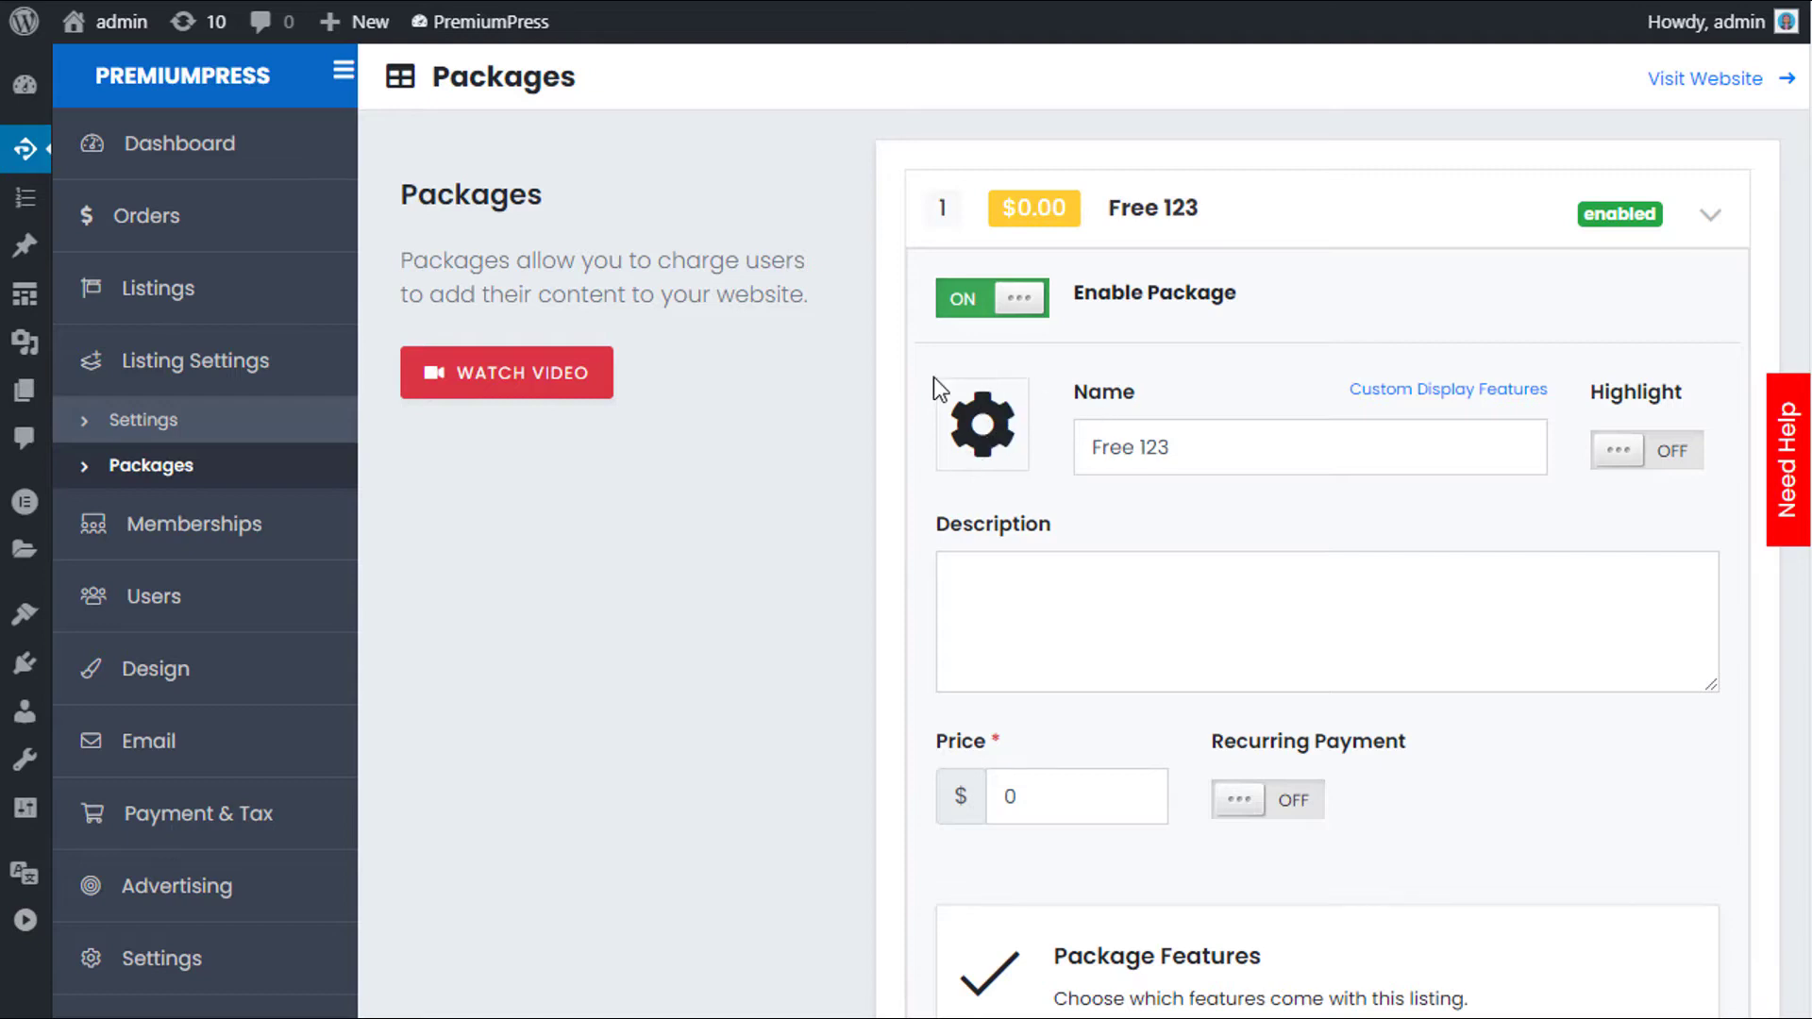
- Choose the camera icon for the Free 123 package and save the package settings
scroll(733, 221, down, 1)
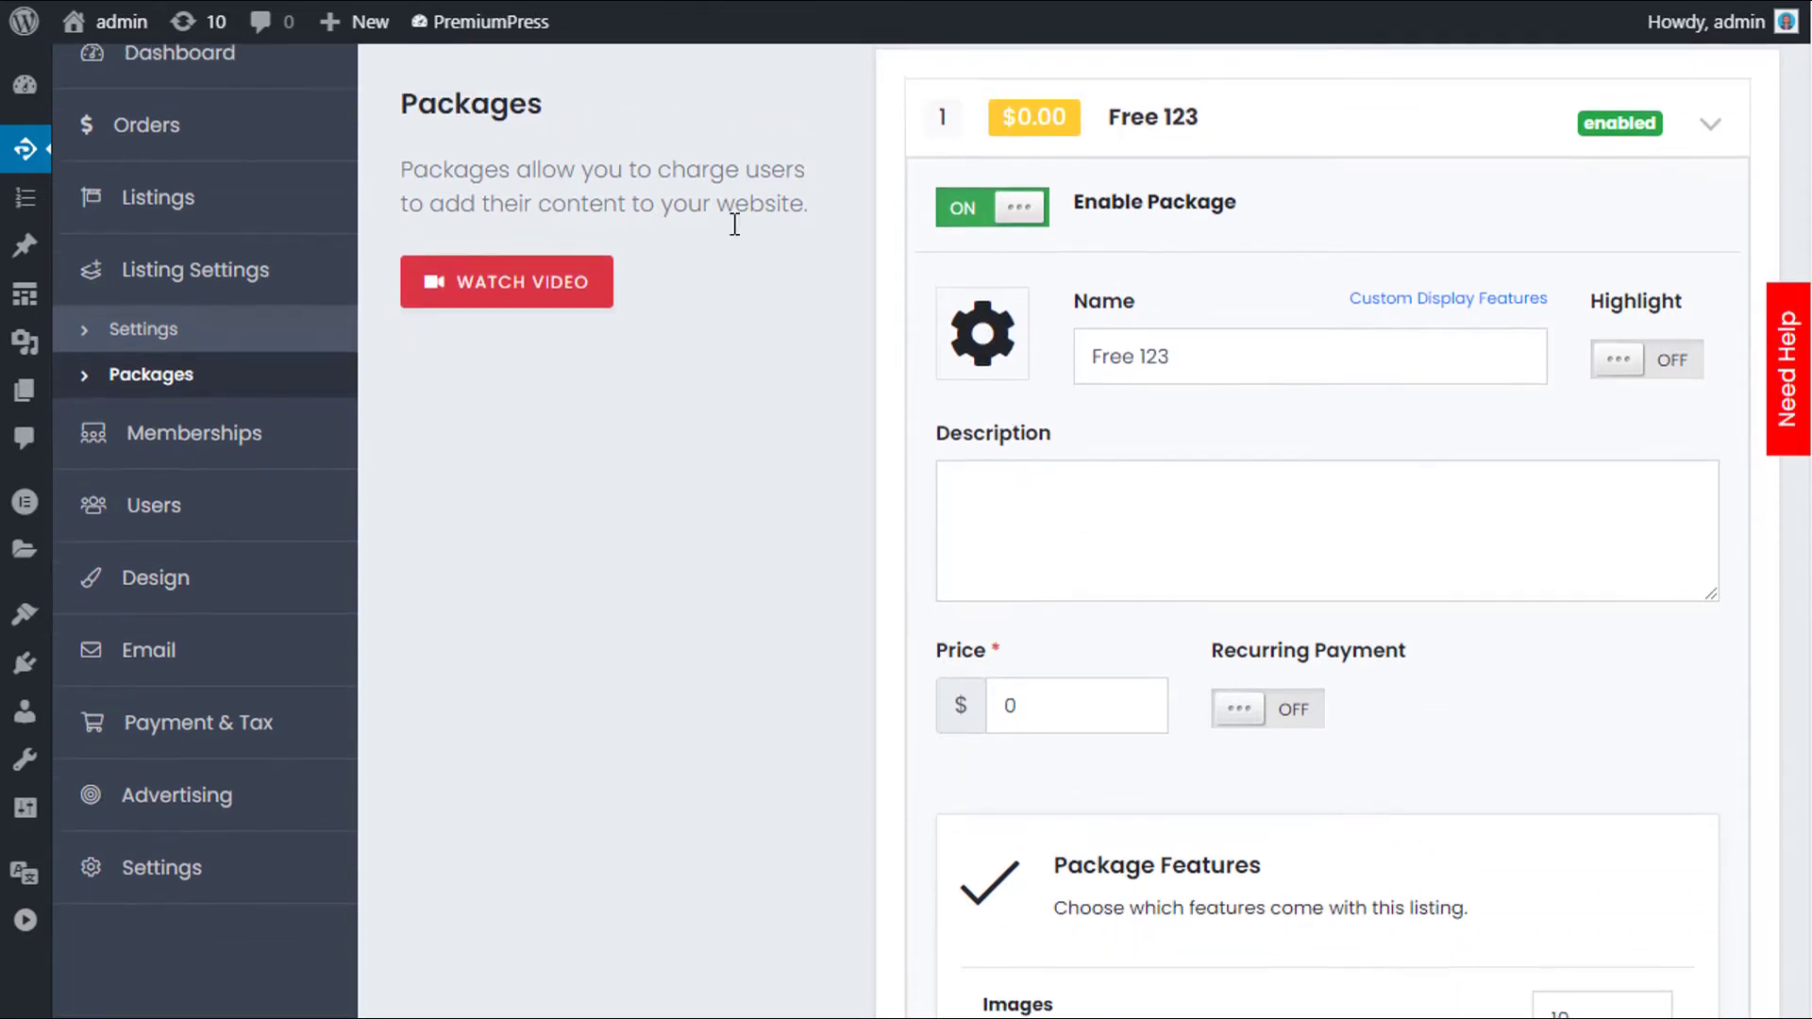
scroll(733, 222, up, 1)
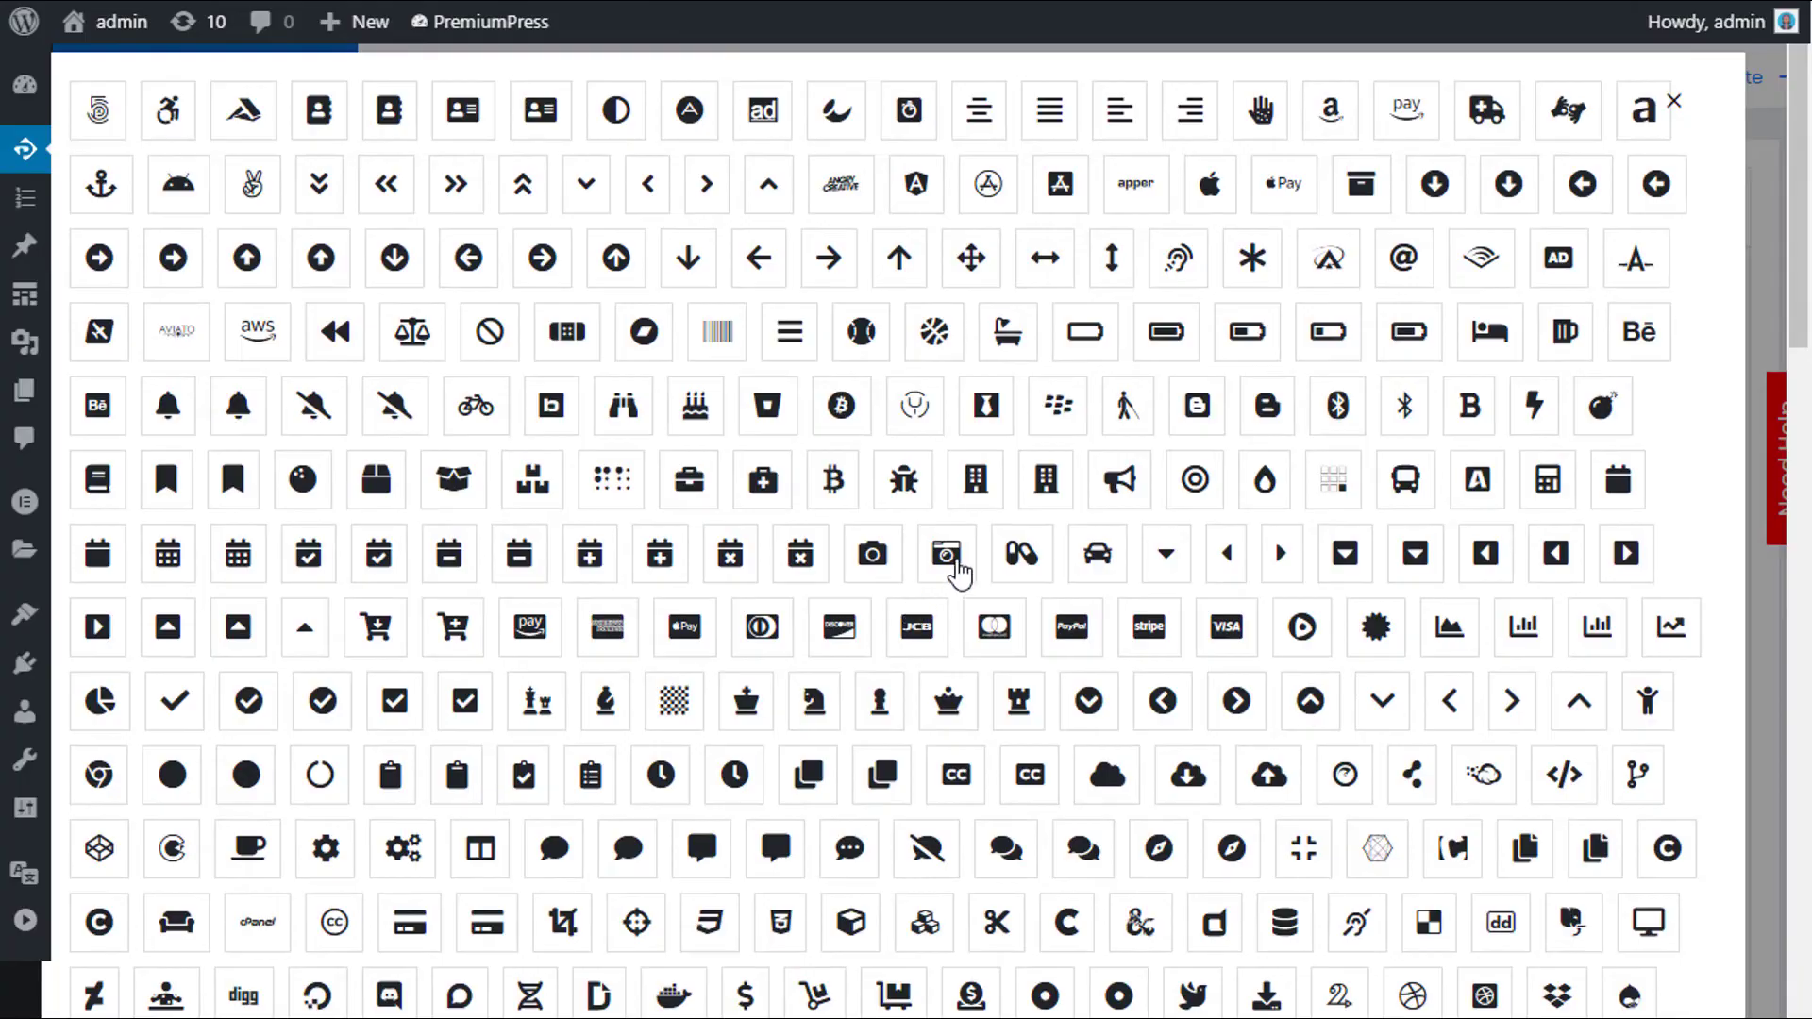
click(947, 554)
scroll(959, 530, down, 15)
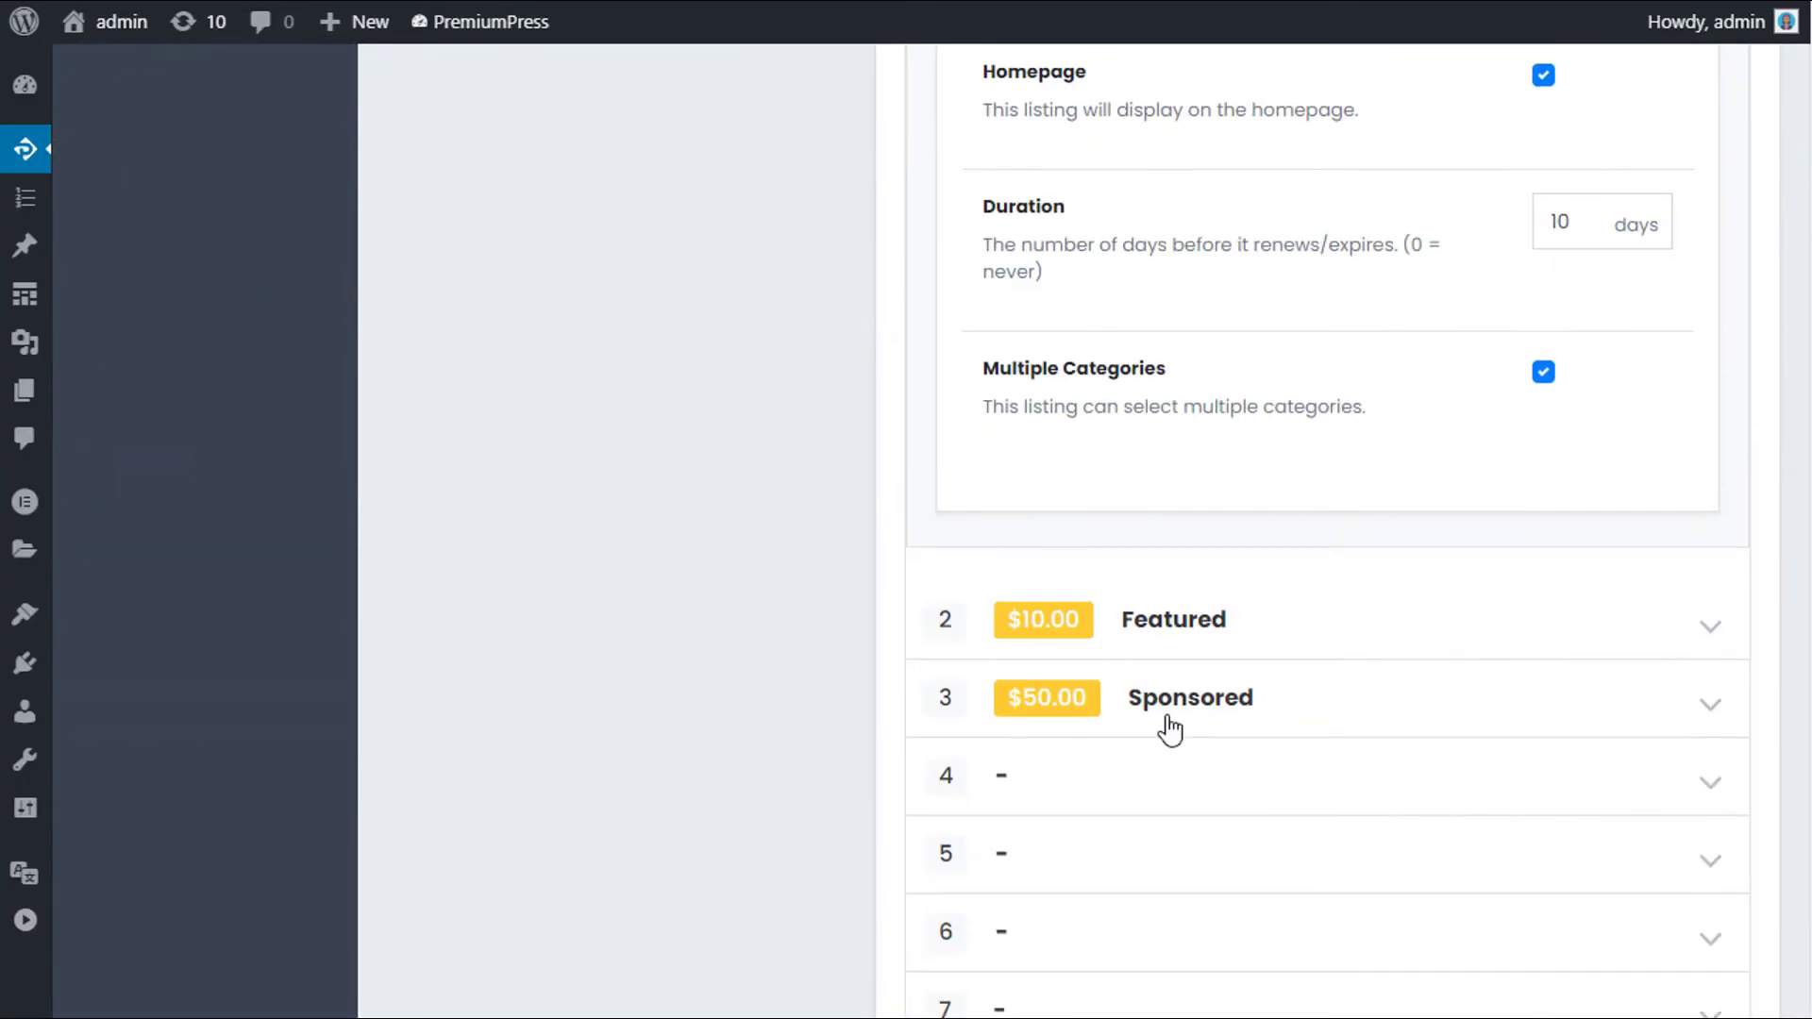
scroll(1170, 729, down, 9)
click(1329, 571)
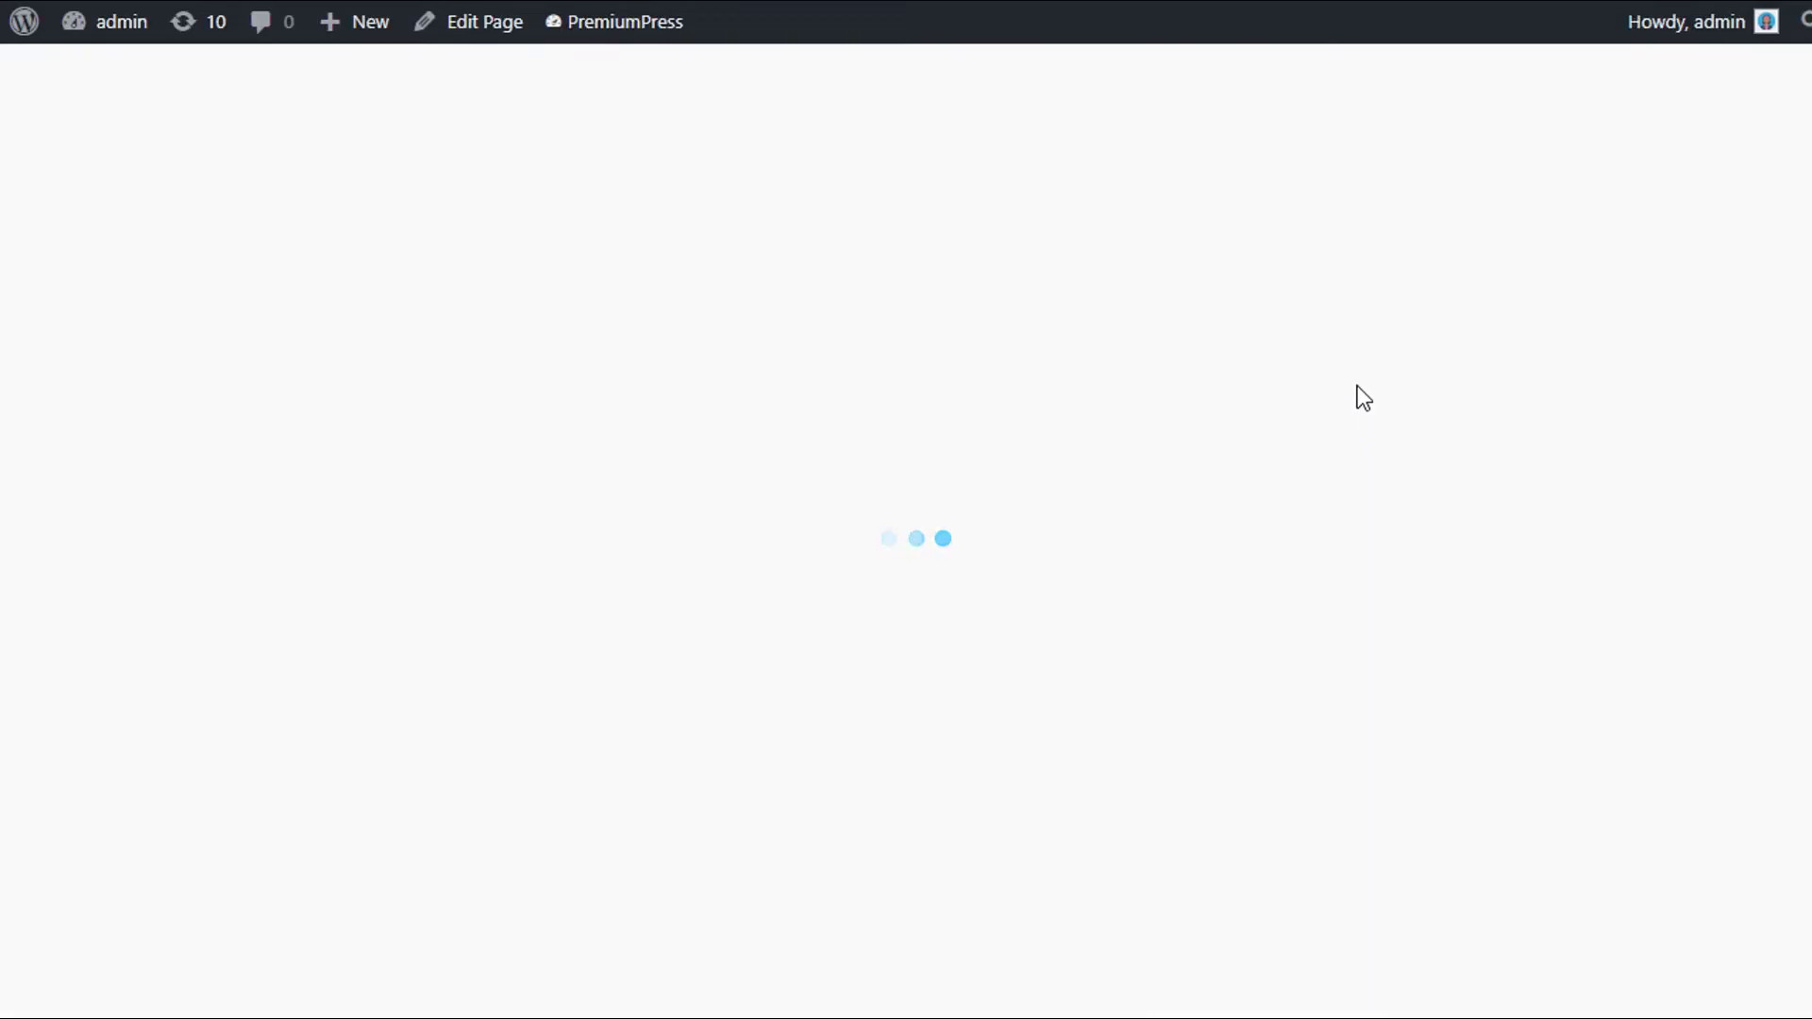
scroll(1132, 453, down, 2)
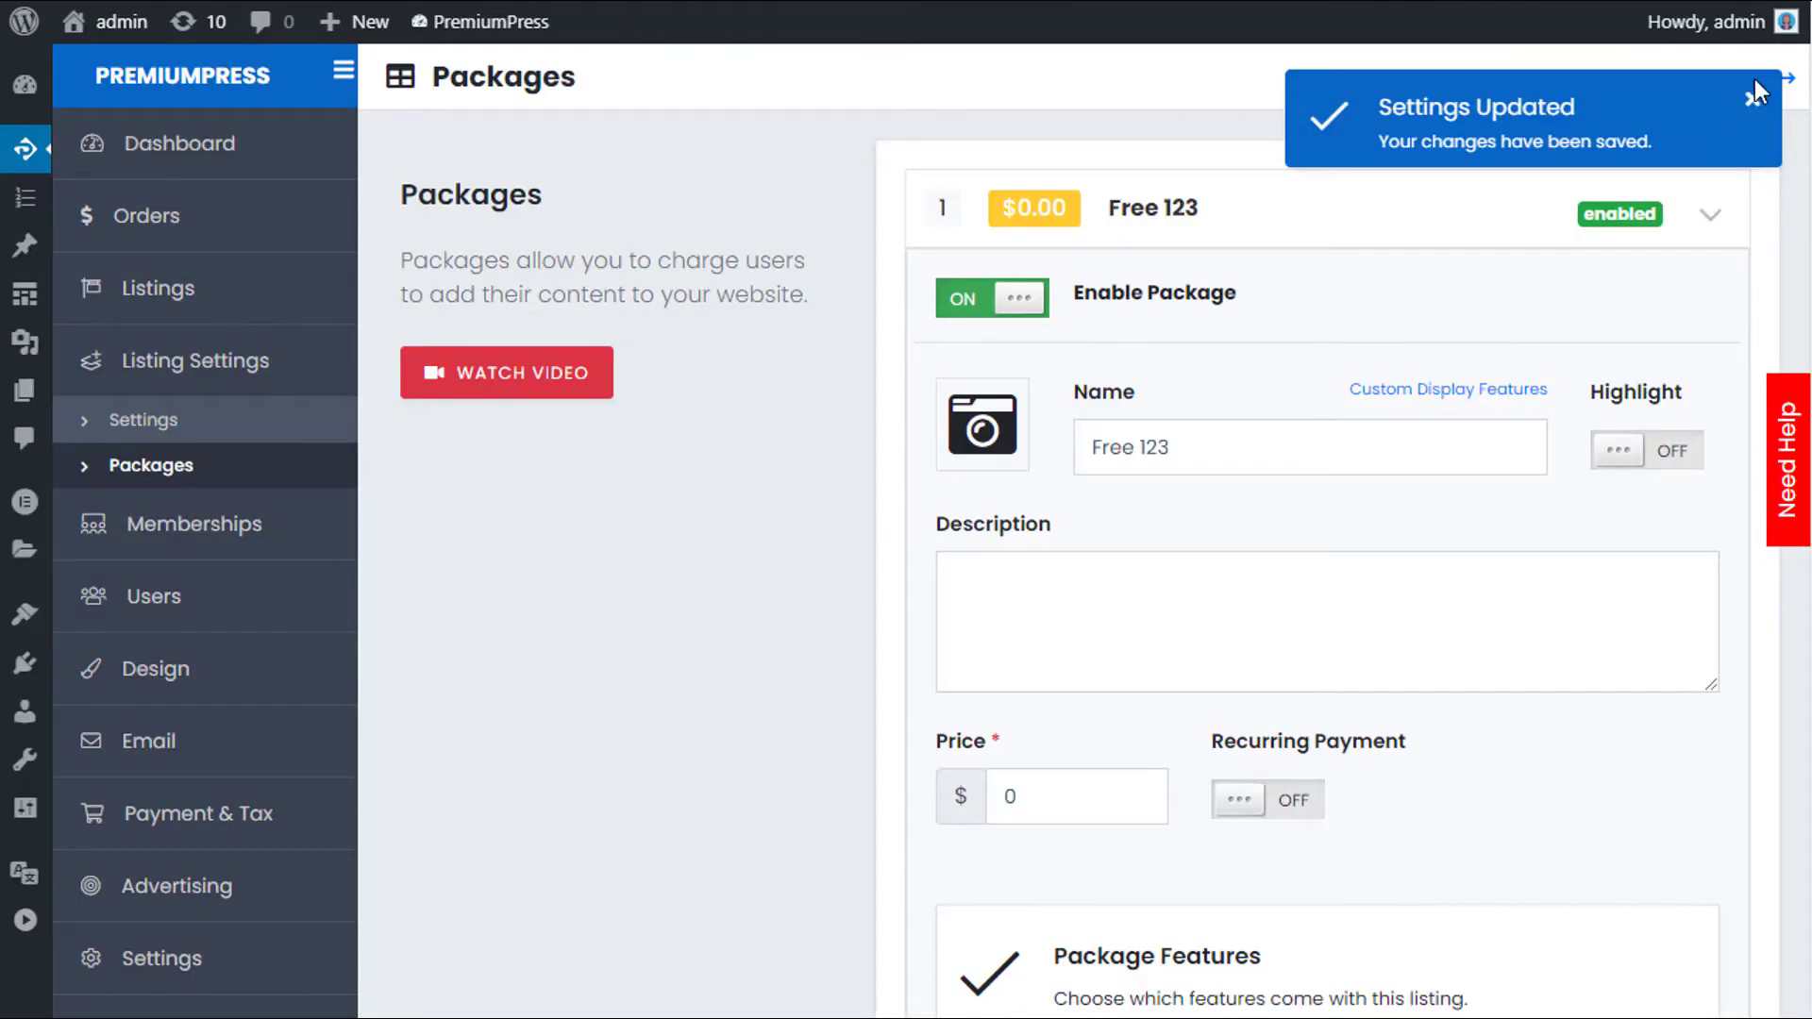
- Turn the Highlight toggle ON for Free 123 and save the package settings
click(1667, 457)
click(1653, 459)
click(1686, 445)
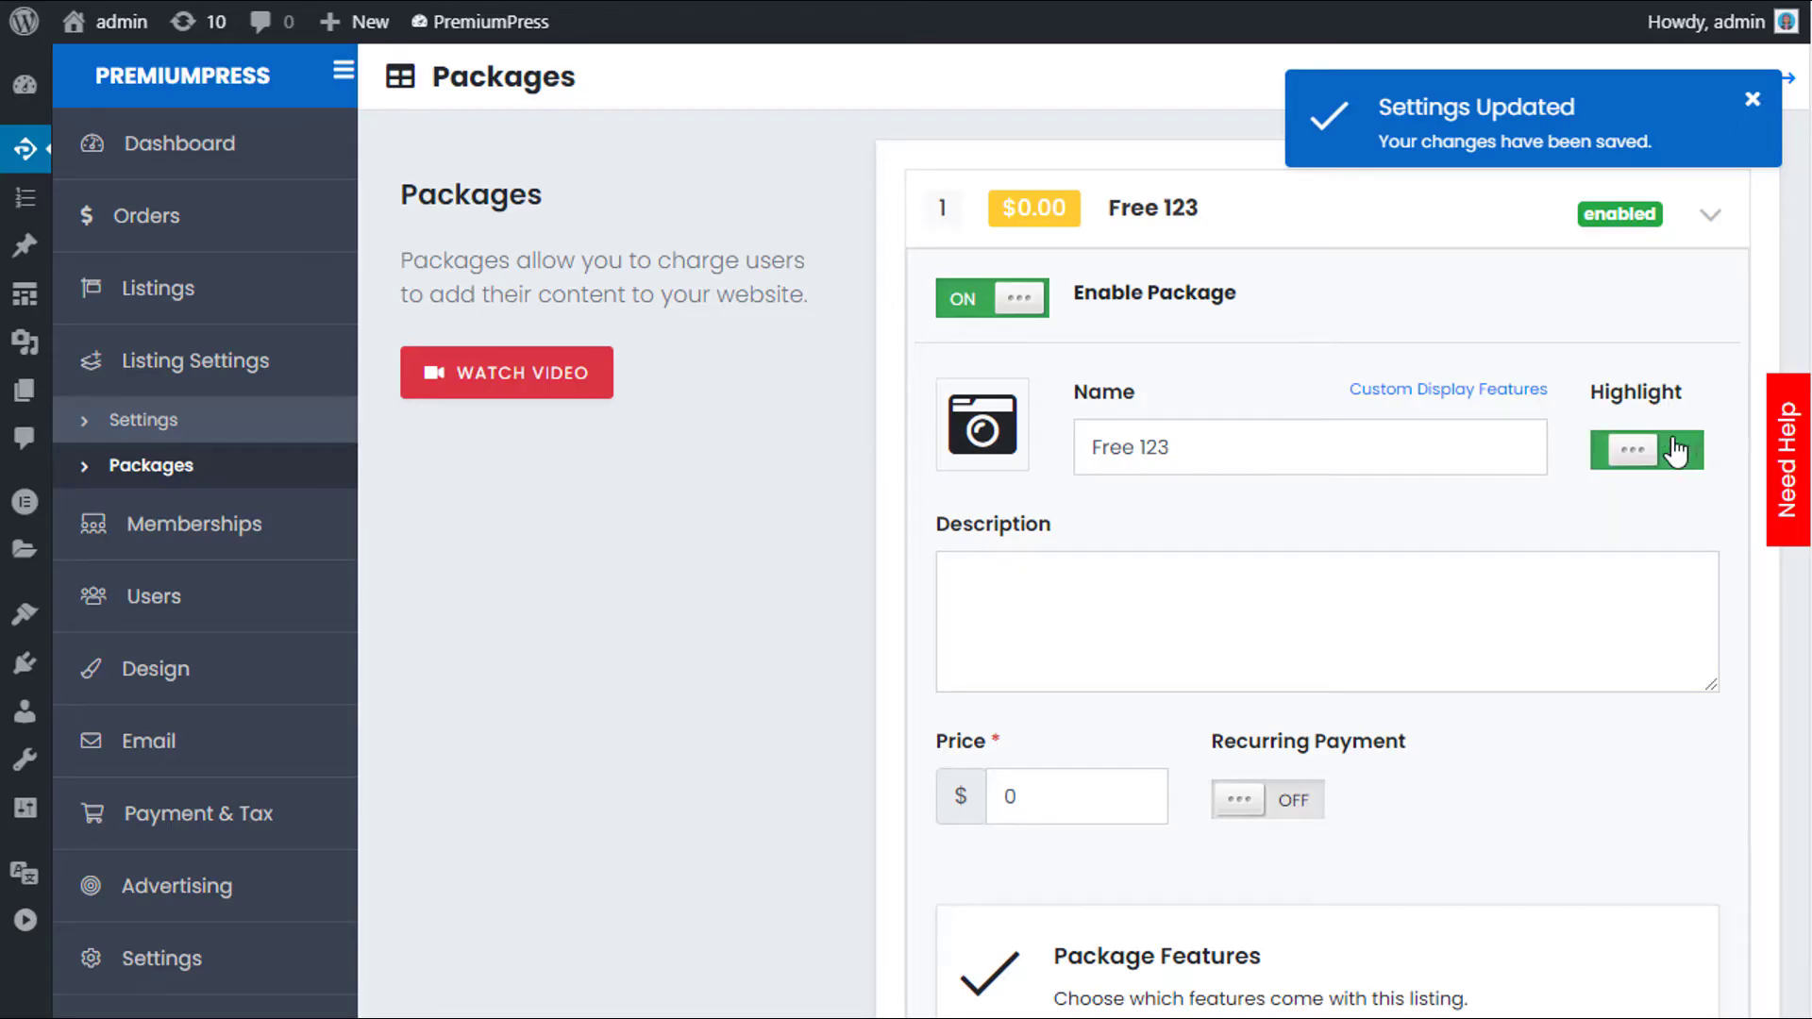
click(1661, 451)
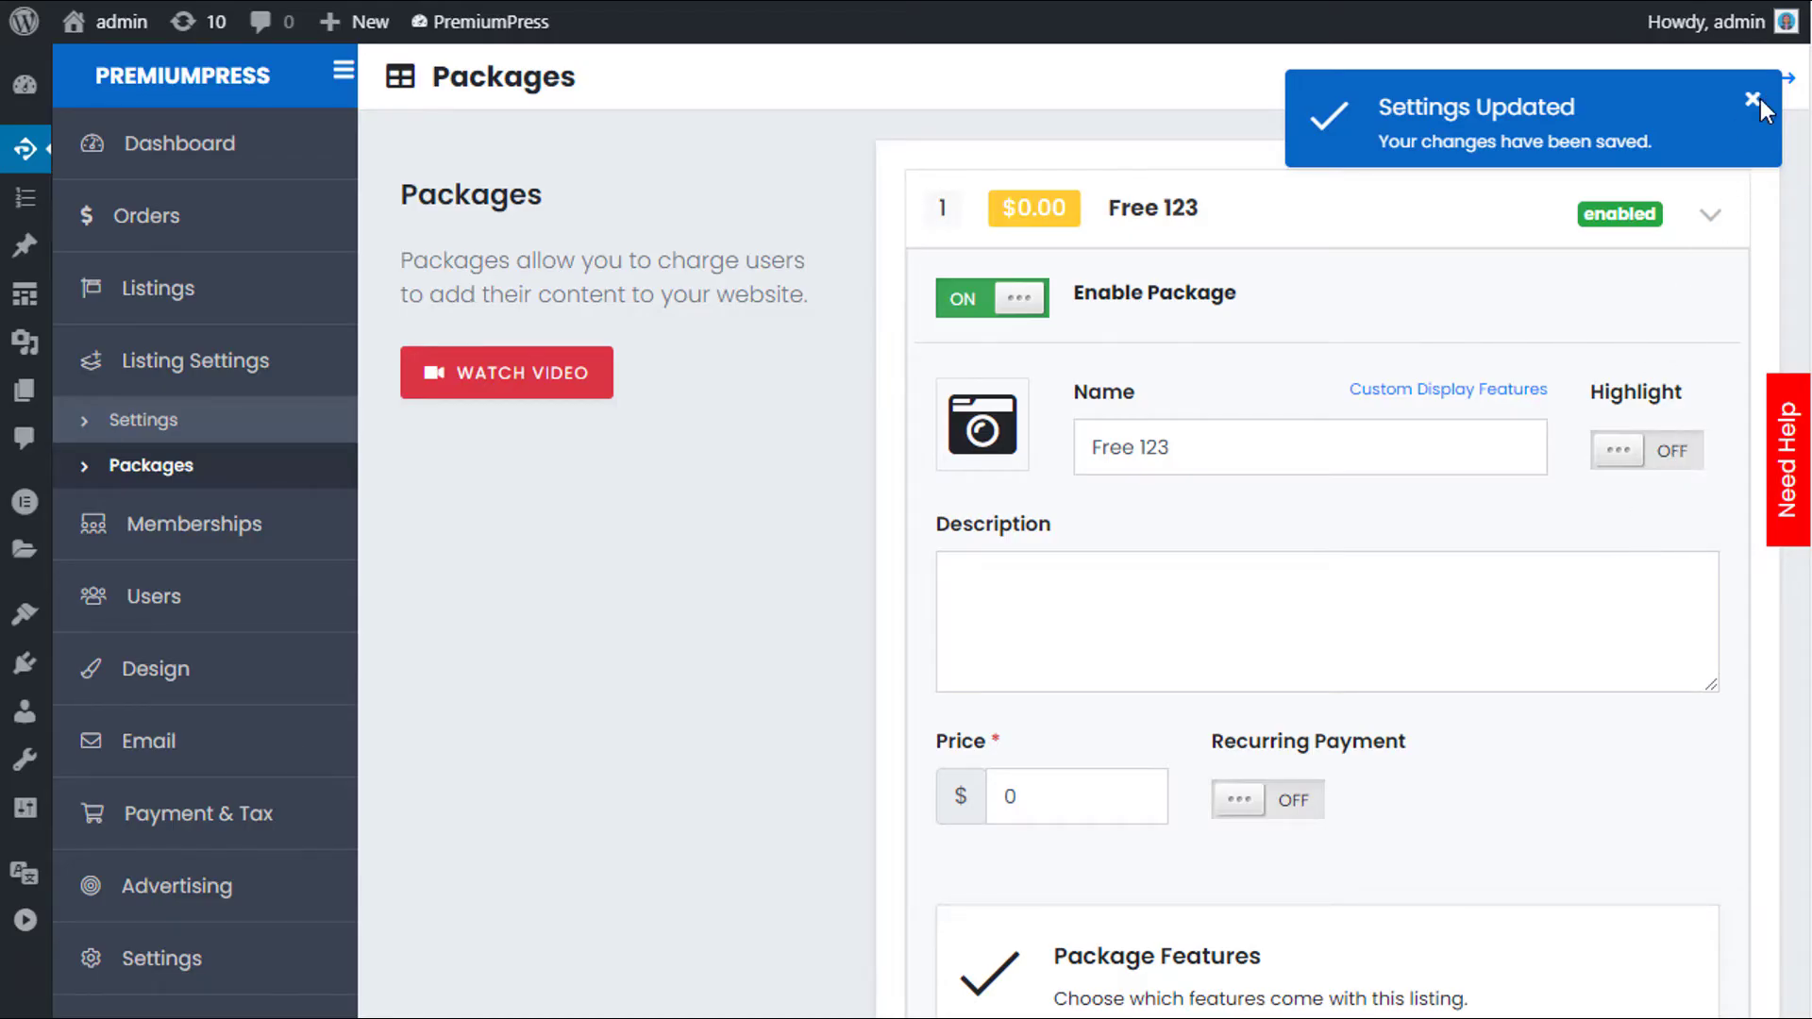
click(1666, 432)
scroll(1368, 472, down, 15)
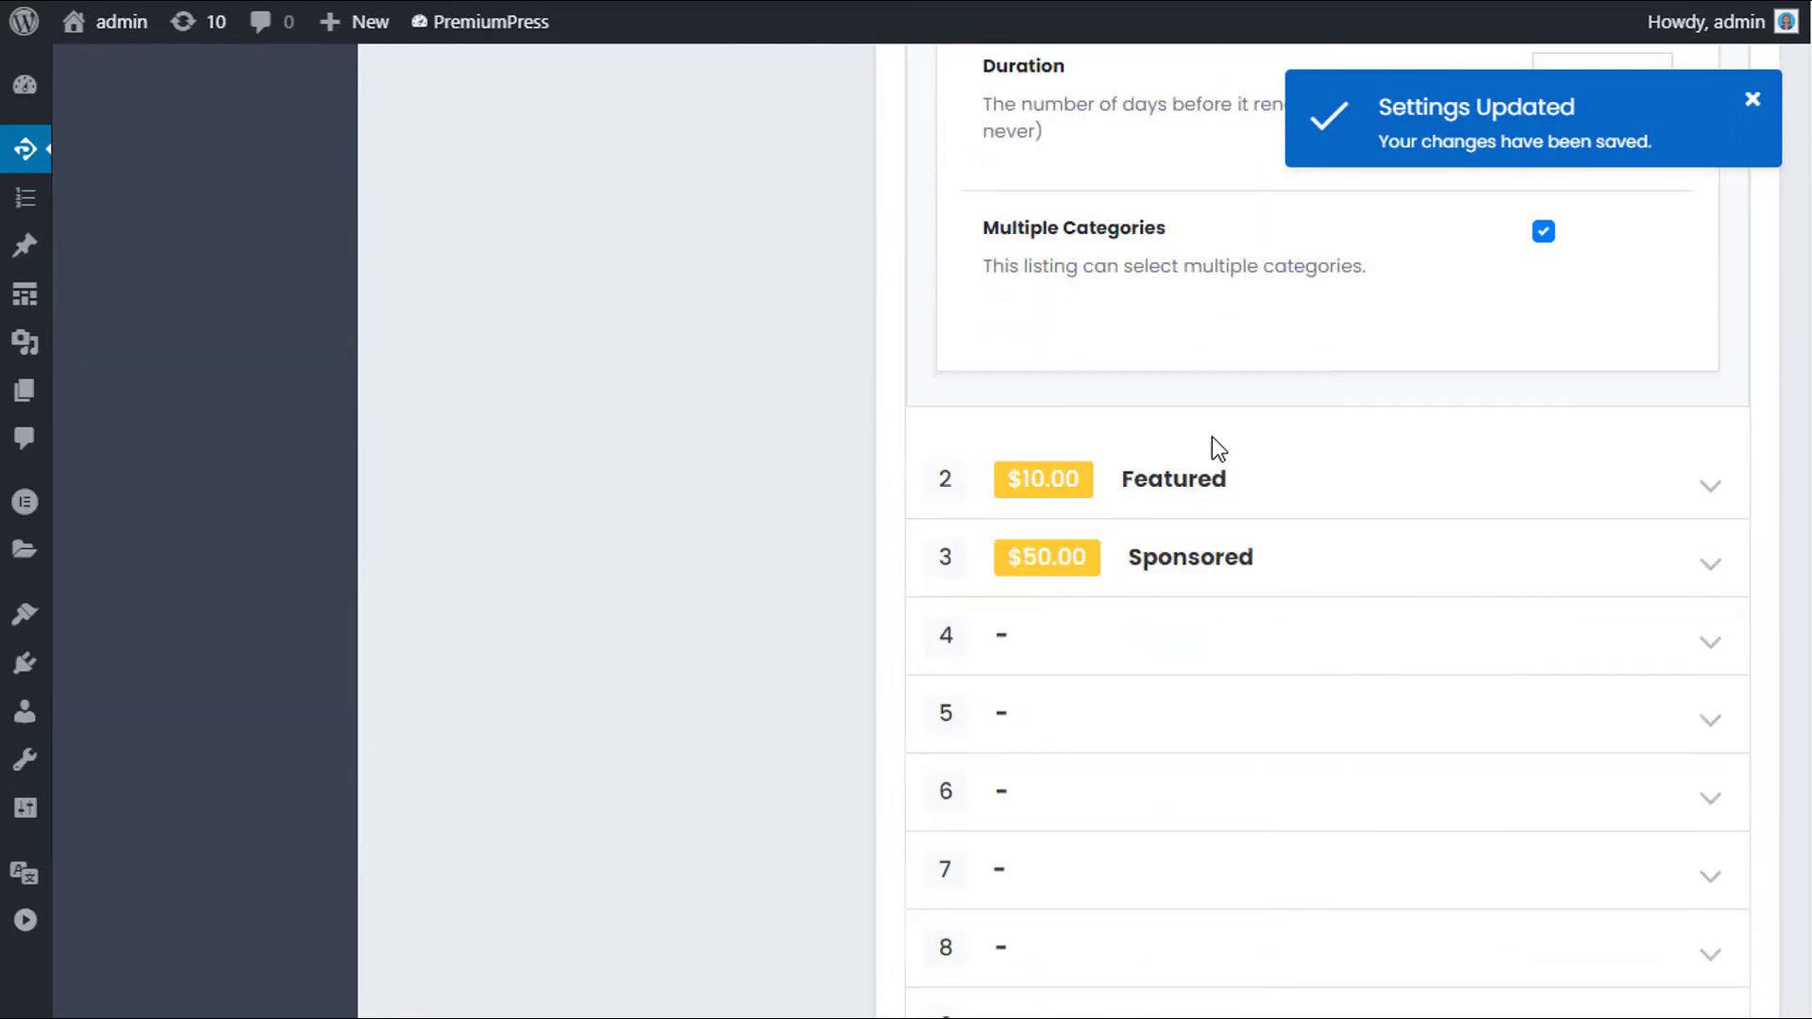
click(1236, 436)
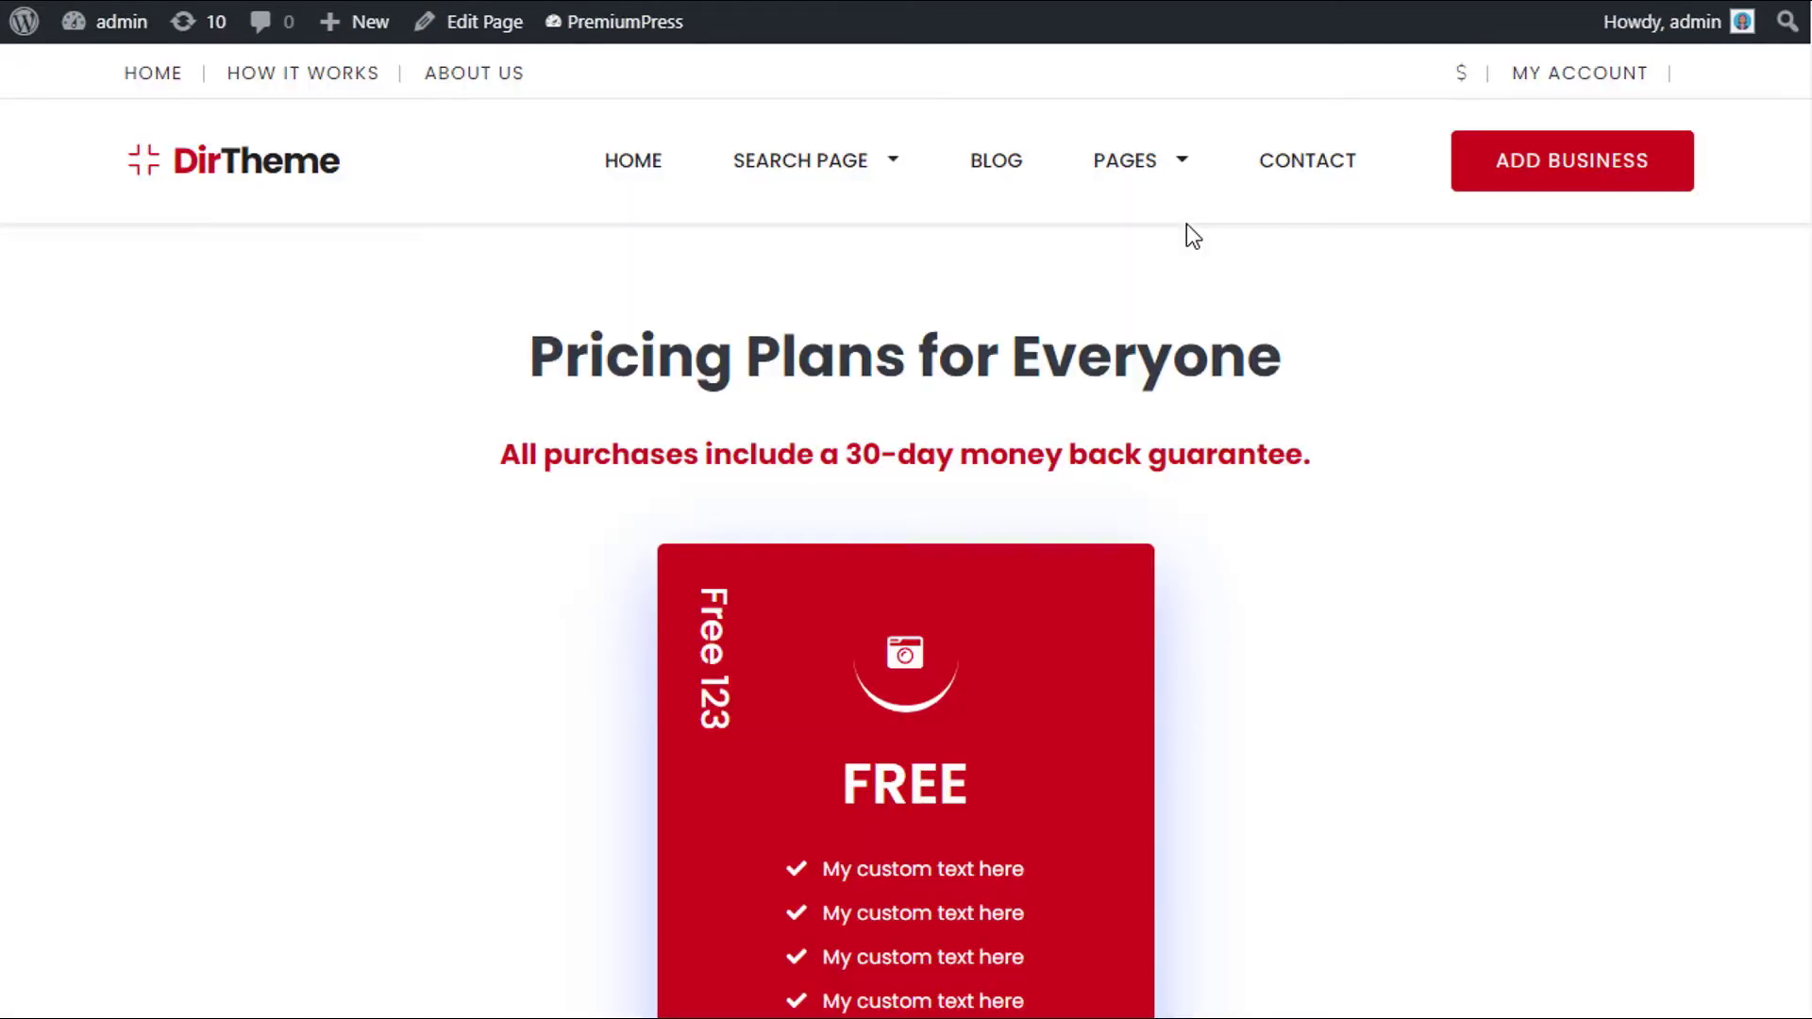
- Dismiss the settings-updated notice and check the highlighted Free 123 pricing card
scroll(1262, 417, down, 3)
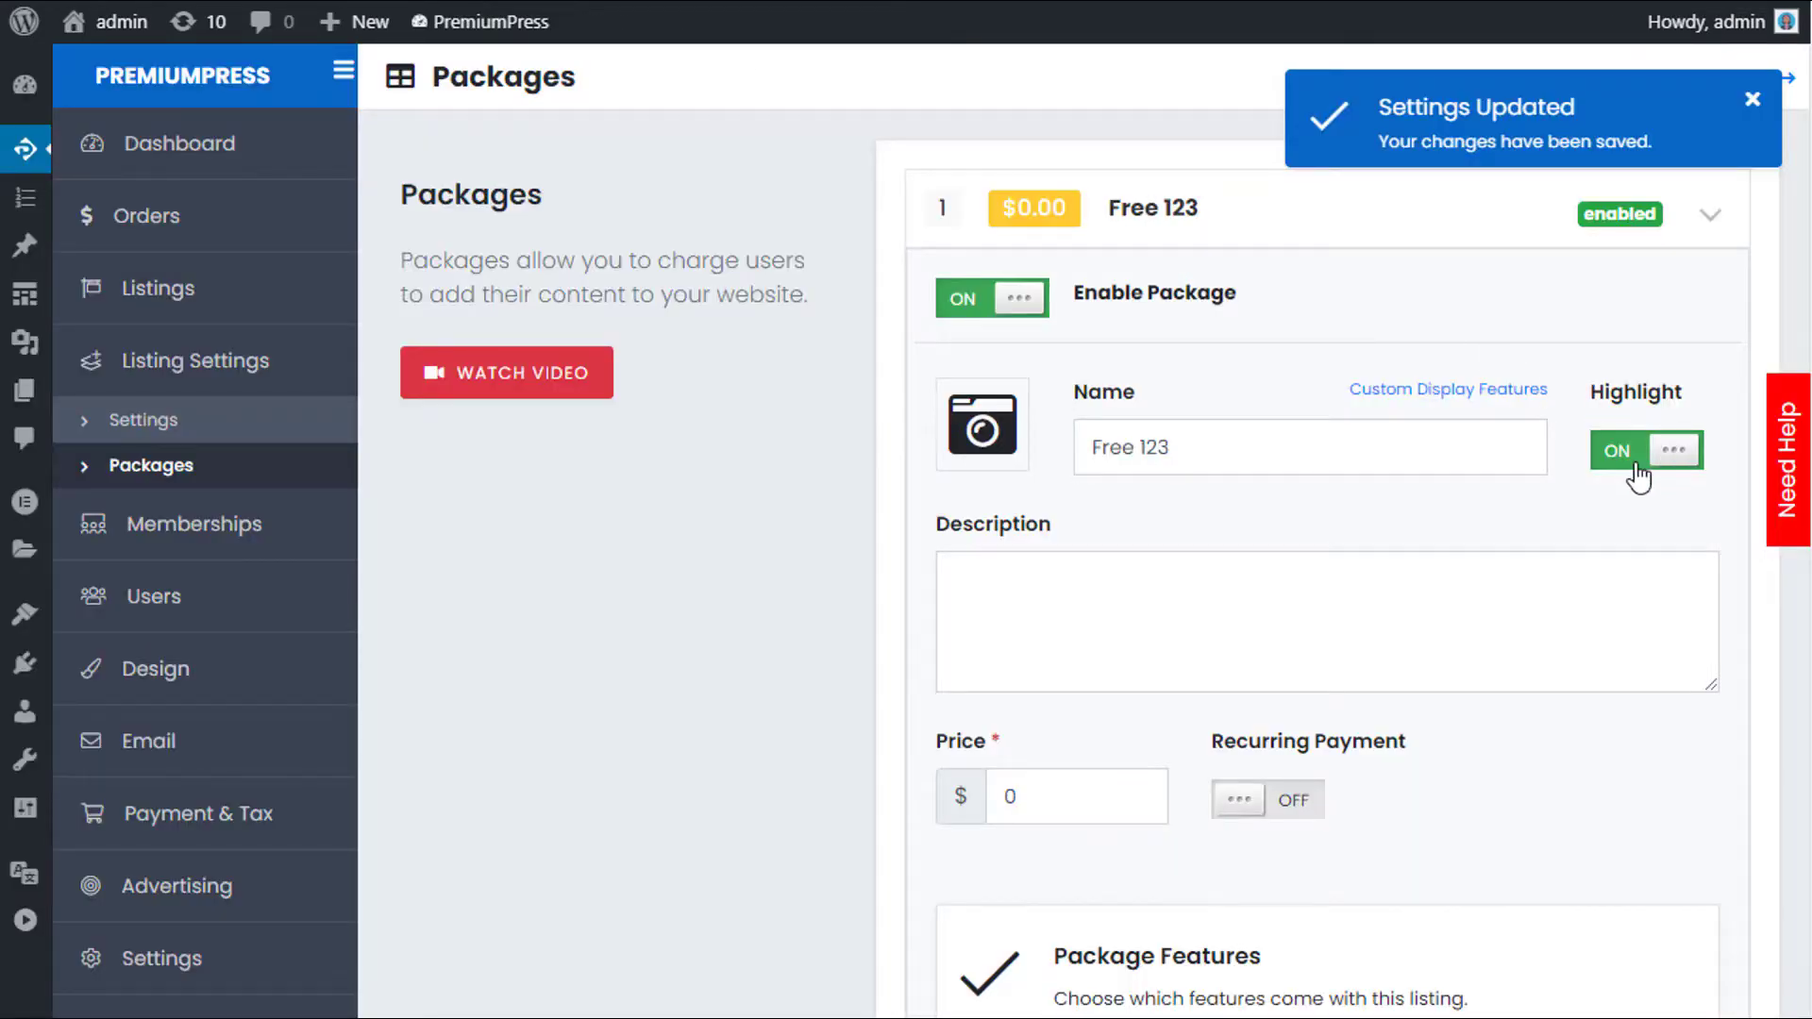
click(1636, 464)
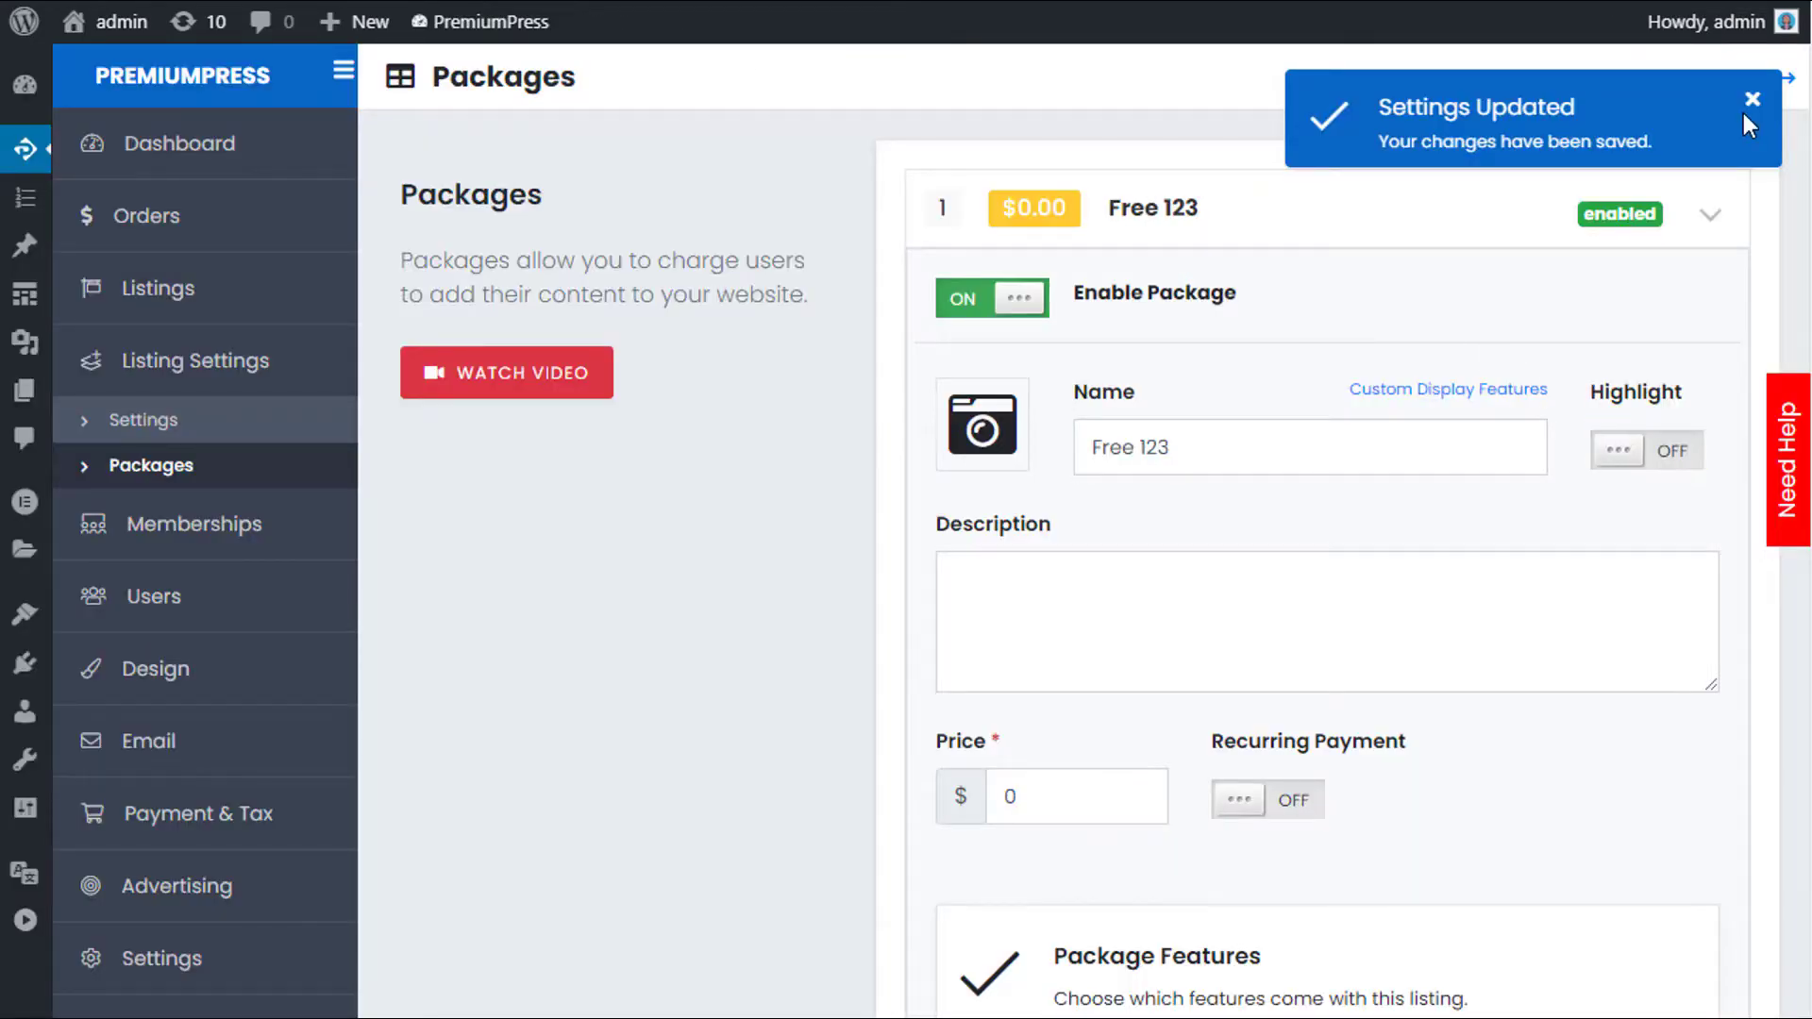
click(1747, 101)
scroll(1282, 471, down, 2)
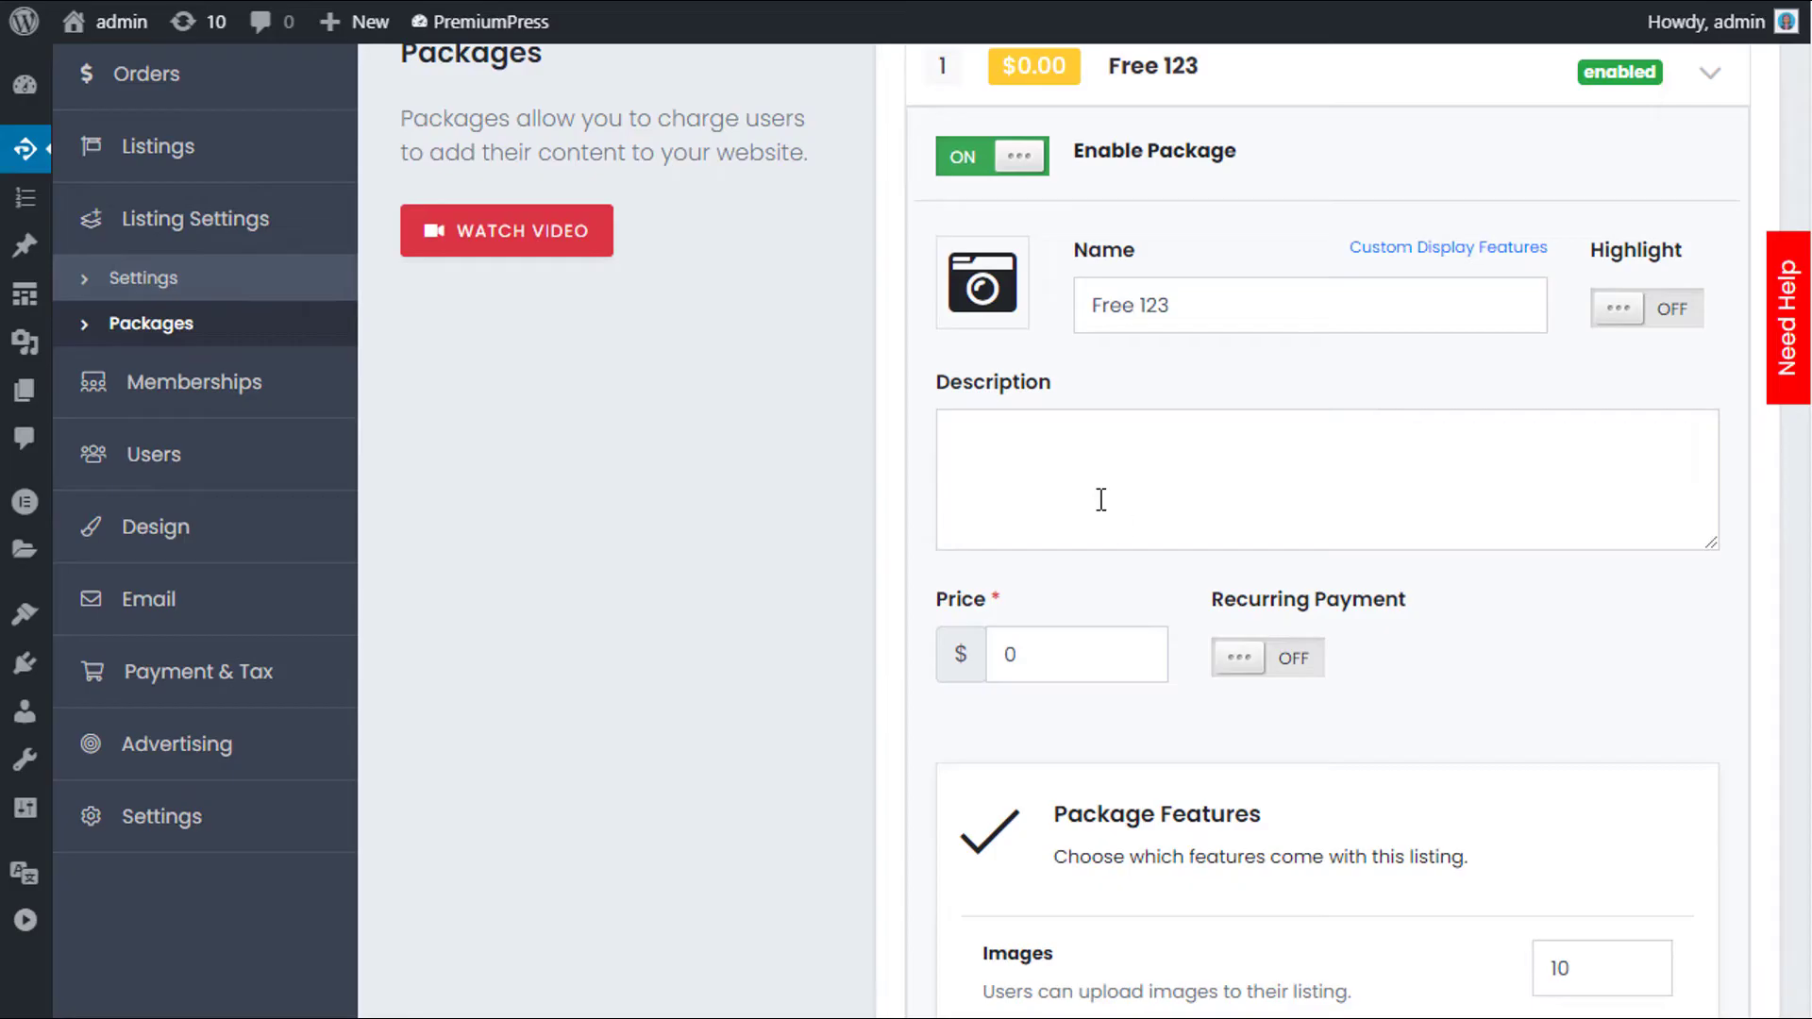
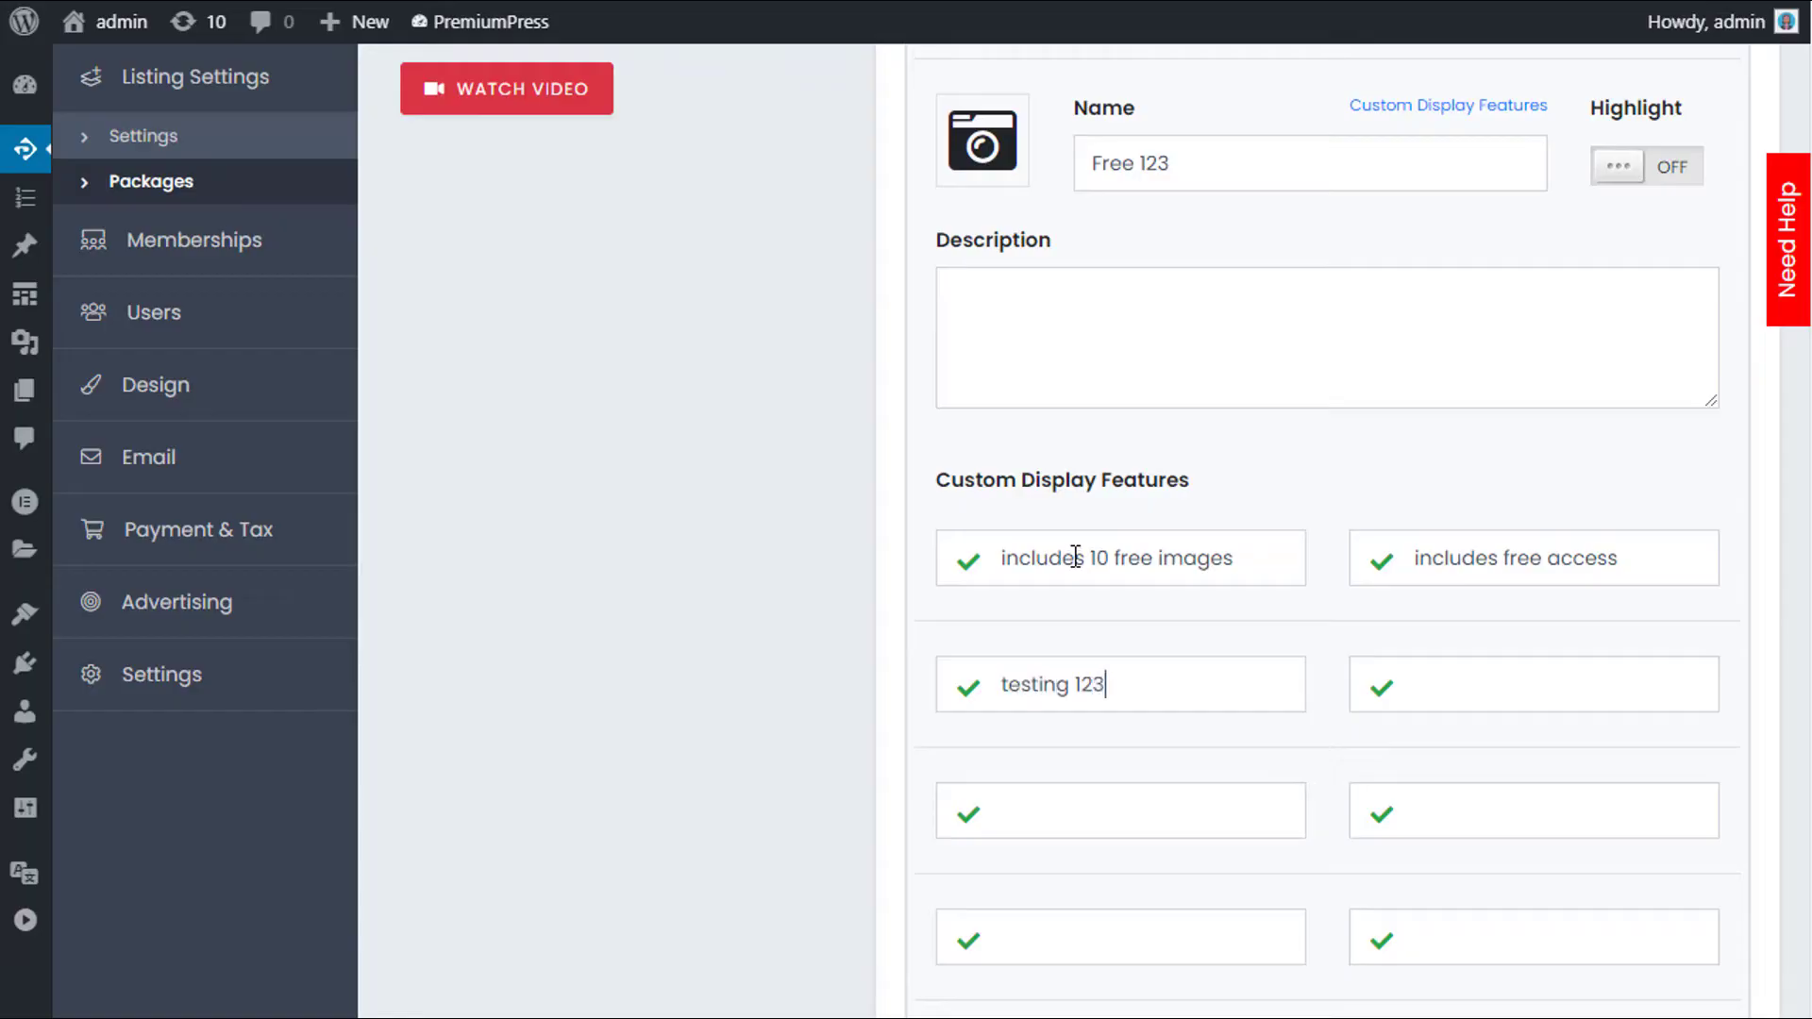
- Save the package settings and reload the frontend pricing page to check it
scroll(1075, 556, down, 20)
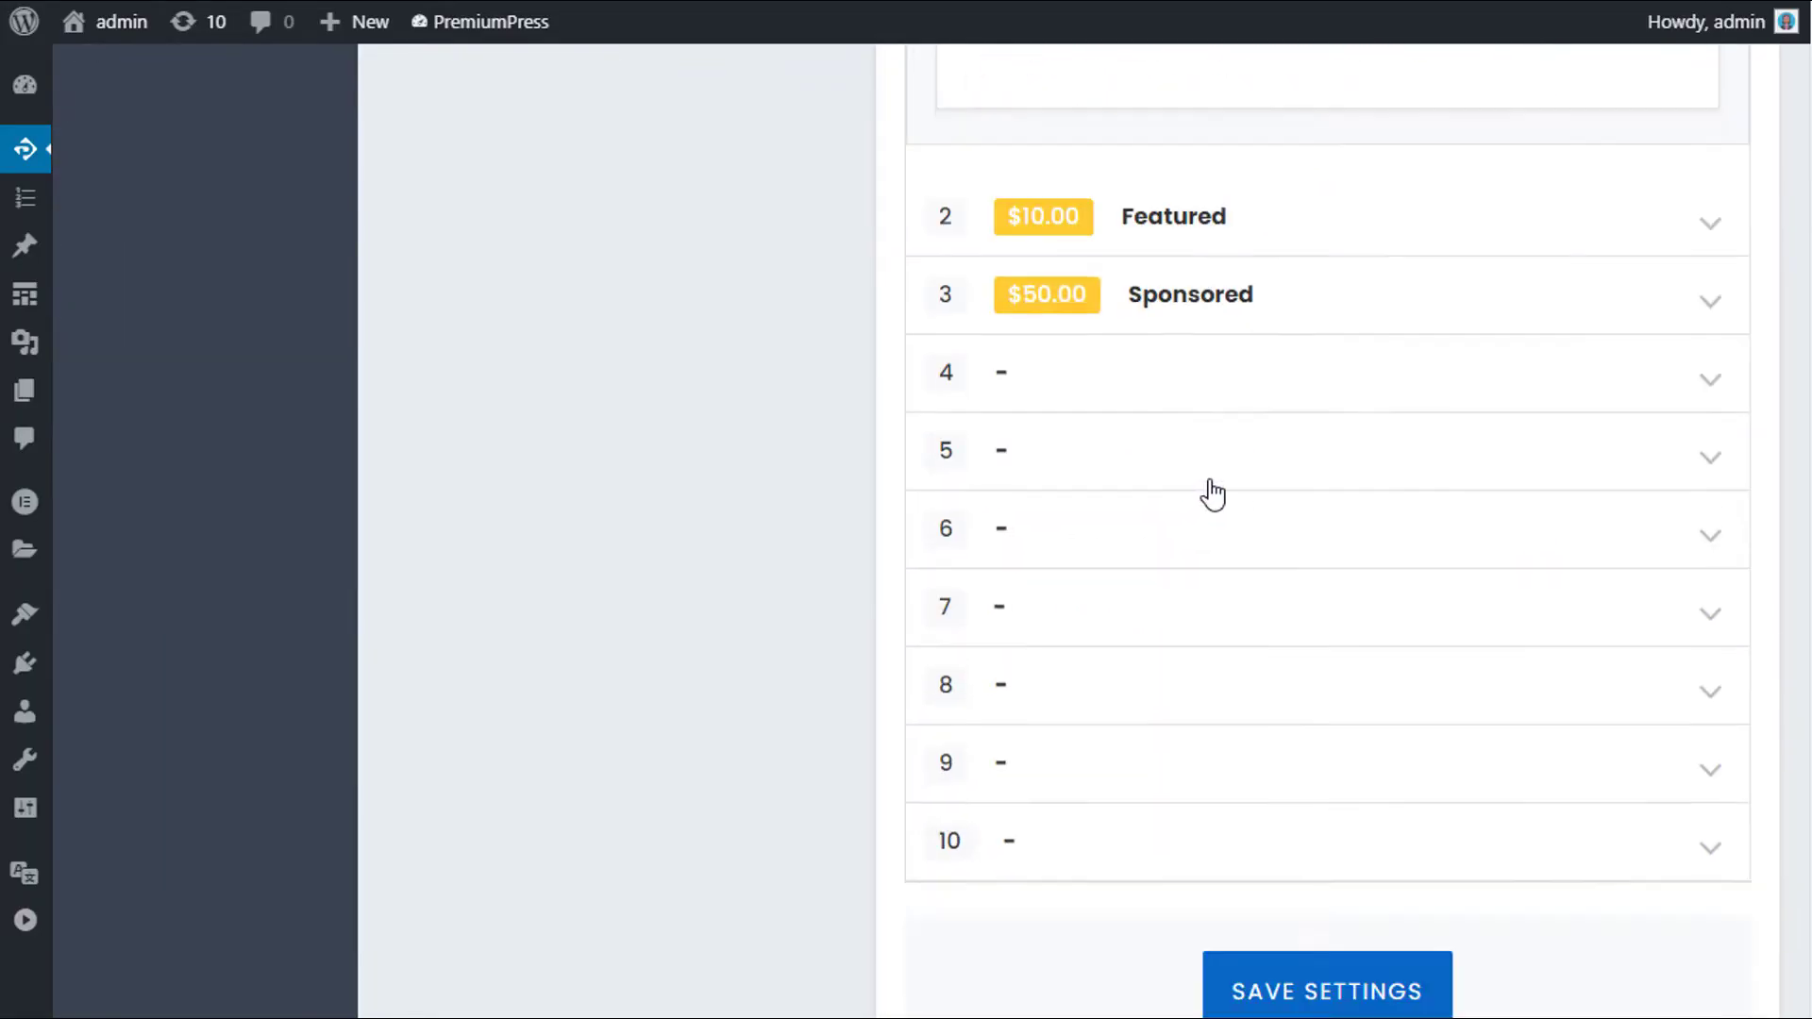
scroll(1225, 566, up, 5)
scroll(1274, 660, down, 7)
click(1316, 750)
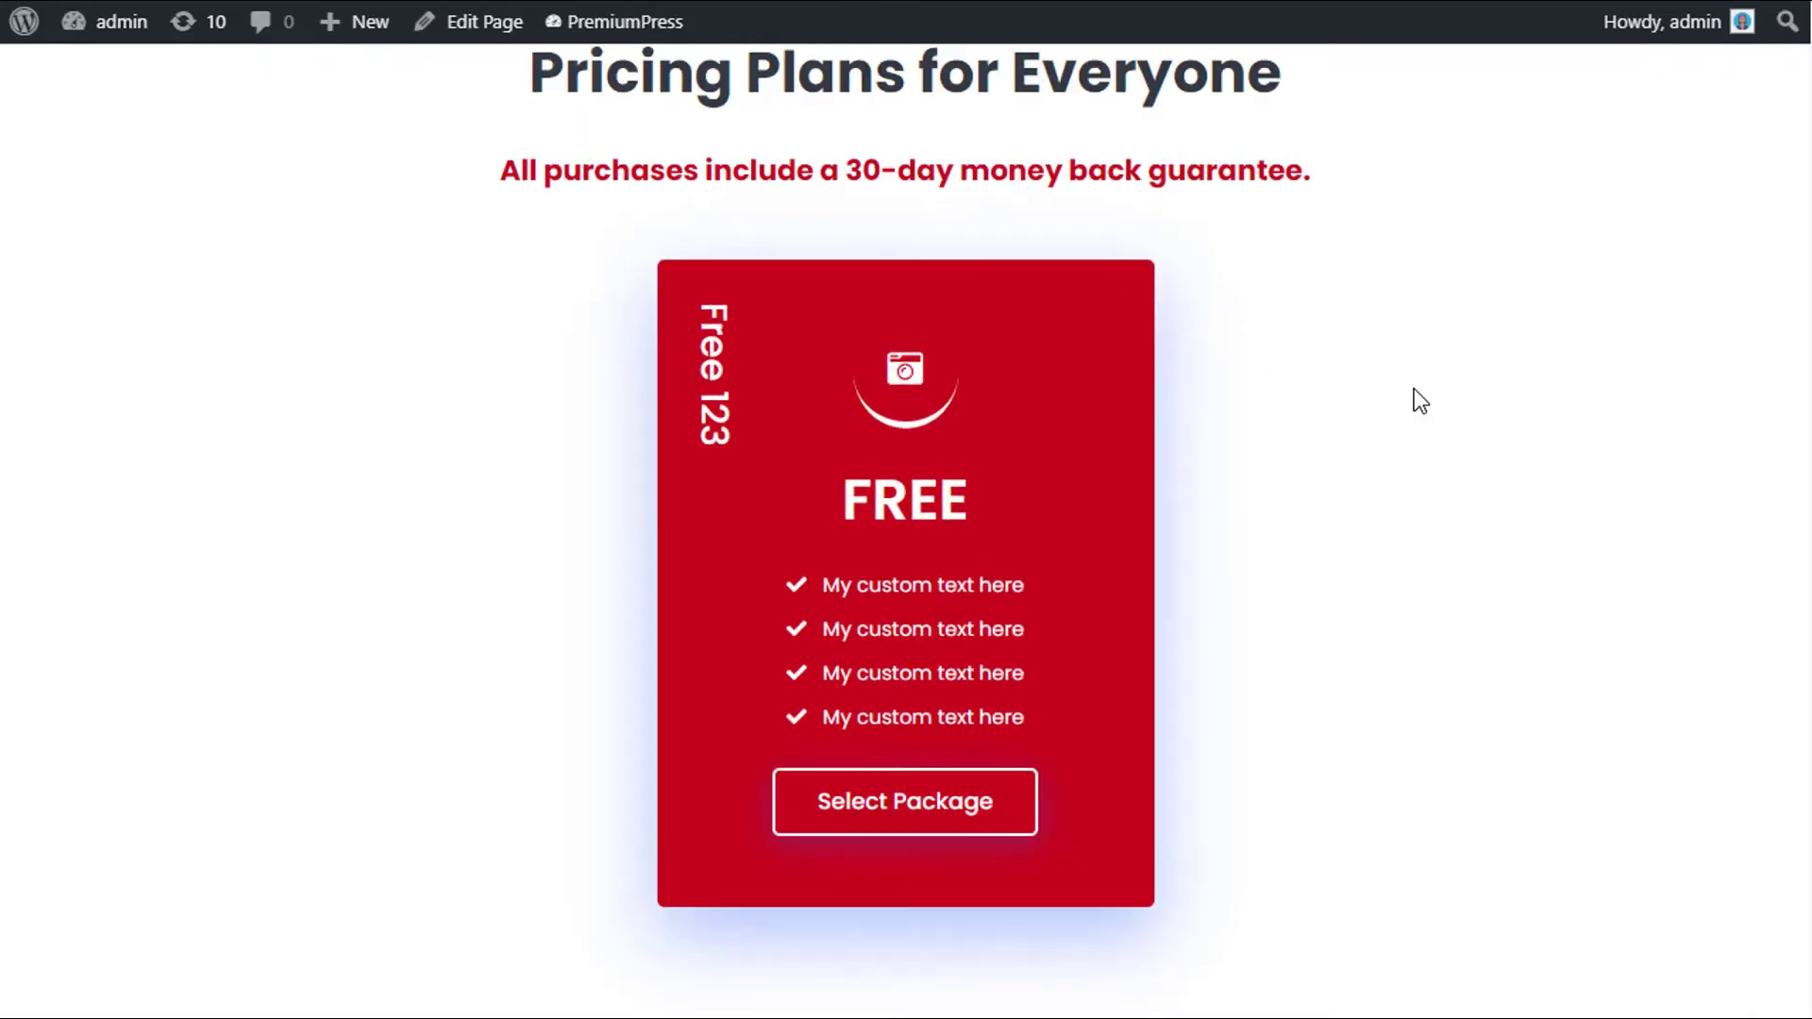
key(F5)
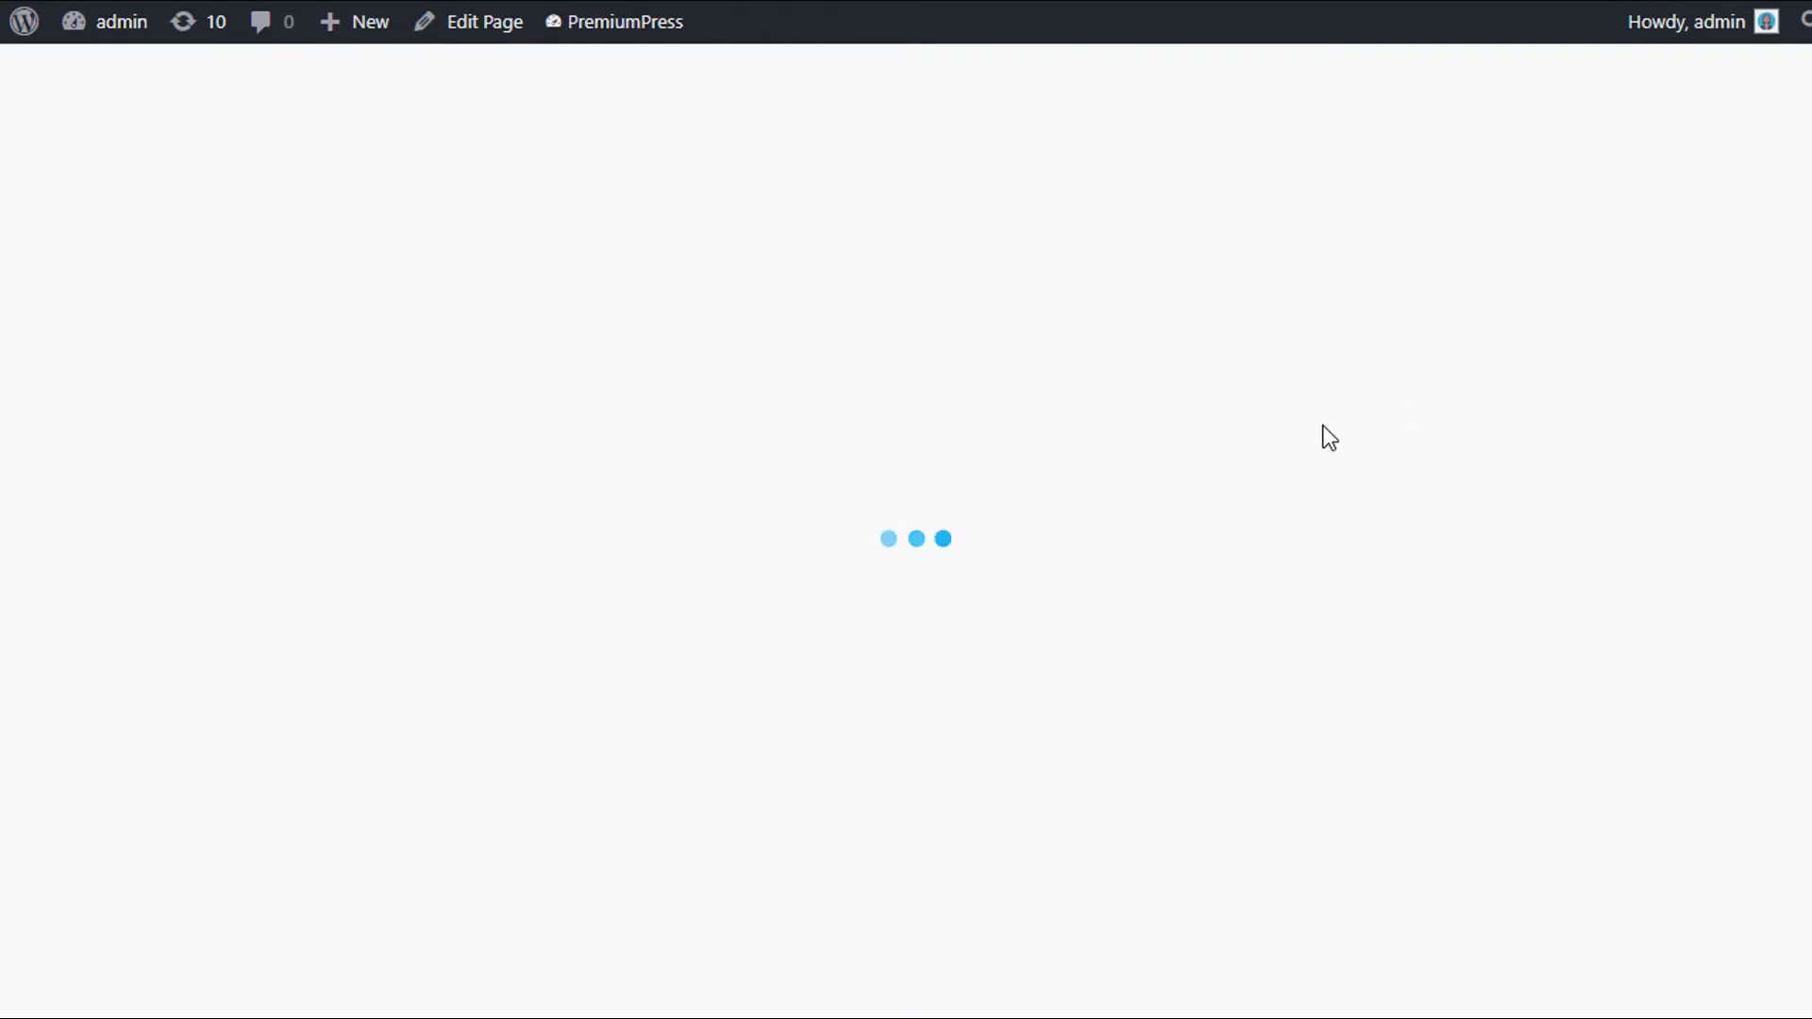
scroll(1064, 789, down, 2)
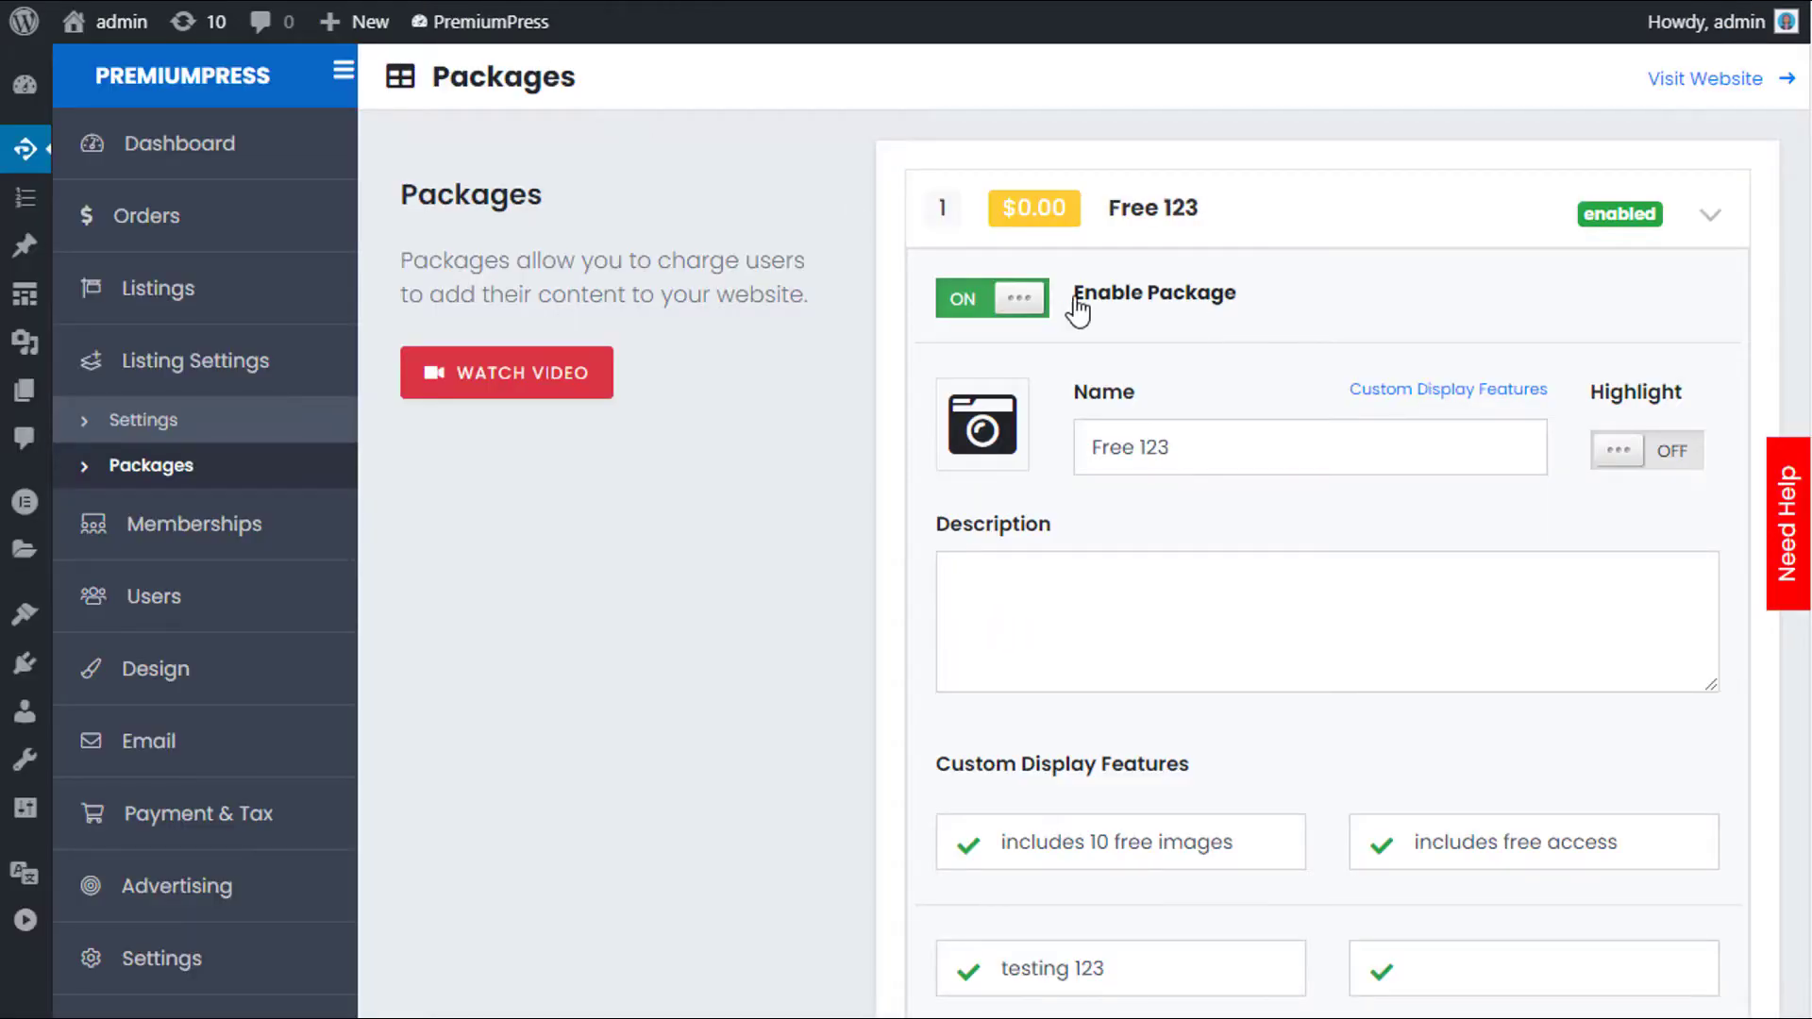
- Enable the Featured and Sponsored packages
click(988, 228)
click(1027, 307)
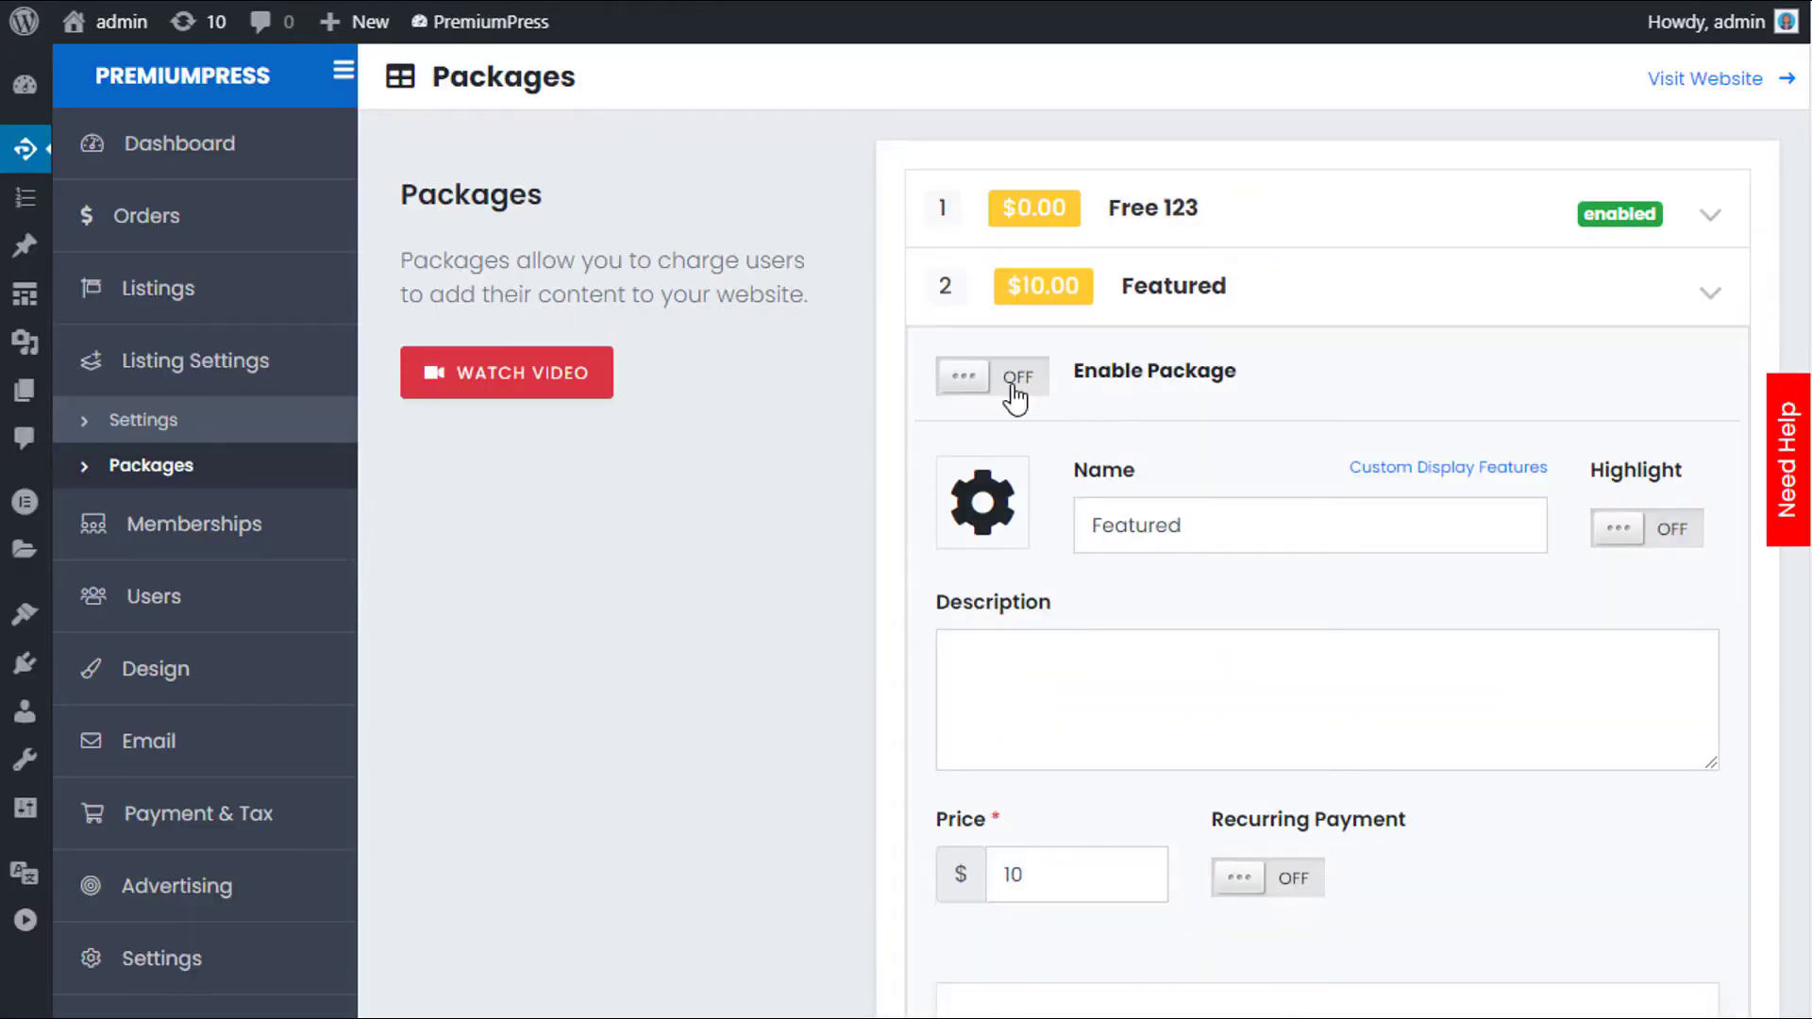
click(1014, 377)
click(1132, 288)
click(1066, 368)
click(1029, 455)
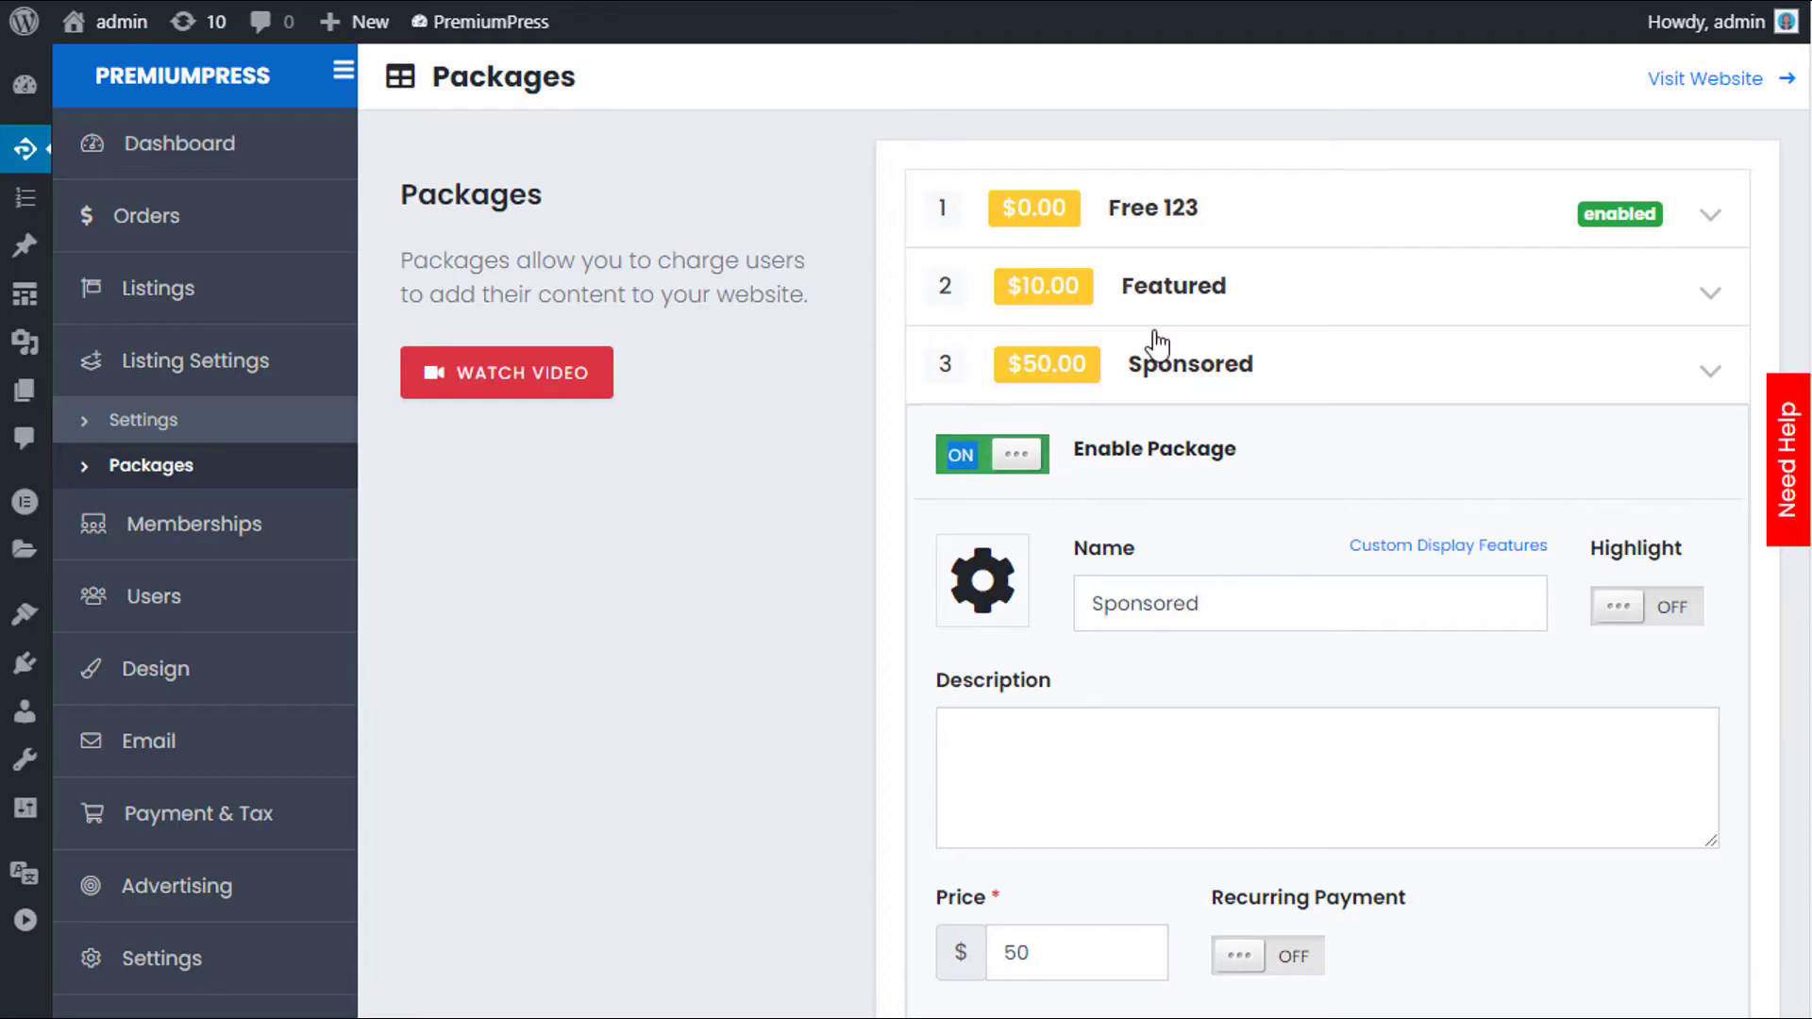
click(1176, 368)
- Mark the Featured package as highlighted and save the package settings
click(1231, 306)
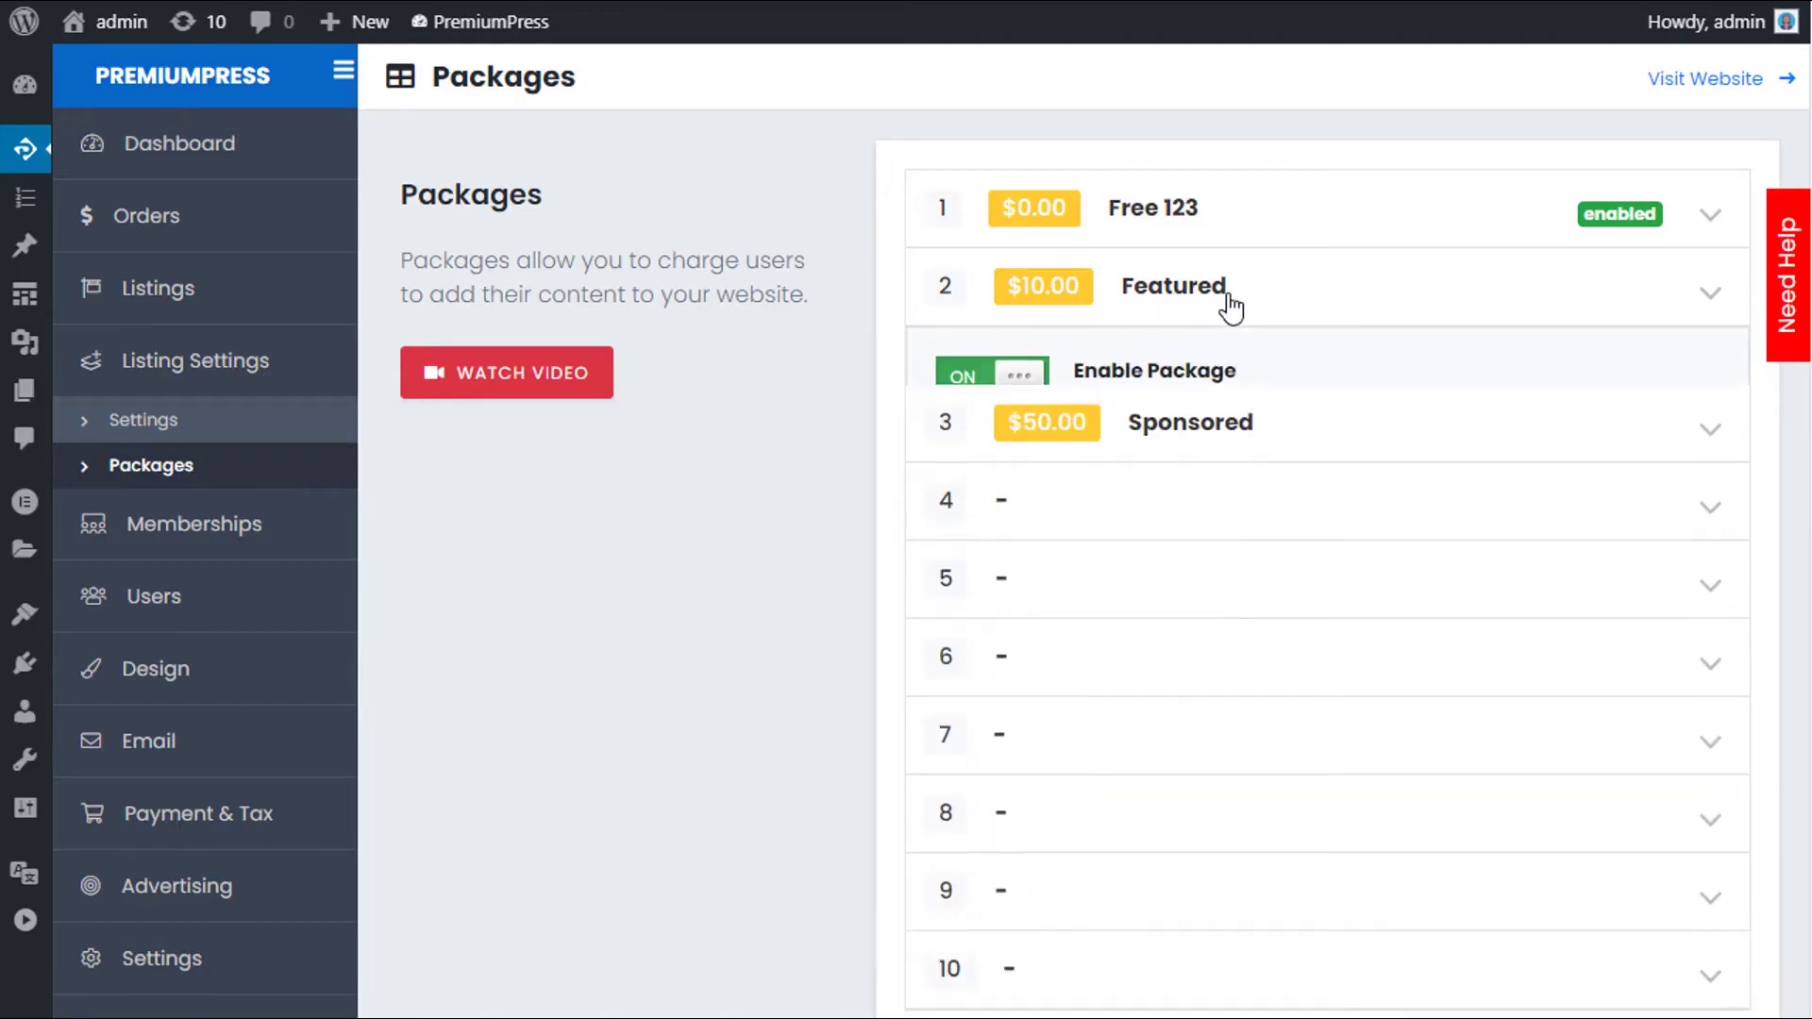
click(1654, 530)
click(1175, 354)
scroll(1194, 438, down, 5)
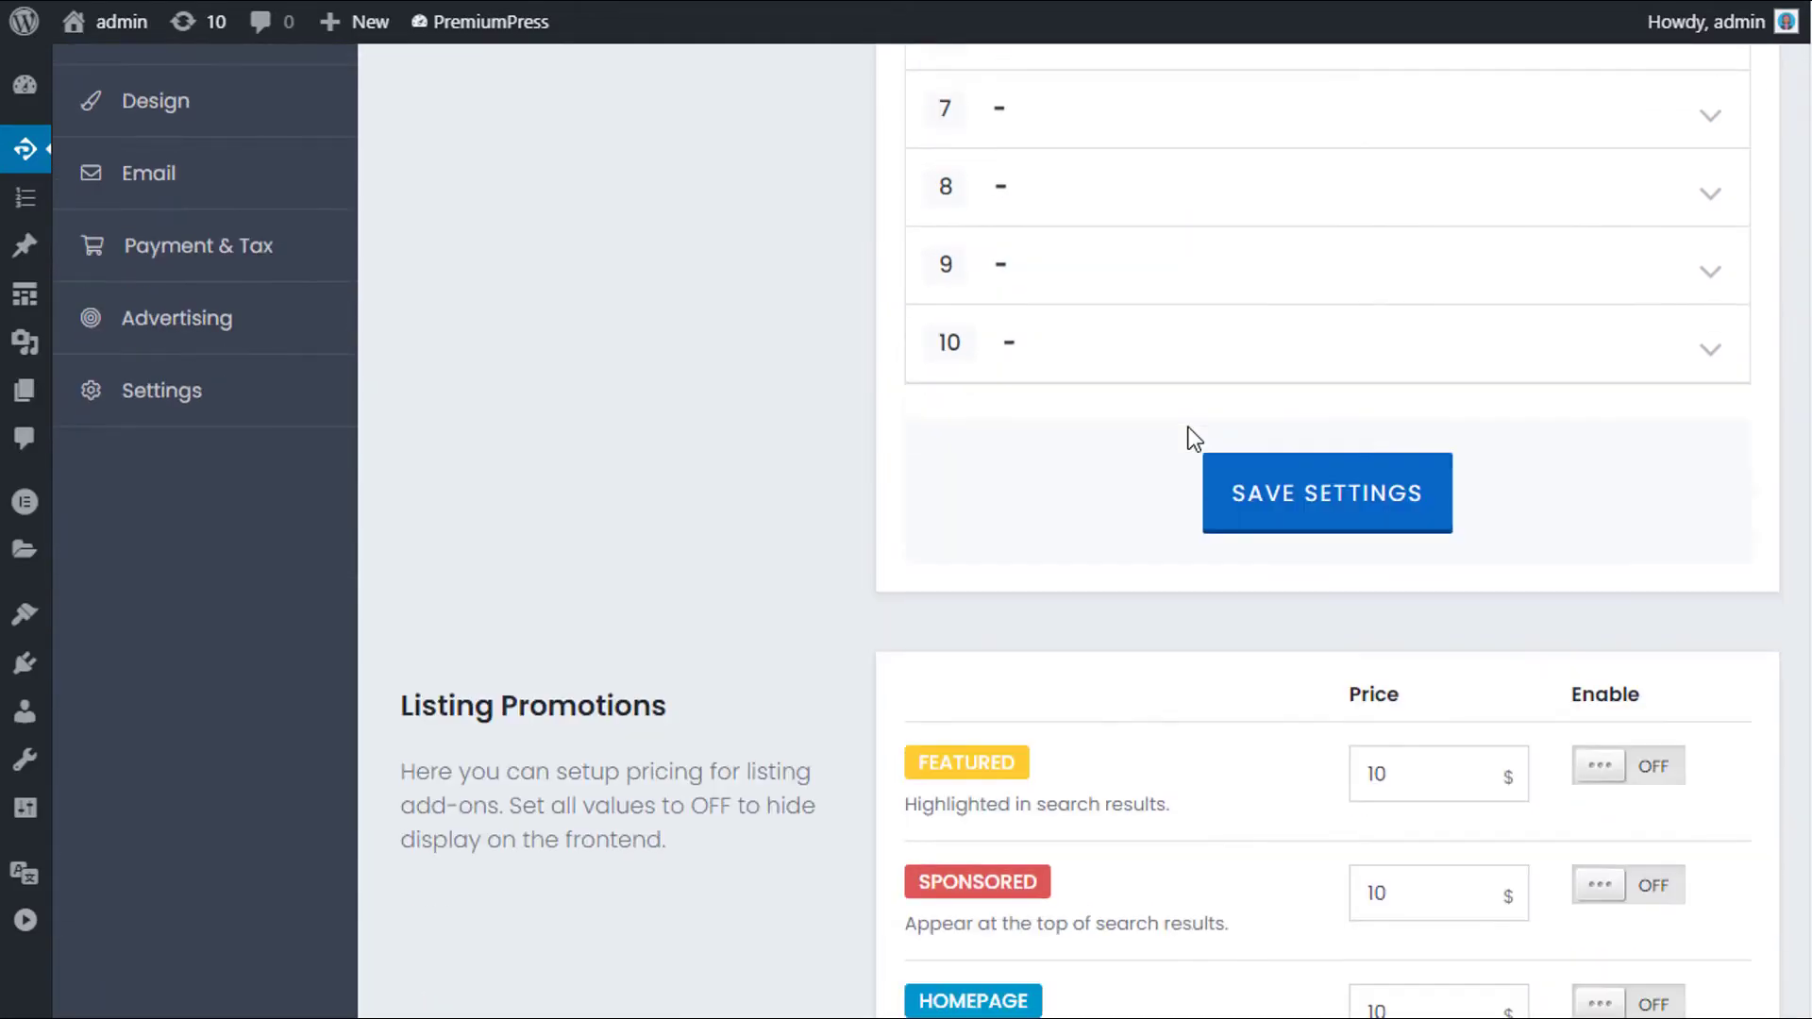
click(1227, 471)
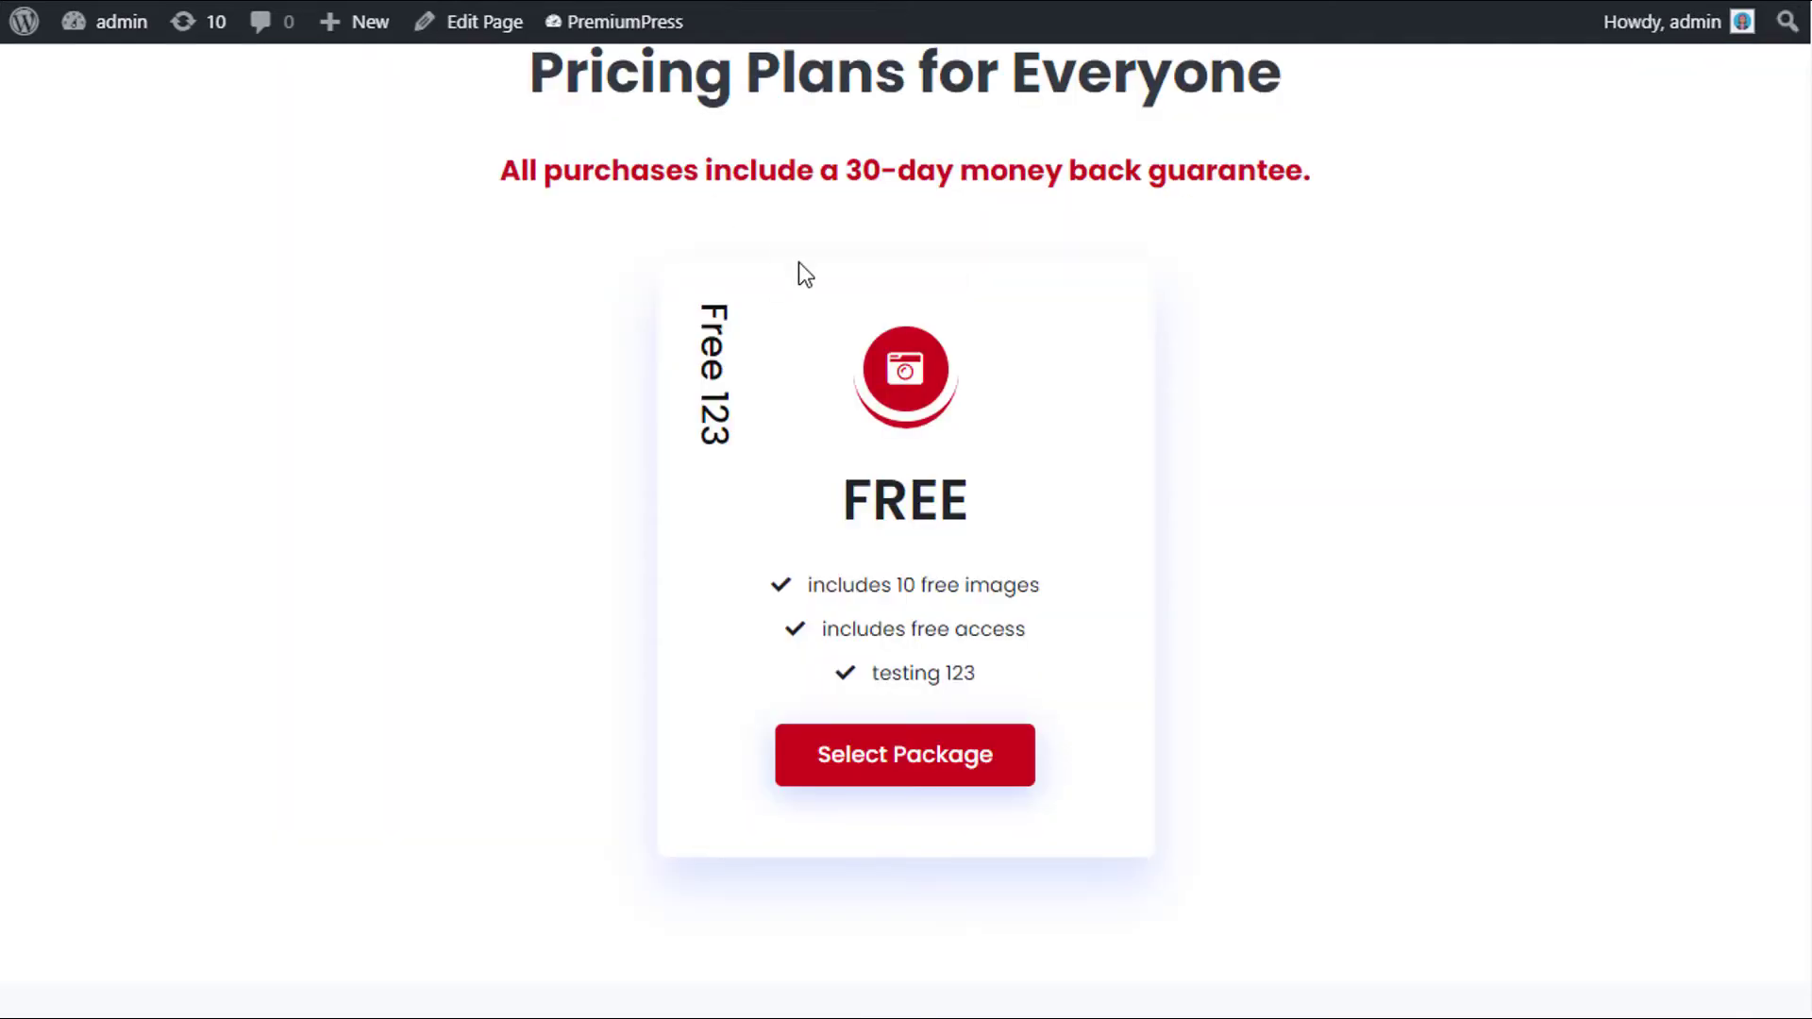
- Reload the pricing page to view the Free 123, Featured $10 and Sponsored $50 cards
key(F5)
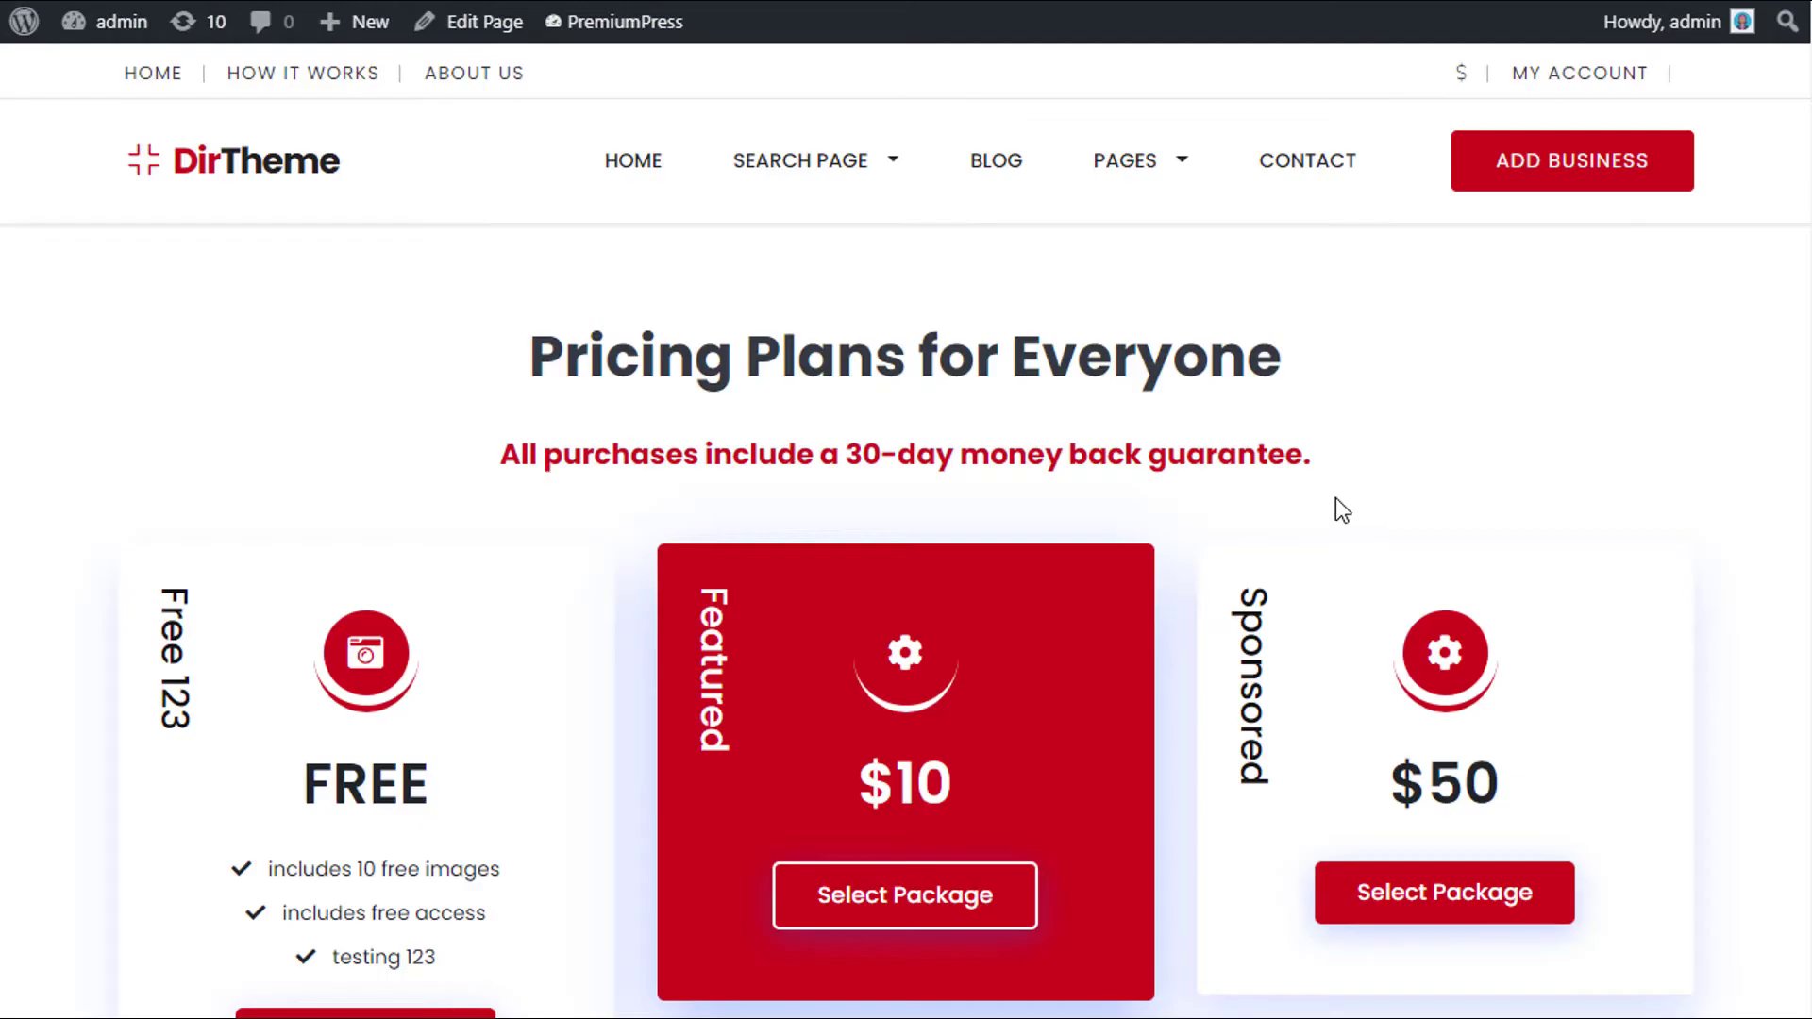
scroll(1334, 496, down, 2)
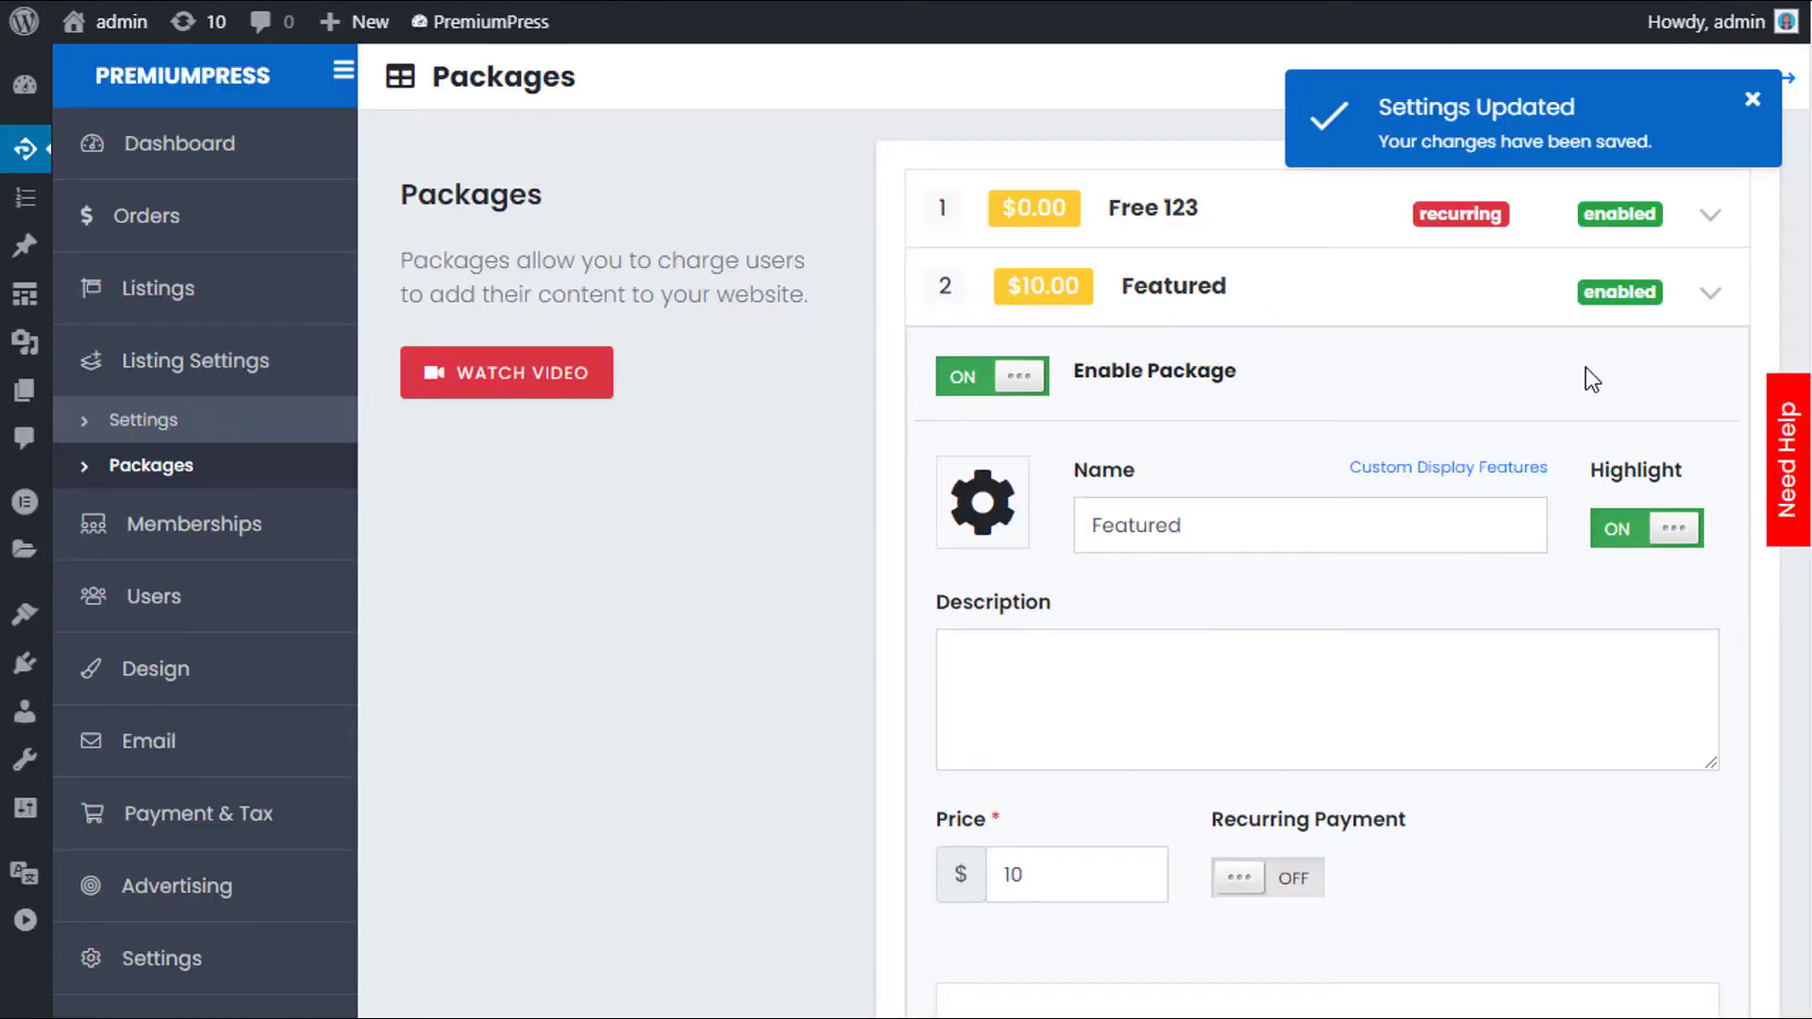
click(1213, 300)
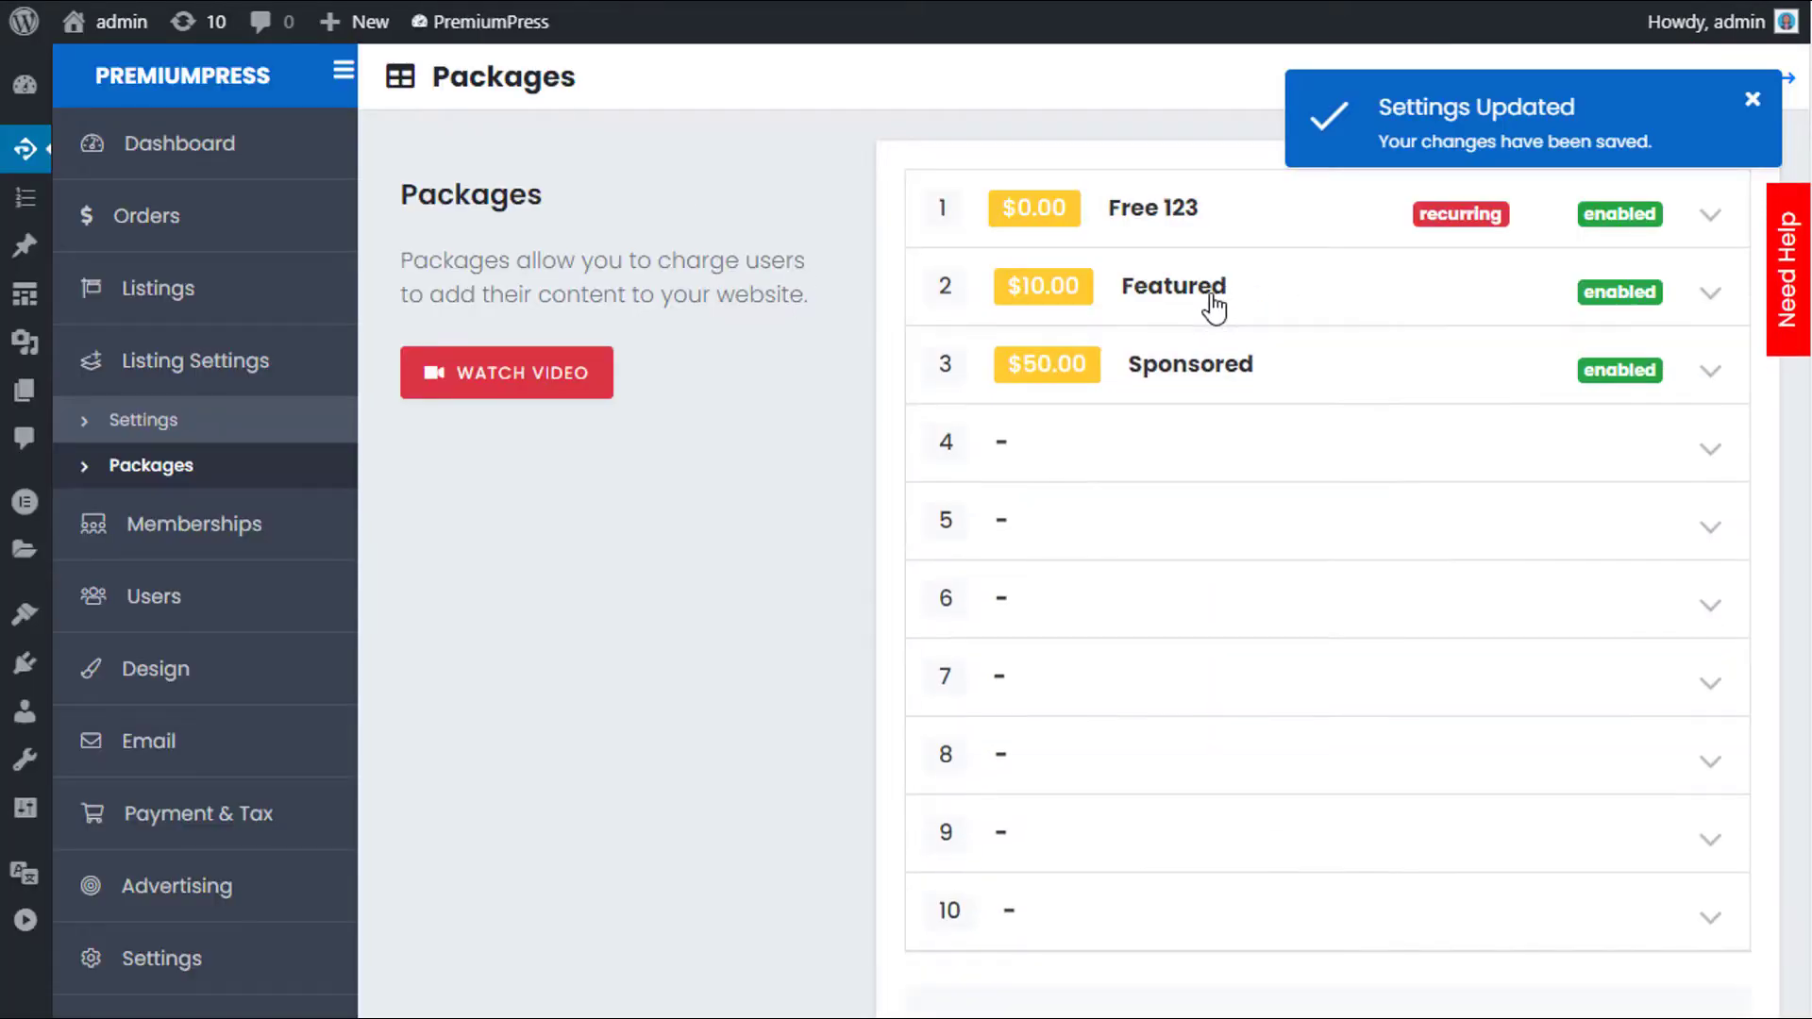
- Enter 'my own text here' in the Featured package's first custom display feature field
click(1213, 300)
click(1406, 469)
scroll(1300, 559, down, 3)
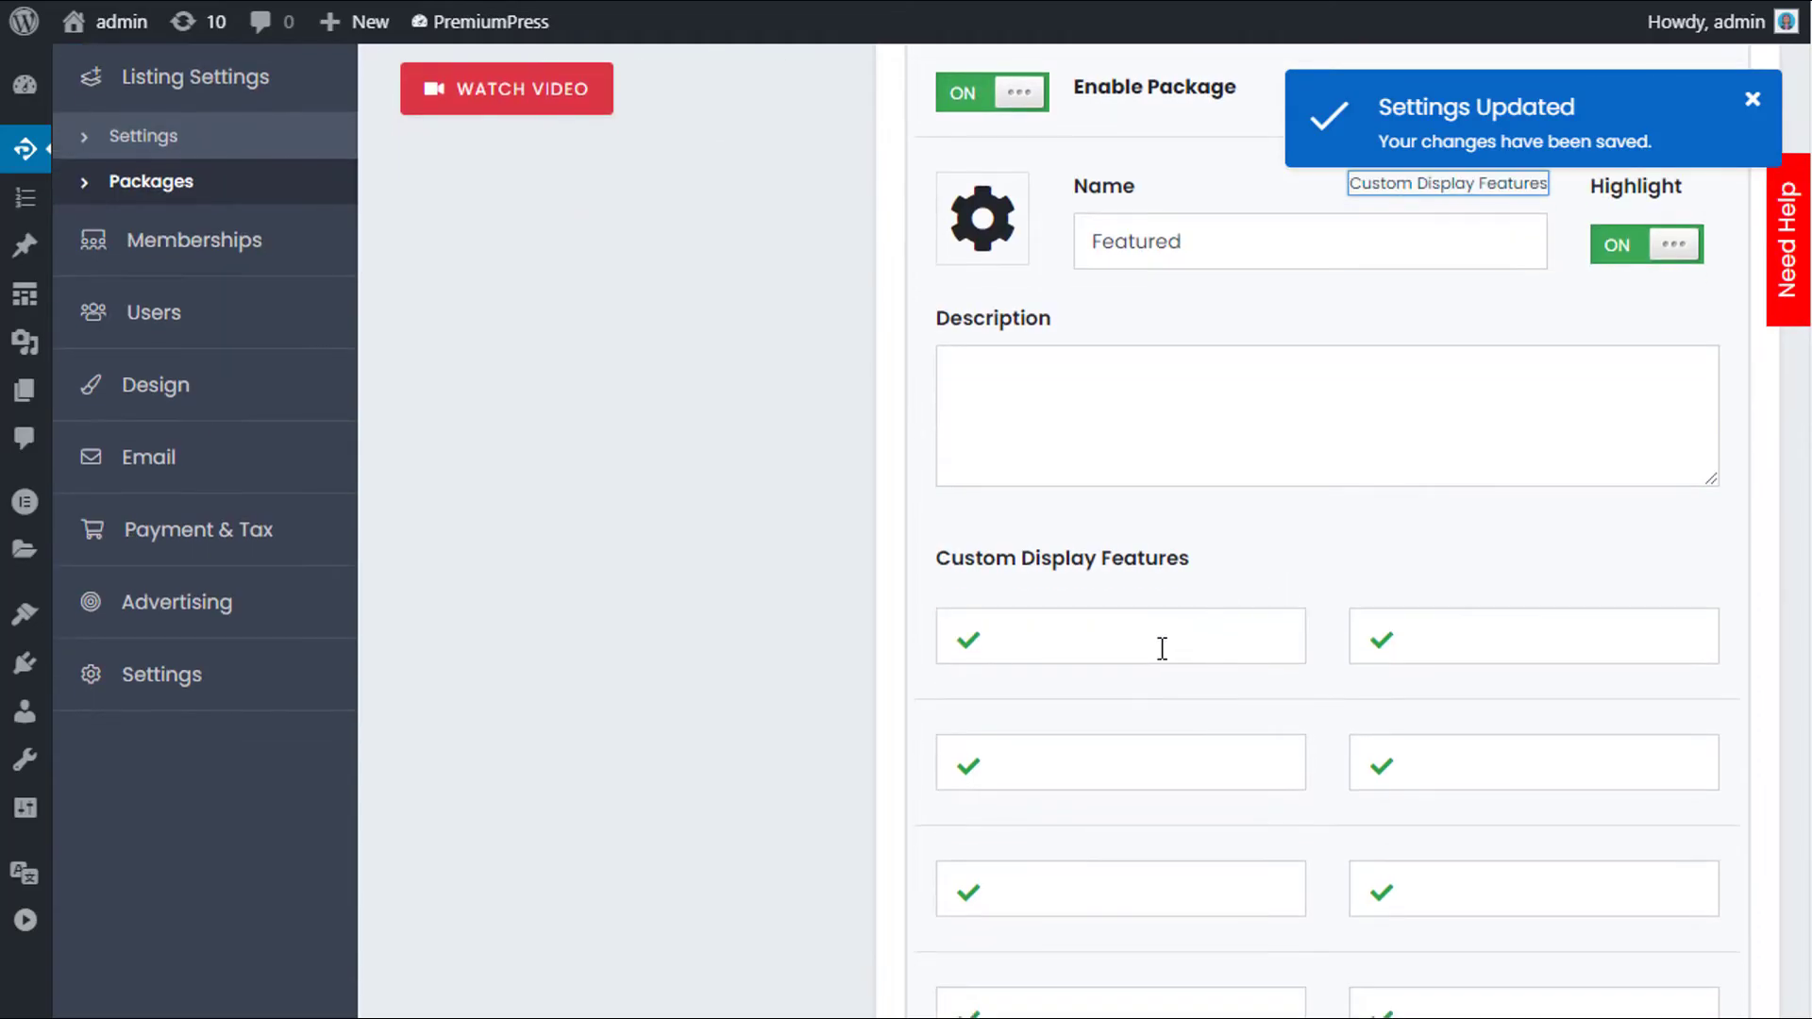
click(1139, 661)
text(m)
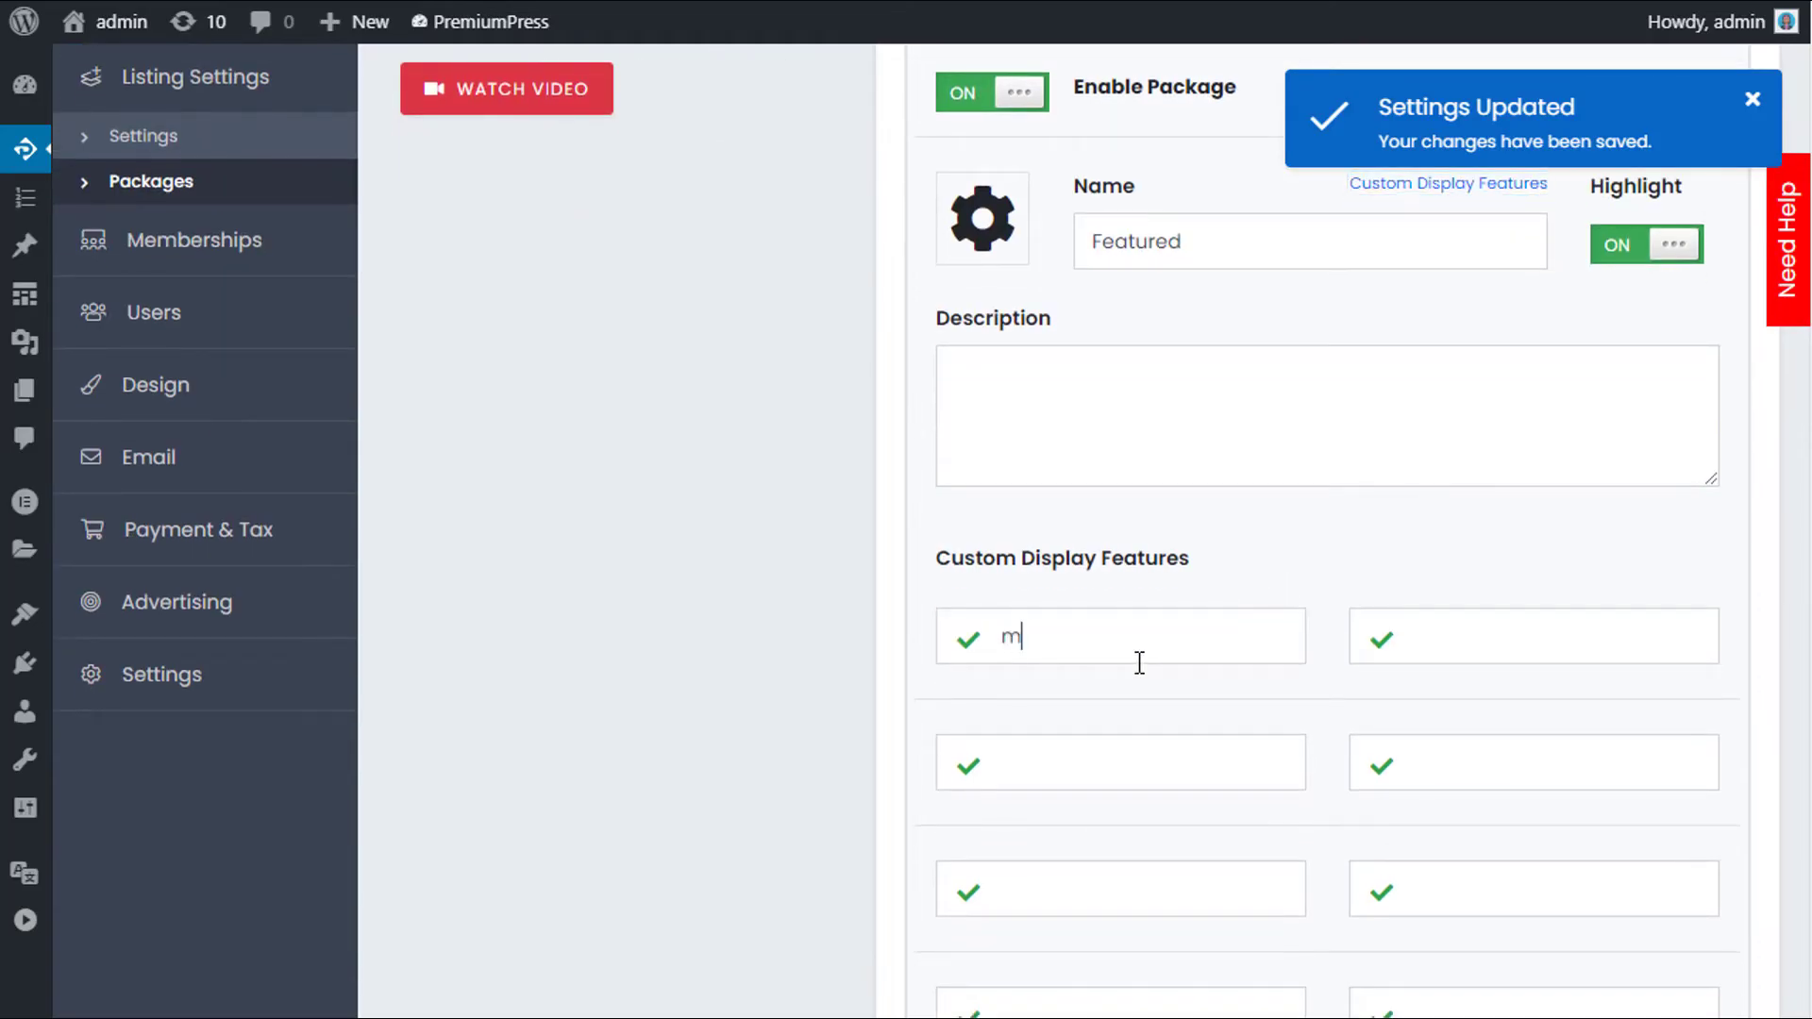
text(y wn)
text(wn test)
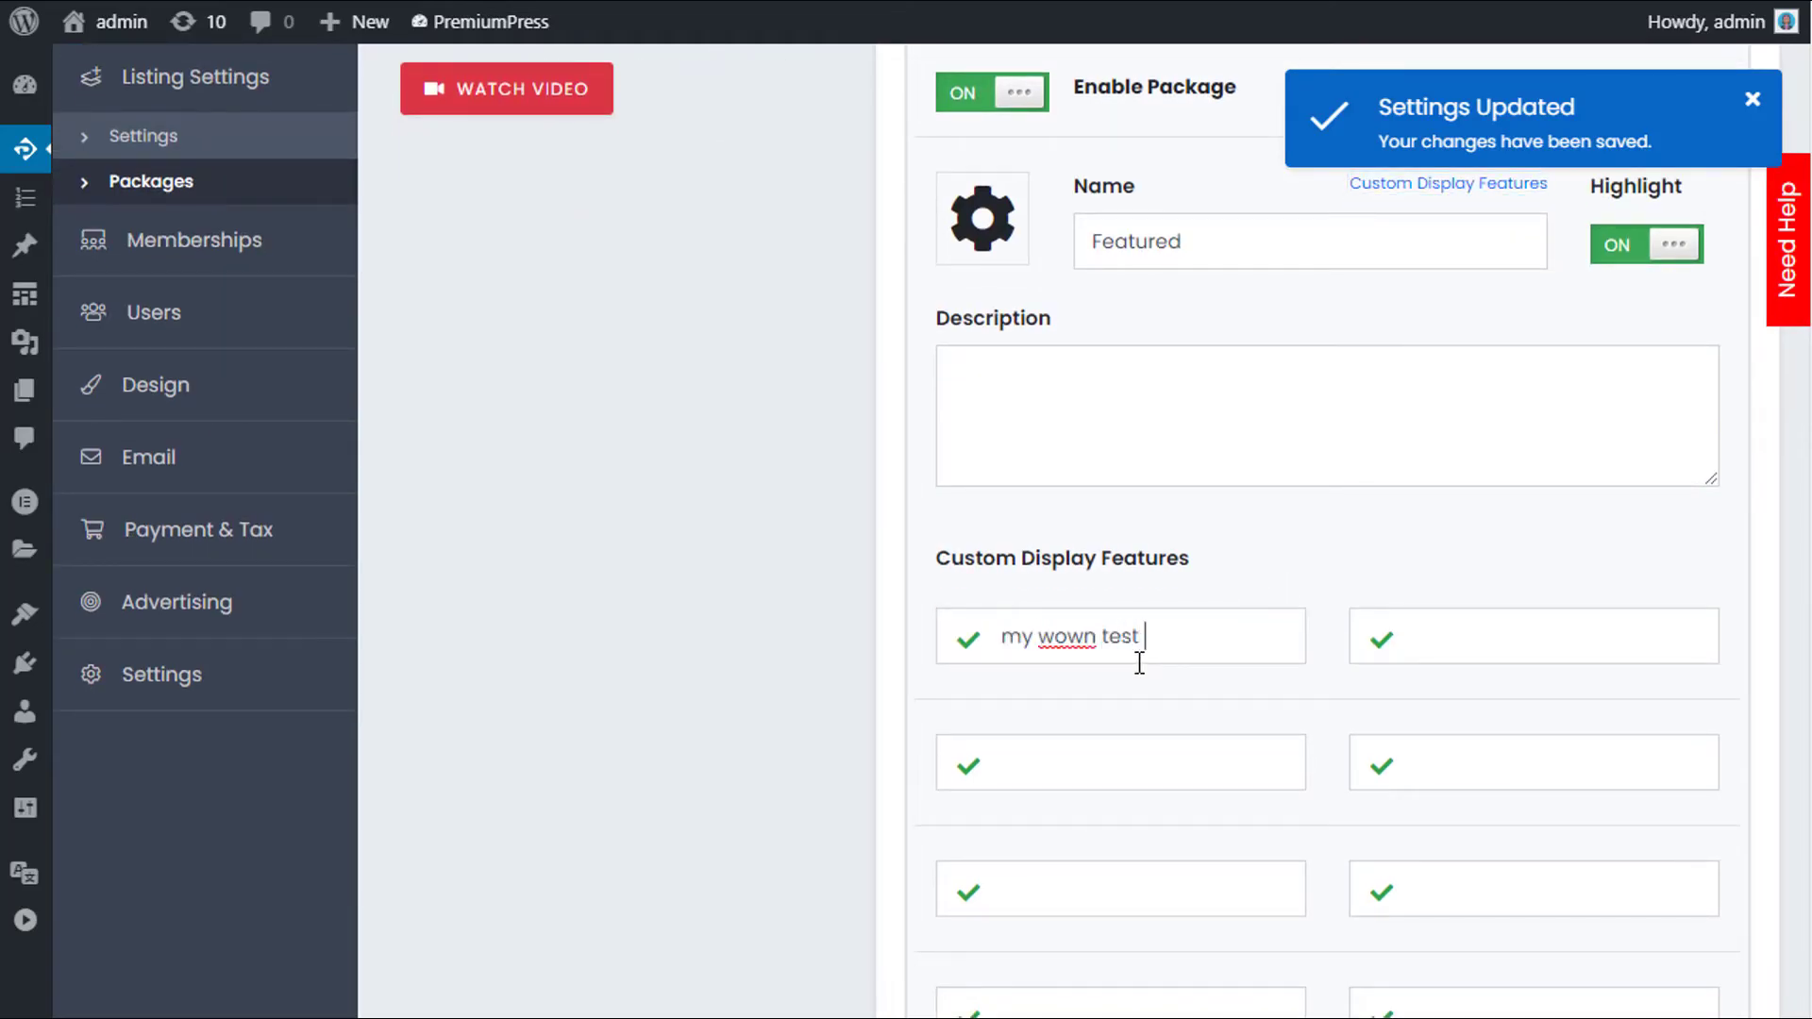
key(ctrl+a)
key(BackSpace)
text(my own text he)
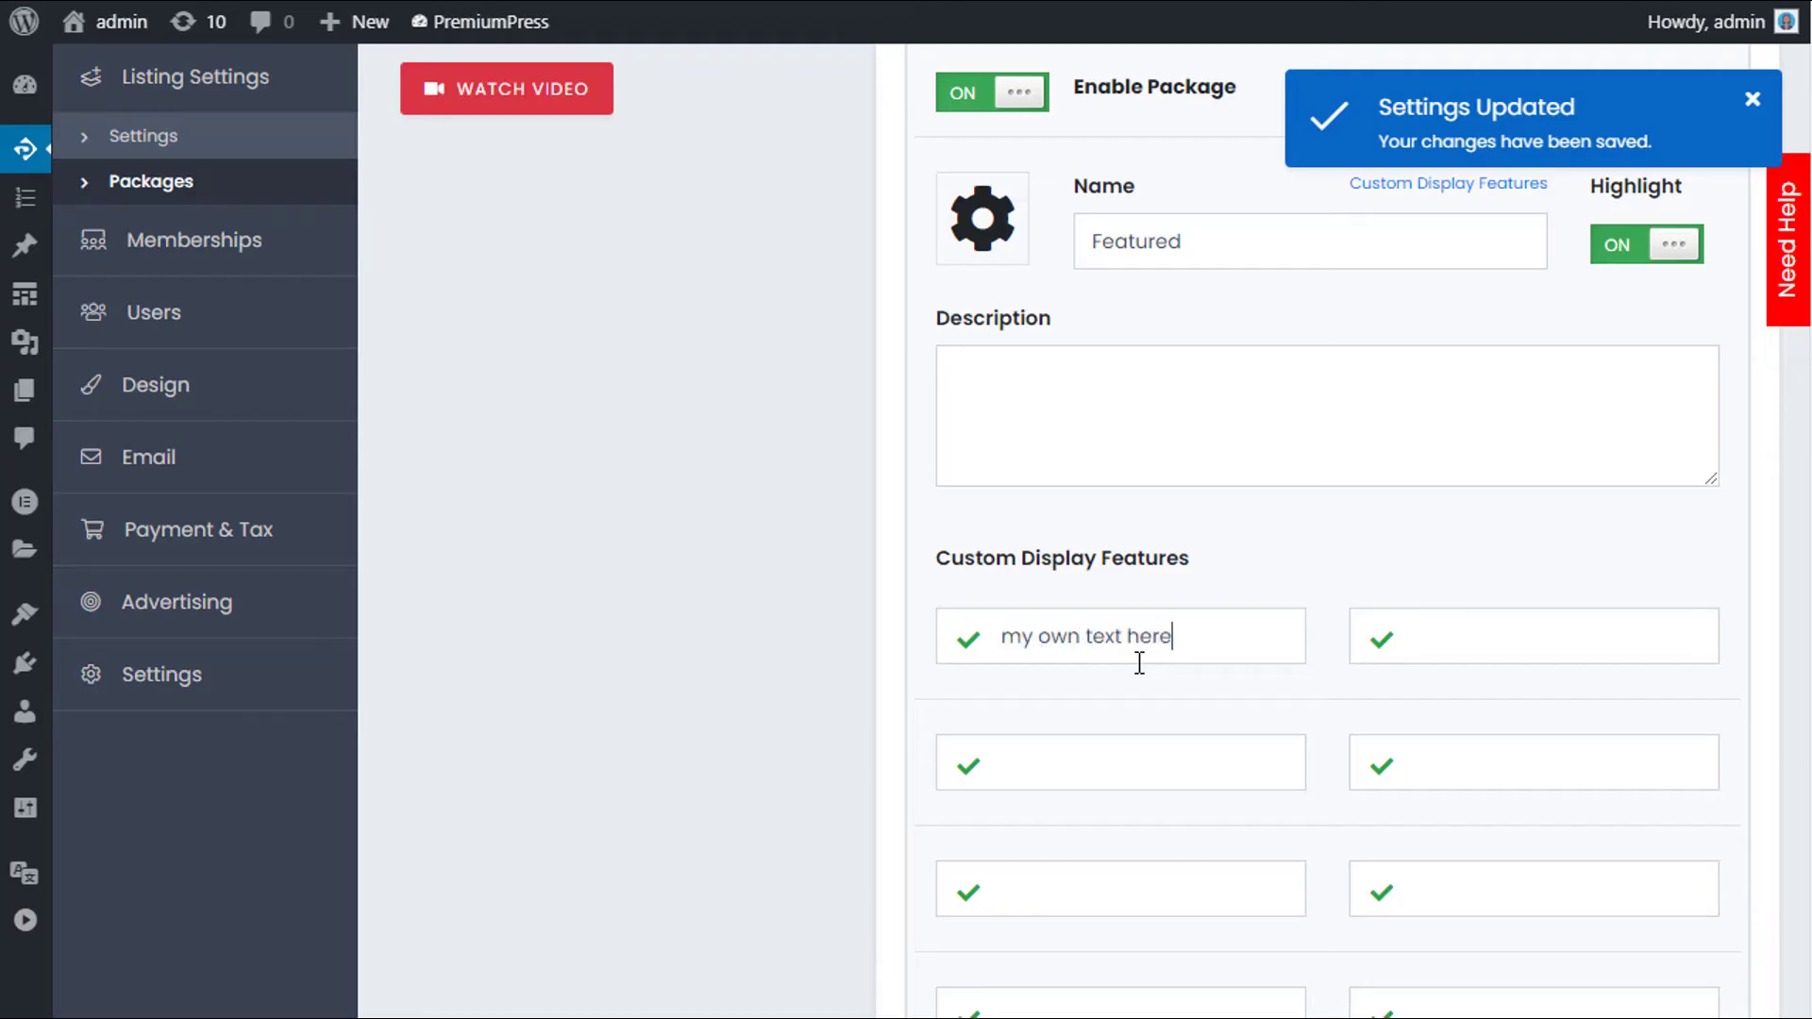
- Copy 'my own text here' into the Featured package's remaining feature fields
key(ctrl+a)
key(ctrl+c)
click(1463, 639)
key(ctrl+v)
key(Tab)
key(ctrl+v)
key(Tab)
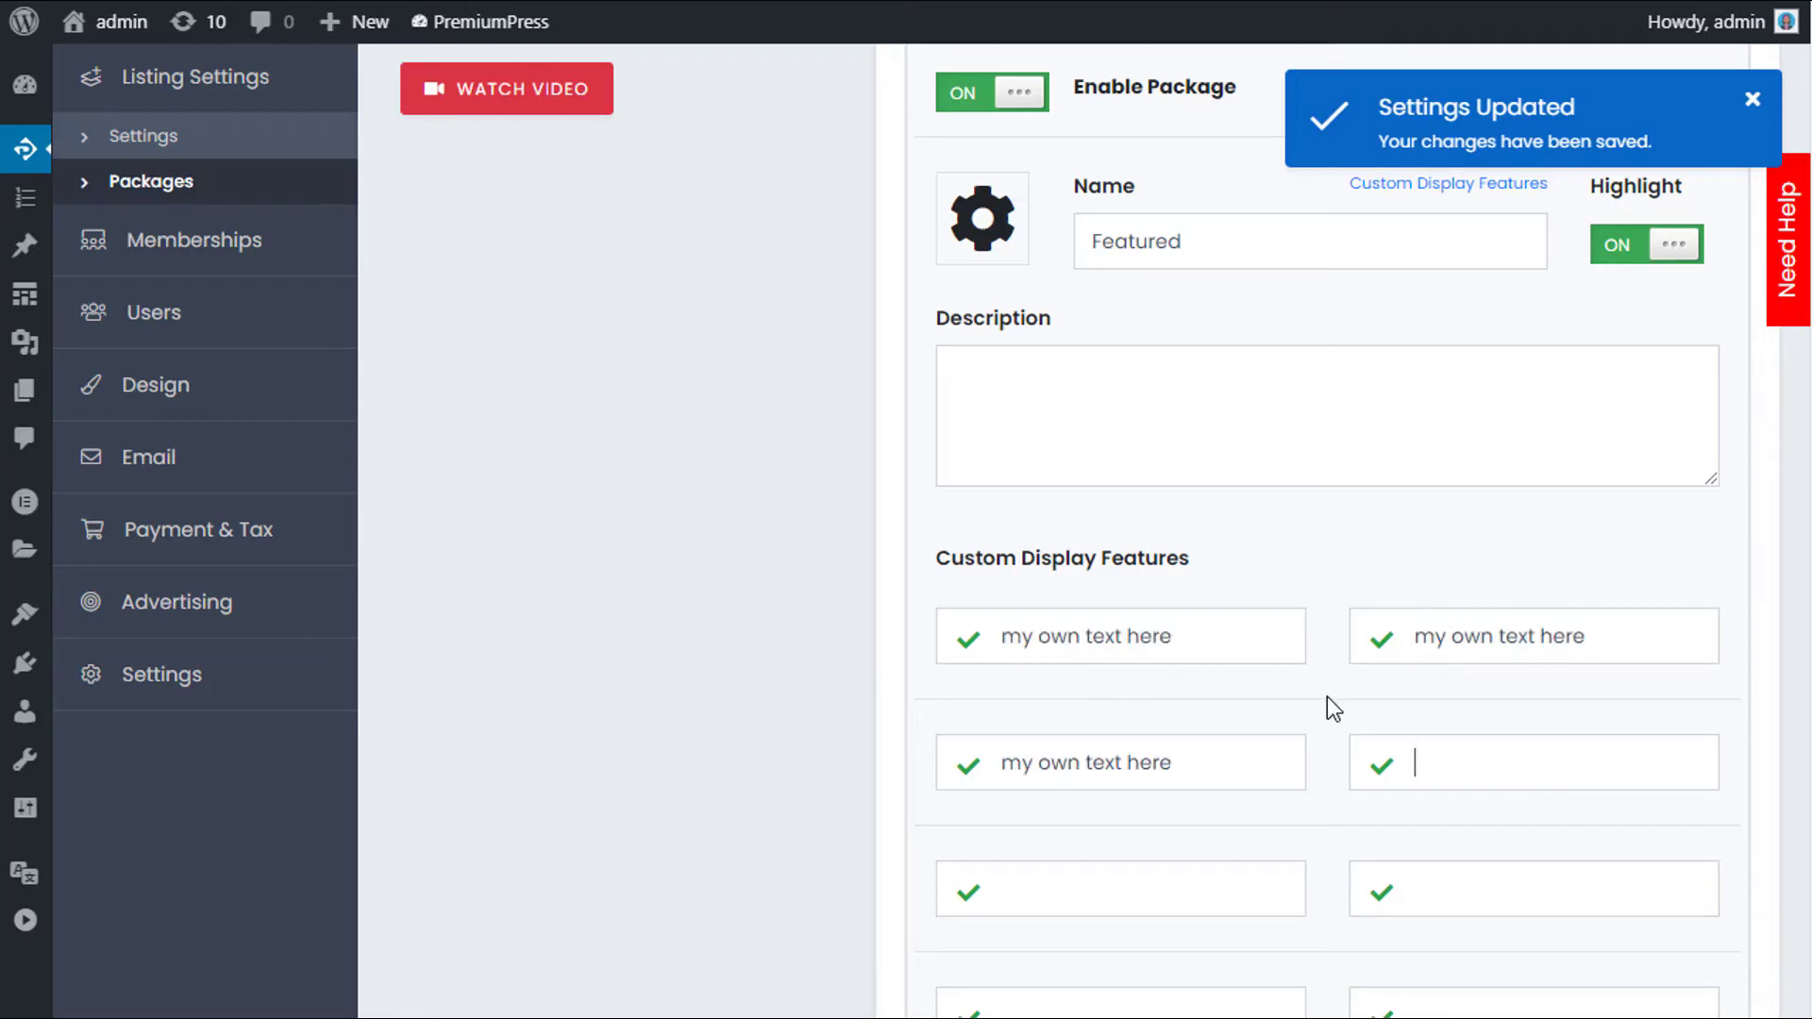
key(ctrl+v)
scroll(1156, 576, up, 3)
click(1186, 283)
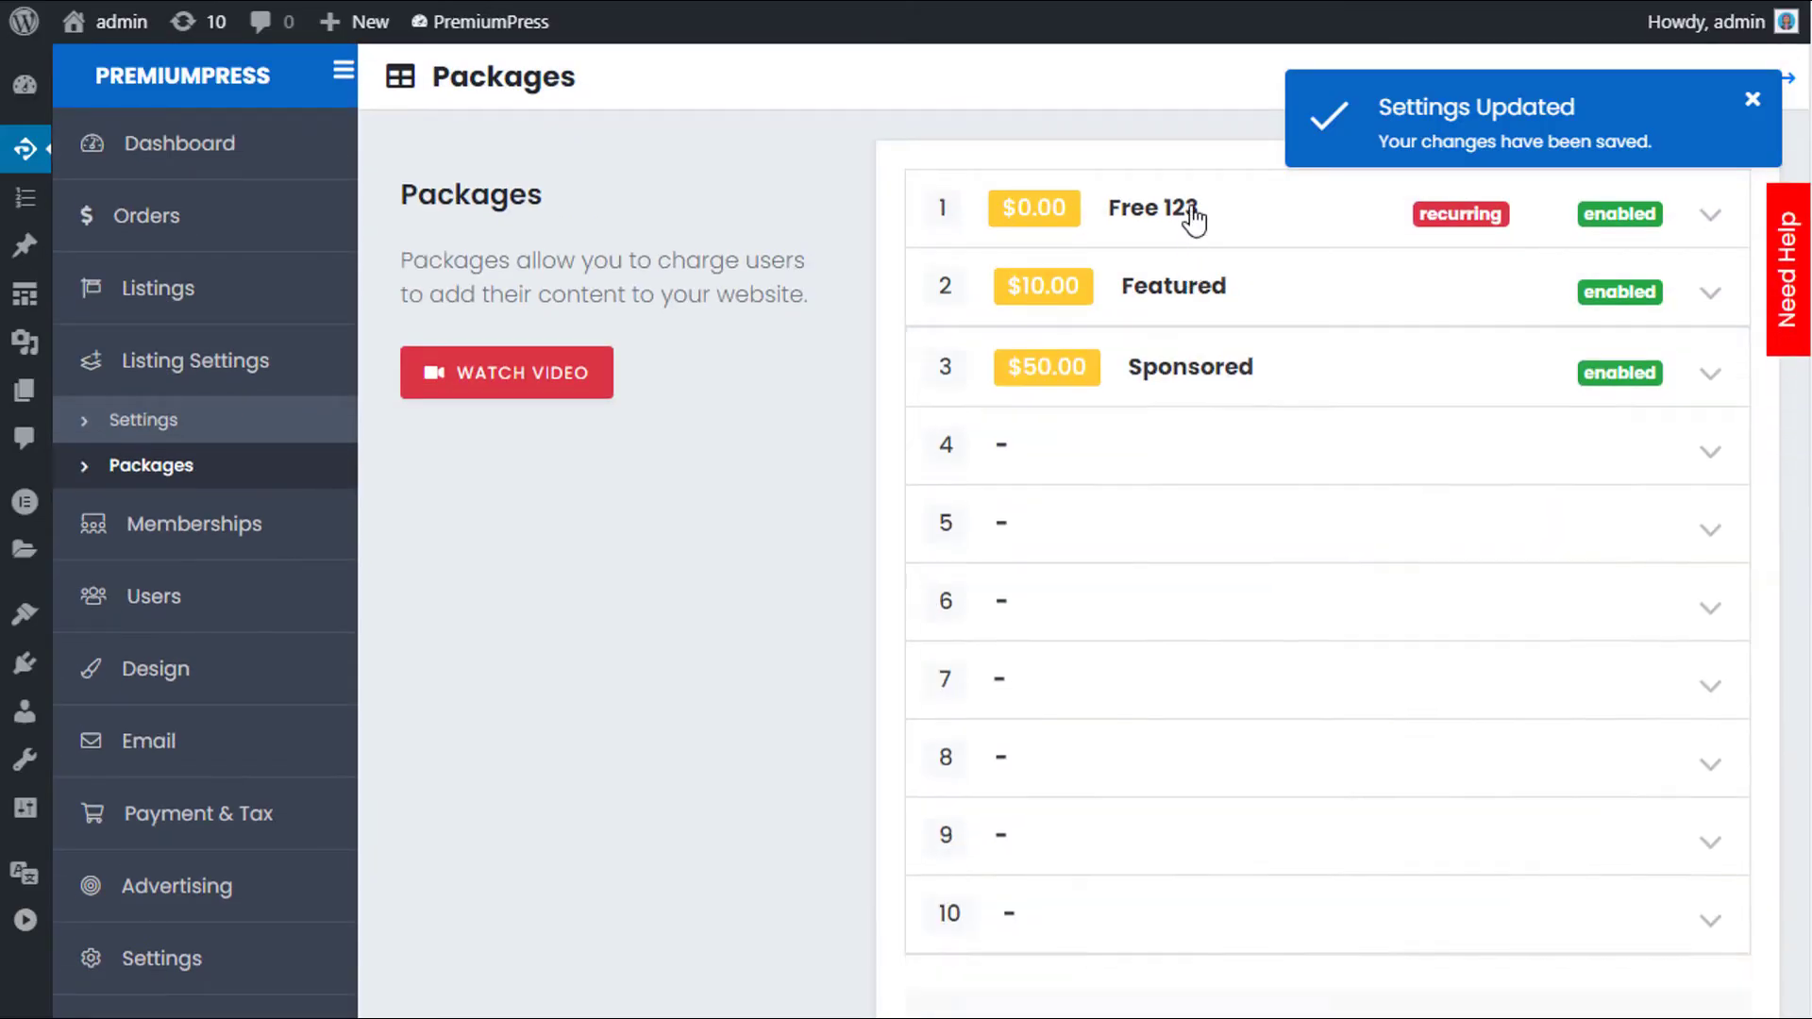
- Paste 'my own text here' into an empty Free 123 custom display feature field
click(1194, 218)
scroll(1234, 477, down, 2)
click(1397, 250)
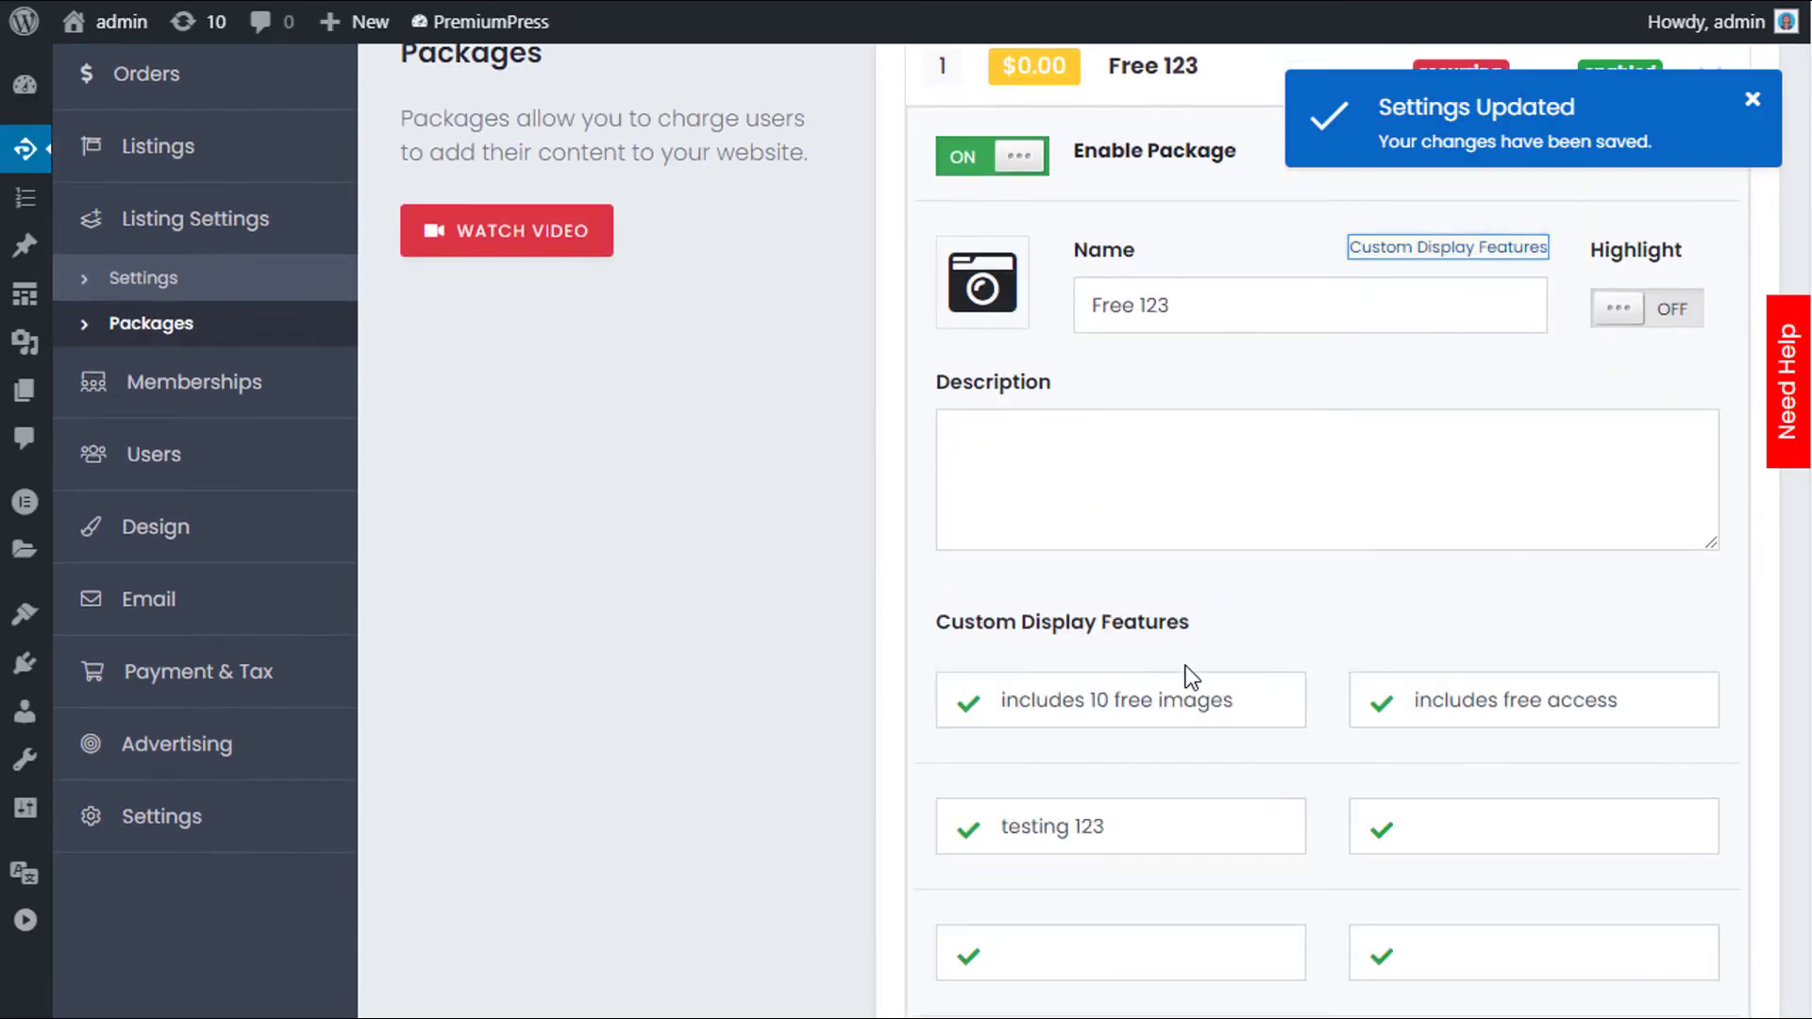
click(1514, 841)
key(ctrl+v)
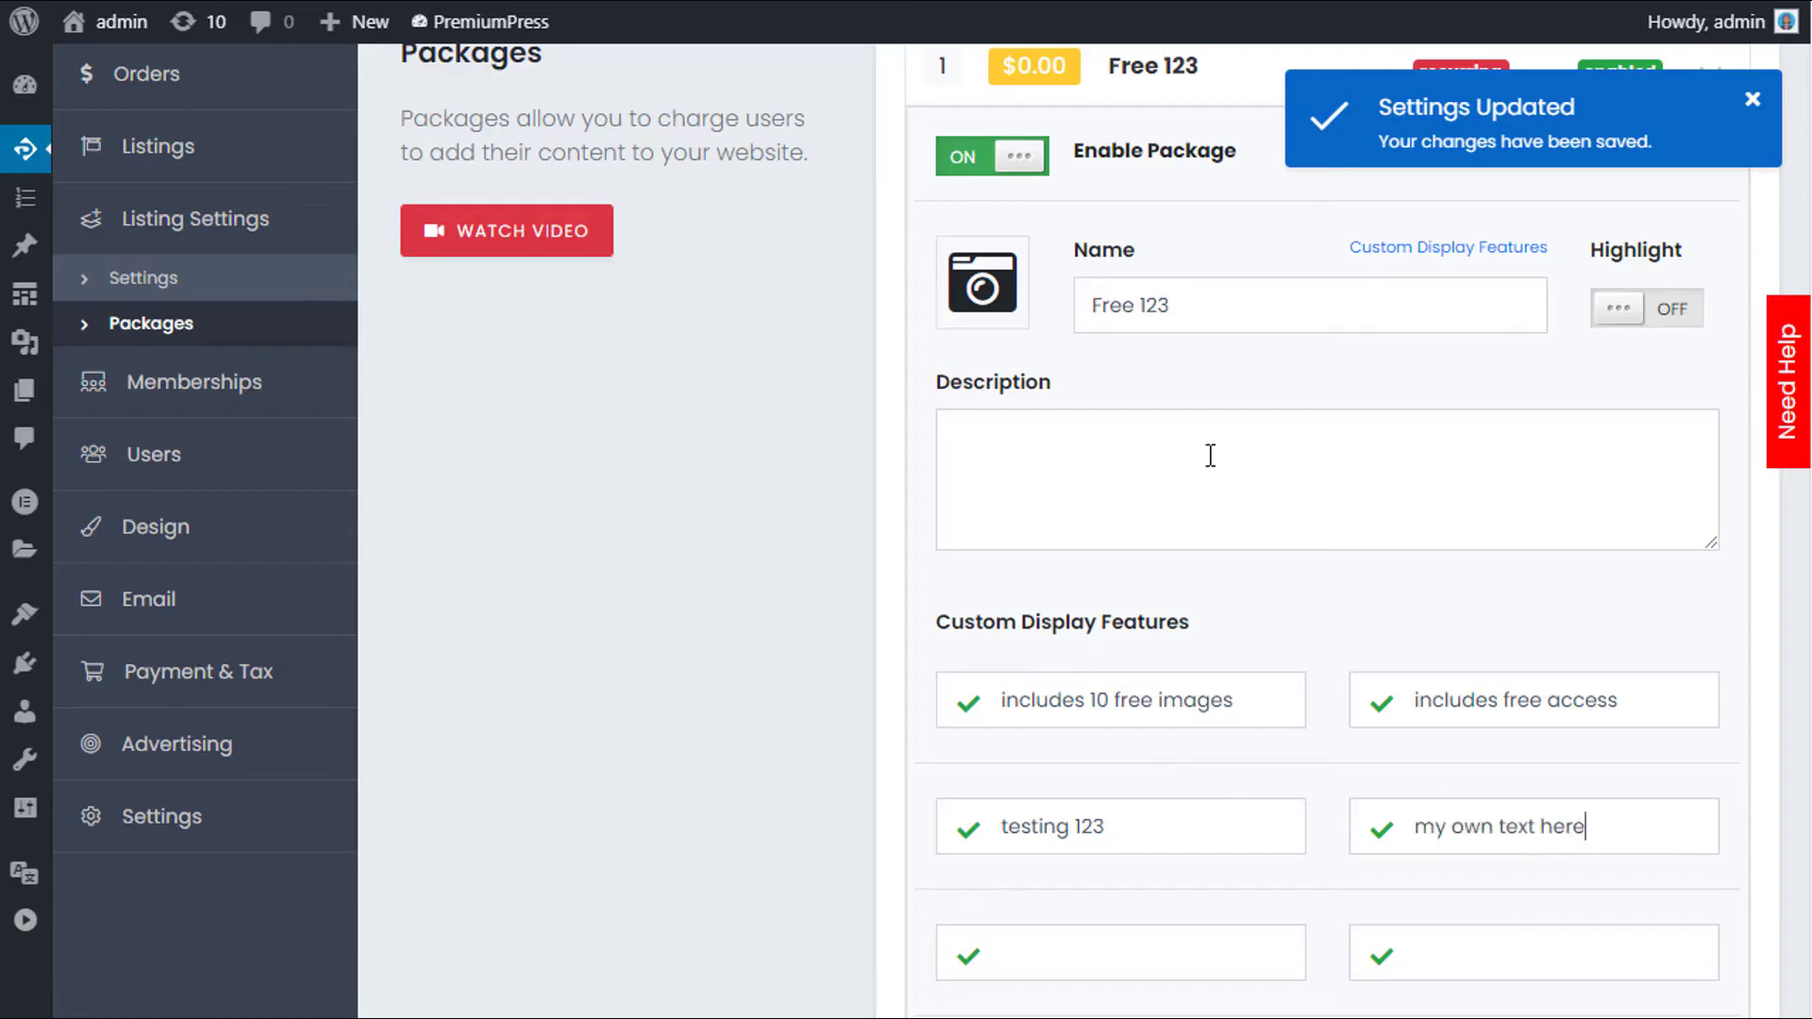
scroll(1210, 456, up, 2)
click(1182, 227)
- Paste 'my own text here' into four of the Sponsored package's custom feature fields
click(1145, 364)
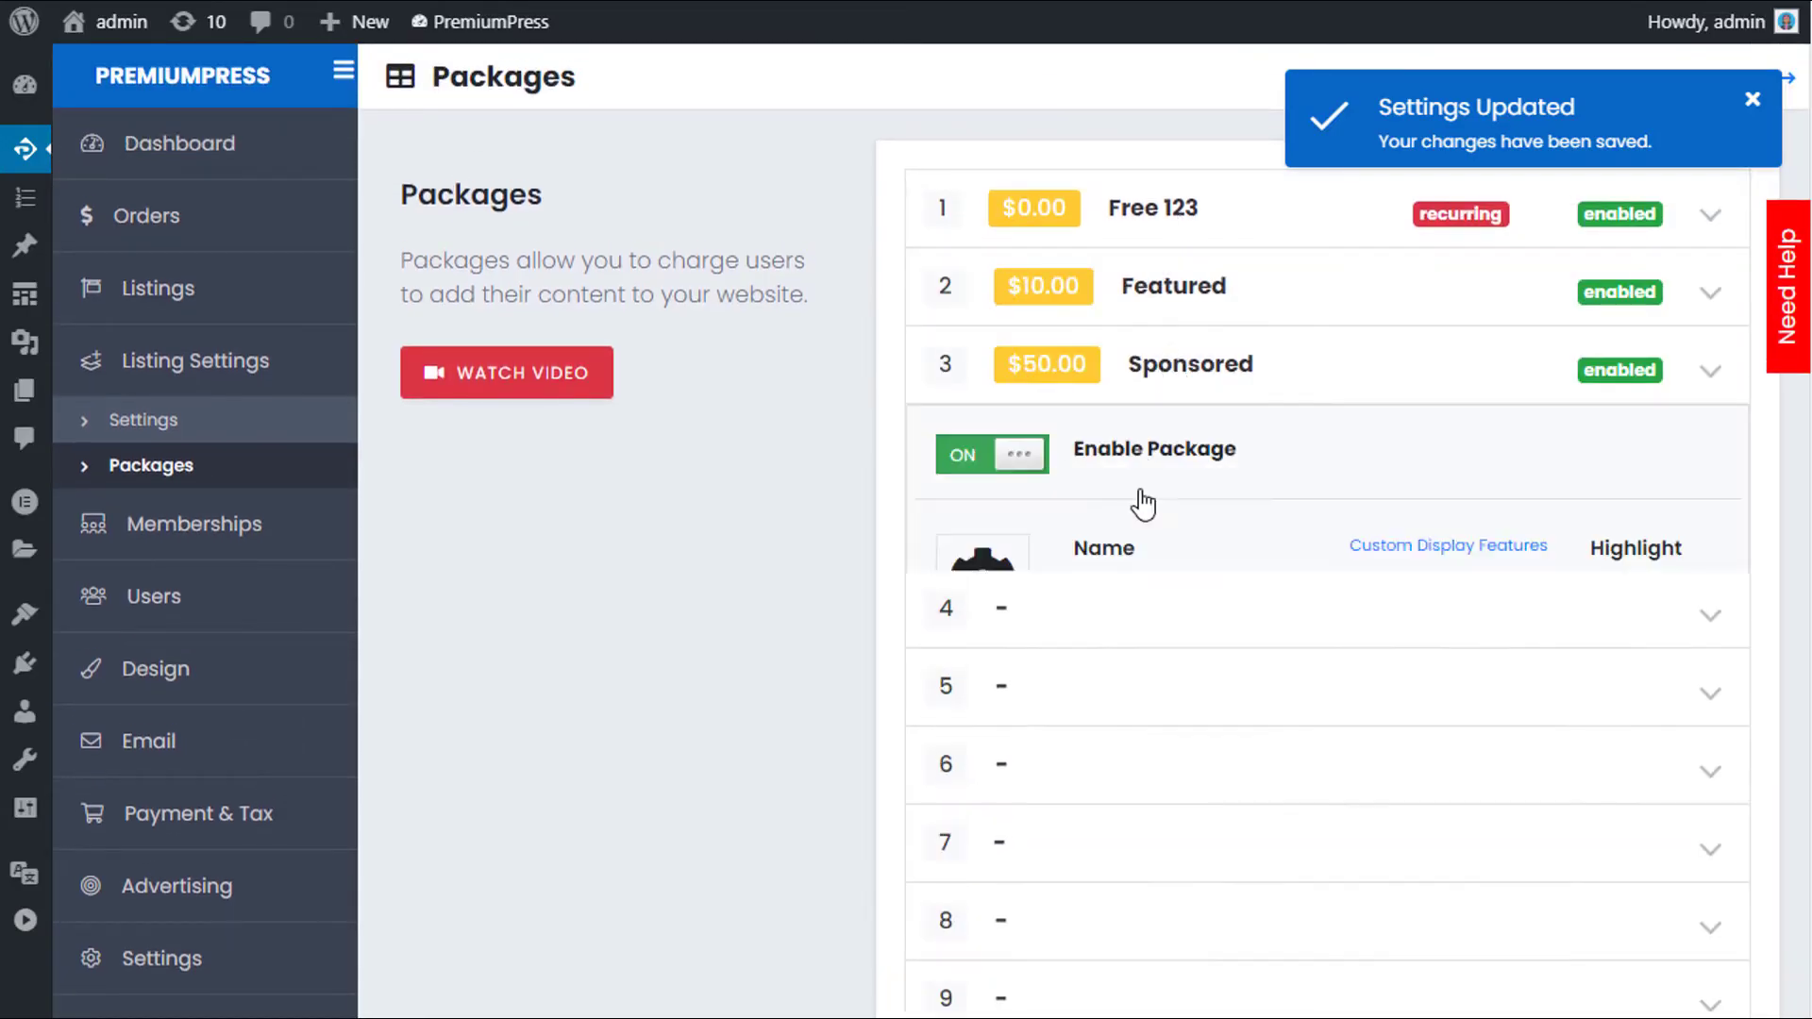
scroll(1109, 661, down, 5)
scroll(1222, 373, up, 5)
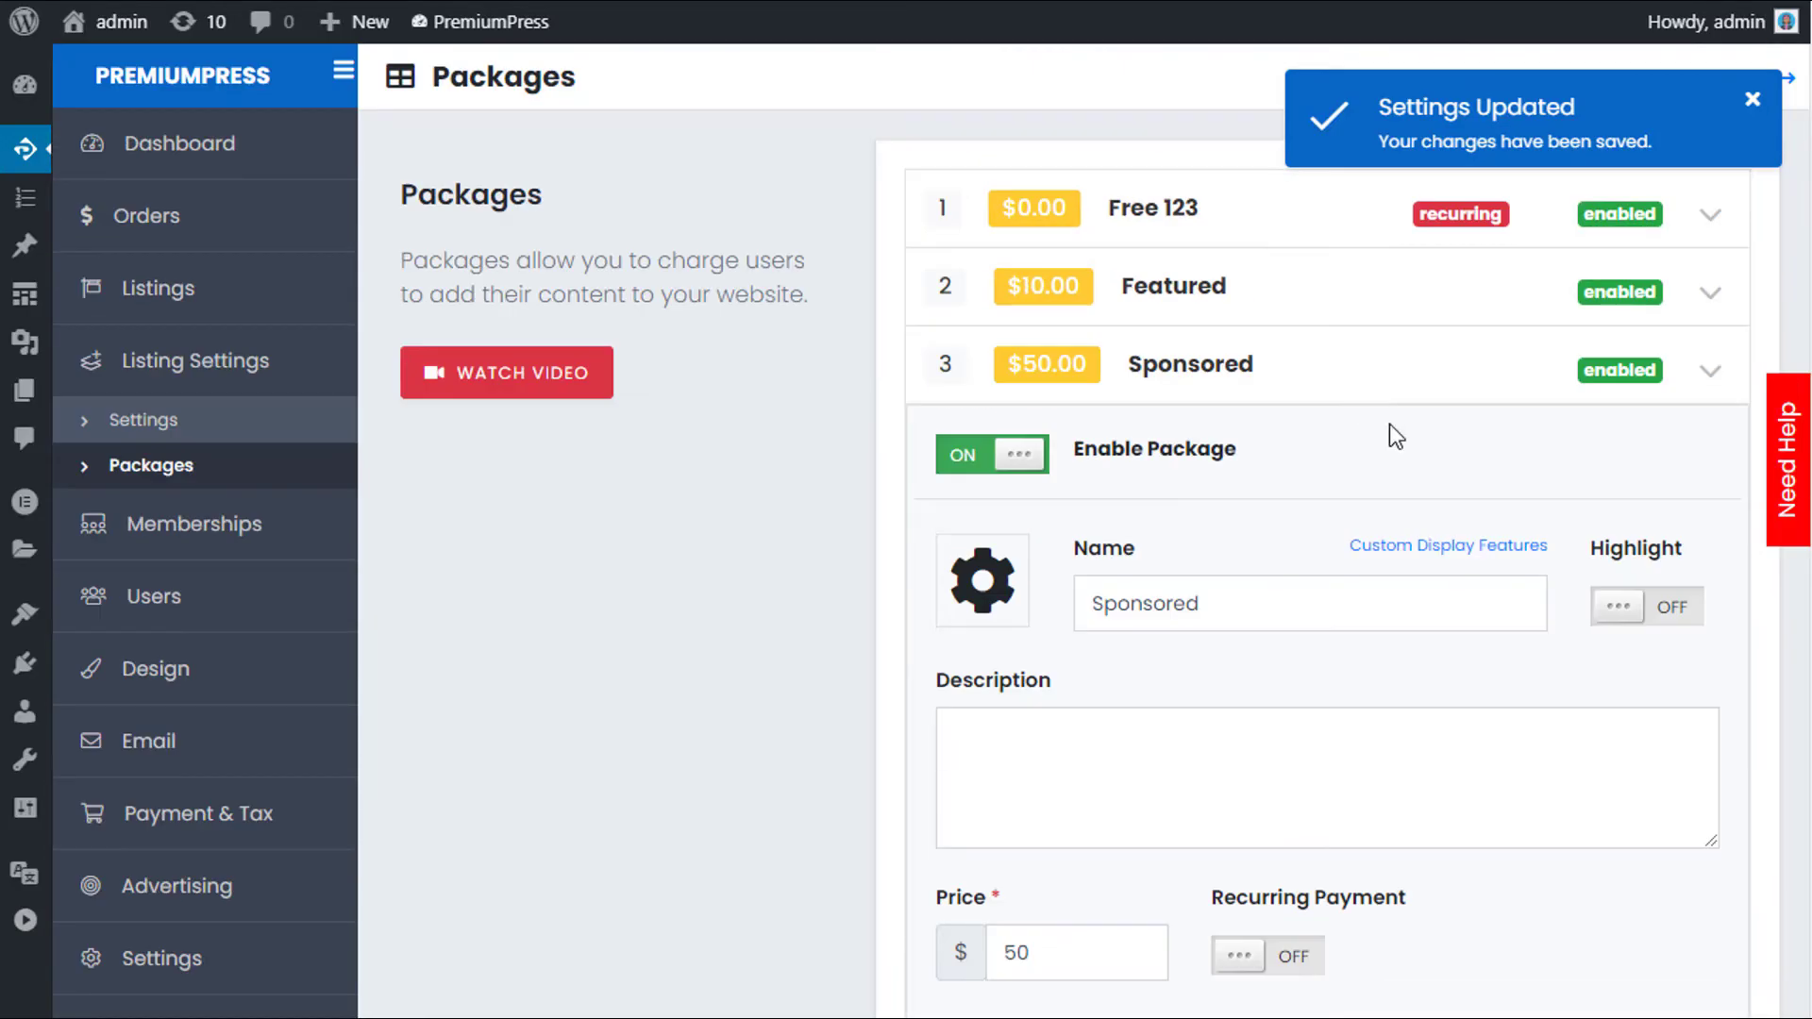
click(1407, 562)
scroll(1205, 627, down, 3)
click(1199, 715)
key(ctrl+v)
key(Tab)
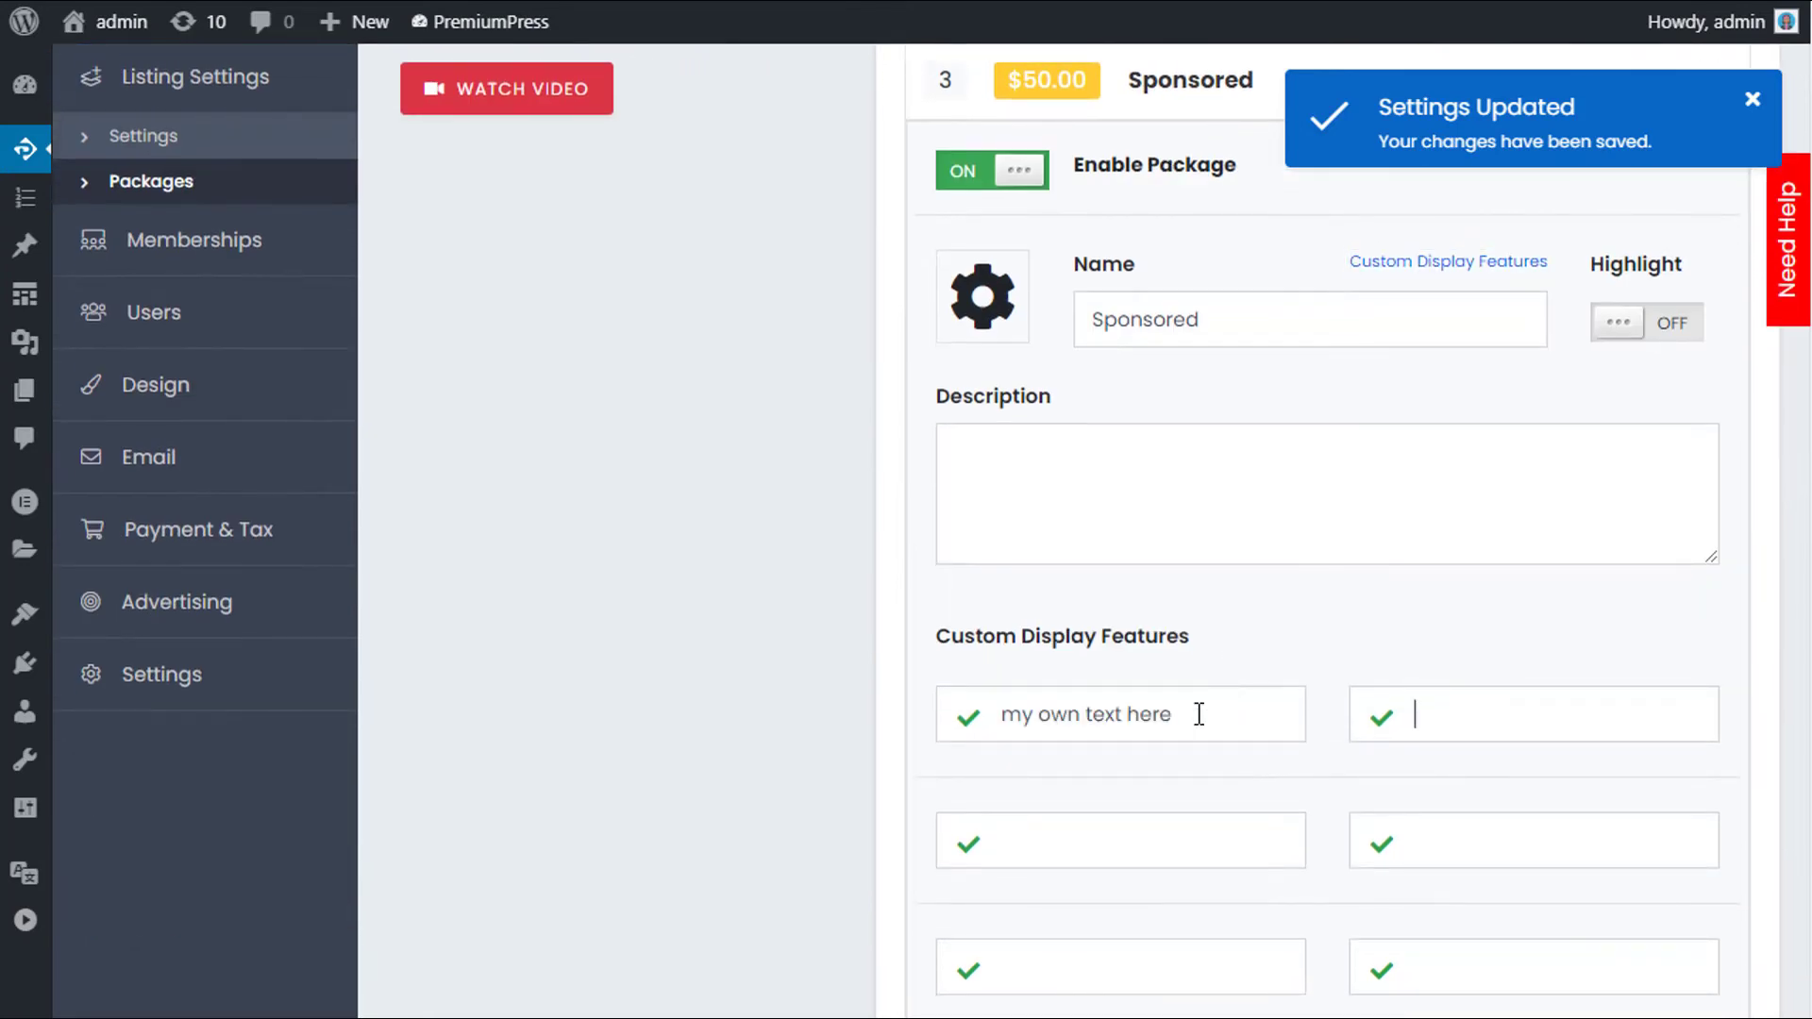
key(ctrl+v)
key(Tab)
key(ctrl+v)
key(Tab)
key(ctrl+v)
scroll(1345, 739, down, 1)
scroll(1345, 739, down, 20)
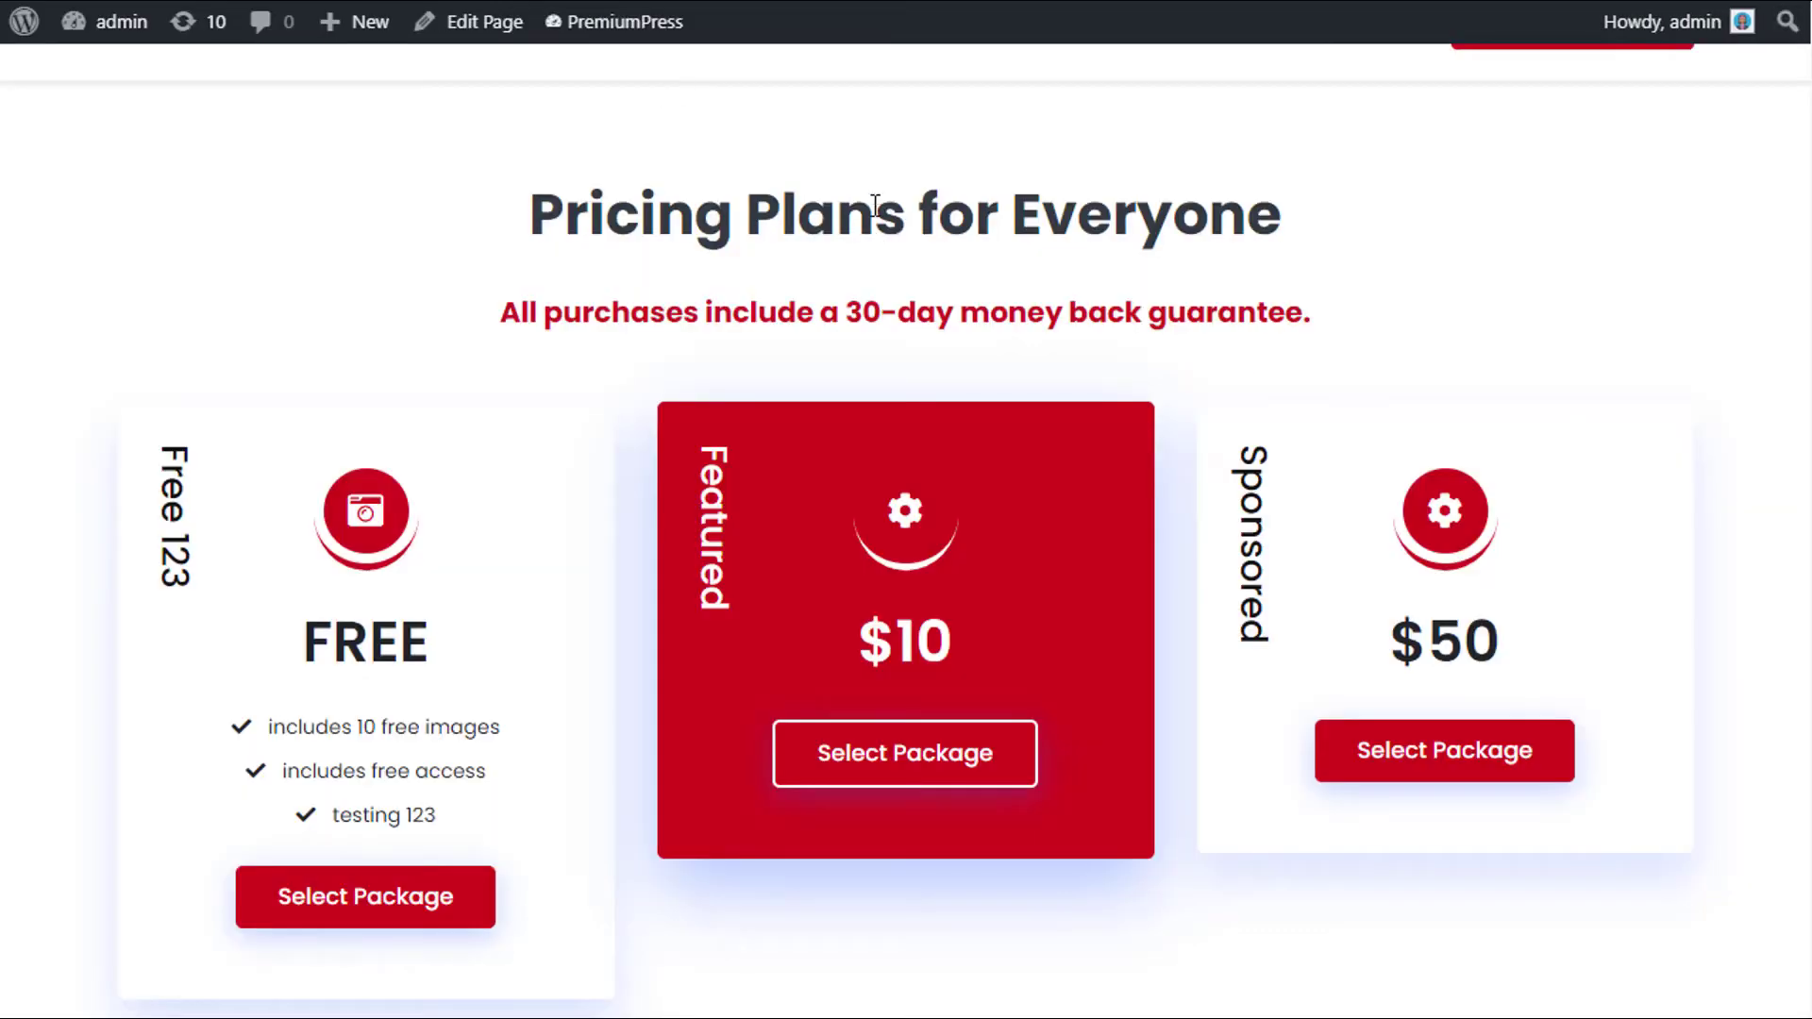
key(F5)
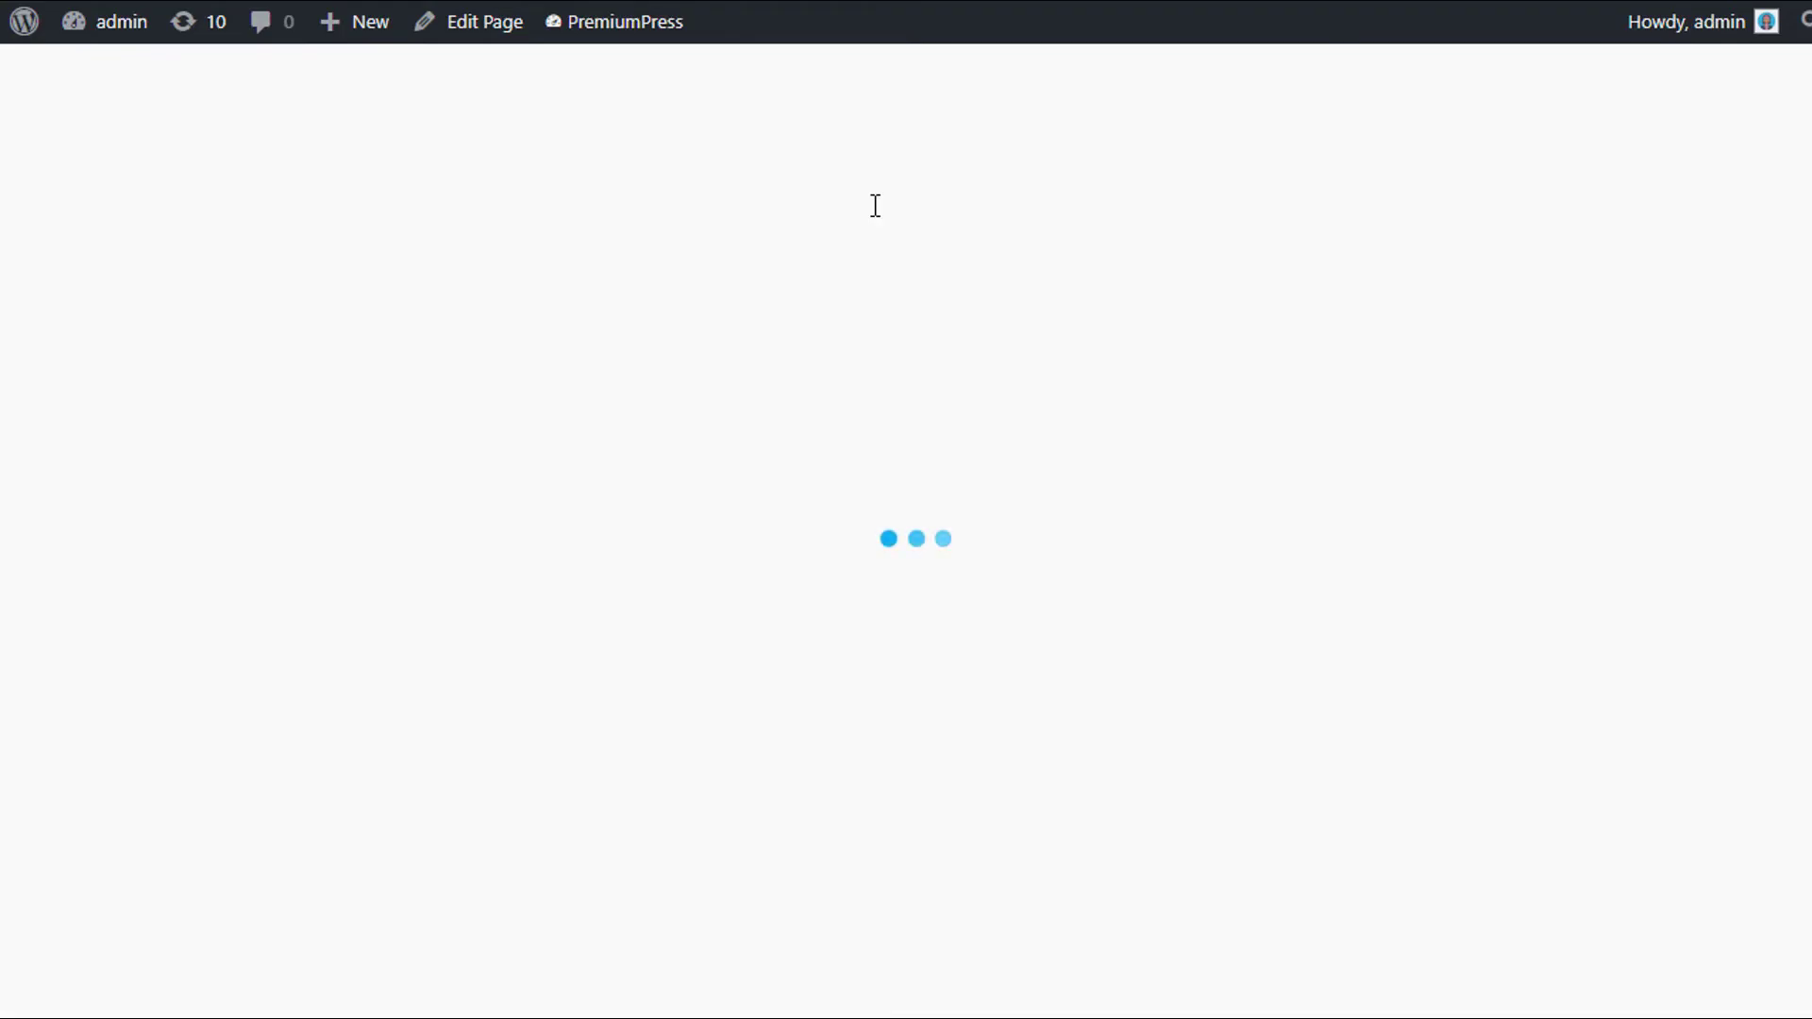
scroll(1106, 342, down, 2)
scroll(1108, 349, down, 1)
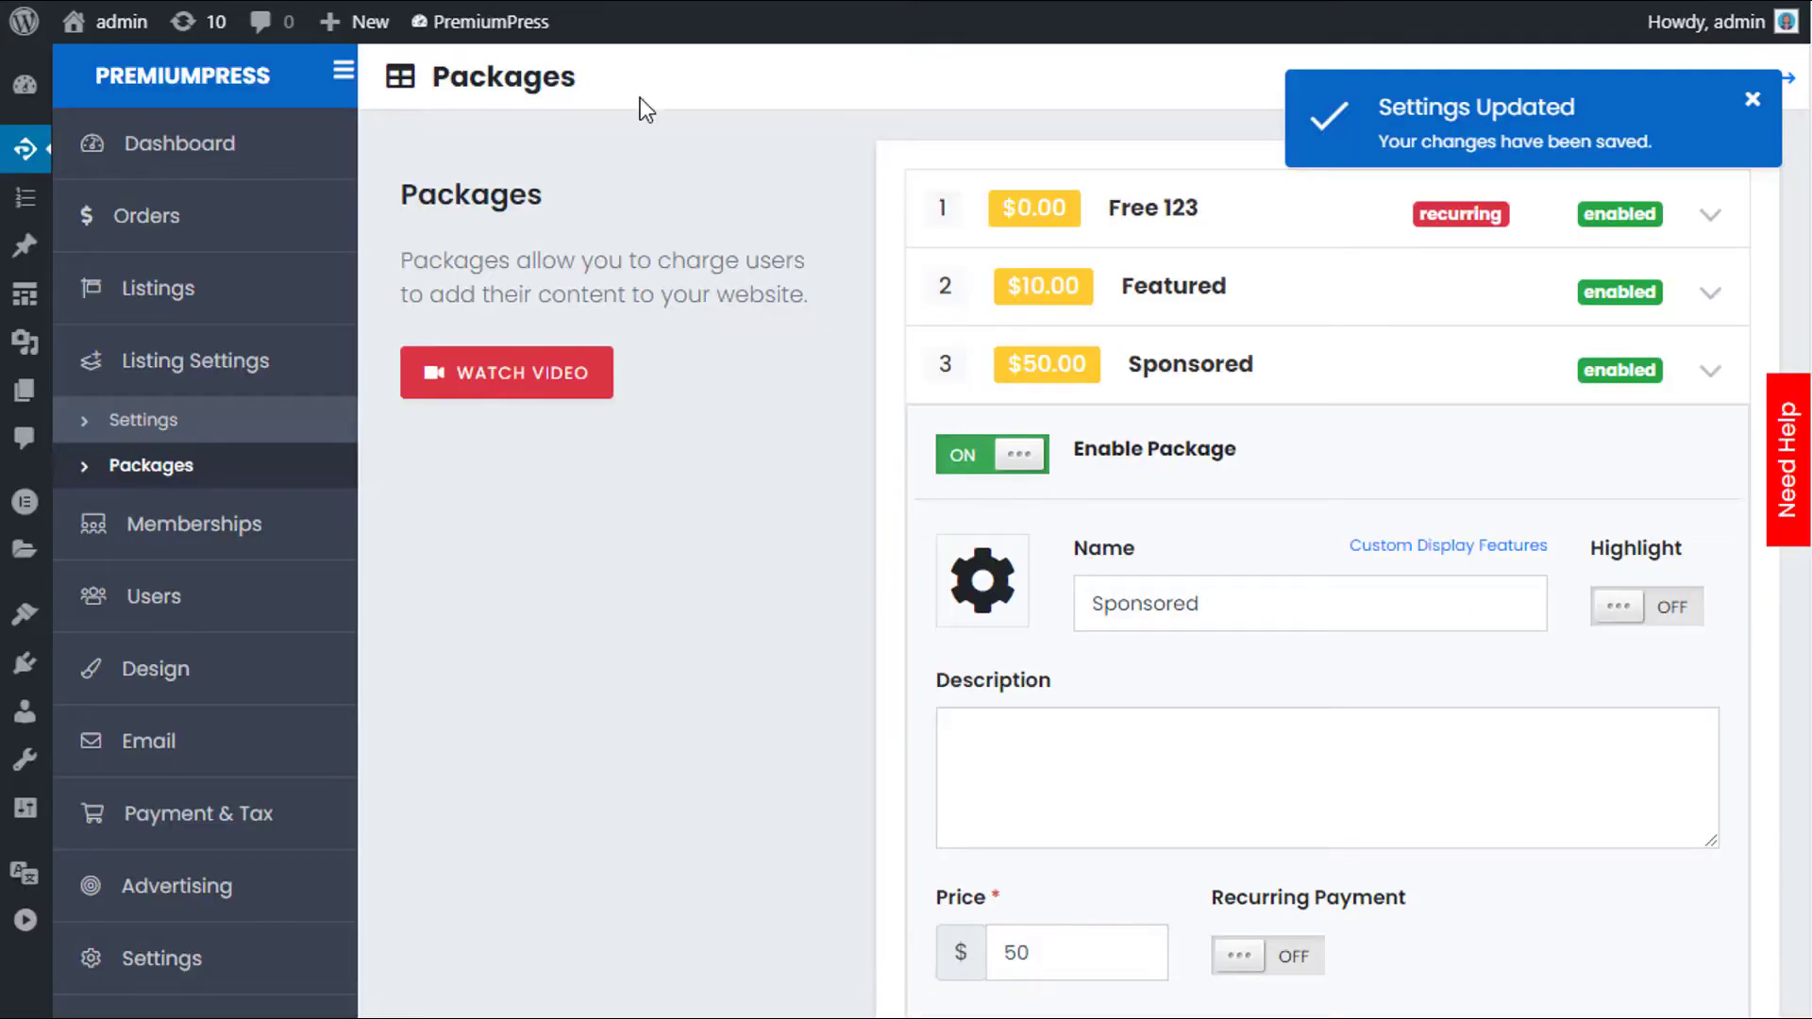
scroll(1193, 494, down, 1)
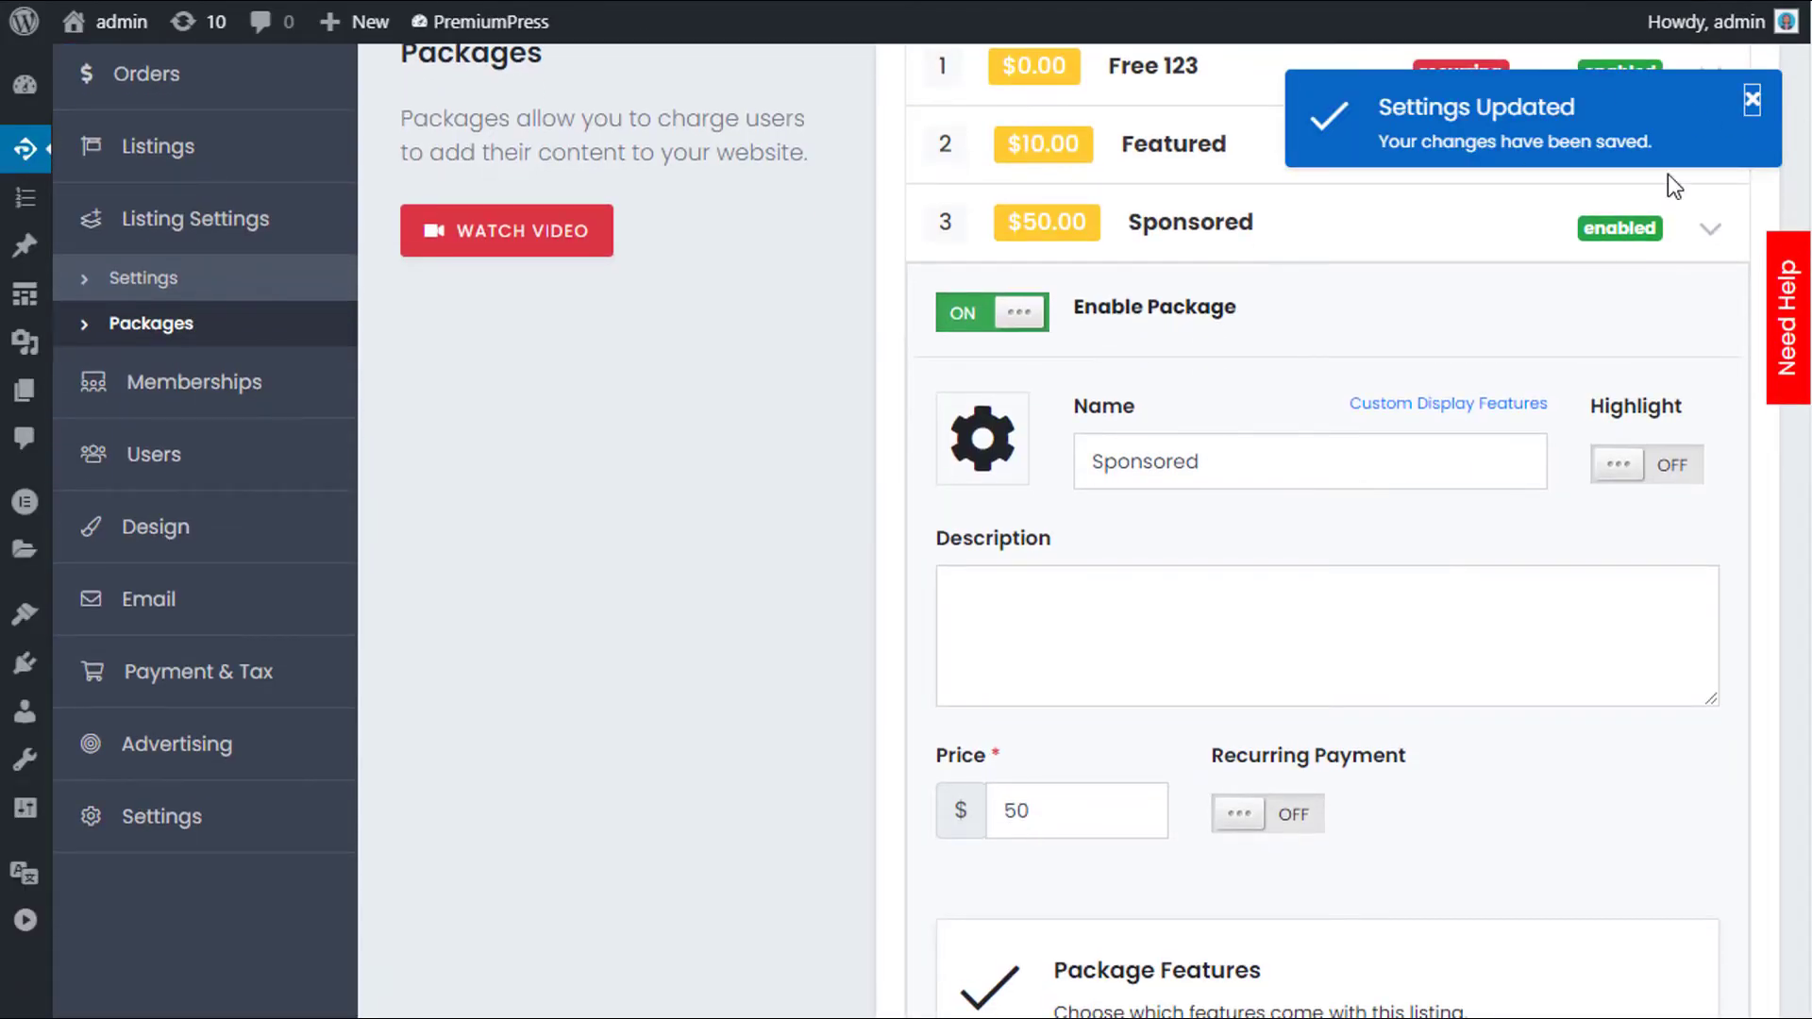
scroll(1005, 896, down, 1)
double_click(1063, 667)
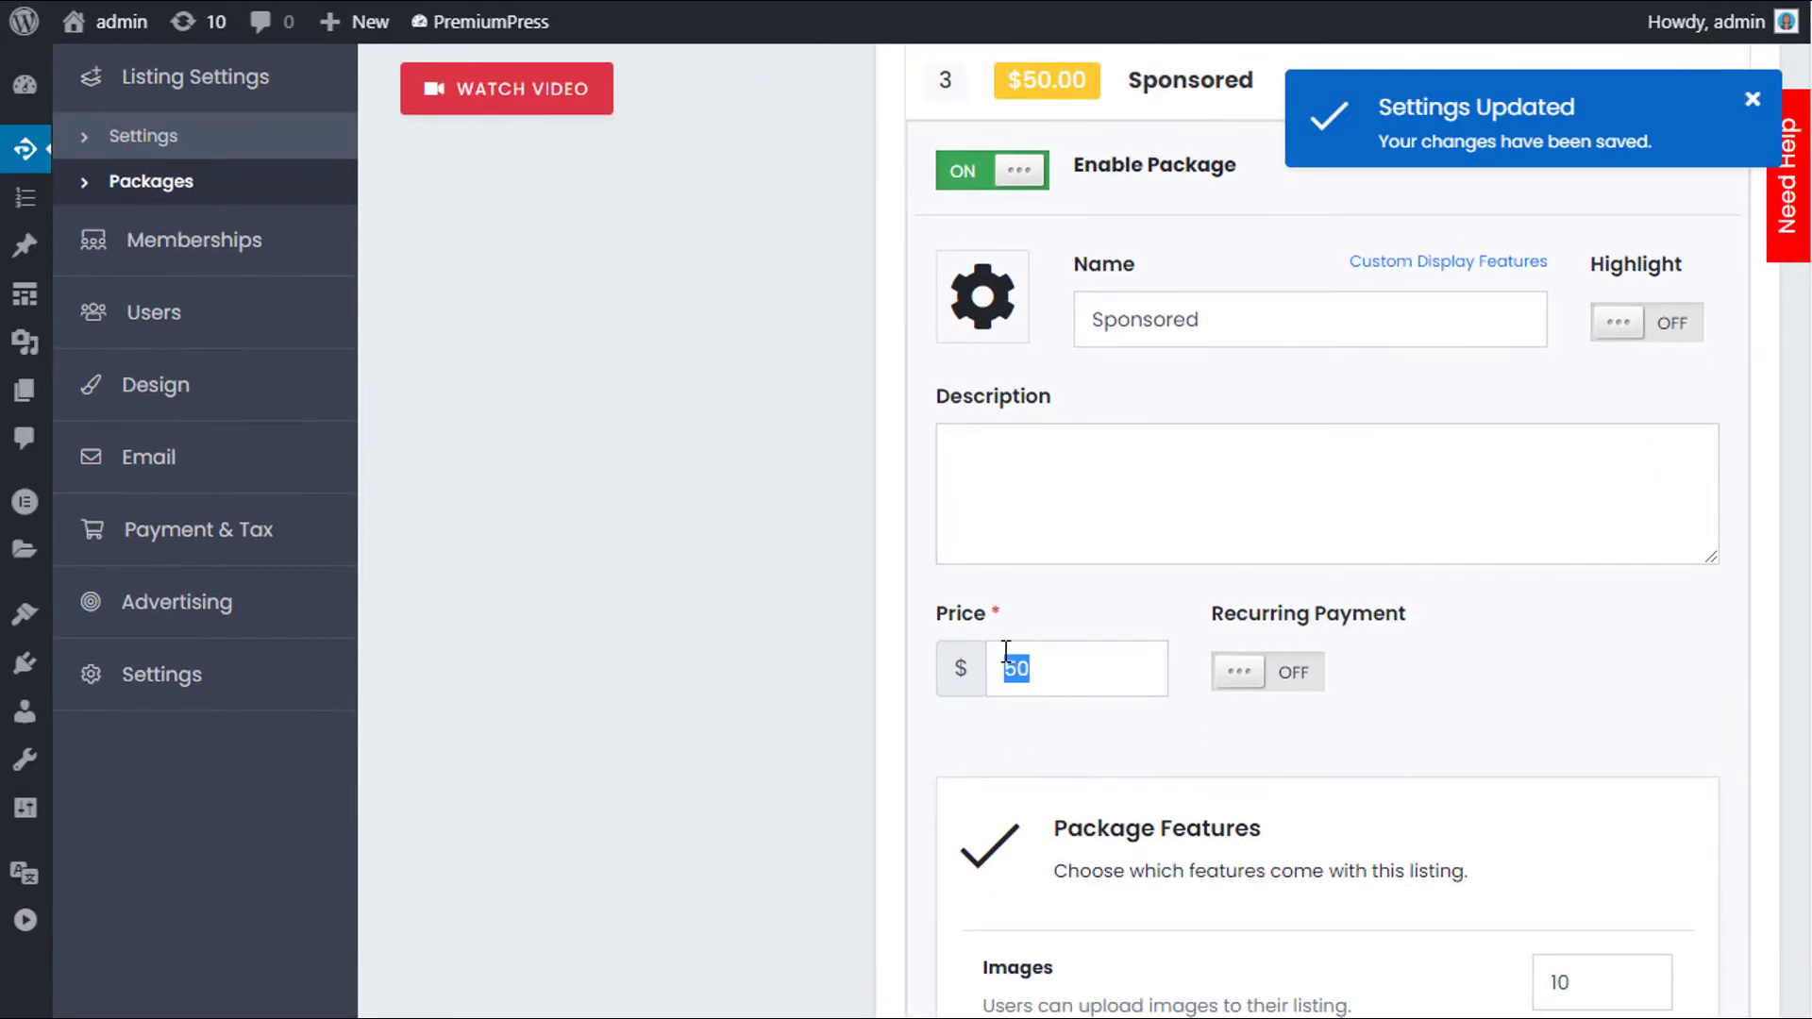
click(1254, 703)
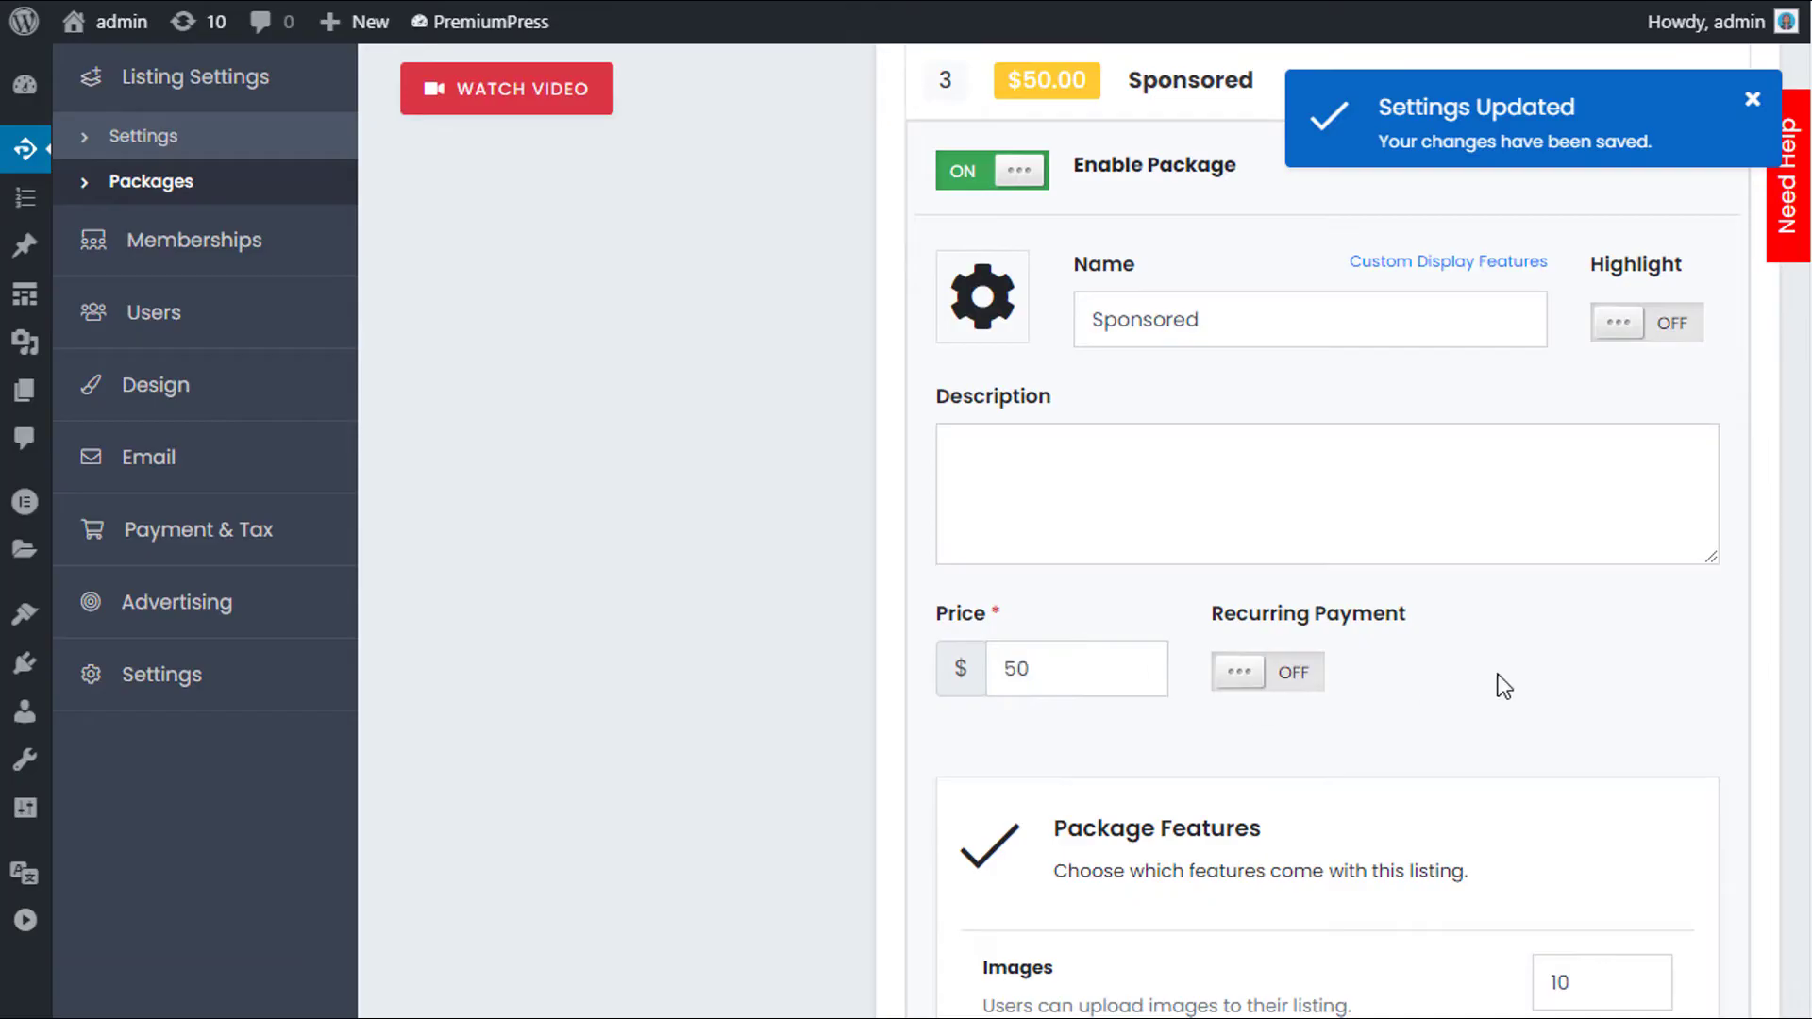
click(1753, 98)
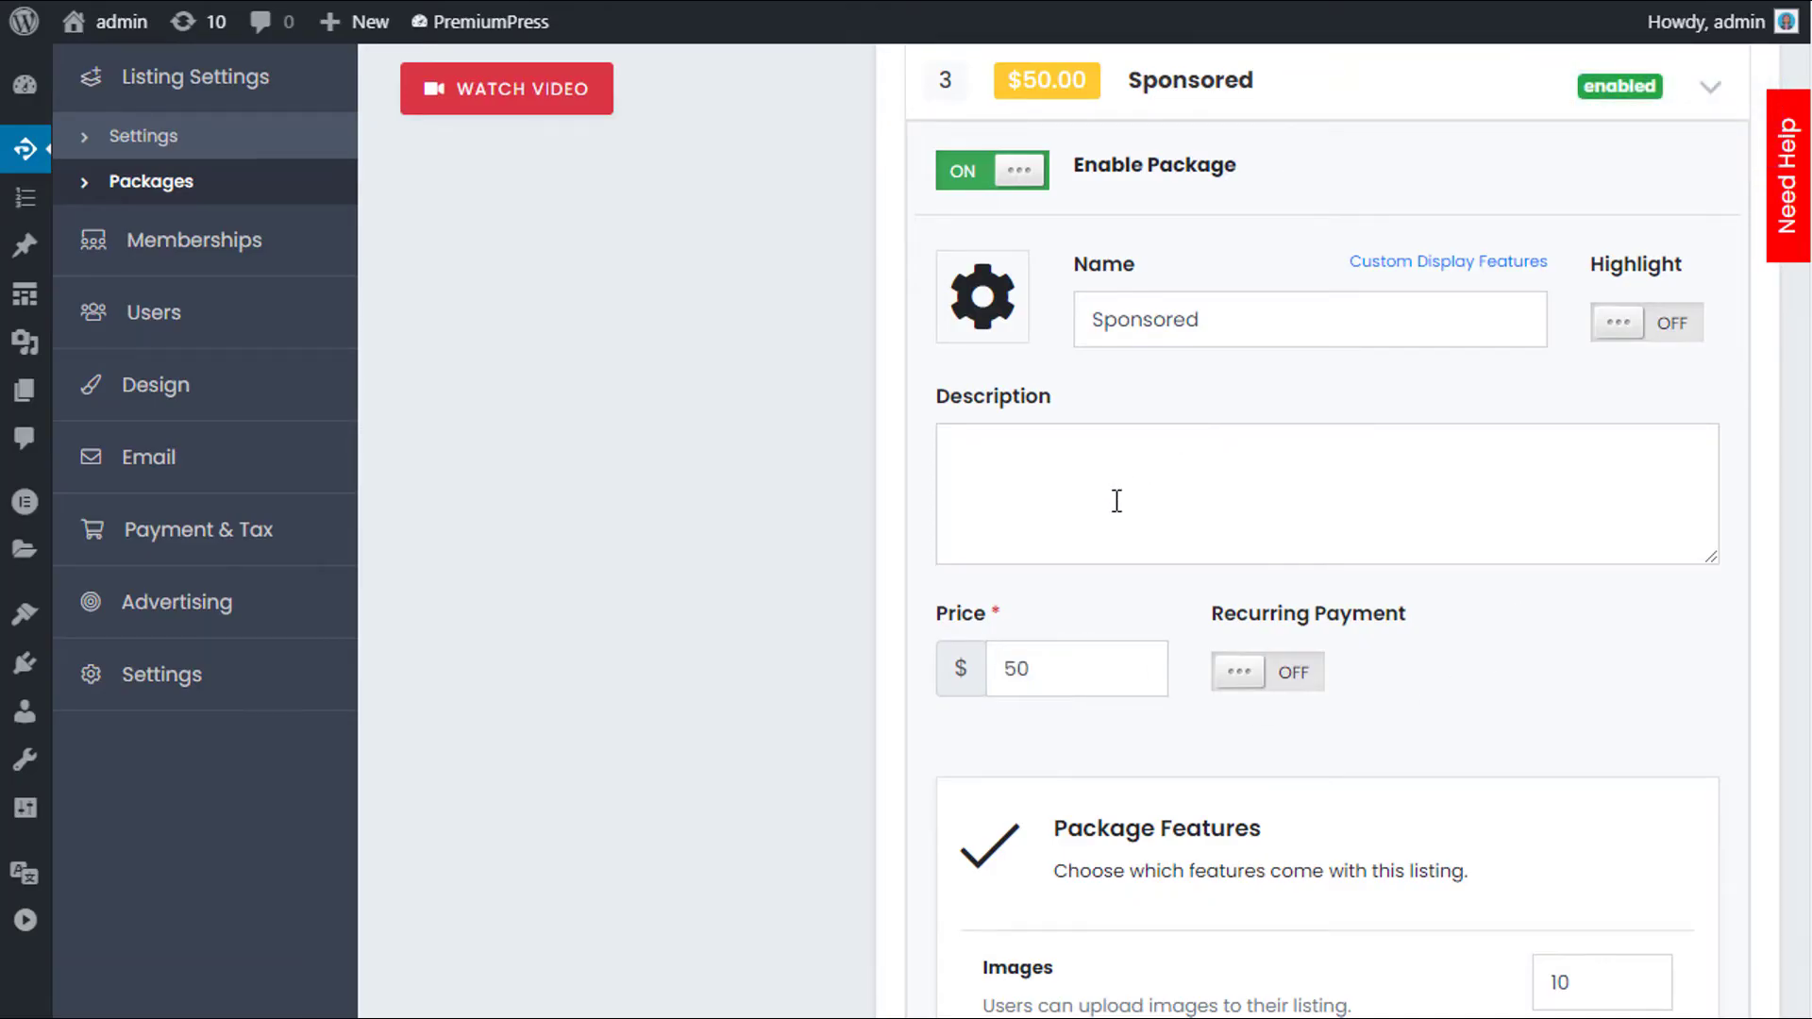
scroll(1092, 505, down, 2)
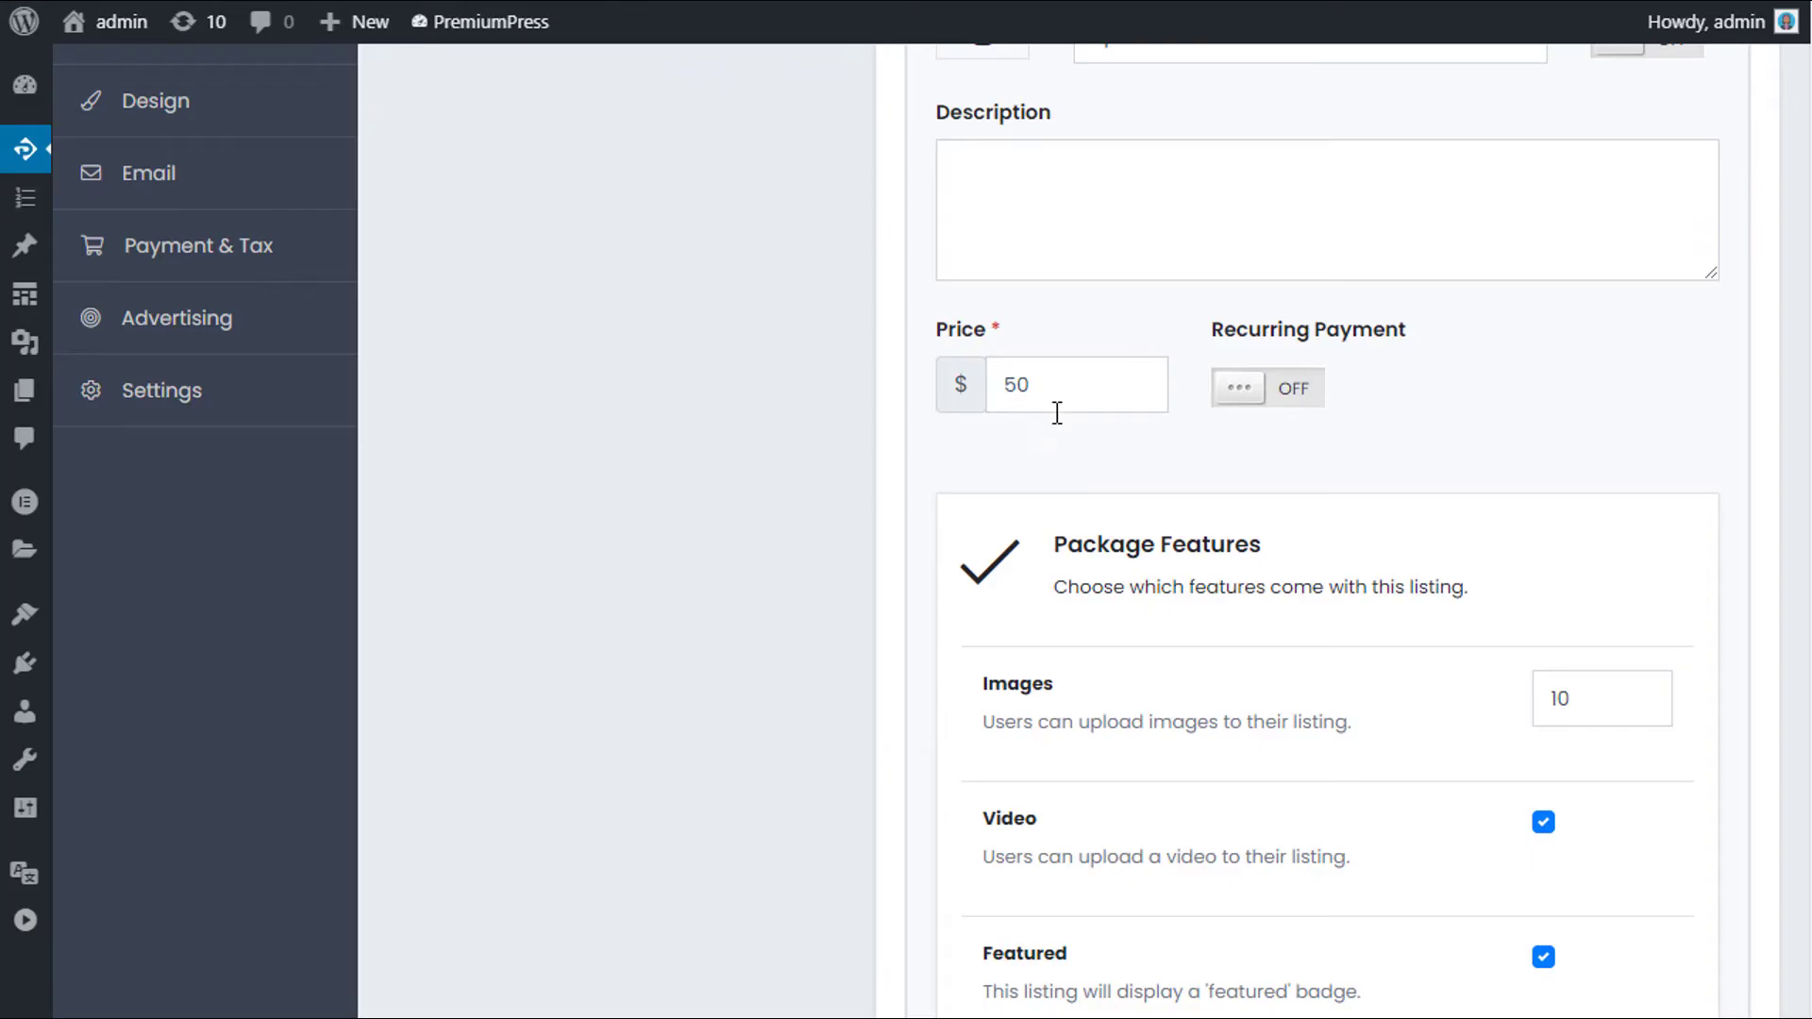
scroll(1057, 412, up, 3)
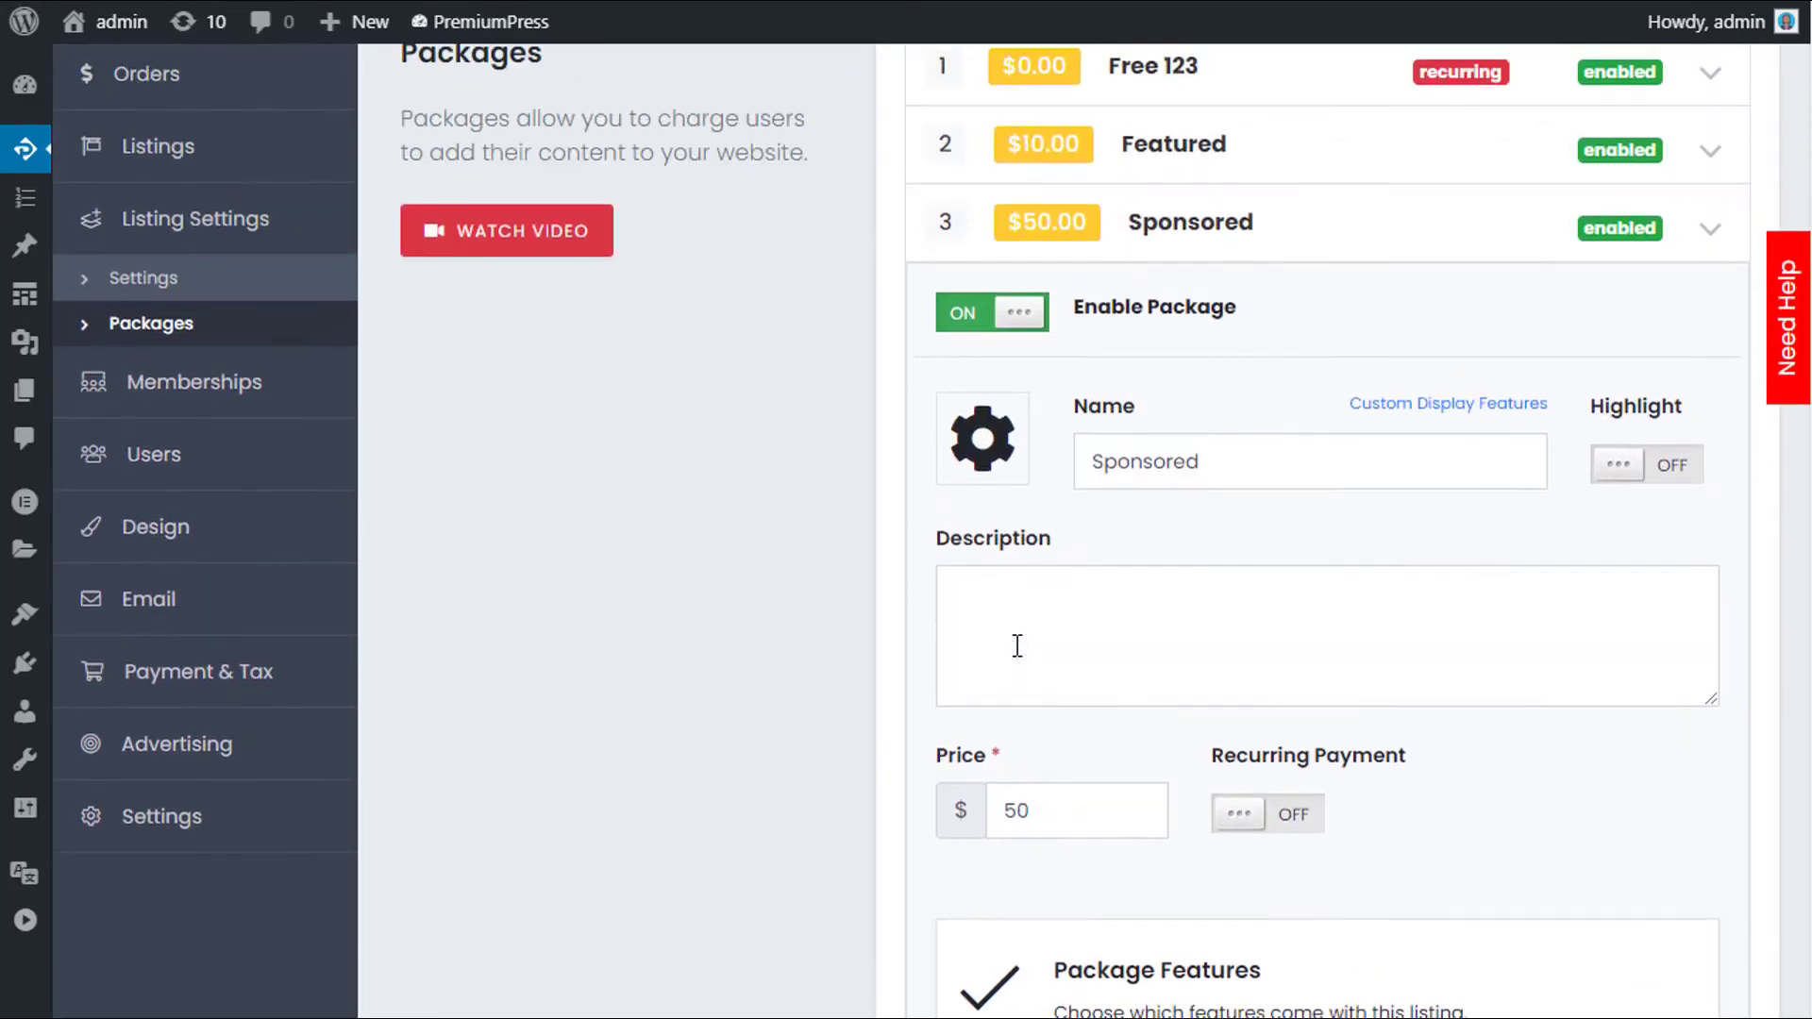
scroll(1075, 732, down, 1)
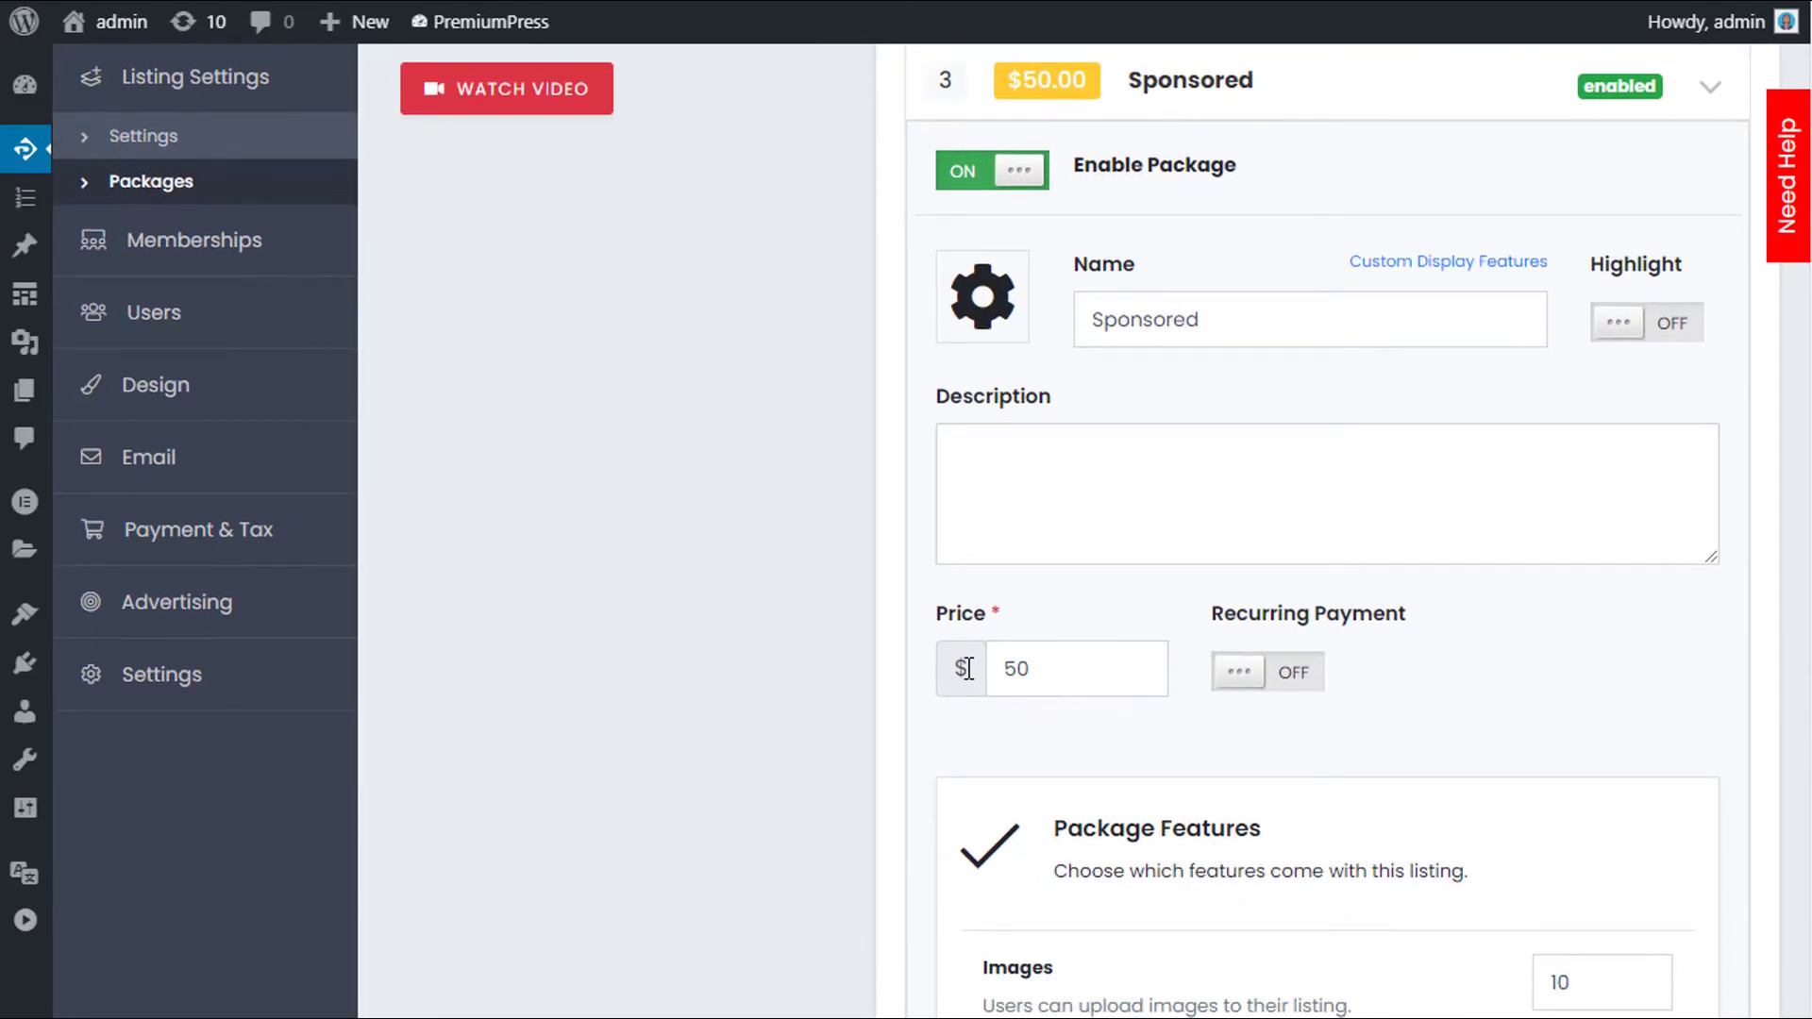
scroll(962, 695, down, 1)
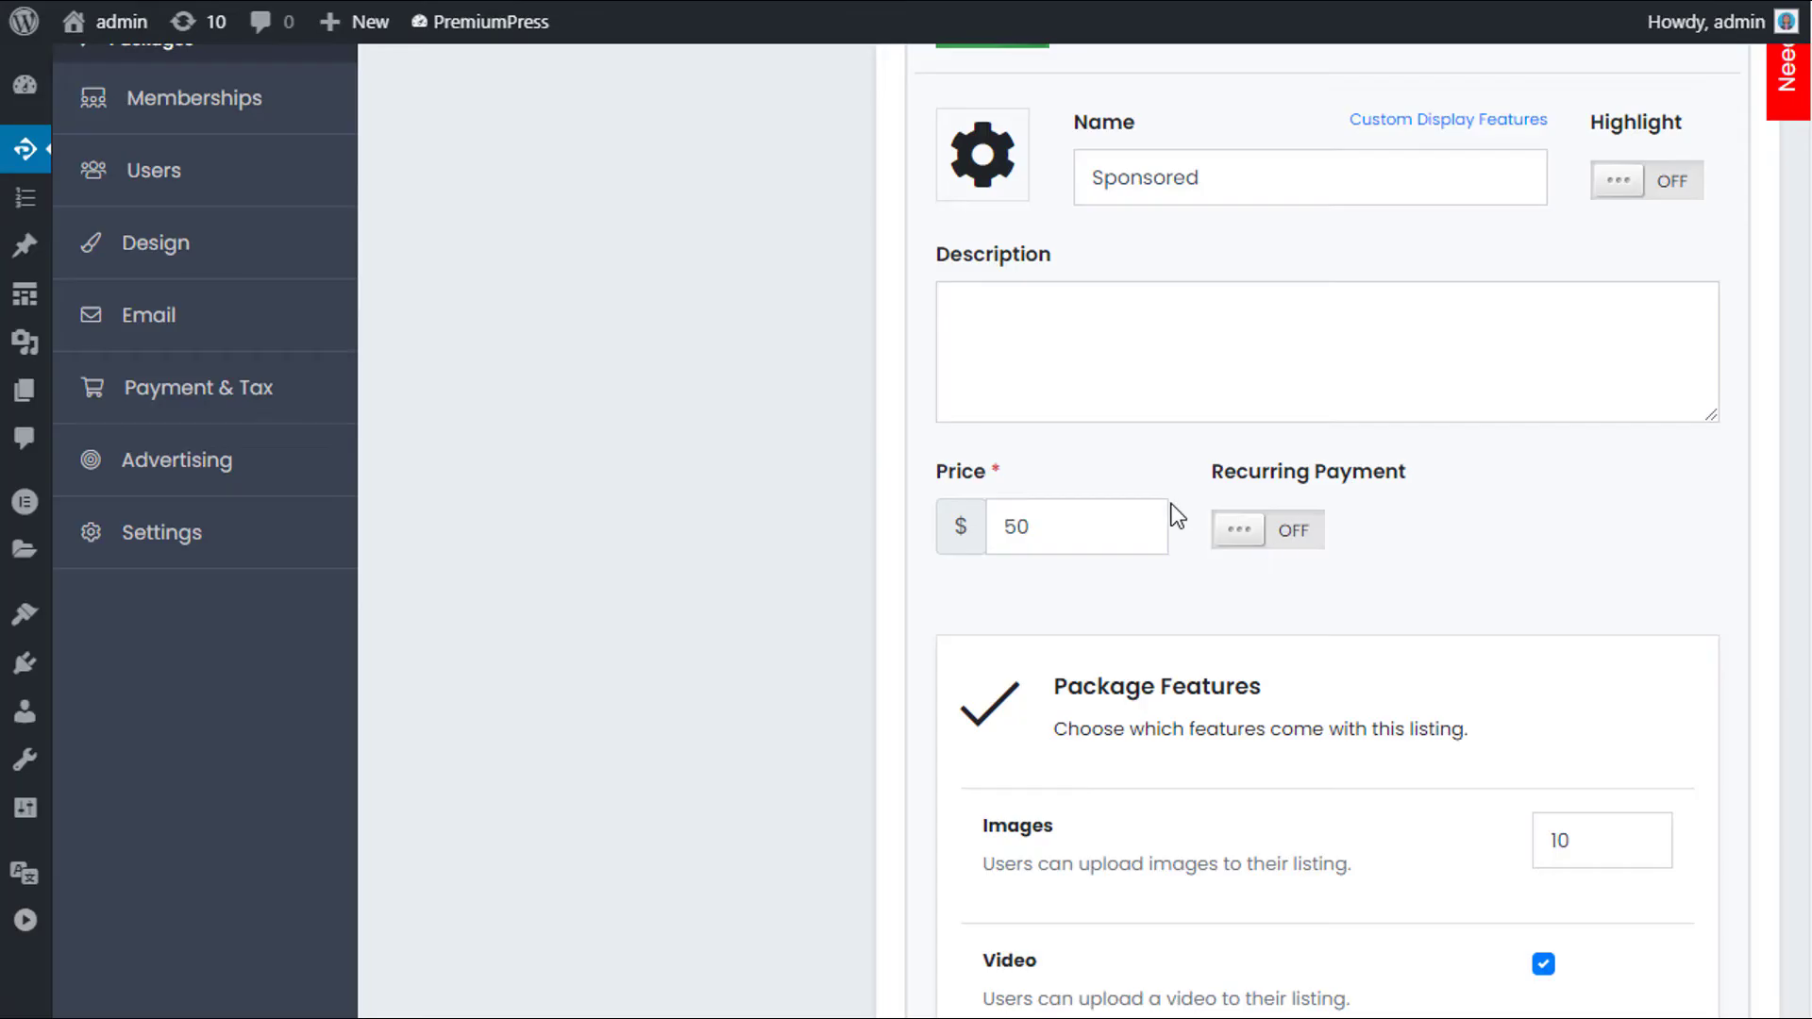
scroll(1149, 518, up, 3)
scroll(1150, 518, down, 3)
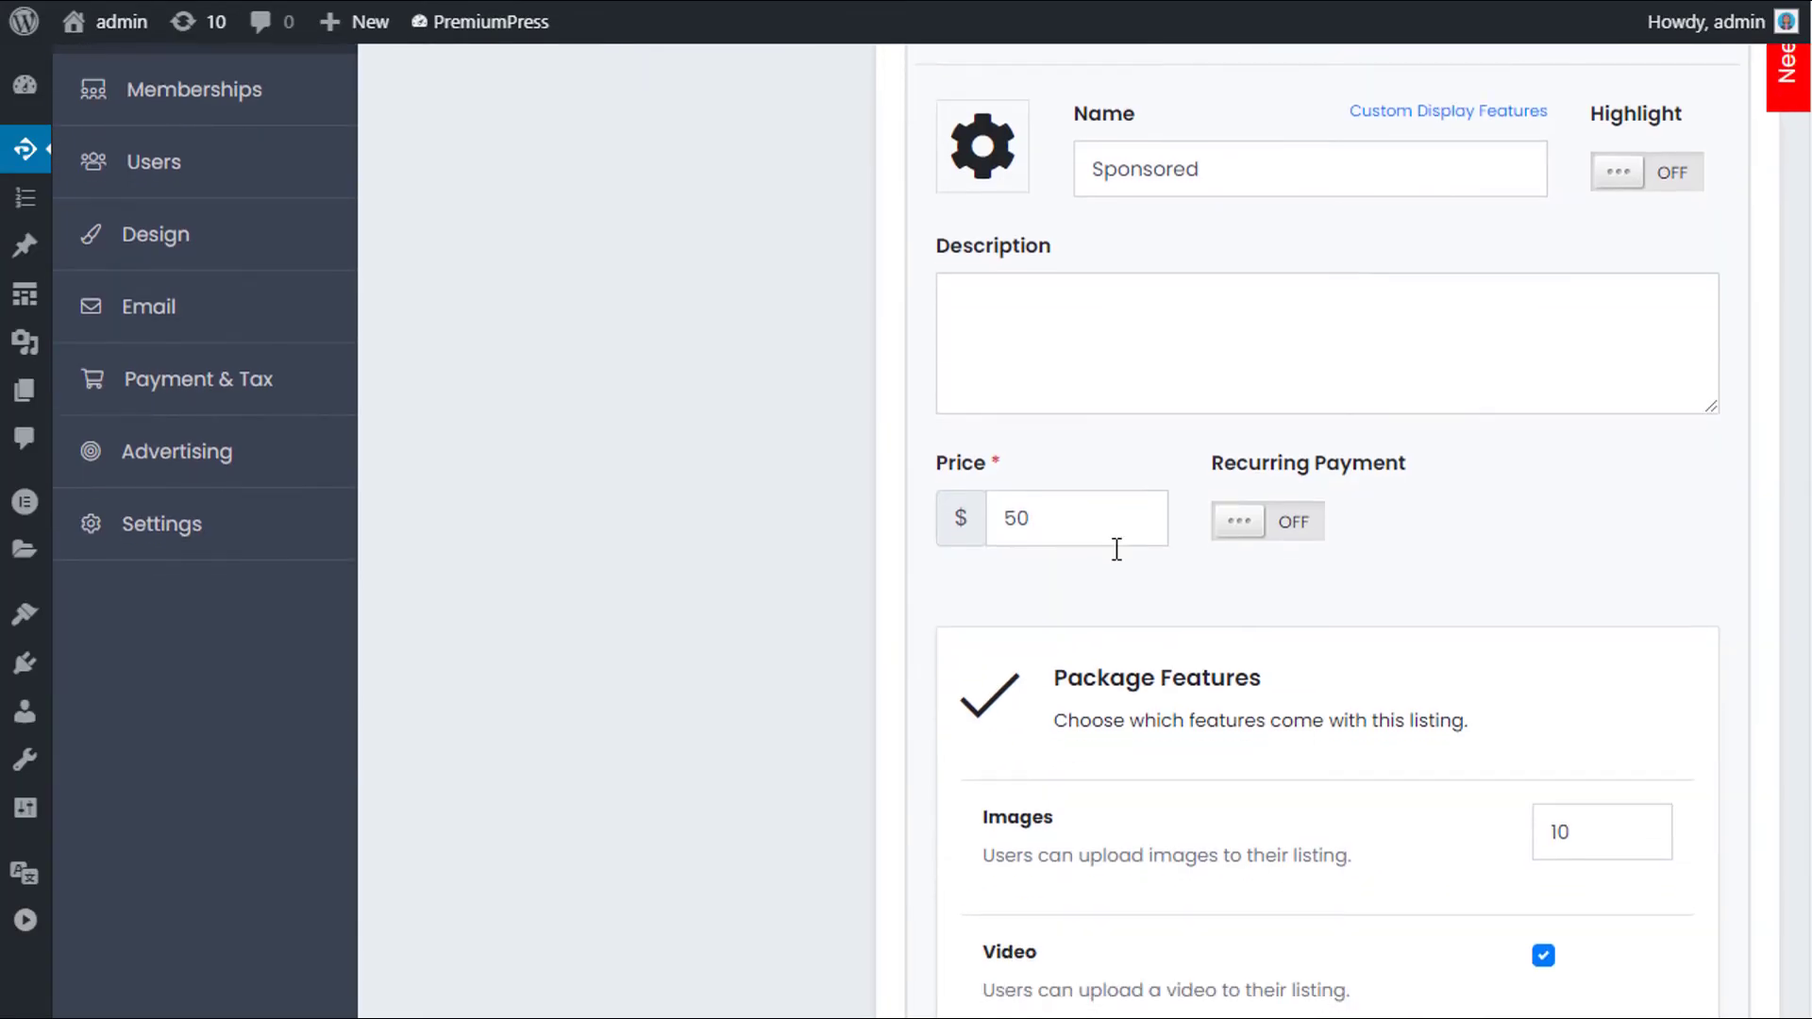
scroll(1113, 528, down, 2)
scroll(1106, 506, up, 2)
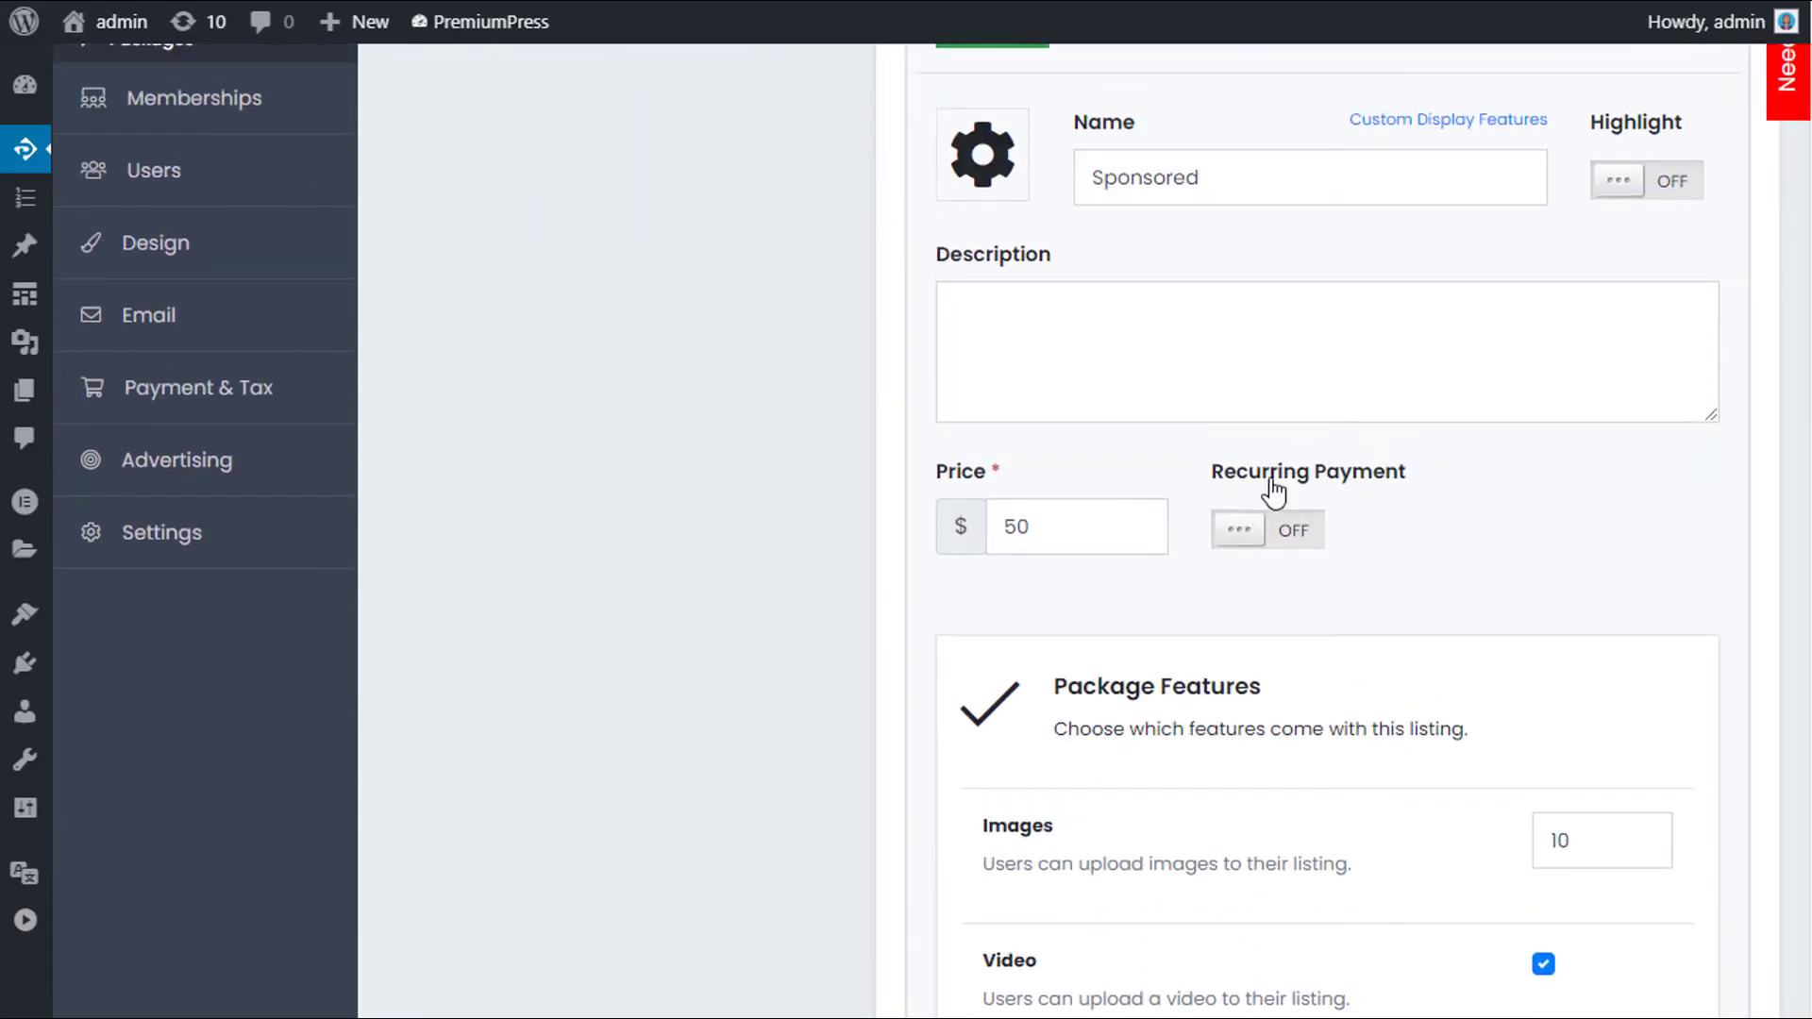
scroll(1293, 534, up, 5)
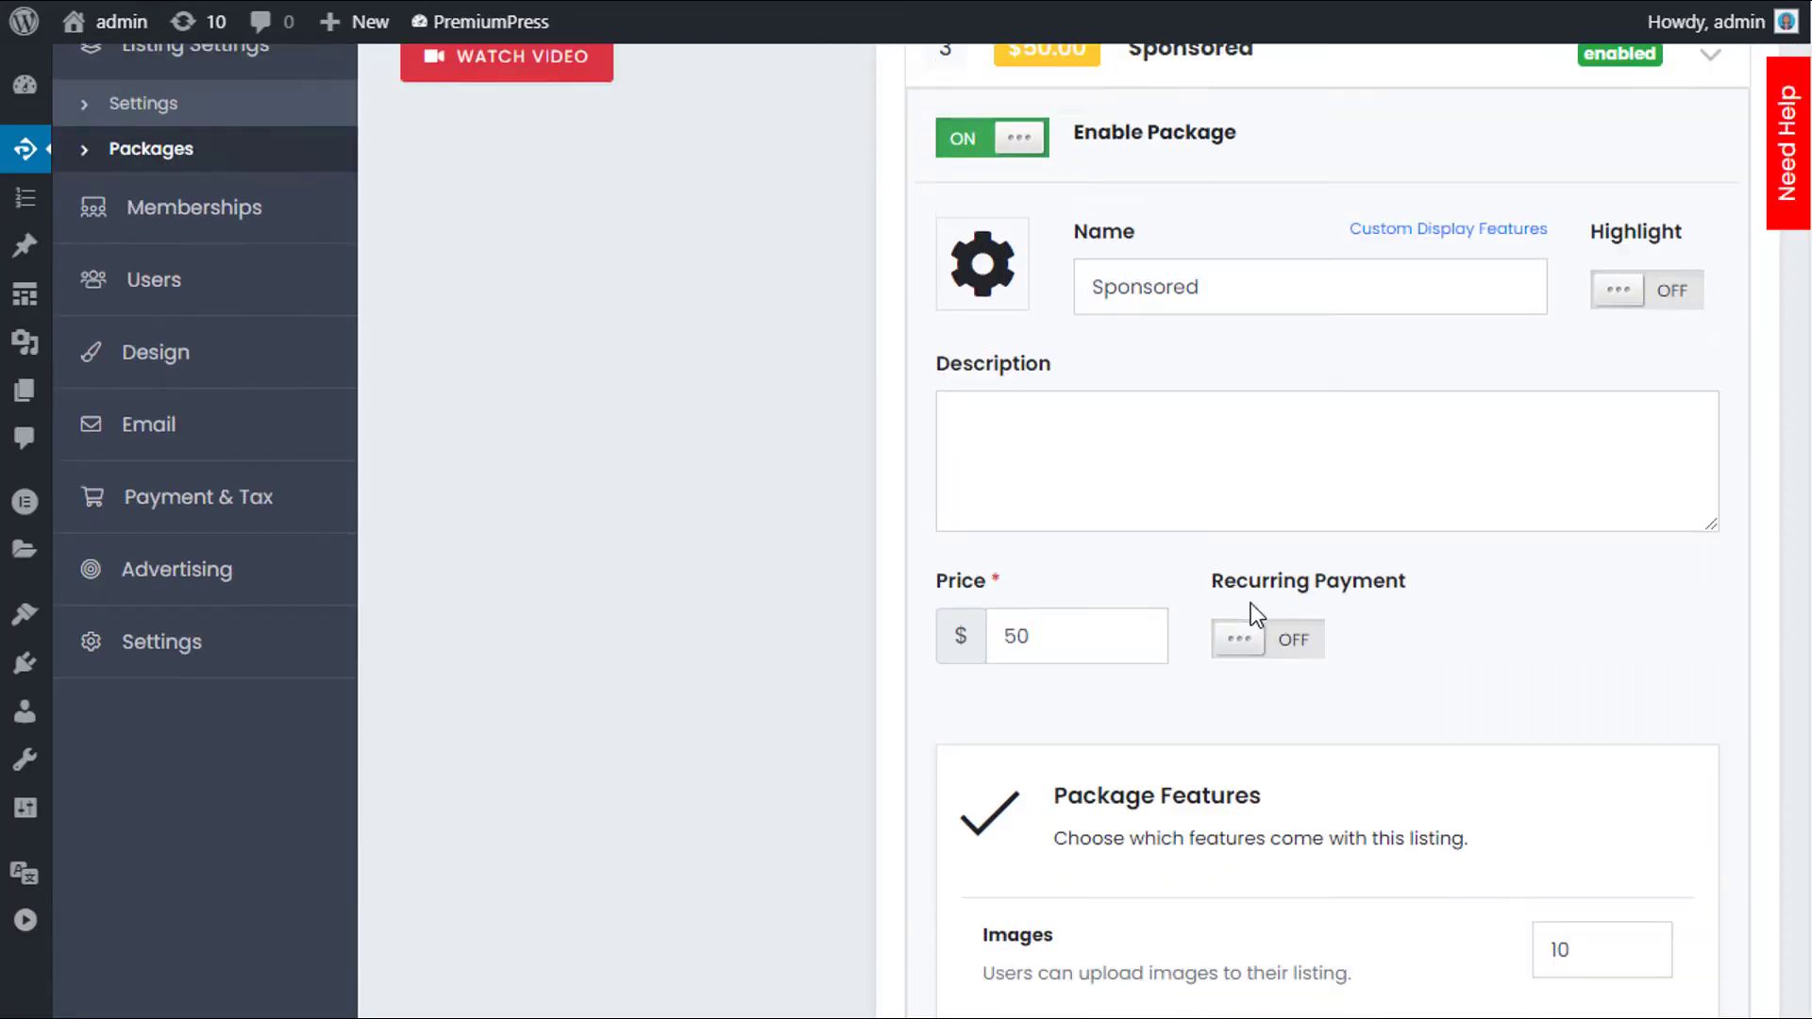
scroll(1170, 660, down, 3)
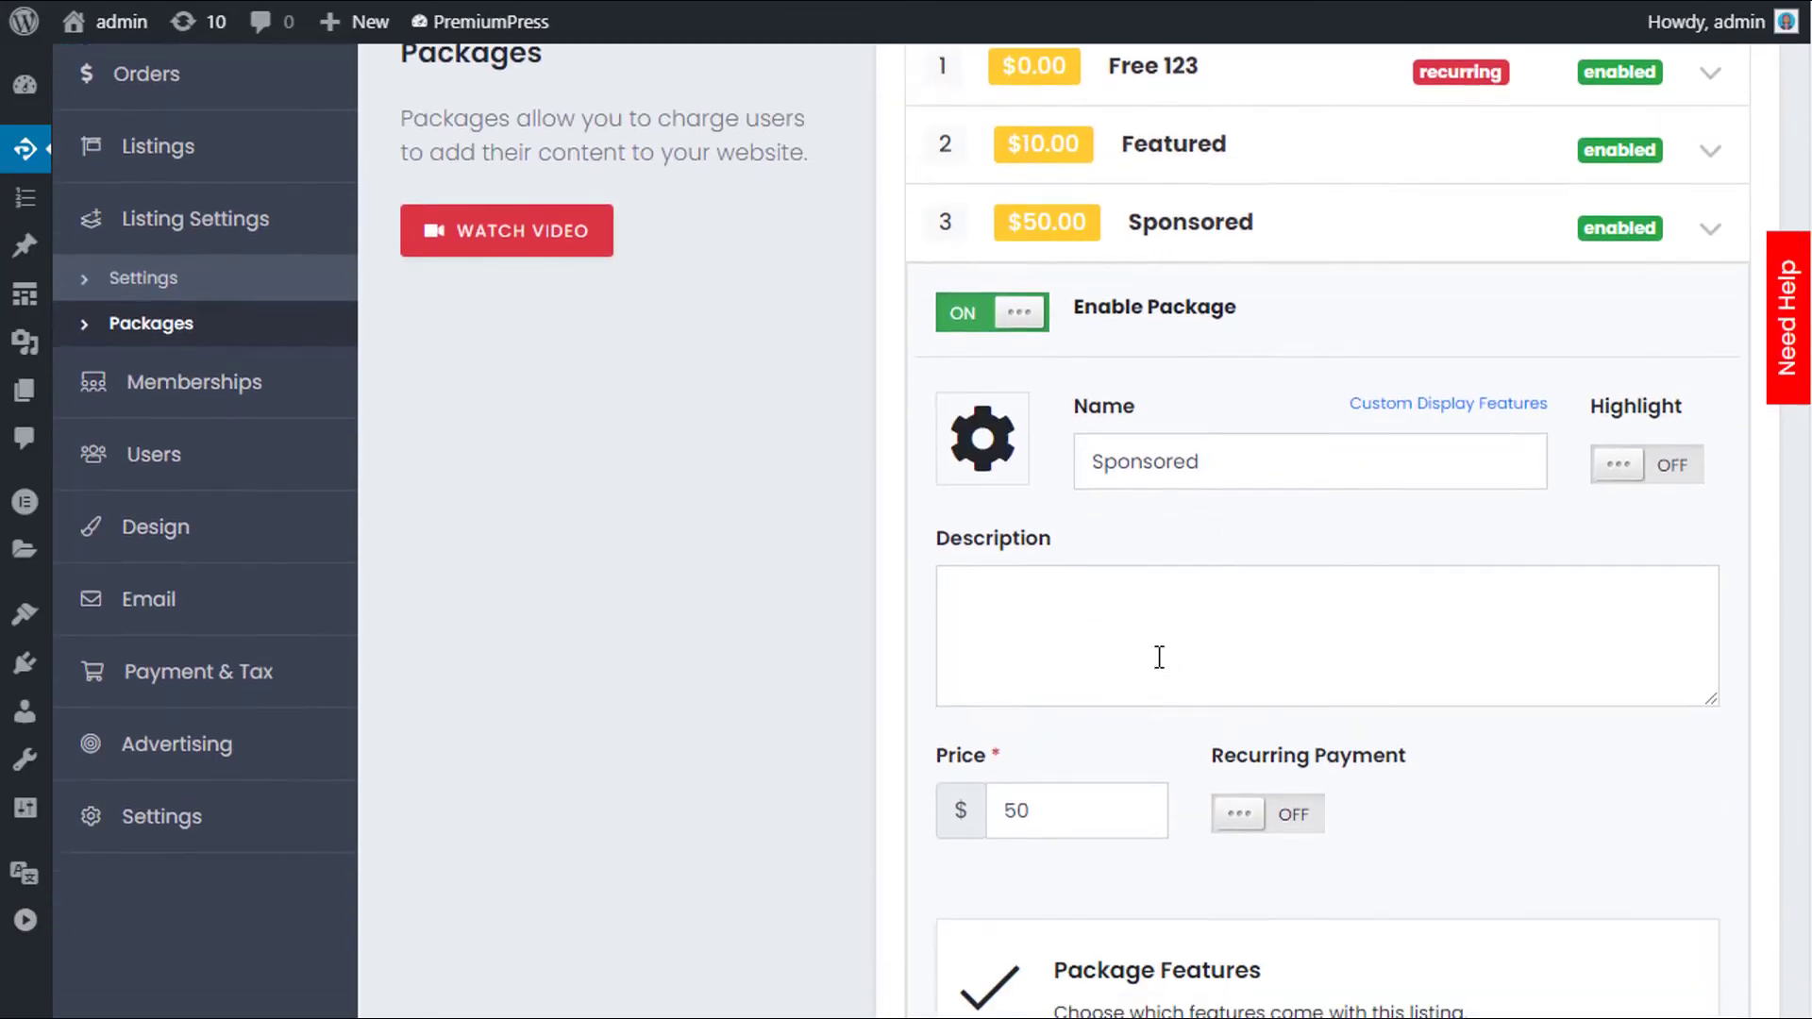
scroll(1128, 671, up, 2)
scroll(1132, 671, down, 2)
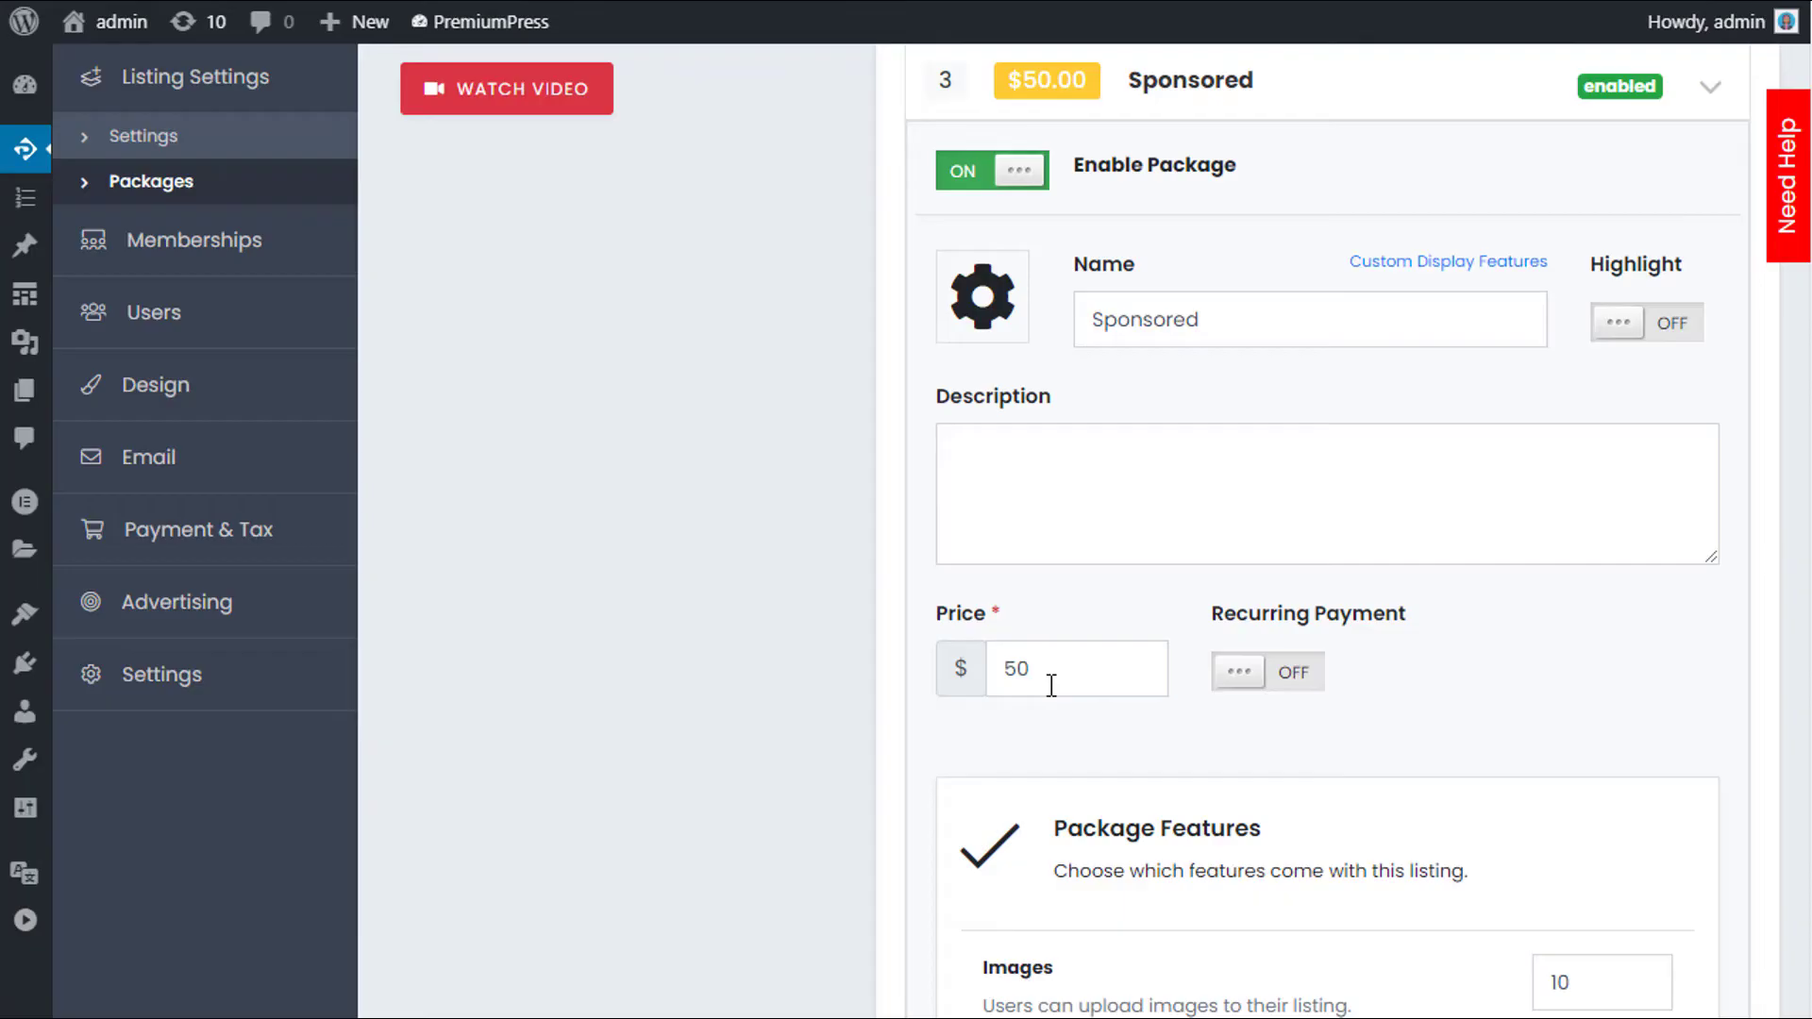
scroll(1043, 699, up, 2)
scroll(1038, 734, down, 2)
scroll(1039, 666, up, 3)
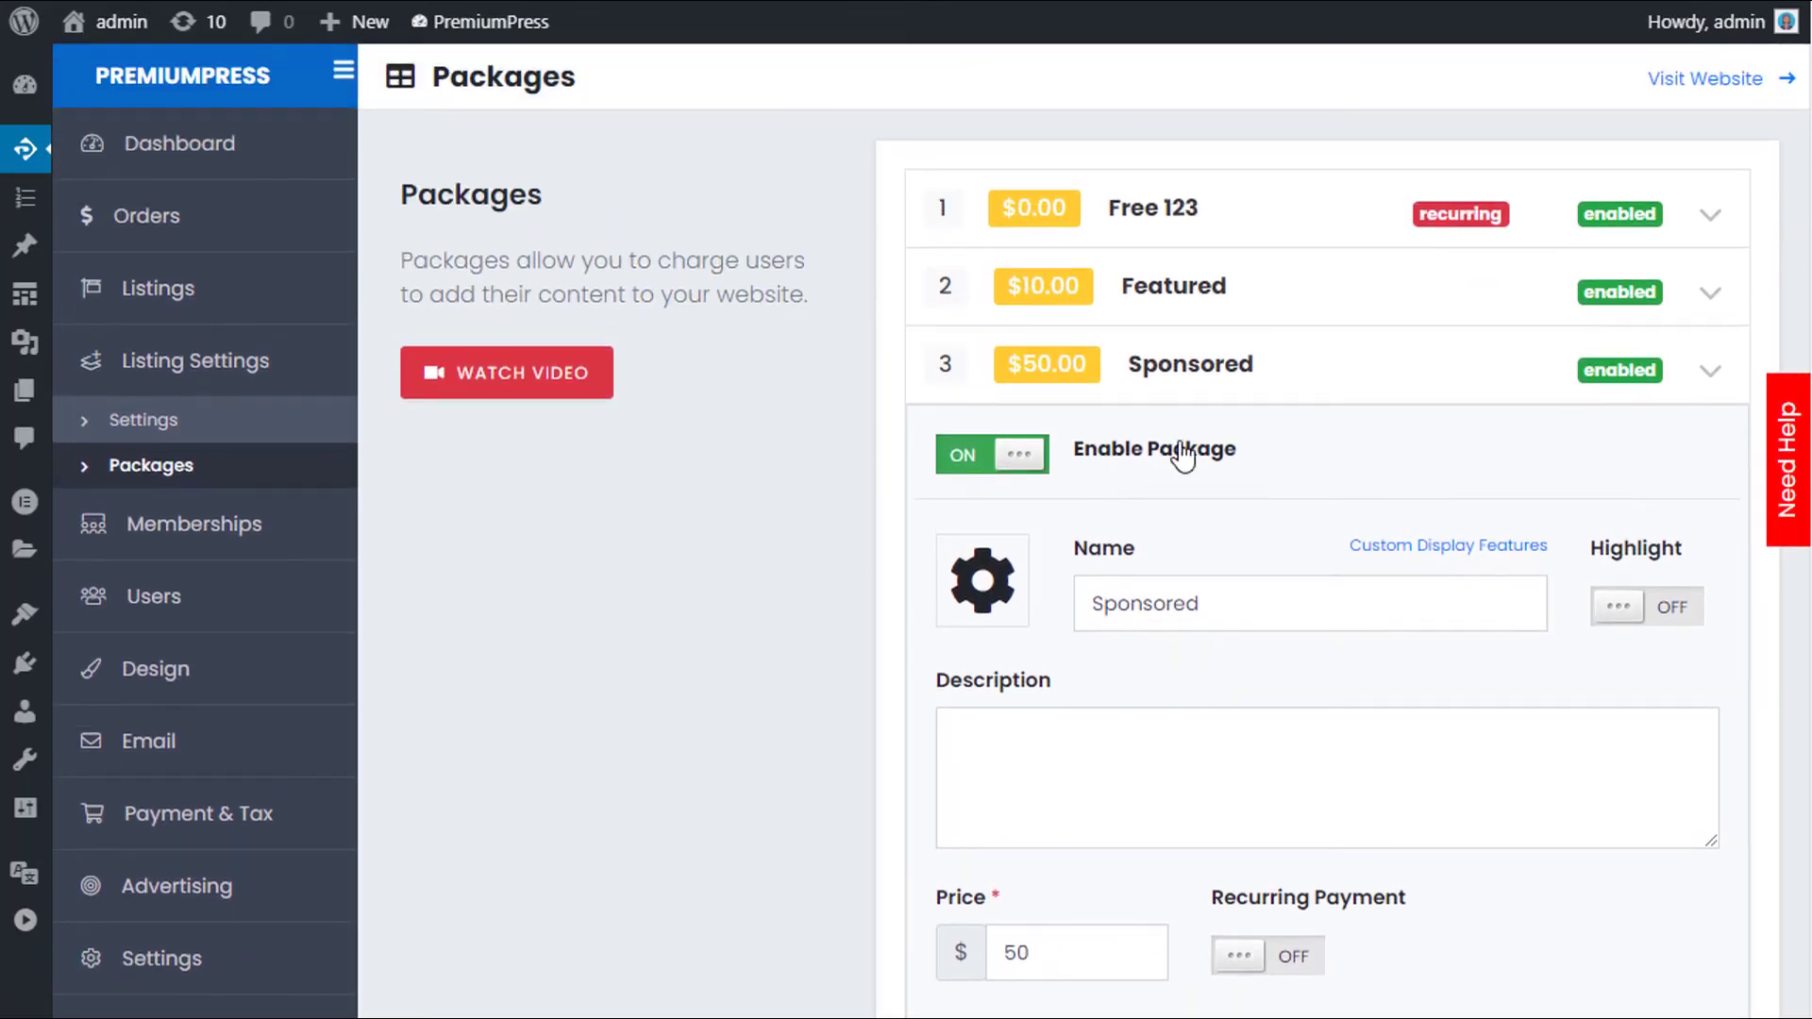
scroll(1184, 463, down, 10)
scroll(1195, 478, up, 2)
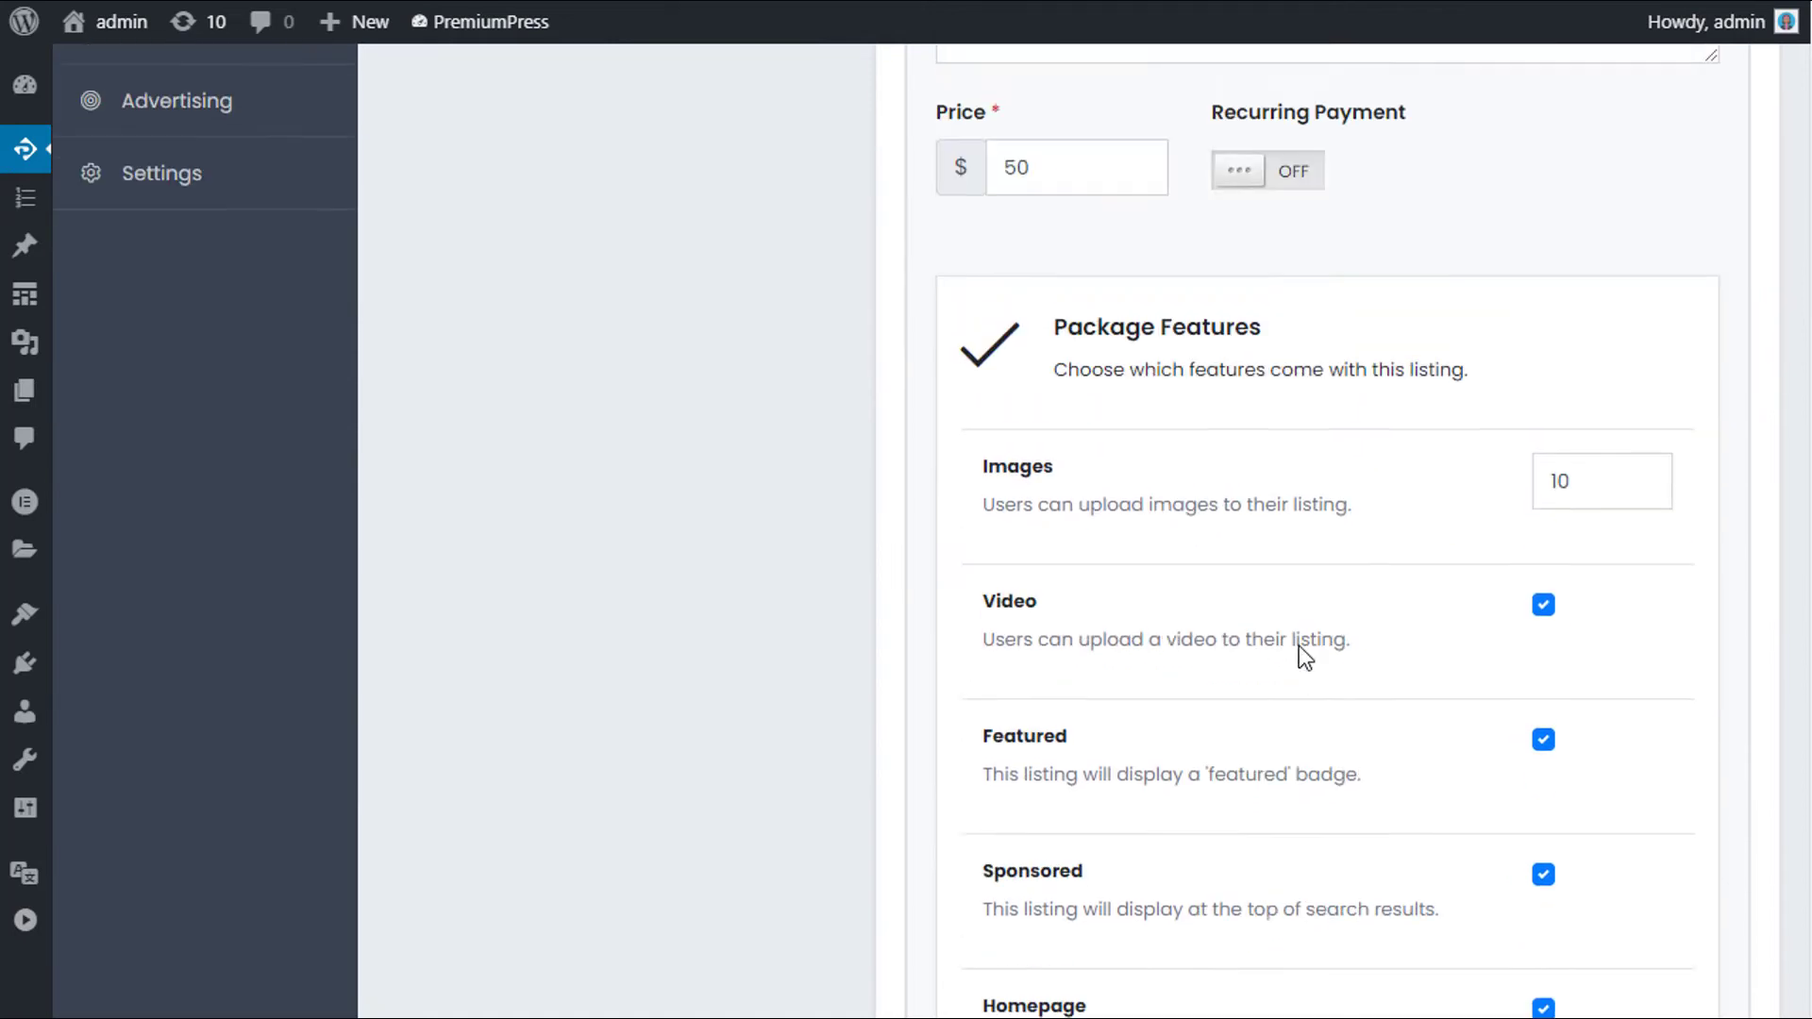
scroll(1327, 684, down, 5)
scroll(1306, 699, up, 6)
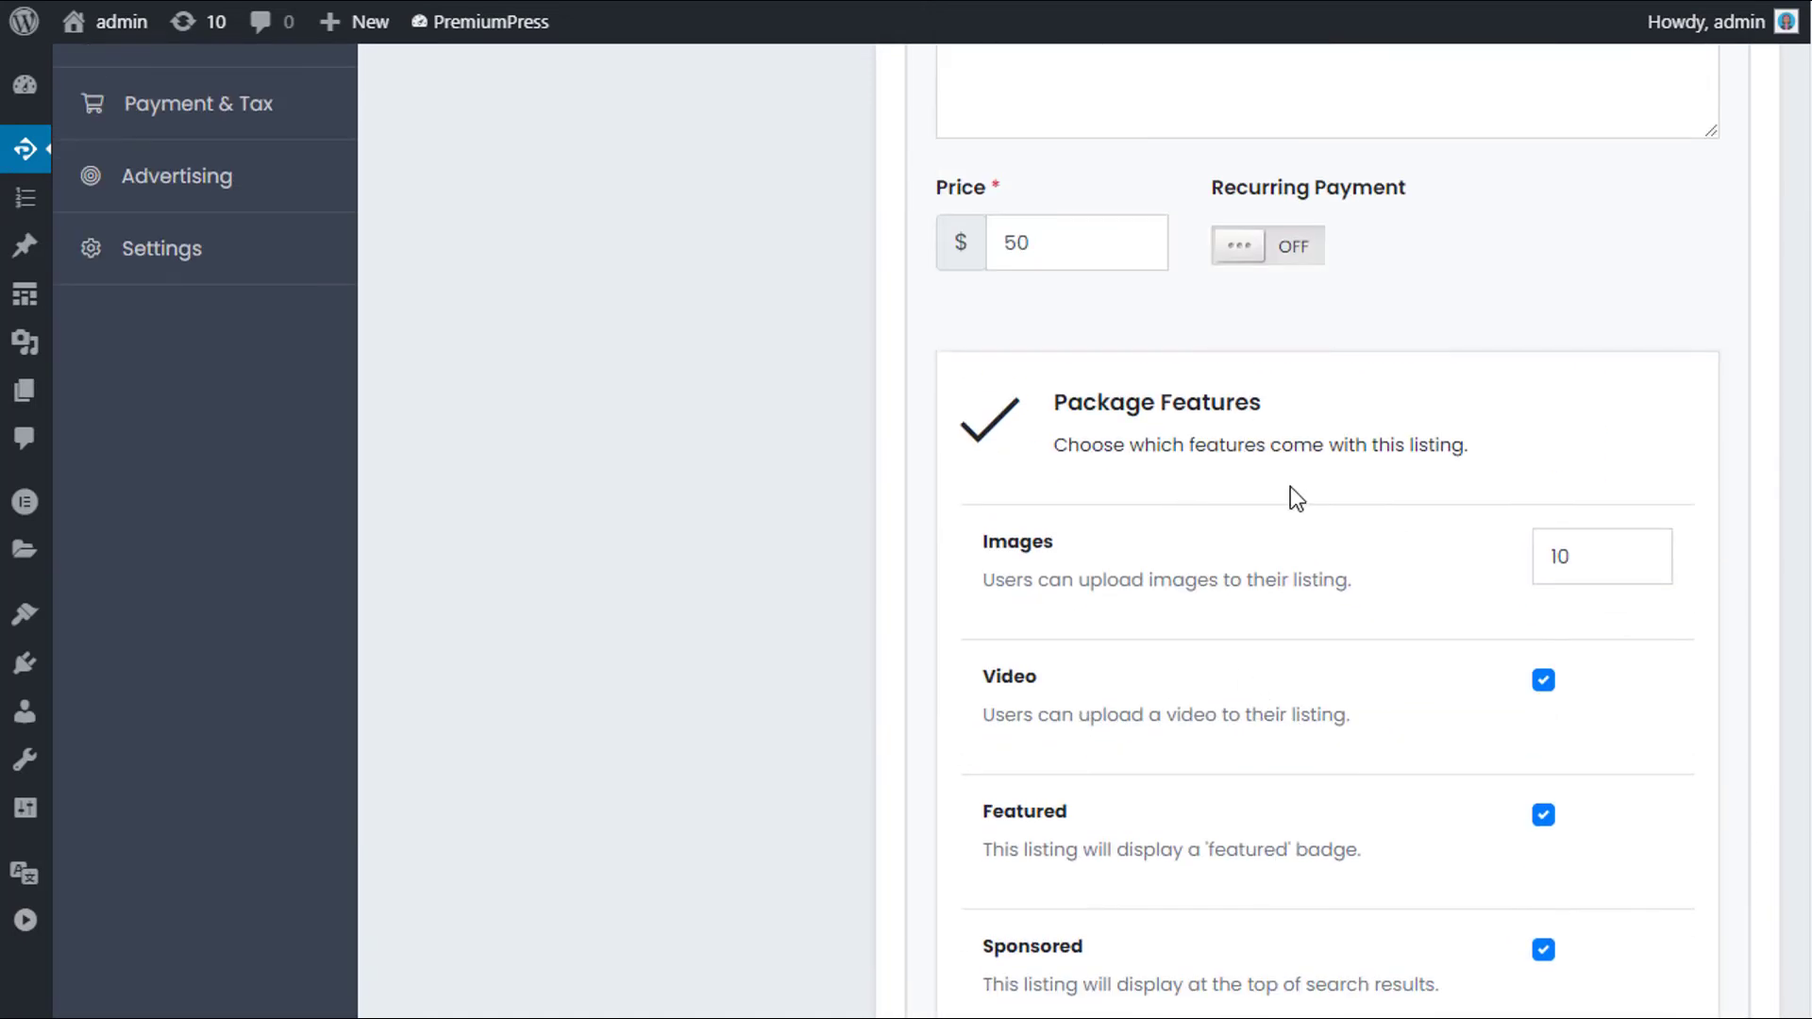
scroll(1255, 580, down, 2)
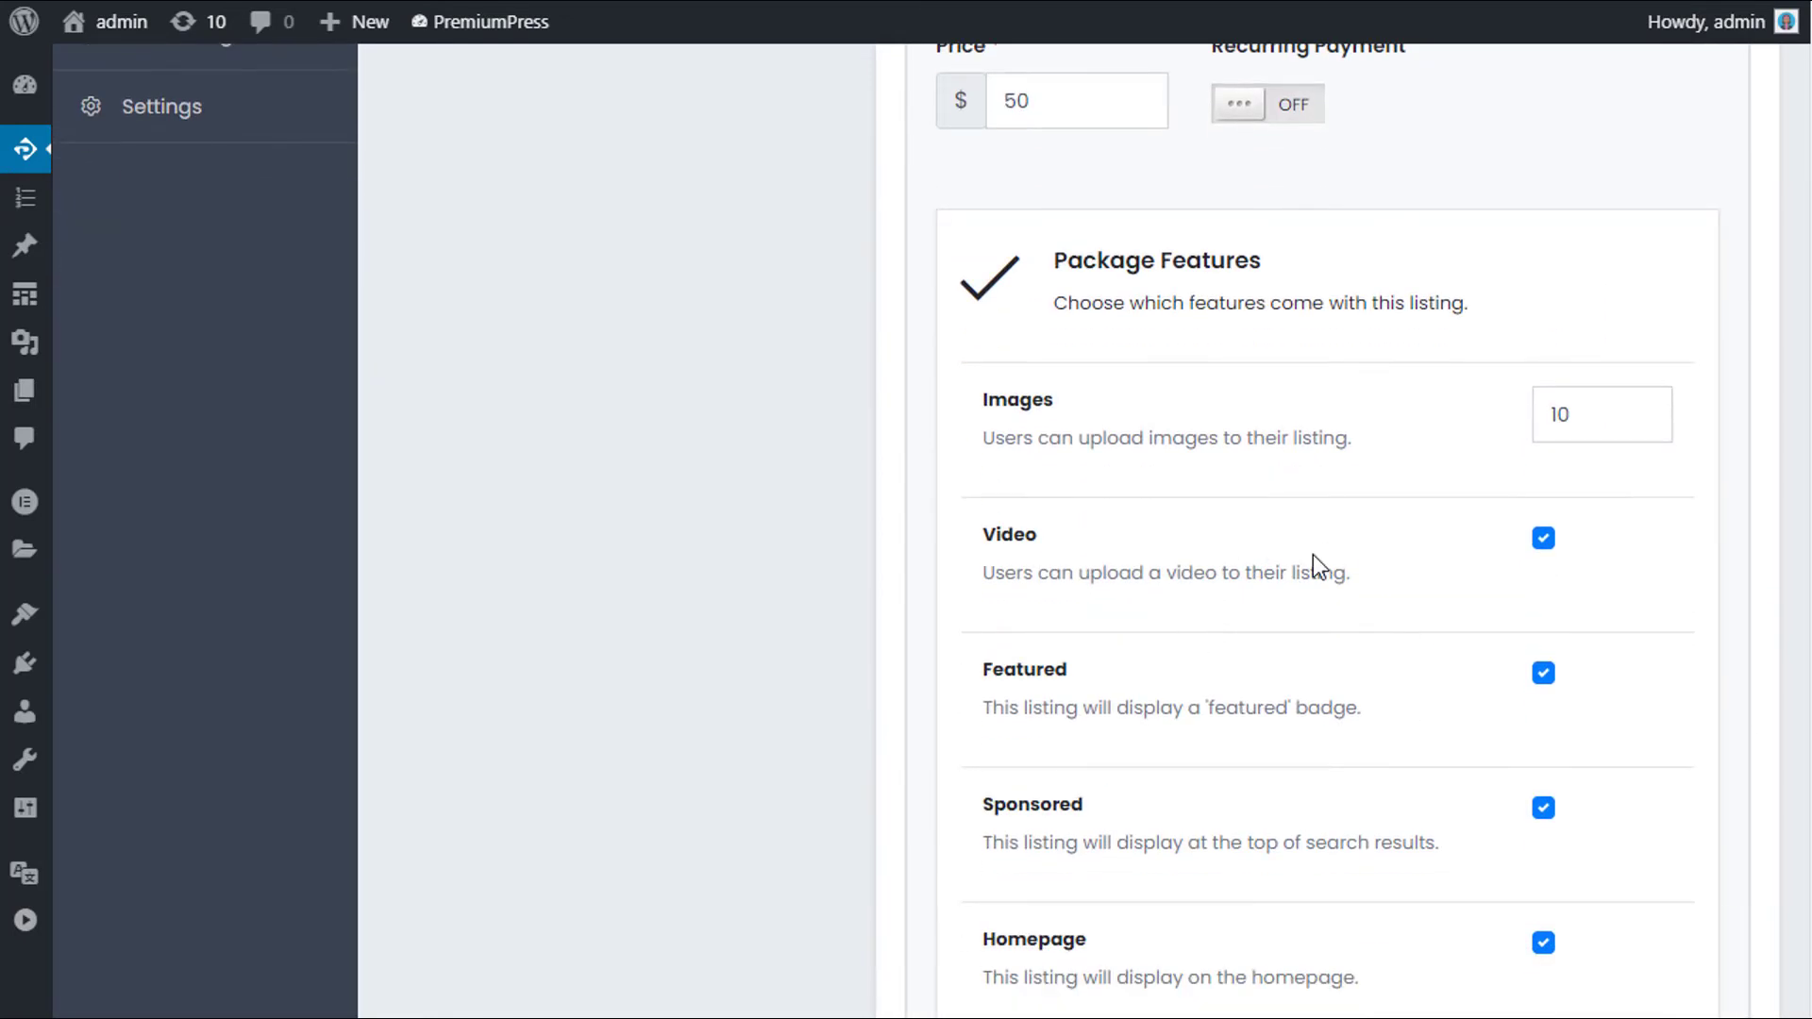
scroll(1248, 612, up, 1)
scroll(1247, 612, down, 3)
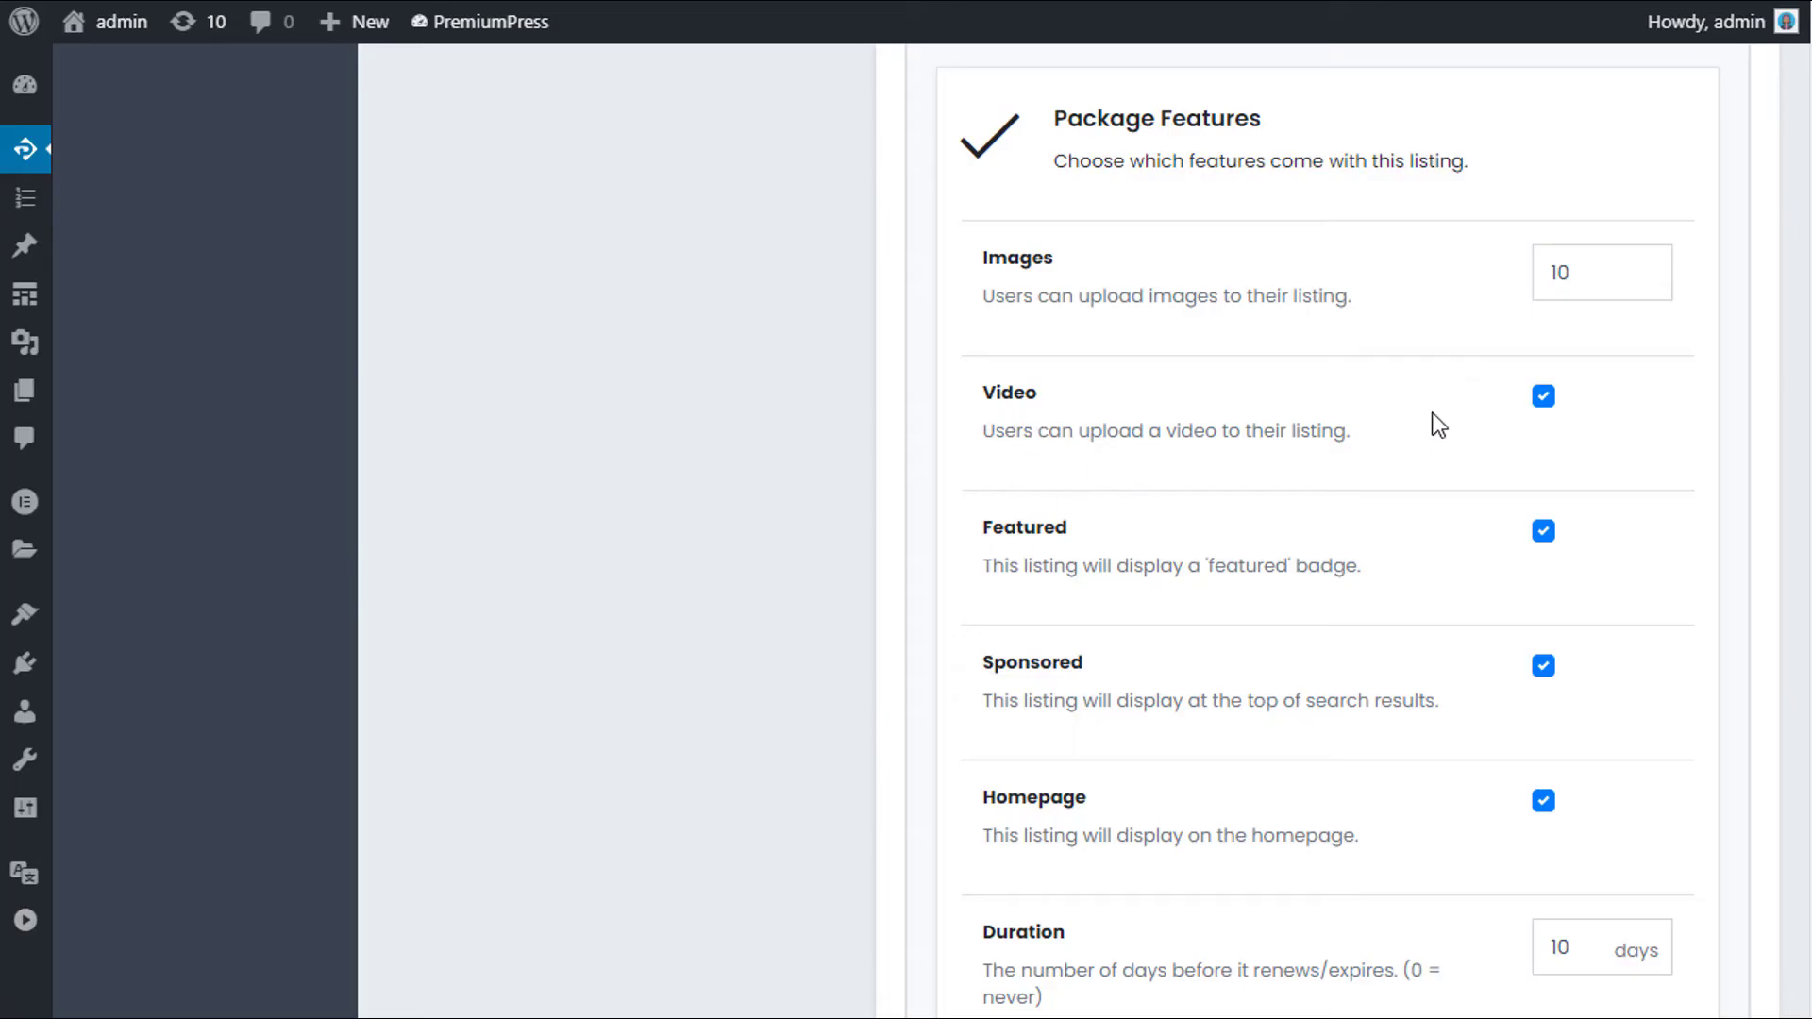
scroll(1215, 433, down, 1)
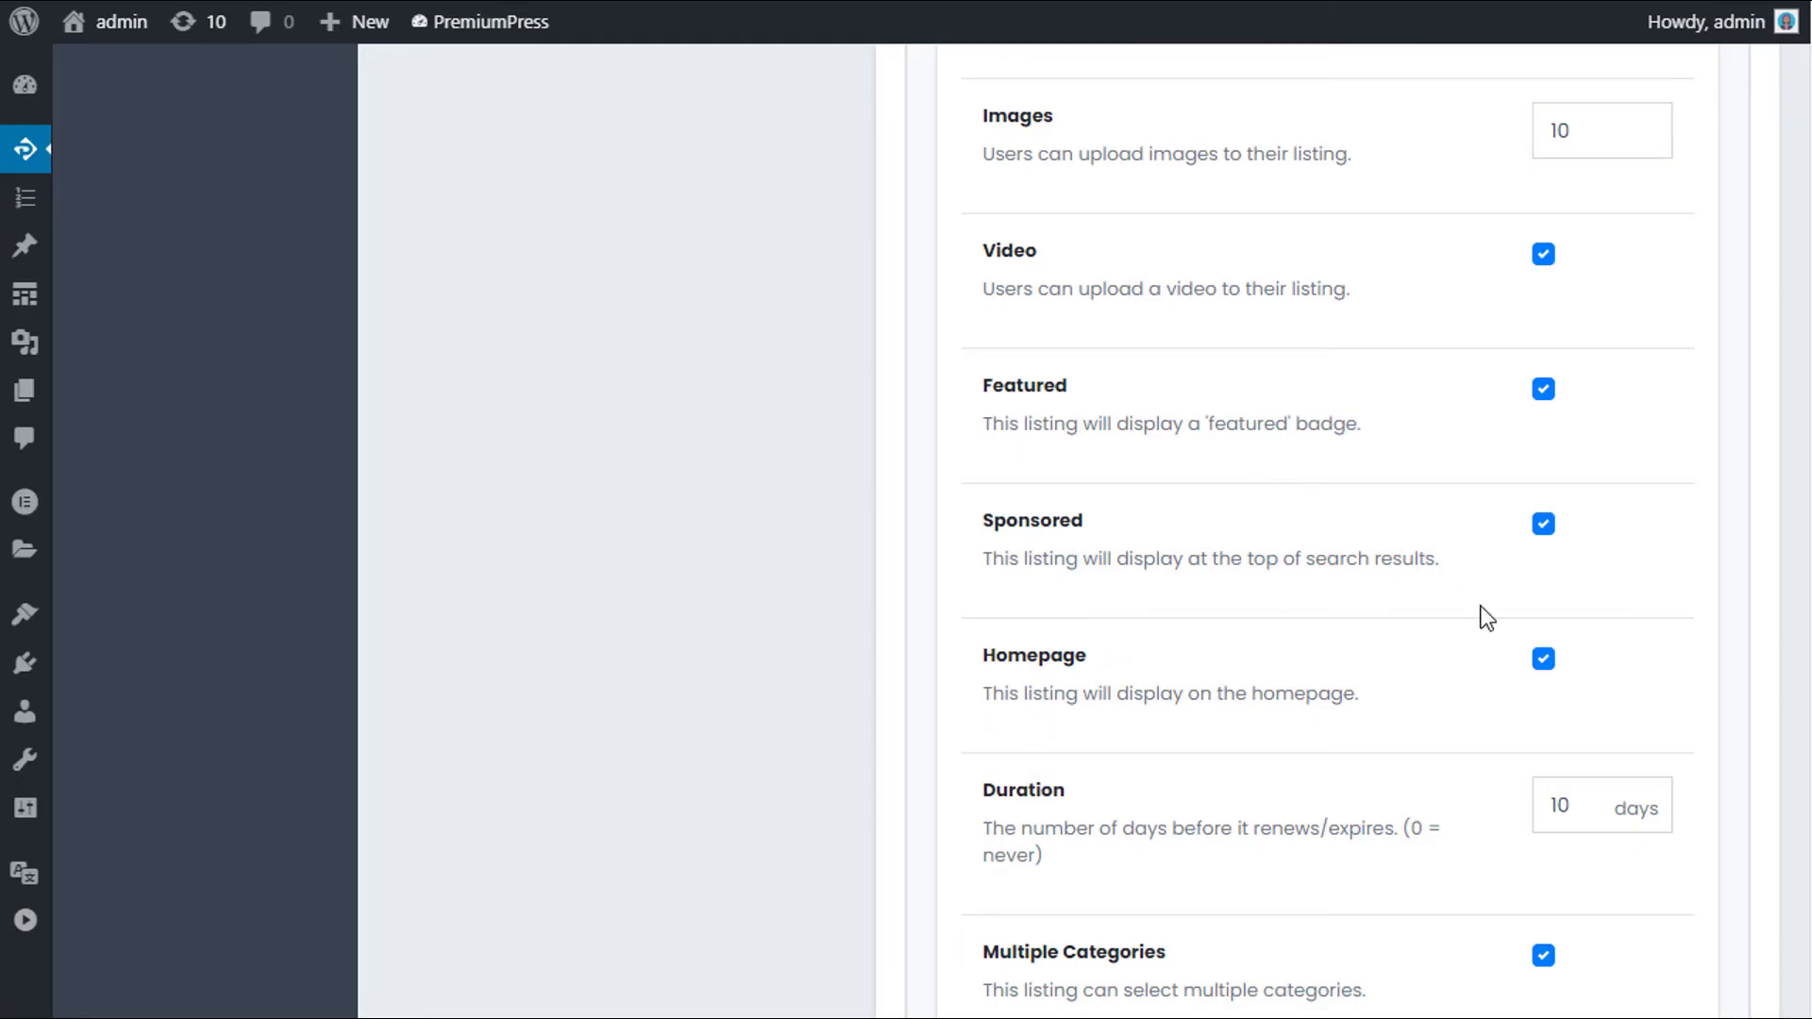
scroll(1480, 608, down, 3)
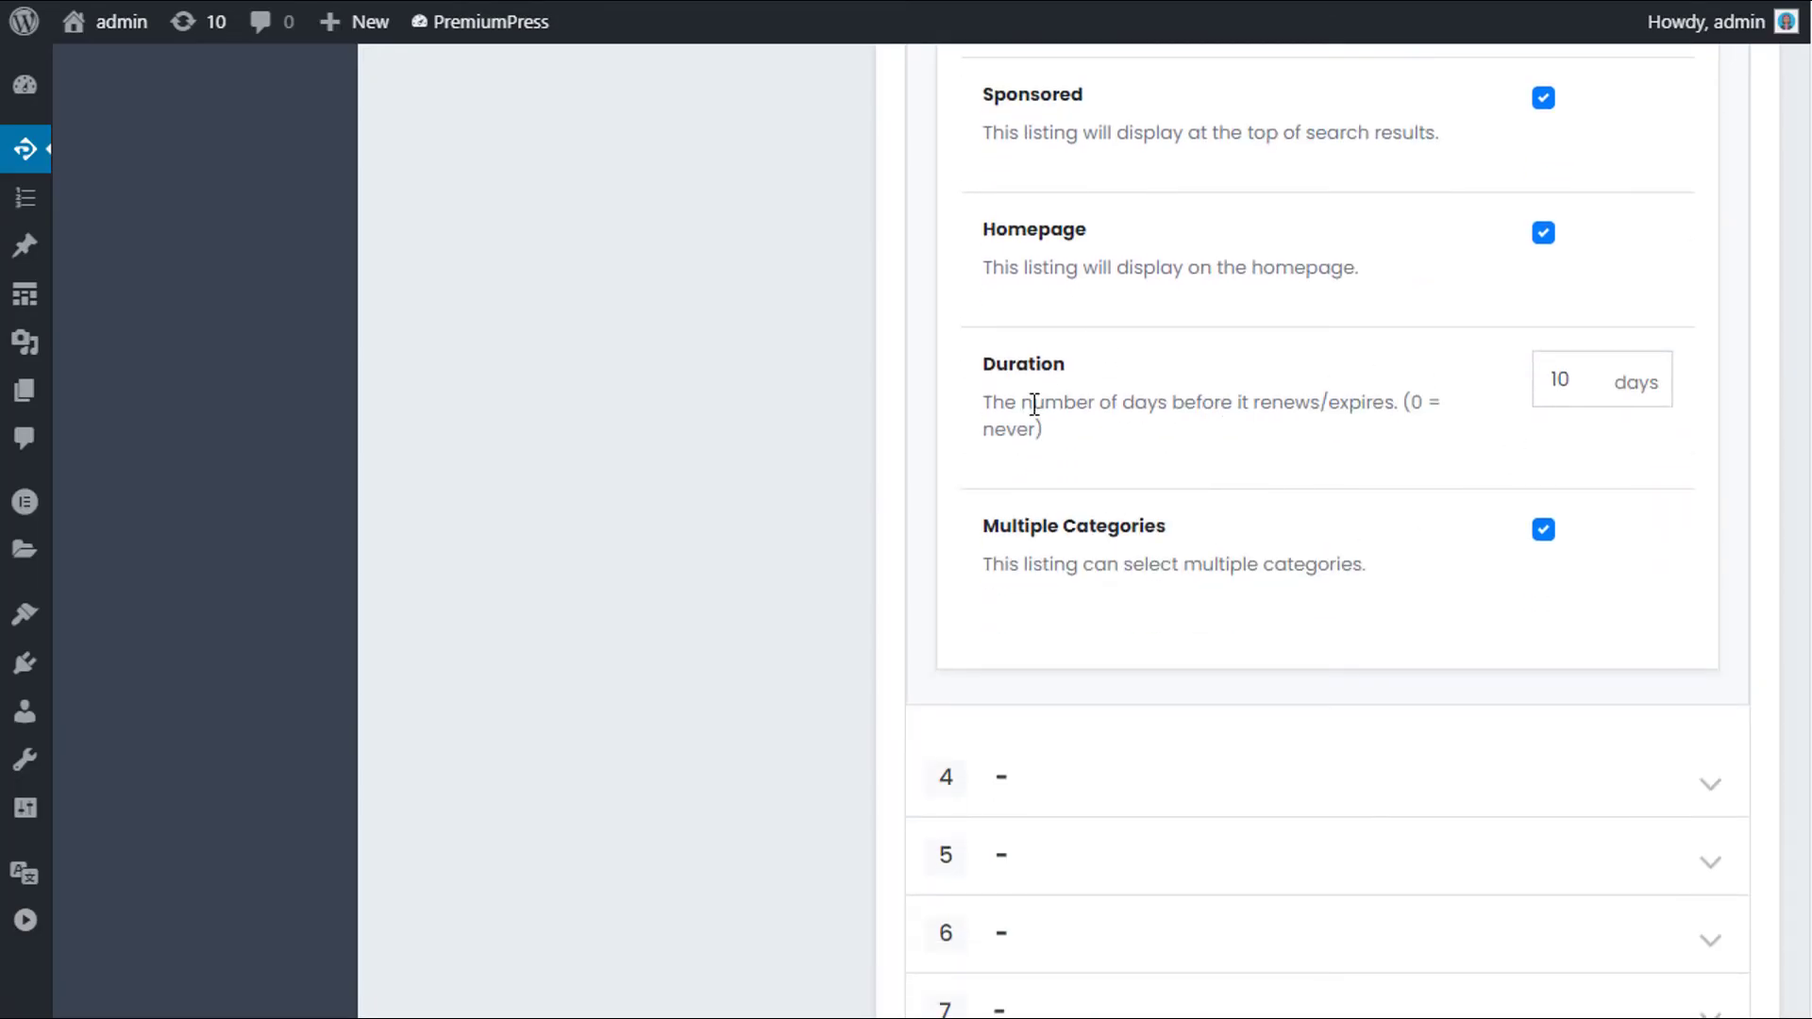
scroll(1064, 437, up, 1)
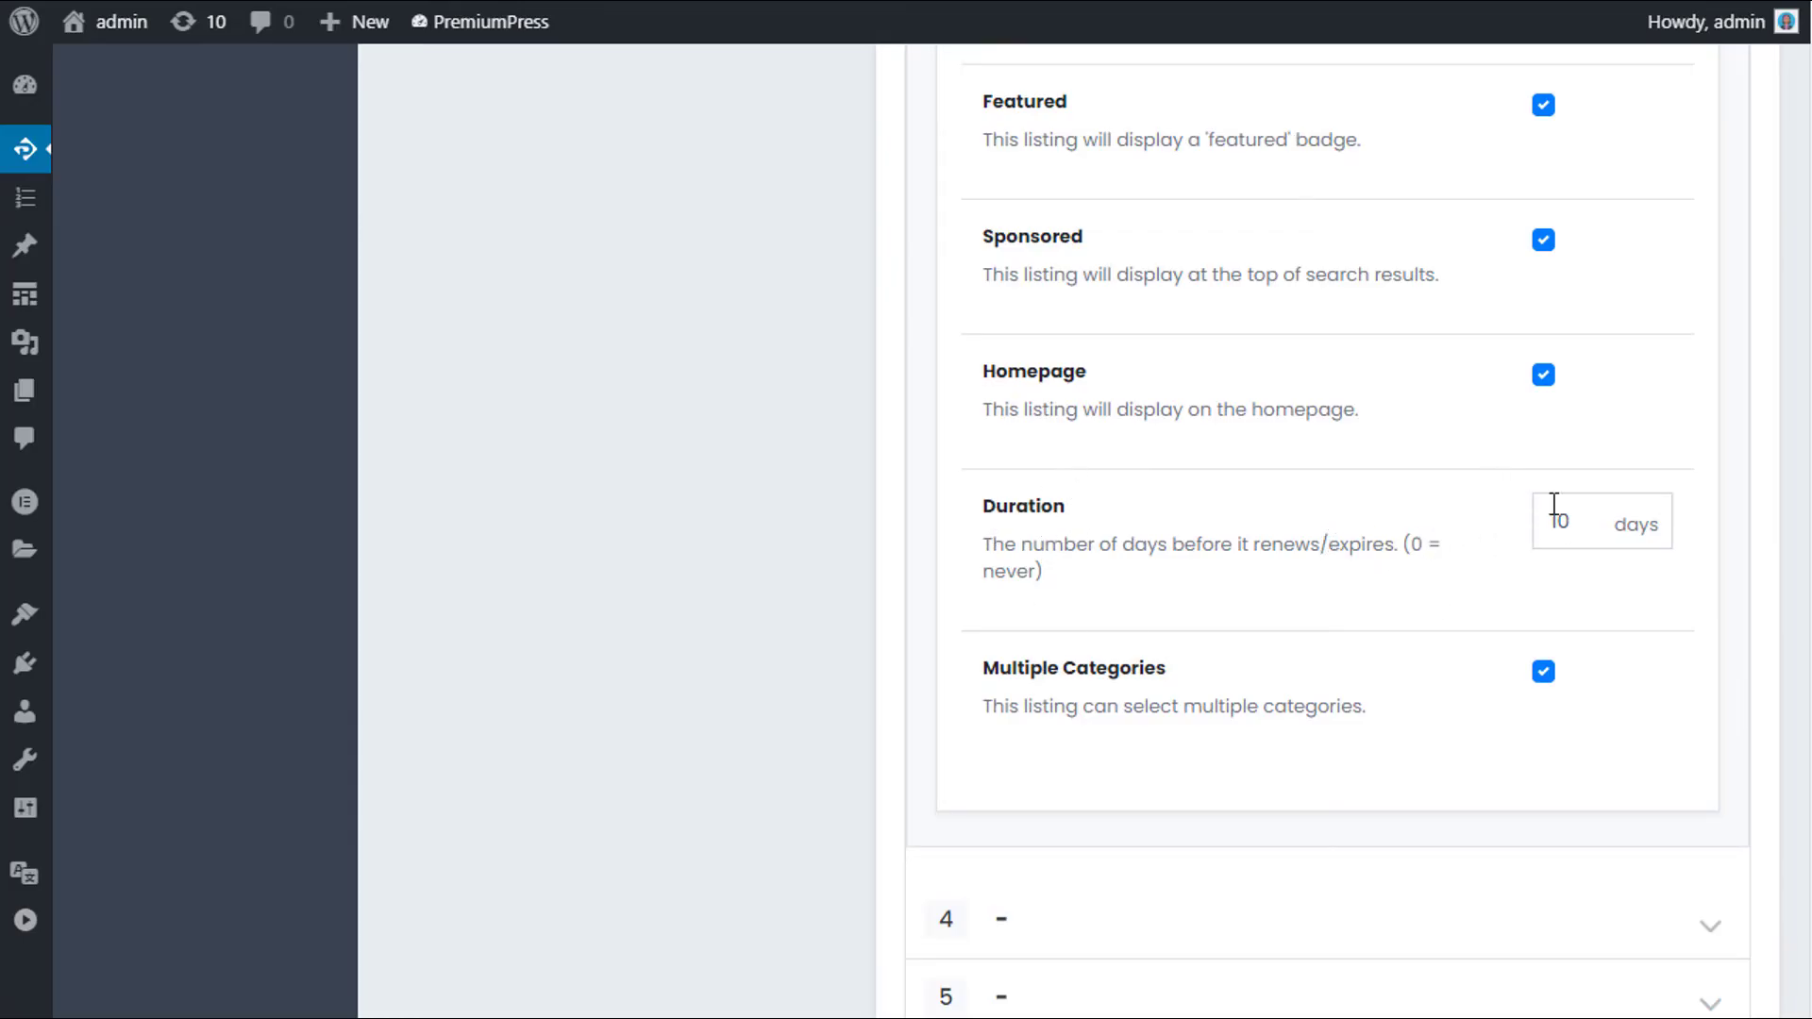
- Change the Sponsored package's Duration from 10 to 30 days
drag(1573, 516, 1484, 529)
click(1591, 524)
click(1618, 500)
drag(1582, 545, 1549, 525)
text(0)
scroll(1457, 613, up, 1)
scroll(1453, 632, down, 1)
double_click(1557, 520)
- Scroll through the Sponsored package settings to review the new duration
scroll(1384, 609, up, 1)
scroll(1378, 613, down, 1)
scroll(1330, 647, up, 10)
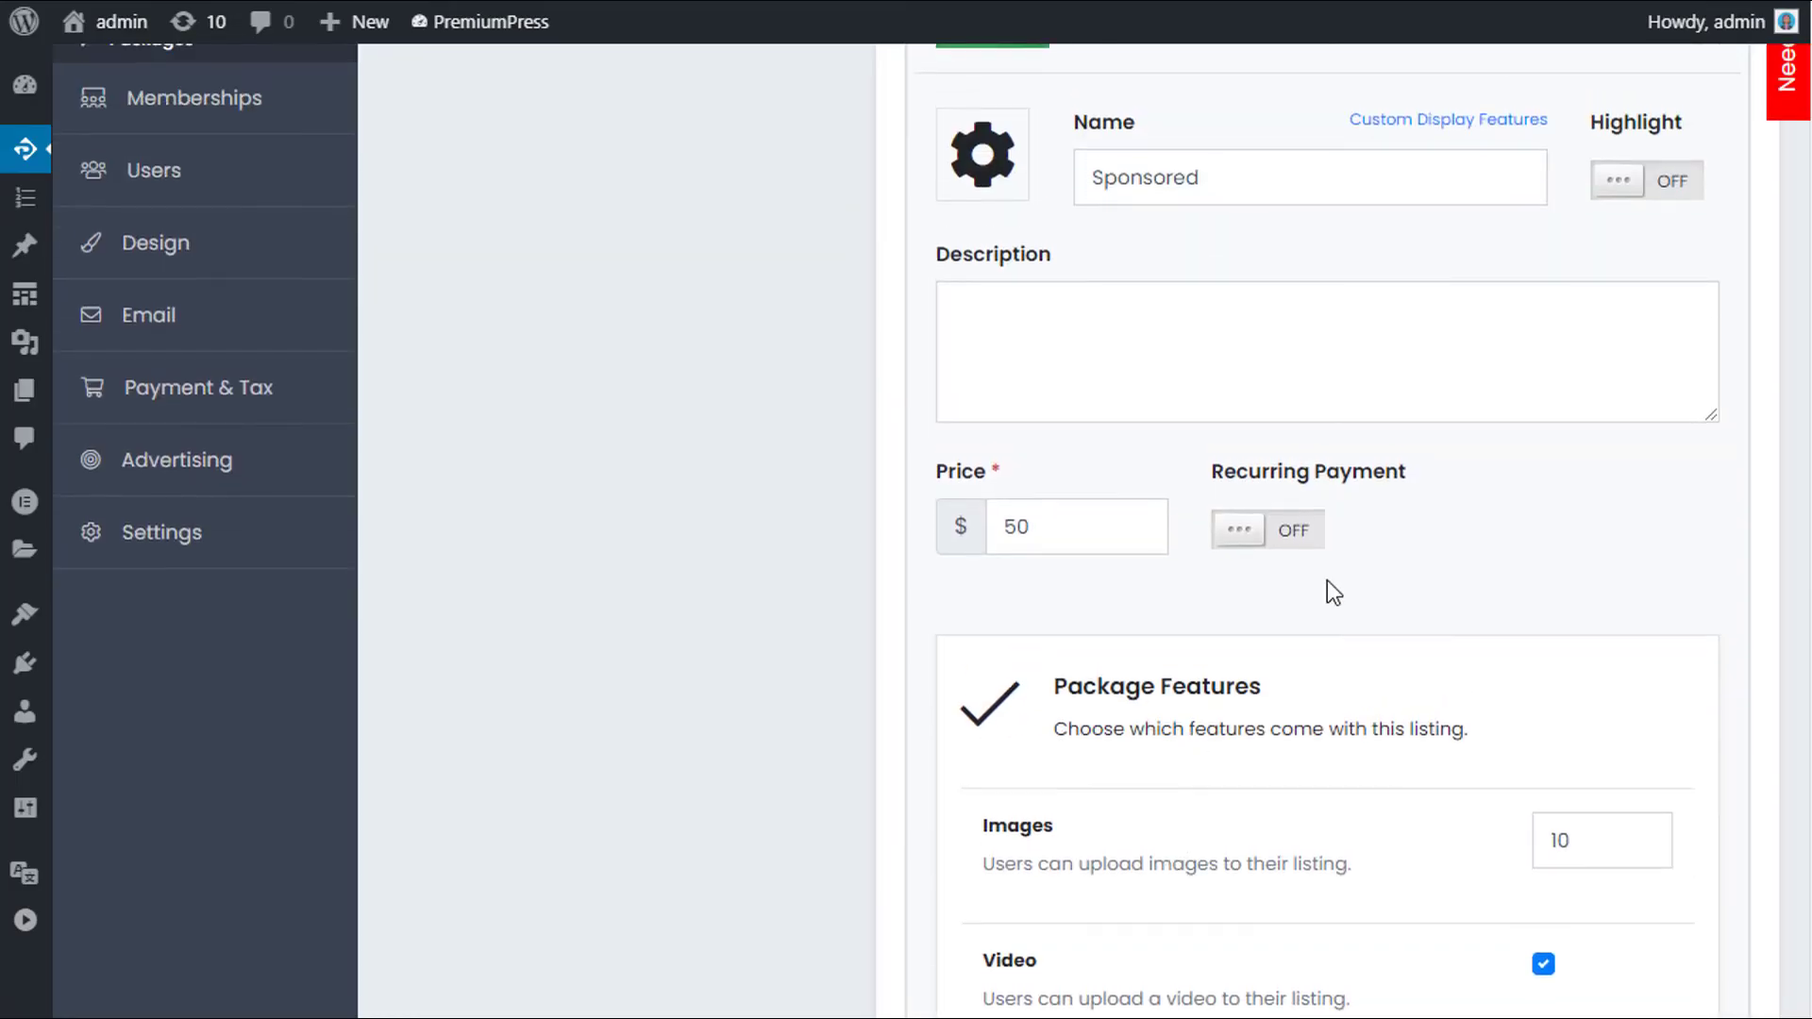
scroll(1242, 586, up, 3)
scroll(1217, 613, down, 11)
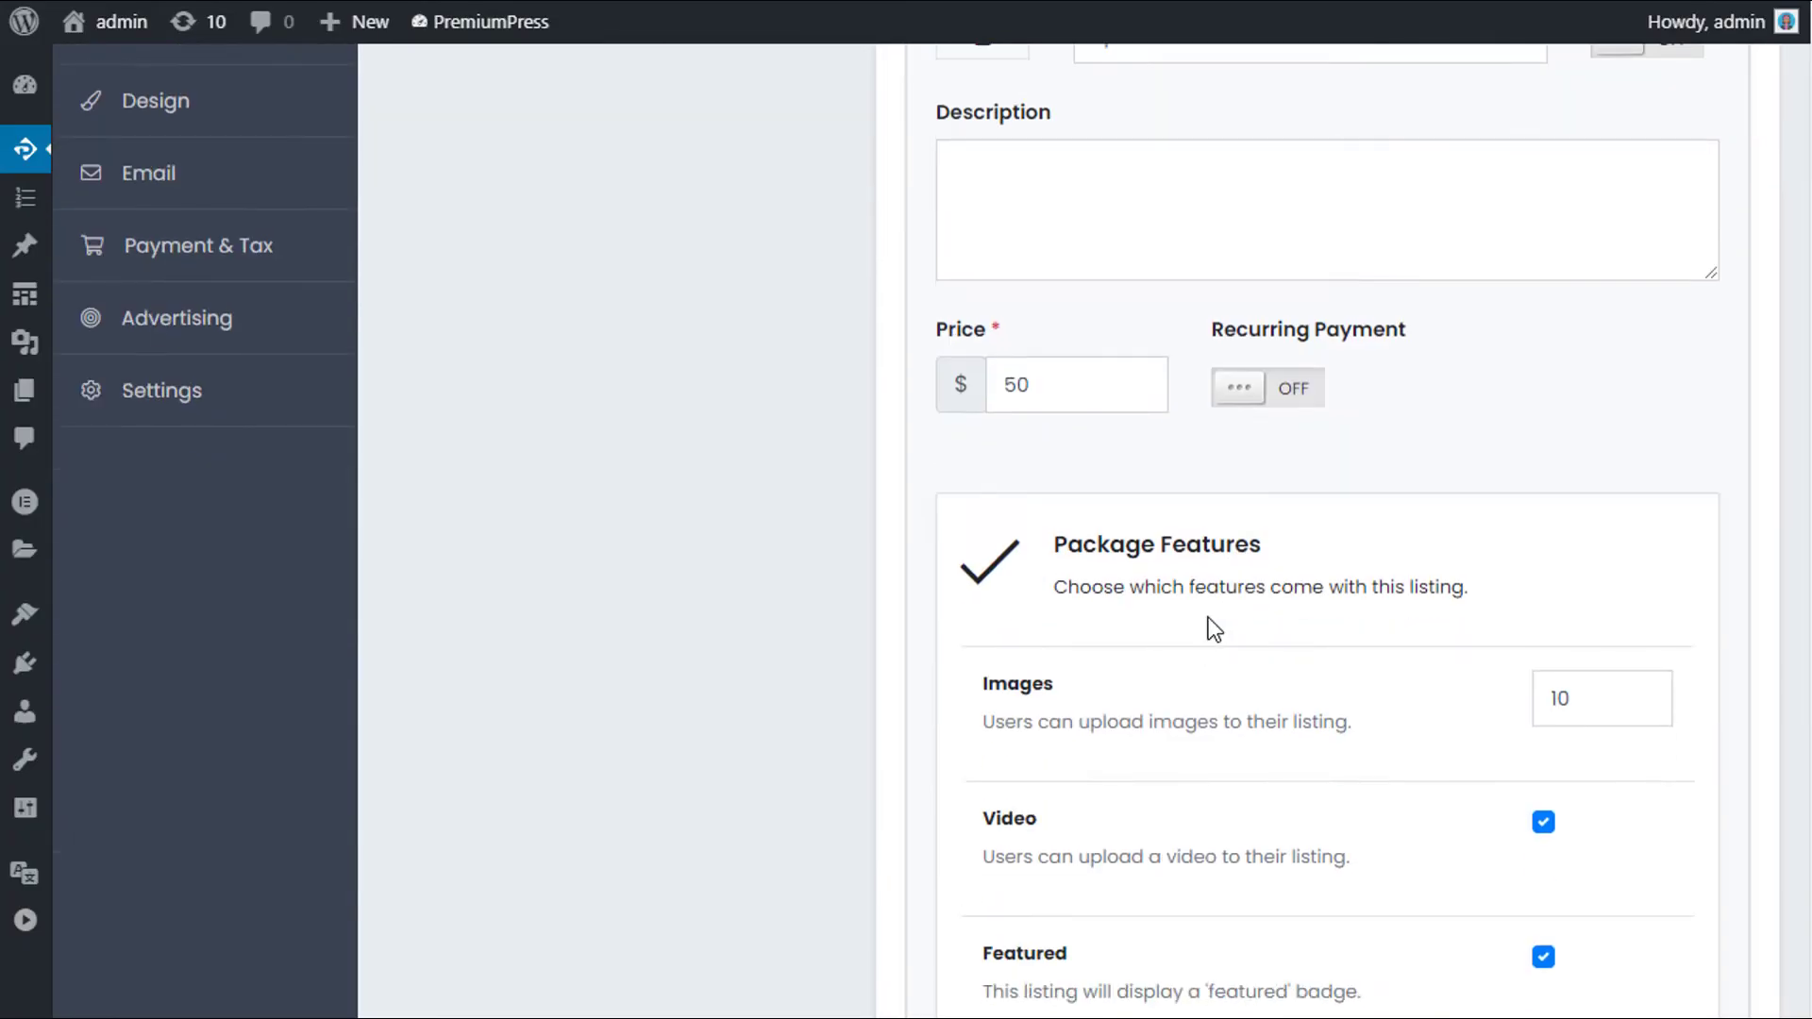
scroll(1198, 653, down, 1)
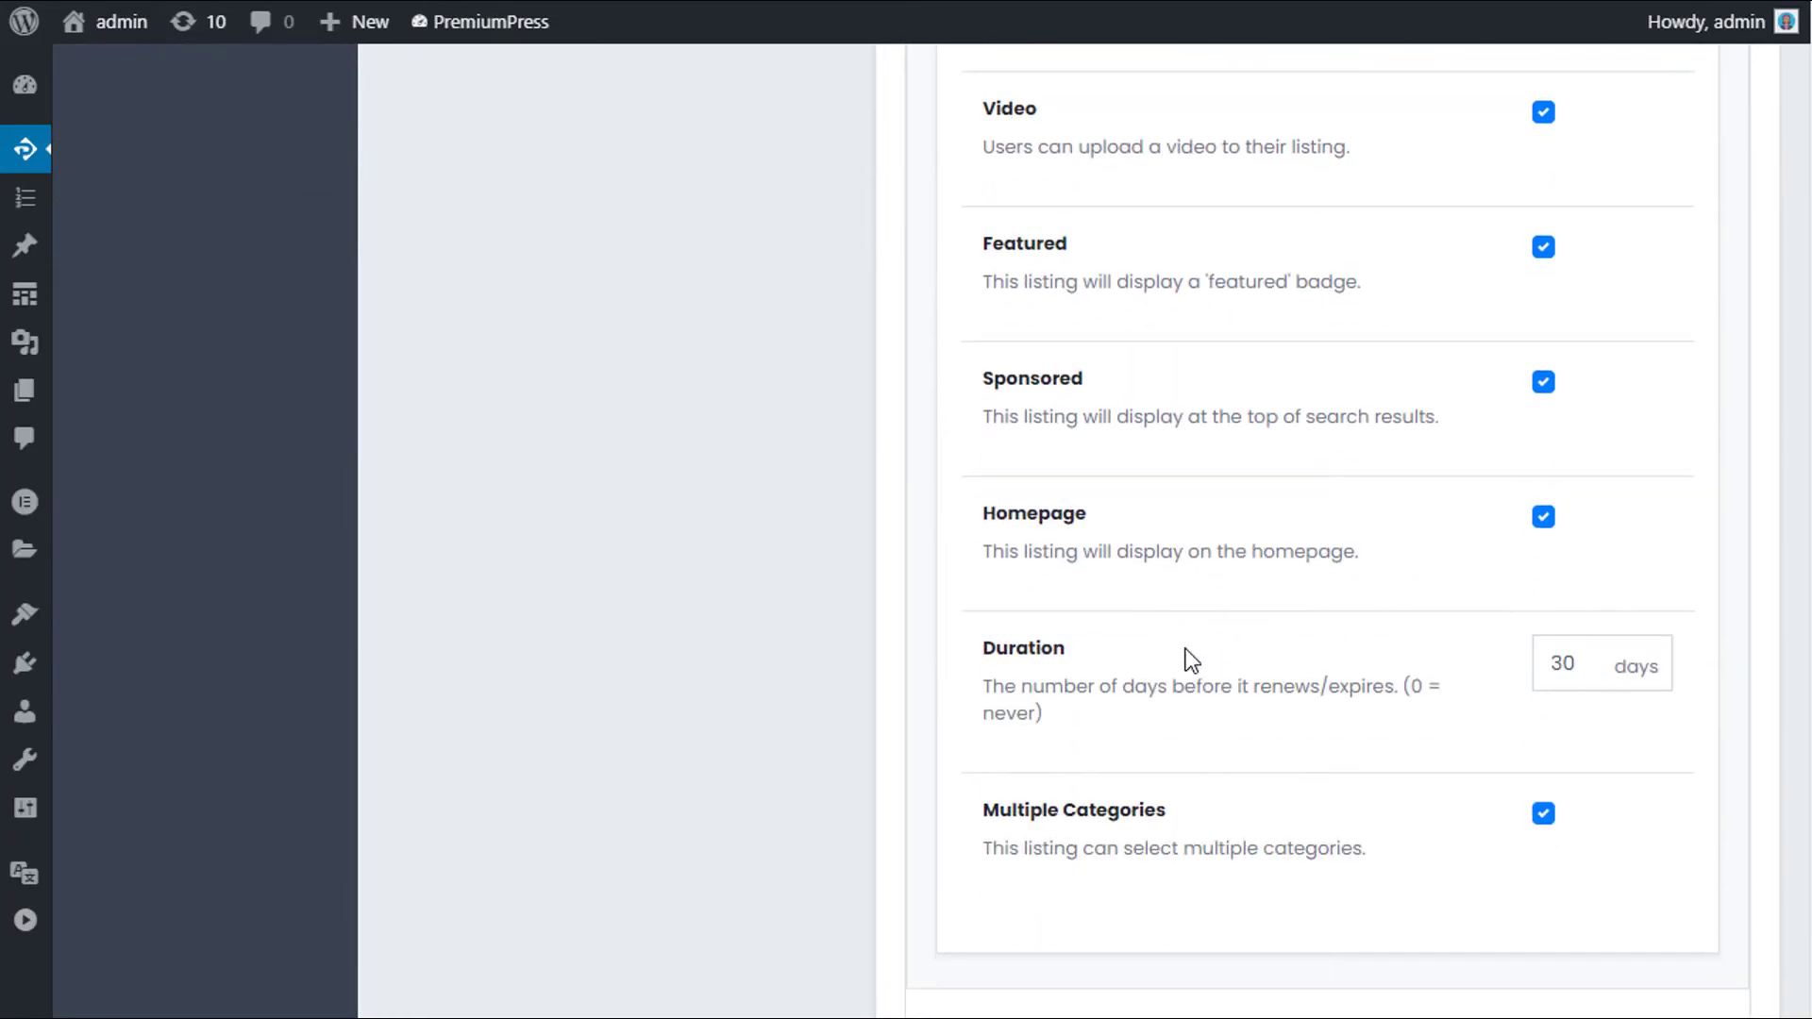
scroll(1190, 657, down, 3)
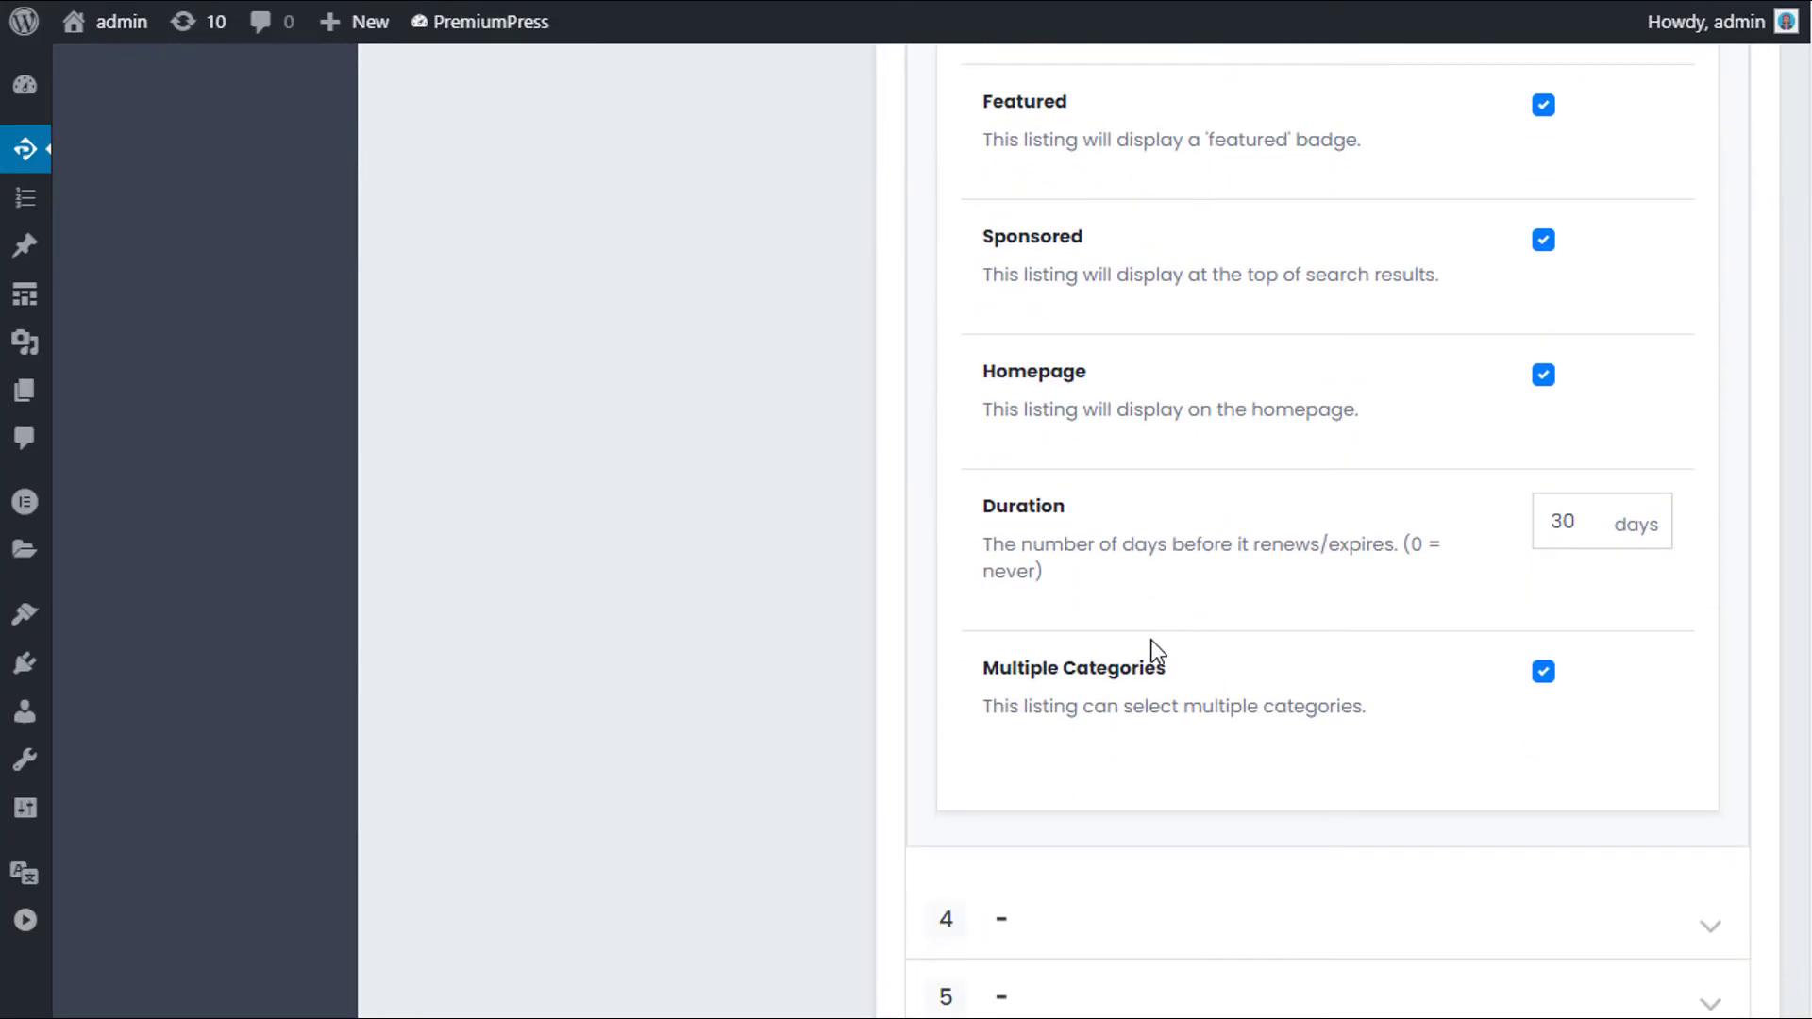
scroll(1151, 665, up, 3)
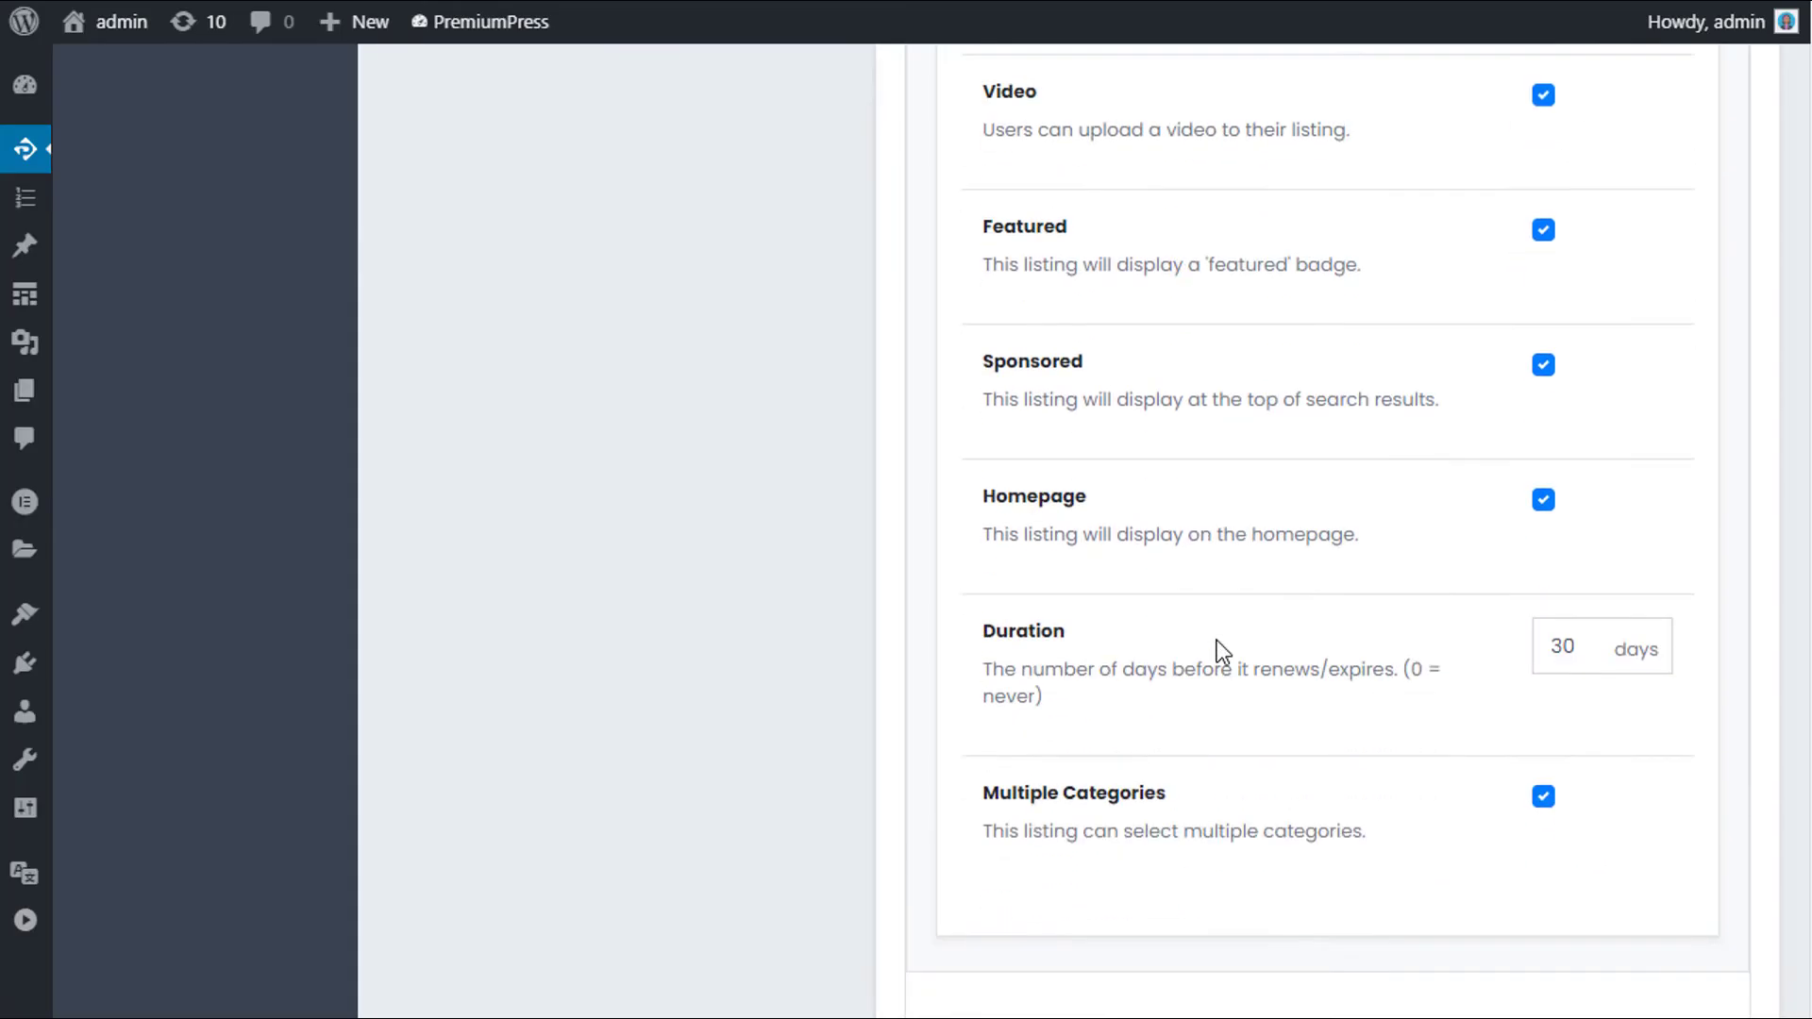
scroll(1213, 647, down, 3)
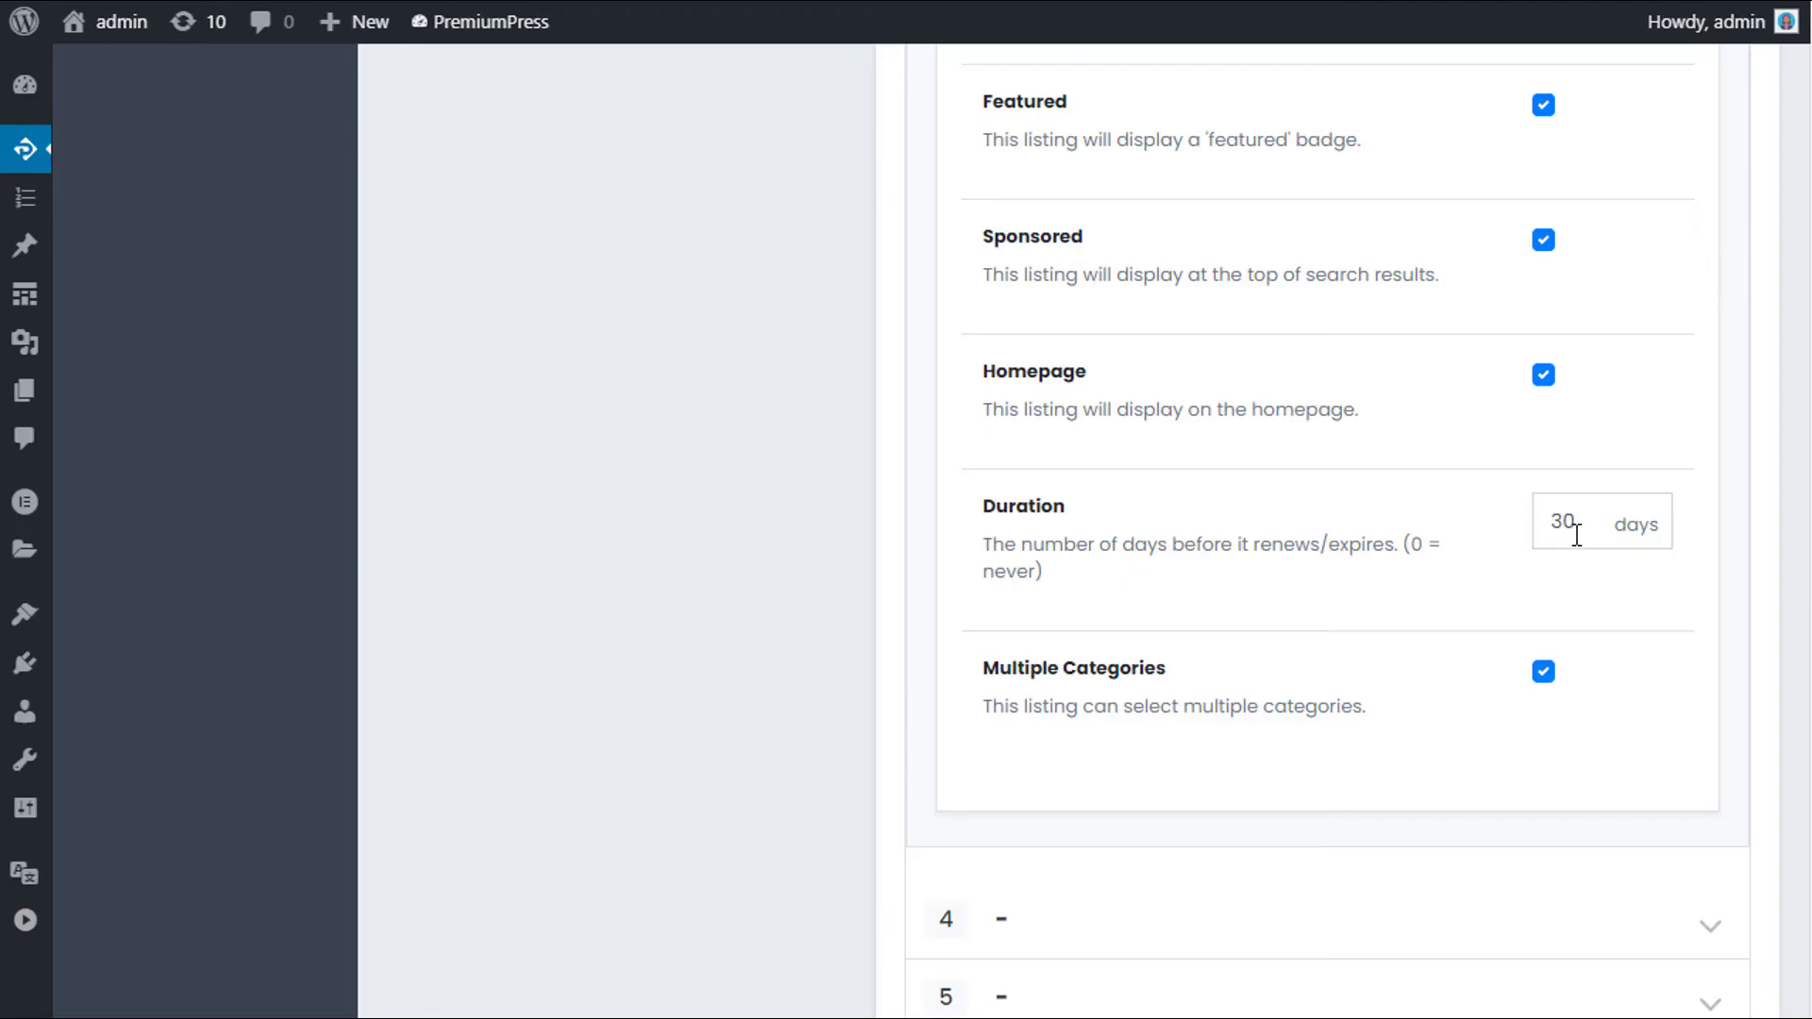
scroll(1412, 588, down, 2)
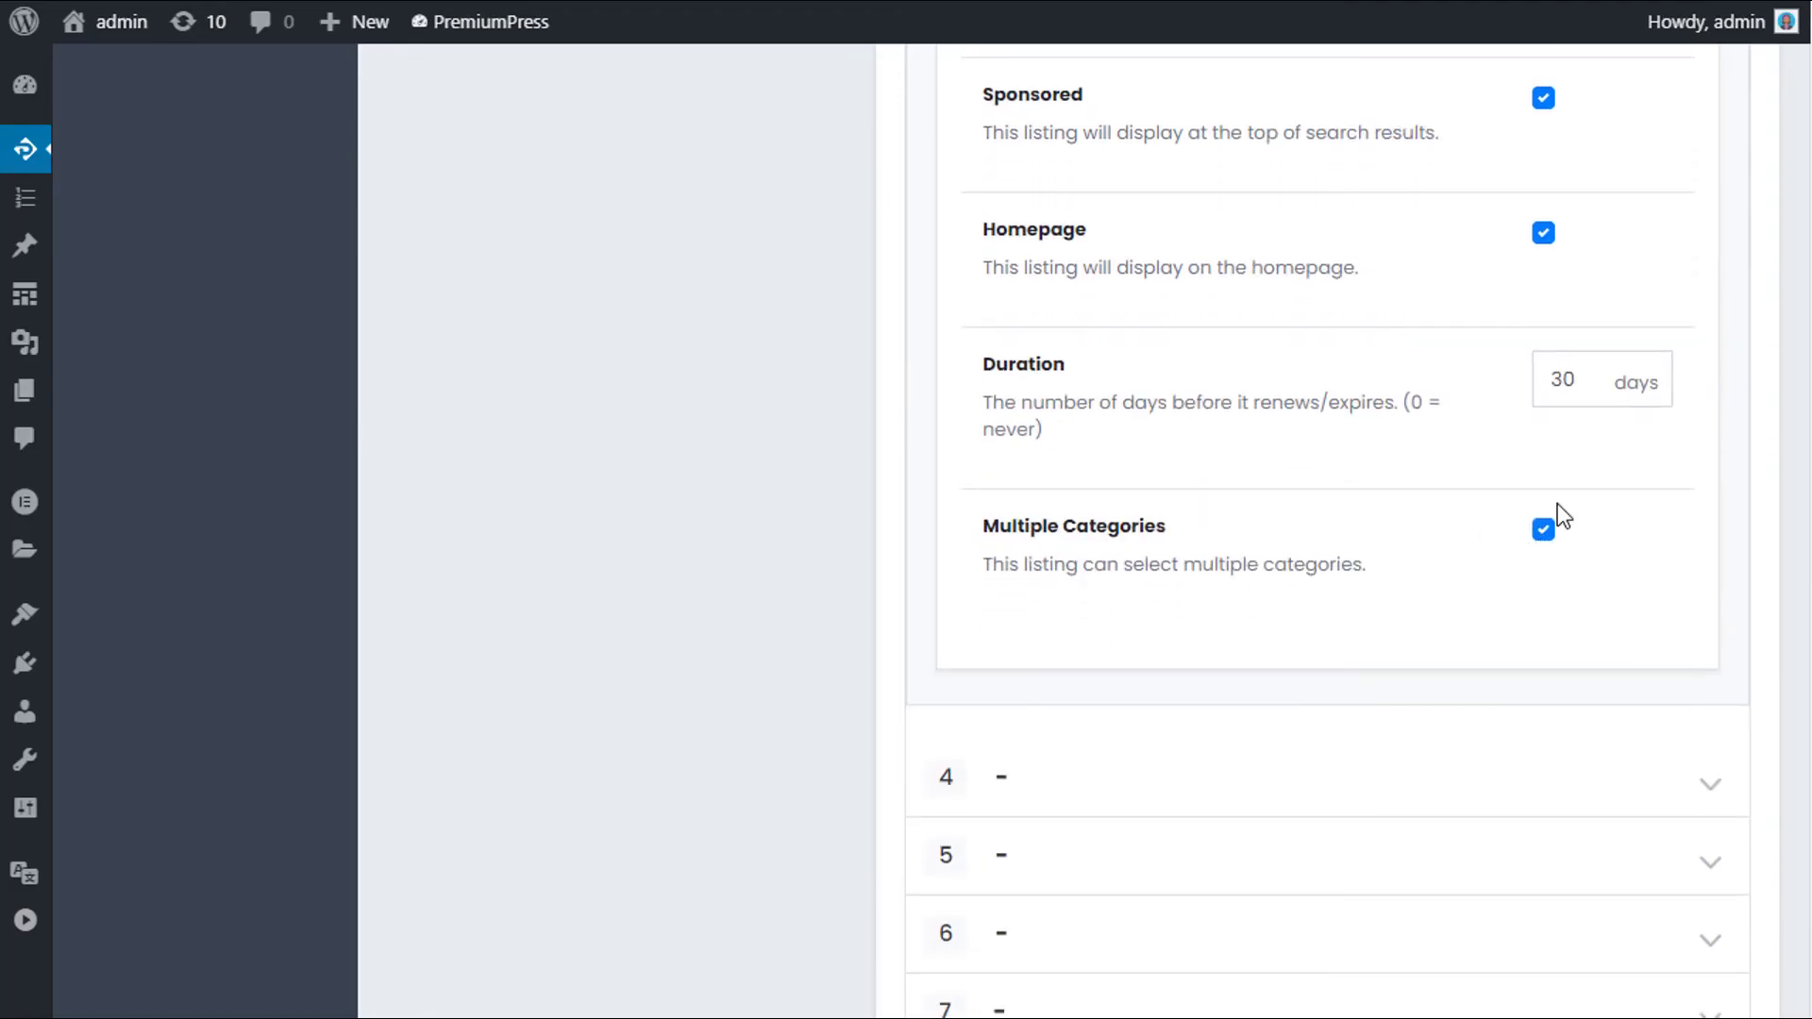
scroll(1243, 537, up, 10)
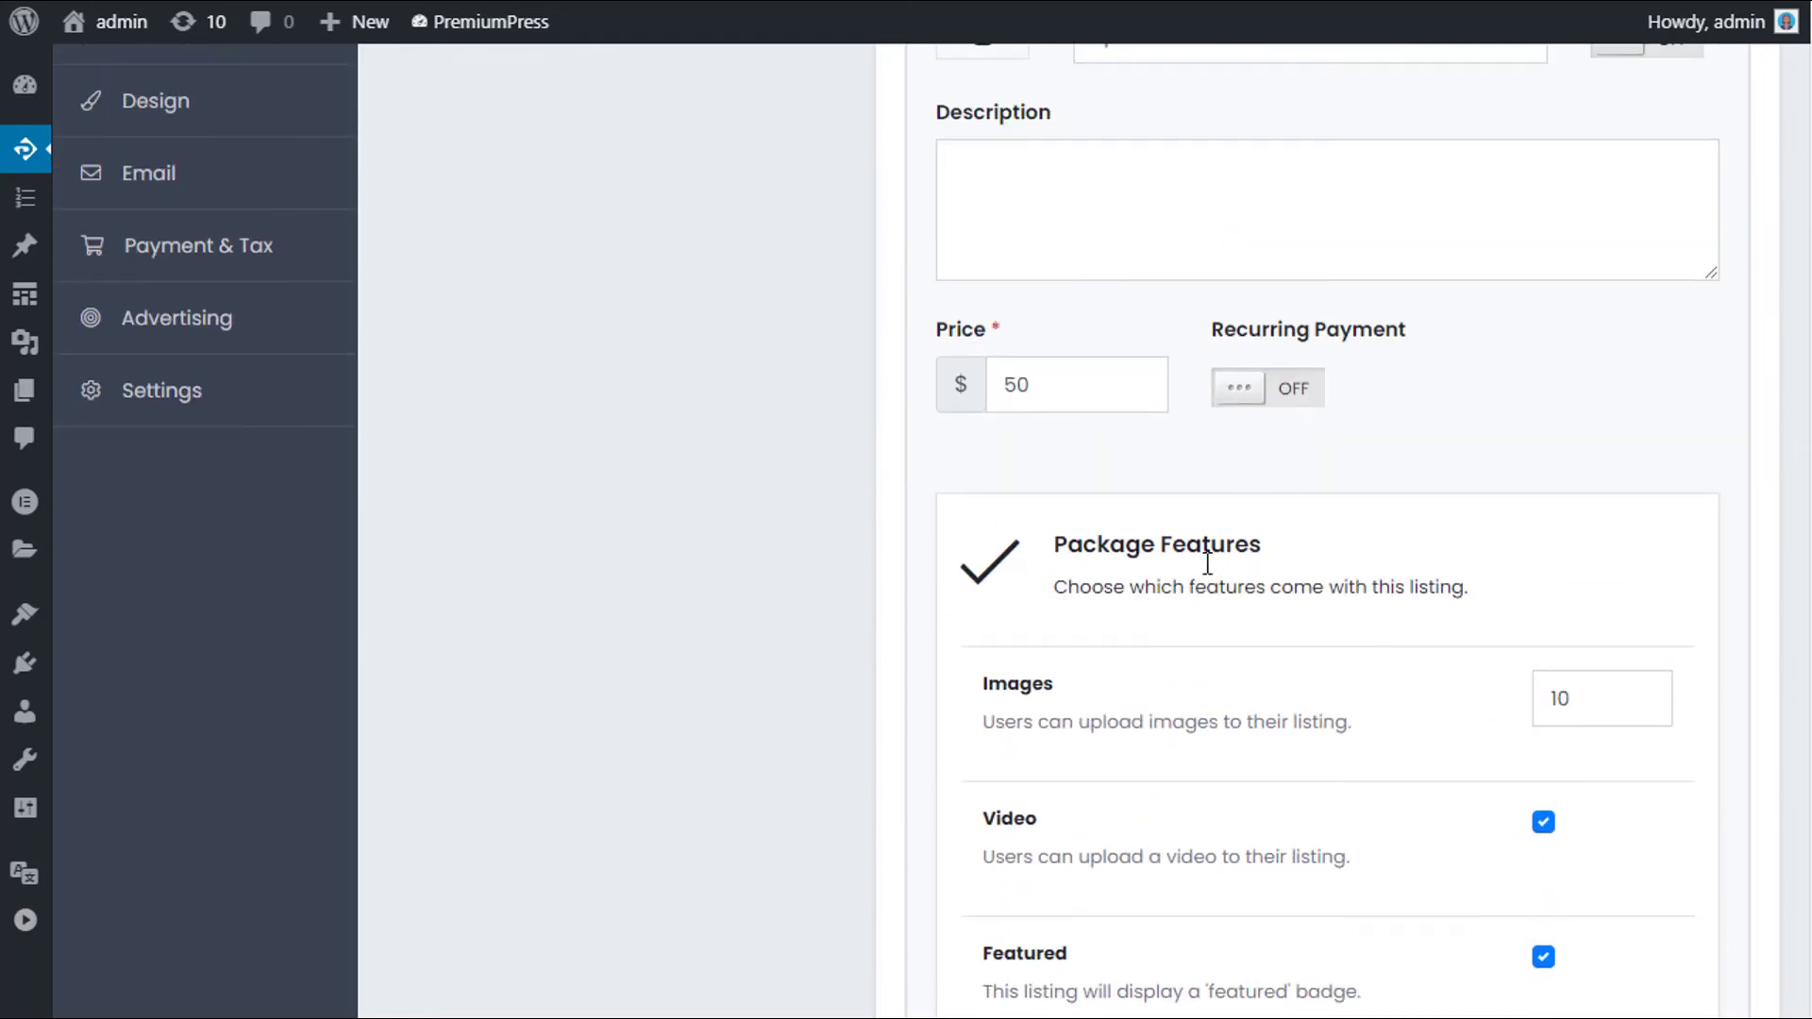
scroll(1207, 563, down, 5)
scroll(1197, 591, up, 10)
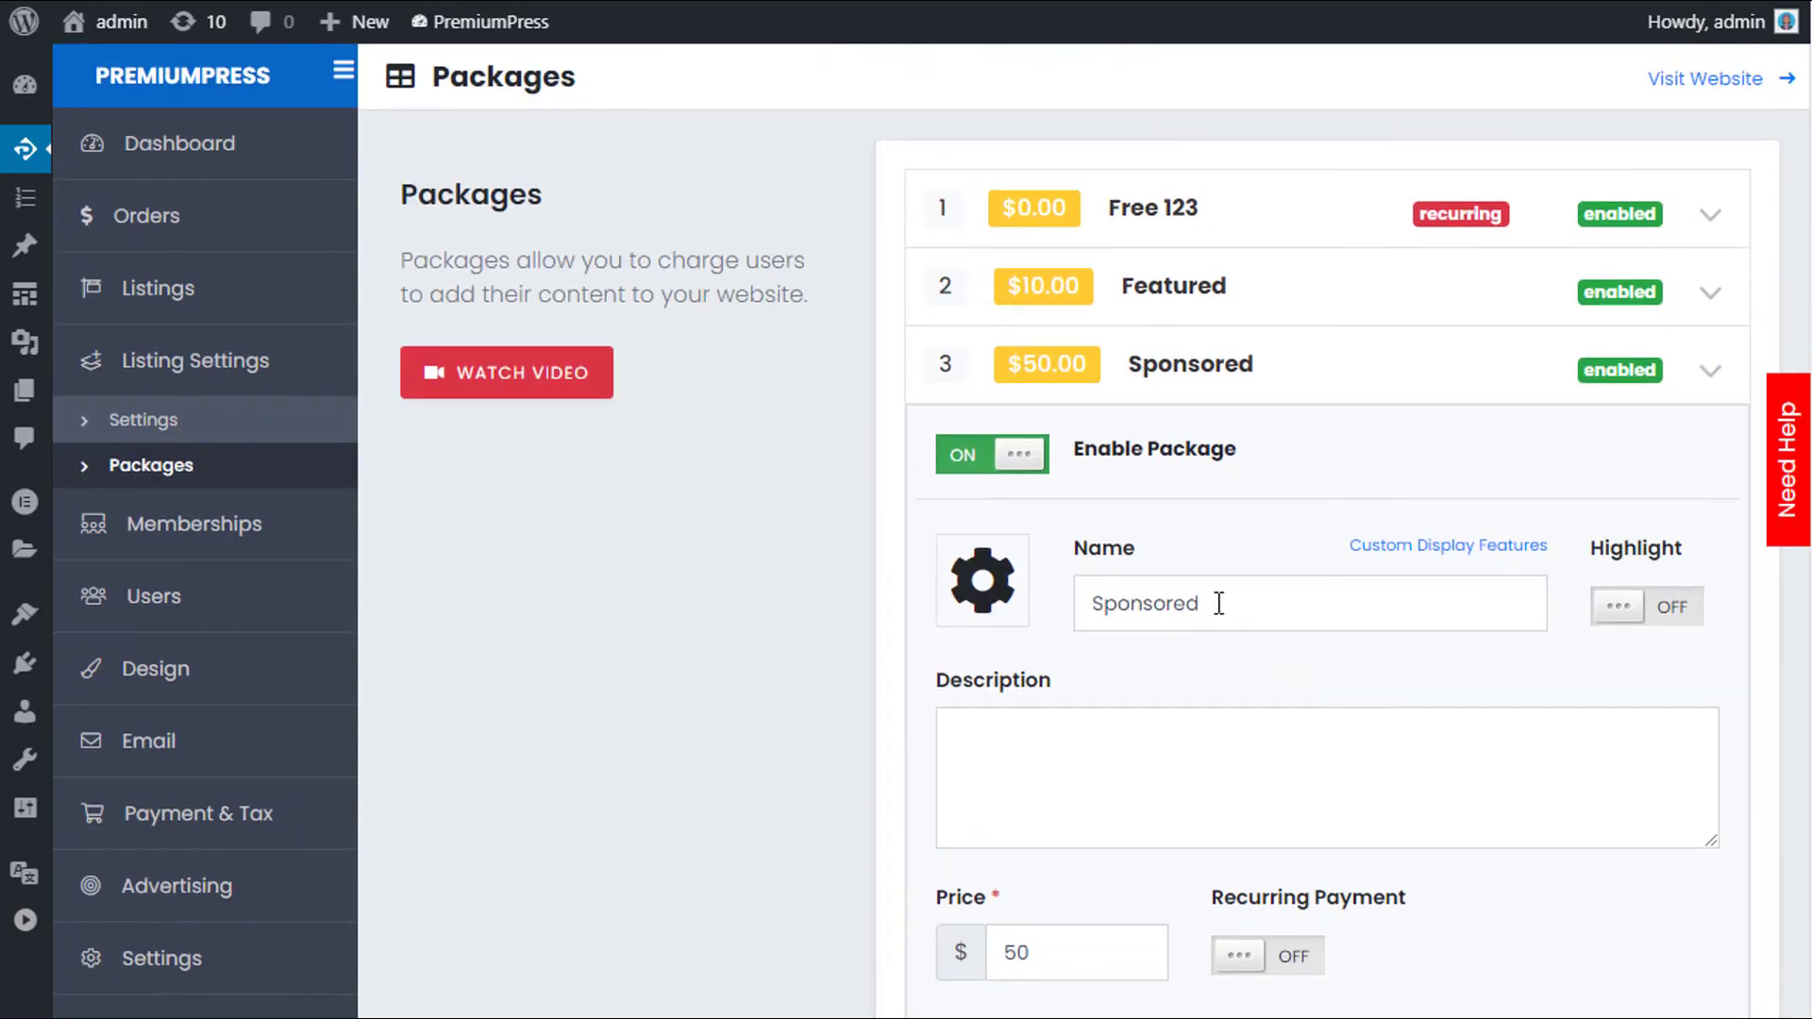
- Save the package settings, dismiss the saved notice and return to the Packages page
click(1162, 401)
scroll(1293, 604, down, 3)
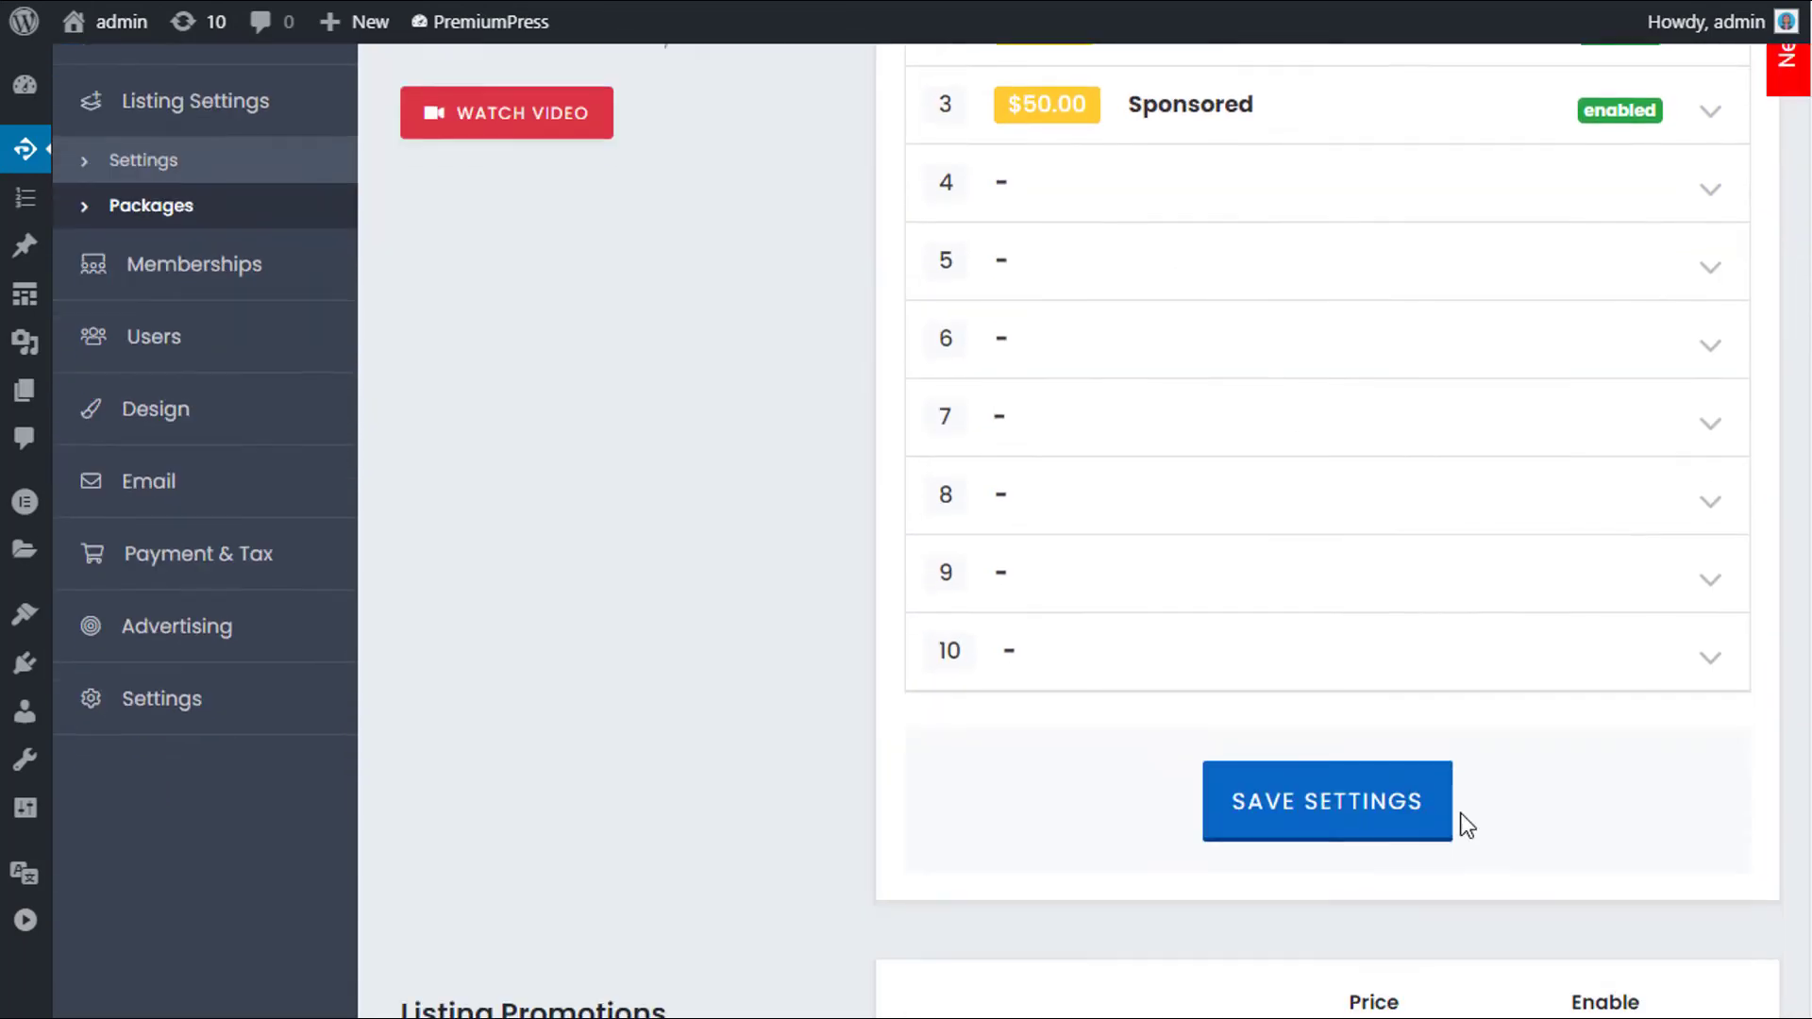
click(1344, 802)
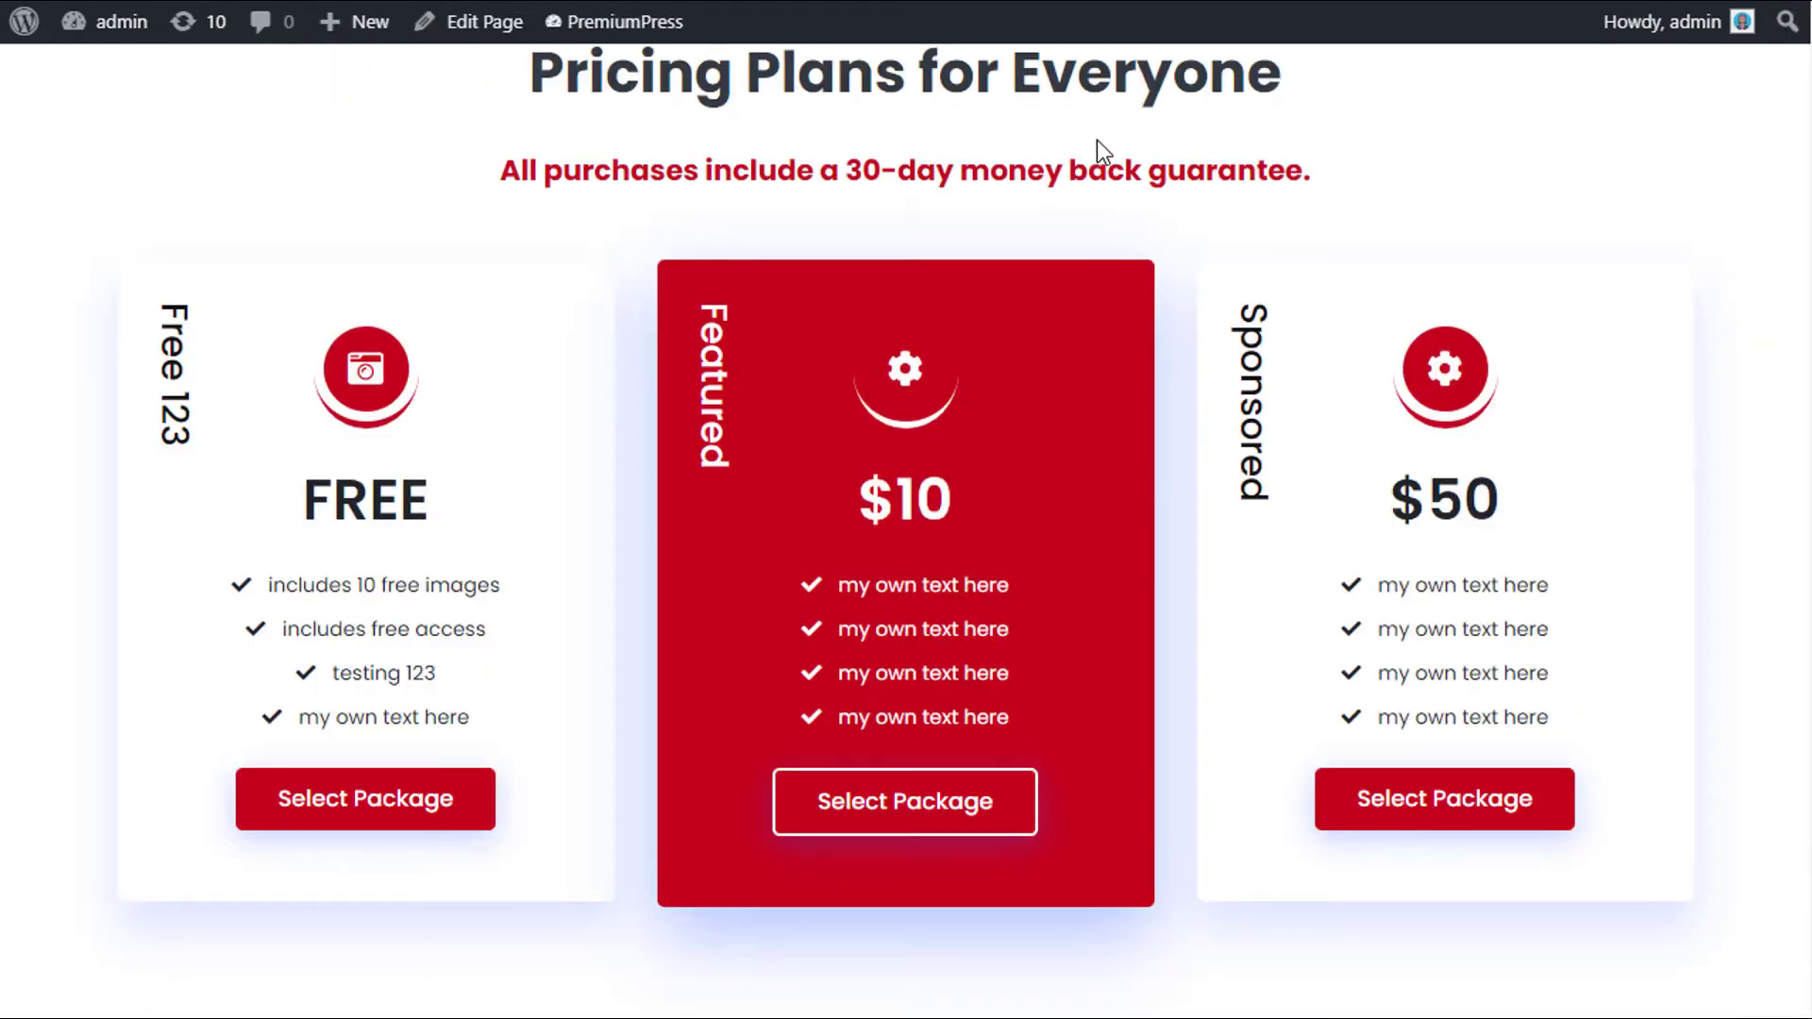
scroll(1097, 140, up, 2)
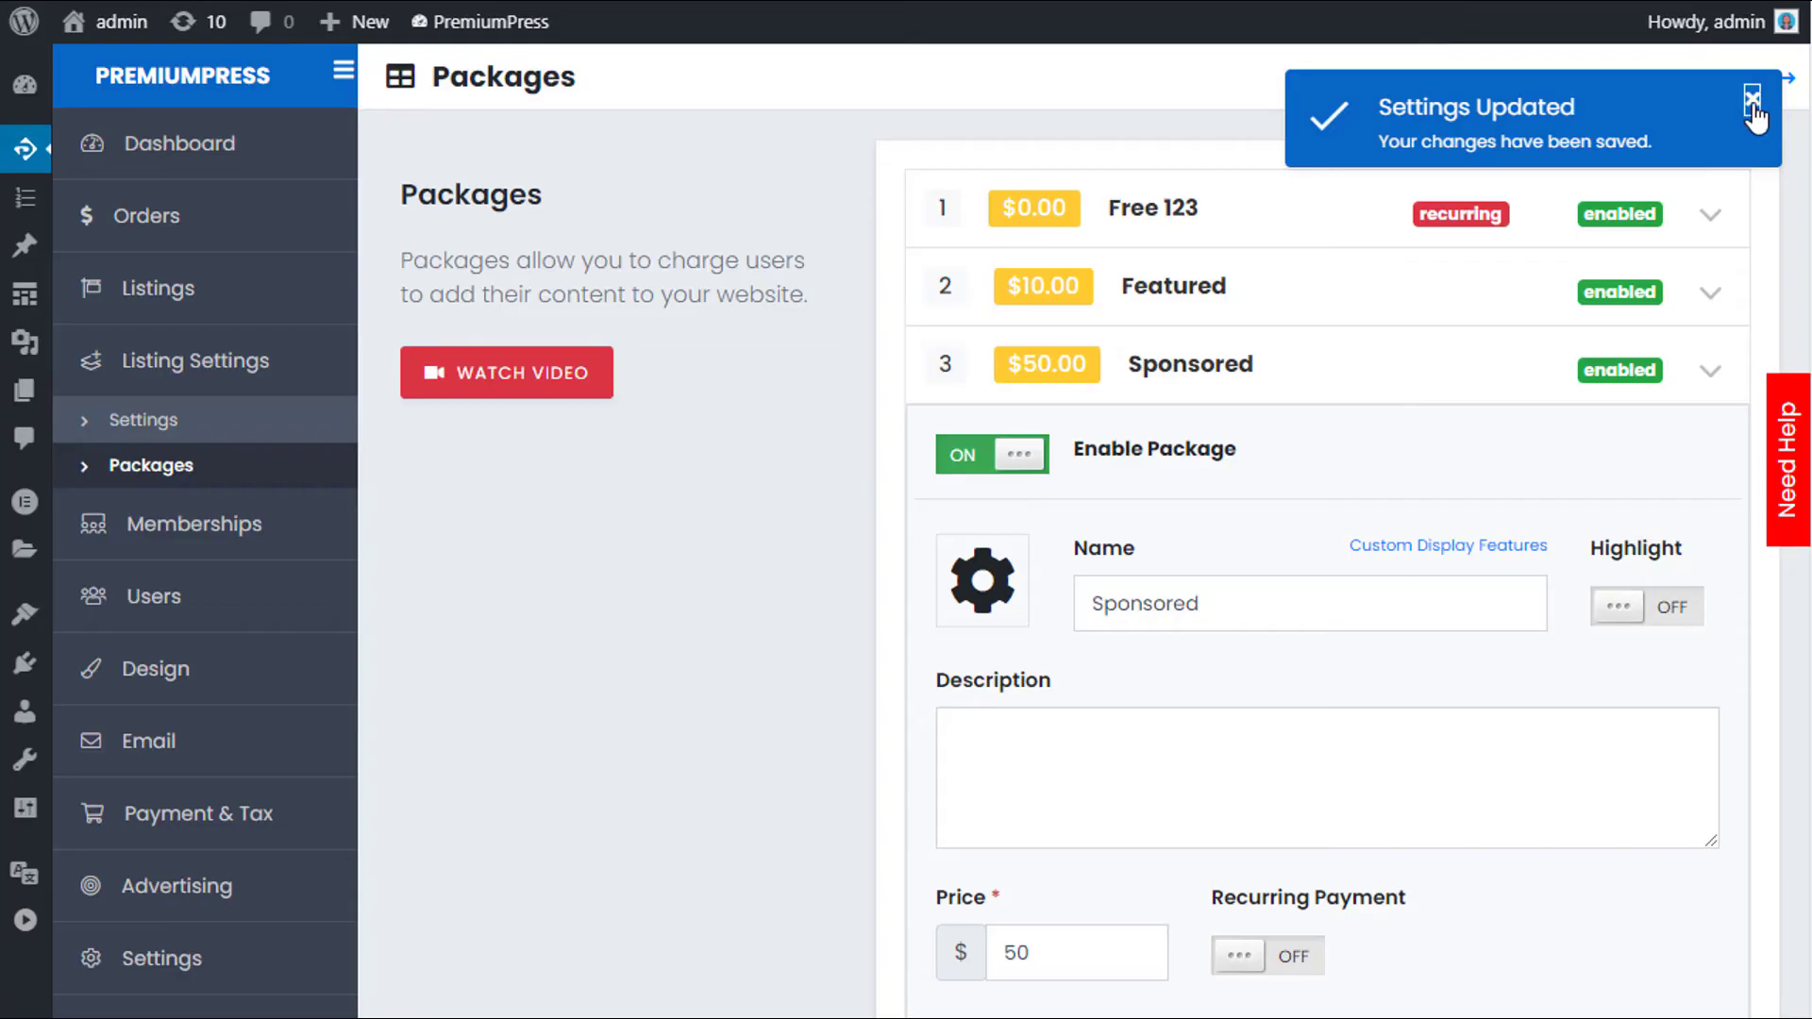
click(1753, 115)
click(292, 432)
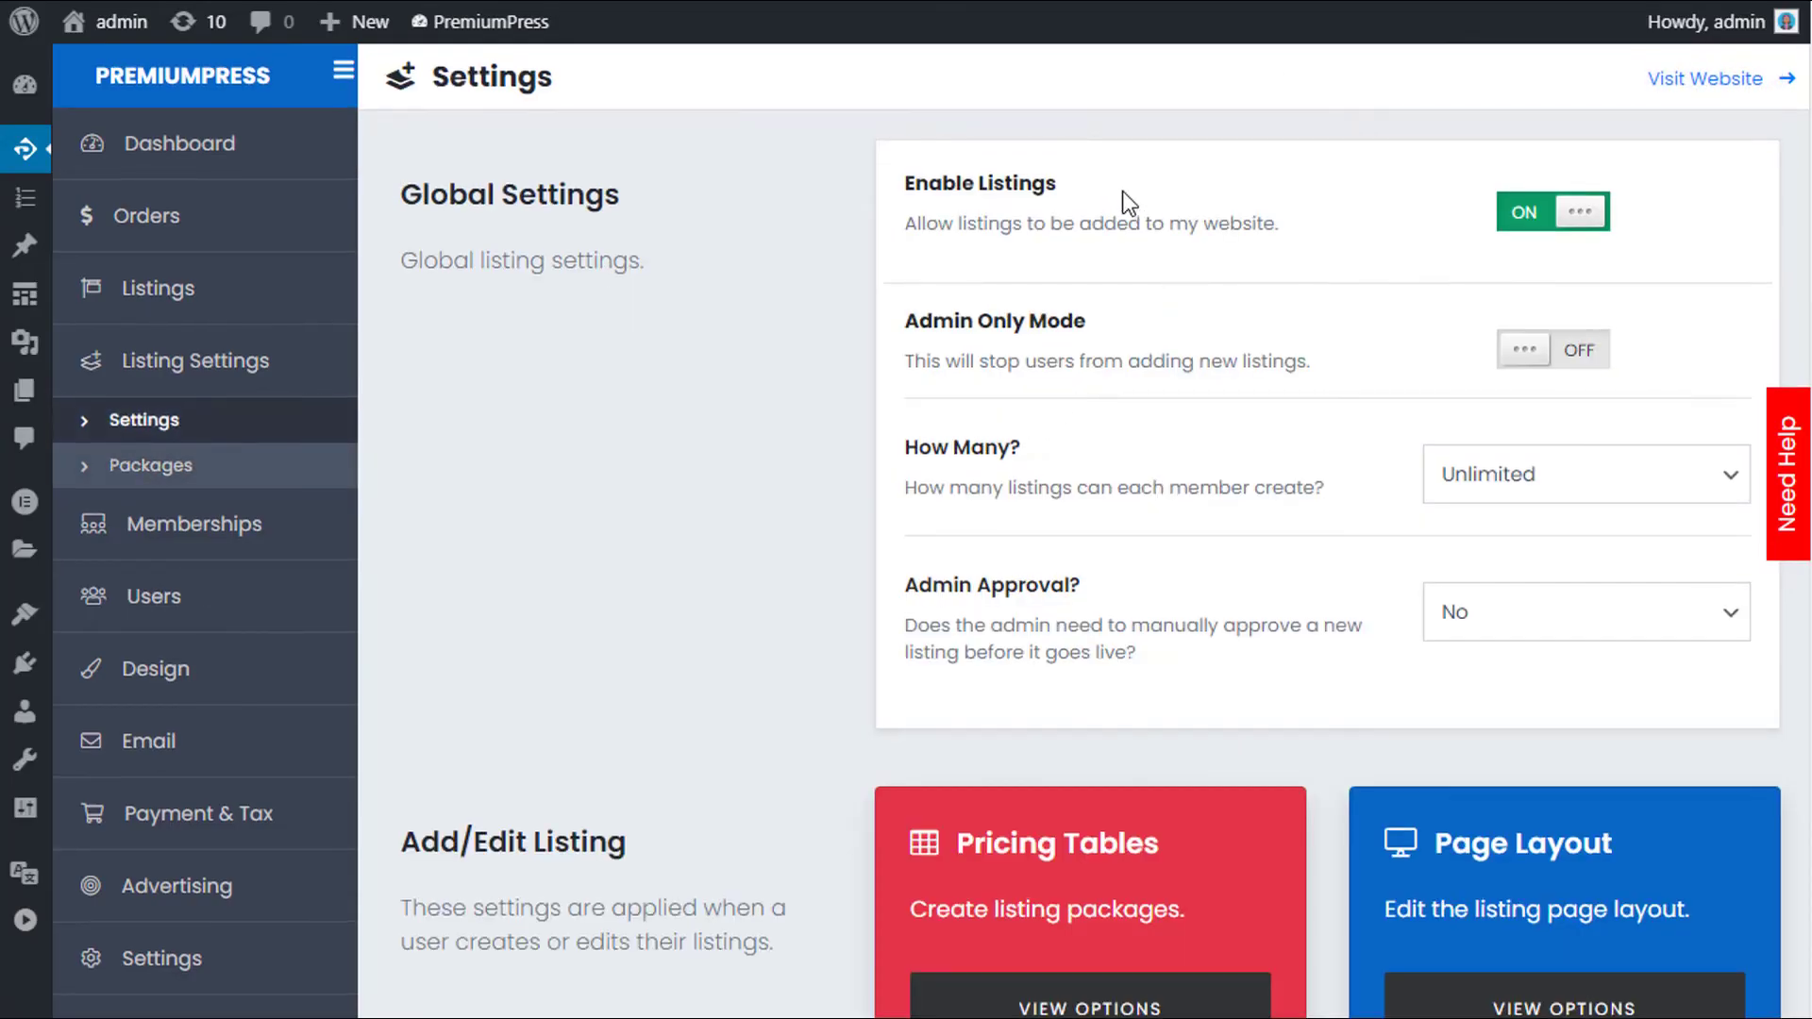
click(313, 462)
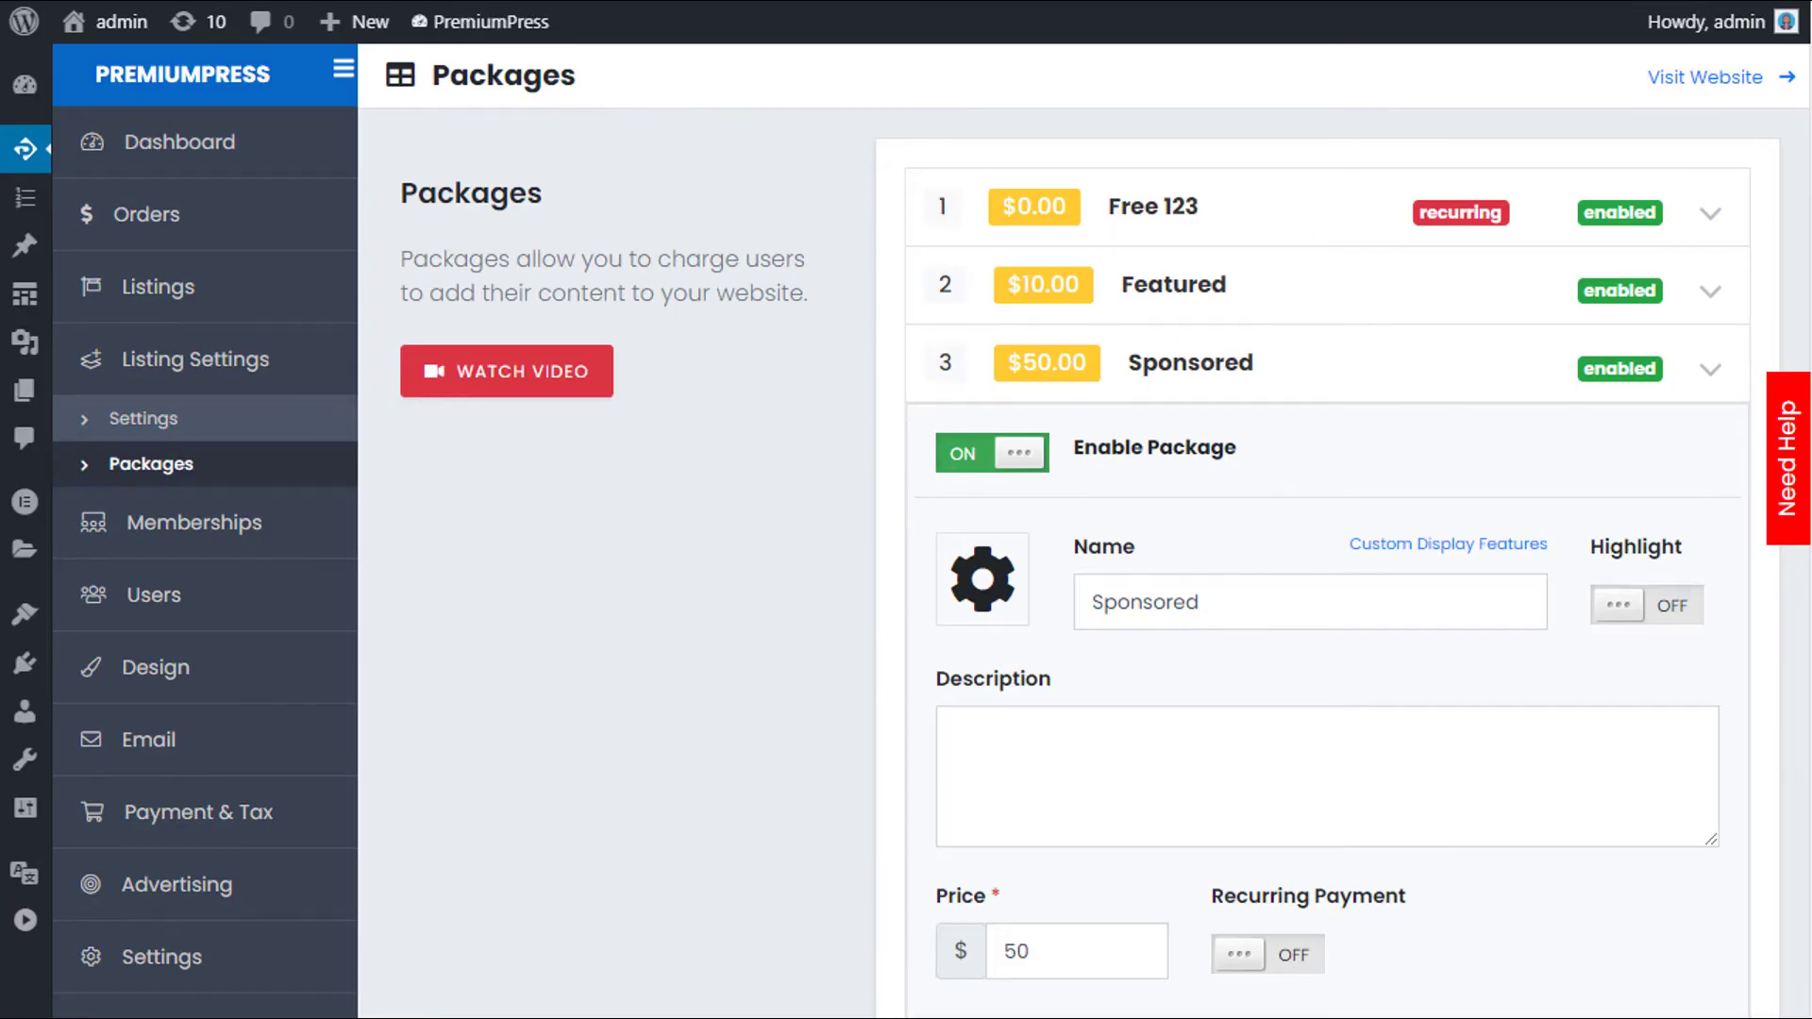
- Disable the Sponsored, Featured and Free 123 packages, save, and reload the site page
click(991, 455)
click(1133, 311)
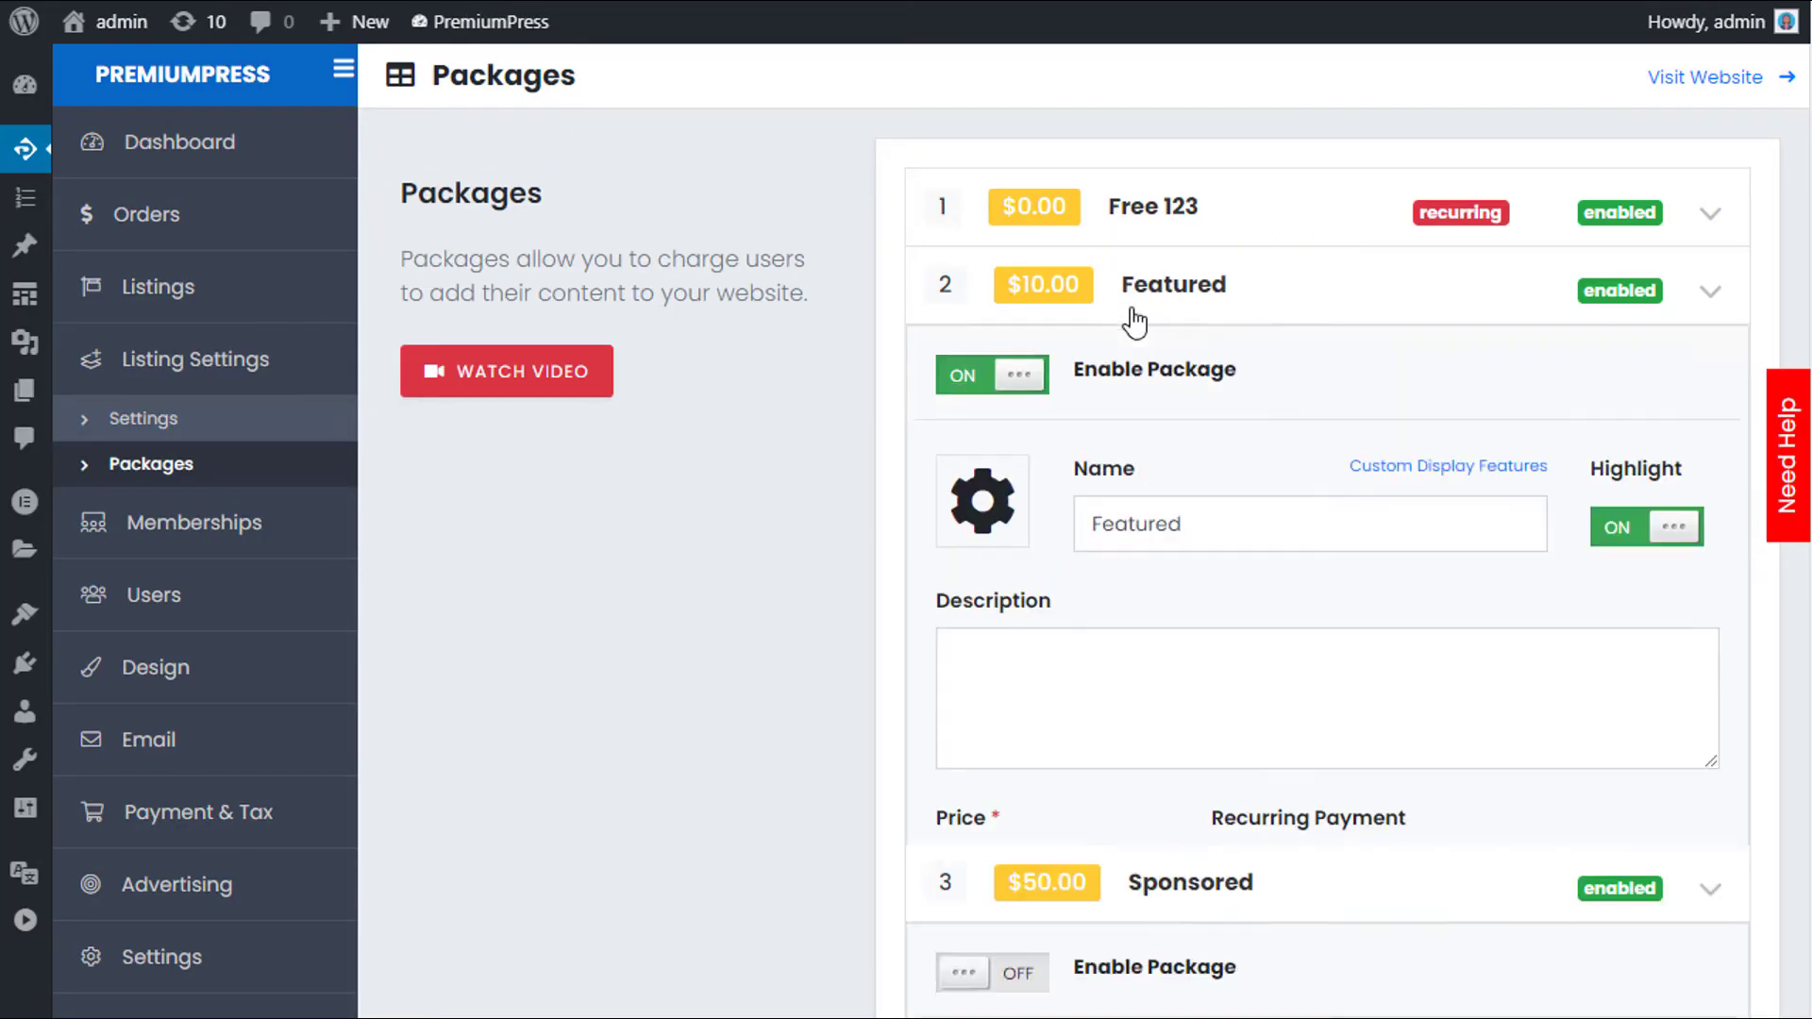
click(991, 376)
click(1119, 209)
click(991, 298)
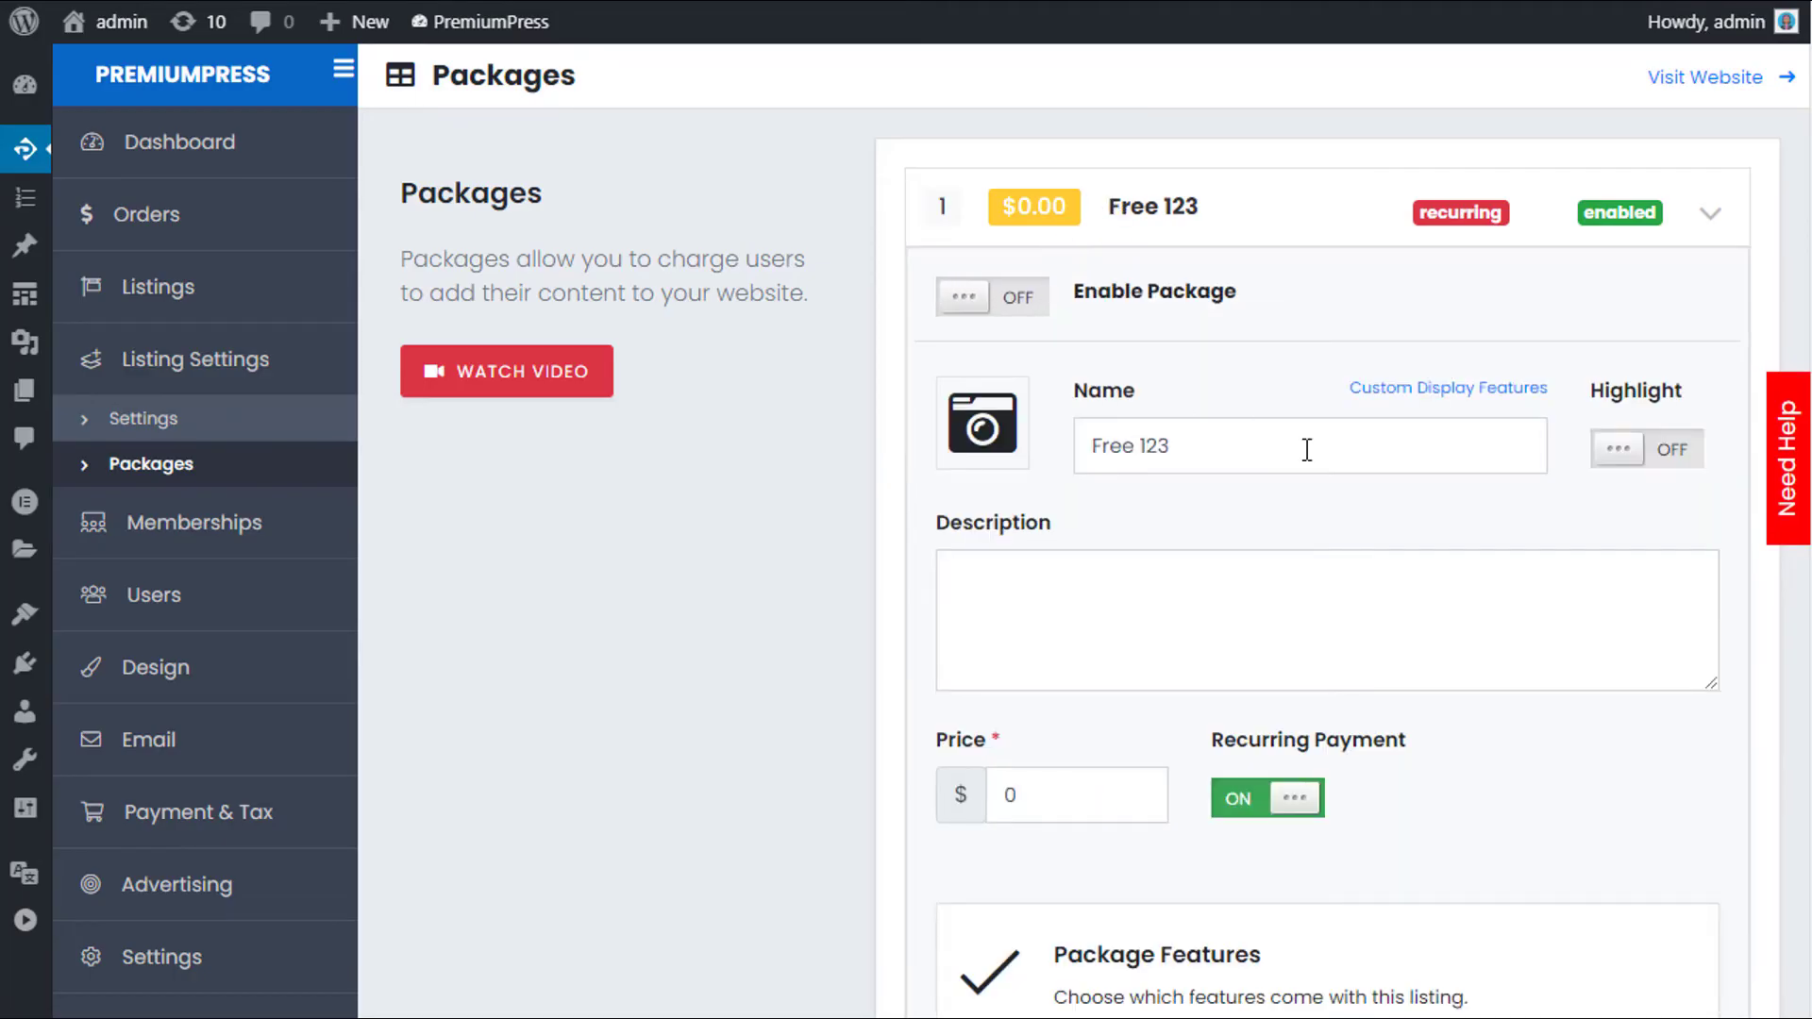
scroll(1307, 450, down, 20)
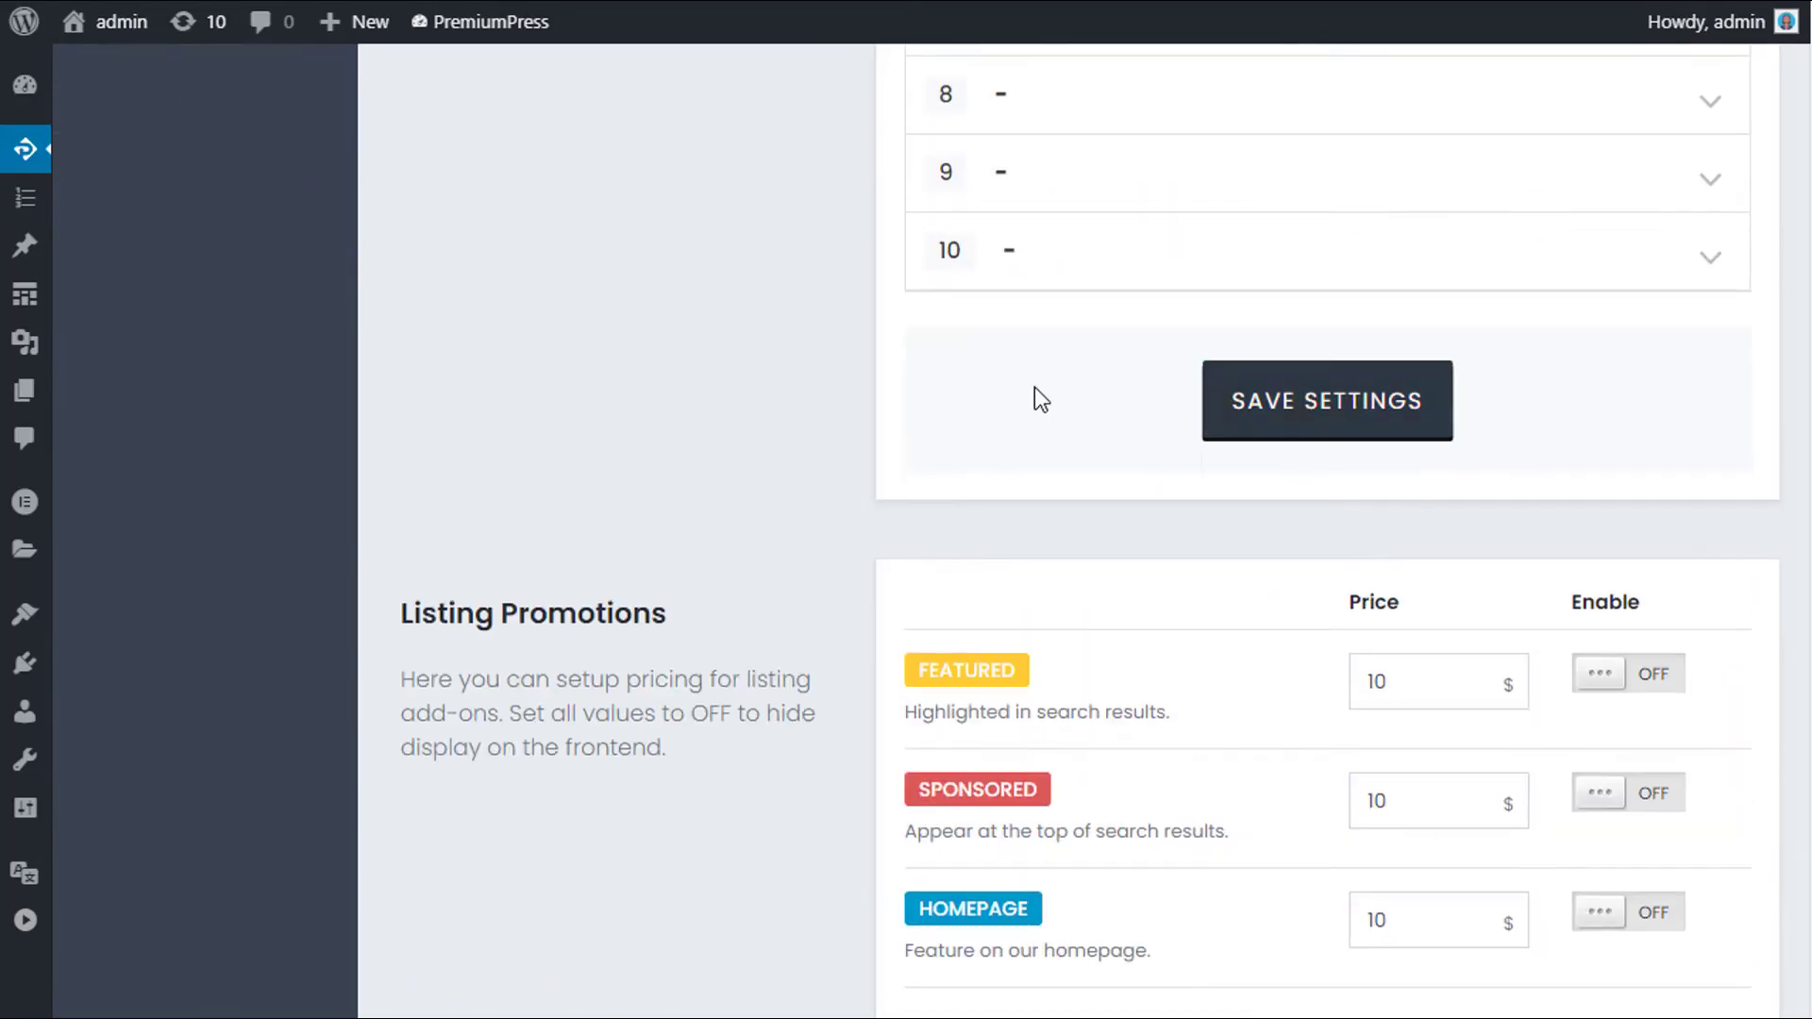
click(1321, 400)
key(ctrl+Tab)
key(F5)
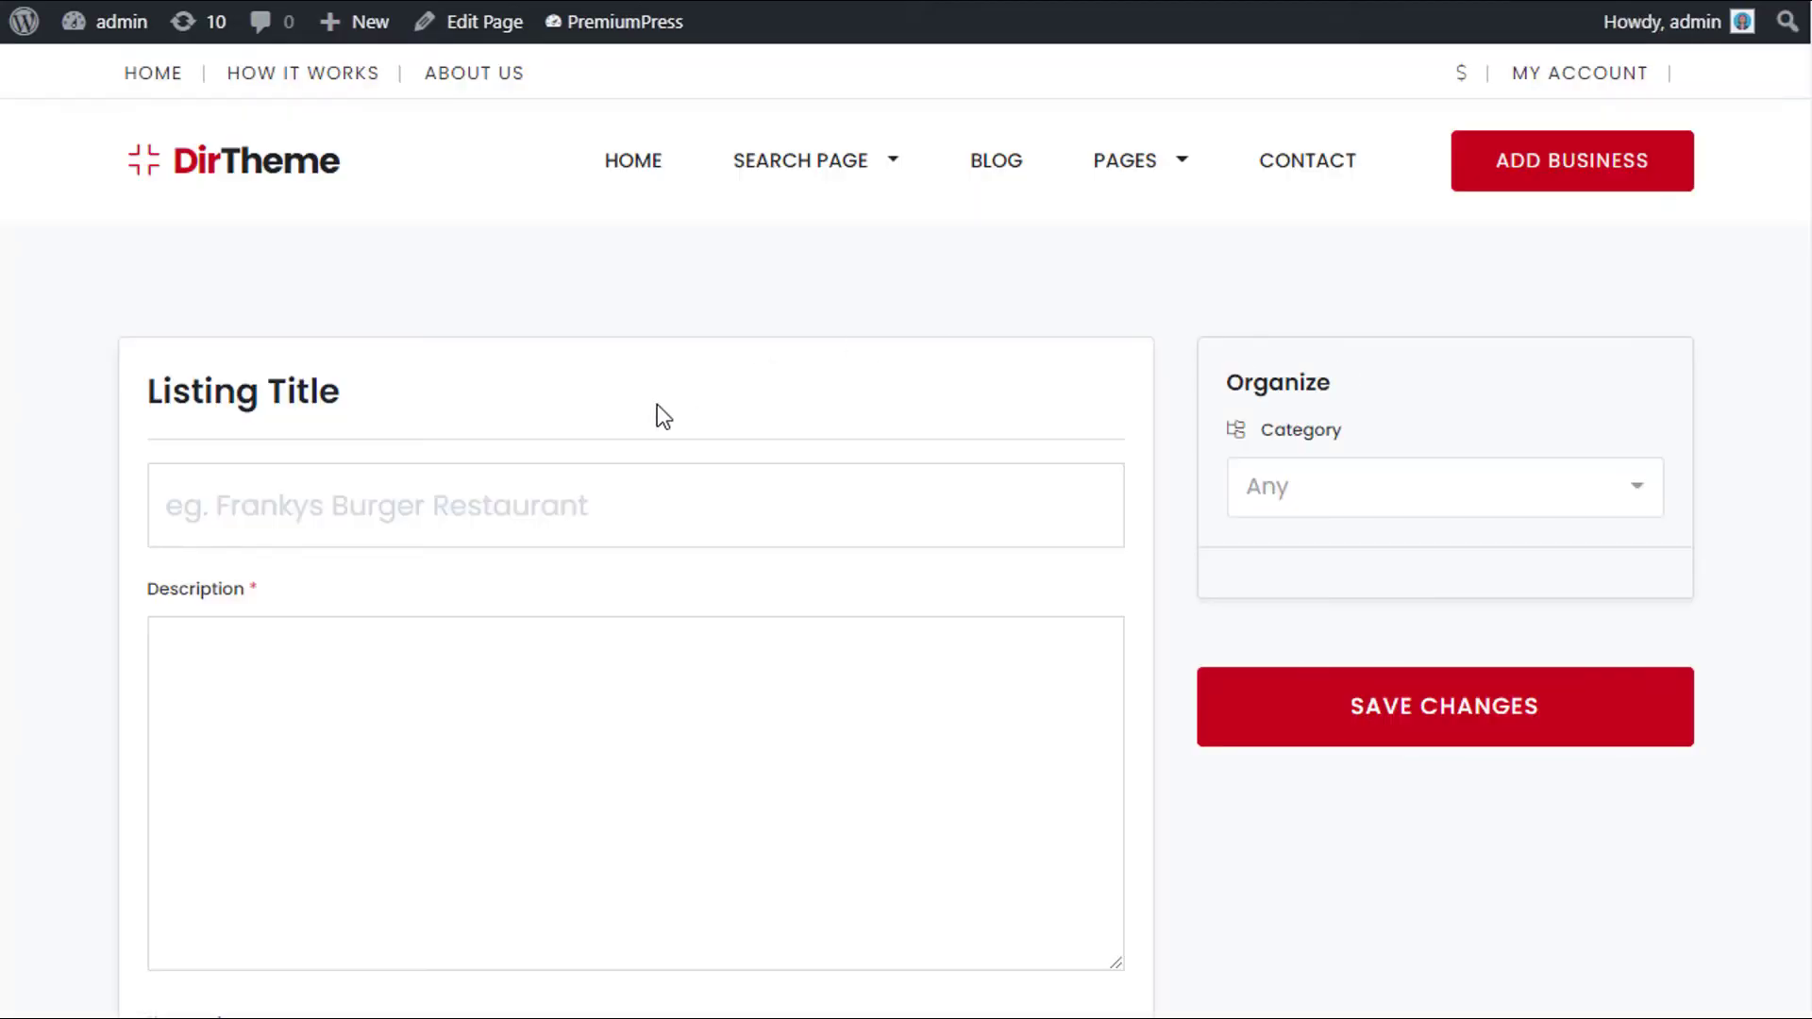
- Turn on the Featured, Sponsored and Homepage listing promotions and save
scroll(502, 753, down, 5)
scroll(478, 858, up, 5)
scroll(897, 755, down, 10)
scroll(675, 732, up, 10)
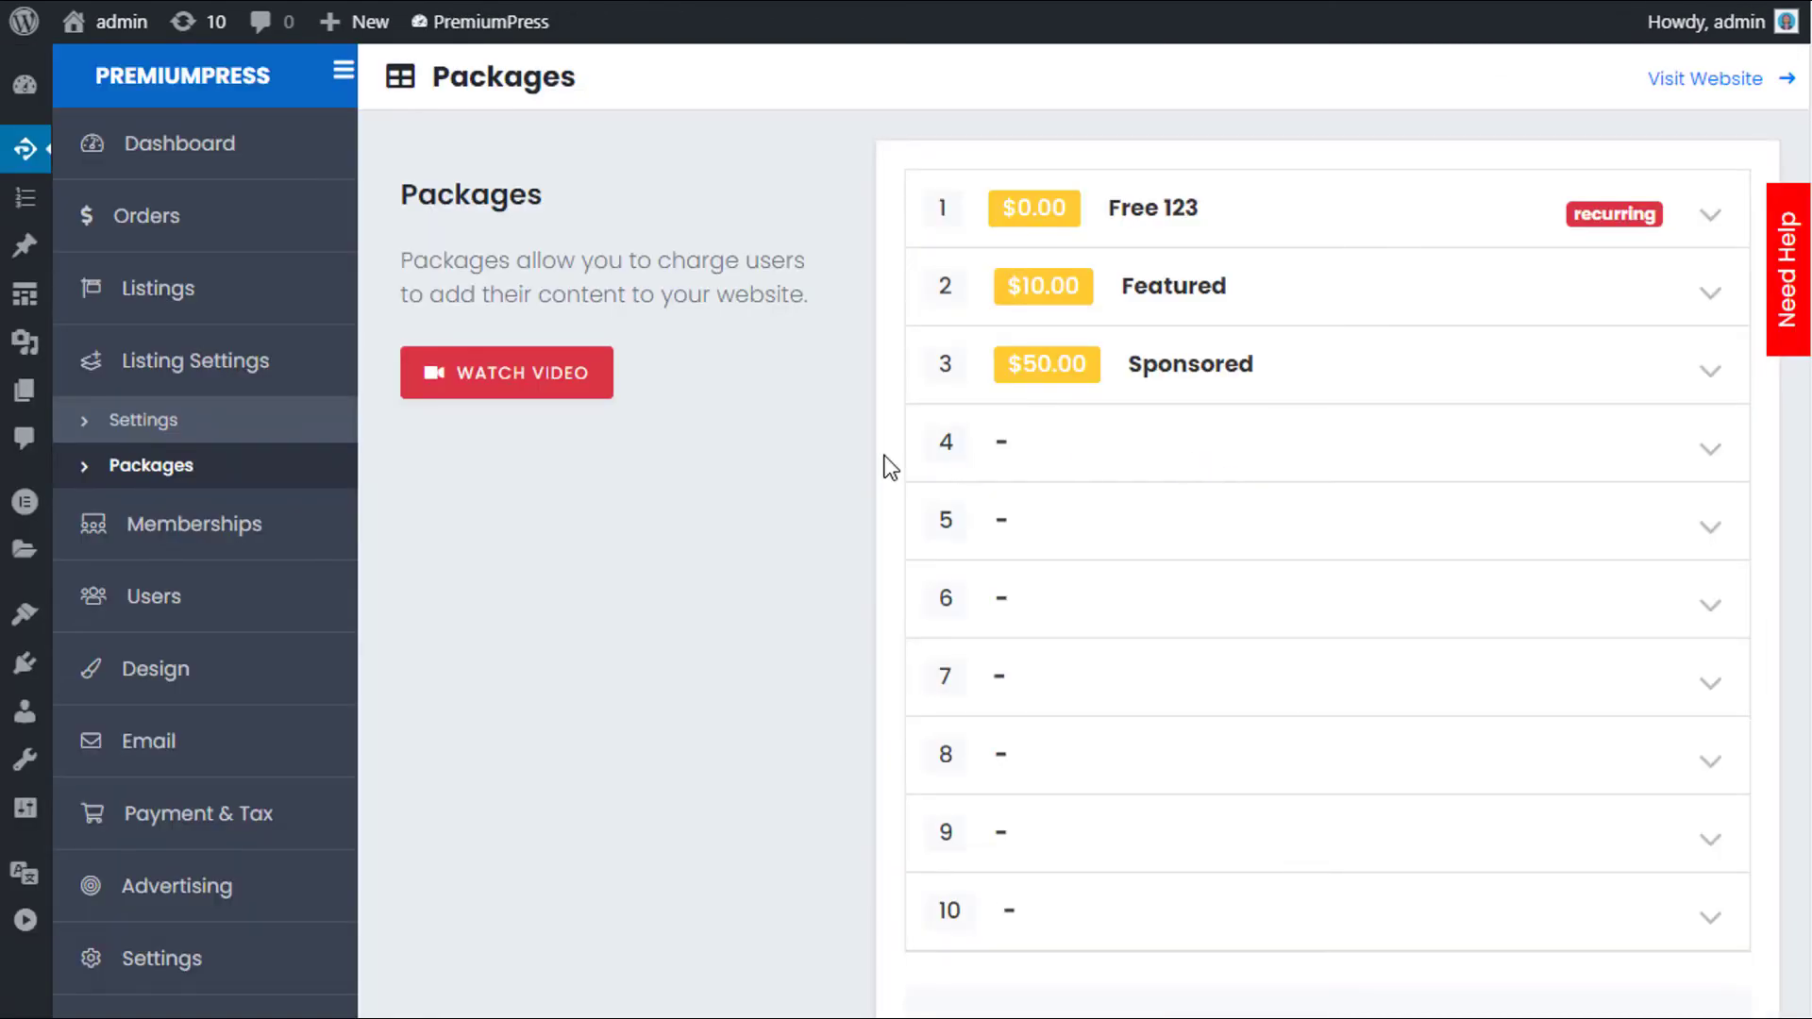
scroll(887, 461, down, 4)
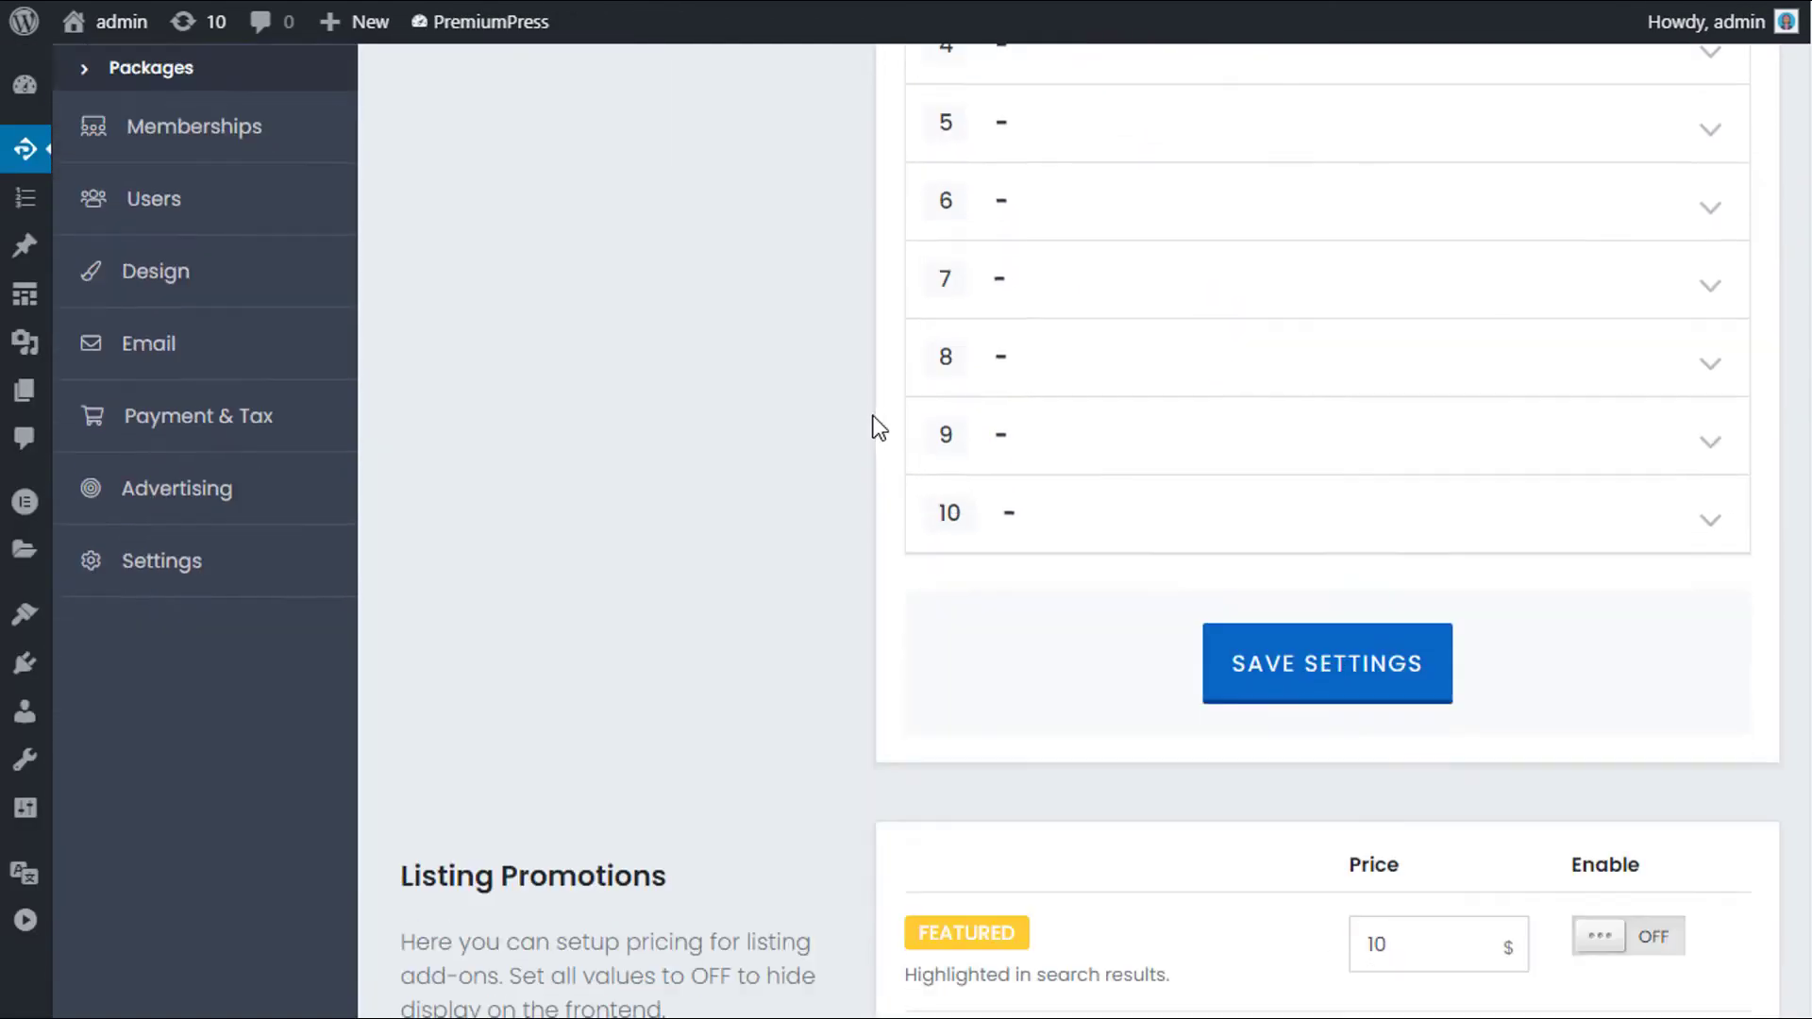
scroll(879, 428, down, 5)
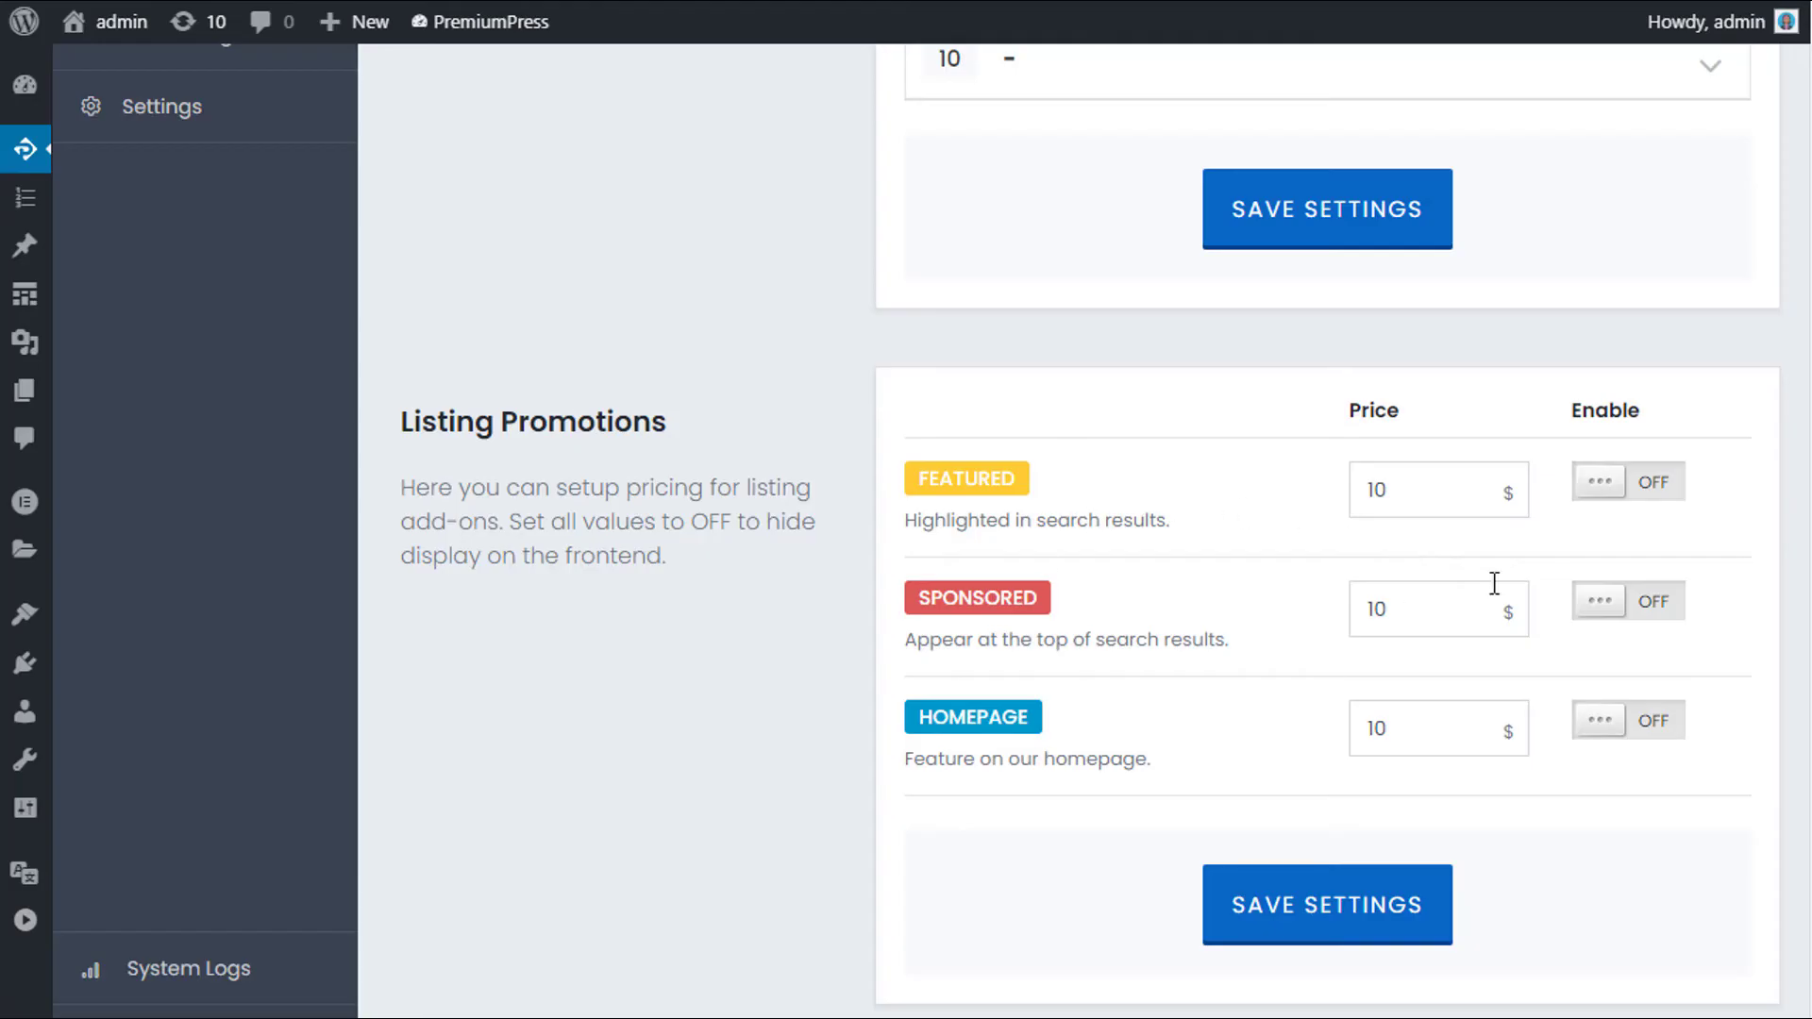
click(1670, 507)
click(1651, 604)
click(1651, 722)
click(1365, 939)
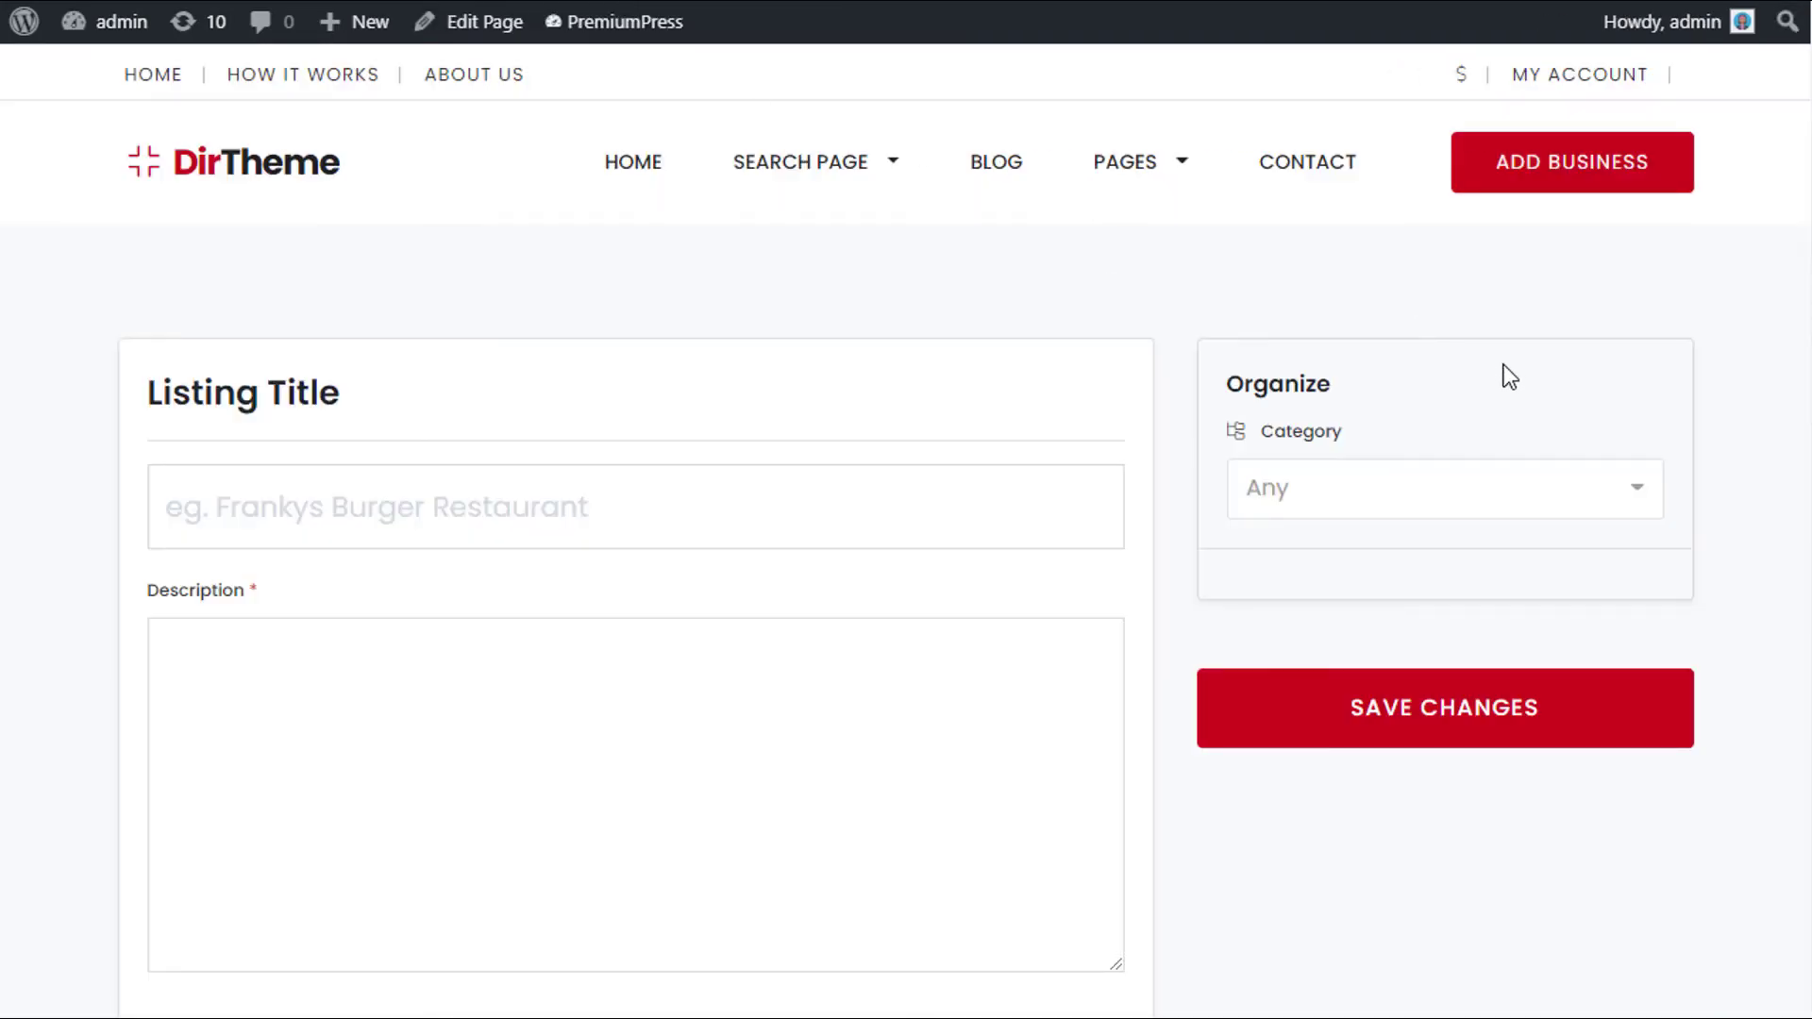
- Reload the Add Listing form to see the three $10 promotion options
key(F5)
scroll(1566, 599, down, 3)
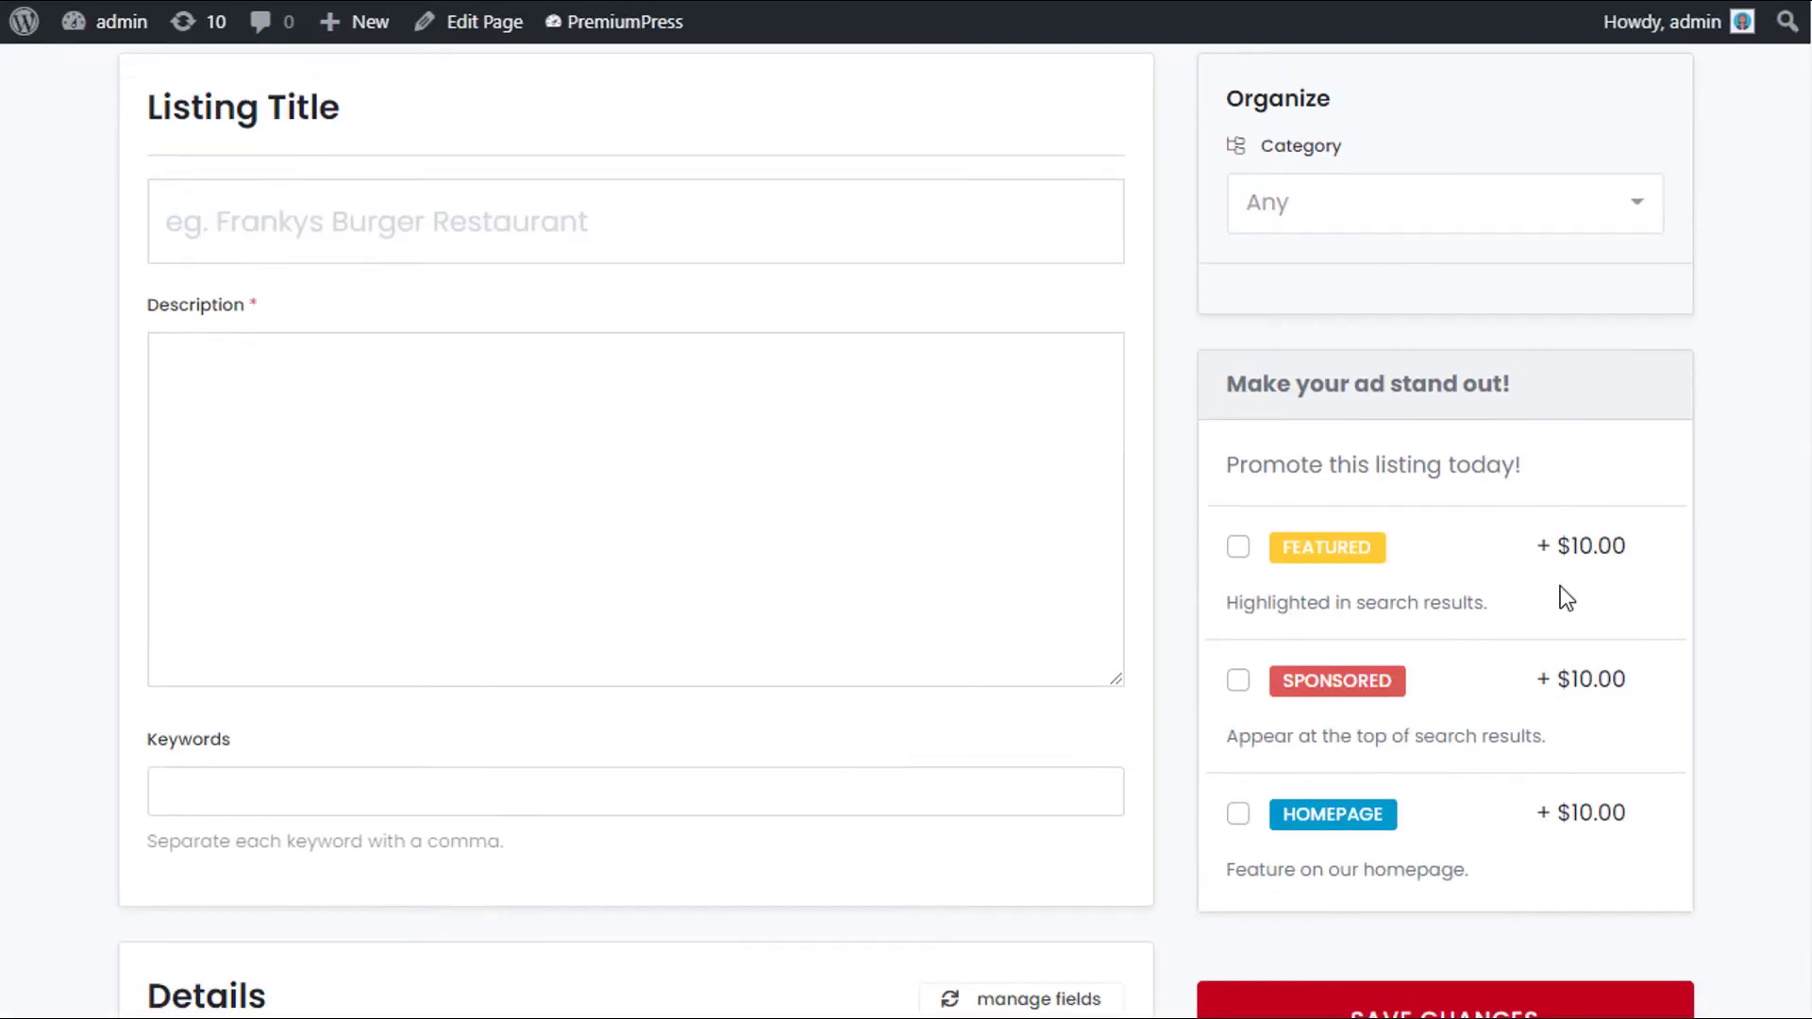
scroll(1444, 513, up, 1)
scroll(1239, 612, down, 1)
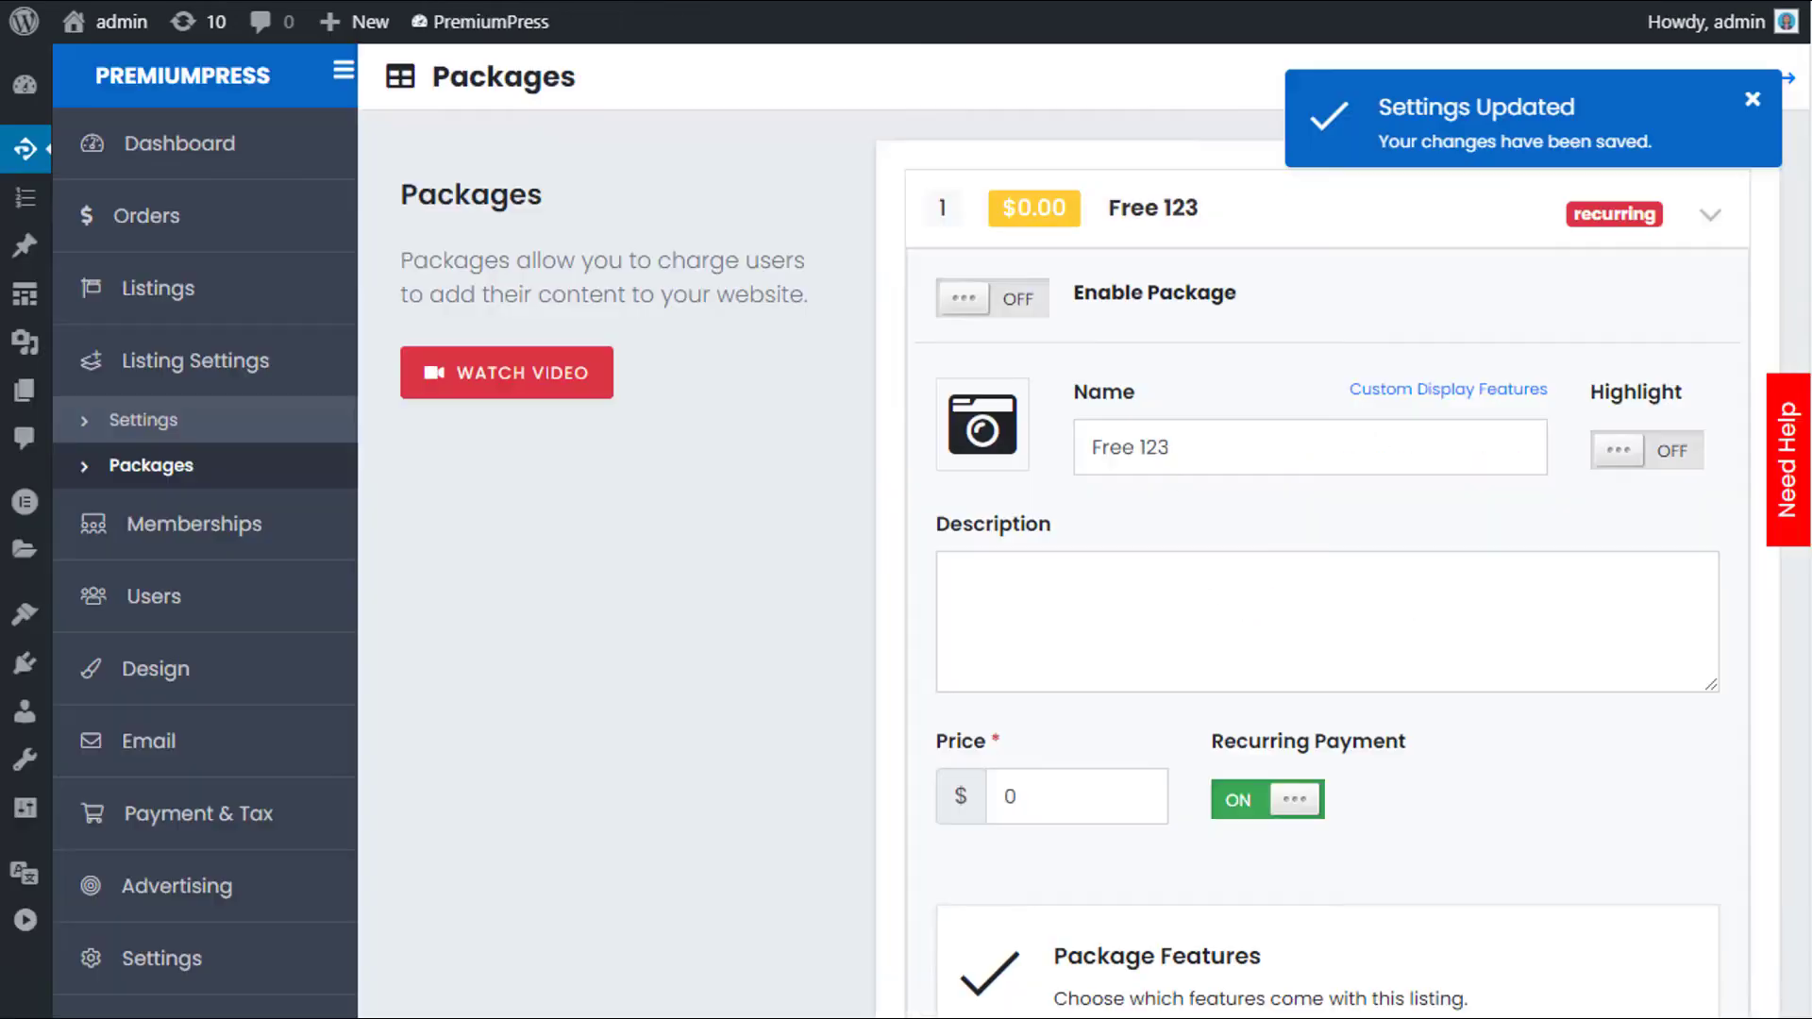
- Collapse the Free 123 package and dismiss the Settings Updated notice
click(1185, 235)
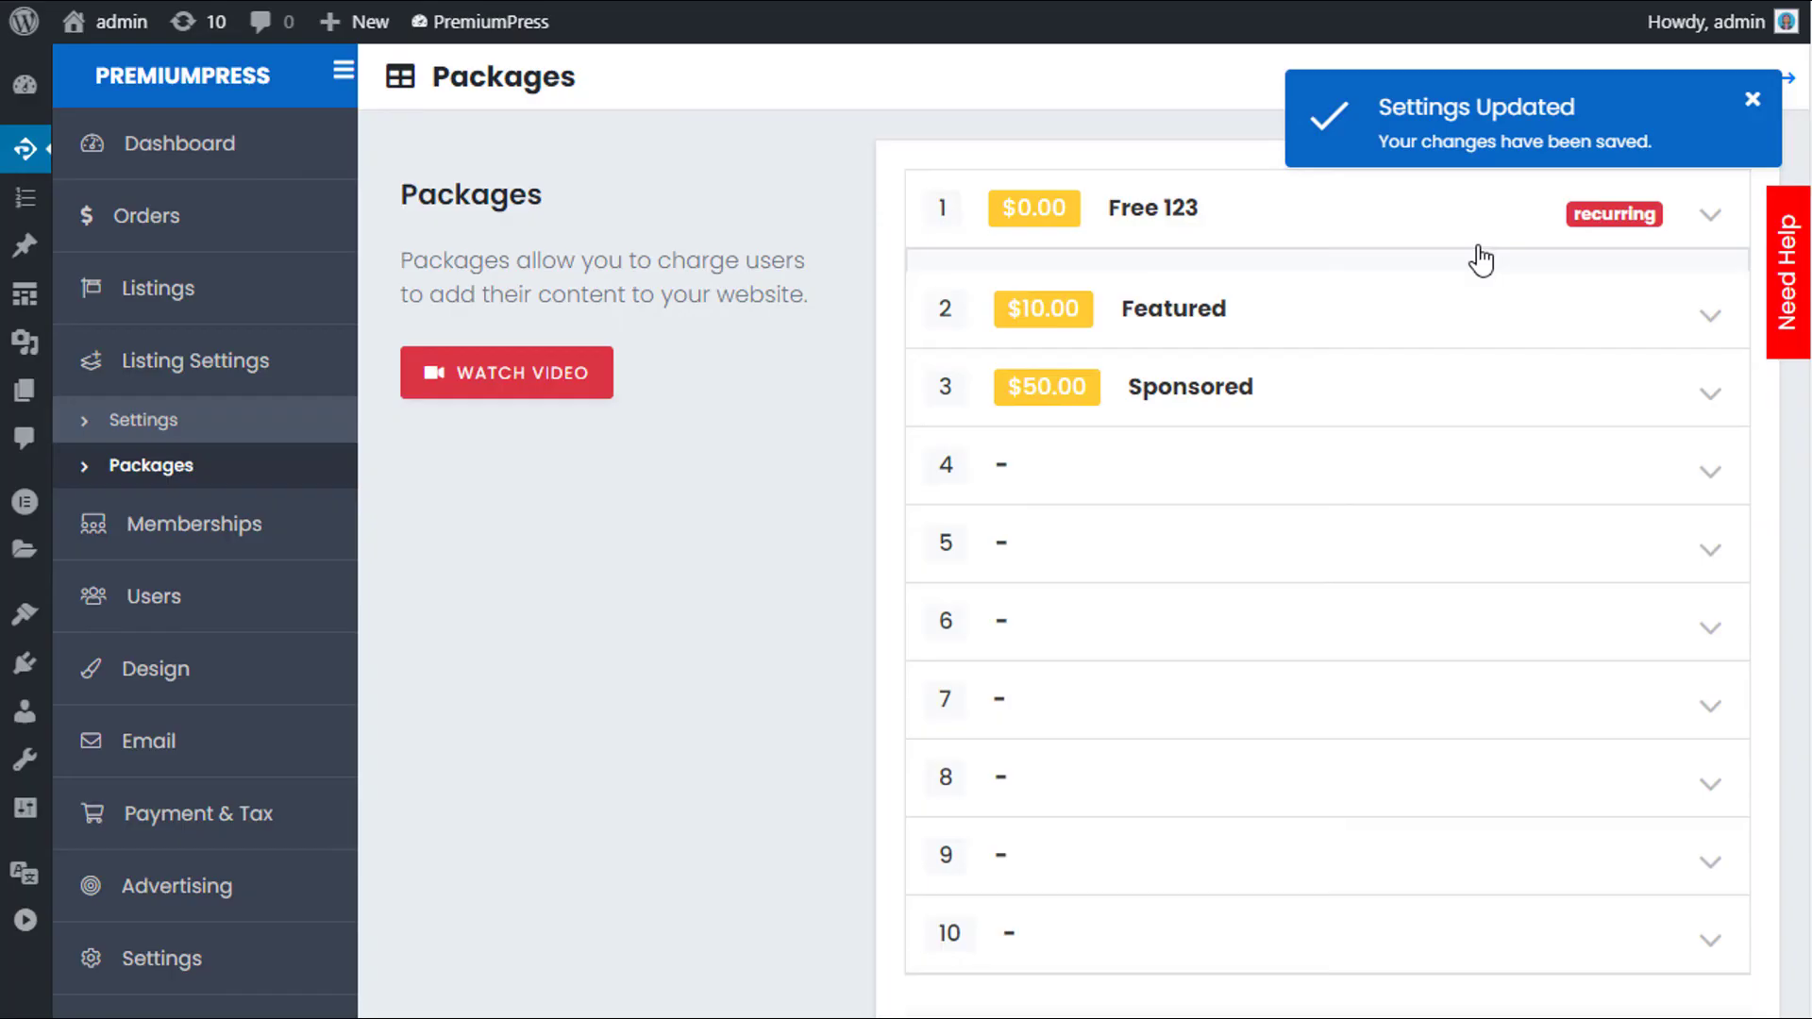
click(1751, 99)
scroll(1104, 424, down, 10)
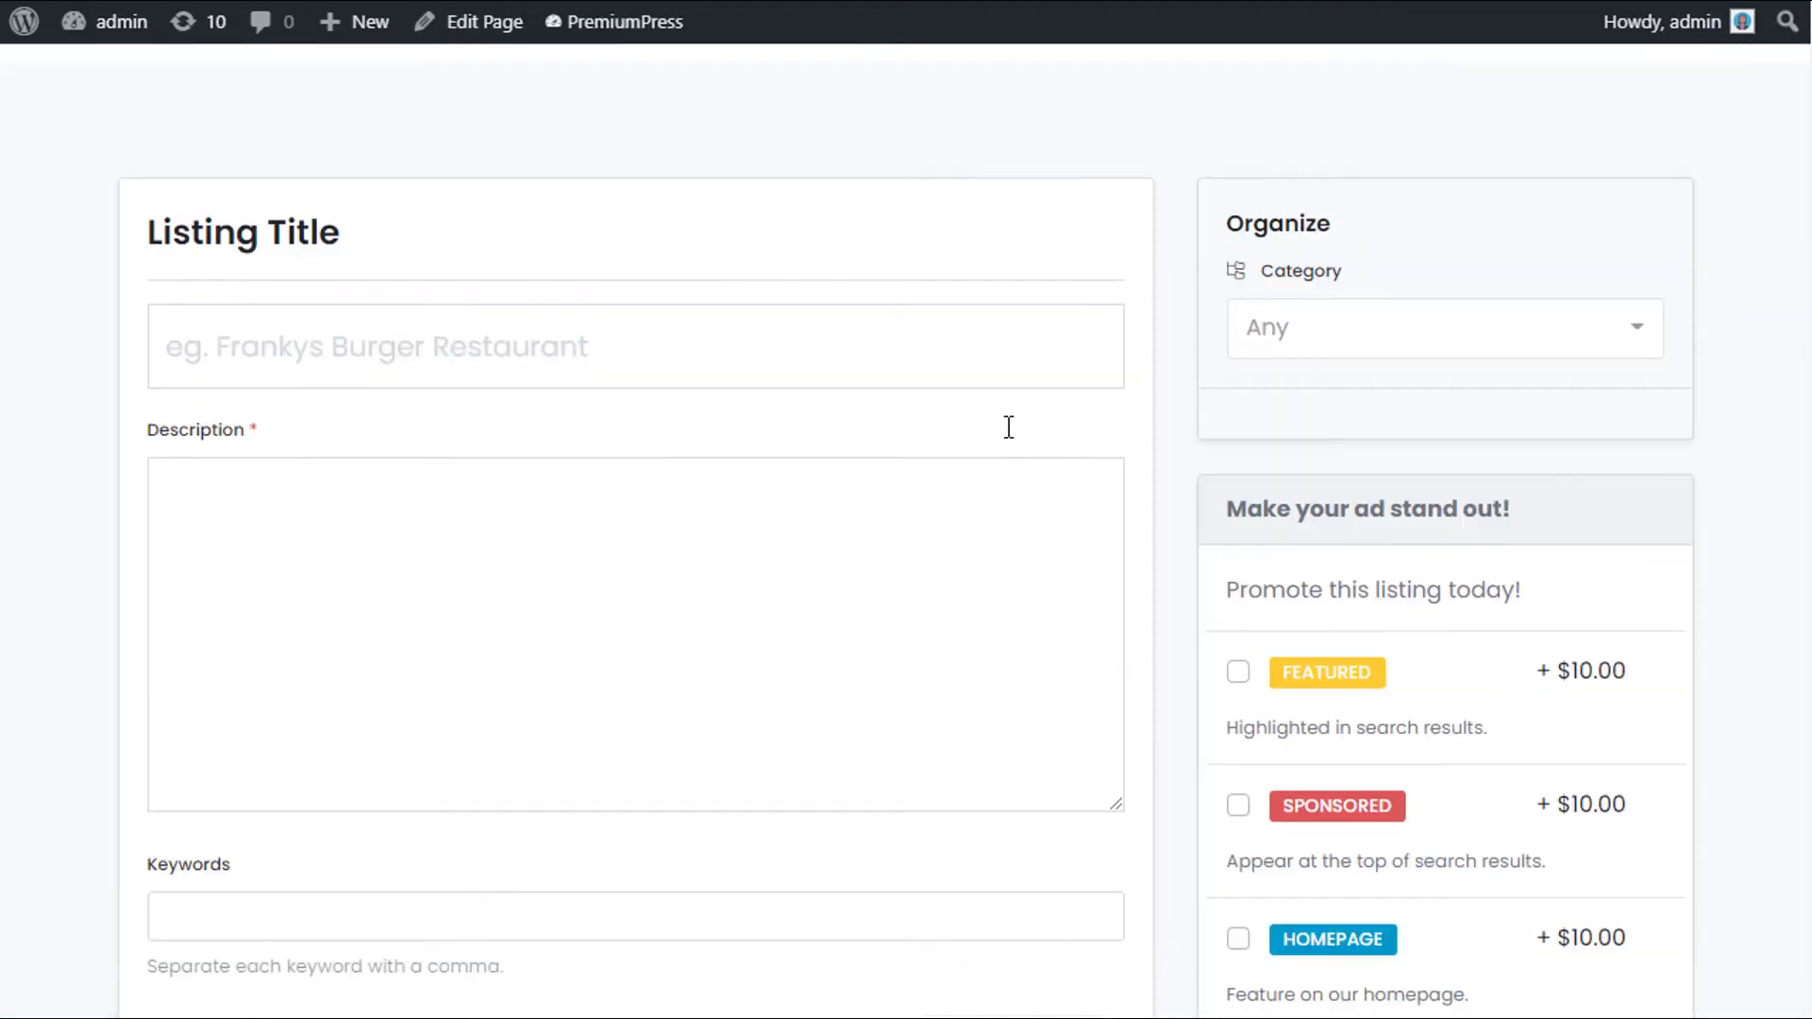
scroll(983, 444, down, 3)
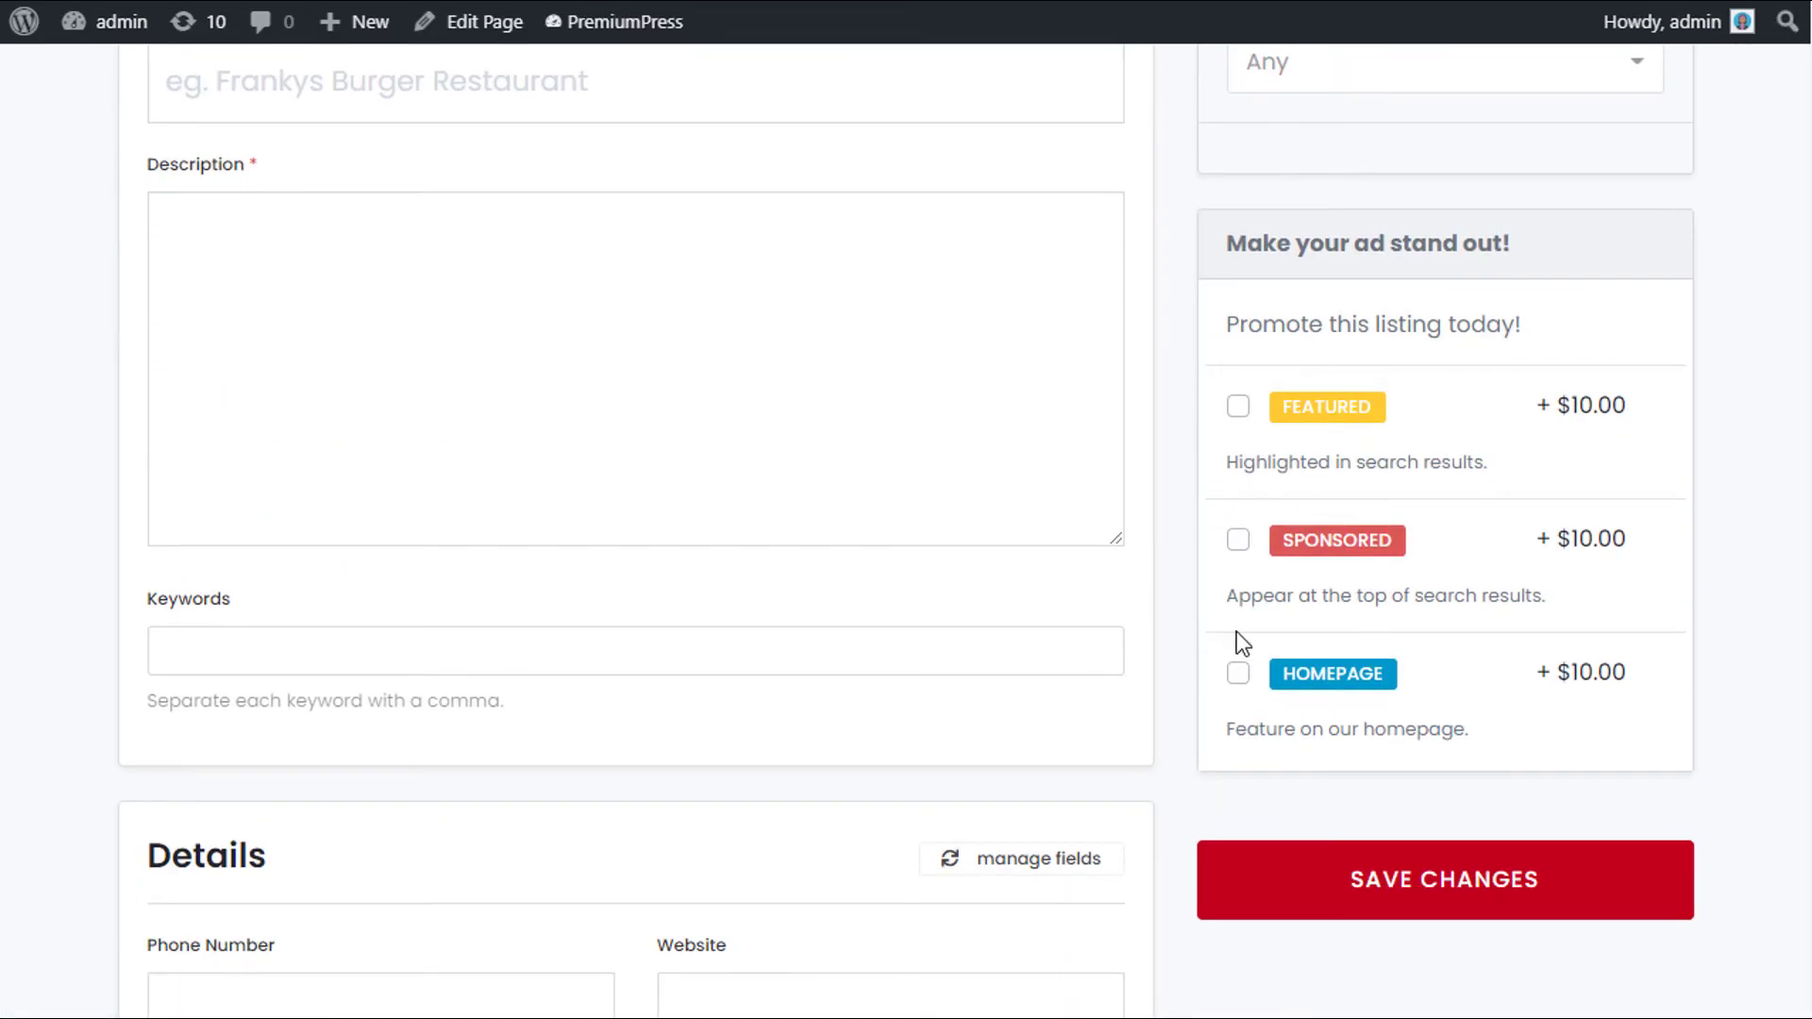
scroll(1173, 477, up, 1)
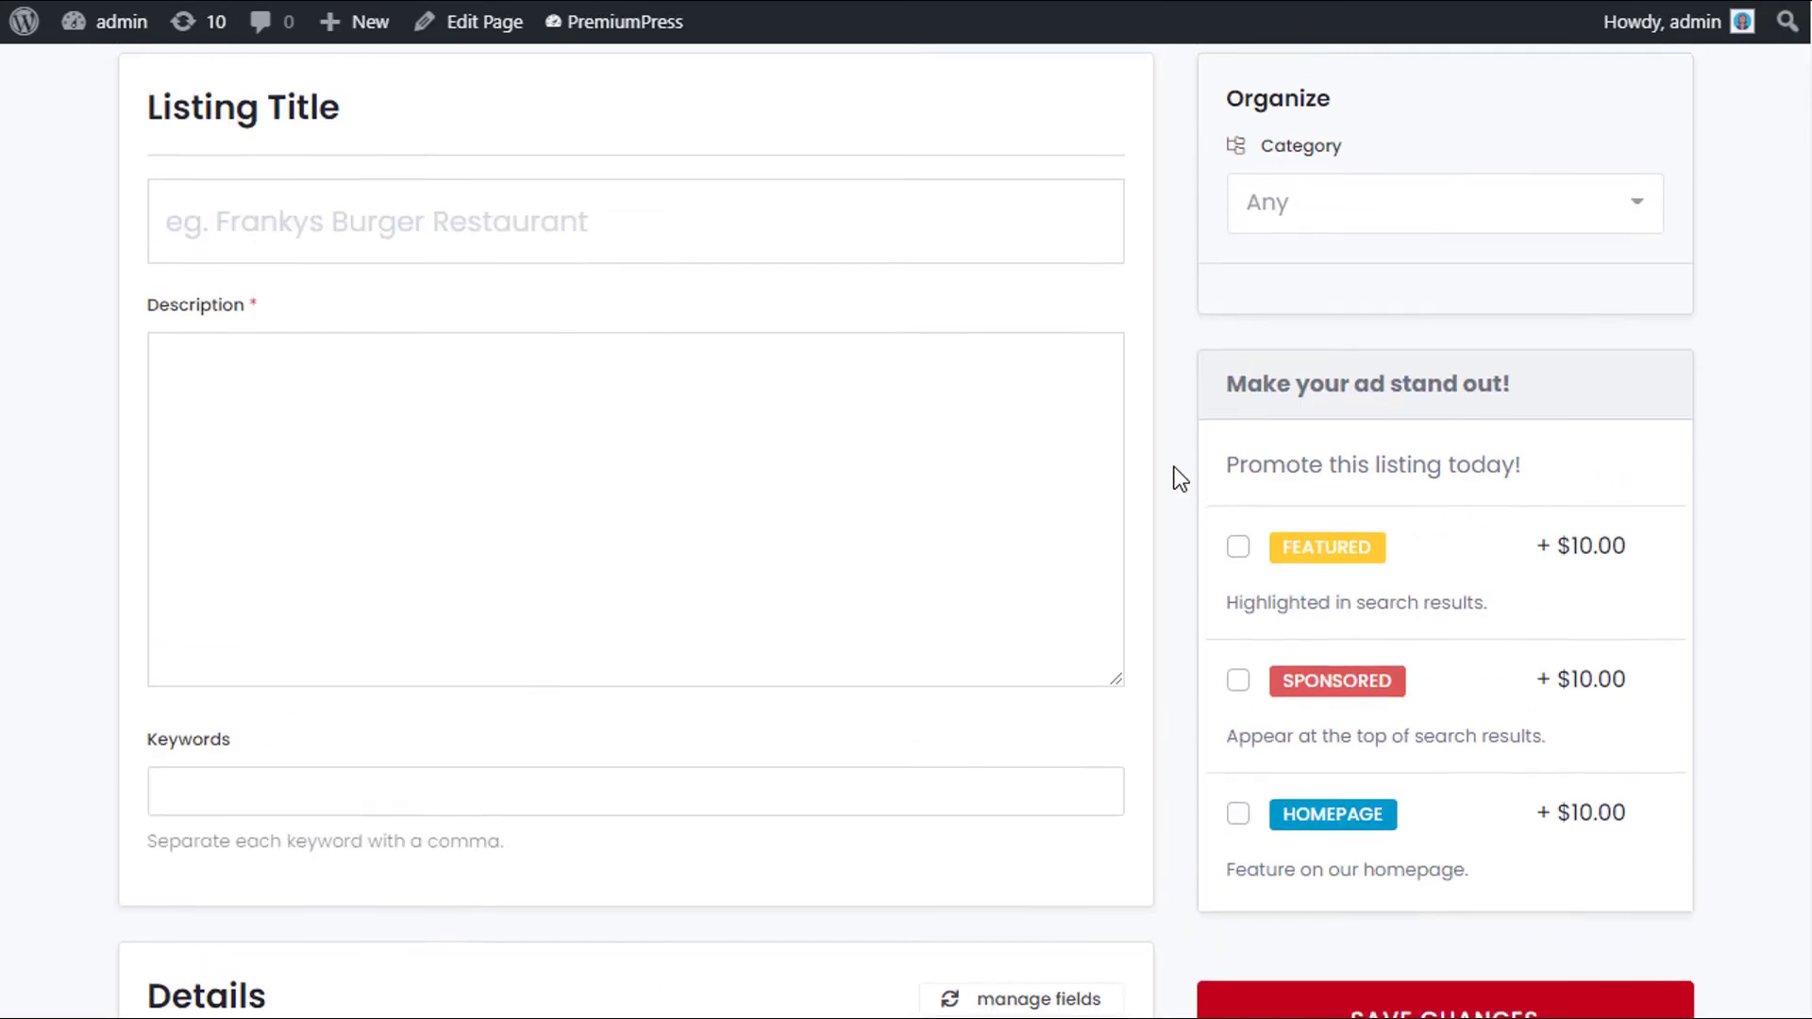
scroll(1173, 477, down, 3)
scroll(1301, 366, up, 1)
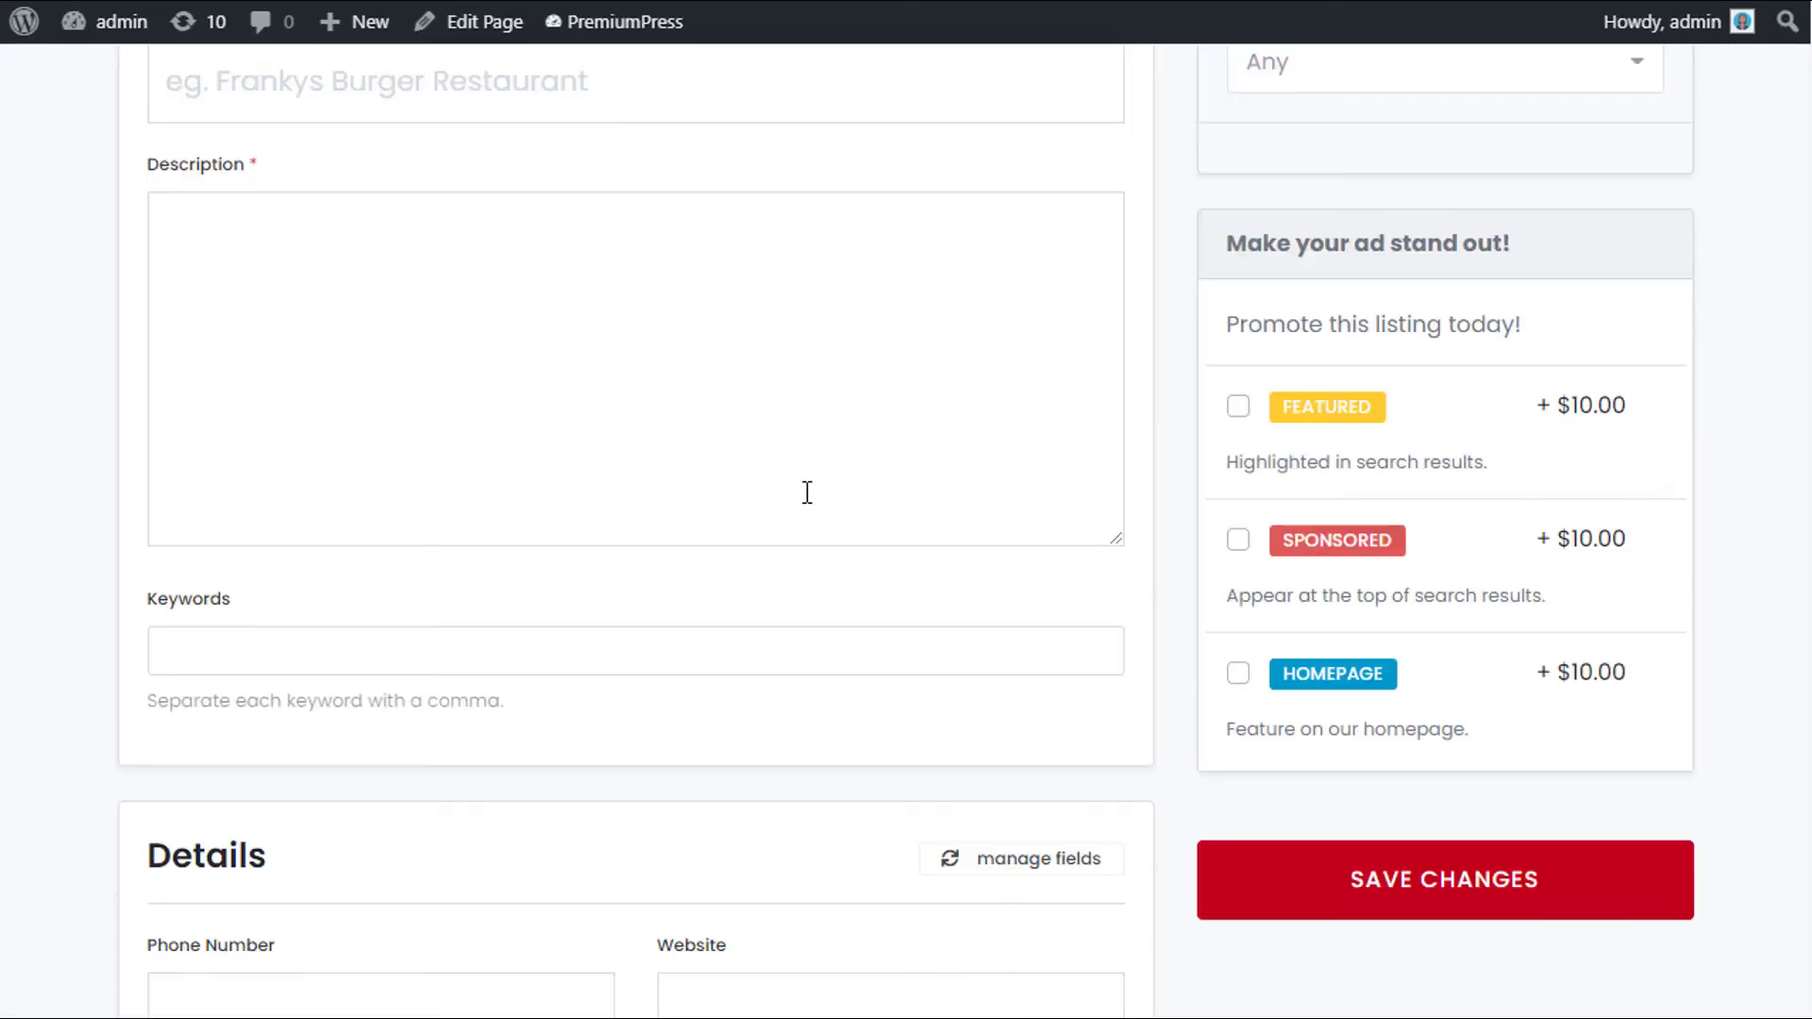
scroll(809, 494, up, 5)
- Open the Sidebar Grid search page listing Example Business 19, 18 and 17
mouse_move(813, 176)
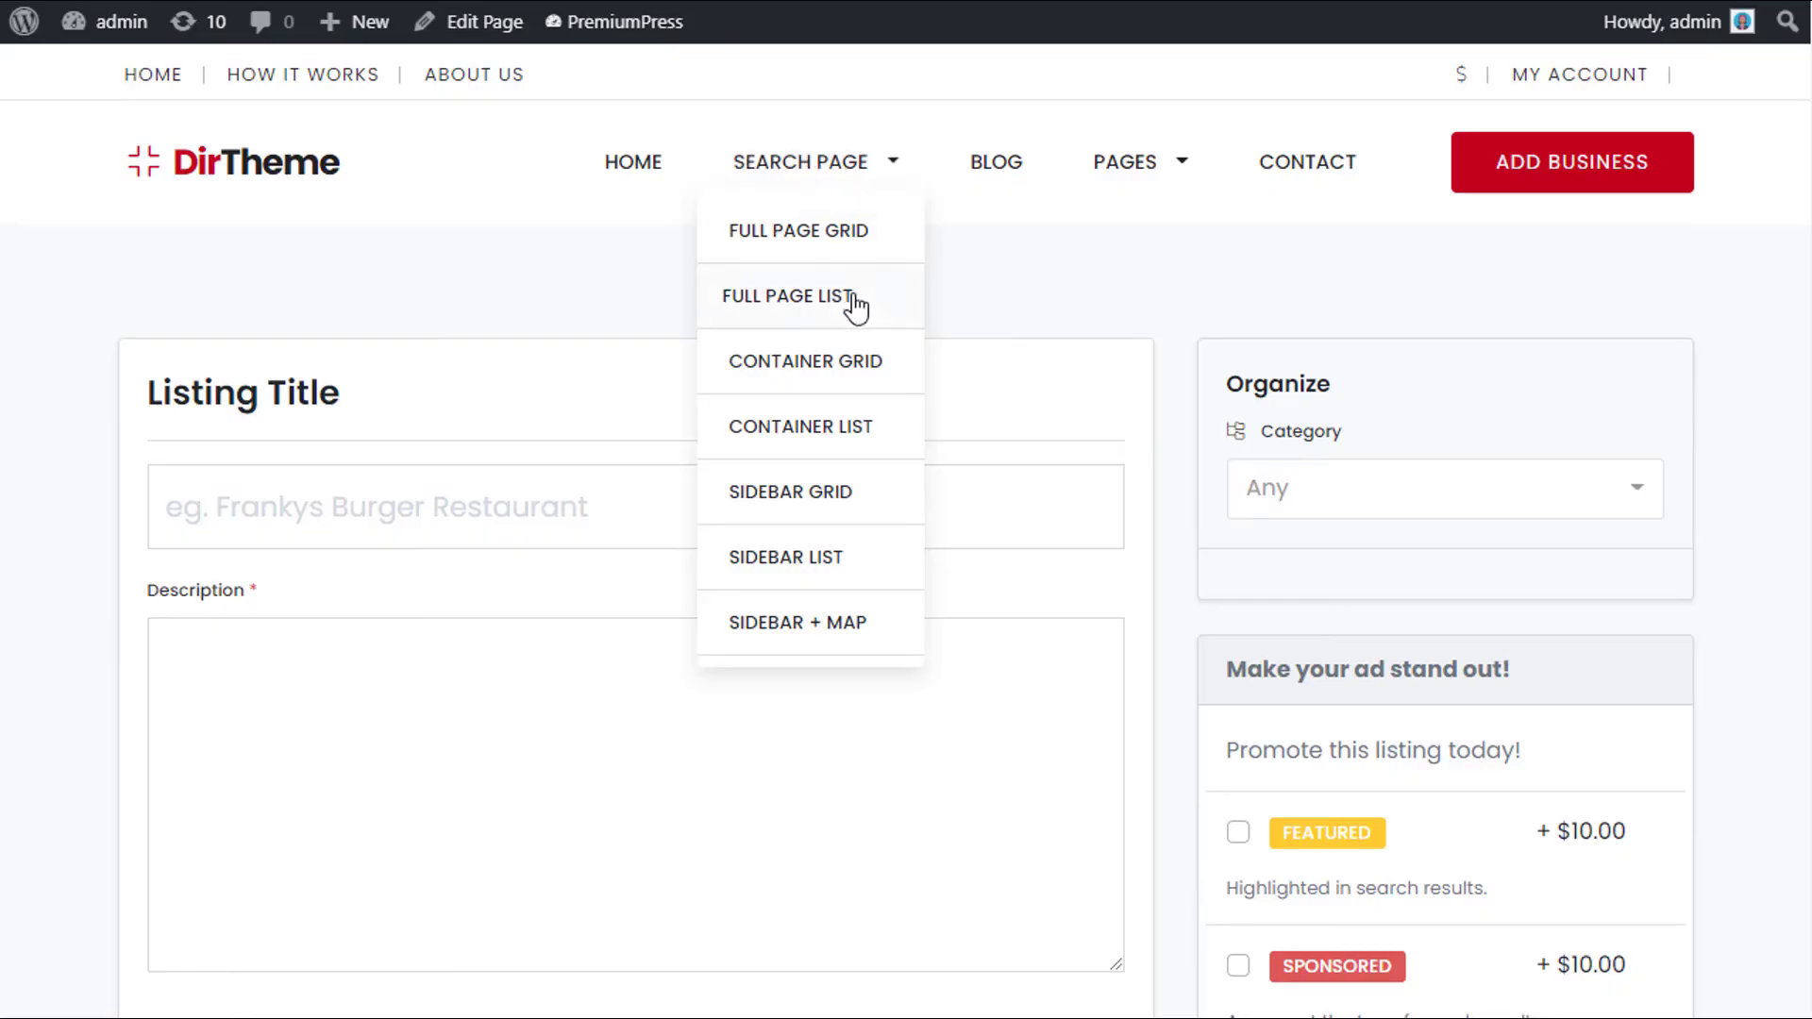
click(913, 510)
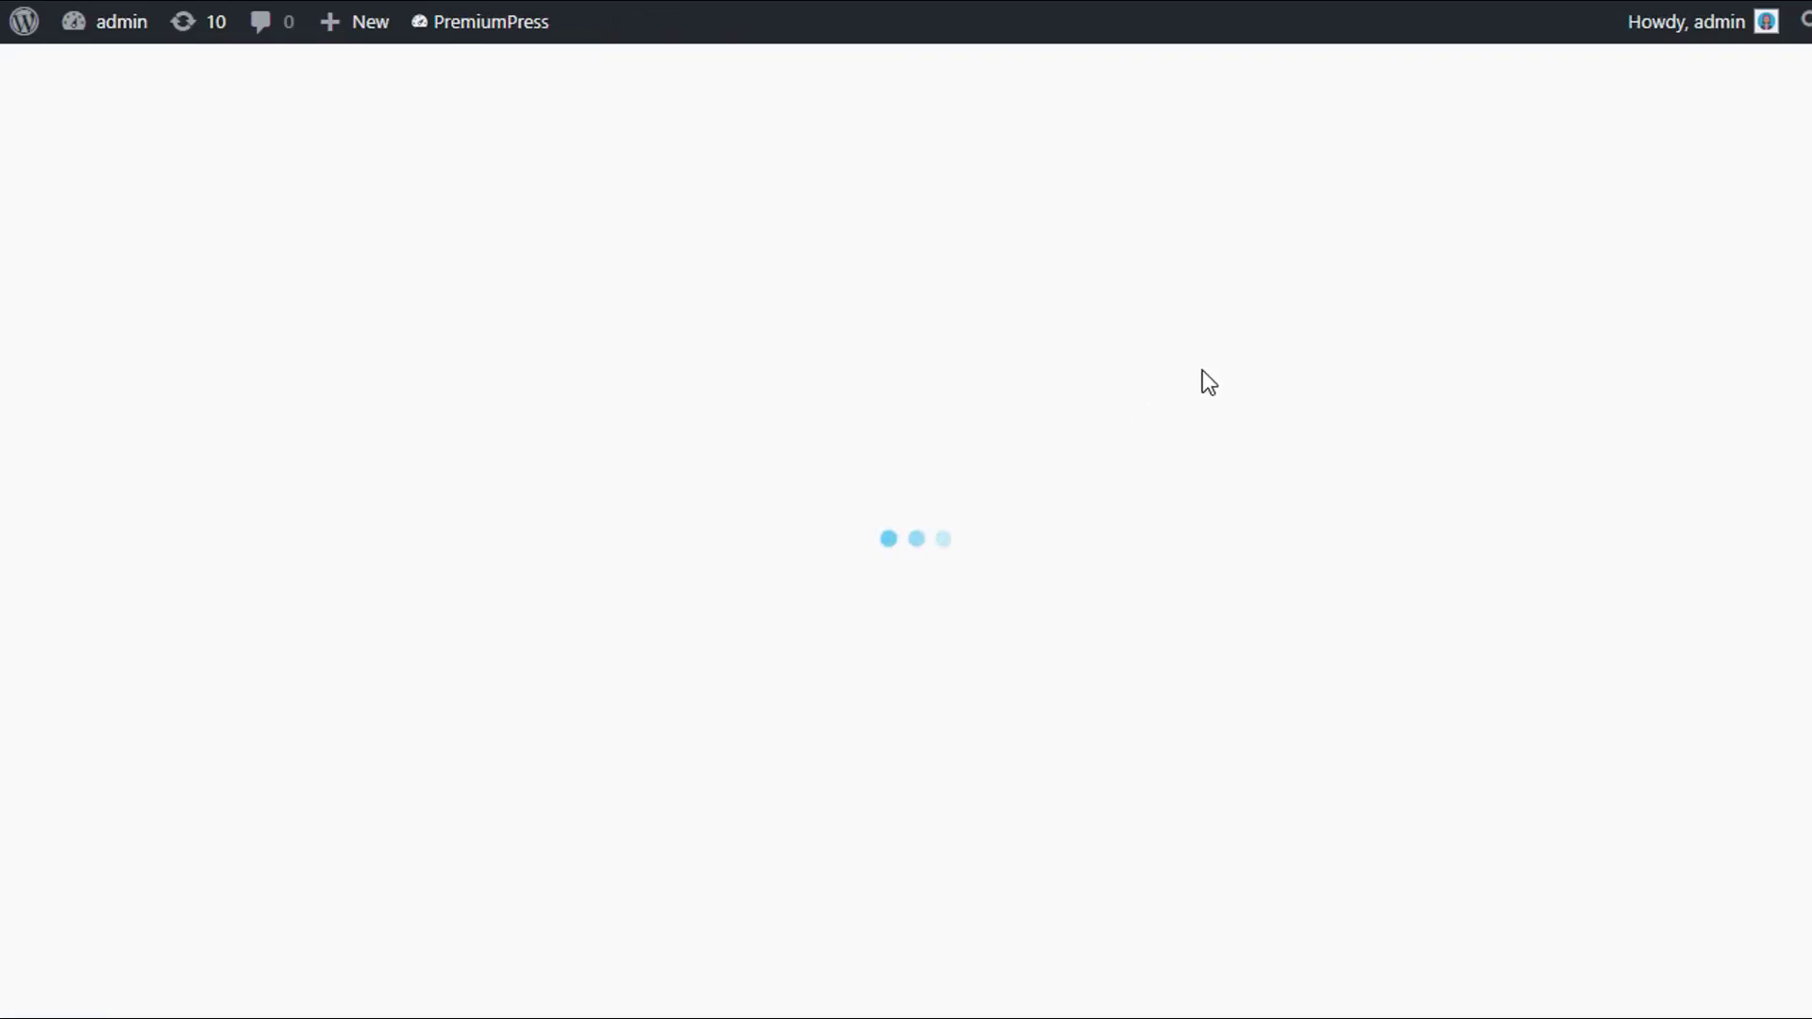
scroll(1276, 347, down, 2)
scroll(1261, 355, up, 2)
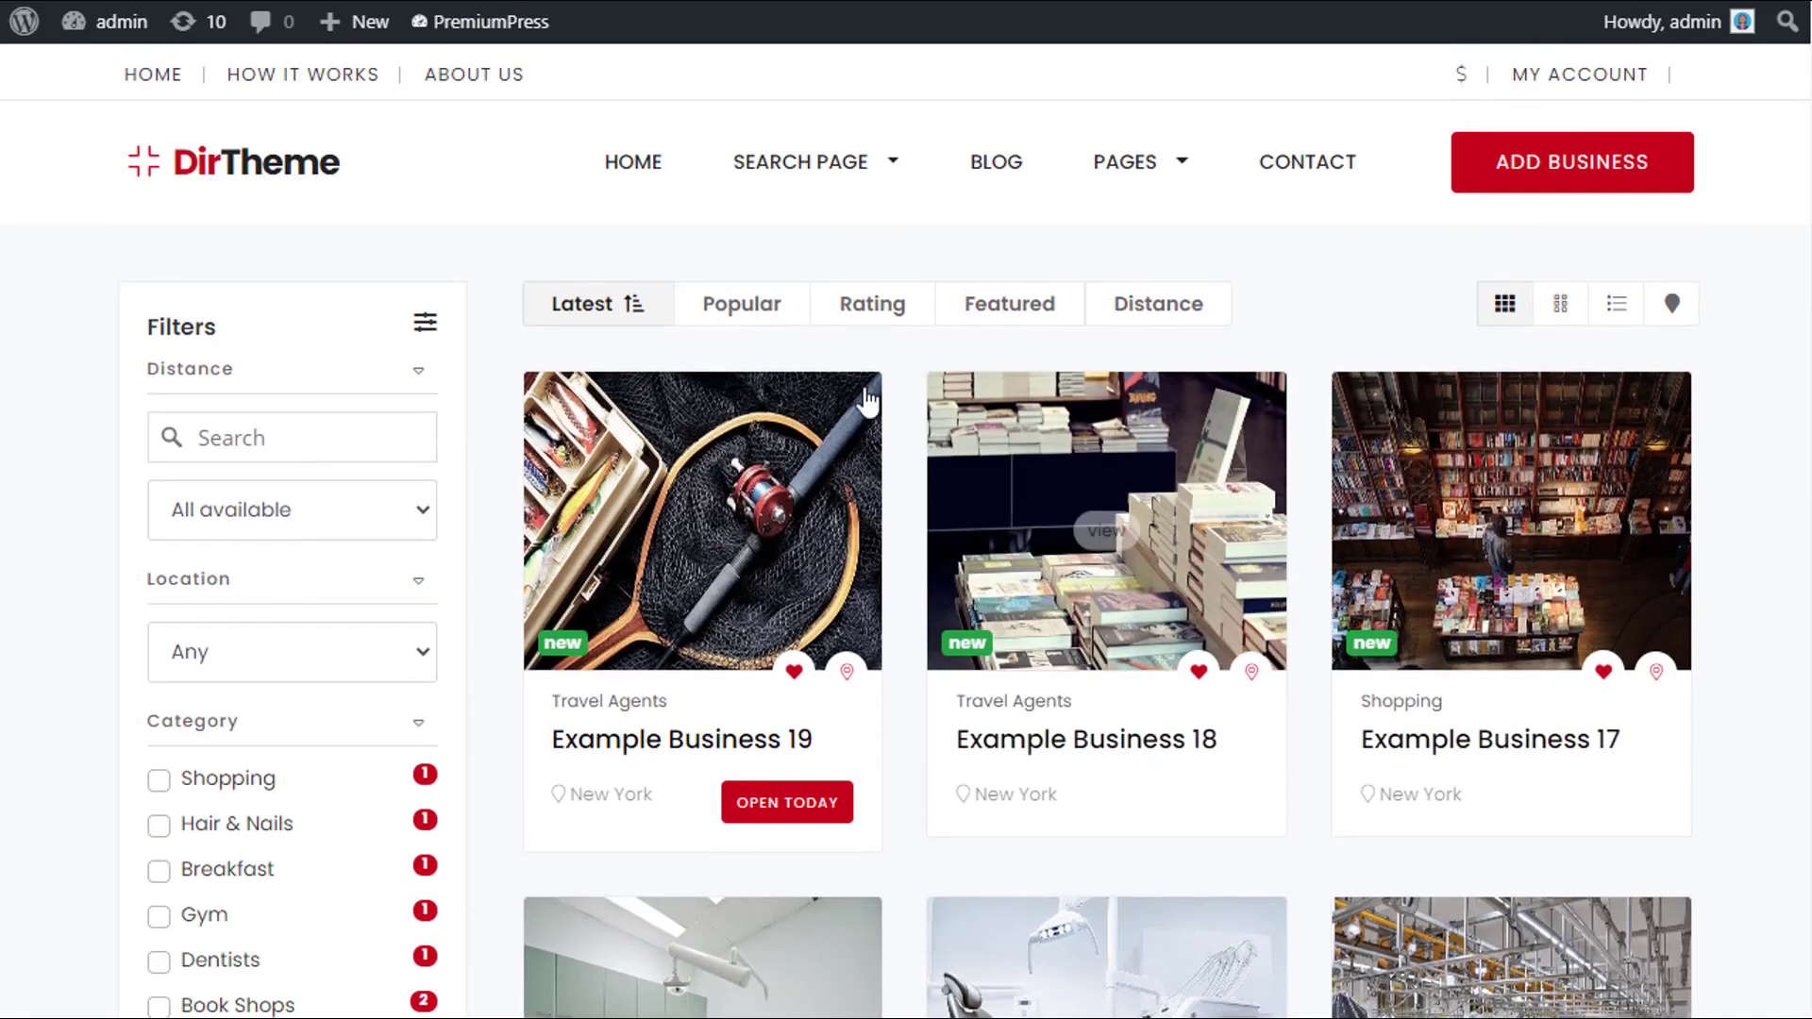
scroll(780, 656, down, 3)
scroll(780, 655, down, 10)
scroll(704, 639, up, 12)
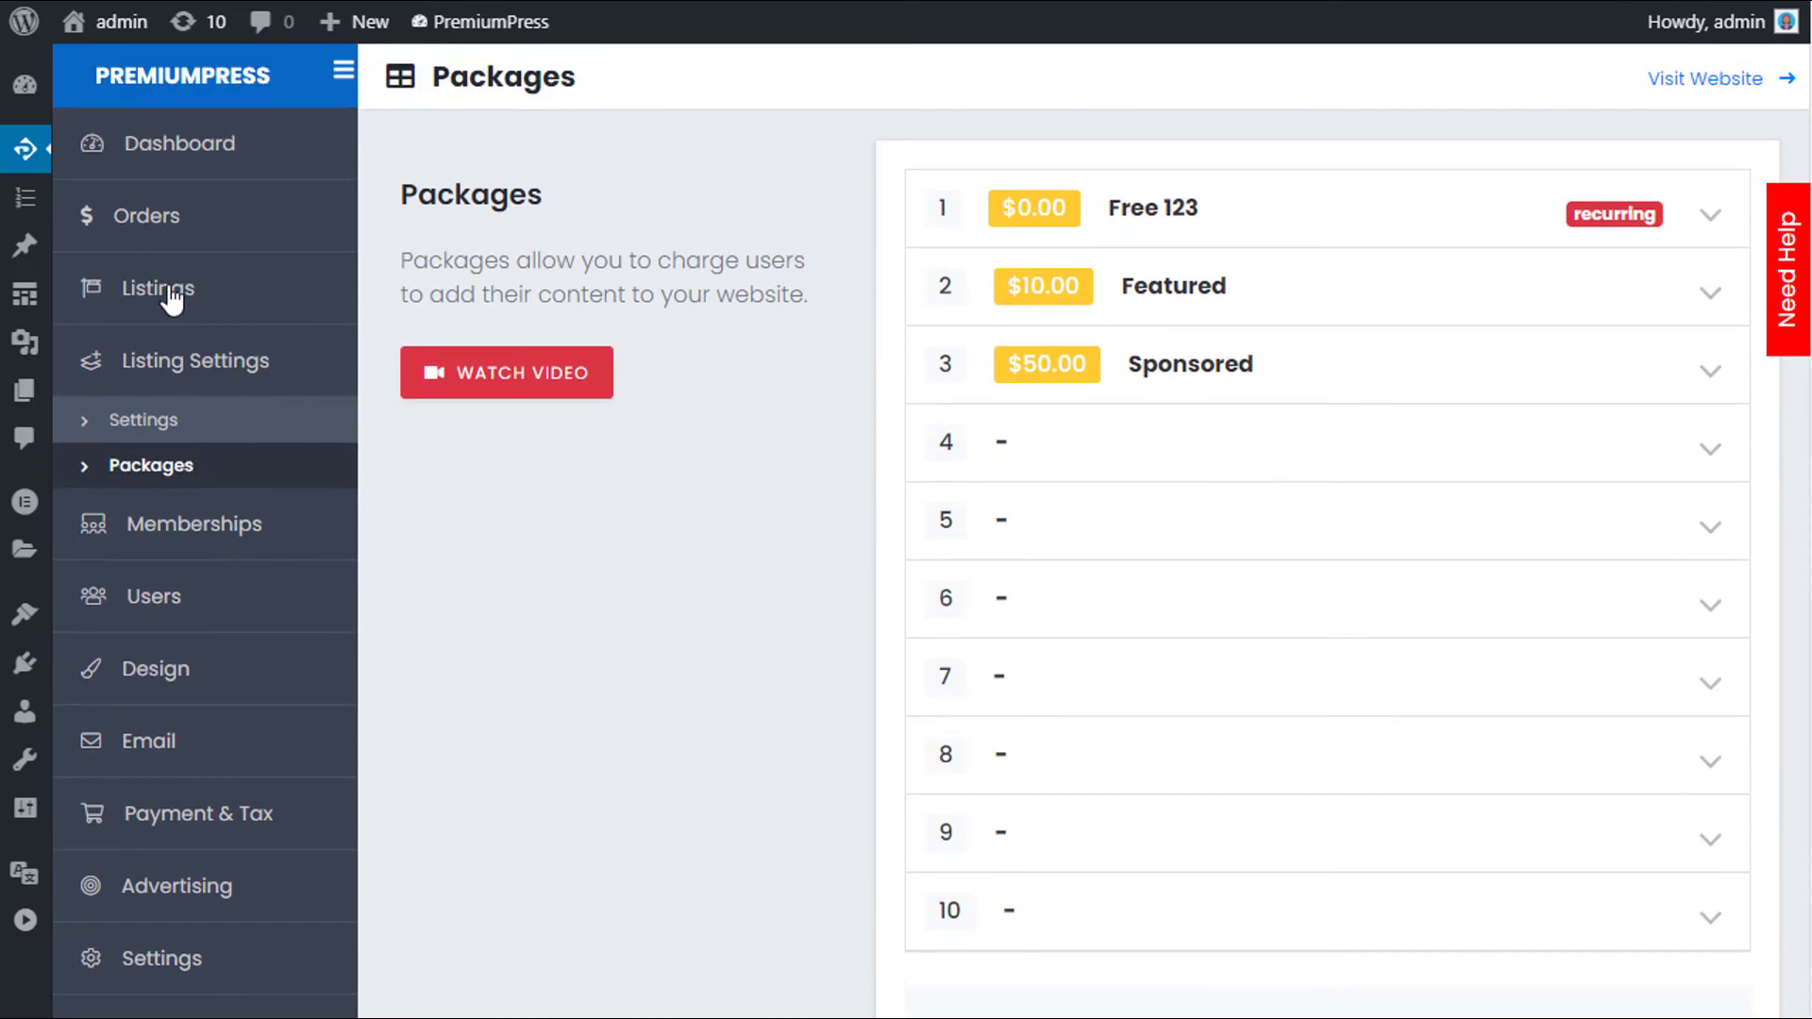
- Open the Listings admin page in a new tab
right_click(170, 291)
click(197, 308)
key(ctrl+Tab)
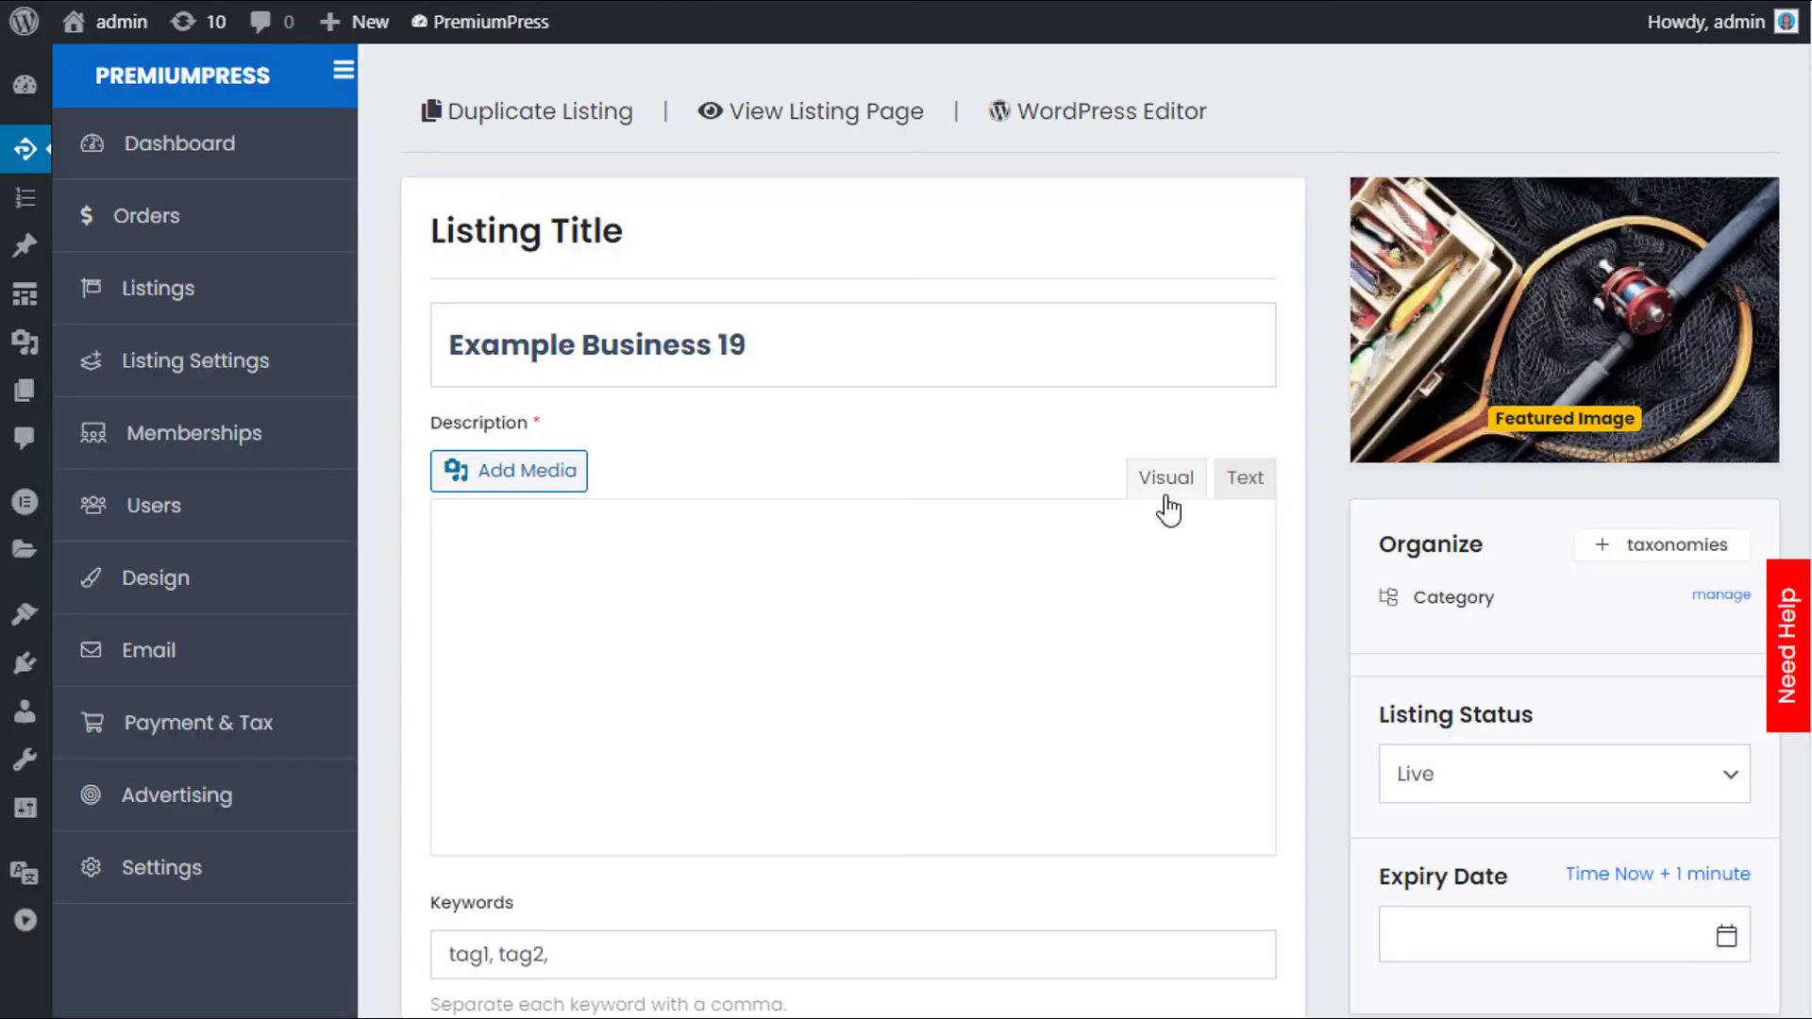
scroll(1227, 519, down, 10)
scroll(1416, 566, up, 4)
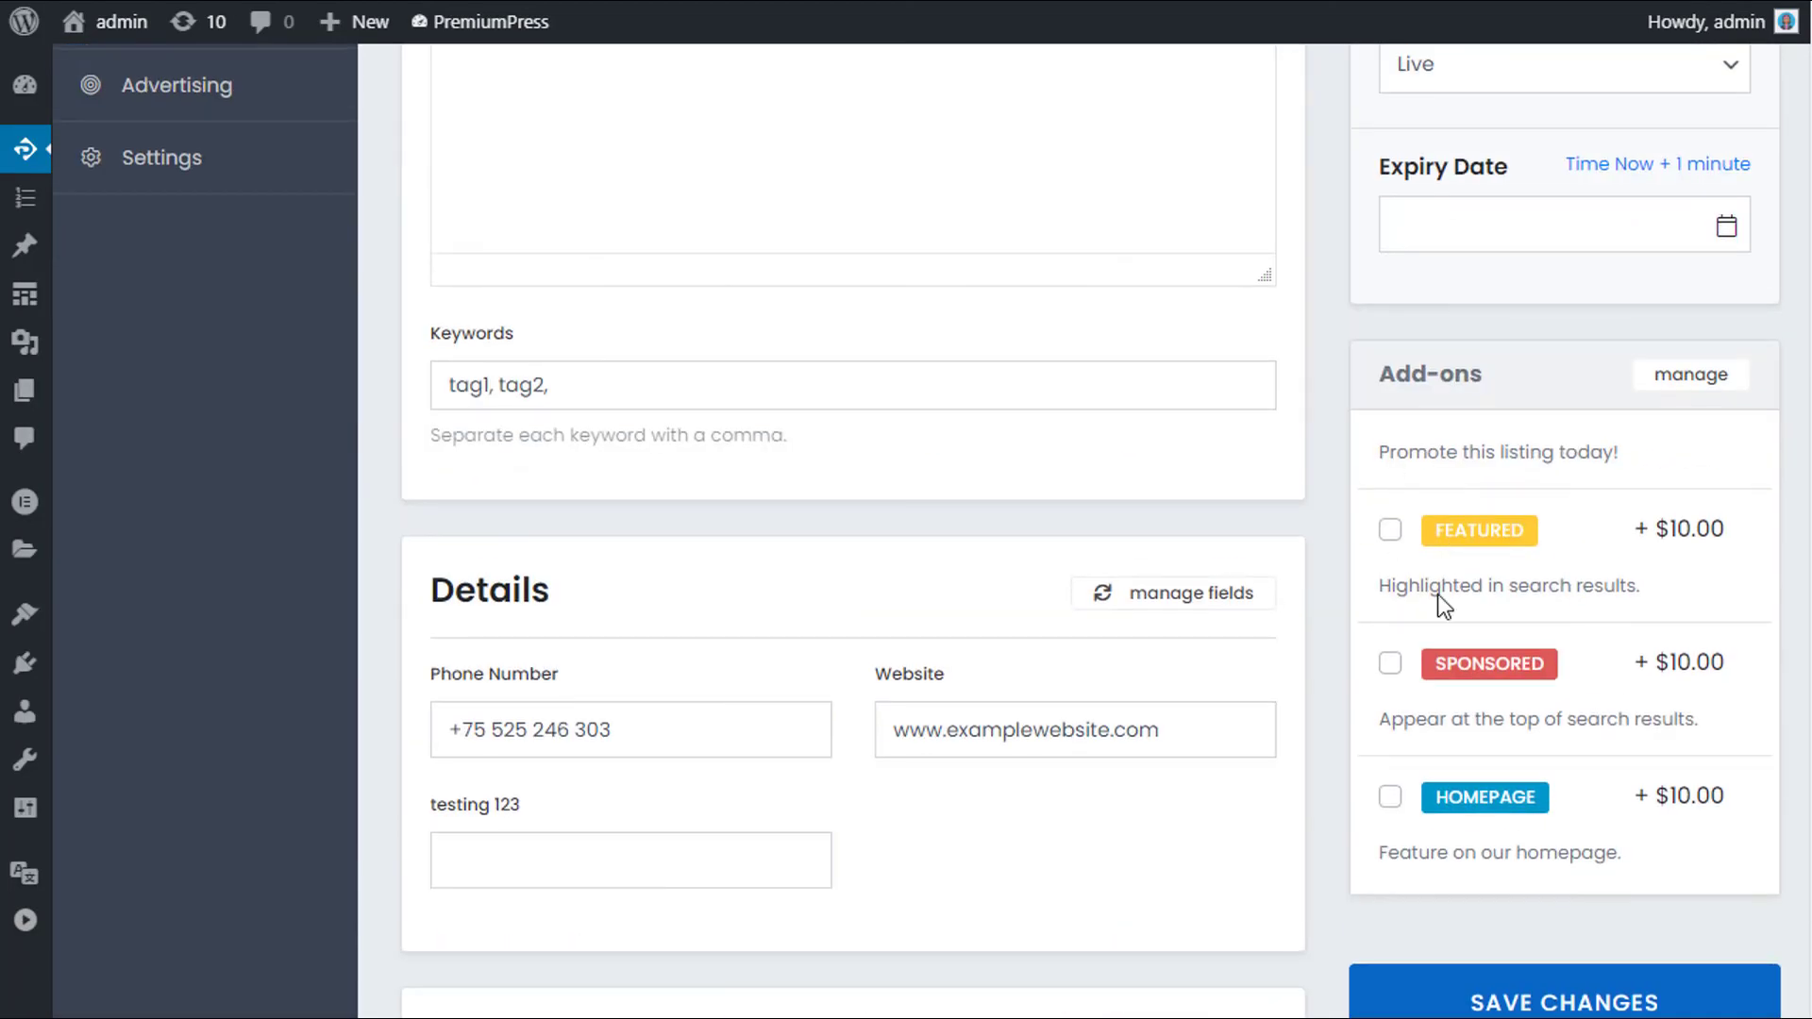
scroll(1415, 622, down, 3)
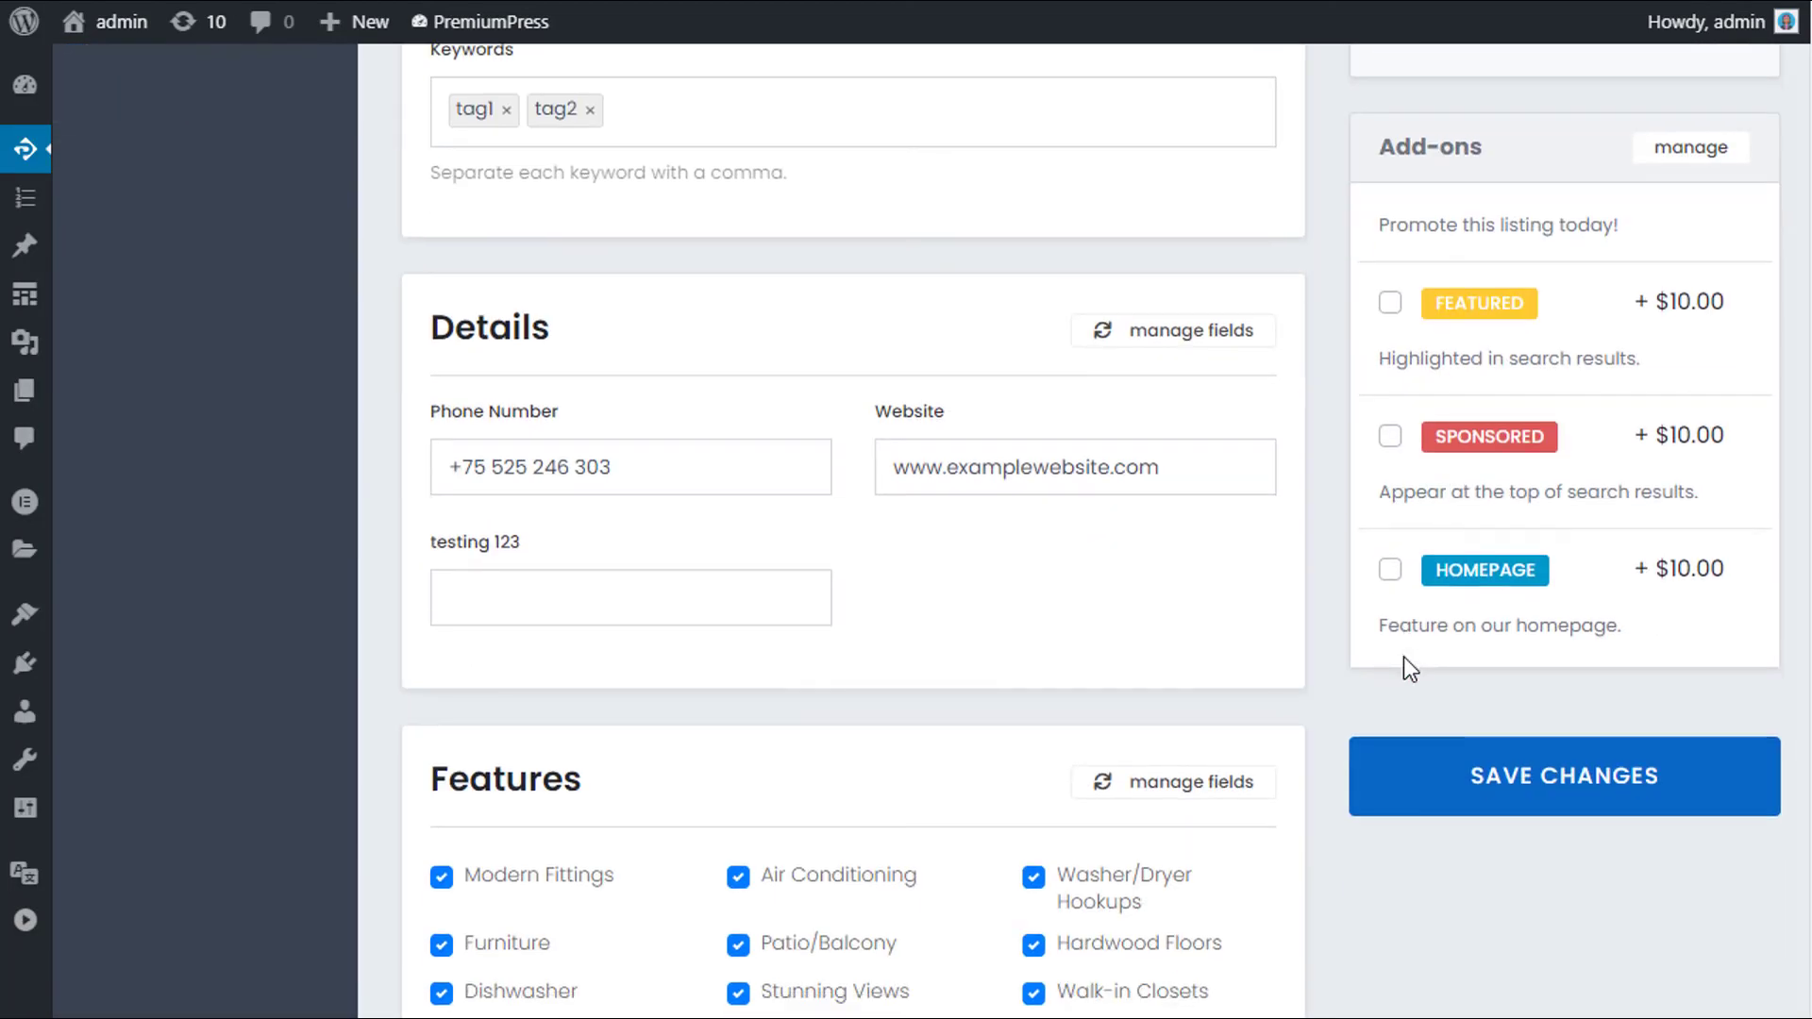
- Tick FEATURED for Example Business 19, save it, and reload the frontend listings
click(1390, 304)
click(1573, 808)
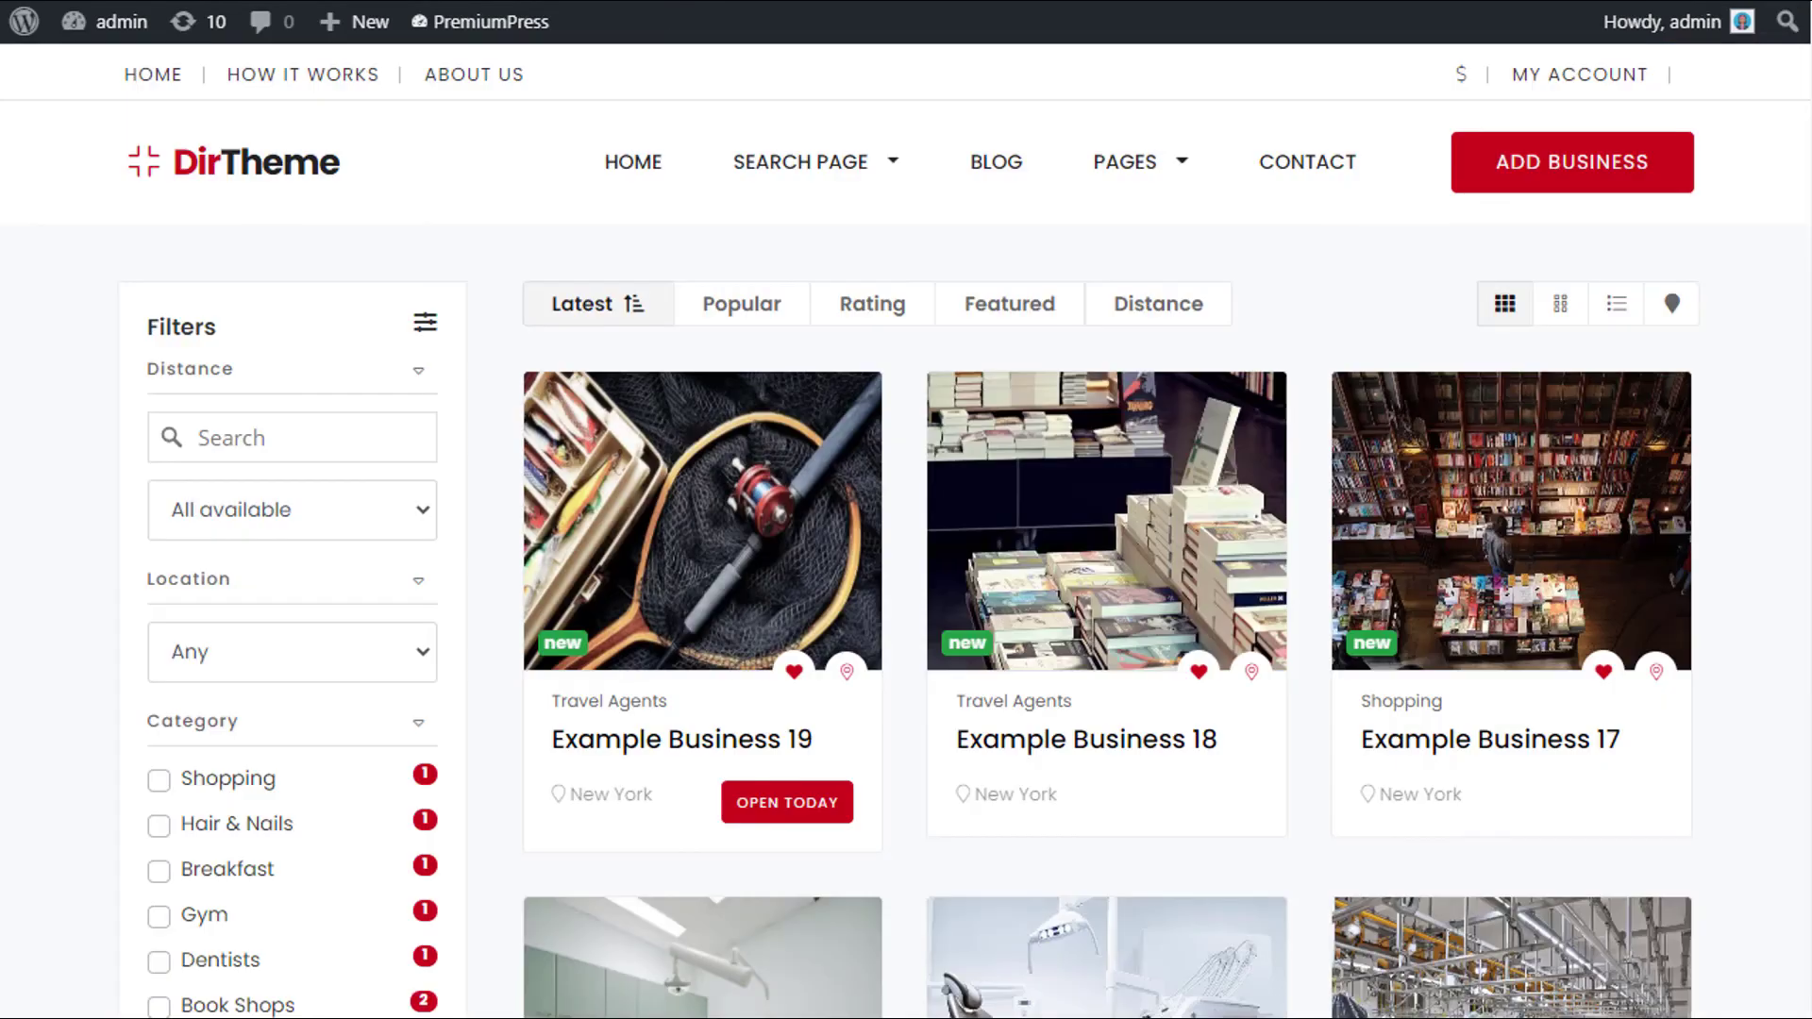
click(1034, 315)
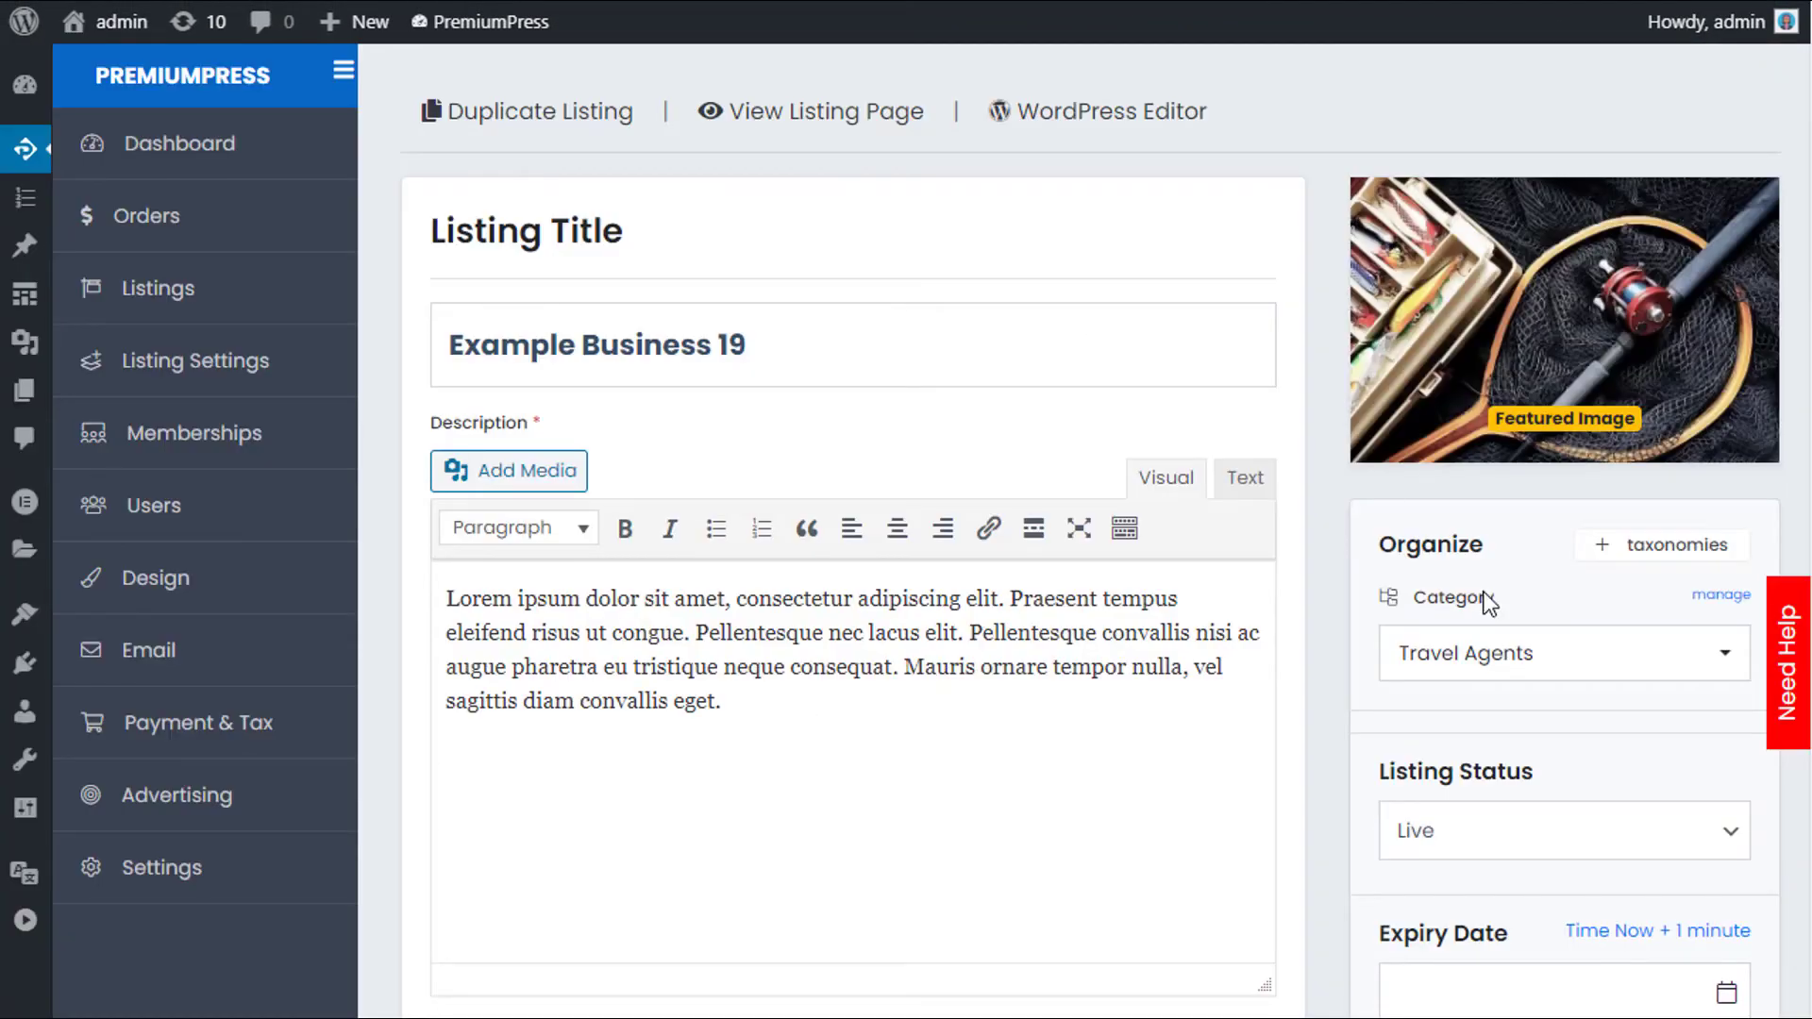
- Add the Sponsored add-on to Example Business 19 and save the listing
scroll(1489, 602, down, 10)
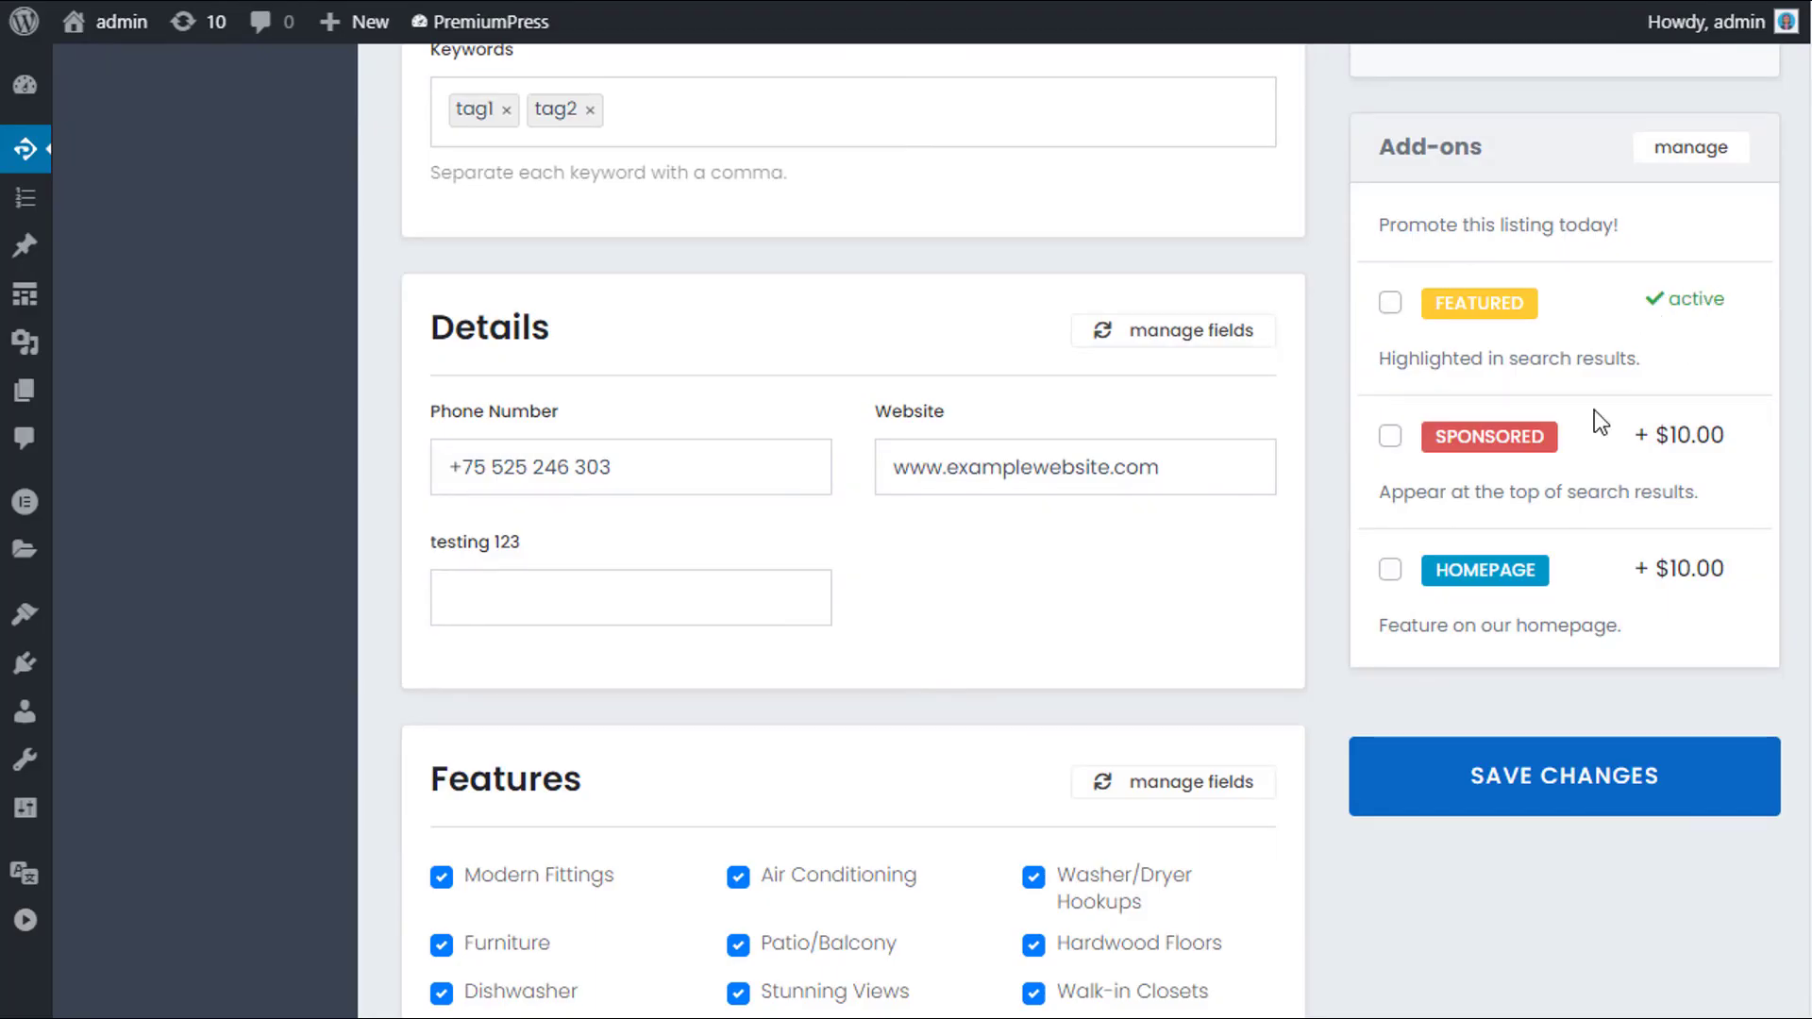
click(1390, 438)
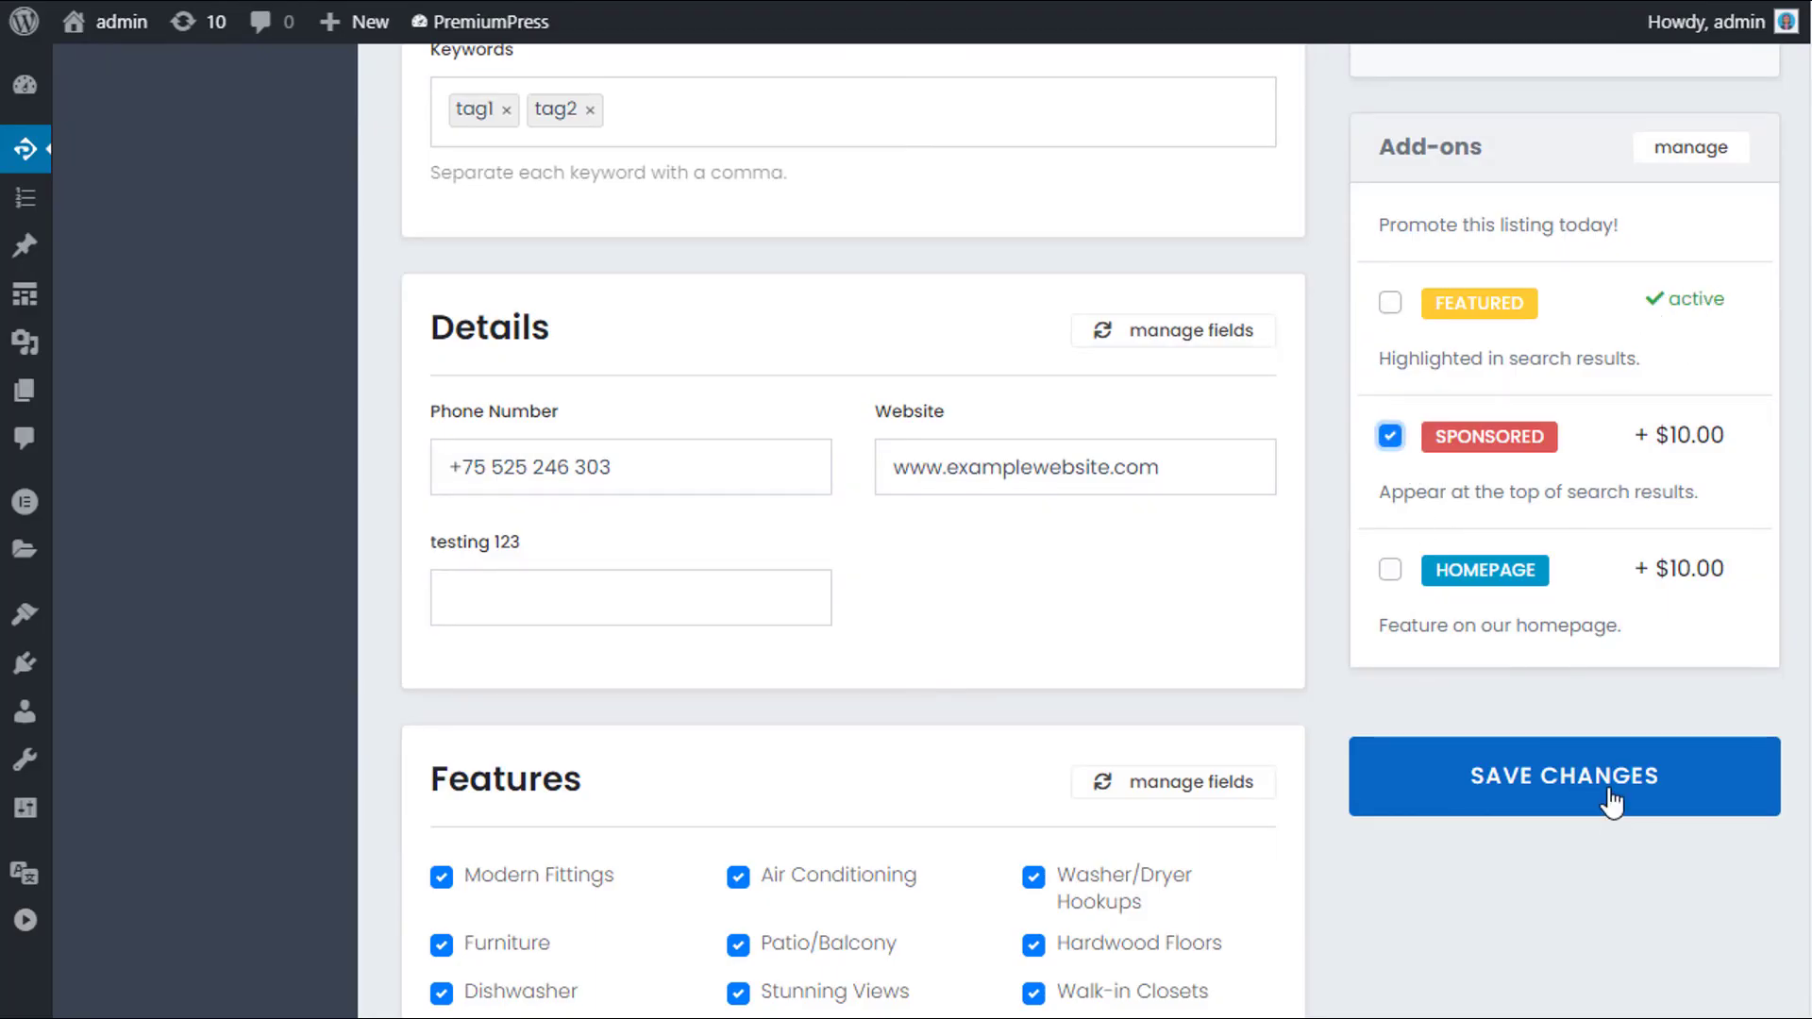
click(1609, 800)
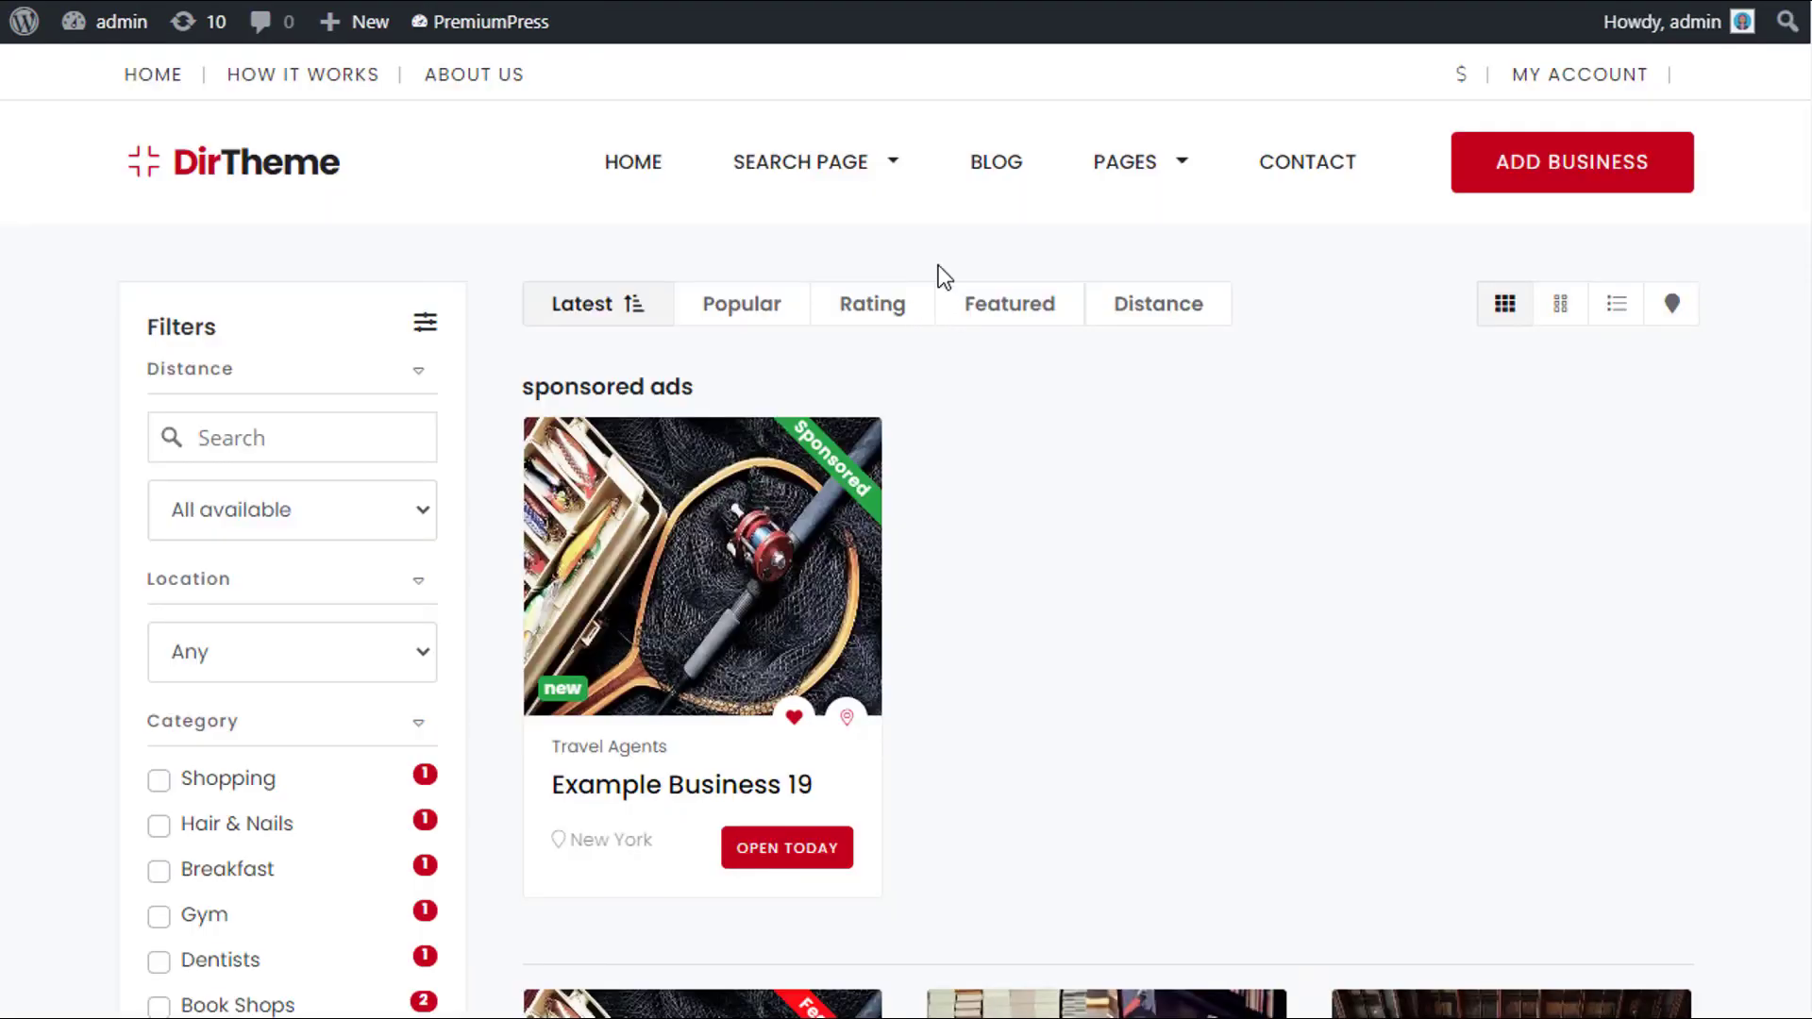
scroll(1017, 319, down, 2)
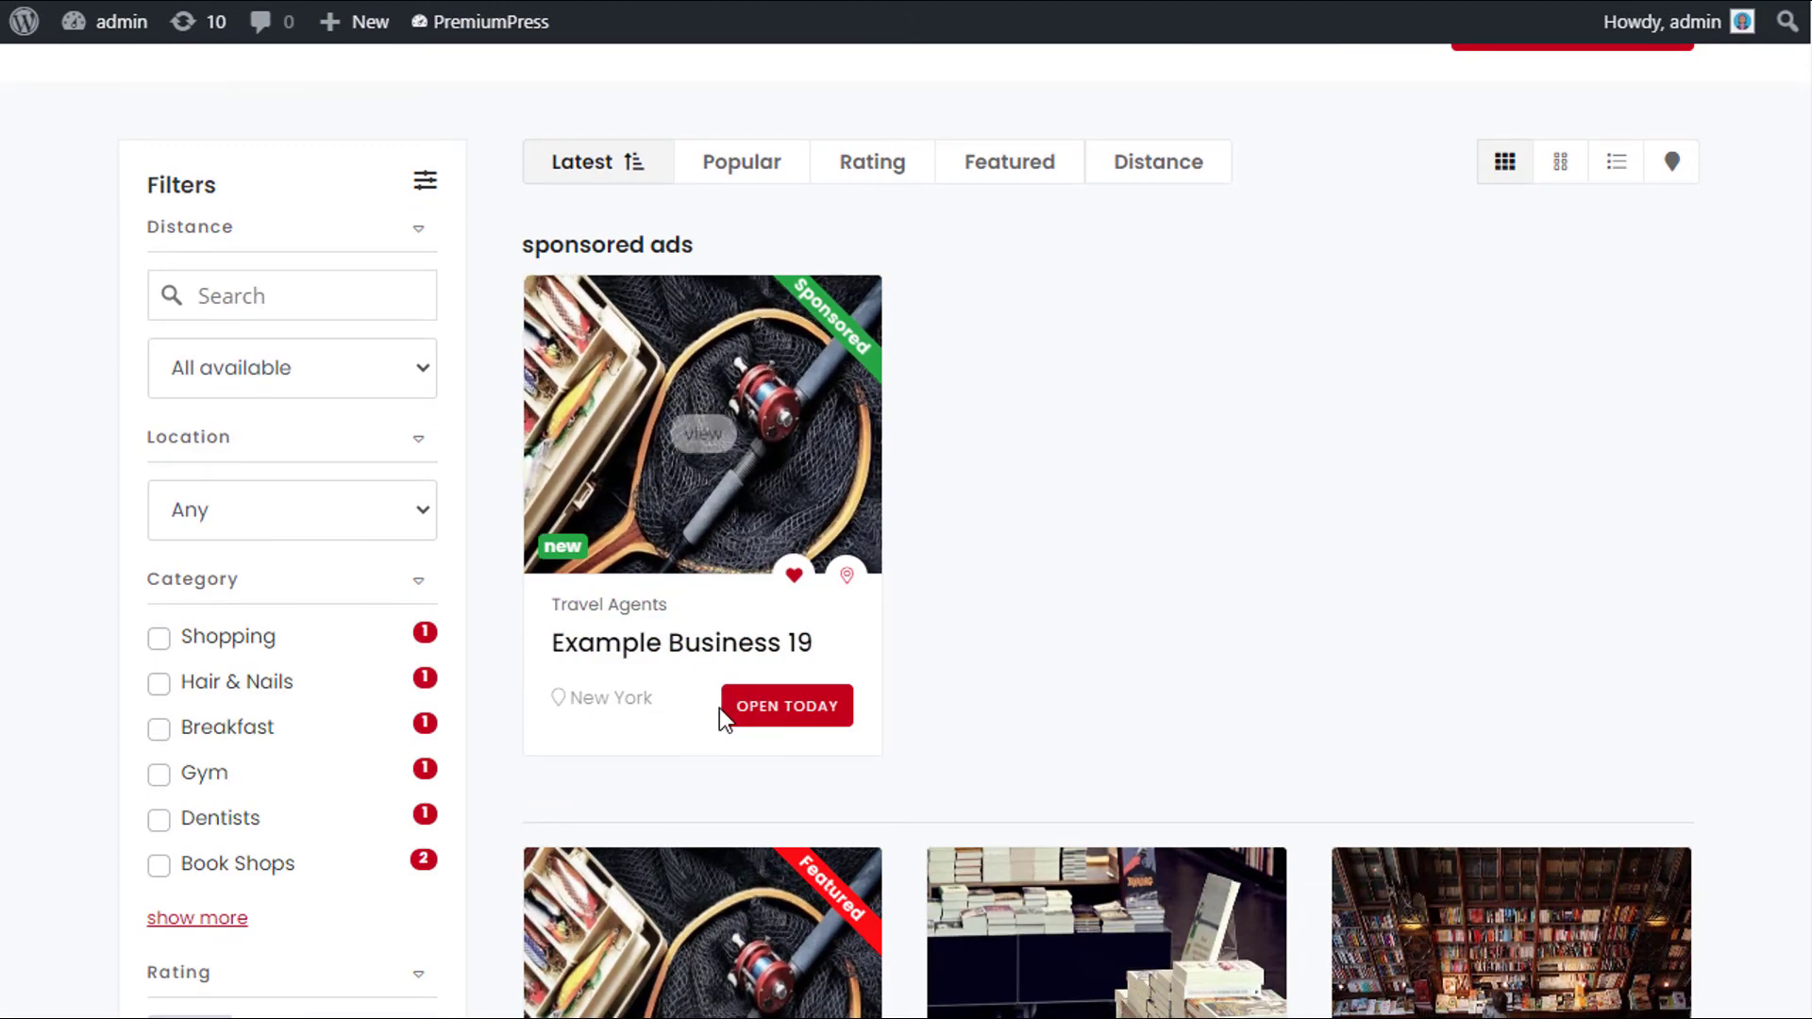
scroll(718, 698, down, 4)
scroll(1024, 444, up, 6)
scroll(1417, 773, down, 2)
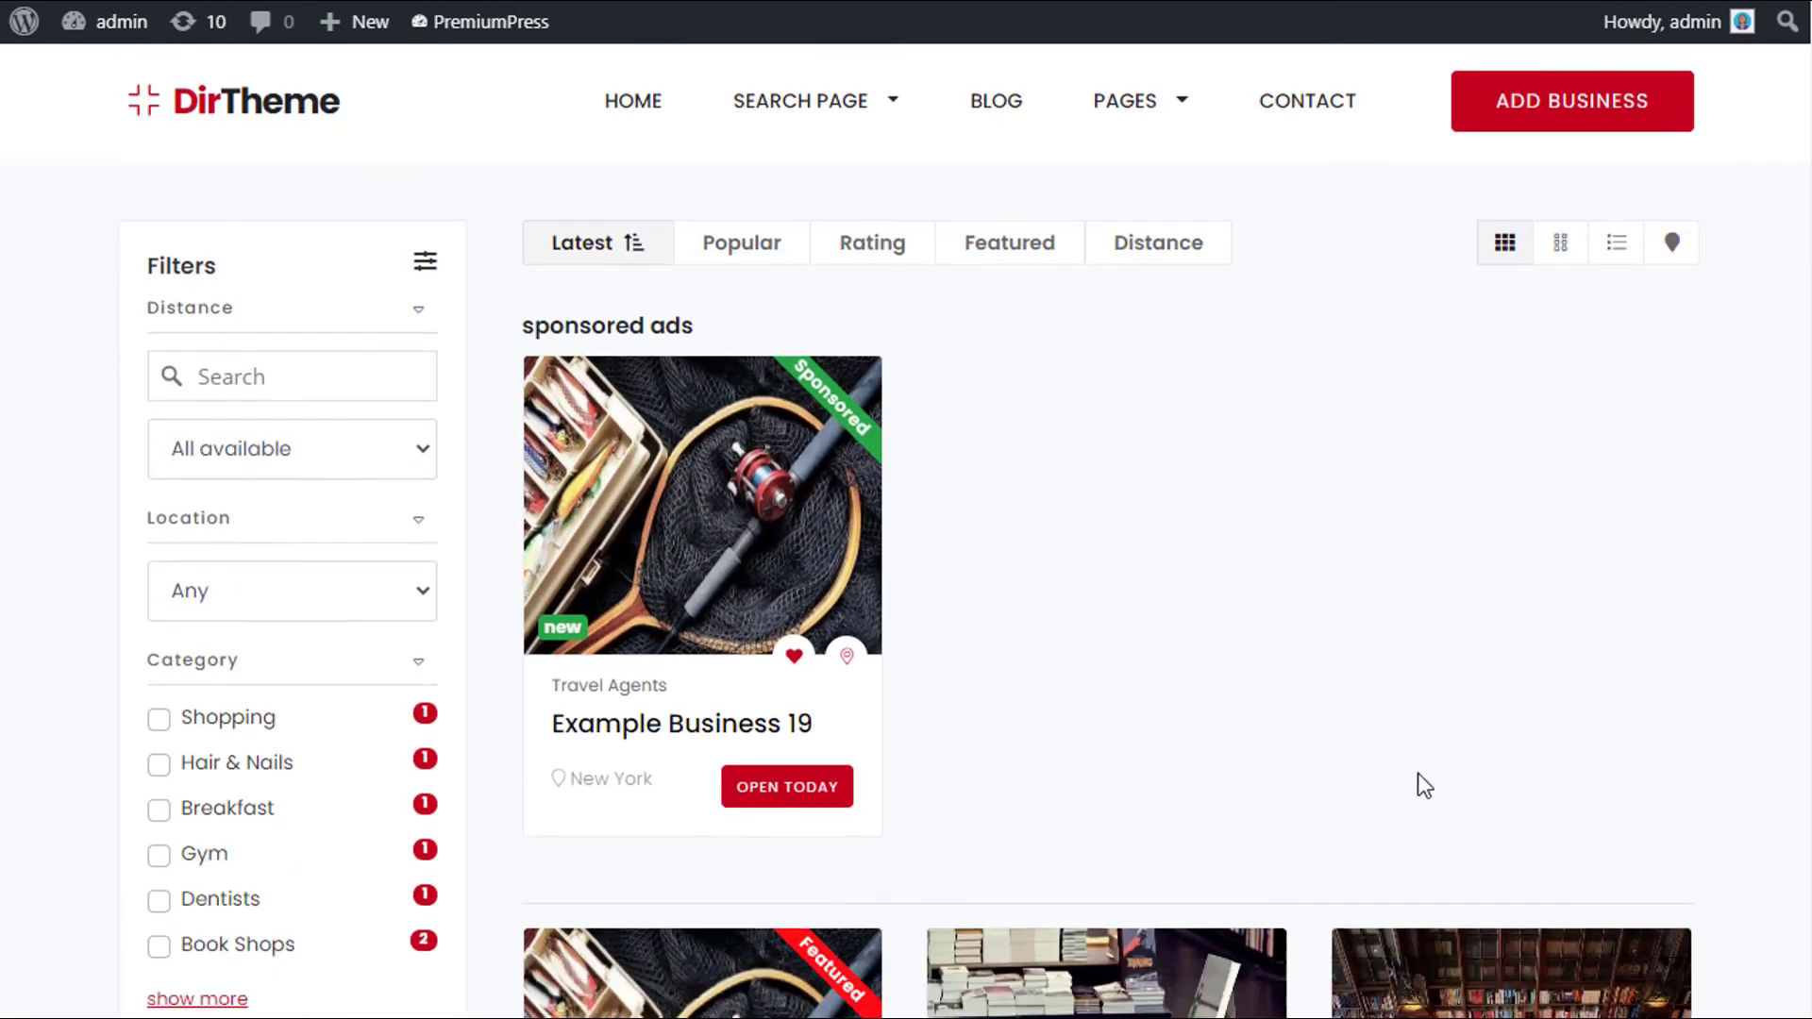
scroll(1003, 562, up, 2)
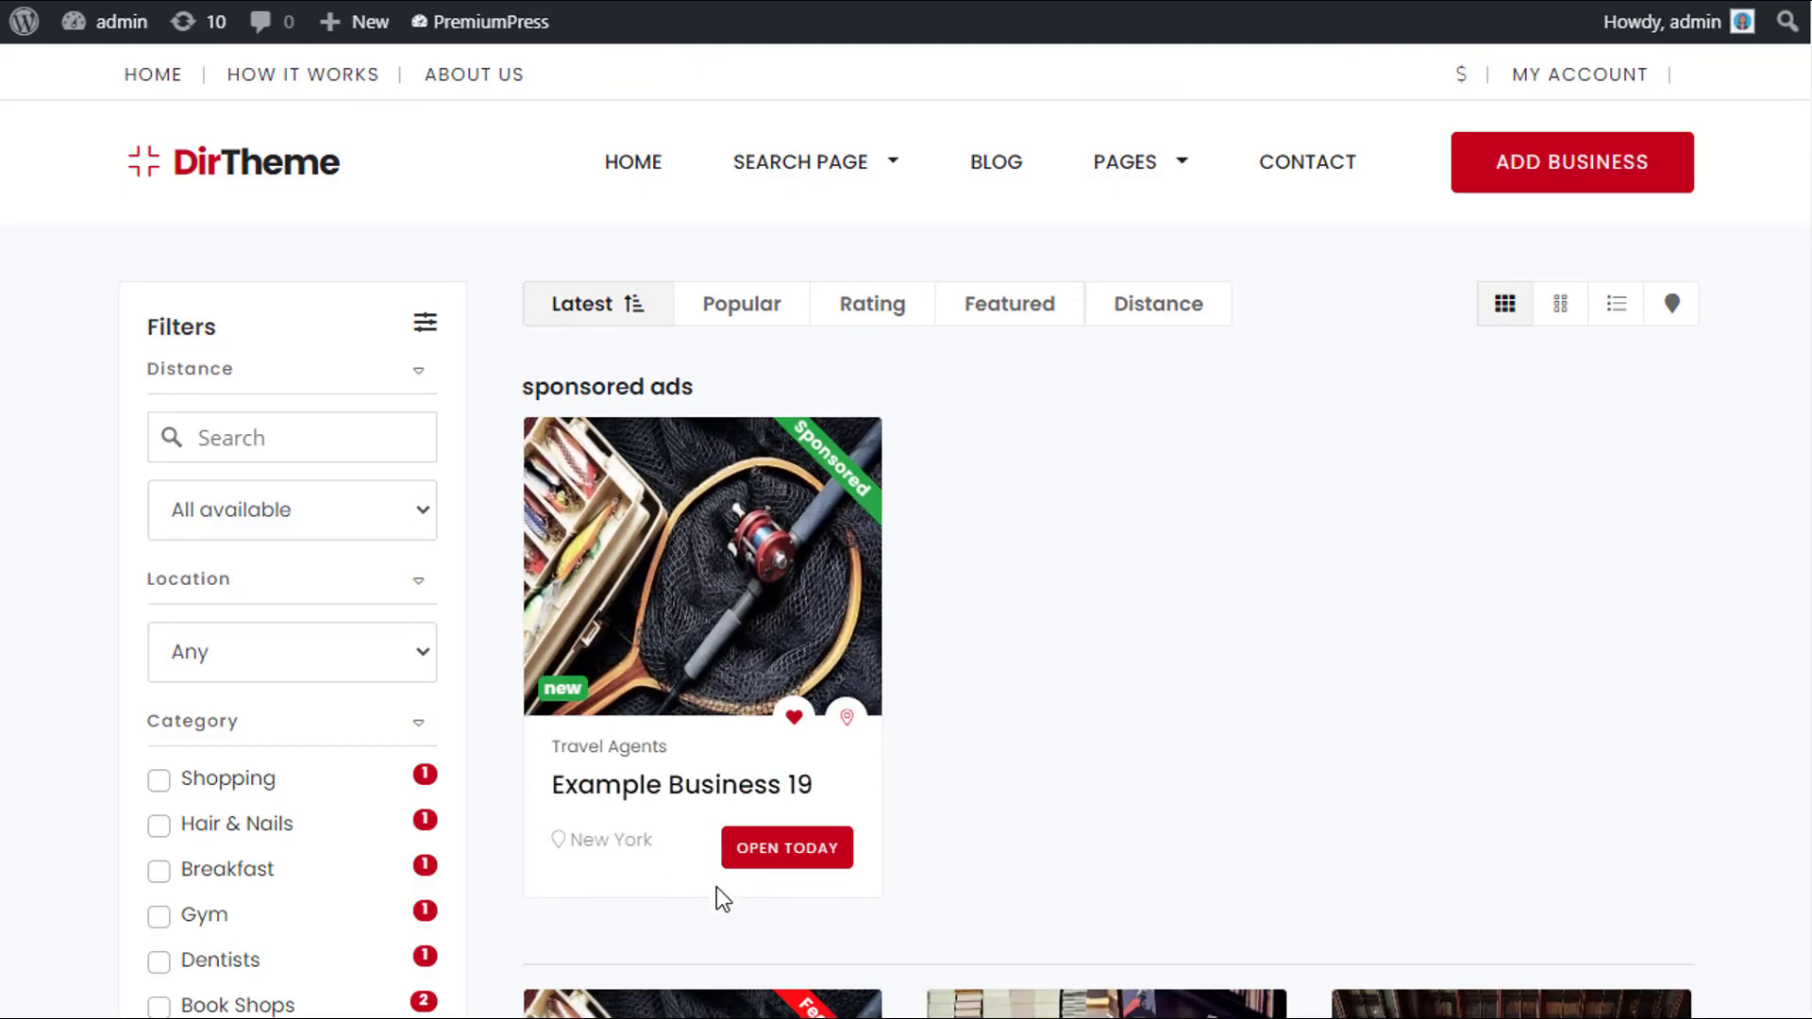
scroll(711, 887, down, 2)
scroll(801, 408, up, 2)
scroll(738, 804, down, 2)
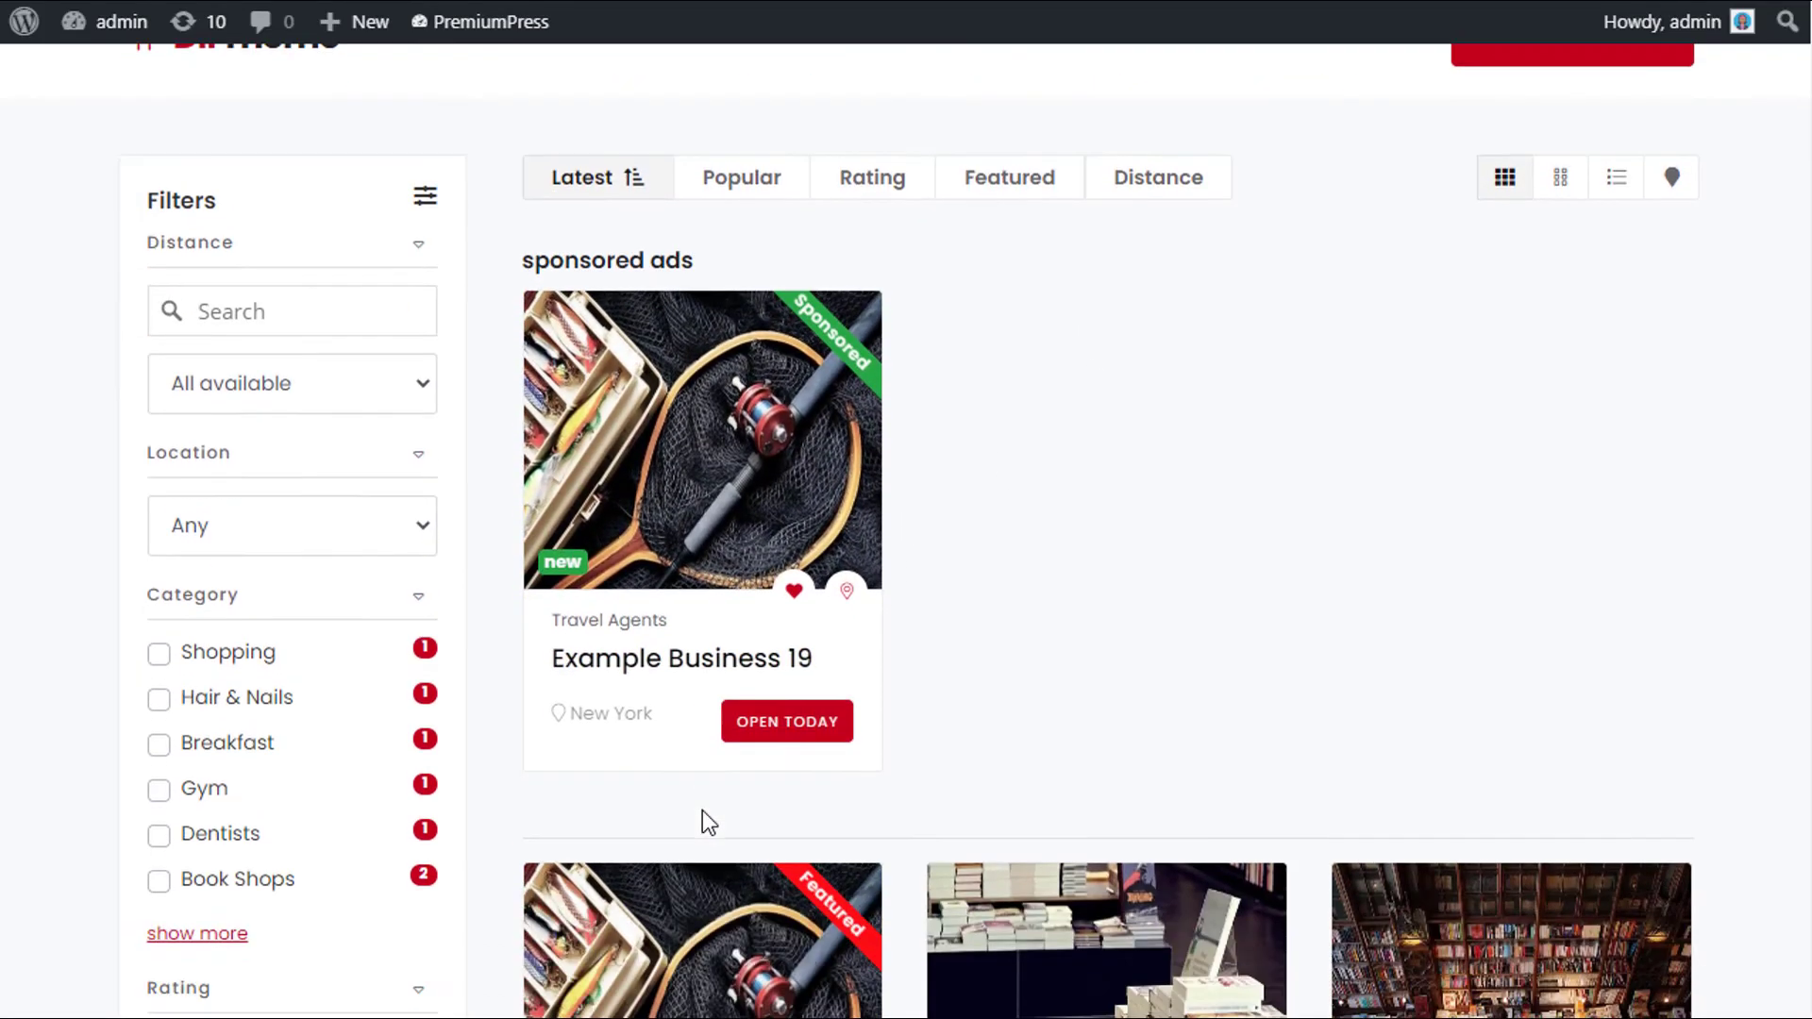
scroll(768, 829, up, 2)
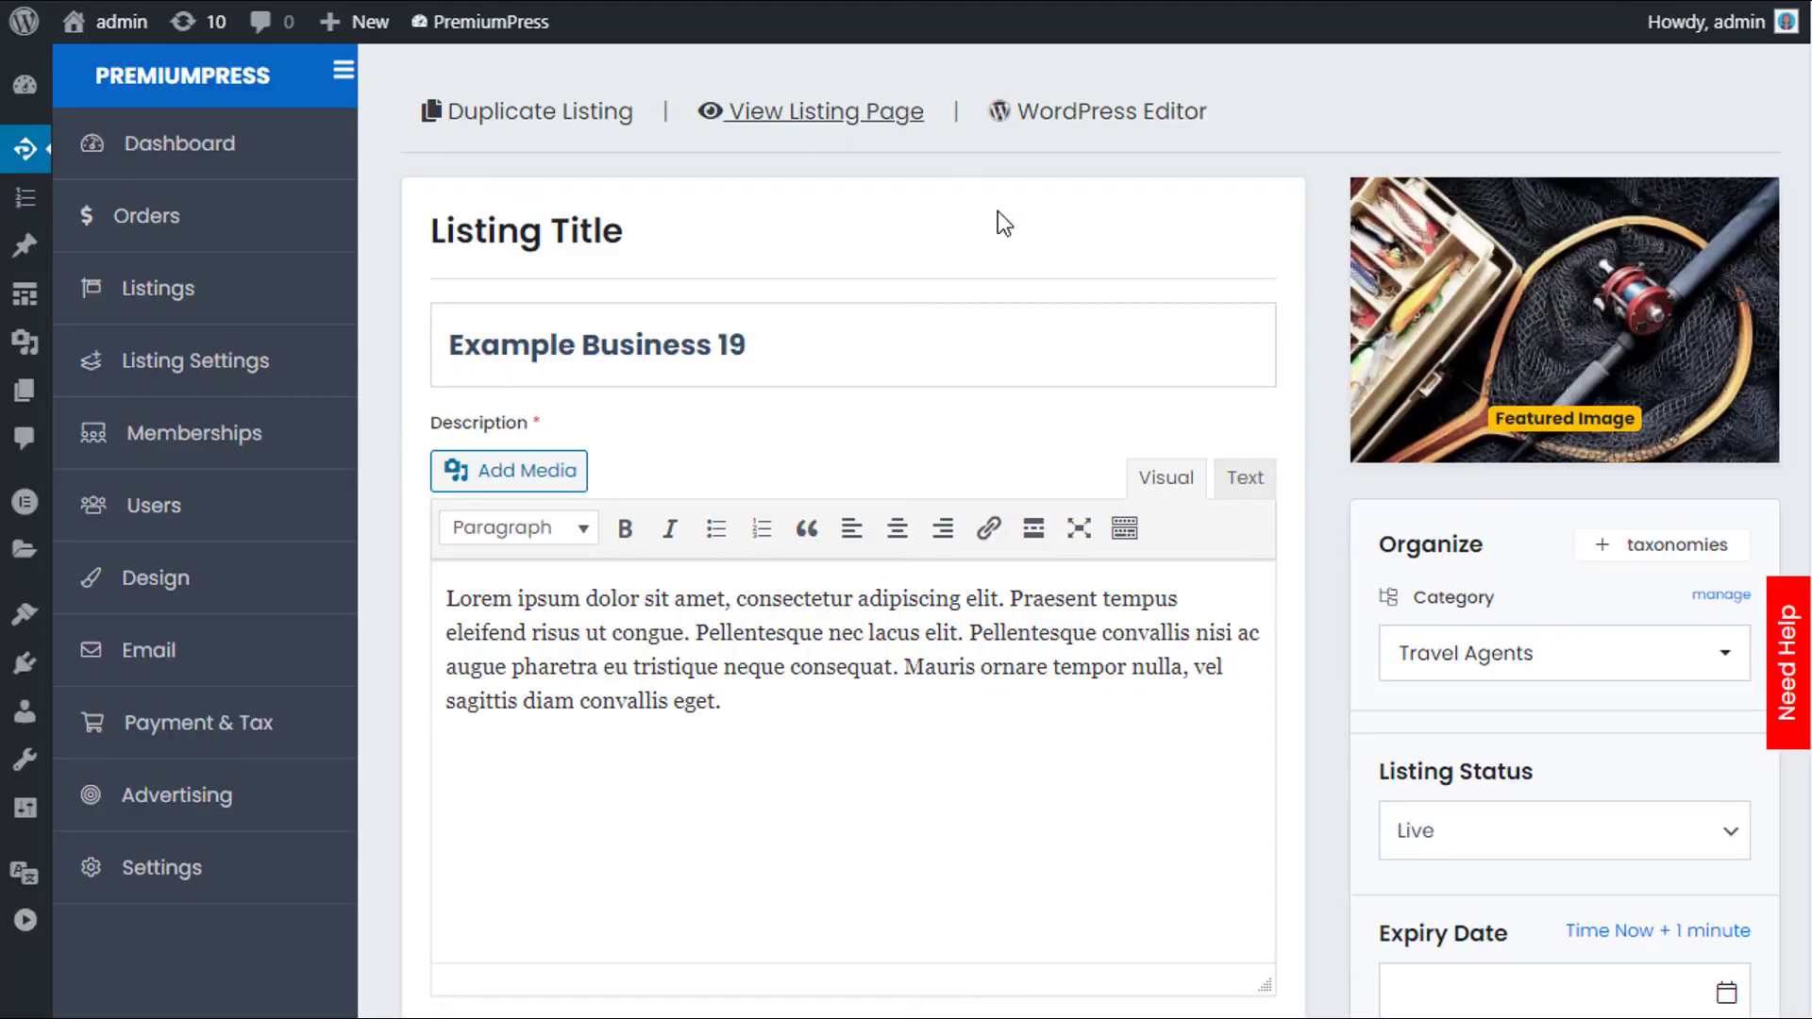
scroll(1257, 303, down, 8)
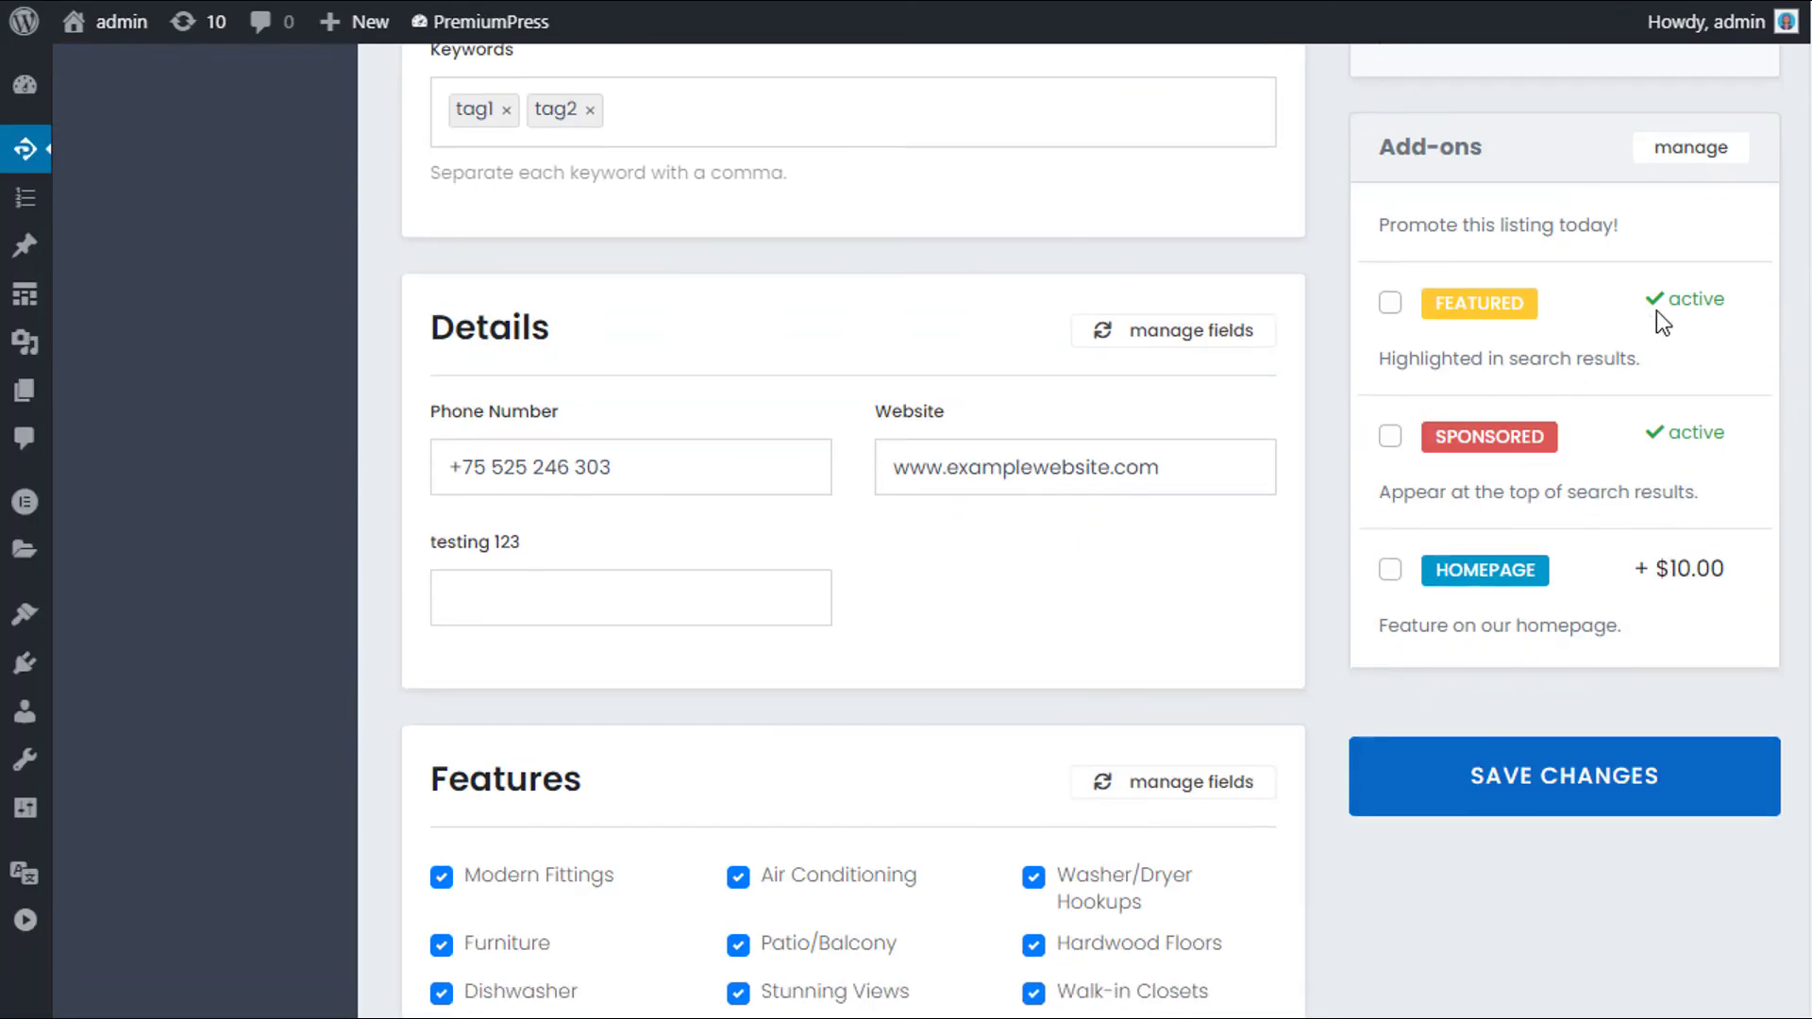
- Add the $10.00 Homepage add-on to the listing, save it, and review the promotions
click(1390, 569)
click(1541, 779)
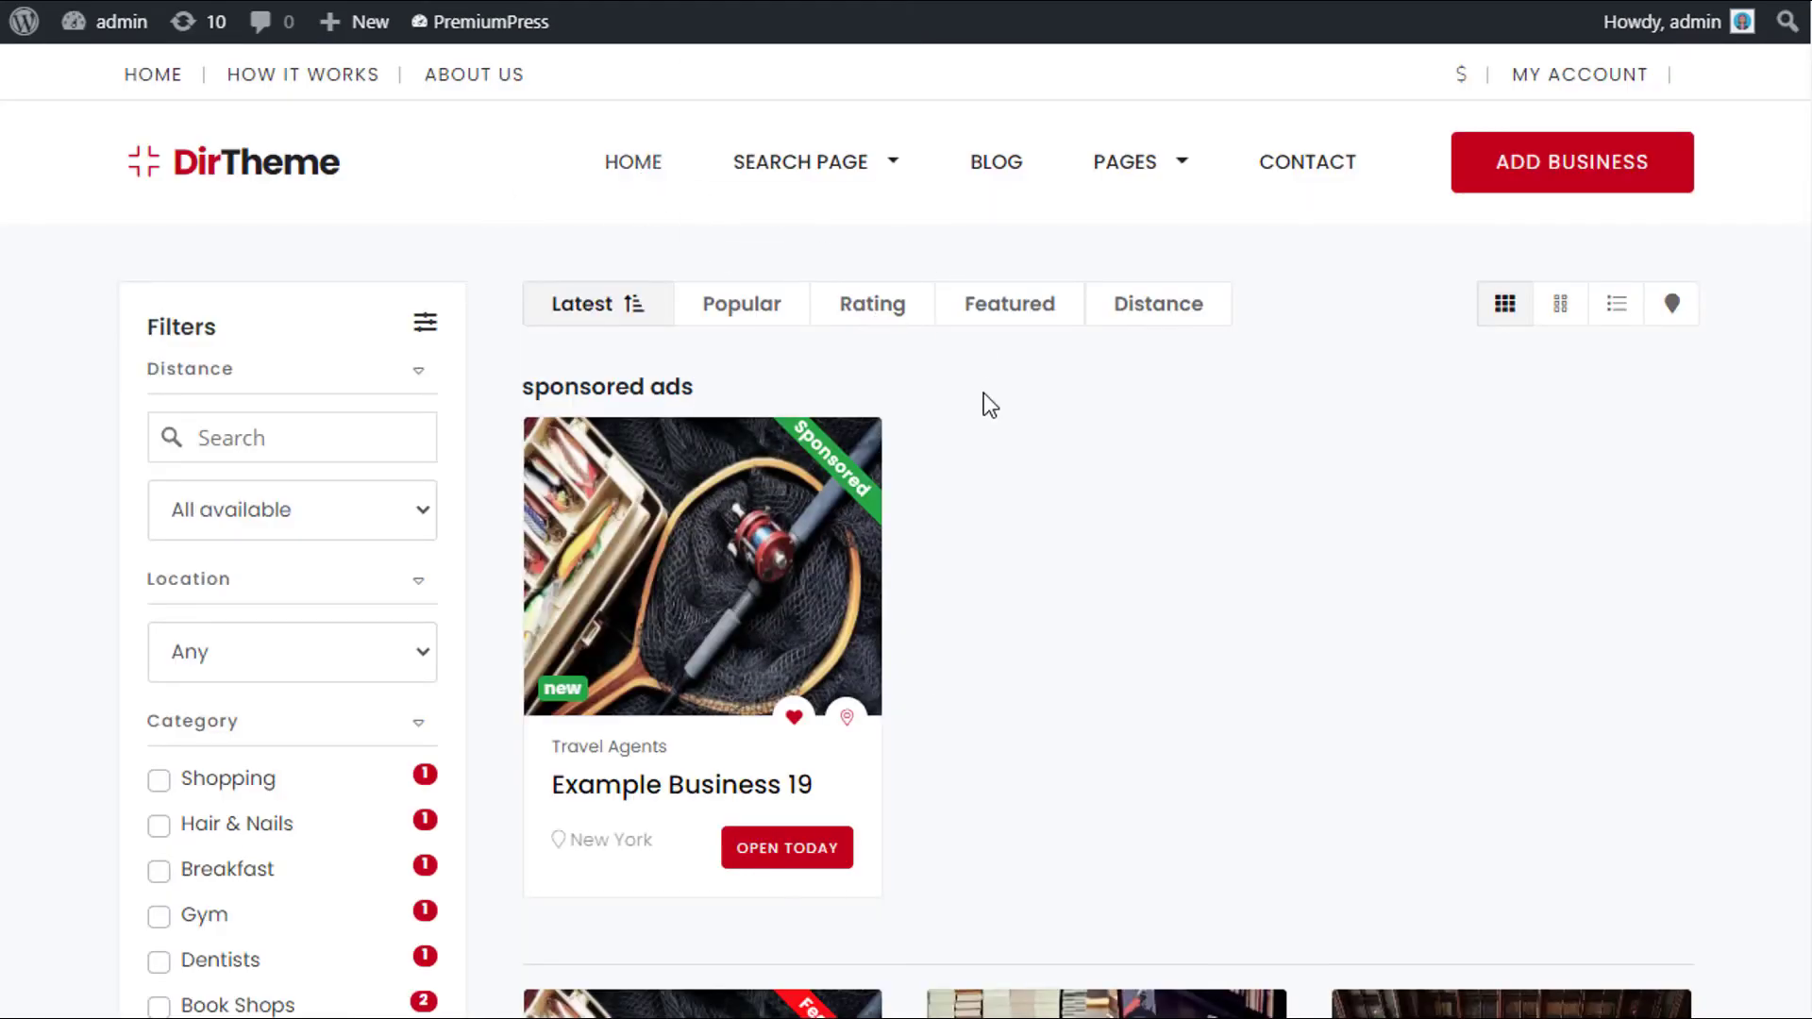
scroll(862, 416, down, 10)
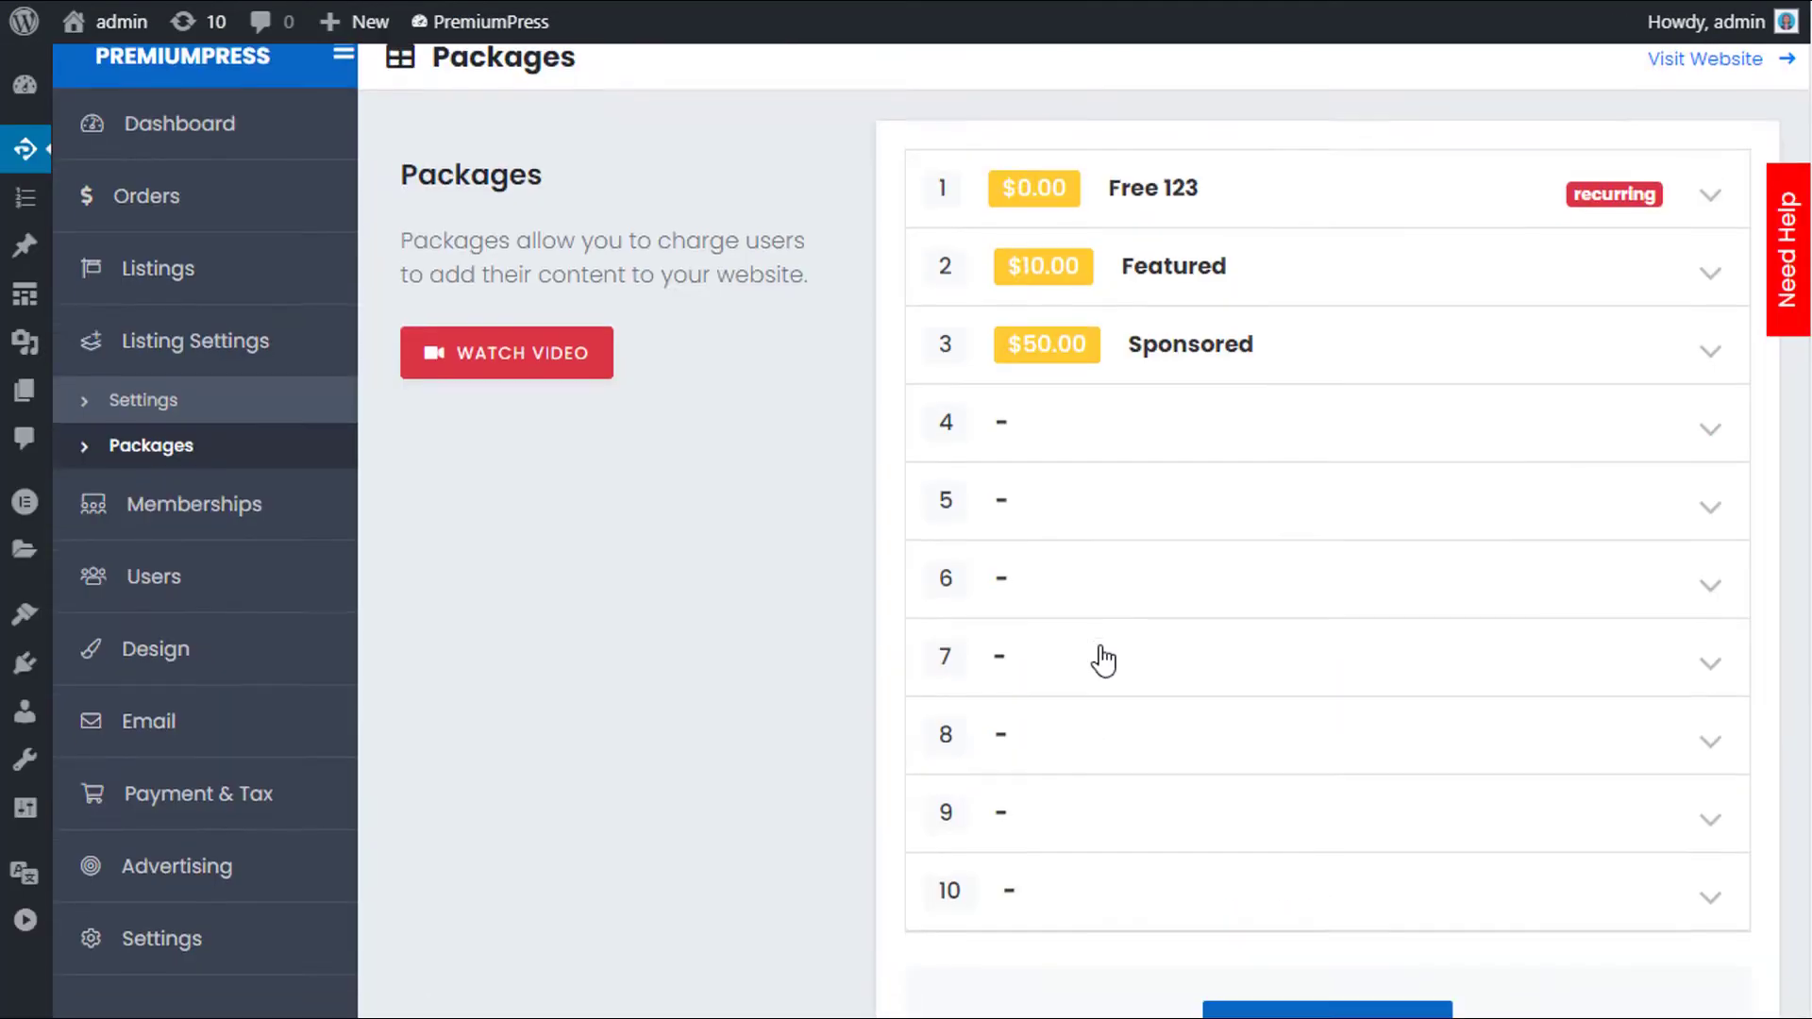
scroll(1096, 654, down, 10)
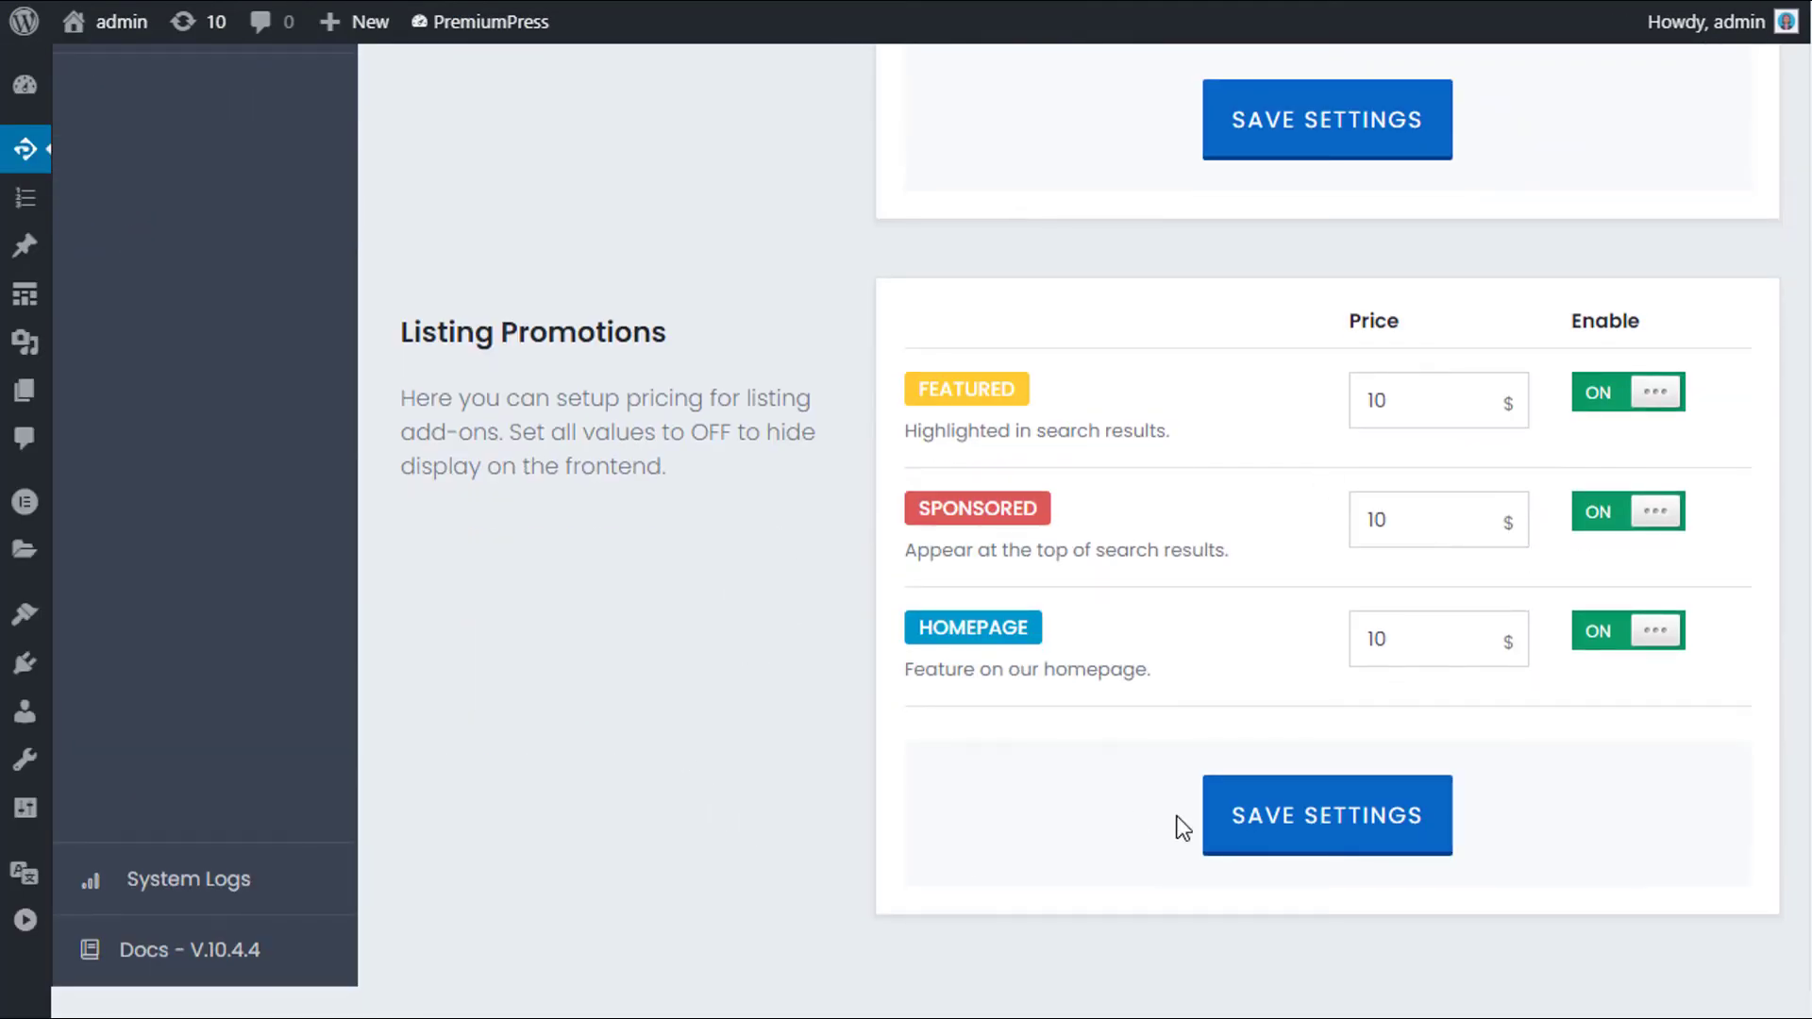
scroll(1180, 828, up, 3)
scroll(1201, 821, down, 2)
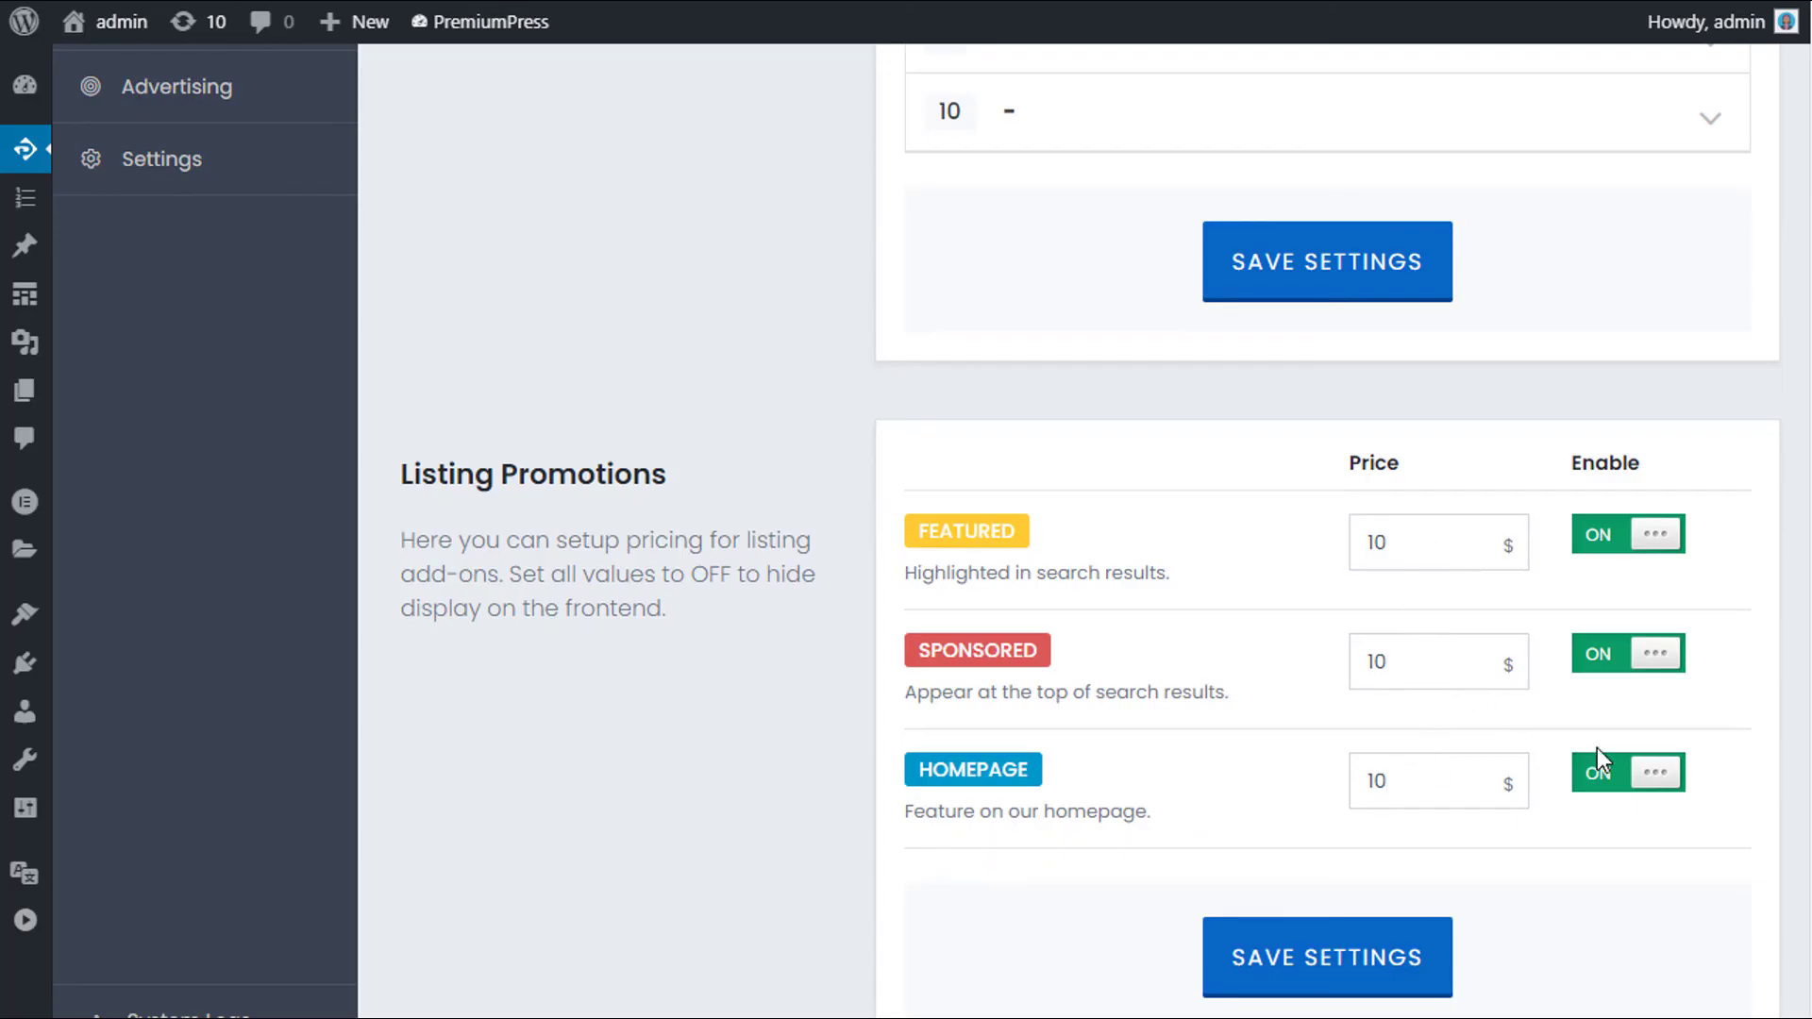
scroll(1232, 619, down, 2)
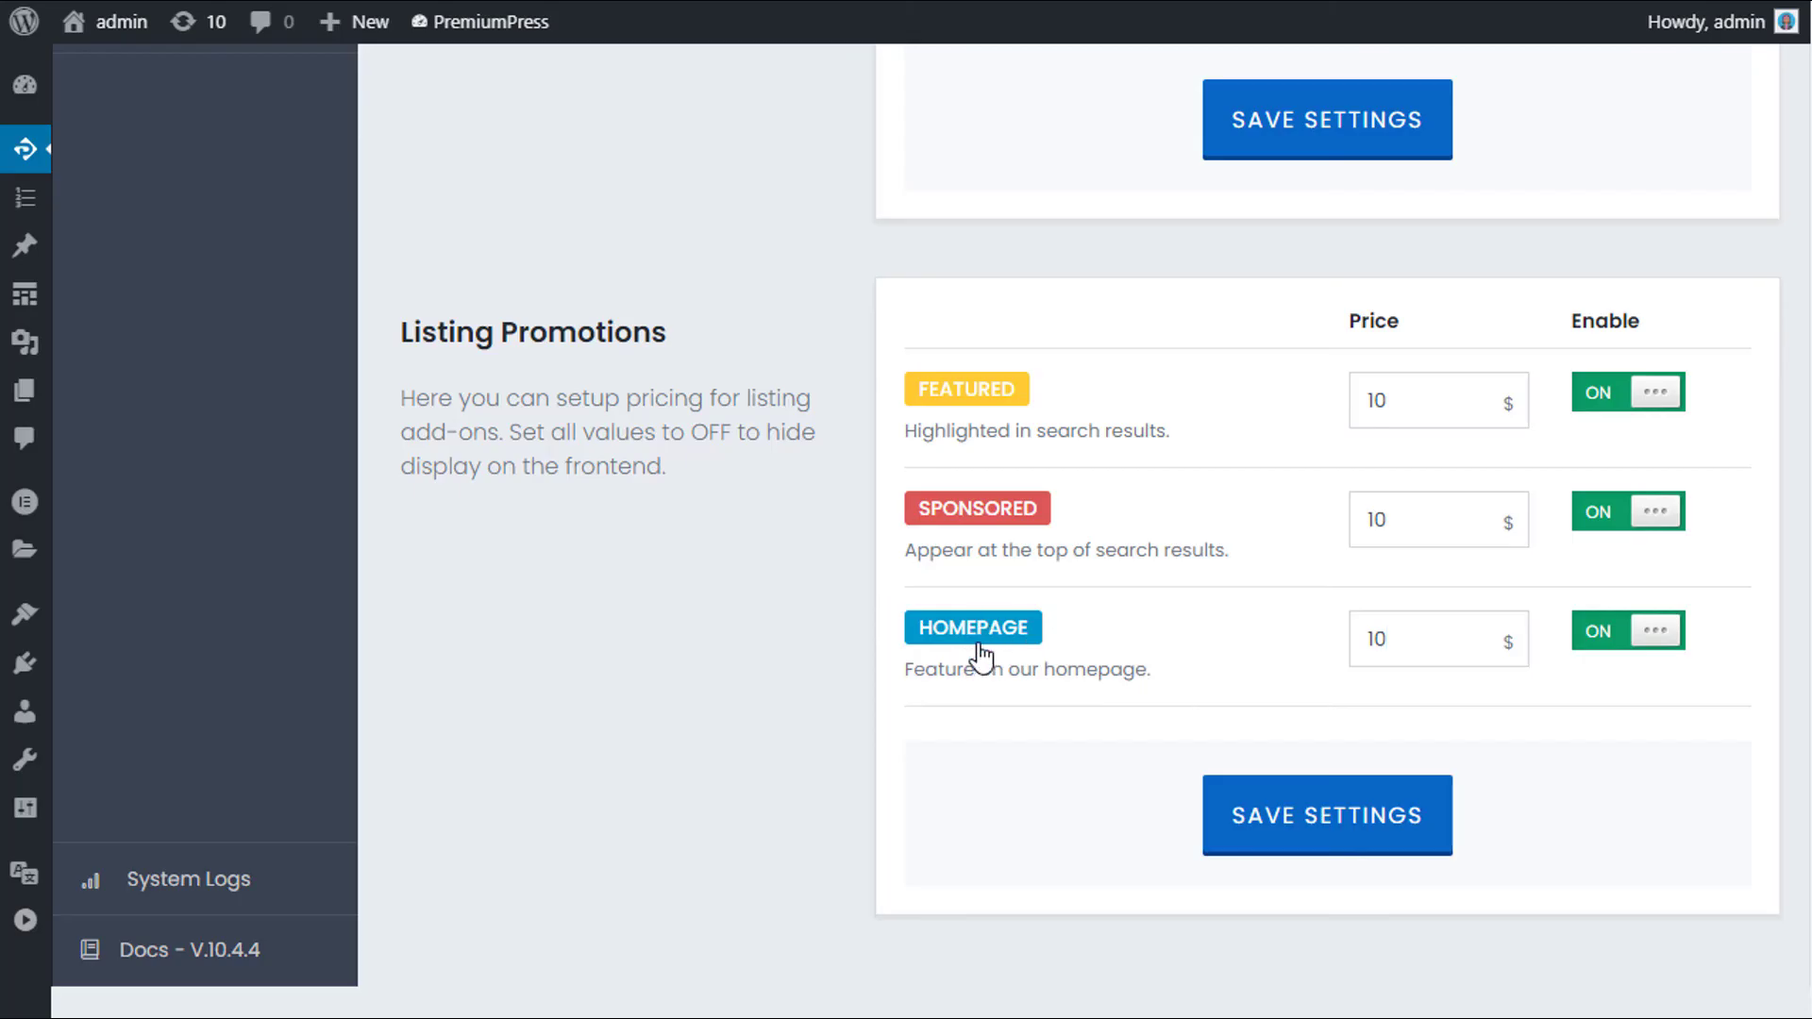
scroll(728, 781, up, 2)
scroll(728, 781, down, 2)
scroll(711, 648, up, 8)
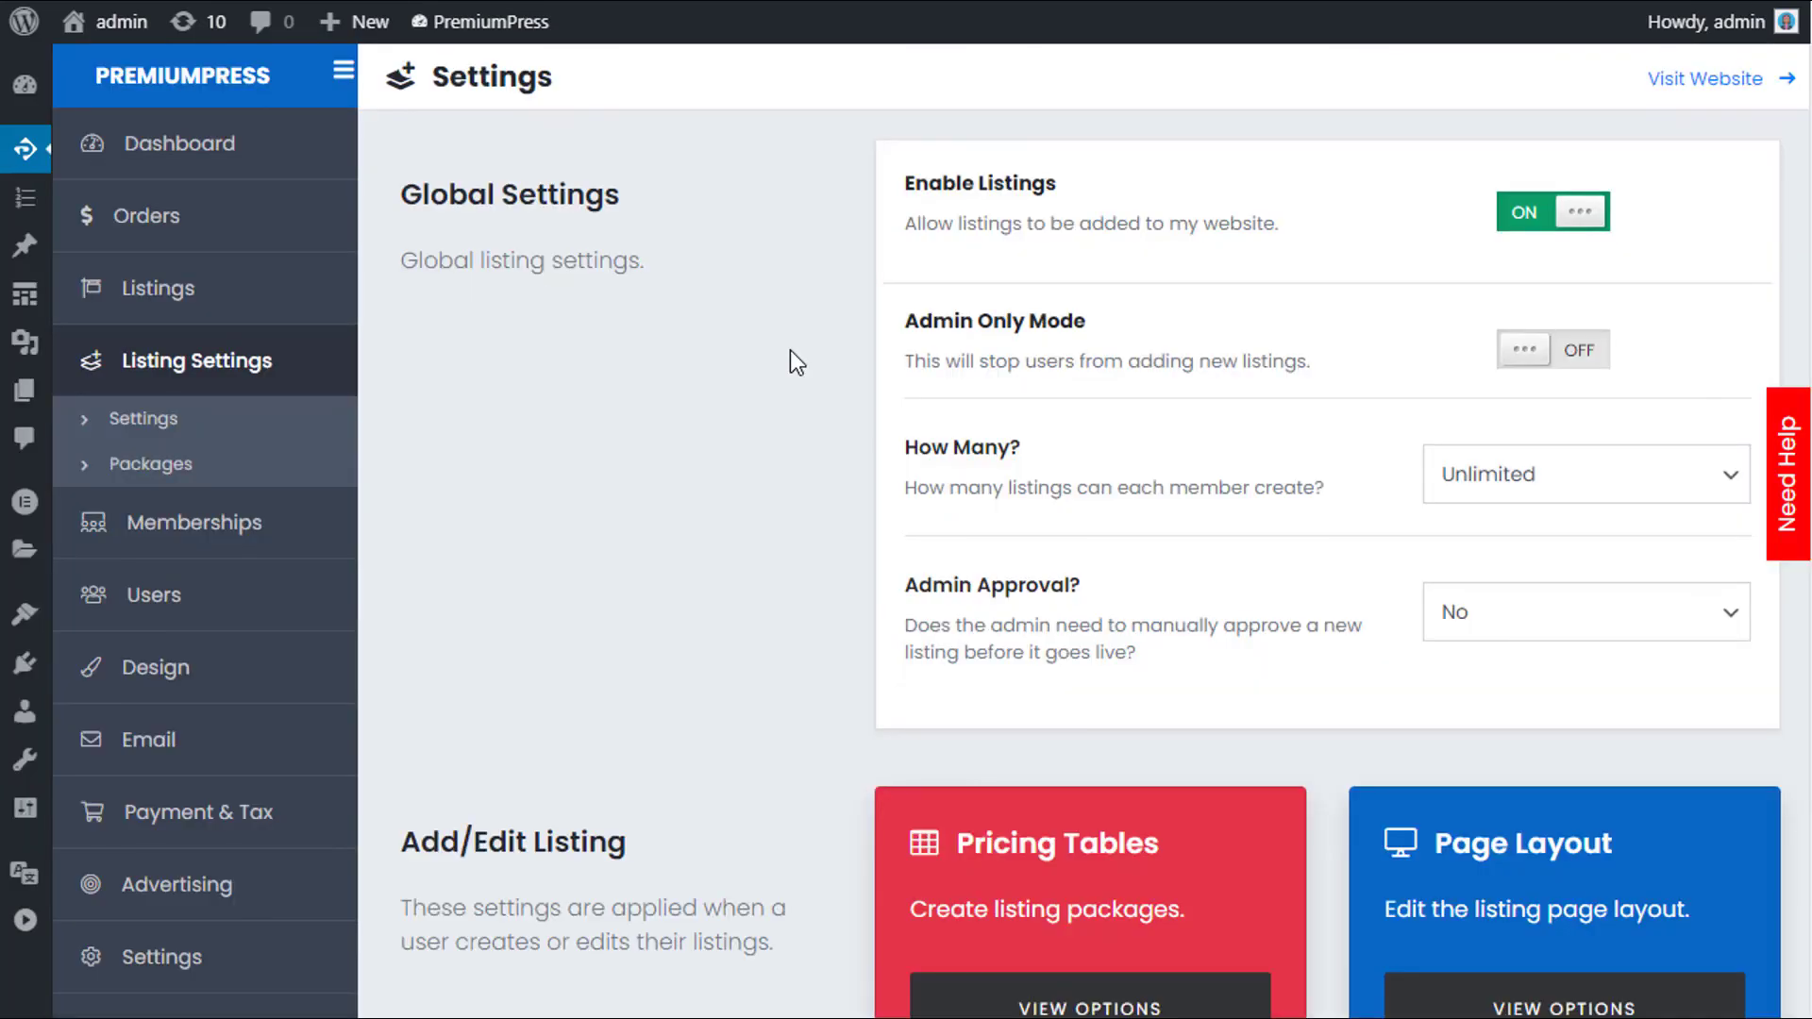
- Open the Page Layout card's options under Add/Edit Listing to reach Single Page design
scroll(1043, 600, down, 4)
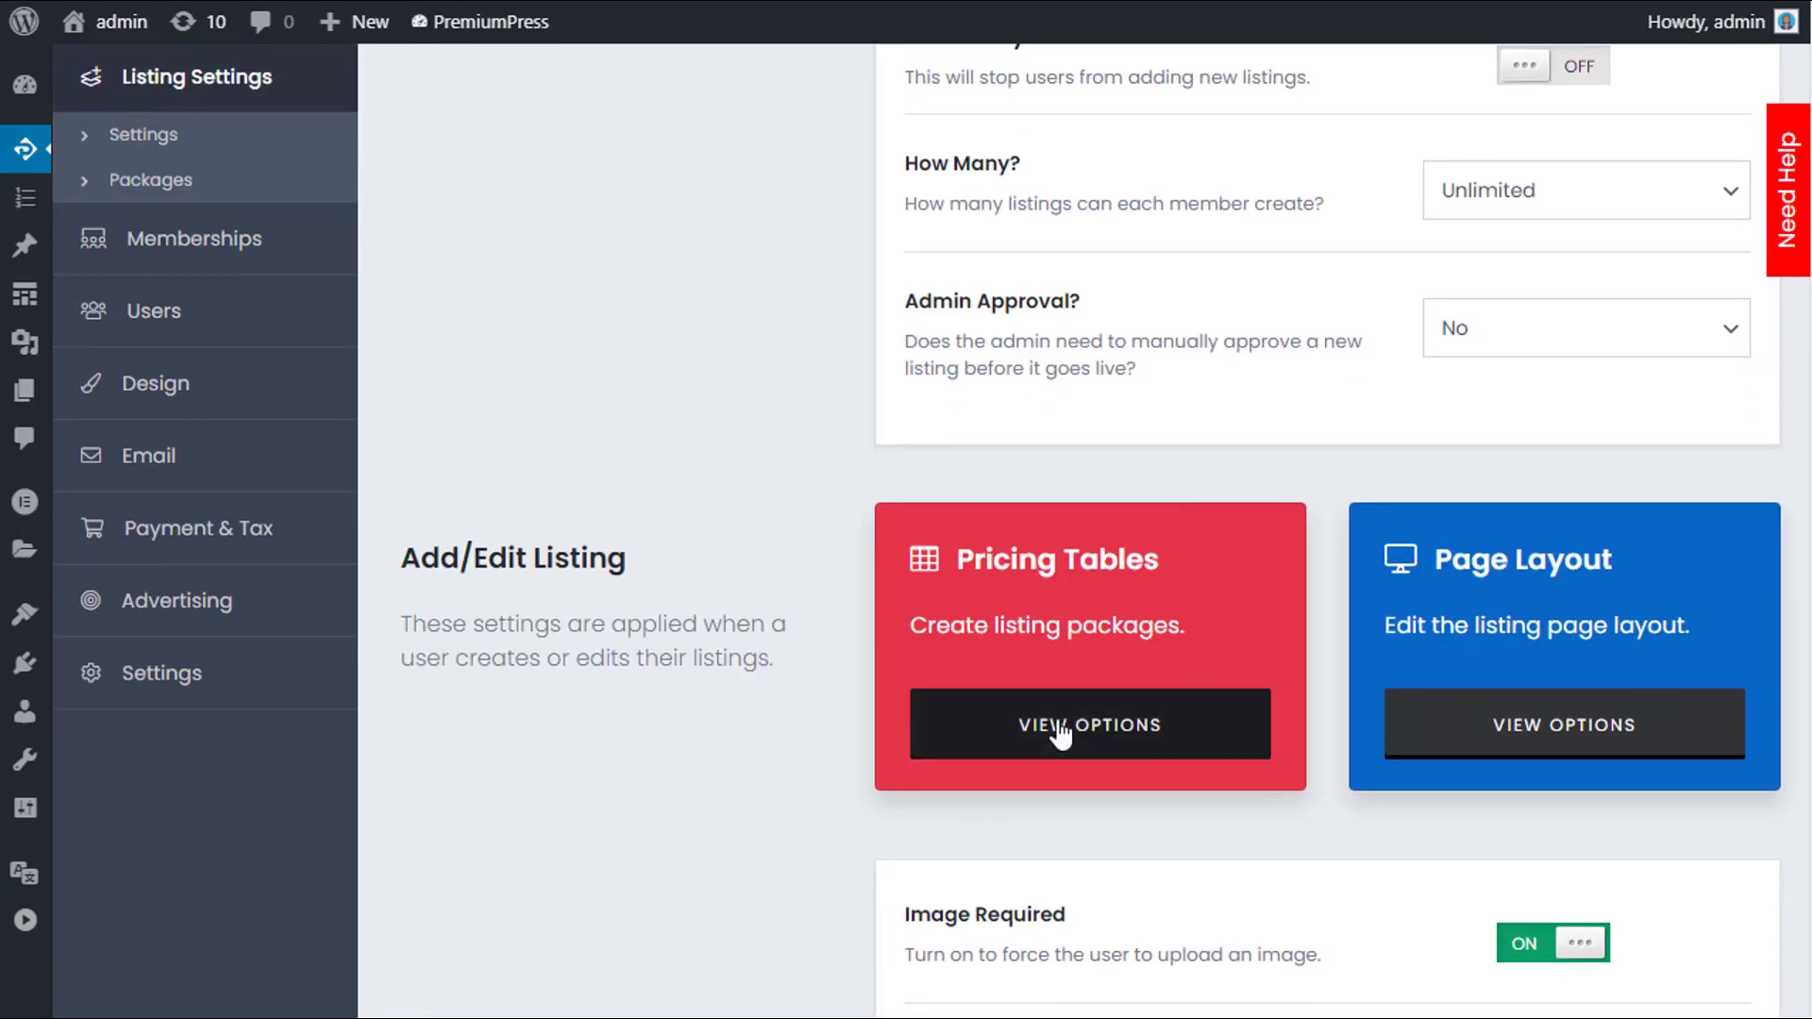
scroll(1510, 472, down, 3)
scroll(1416, 424, up, 3)
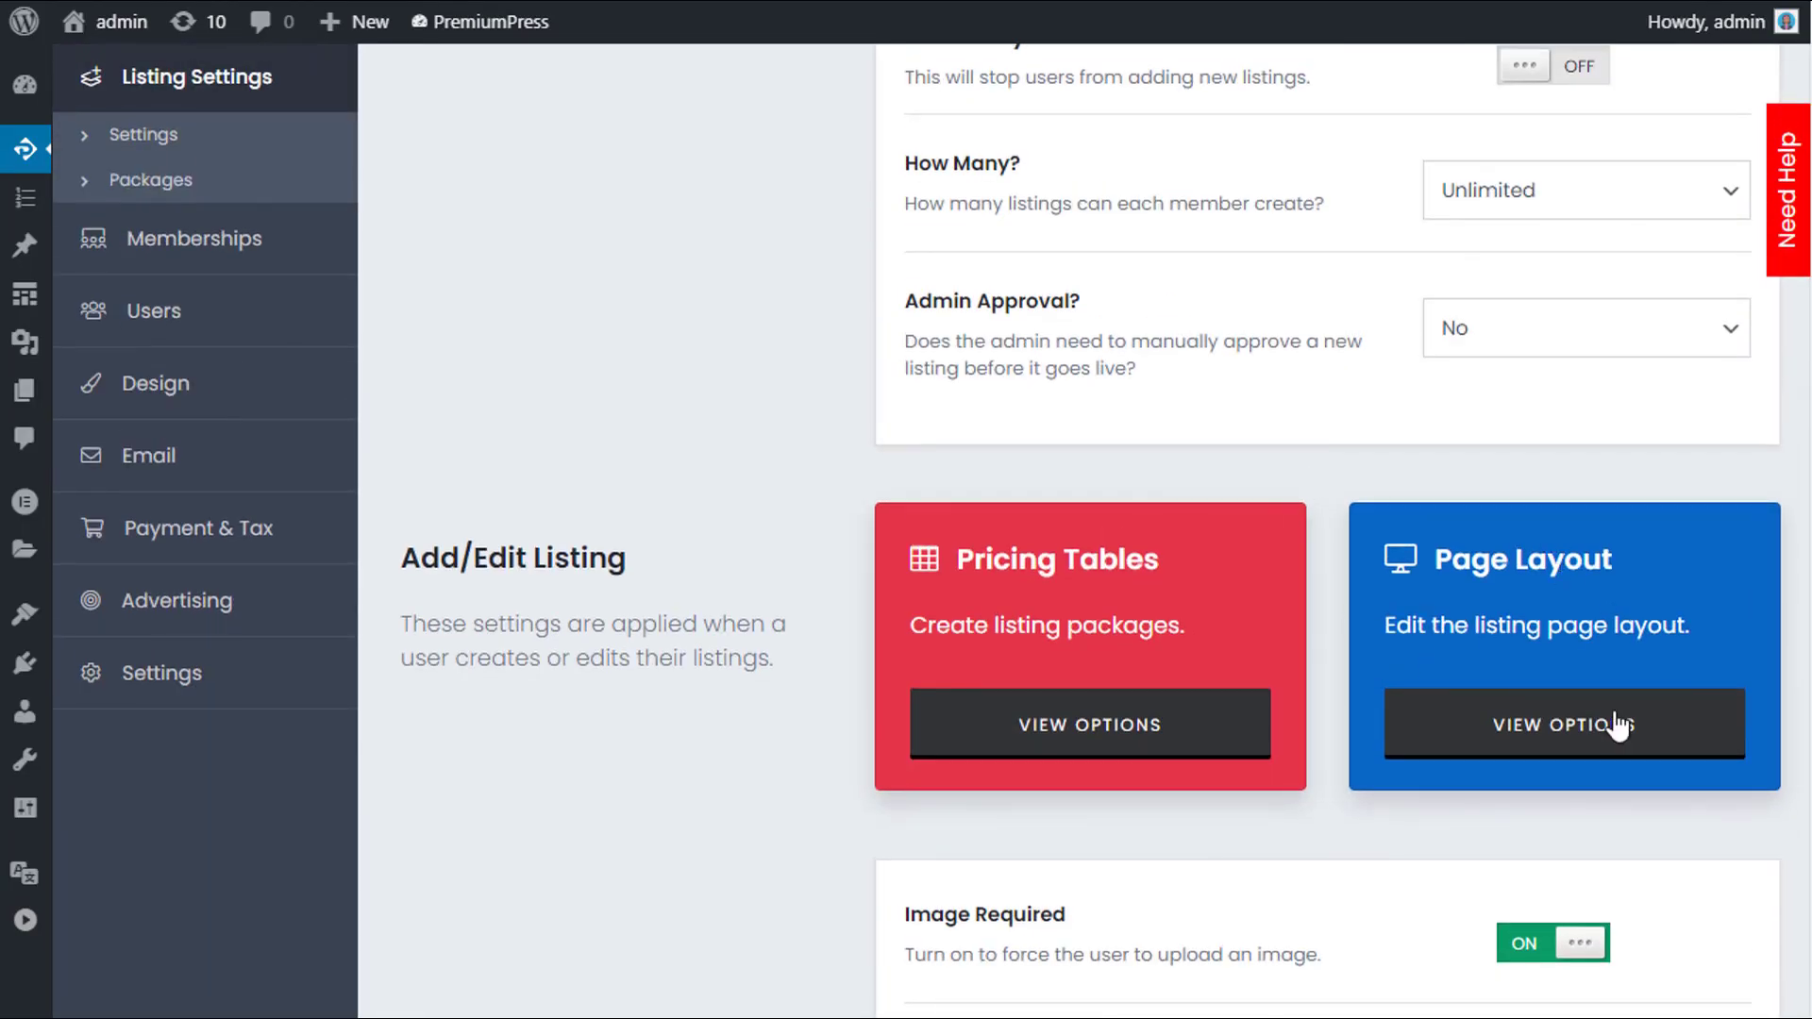
scroll(1620, 725, down, 2)
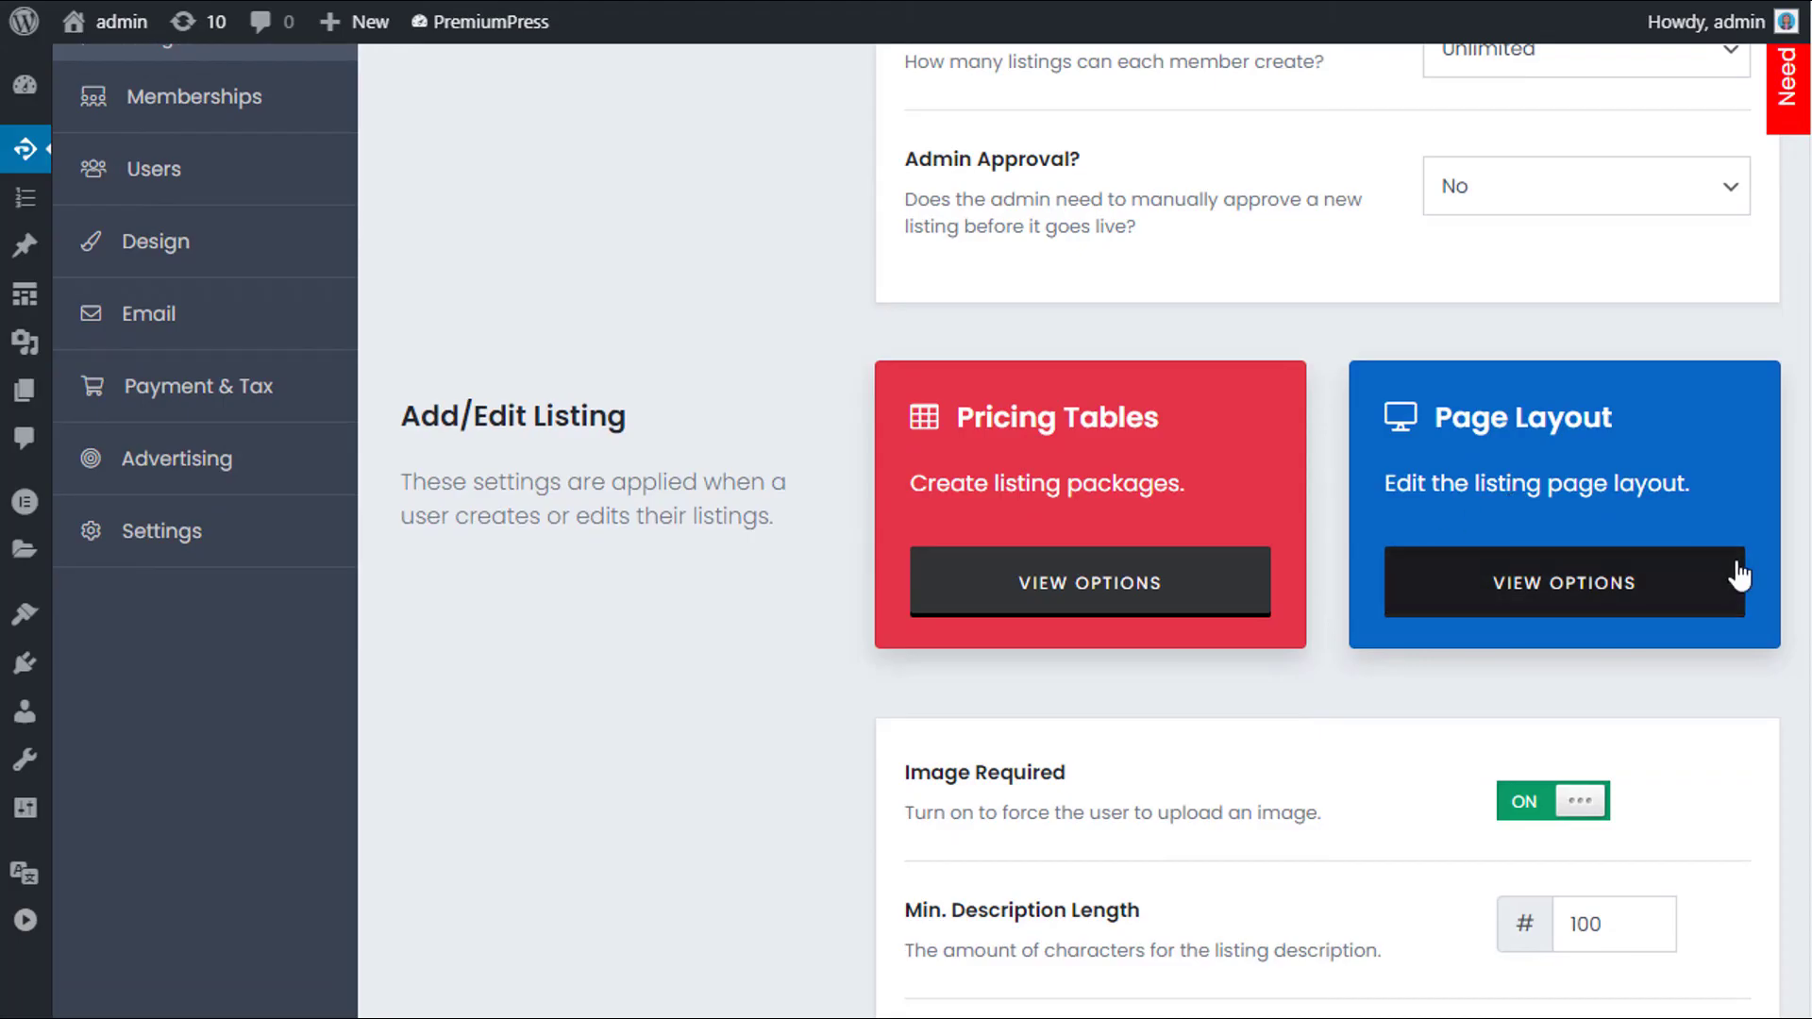
scroll(1623, 613, up, 2)
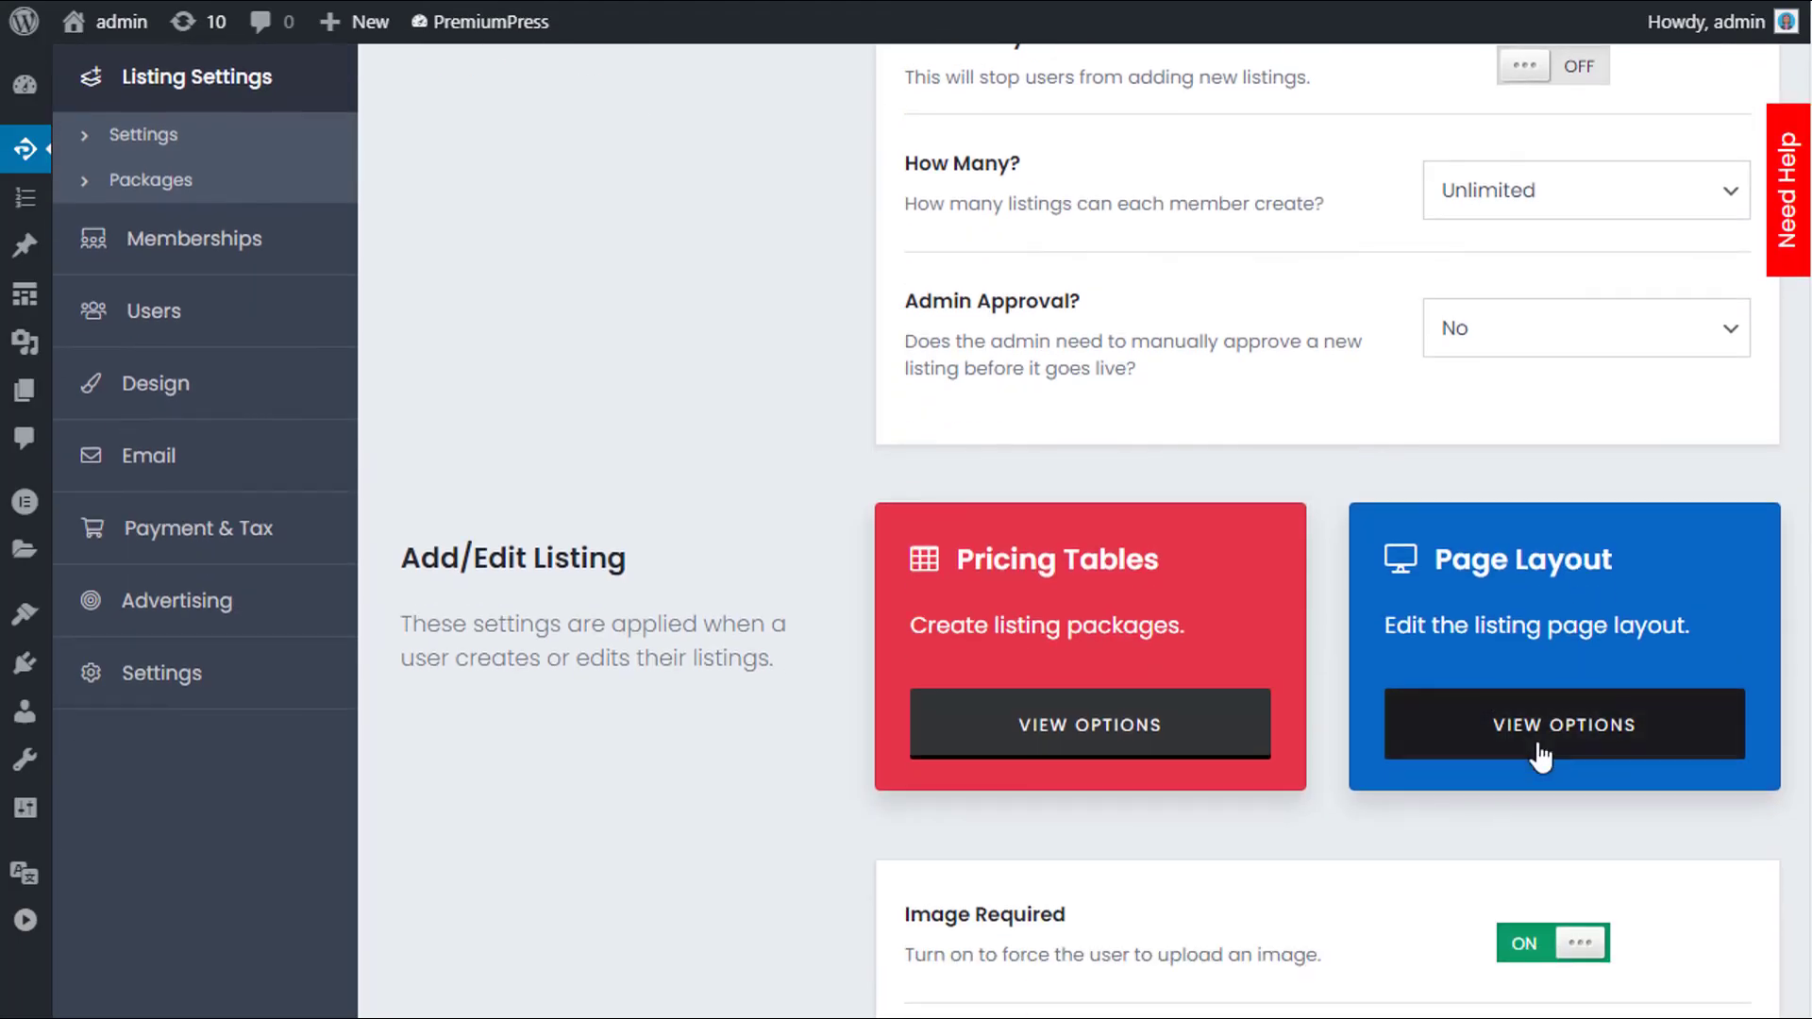
click(1539, 746)
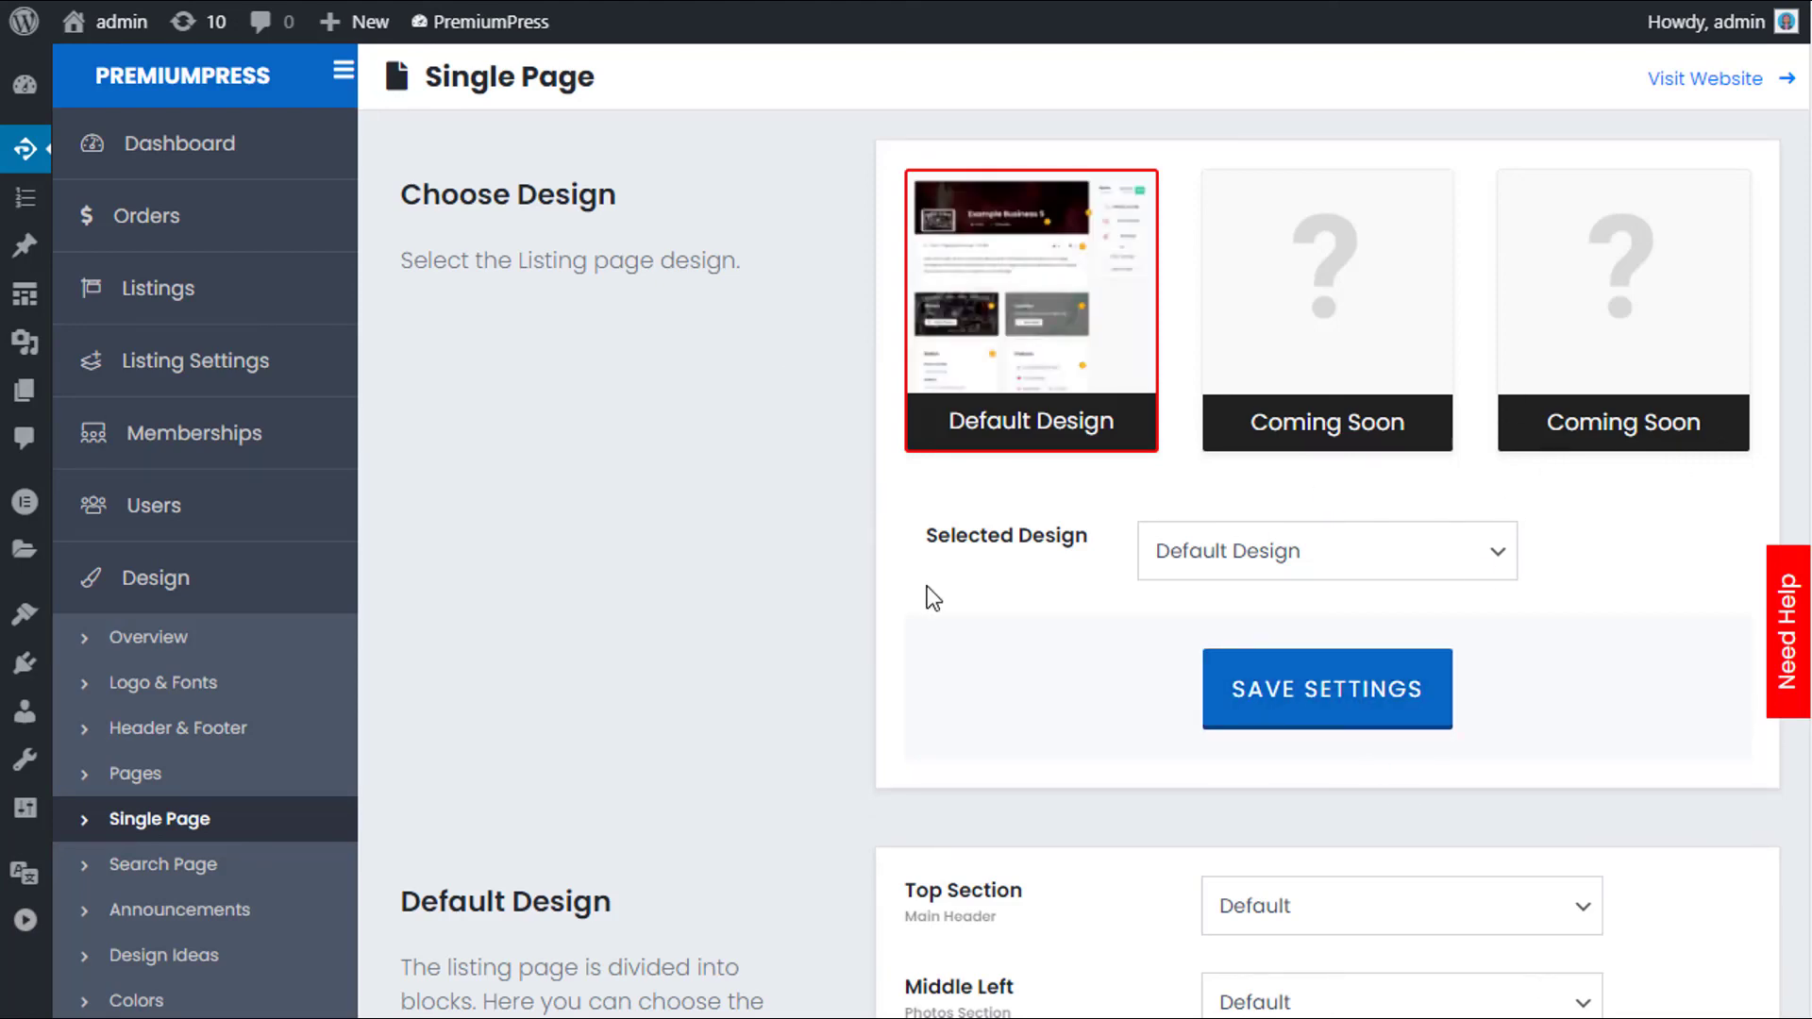
scroll(927, 614, down, 3)
scroll(926, 626, down, 5)
scroll(927, 635, up, 9)
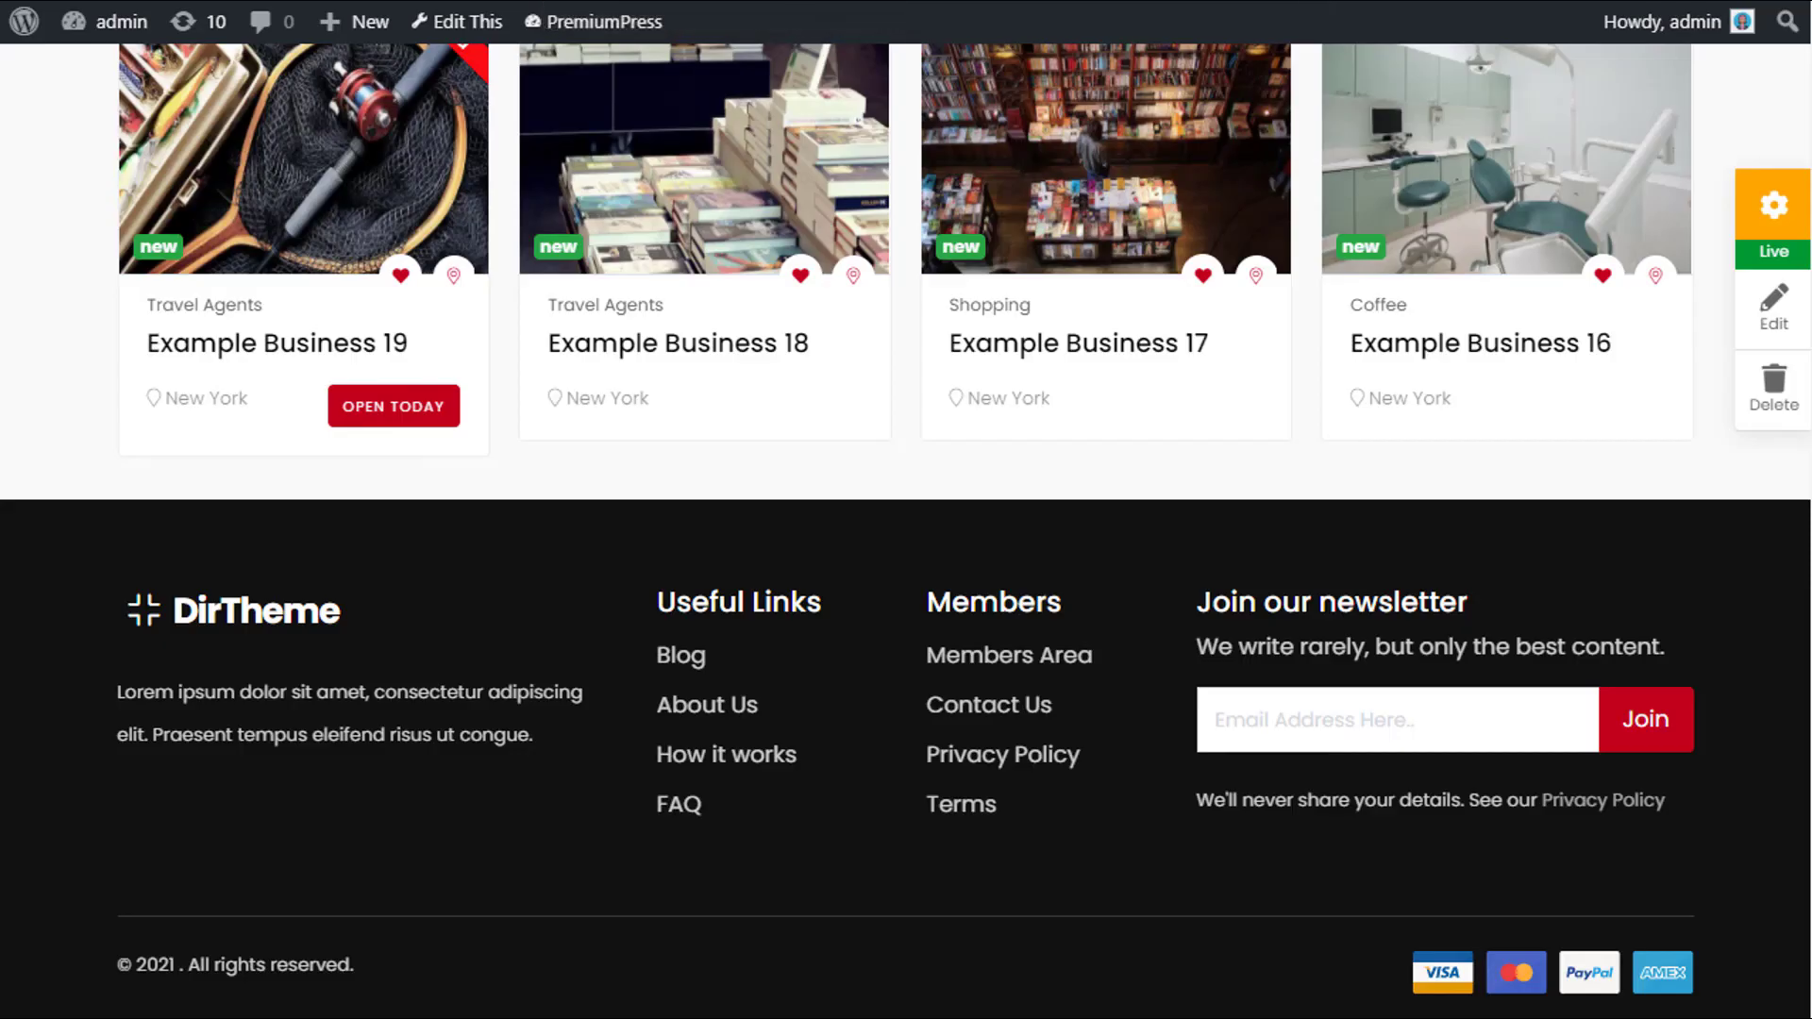
scroll(623, 302, up, 10)
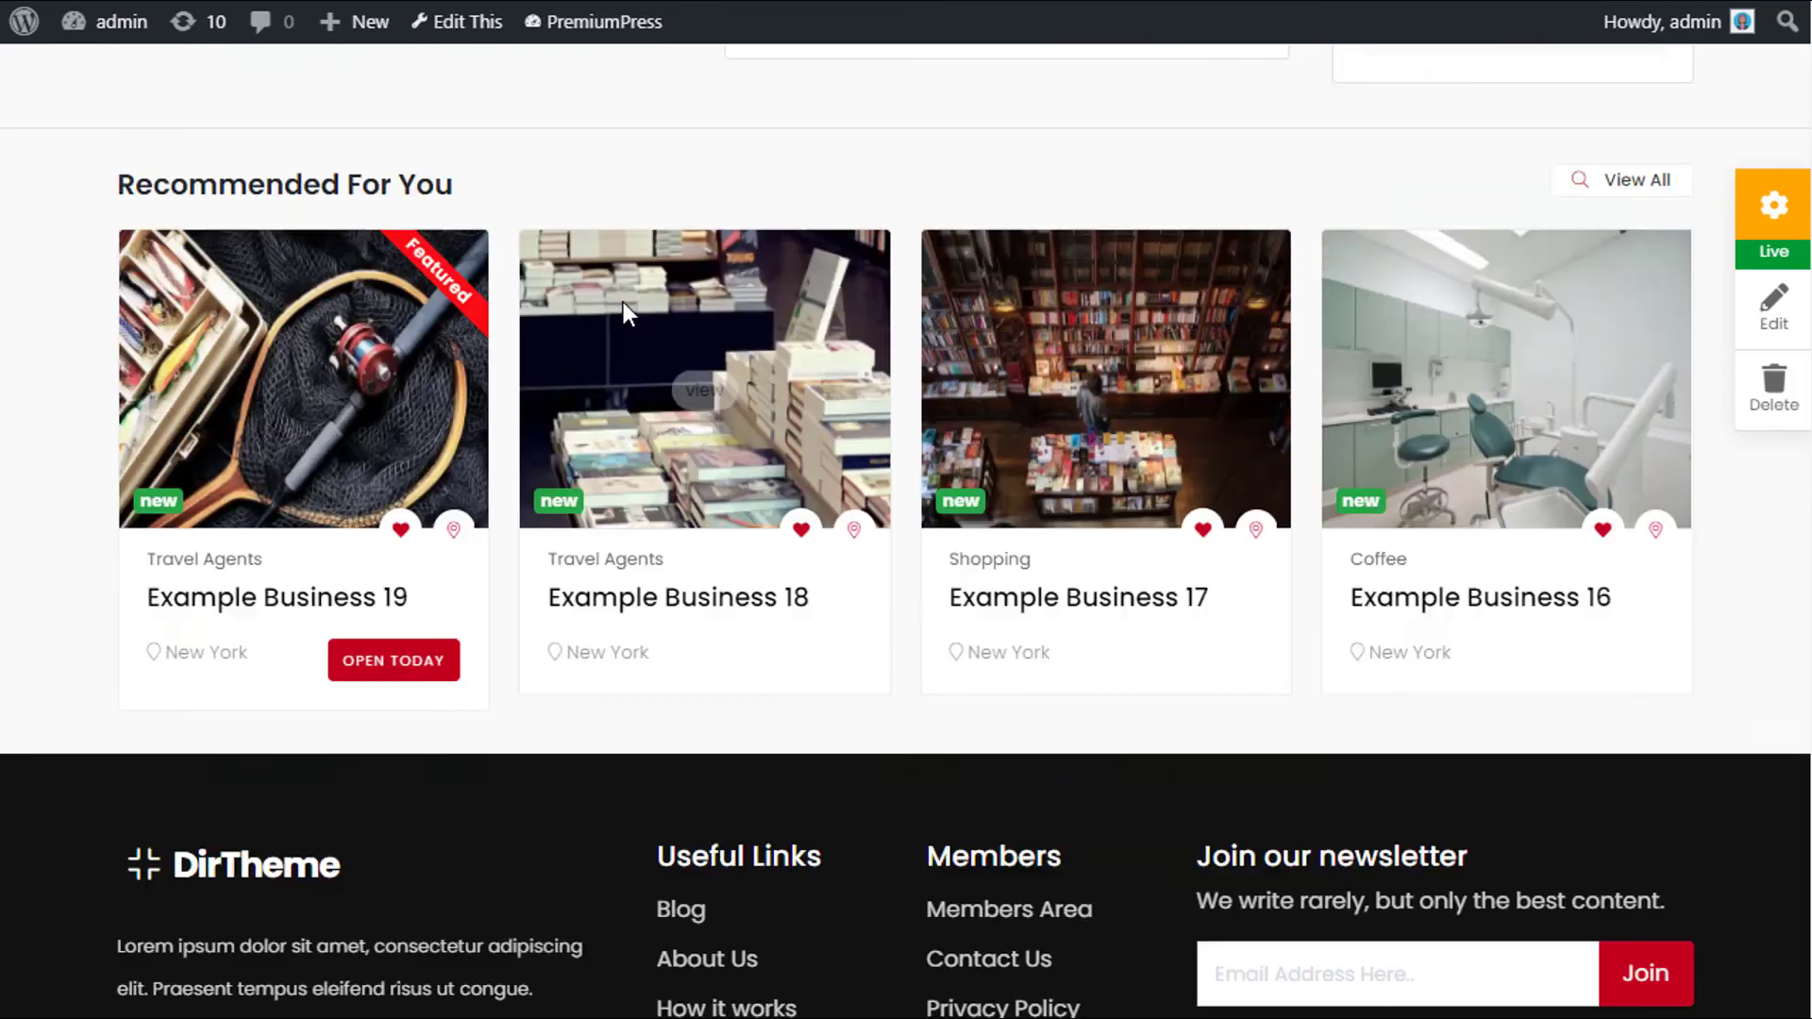
scroll(557, 558, up, 8)
scroll(979, 627, down, 1)
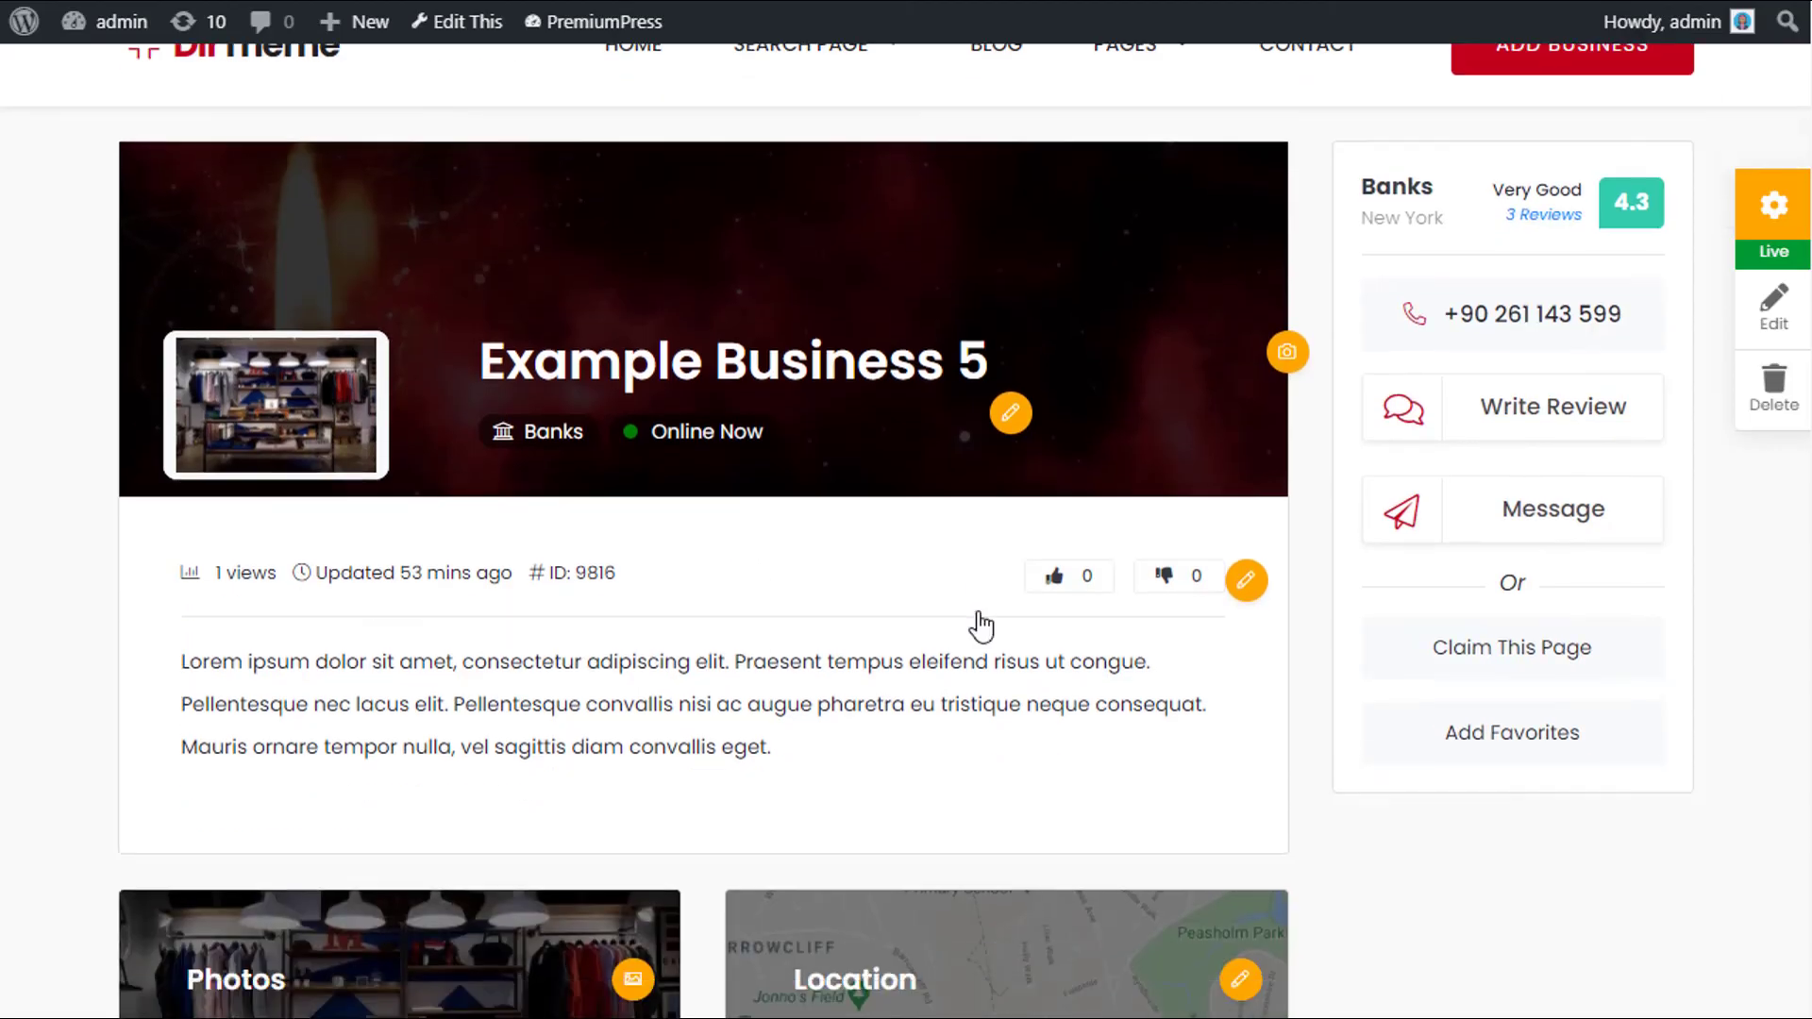
scroll(943, 388, up, 1)
scroll(825, 421, down, 10)
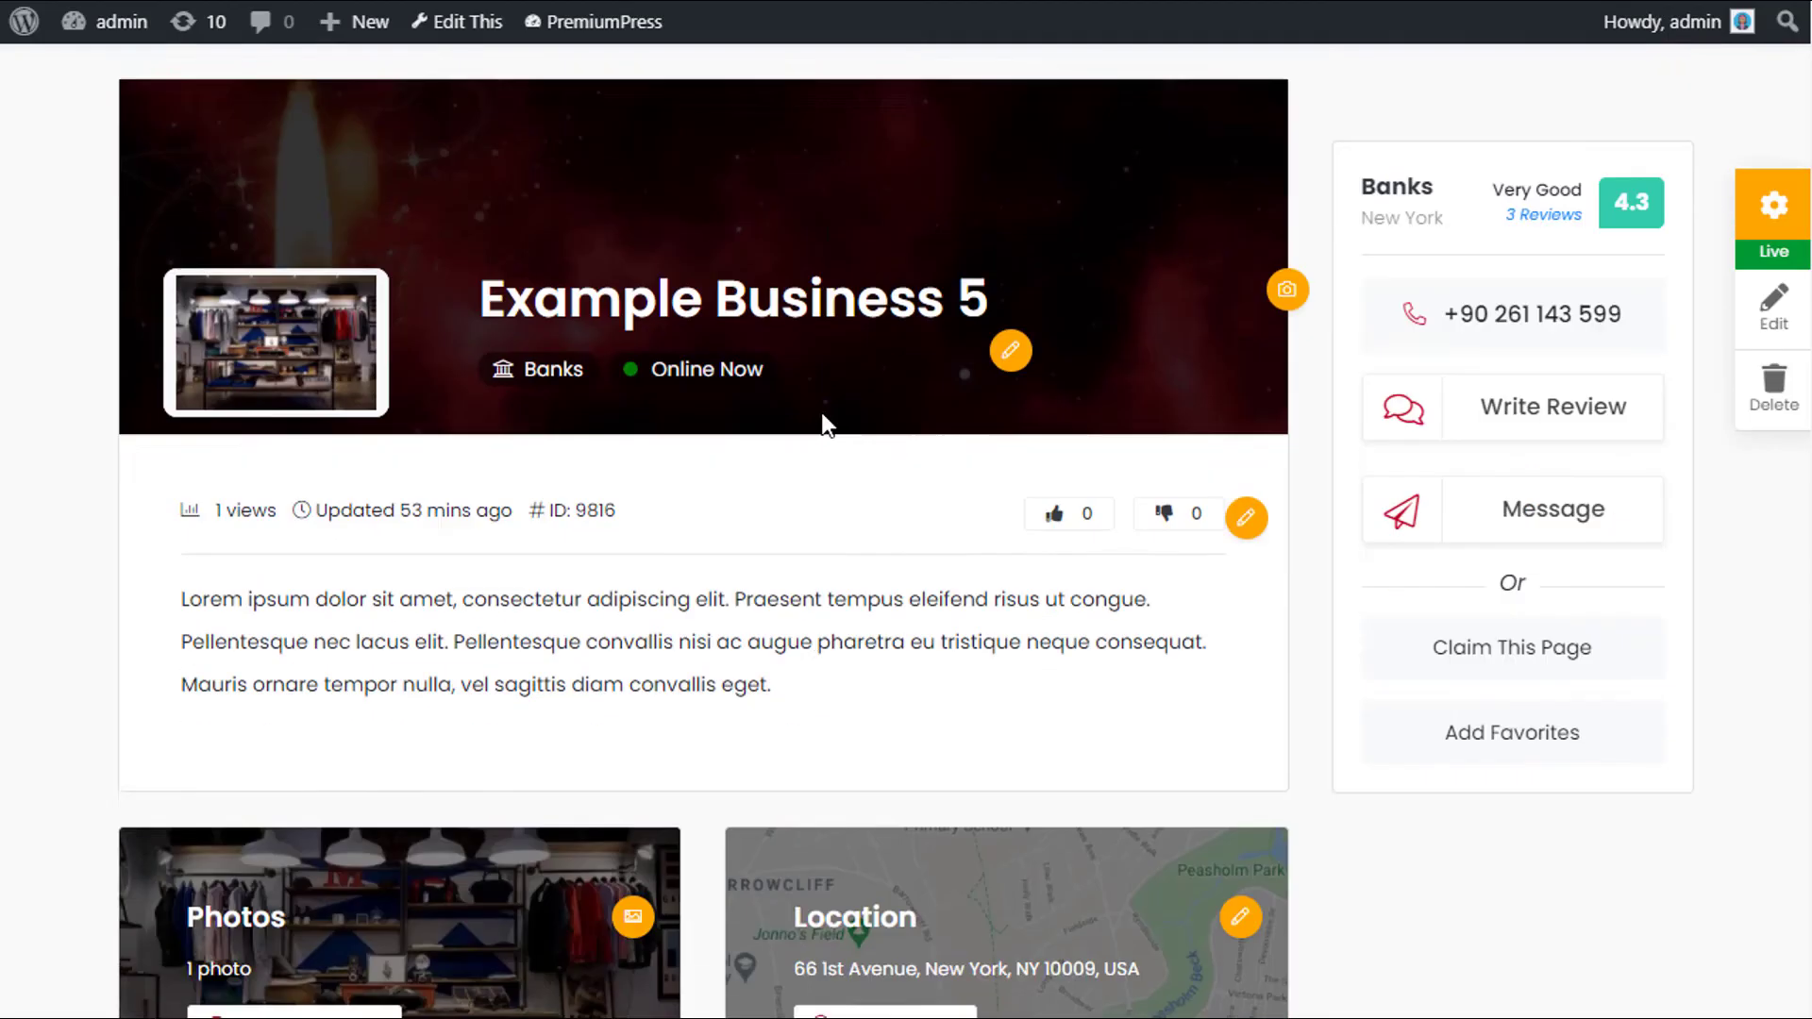
scroll(1021, 312, up, 10)
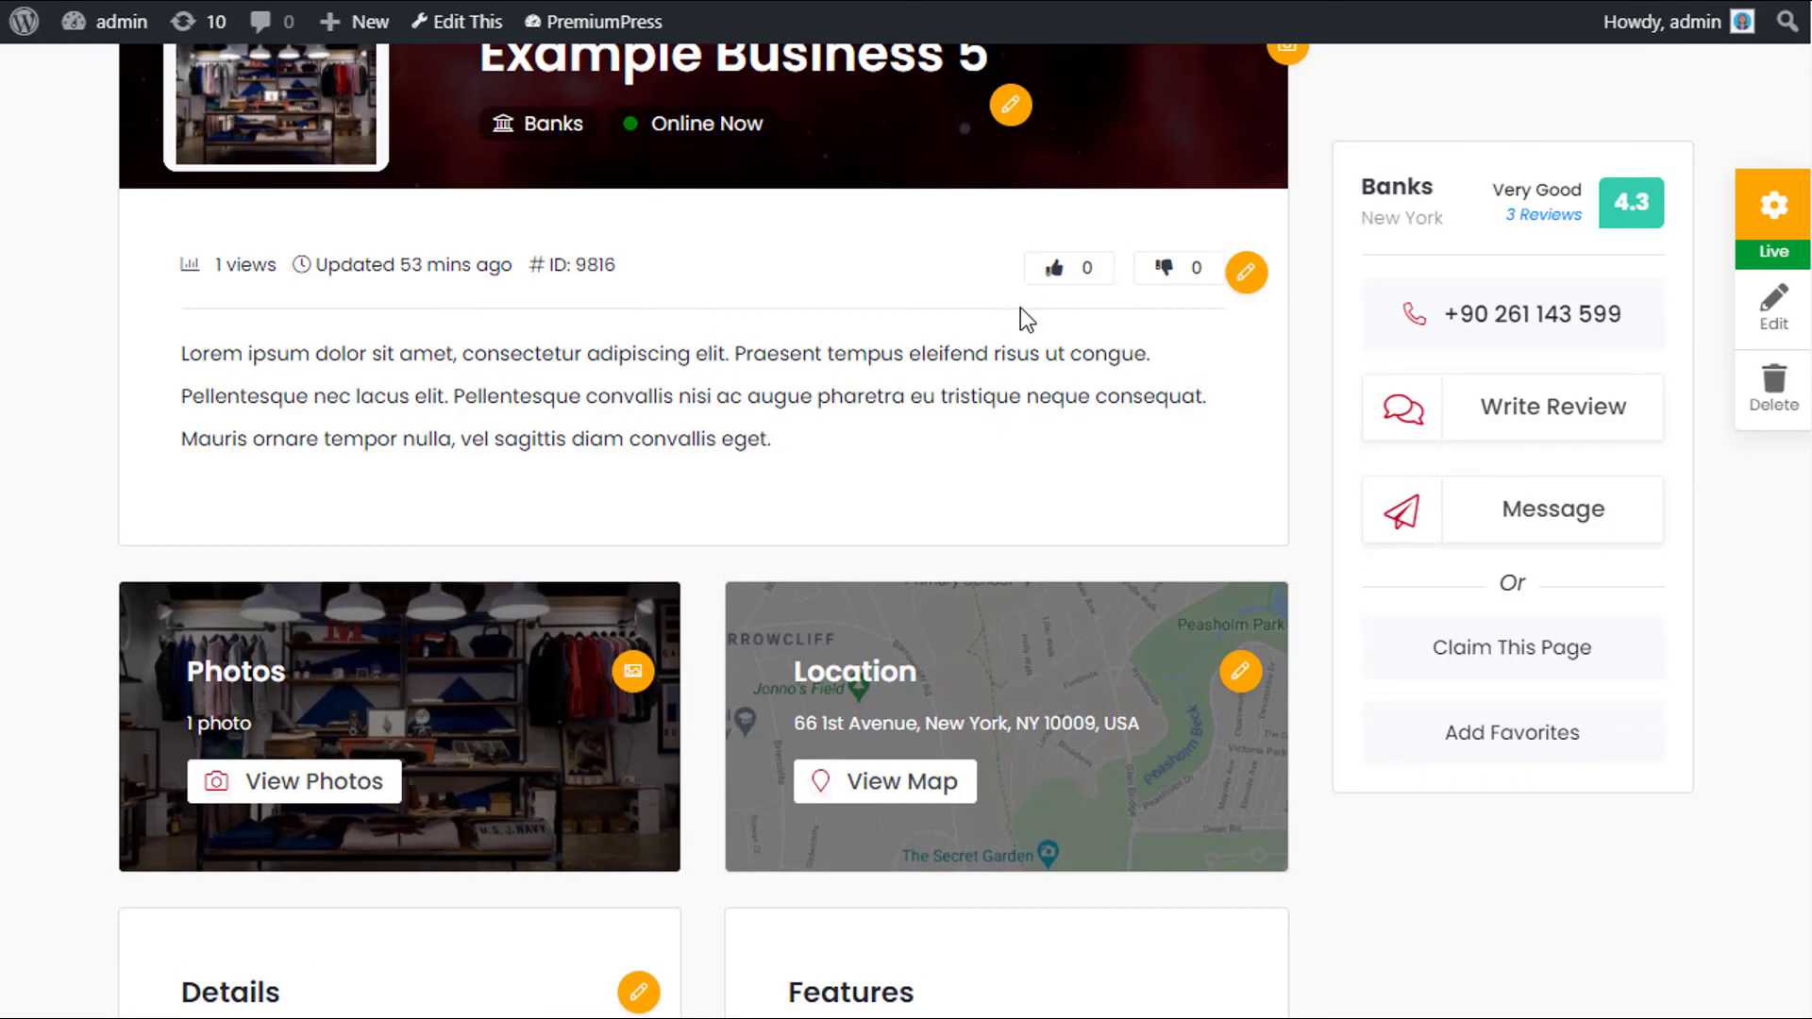
scroll(635, 242, down, 2)
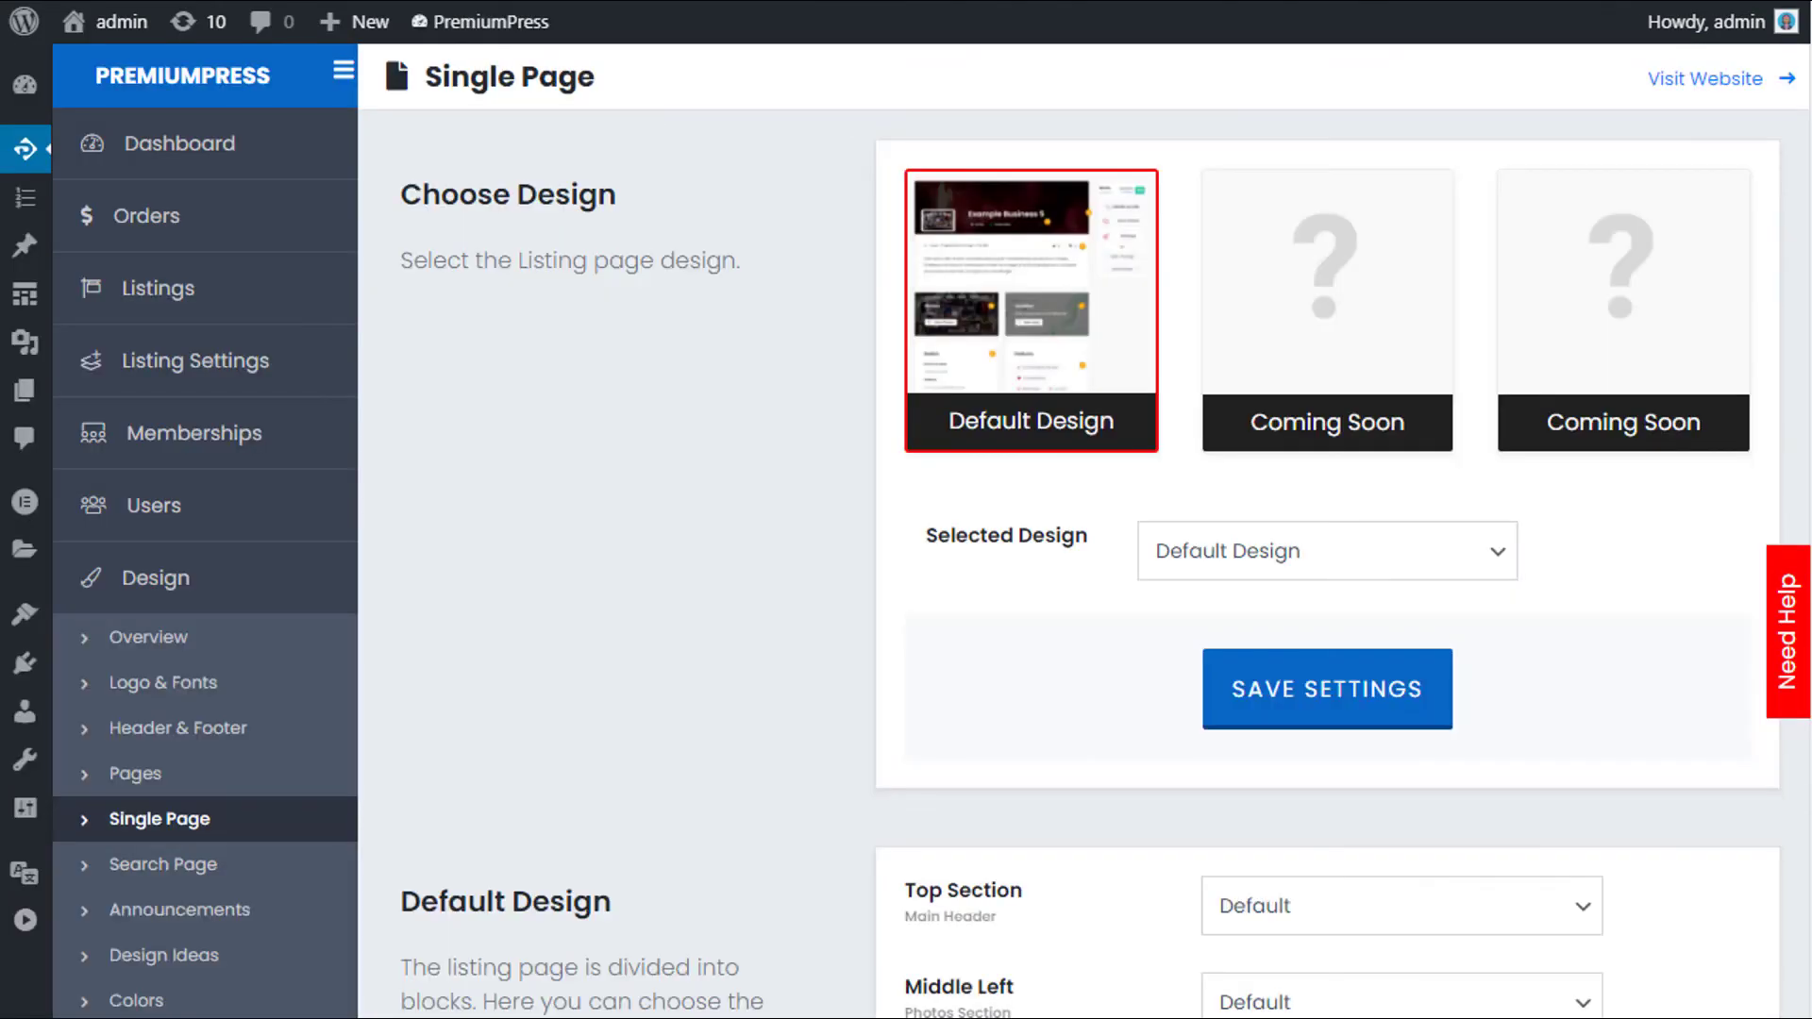
- Review the Single Page settings, then return to the Listing Settings page
scroll(1233, 364, down, 3)
scroll(1177, 408, up, 3)
scroll(708, 440, down, 5)
scroll(708, 439, up, 5)
scroll(713, 503, down, 1)
scroll(711, 507, down, 10)
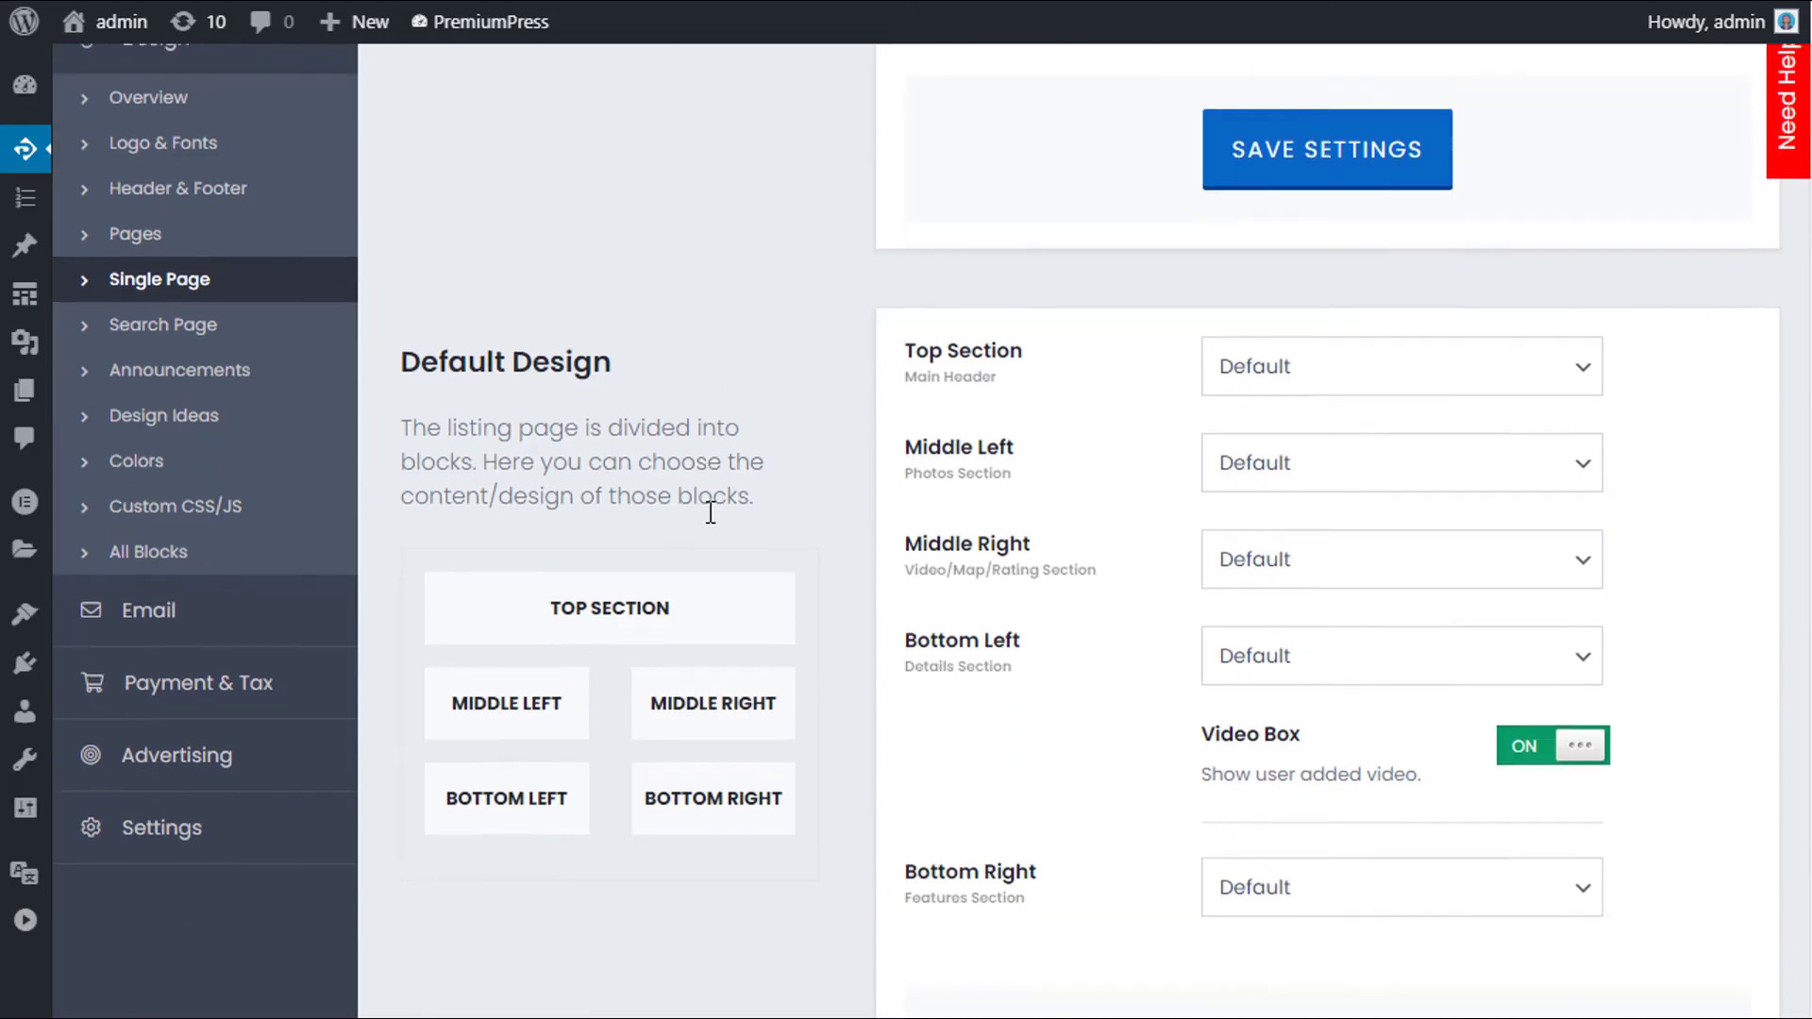
scroll(841, 372, down, 15)
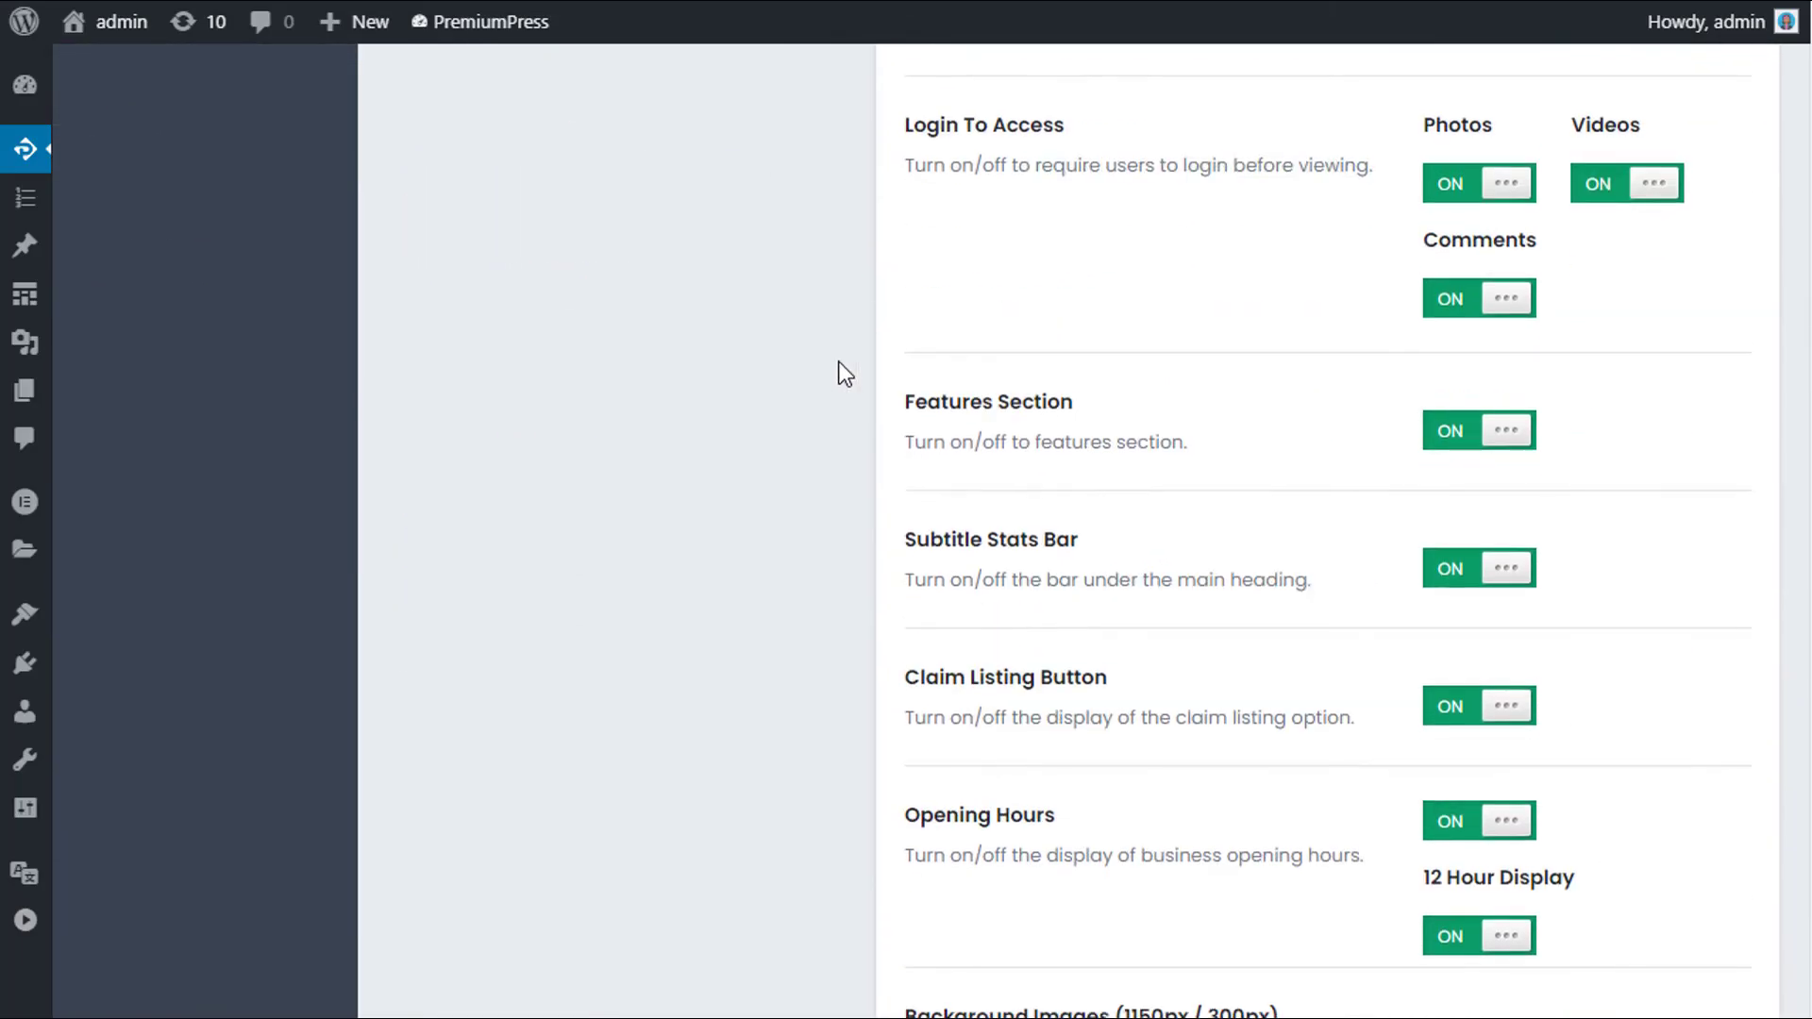
scroll(853, 688, up, 7)
scroll(770, 727, up, 18)
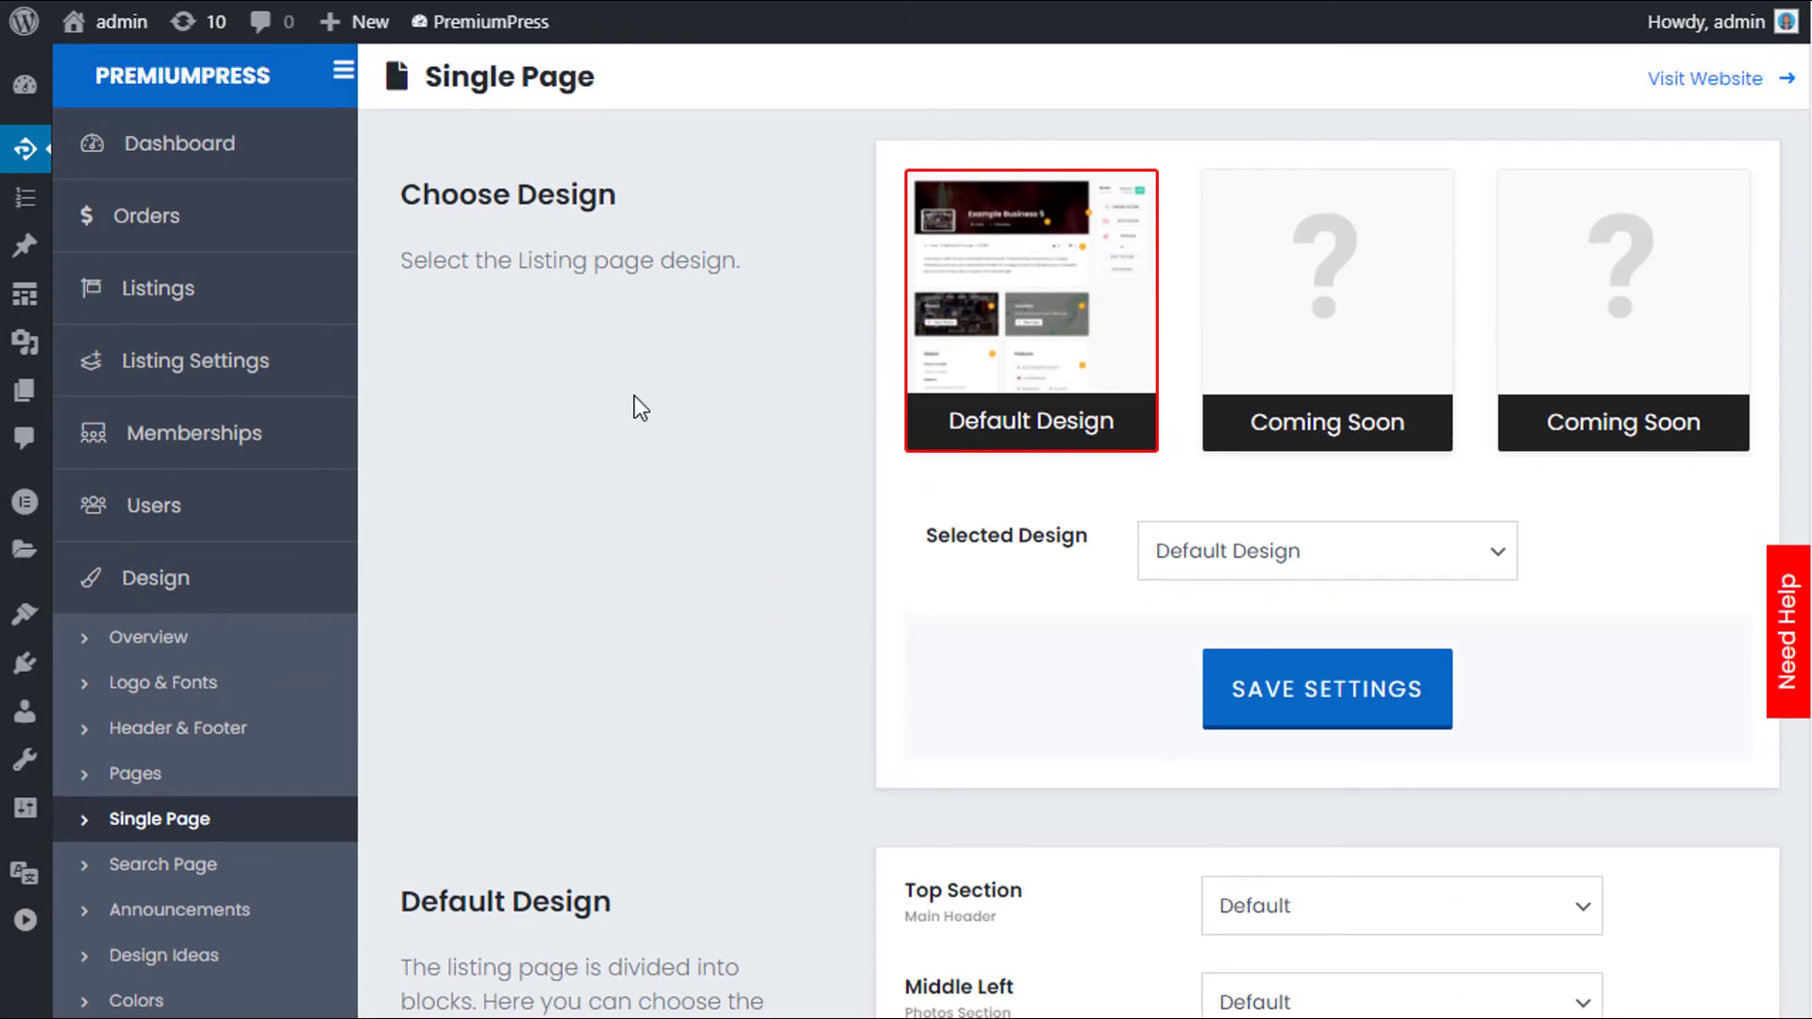
click(213, 372)
scroll(869, 384, down, 9)
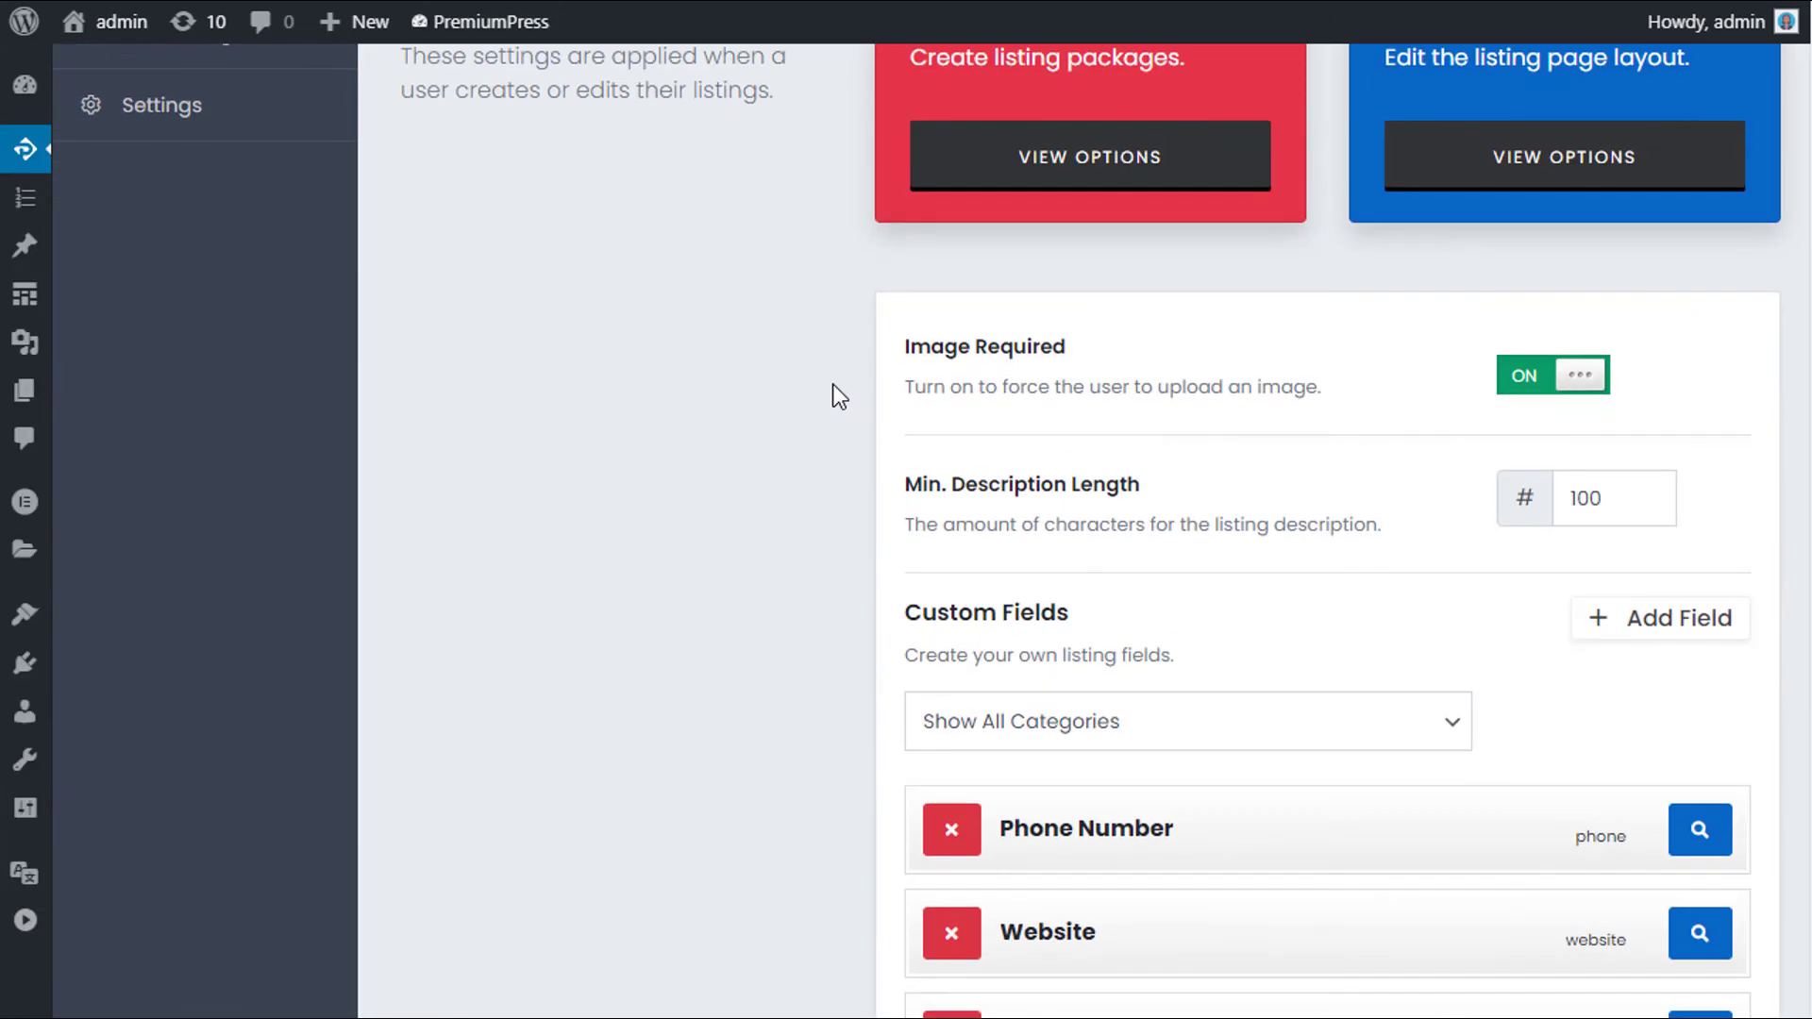
scroll(834, 396, up, 9)
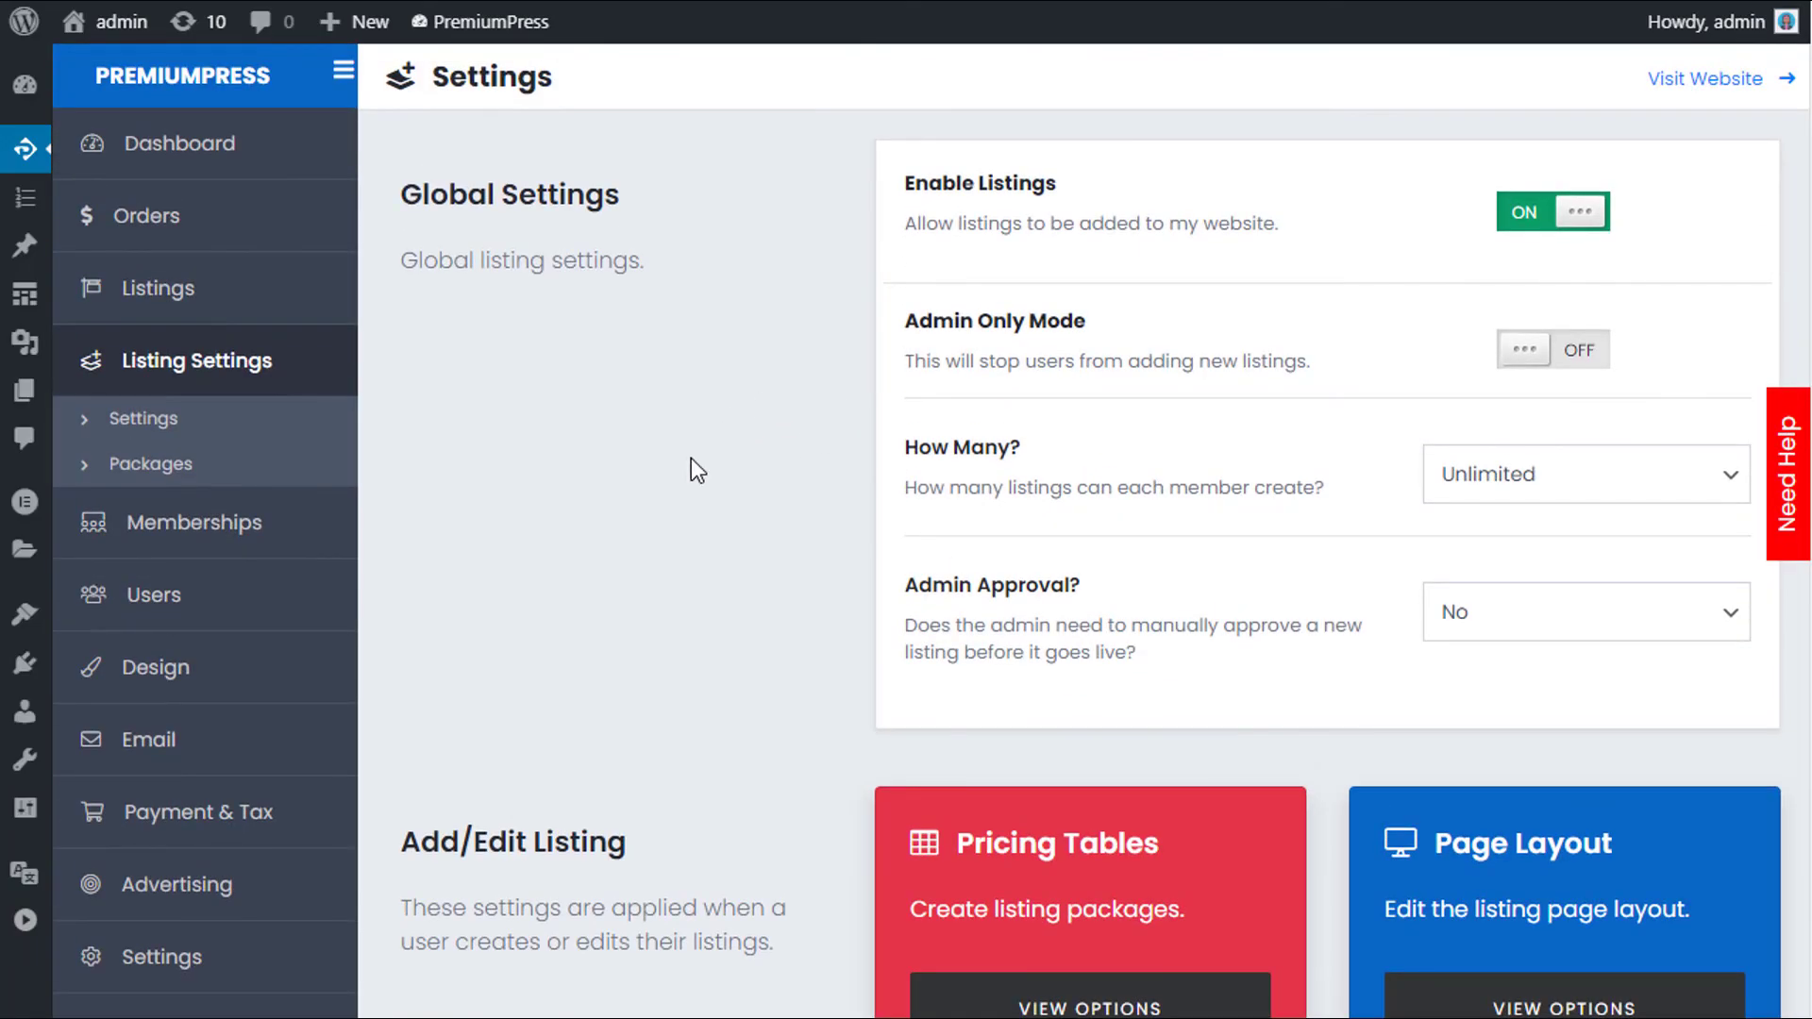